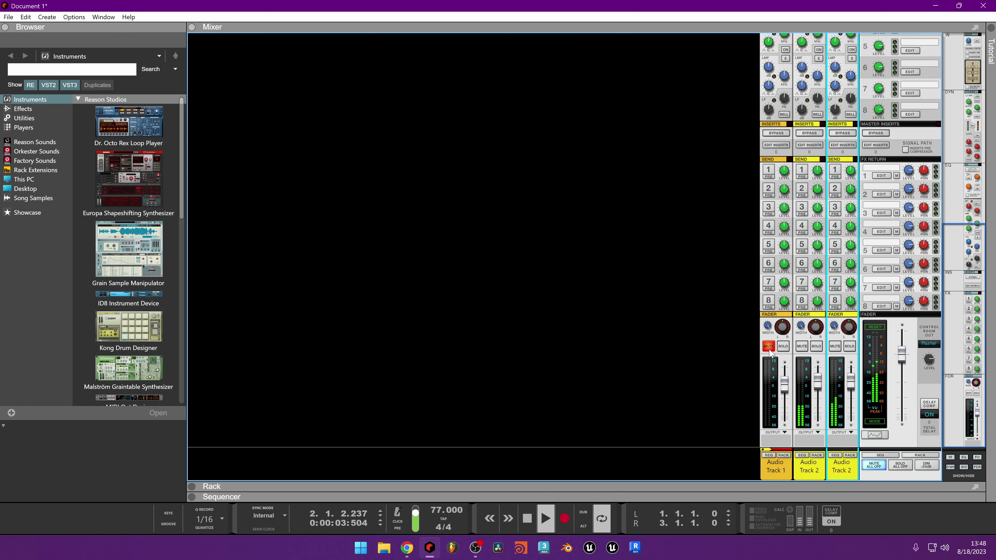
Pan the first Audio Track 2 mixer channel to about 48 and audition the loop
{"action": "key", "text": "space"}
{"action": "left_click", "coordinate": [823, 332]}
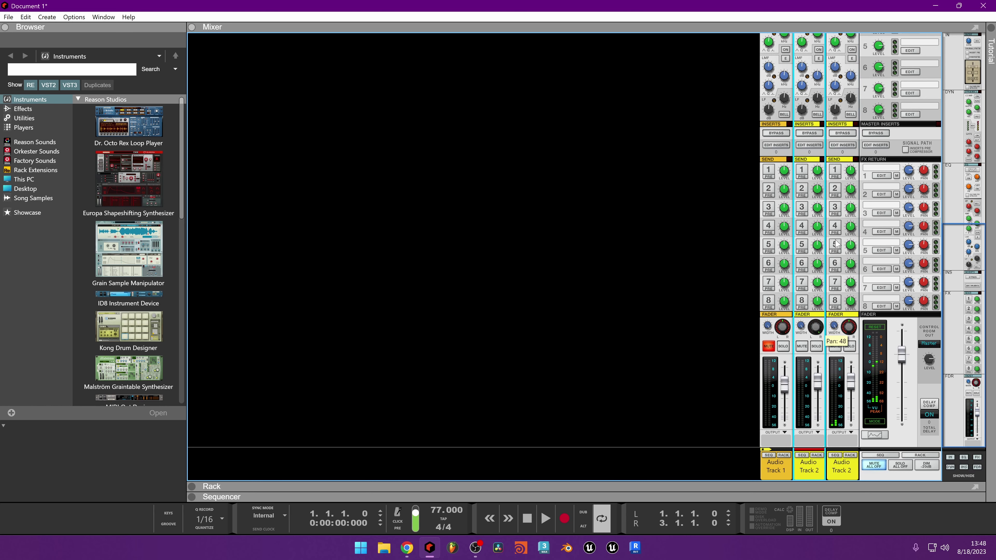
{"action": "key", "text": "space"}
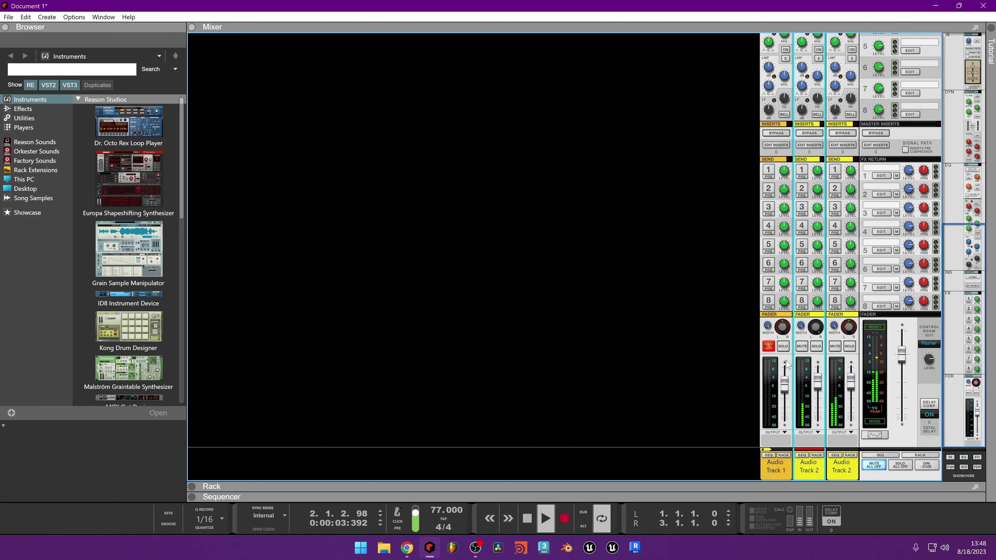
{"action": "key", "text": "space"}
Unmute Audio Track 1 and adjust its pan during playback, trying about -24 and -100
{"action": "left_click", "coordinate": [768, 346]}
{"action": "key", "text": "space"}
{"action": "left_click_drag", "start_coordinate": [784, 332], "coordinate": [789, 338]}
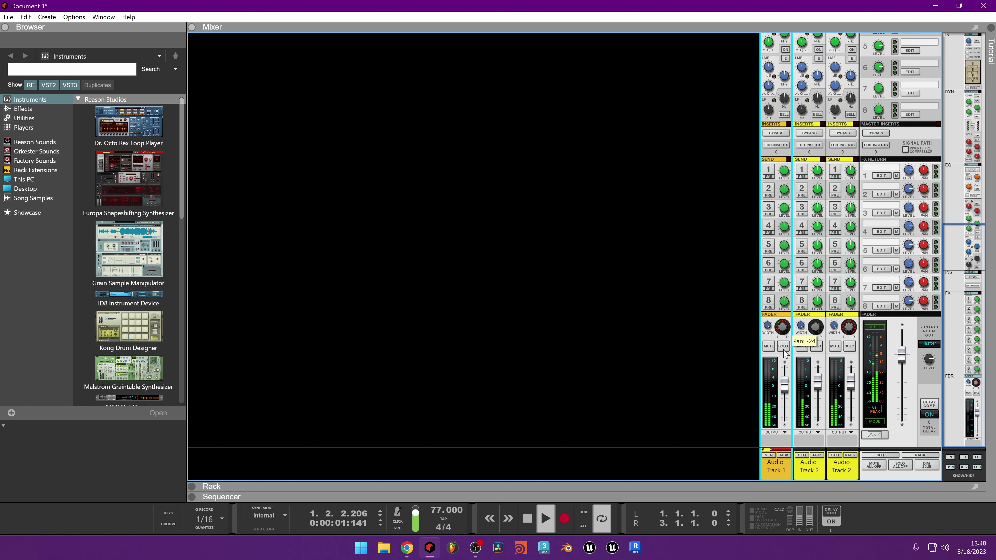
{"action": "mouse_move", "coordinate": [782, 331]}
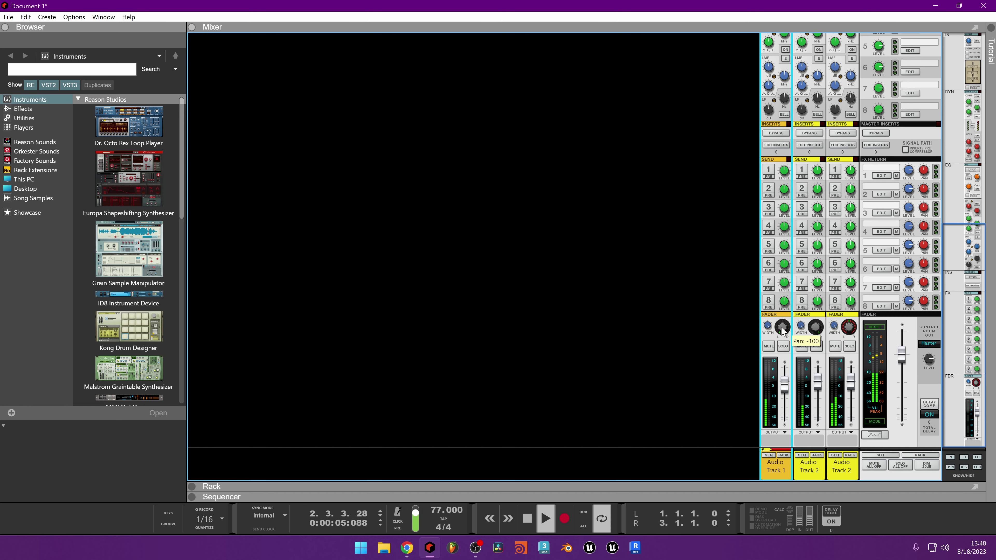
{"action": "mouse_move", "coordinate": [782, 330]}
{"action": "left_mouse_down"}
{"action": "mouse_move", "coordinate": [775, 293]}
{"action": "mouse_move", "coordinate": [779, 329]}
{"action": "left_mouse_up"}
{"action": "mouse_move", "coordinate": [782, 333]}
{"action": "left_mouse_down"}
{"action": "mouse_move", "coordinate": [808, 161]}
{"action": "mouse_move", "coordinate": [791, 310]}
{"action": "mouse_move", "coordinate": [772, 329]}
{"action": "left_mouse_up"}
Raise the duplicated Audio Track 2 channel's stereo width to about 124 and adjust its pan during playback
{"action": "left_click", "coordinate": [834, 336]}
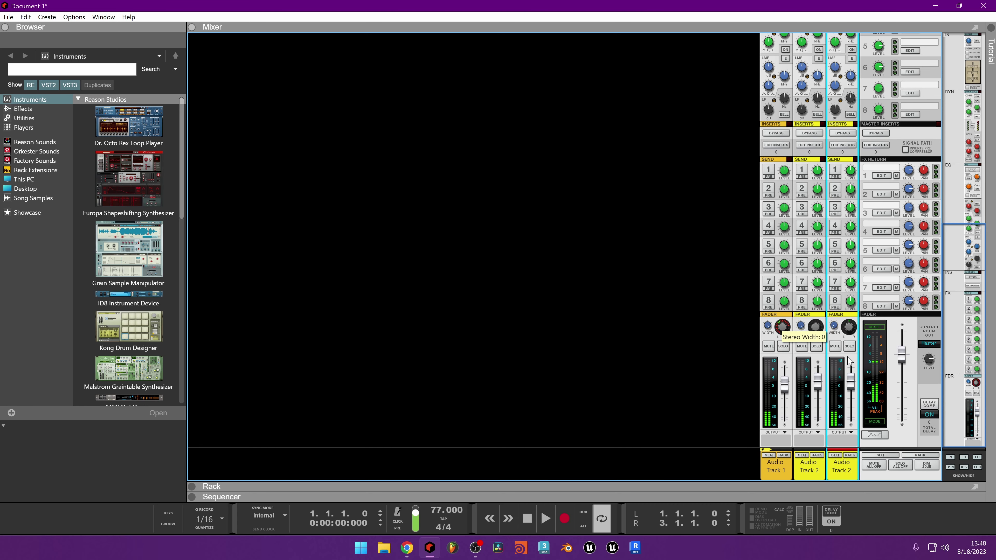
{"action": "left_click_drag", "start_coordinate": [848, 333], "coordinate": [858, 215]}
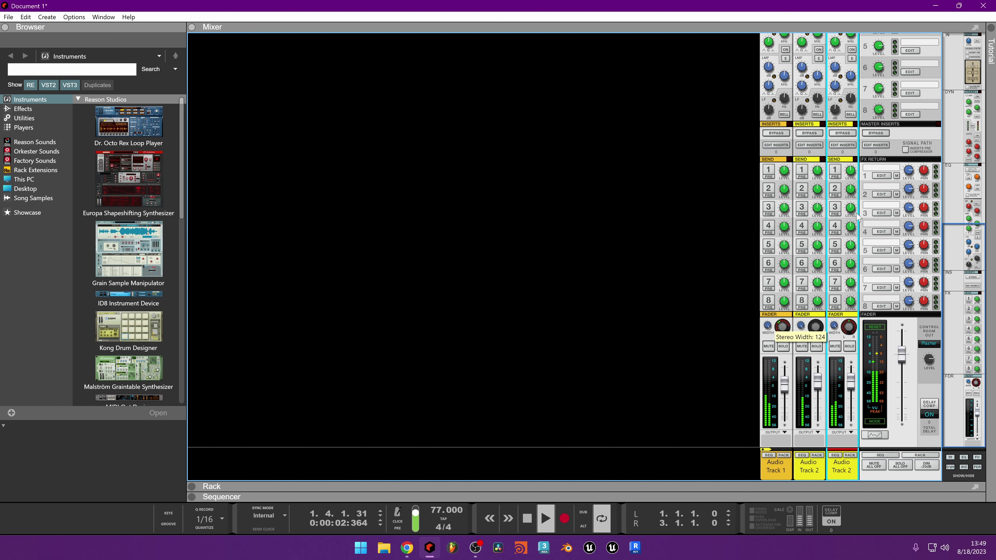
{"action": "left_click_drag", "start_coordinate": [851, 337], "coordinate": [862, 278]}
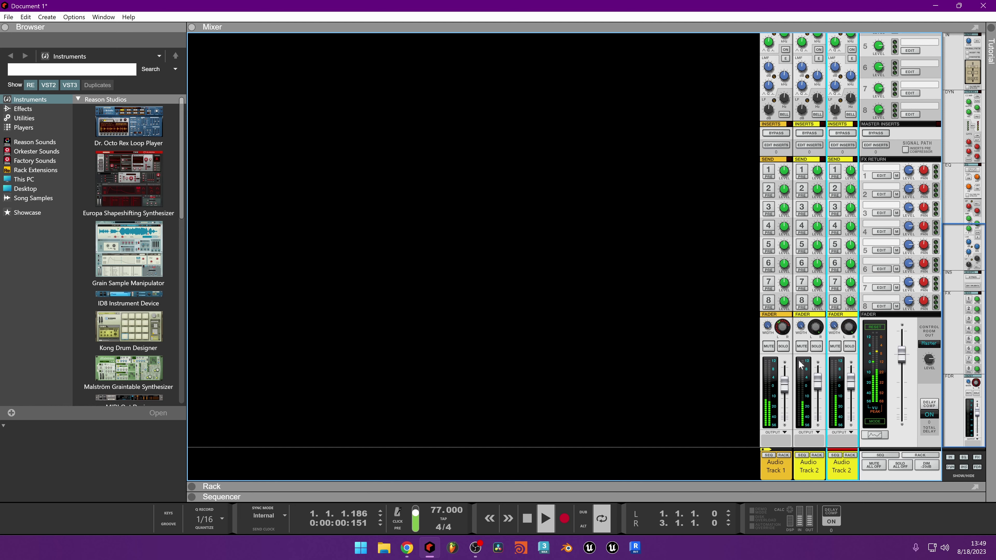
{"action": "key", "text": "space"}
Add a new audio track below Audio Track 2 copy in the sequencer and set its input to X-USB ASIO Driver In 2
{"action": "left_click_drag", "start_coordinate": [532, 496], "coordinate": [684, 25]}
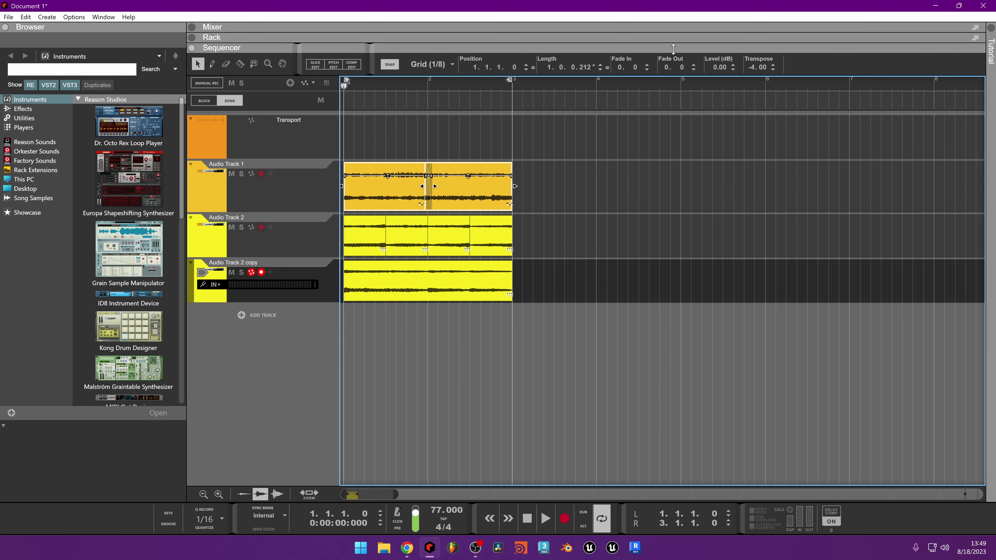
{"action": "left_click", "coordinate": [359, 287]}
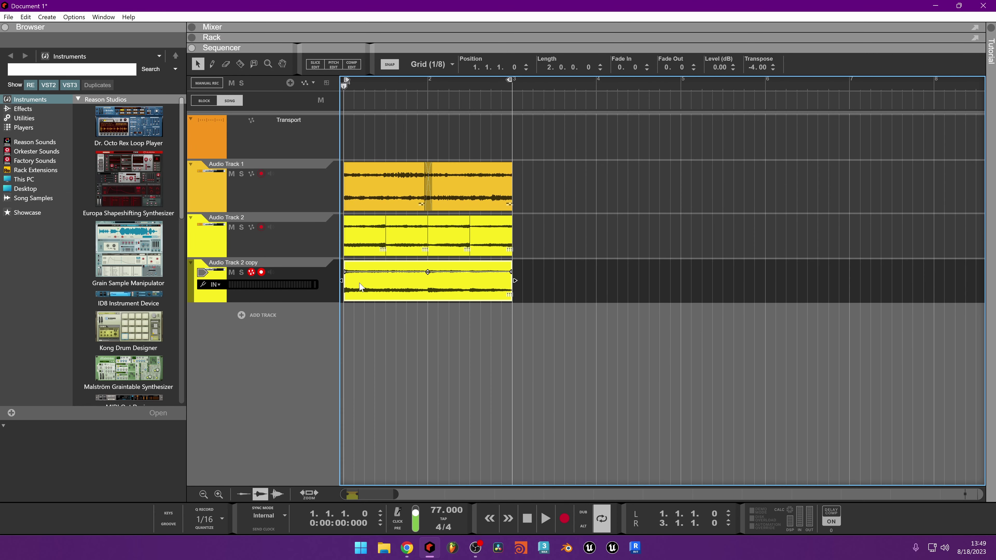
{"action": "left_click", "coordinate": [256, 313]}
{"action": "left_click", "coordinate": [298, 321]}
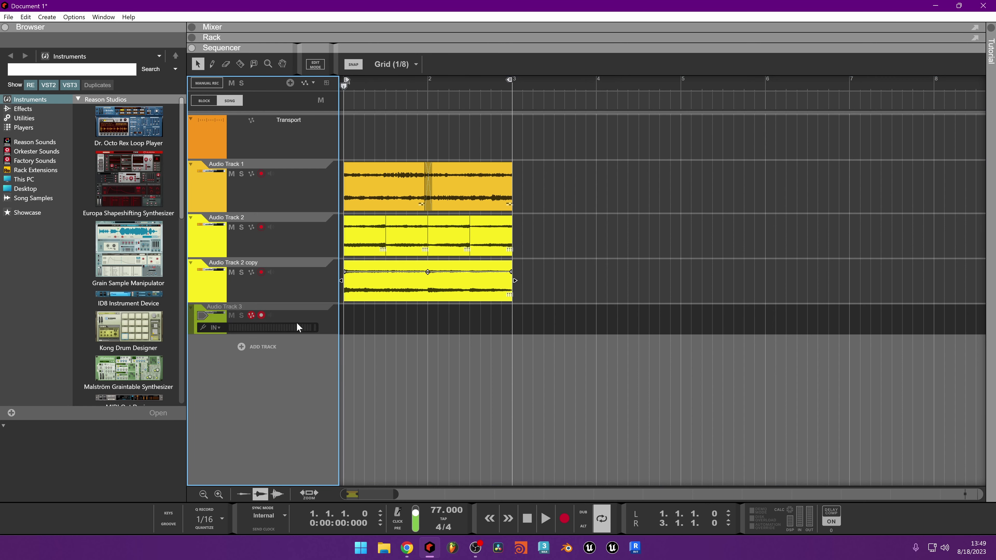
{"action": "left_click", "coordinate": [215, 328]}
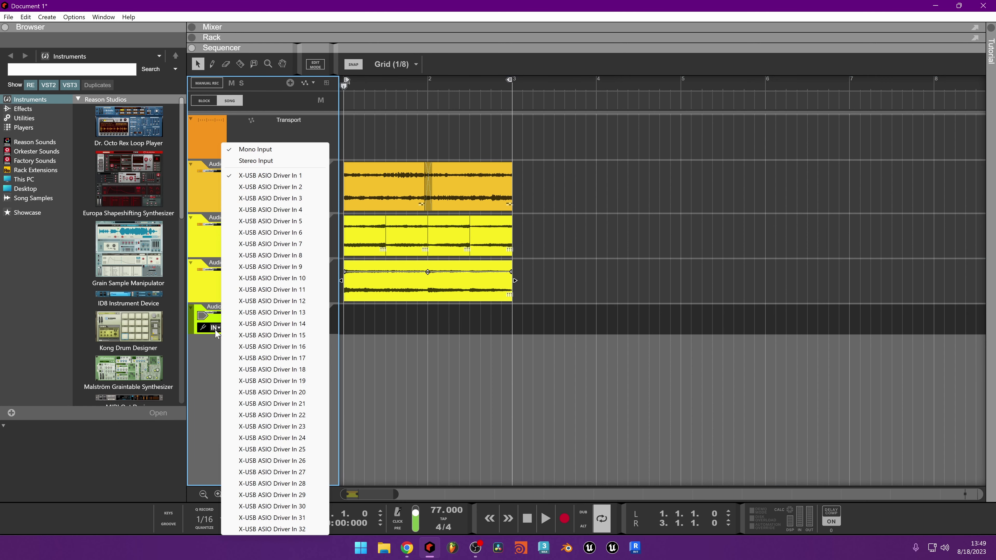
{"action": "left_click", "coordinate": [282, 187]}
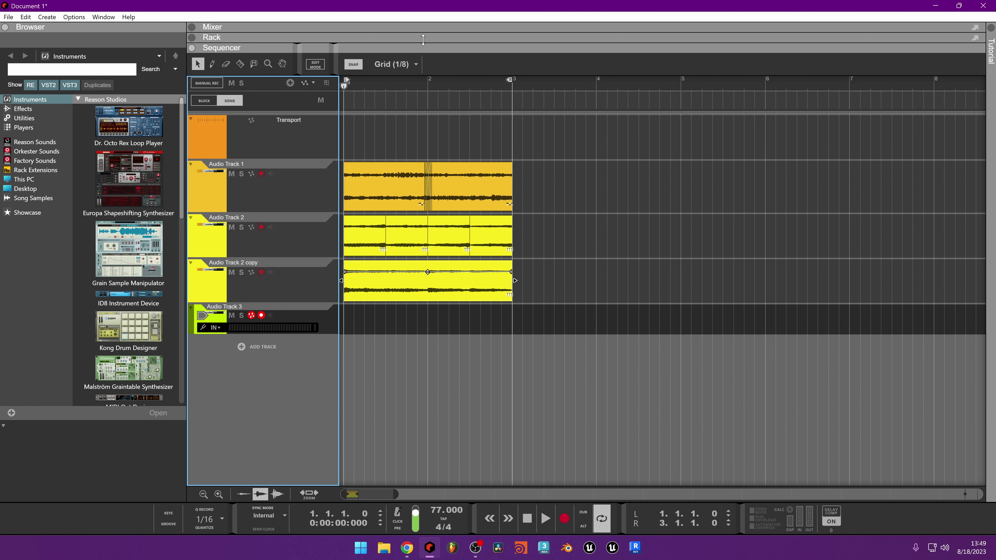
Mute Audio Tracks 1, 2 and 3, leaving Audio Track 2 copy audible and Audio Track 3 armed for recording
{"action": "left_click", "coordinate": [231, 316]}
{"action": "left_click", "coordinate": [294, 300]}
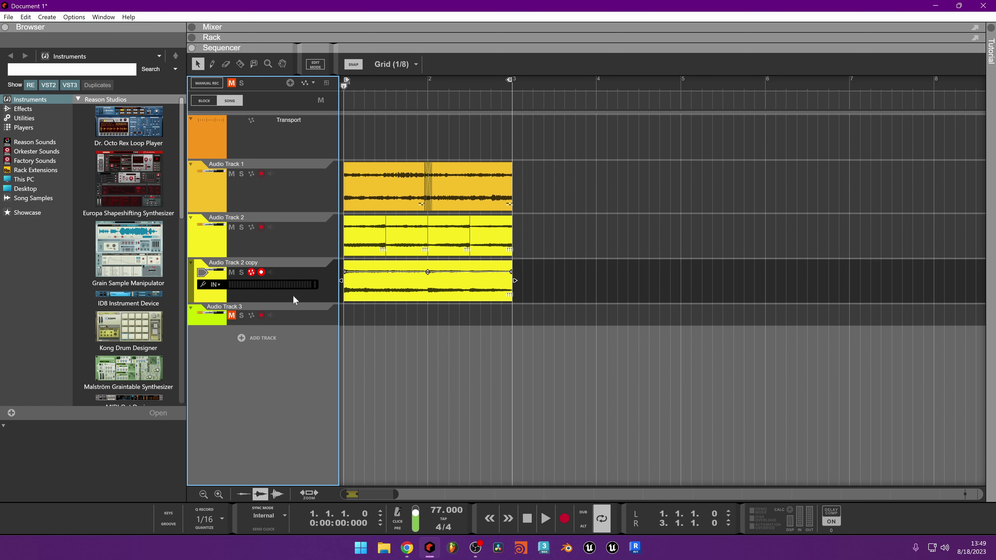
{"action": "left_click", "coordinate": [300, 321]}
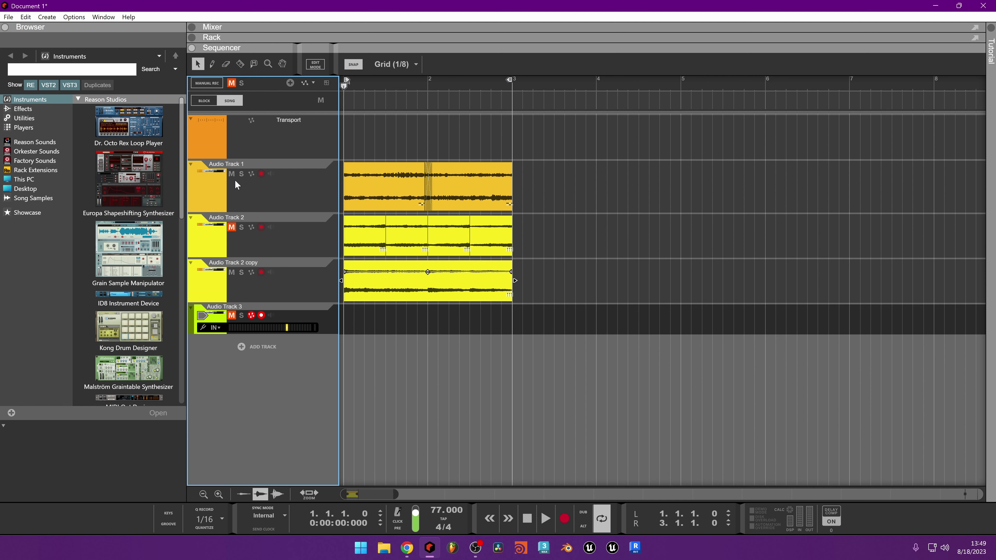
Record a two-bar take on Audio Track 3 from the start of the loop
{"action": "left_click", "coordinate": [511, 475]}
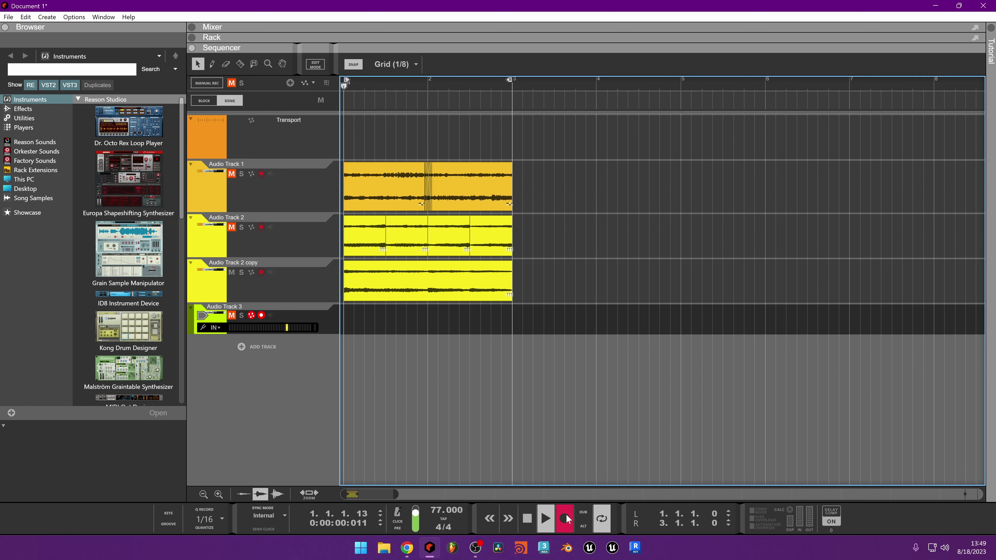
{"action": "left_click", "coordinate": [564, 518]}
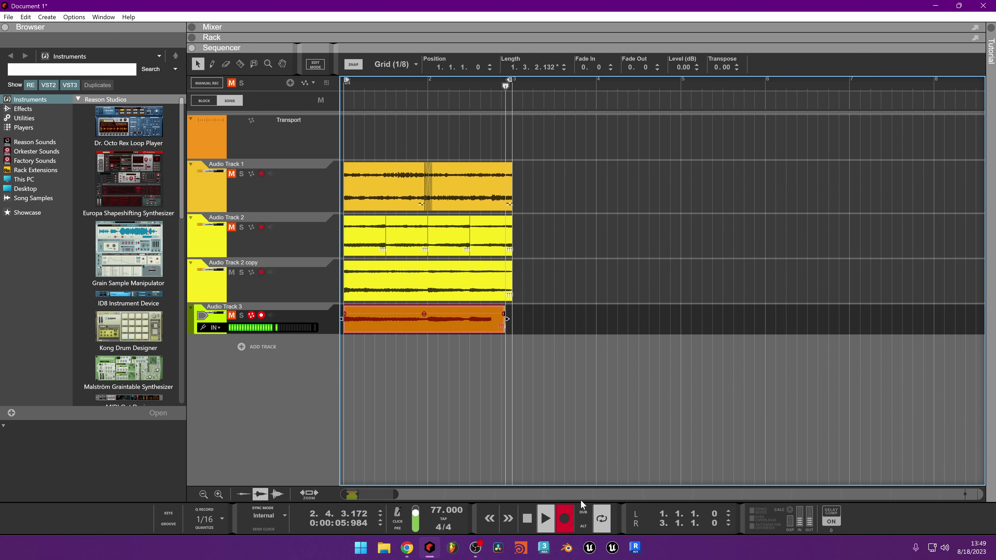
{"action": "key", "text": "space"}
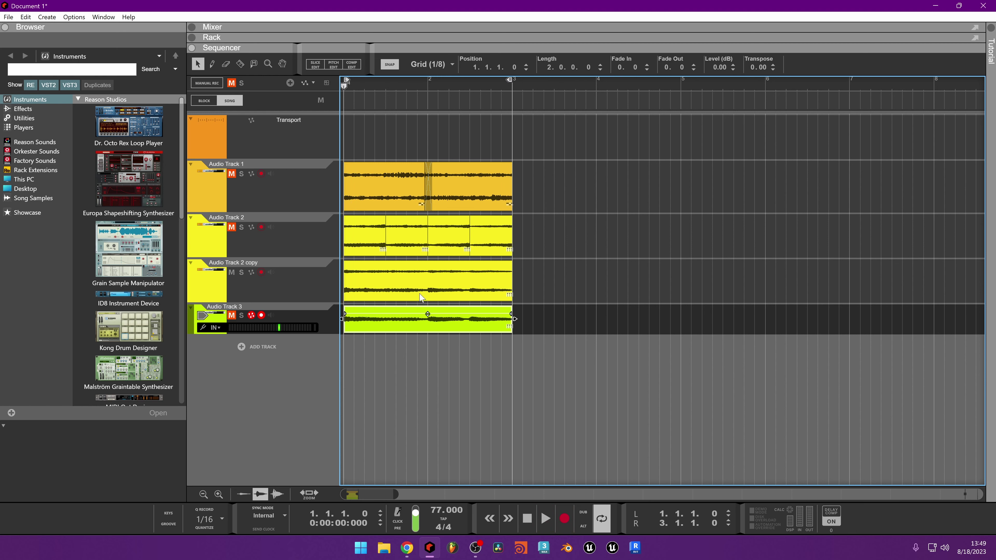
Mute Audio Track 2 copy, unmute Audio Tracks 1, 2 and 3, and play the loop
{"action": "left_click", "coordinate": [234, 273]}
{"action": "left_click", "coordinate": [231, 316]}
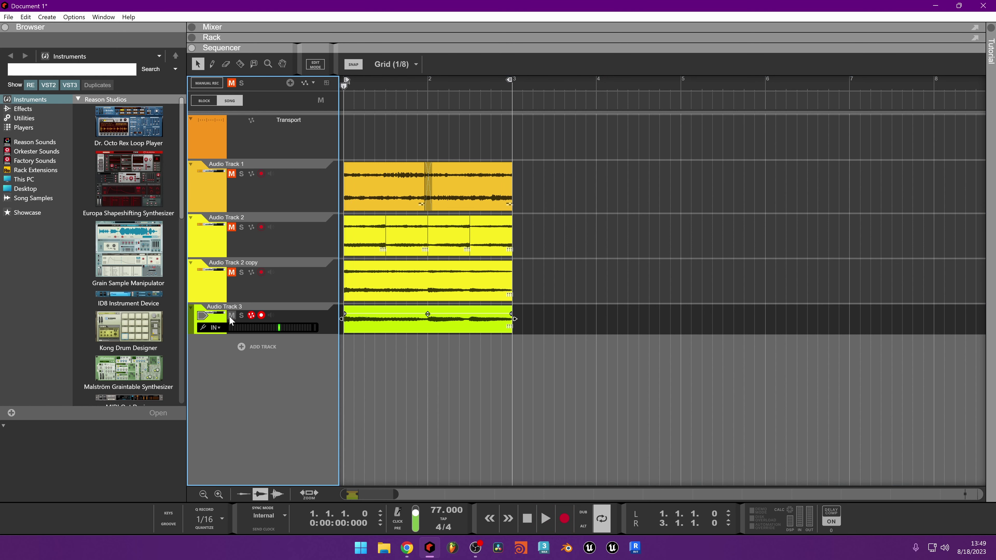
{"action": "left_click", "coordinate": [234, 226]}
{"action": "key", "text": "space"}
Compare Audio Track 3 soloed and within the full mix in the mixer, and check Audio Track 1's pan
{"action": "left_click", "coordinate": [539, 28]}
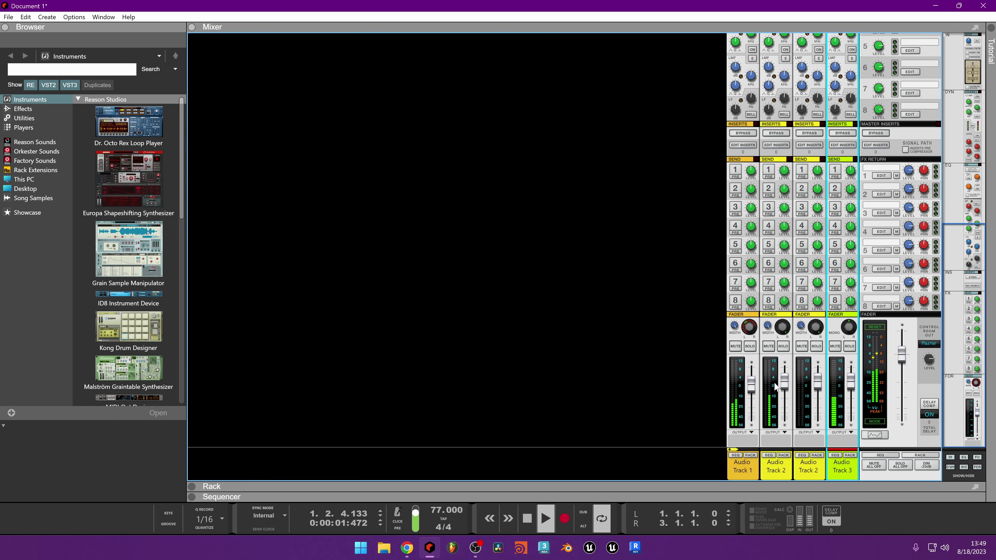
{"action": "left_click", "coordinate": [849, 347]}
{"action": "left_click", "coordinate": [853, 349]}
{"action": "left_click", "coordinate": [748, 332]}
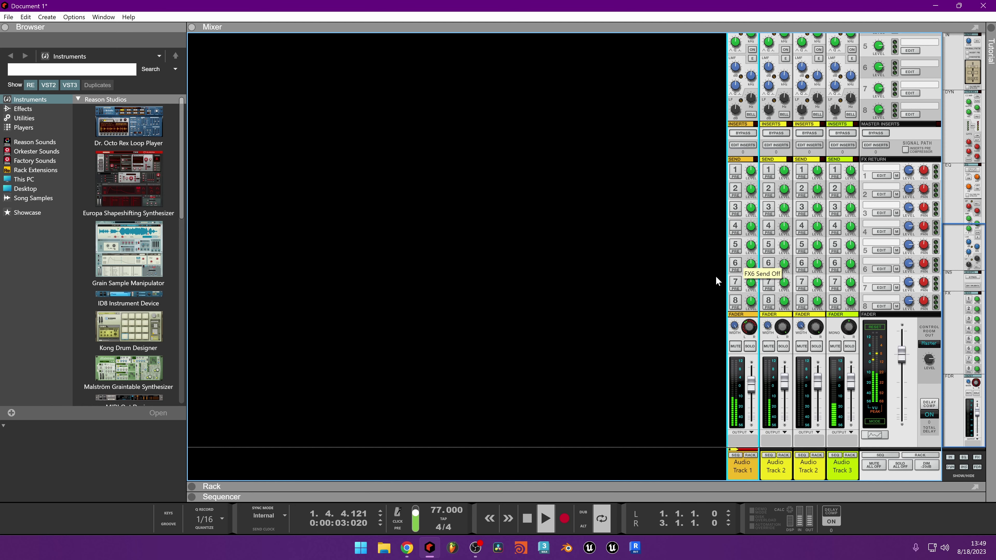
Stop playback and add a Kong Drum Designer from the instrument browser to the rack below Audio Track 3
{"action": "double_click", "coordinate": [572, 484]}
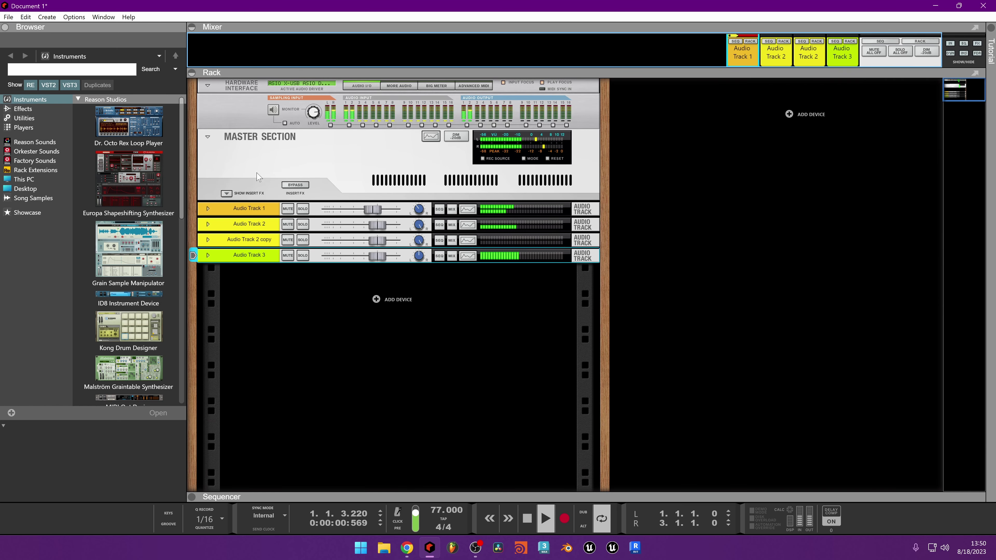
{"action": "key", "text": "space"}
{"action": "left_click", "coordinate": [143, 322]}
{"action": "scroll", "coordinate": [143, 322], "scroll_direction": "down", "scroll_amount": 10}
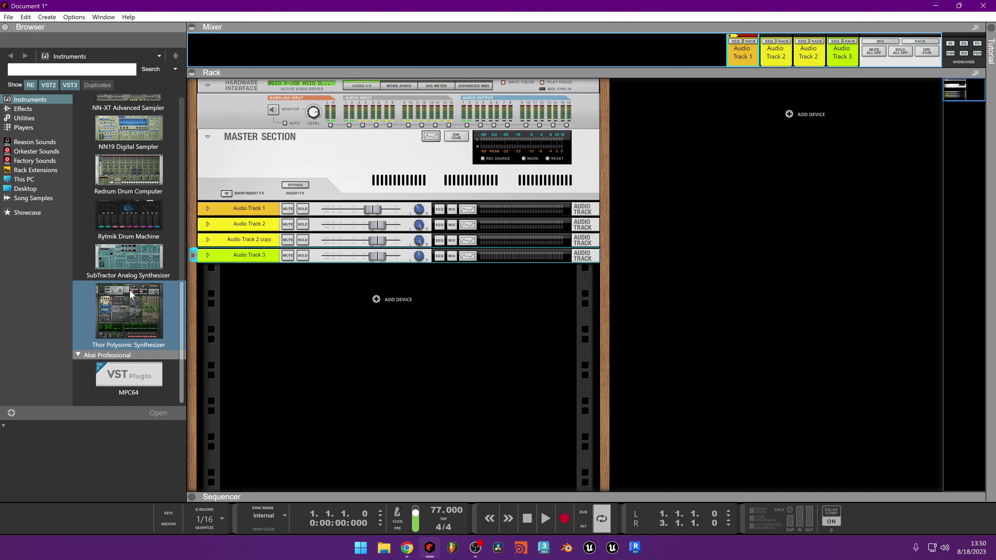
{"action": "scroll", "coordinate": [143, 319], "scroll_direction": "up", "scroll_amount": 4}
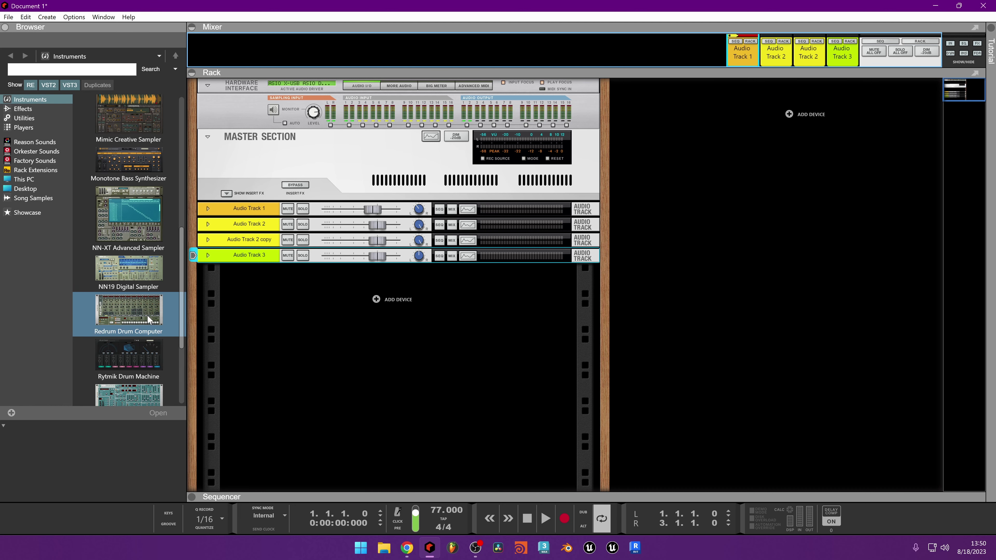
{"action": "scroll", "coordinate": [141, 314], "scroll_direction": "up", "scroll_amount": 2}
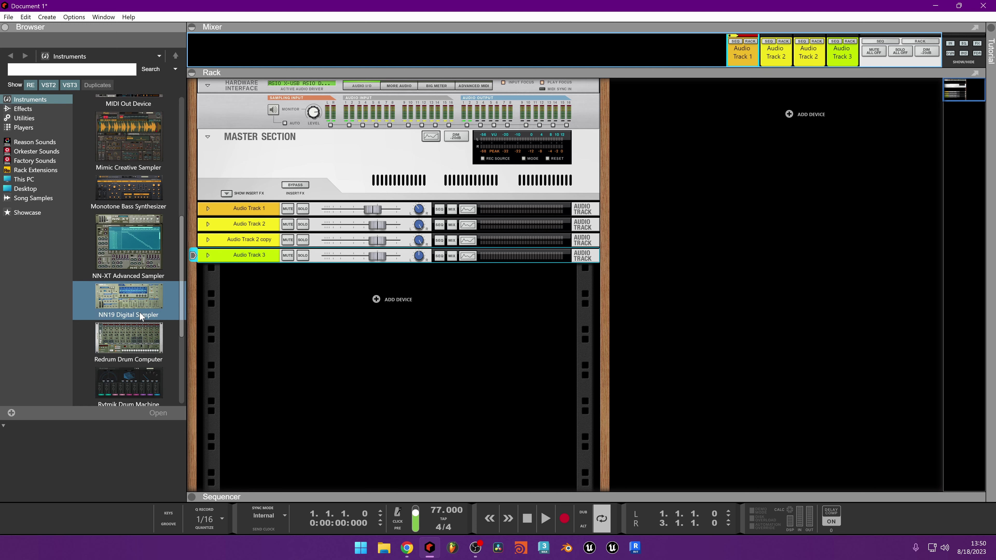
{"action": "scroll", "coordinate": [141, 316], "scroll_direction": "up", "scroll_amount": 4}
{"action": "mouse_move", "coordinate": [122, 245]}
{"action": "left_mouse_down"}
{"action": "mouse_move", "coordinate": [349, 340]}
{"action": "mouse_move", "coordinate": [367, 303]}
{"action": "left_mouse_up"}
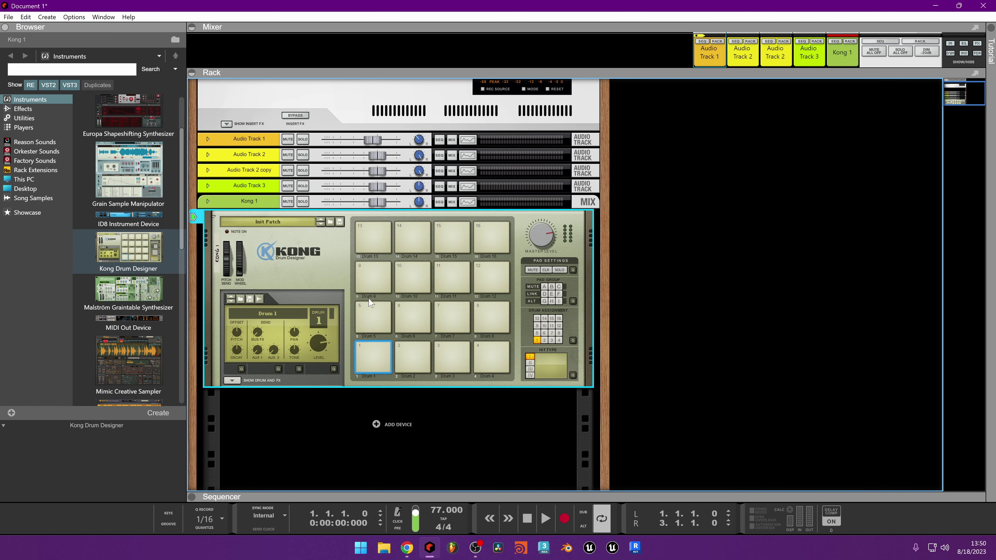
{"action": "left_click", "coordinate": [422, 489]}
{"action": "left_click_drag", "start_coordinate": [415, 492], "coordinate": [415, 307]}
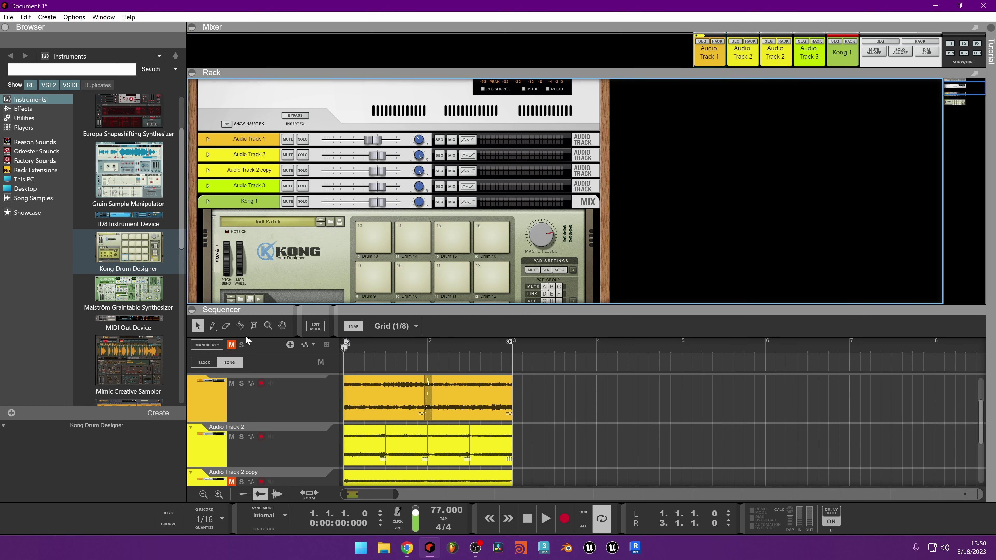
{"action": "left_click_drag", "start_coordinate": [348, 312], "coordinate": [347, 495]}
Try out pad 1 on the Kong Drum Designer
{"action": "left_click", "coordinate": [374, 355]}
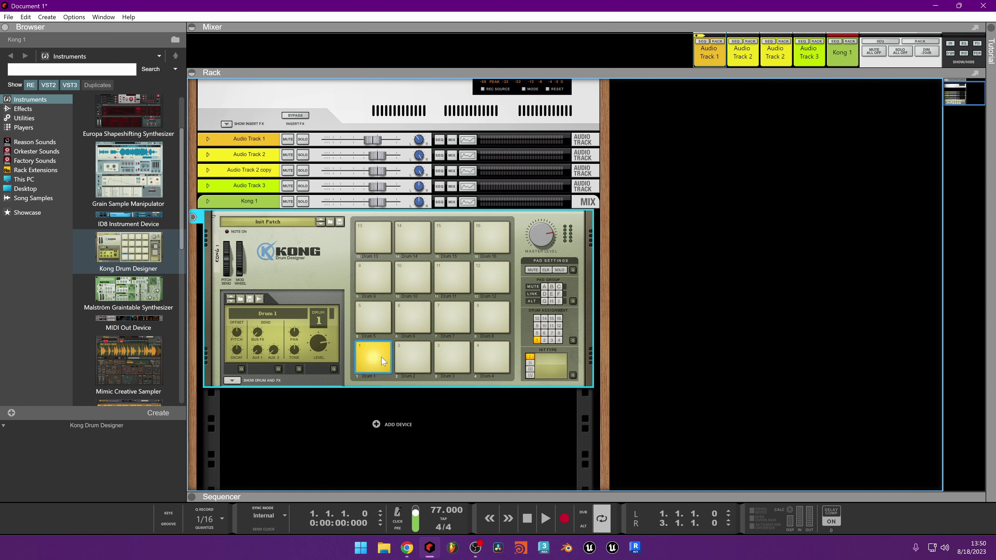
{"action": "left_click", "coordinate": [376, 349]}
{"action": "left_click", "coordinate": [375, 348]}
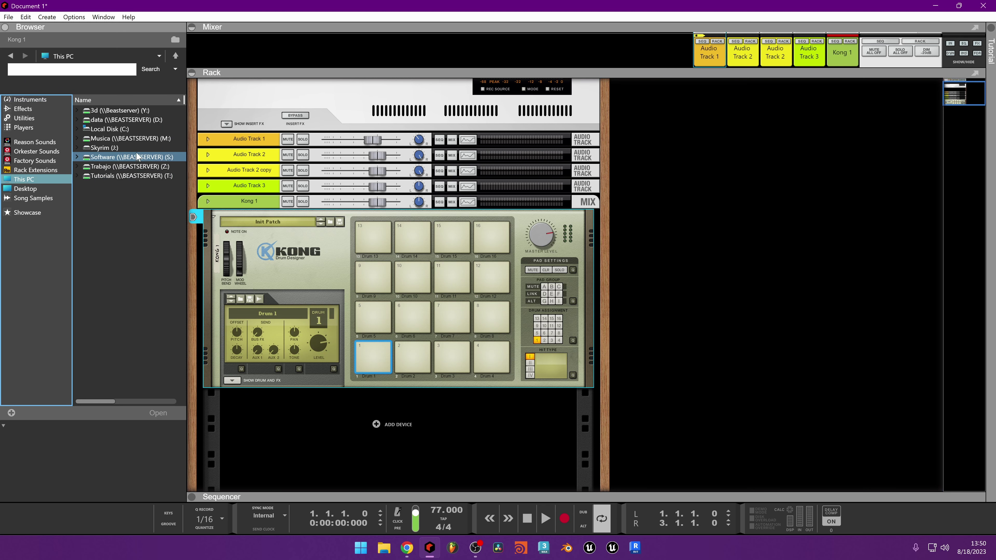
Open the 01_SAMPLES folder on the Musica (M:) drive in the browser
{"action": "left_click", "coordinate": [132, 140]}
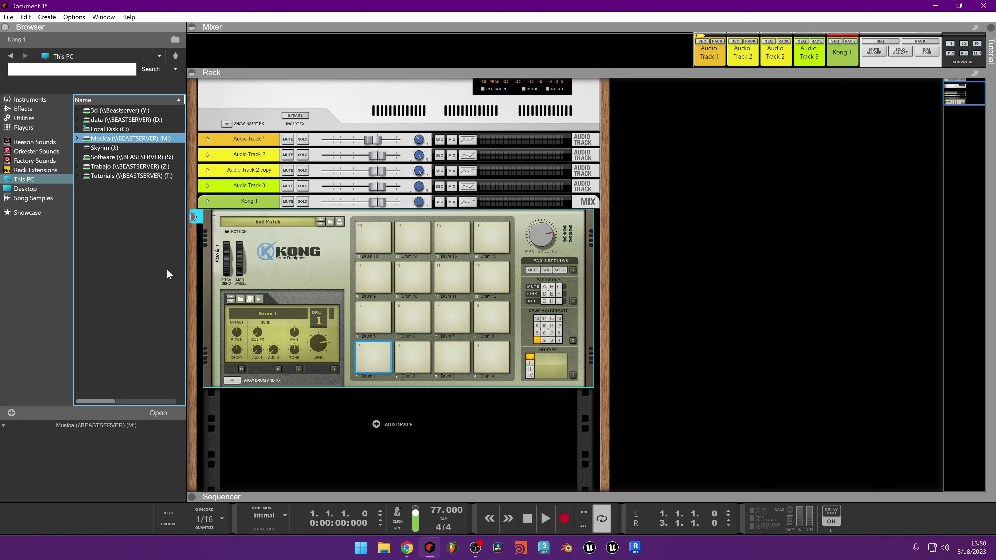
{"action": "key", "text": "Return"}
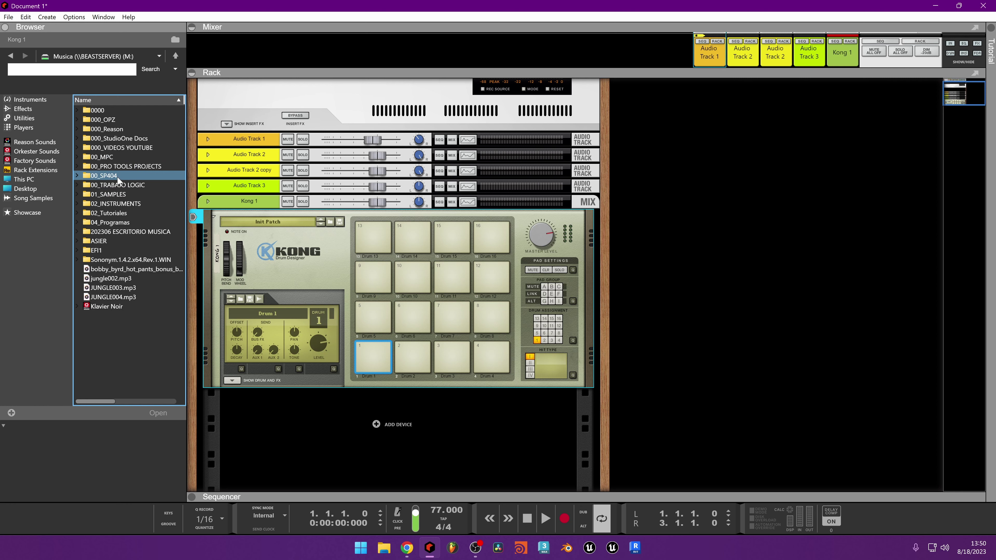
{"action": "left_click", "coordinate": [121, 193]}
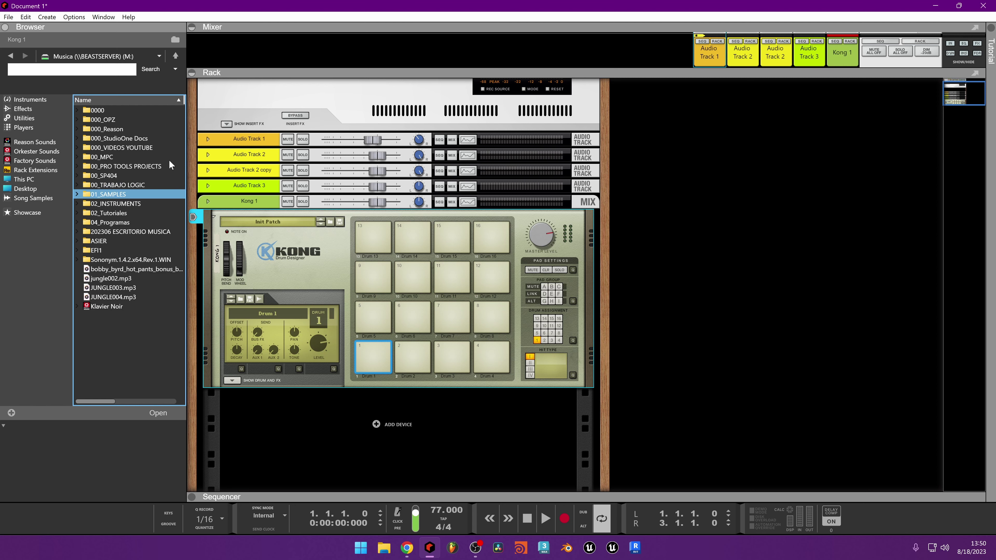
{"action": "double_click", "coordinate": [134, 193]}
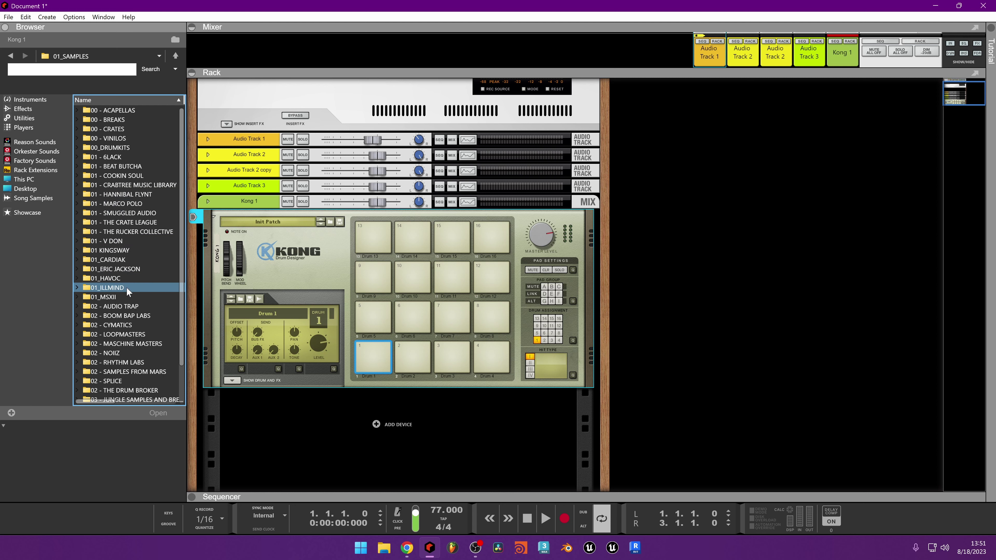
Open the 24-Bit folder of the Erik Jackson - The Analog Soul pack inside 01_ERIC JACKSON
{"action": "double_click", "coordinate": [118, 271]}
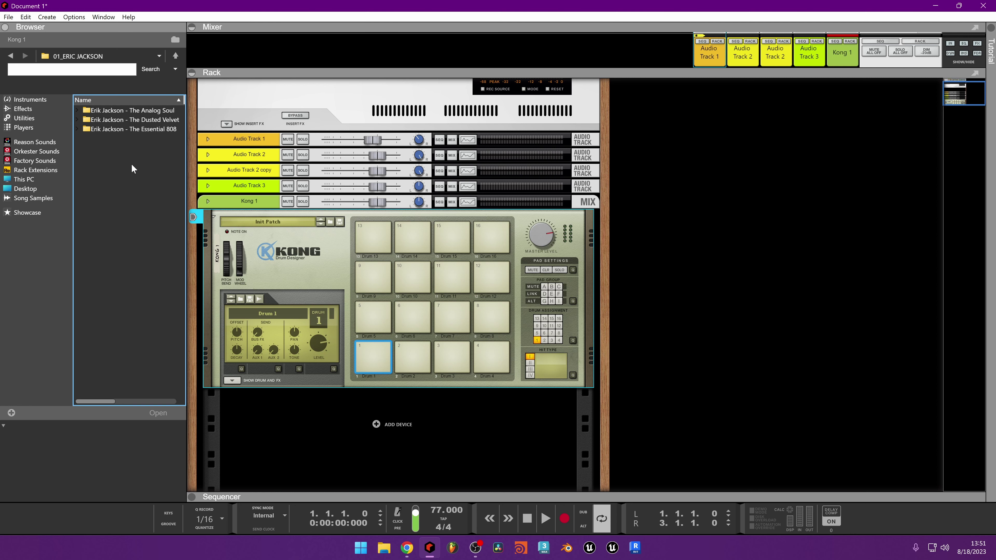
{"action": "double_click", "coordinate": [148, 113]}
{"action": "left_click", "coordinate": [96, 112]}
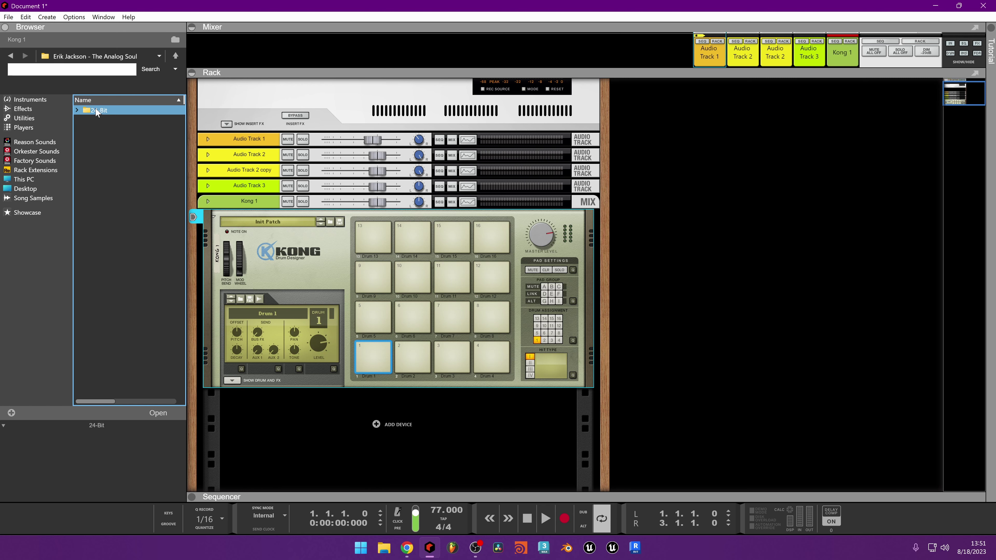
{"action": "double_click", "coordinate": [131, 111]}
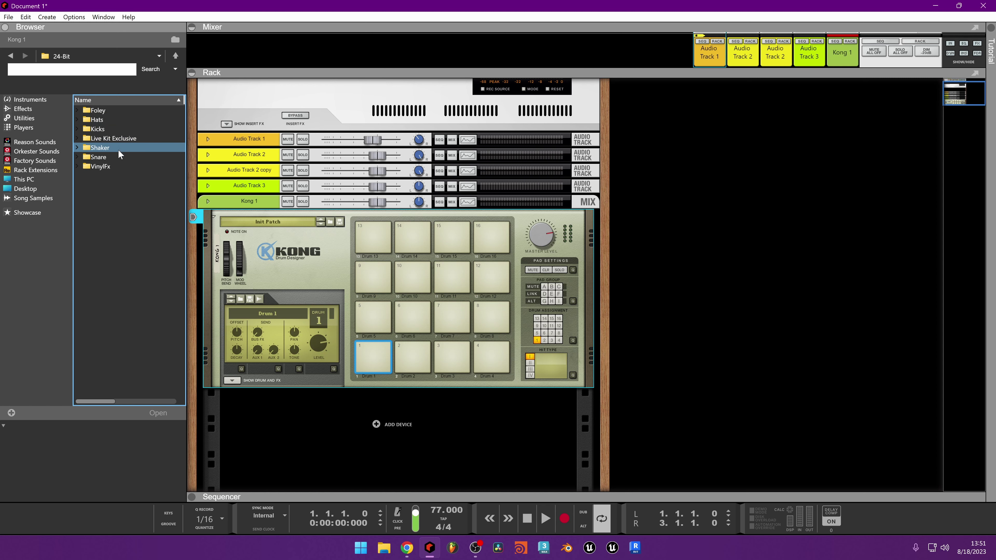
Open the Hats folder and audition hat samples down the list to Hats 70
{"action": "double_click", "coordinate": [106, 119]}
{"action": "left_click", "coordinate": [106, 204]}
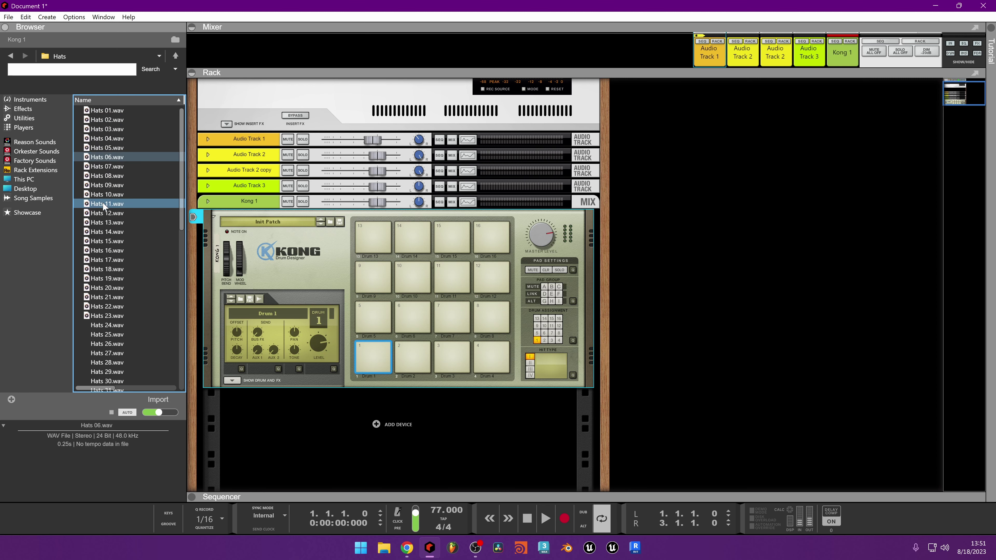
{"action": "scroll", "coordinate": [110, 270], "scroll_direction": "down", "scroll_amount": 5}
{"action": "left_click", "coordinate": [106, 297]}
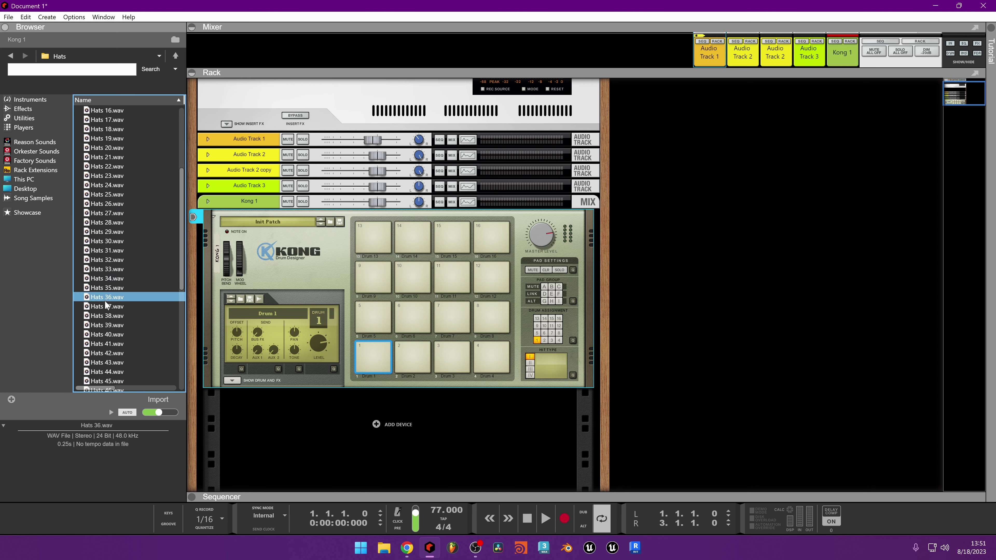
{"action": "scroll", "coordinate": [106, 300], "scroll_direction": "down", "scroll_amount": 3}
{"action": "left_click", "coordinate": [107, 298]}
{"action": "scroll", "coordinate": [107, 300], "scroll_direction": "down", "scroll_amount": 3}
{"action": "left_click", "coordinate": [107, 298]}
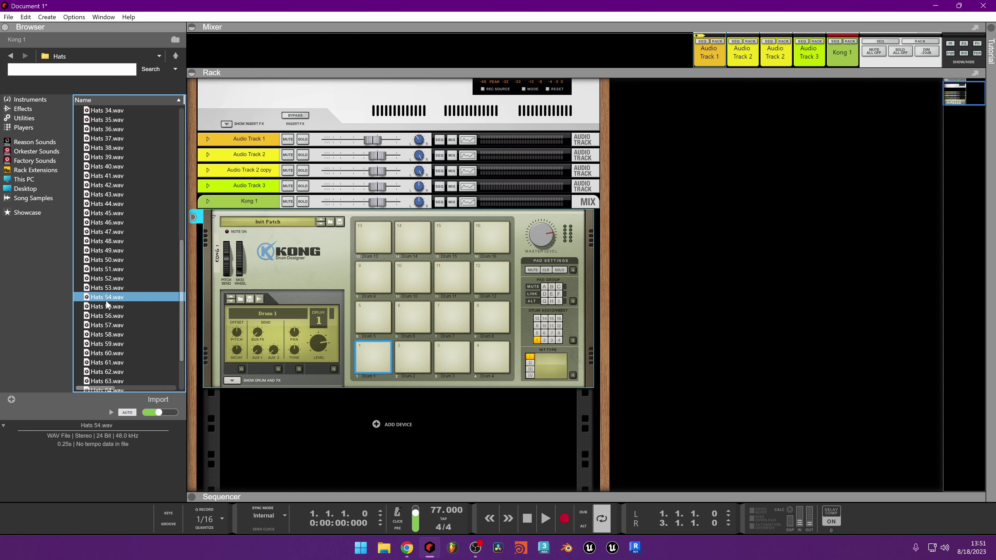
{"action": "left_click", "coordinate": [106, 316]}
{"action": "scroll", "coordinate": [107, 317], "scroll_direction": "down", "scroll_amount": 3}
{"action": "left_click", "coordinate": [106, 315]}
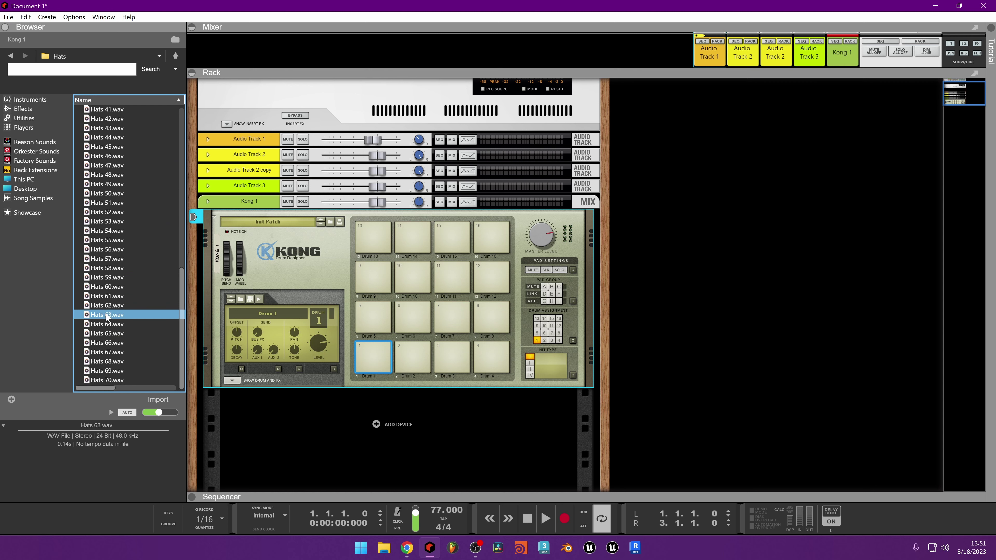
{"action": "left_click", "coordinate": [104, 343]}
{"action": "left_click", "coordinate": [102, 361]}
{"action": "left_click", "coordinate": [99, 371]}
{"action": "left_click", "coordinate": [99, 379]}
Audition the hat samples back up the list from Hats 49 to Hats 15
{"action": "left_click", "coordinate": [118, 184]}
{"action": "left_click", "coordinate": [128, 156]}
{"action": "left_click", "coordinate": [123, 140]}
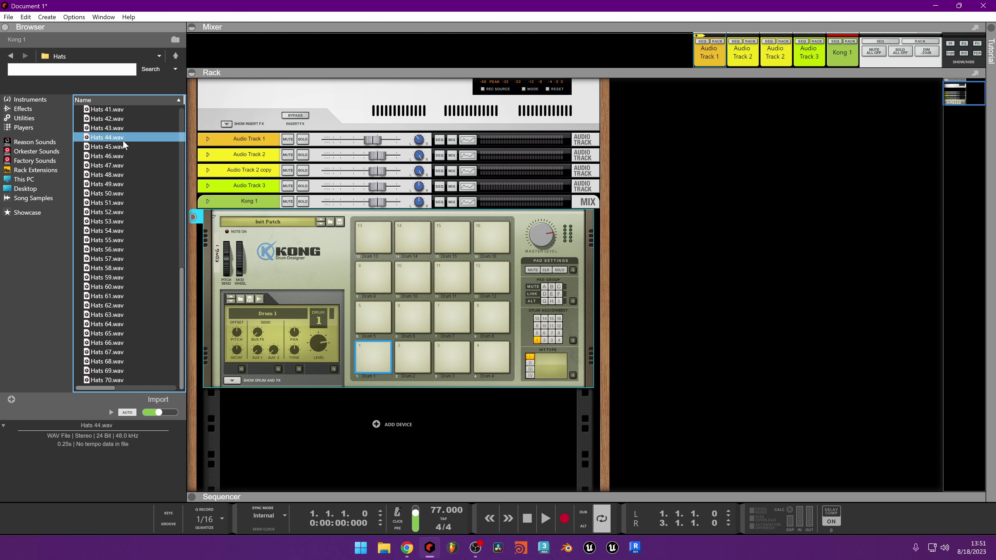
{"action": "left_click", "coordinate": [124, 132]}
{"action": "key", "text": "Up"}
{"action": "key", "text": "Up"}
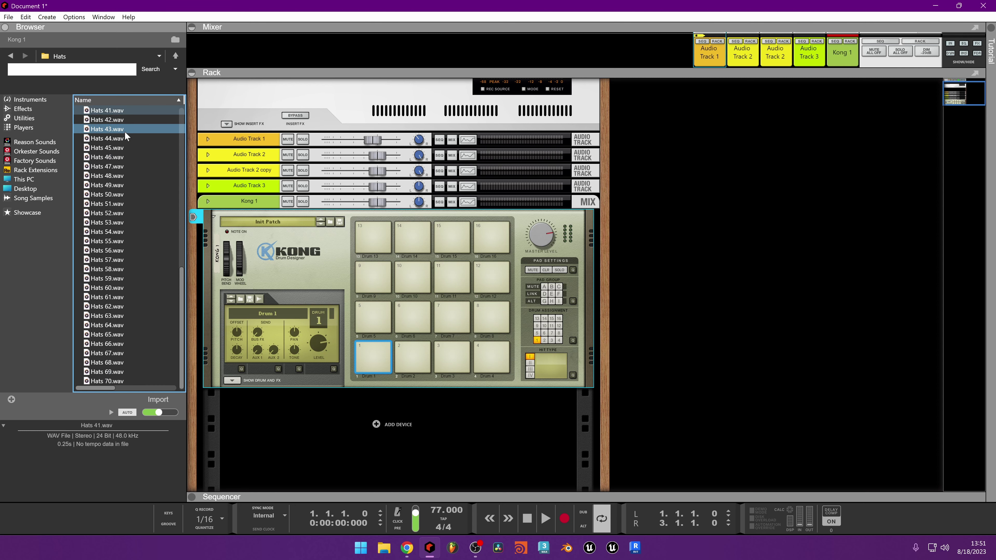
{"action": "key", "text": "Up"}
{"action": "key", "text": "Up"}
{"action": "key", "text": "Up"}
{"action": "key", "text": "Up"}
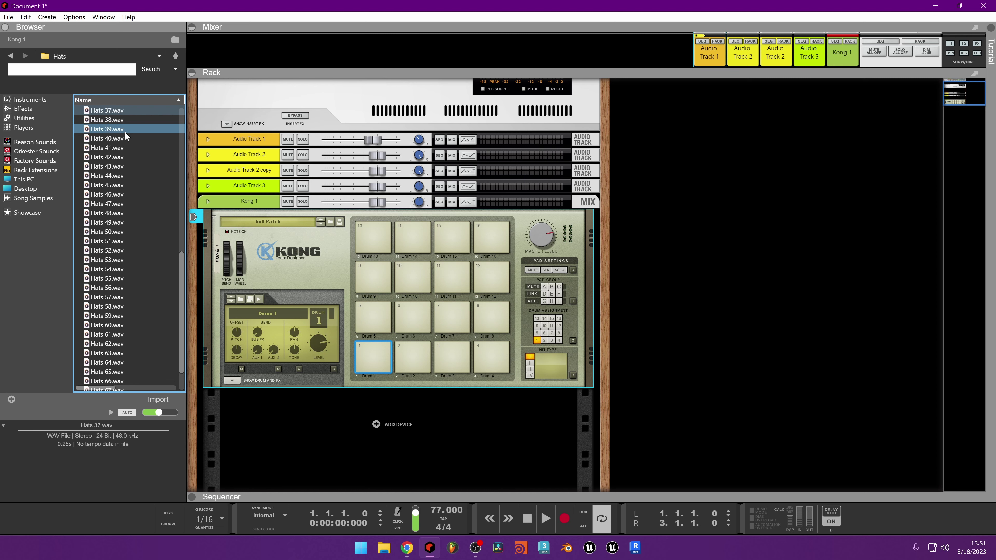
{"action": "key", "text": "Up"}
{"action": "key", "text": "Up"}
{"action": "key", "text": "Up"}
{"action": "key", "text": "Up"}
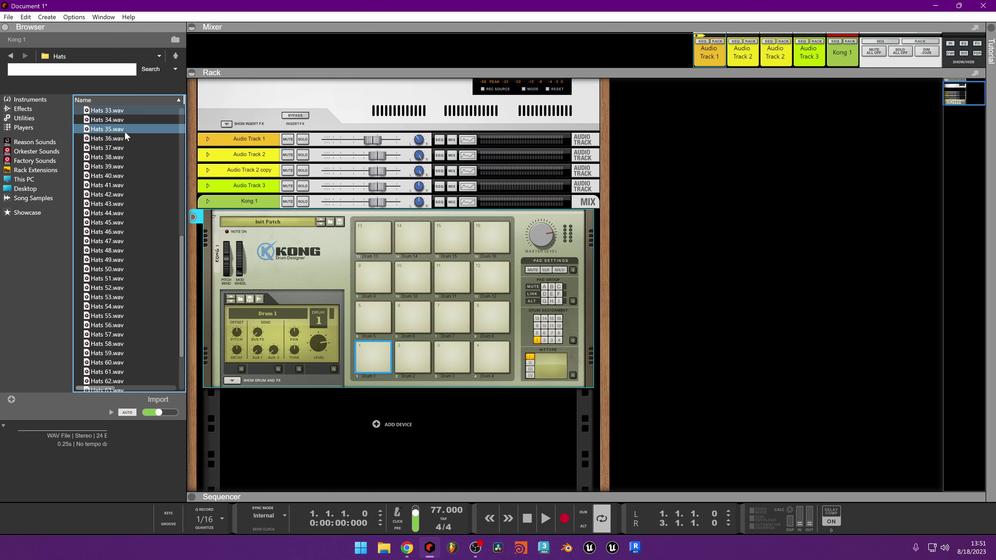
{"action": "key", "text": "Up"}
{"action": "key", "text": "Up"}
{"action": "key", "text": "Up"}
{"action": "key", "text": "Up"}
{"action": "key", "text": "Up"}
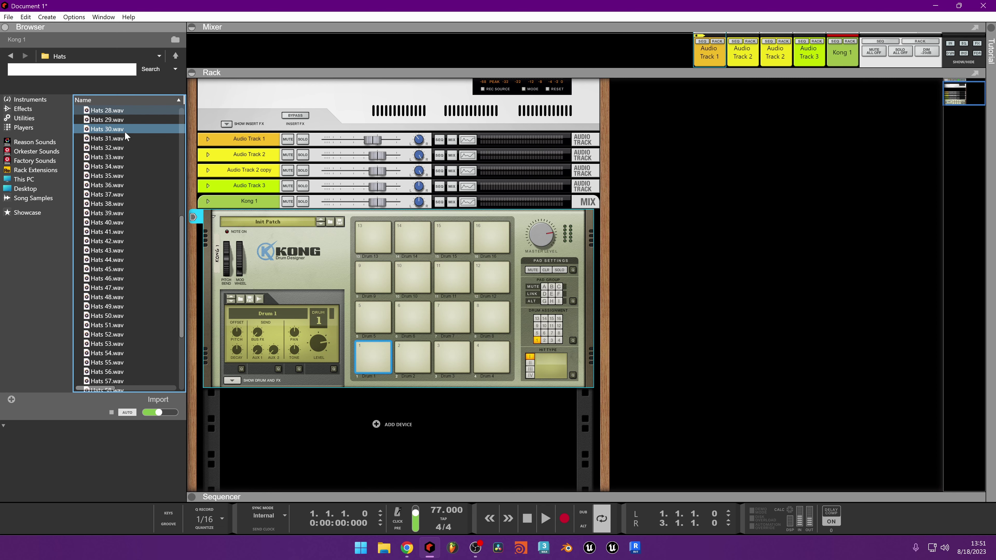
{"action": "key", "text": "Up"}
{"action": "key", "text": "Up"}
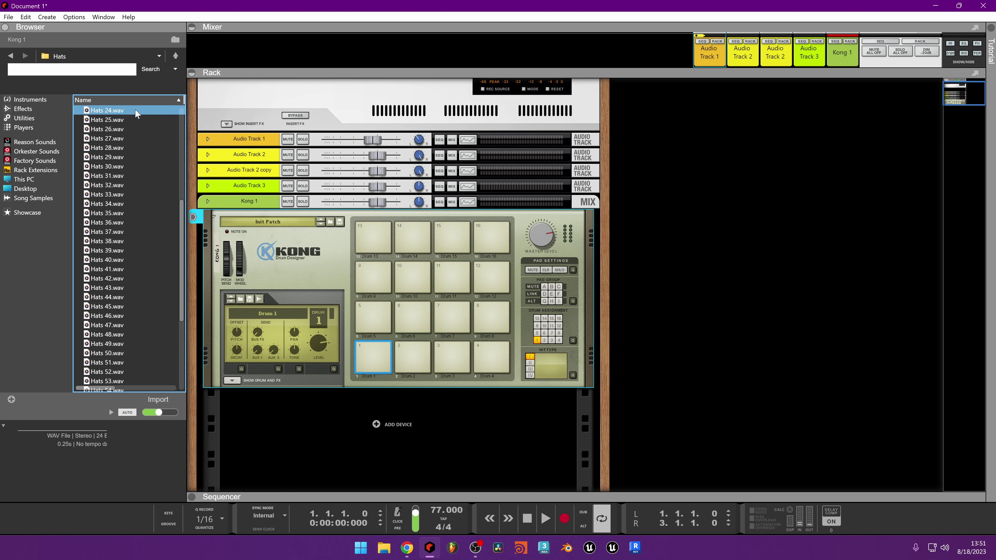
{"action": "key", "text": "Up"}
{"action": "key", "text": "Up"}
{"action": "key", "text": "Up"}
{"action": "key", "text": "Up"}
{"action": "key", "text": "Up"}
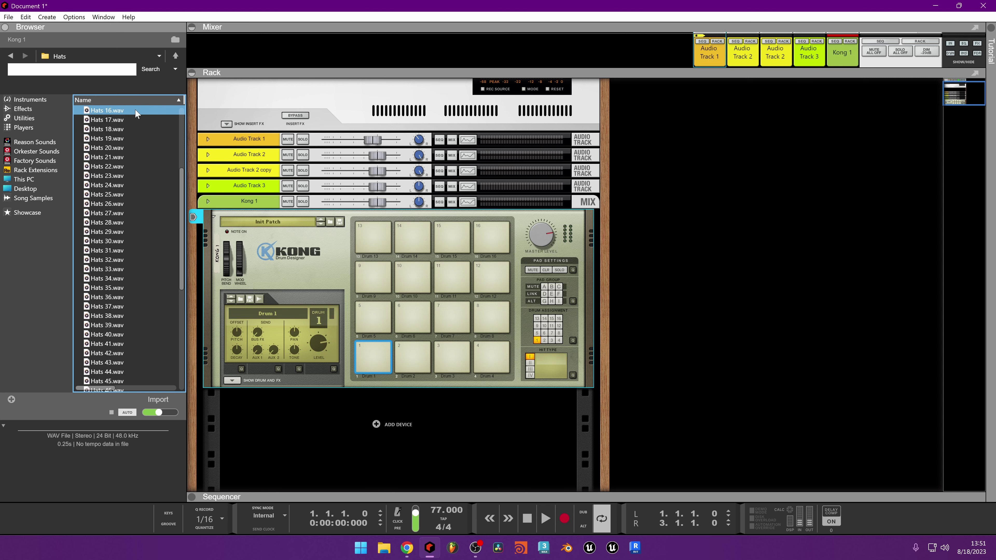
{"action": "key", "text": "Up"}
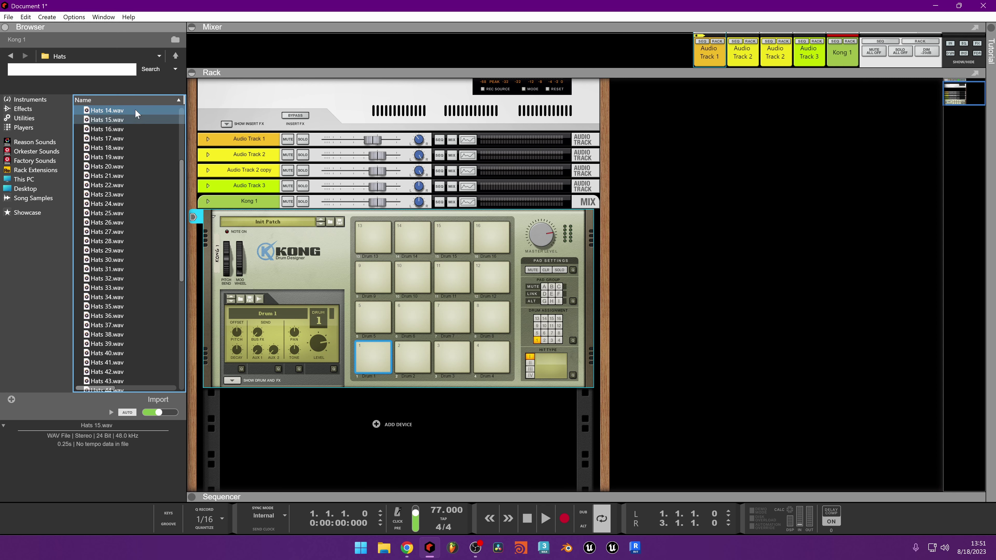
Load Hats 15.wav onto pad 3 of the Kong Drum Designer and try it out
{"action": "left_click_drag", "start_coordinate": [136, 120], "coordinate": [468, 348]}
{"action": "left_click", "coordinate": [461, 347]}
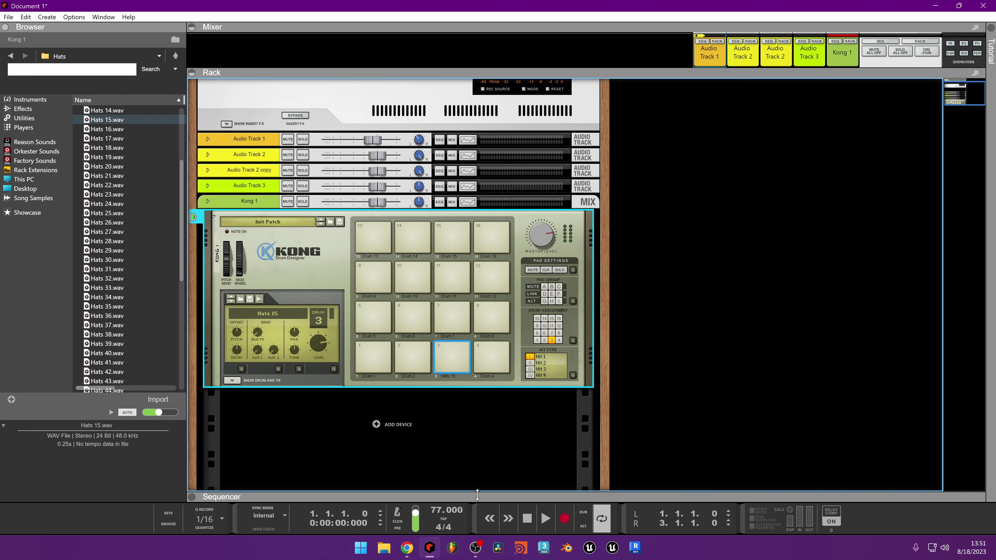
Enlarge the sequencer, draw a two-beat clip at the start of the Kong 1 track and open it for editing
{"action": "left_click_drag", "start_coordinate": [477, 494], "coordinate": [478, 43]}
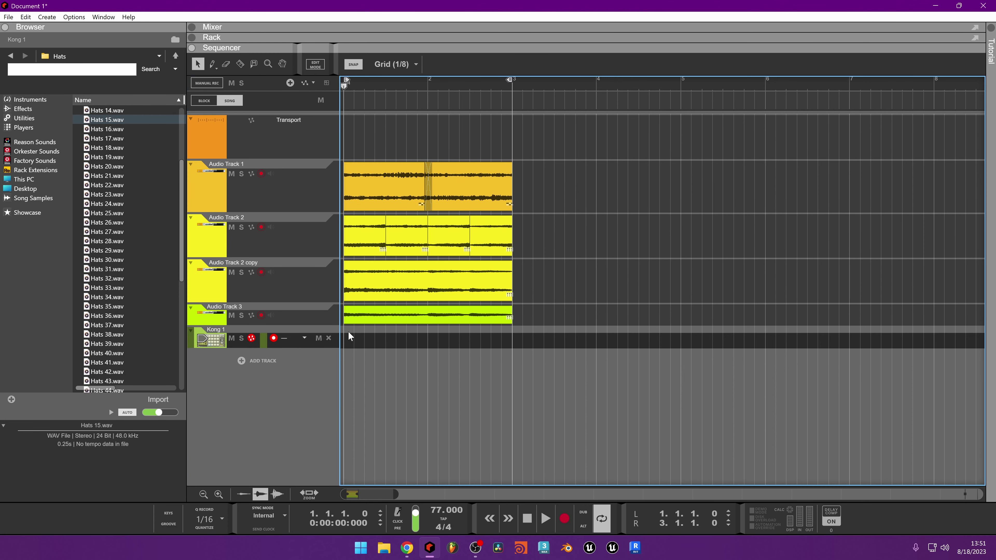
{"action": "mouse_move", "coordinate": [348, 333]}
{"action": "left_mouse_down"}
{"action": "mouse_move", "coordinate": [494, 332]}
{"action": "mouse_move", "coordinate": [416, 342]}
{"action": "left_mouse_up"}
{"action": "double_click", "coordinate": [373, 341]}
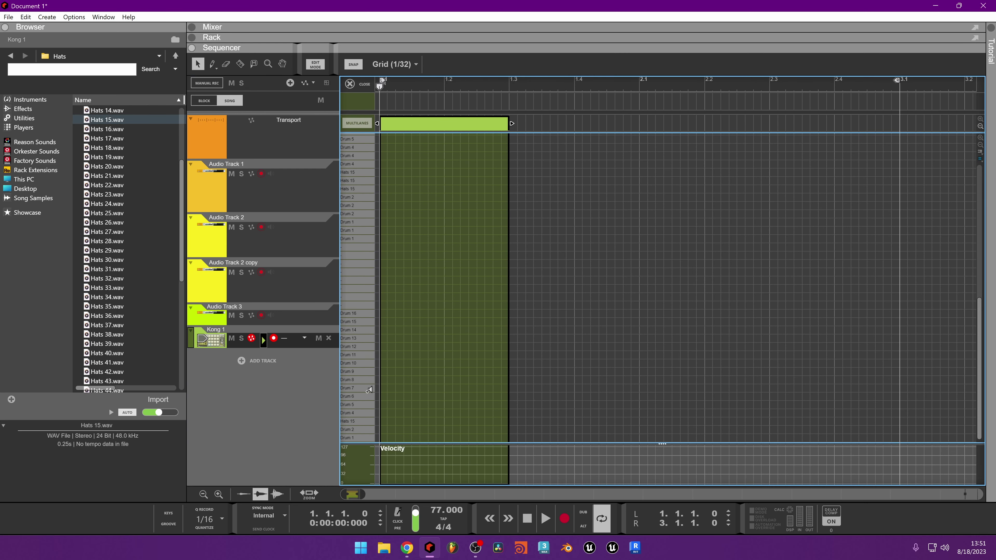
Add four eighth-note Hats 15 hits in the clip, with the second at velocity 54 and the fourth at 45, and play it back
{"action": "left_click", "coordinate": [383, 422]}
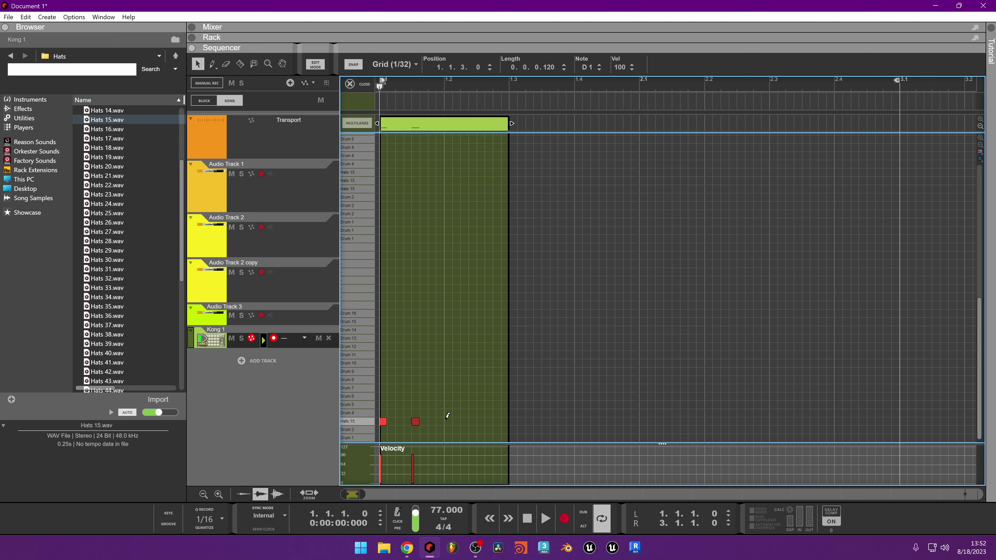
{"action": "left_click_drag", "start_coordinate": [416, 467], "coordinate": [413, 462]}
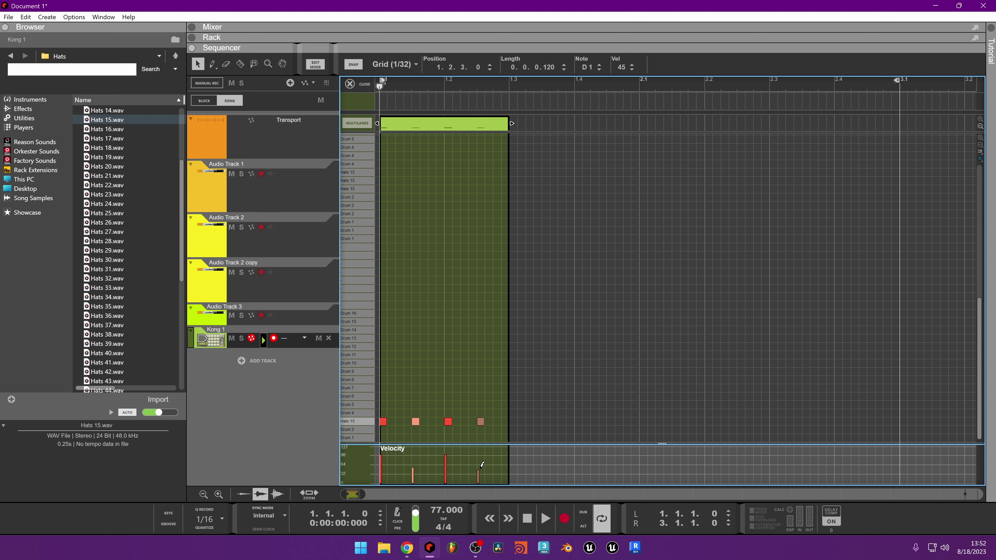
{"action": "key", "text": "space"}
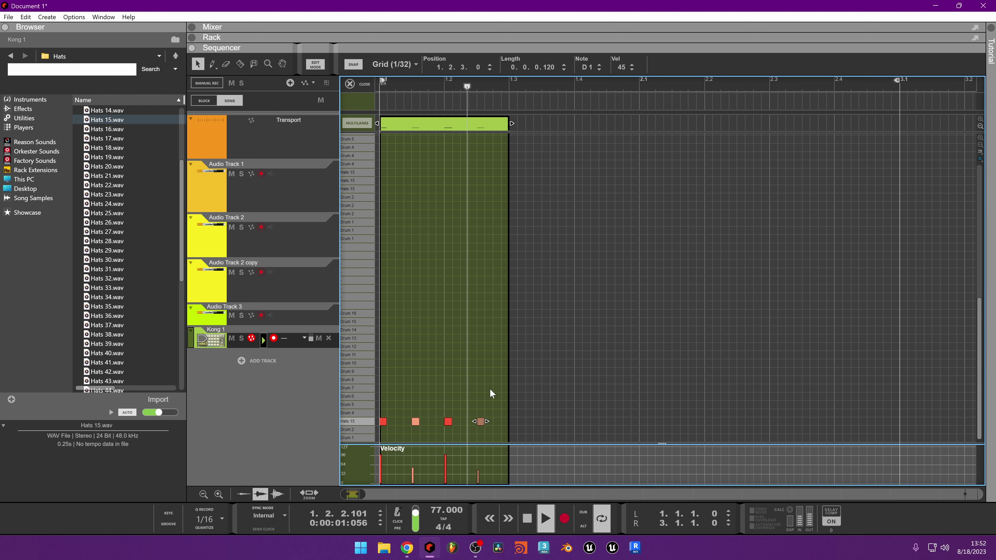
{"action": "key", "text": "space"}
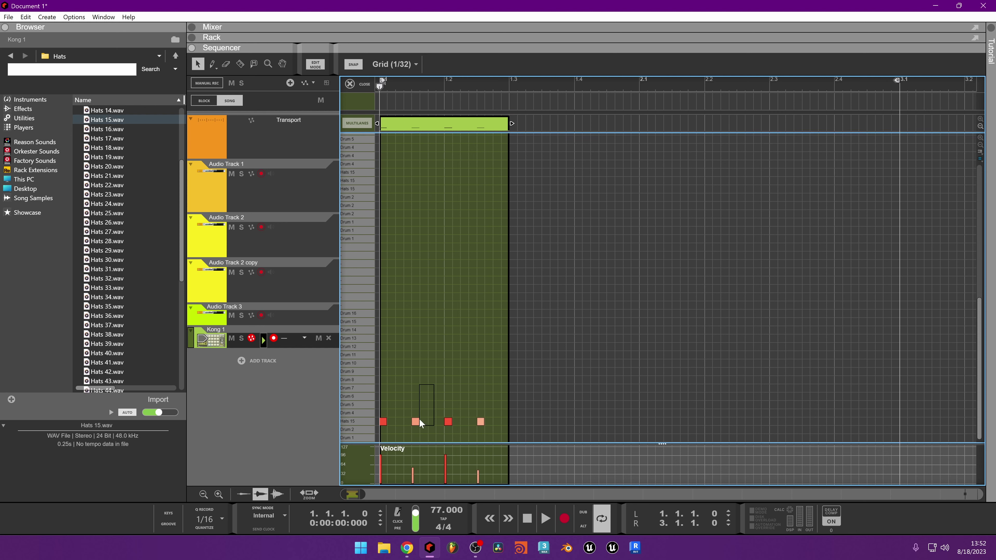
Shift the two offbeat hat hits 30 ticks late, placing the first of them at 1.1.3.30, and play the groove
{"action": "left_click", "coordinate": [415, 422]}
{"action": "scroll", "coordinate": [450, 432], "scroll_direction": "up", "scroll_amount": 5}
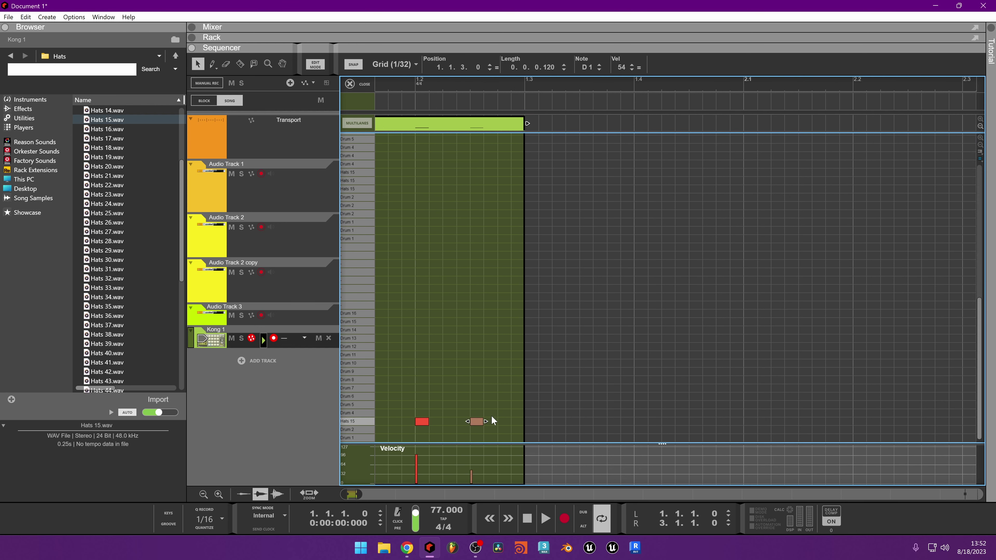
{"action": "scroll", "coordinate": [450, 428], "scroll_direction": "up", "scroll_amount": 1}
{"action": "scroll", "coordinate": [483, 418], "scroll_direction": "down", "scroll_amount": 2}
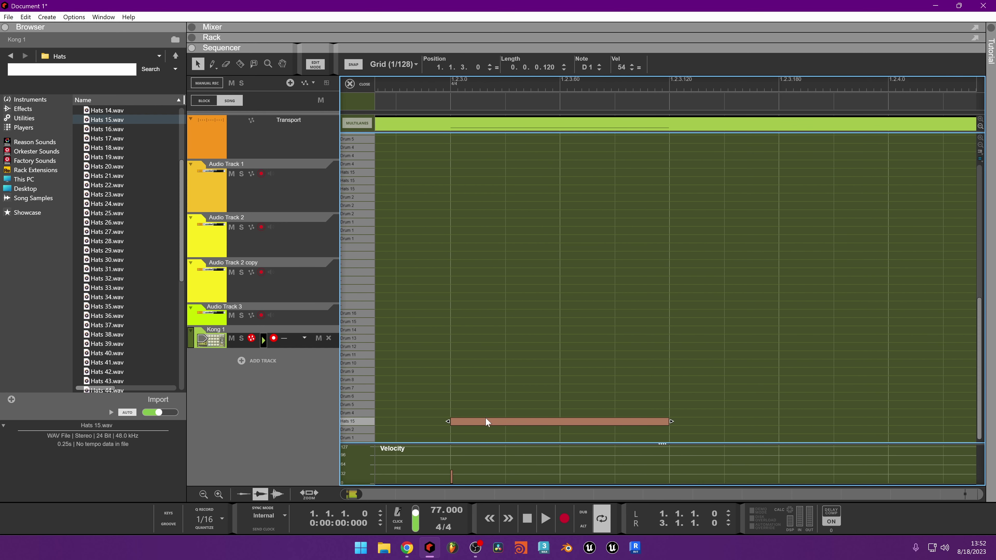
{"action": "scroll", "coordinate": [491, 421], "scroll_direction": "up", "scroll_amount": 2}
{"action": "left_click_drag", "start_coordinate": [474, 424], "coordinate": [542, 425]}
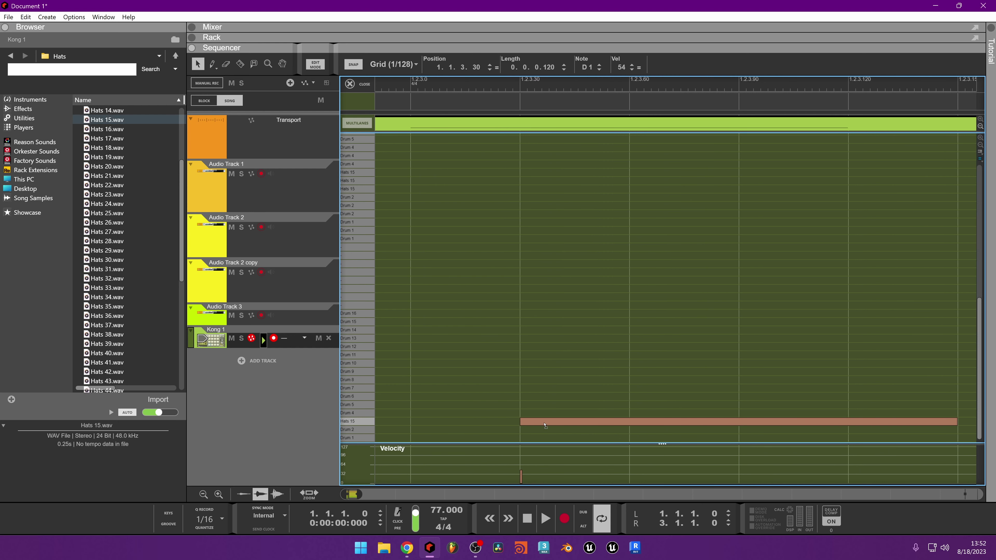
{"action": "scroll", "coordinate": [528, 363], "scroll_direction": "down", "scroll_amount": 4}
{"action": "key", "text": "space"}
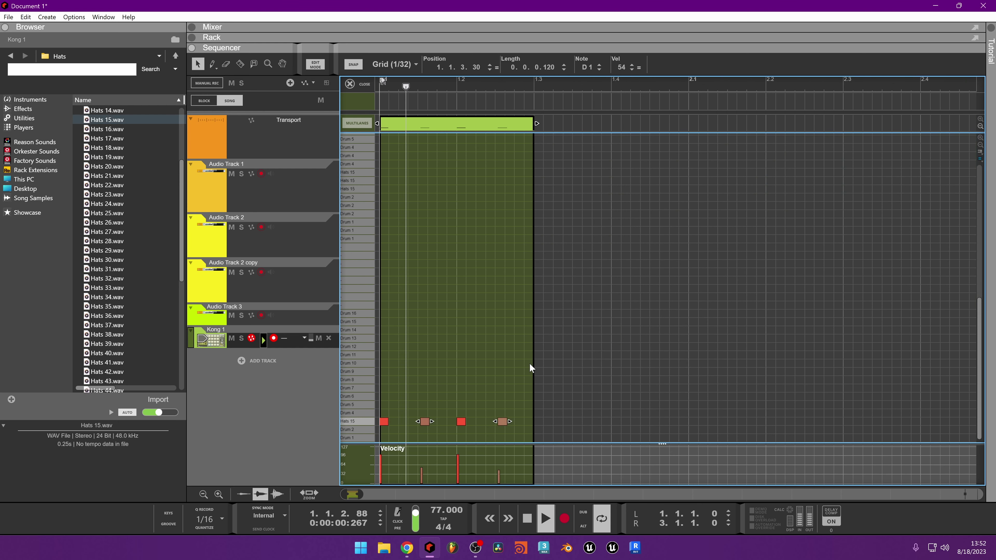
{"action": "key", "text": "space"}
Duplicate the two-beat hat clip three times to fill the loop up to bar 3 and play it back
{"action": "left_click", "coordinate": [489, 125]}
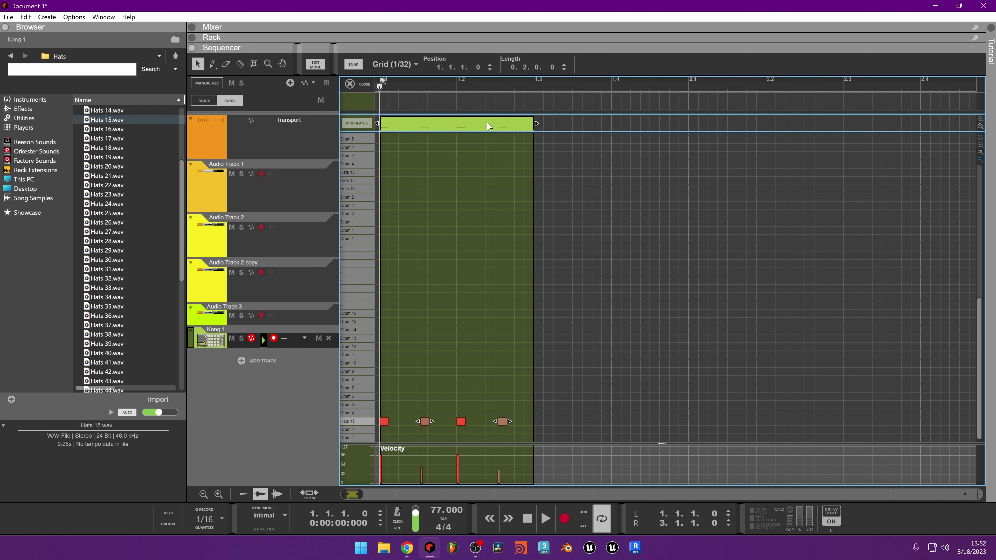
{"action": "key", "text": "ctrl+d"}
{"action": "key", "text": "ctrl+d"}
{"action": "key", "text": "ctrl+d"}
{"action": "scroll", "coordinate": [568, 213], "scroll_direction": "down", "scroll_amount": 2}
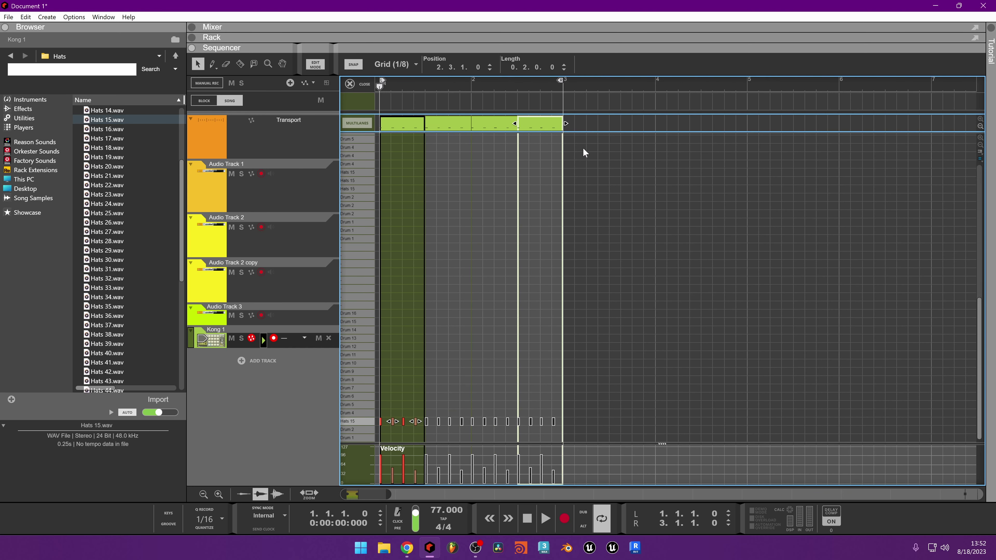
{"action": "key", "text": "space"}
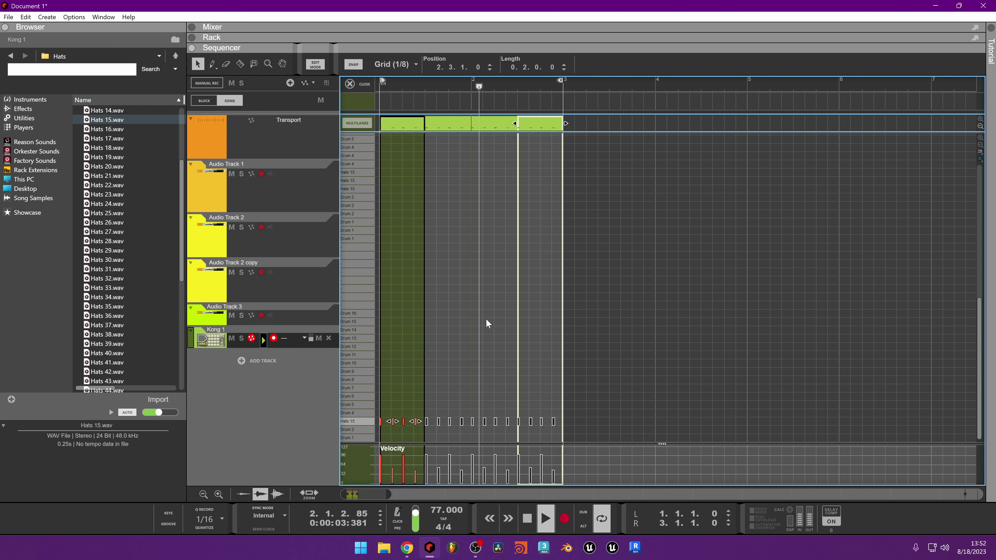
{"action": "key", "text": "space"}
{"action": "double_click", "coordinate": [395, 404]}
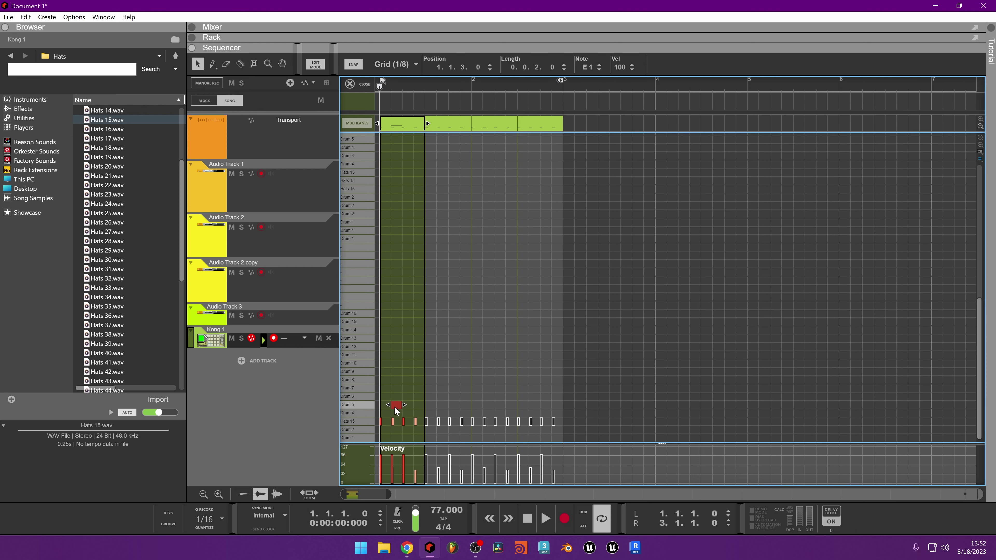
{"action": "key", "text": "ctrl+z"}
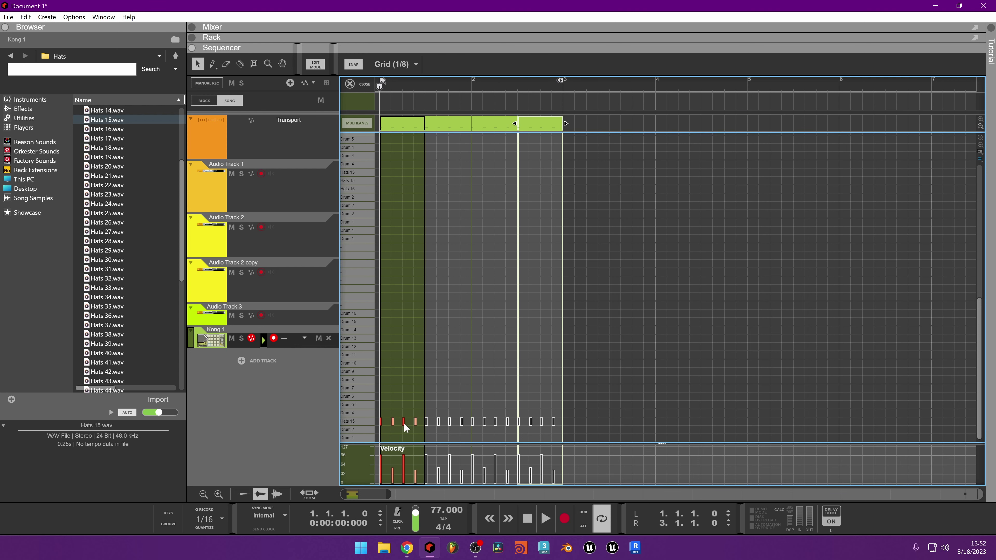
{"action": "left_click", "coordinate": [403, 422]}
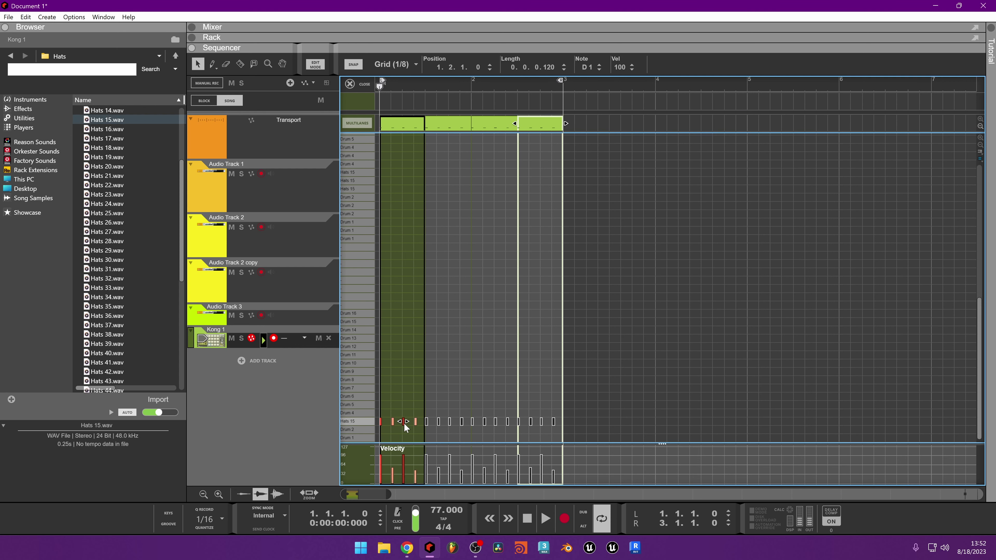
Delete the first hat hit of the second and fourth clips
{"action": "left_click", "coordinate": [423, 424]}
{"action": "left_click", "coordinate": [425, 423]}
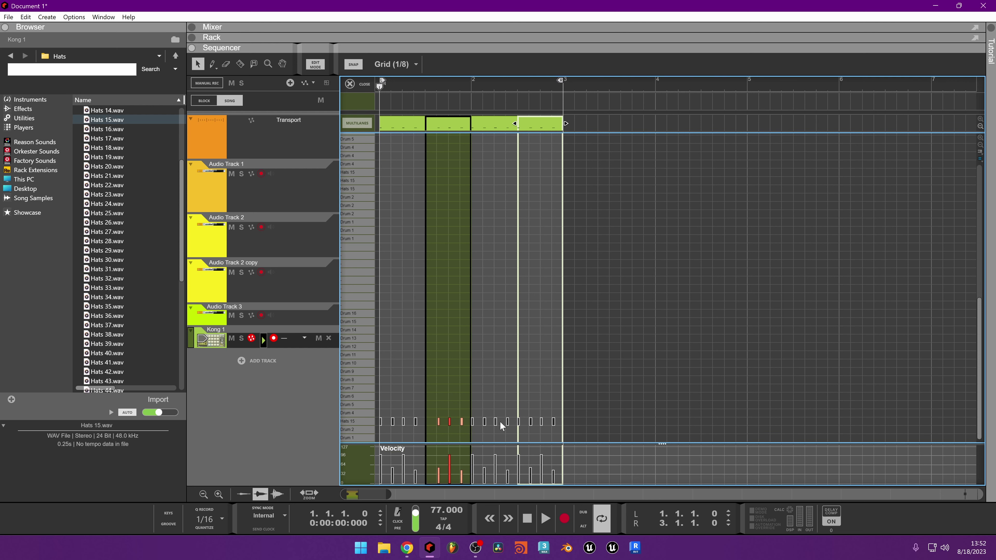
{"action": "left_click", "coordinate": [517, 418]}
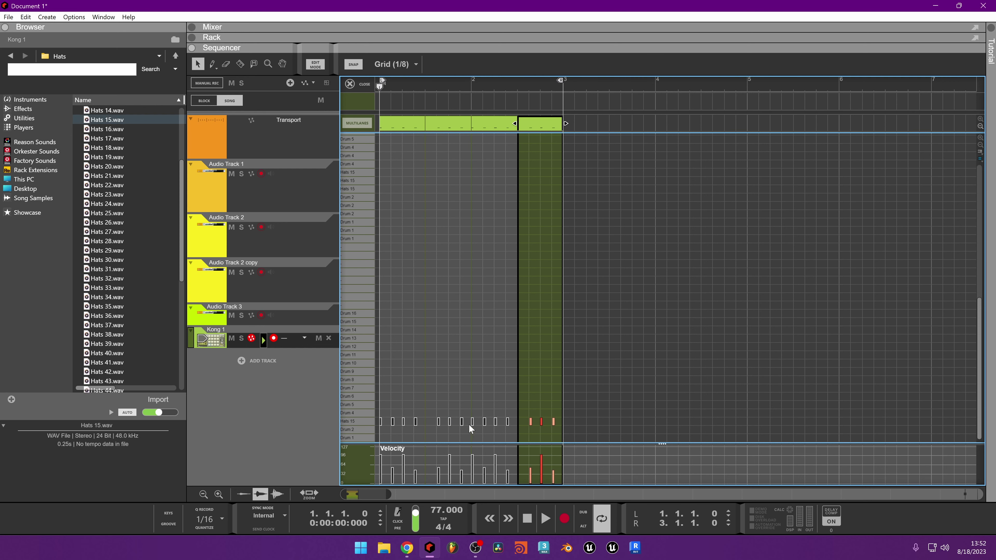
Try the loop without the second hat hit of the third clip
{"action": "left_click", "coordinate": [487, 427]}
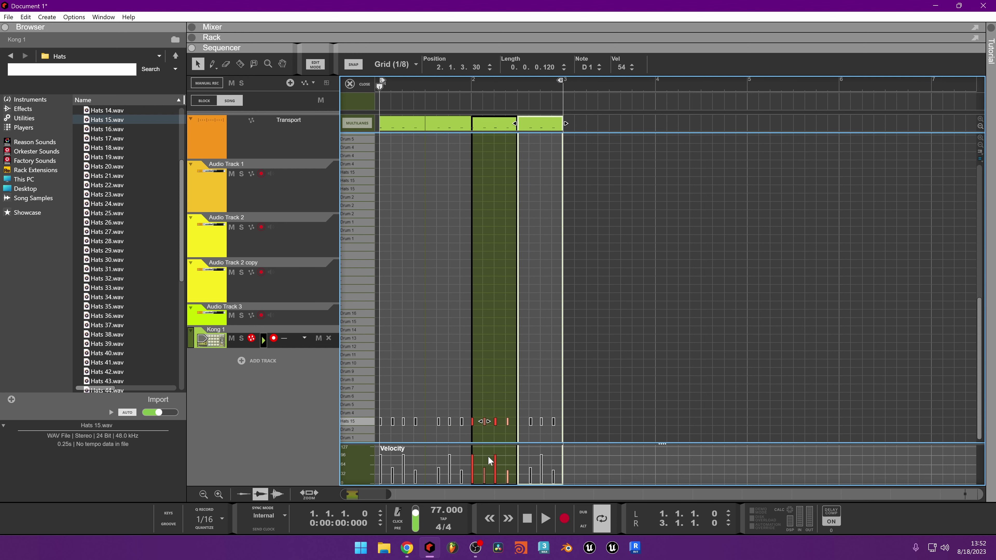
{"action": "key", "text": "space"}
{"action": "key", "text": "space"}
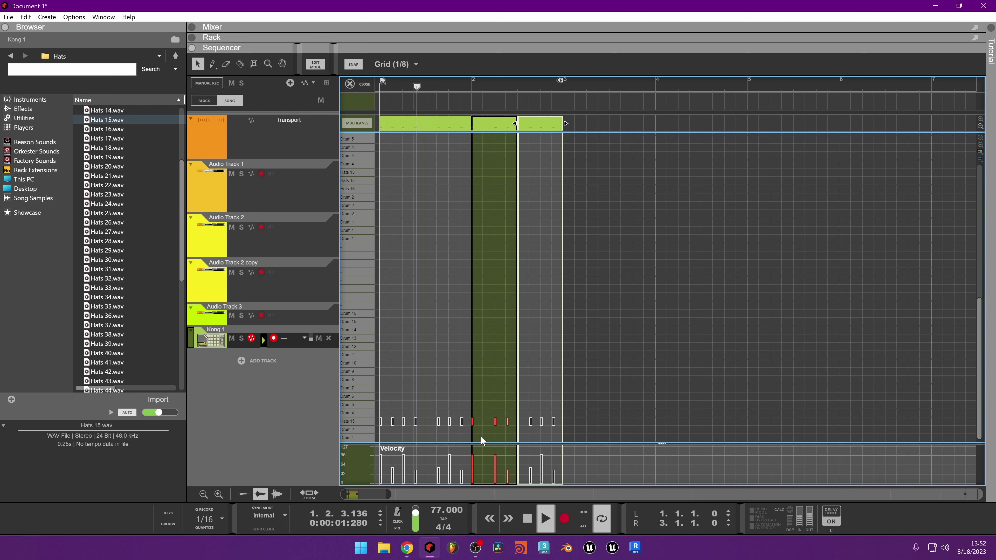
{"action": "left_click", "coordinate": [484, 422]}
Delete the first hat hit of the third clip and close the clip editor
{"action": "left_click", "coordinate": [472, 421]}
{"action": "key", "text": "Delete"}
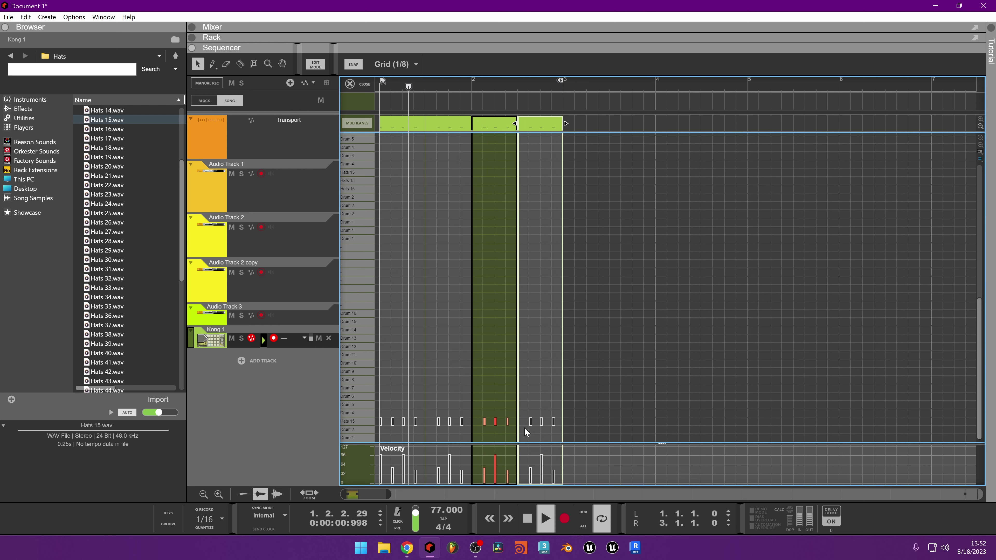
{"action": "left_click", "coordinate": [350, 83]}
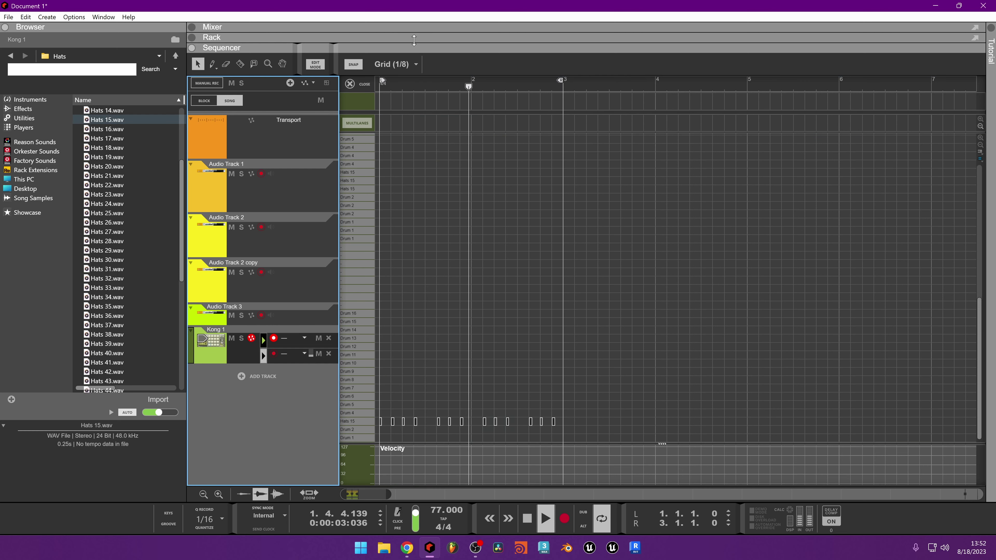
Show the Rack with the Kong drum machine and open the Kicks sample folder inside 24-Bit
{"action": "key", "text": "F6"}
{"action": "key", "text": "BackSpace"}
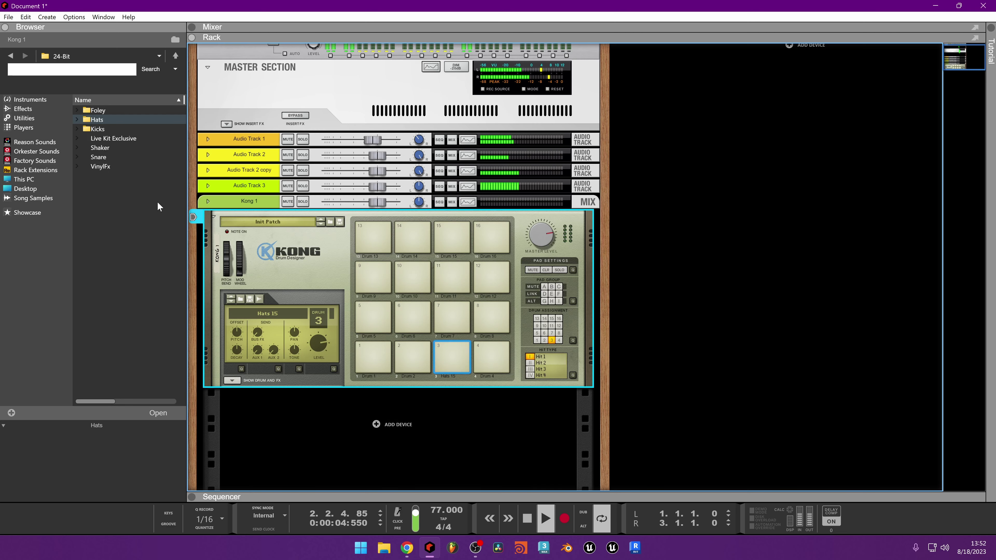
{"action": "double_click", "coordinate": [109, 129]}
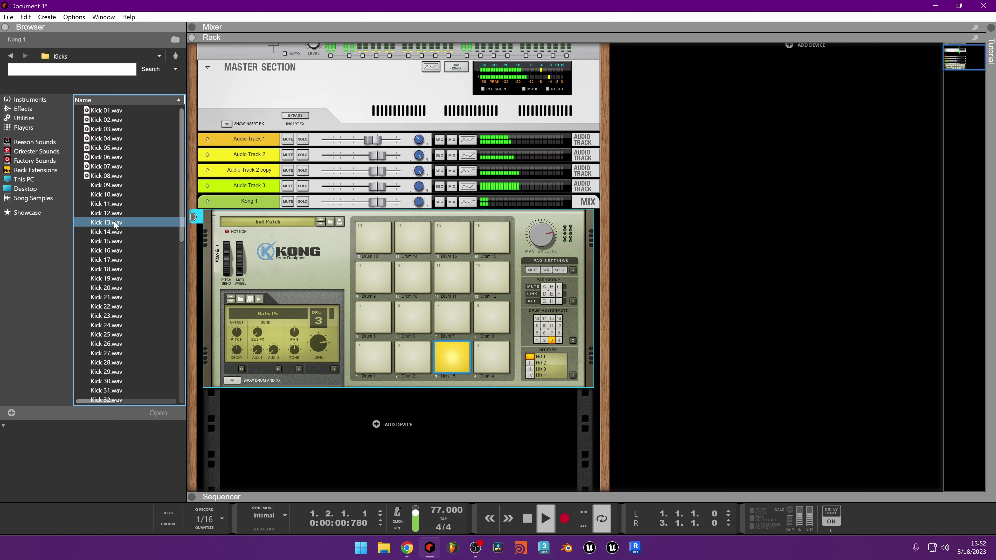
Audition kick samples against the loop, load Kick 14.wav onto Kong pad 1 and test it
{"action": "left_click", "coordinate": [106, 154]}
{"action": "left_click", "coordinate": [109, 185]}
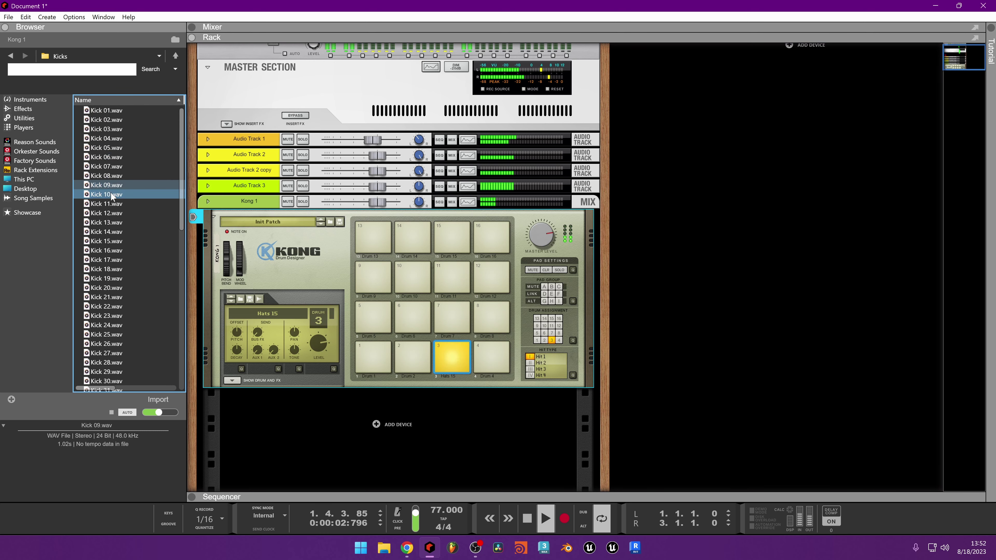
{"action": "left_click", "coordinate": [107, 222]}
{"action": "left_click", "coordinate": [107, 259]}
{"action": "left_click", "coordinate": [106, 204]}
{"action": "left_click", "coordinate": [106, 213]}
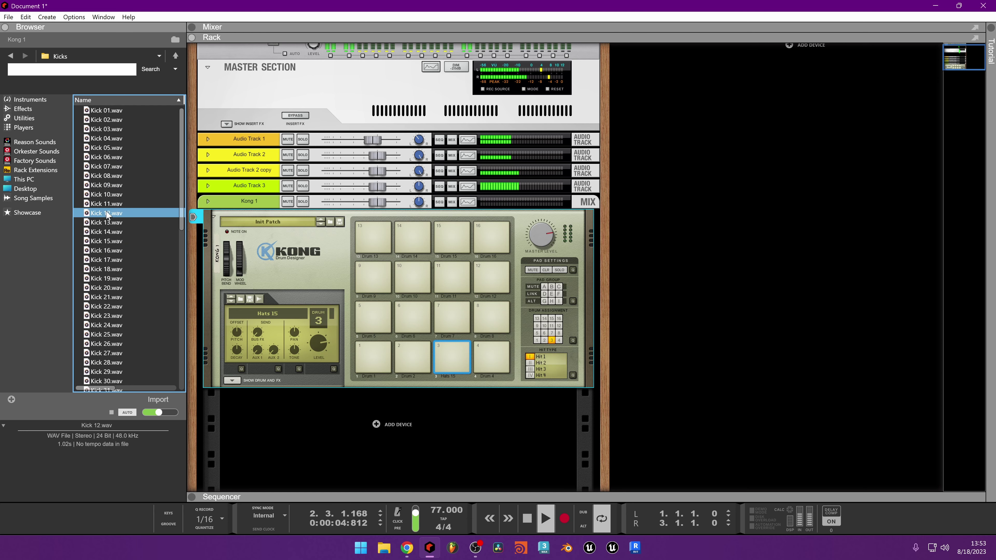
{"action": "left_click", "coordinate": [106, 222]}
{"action": "left_click", "coordinate": [111, 232]}
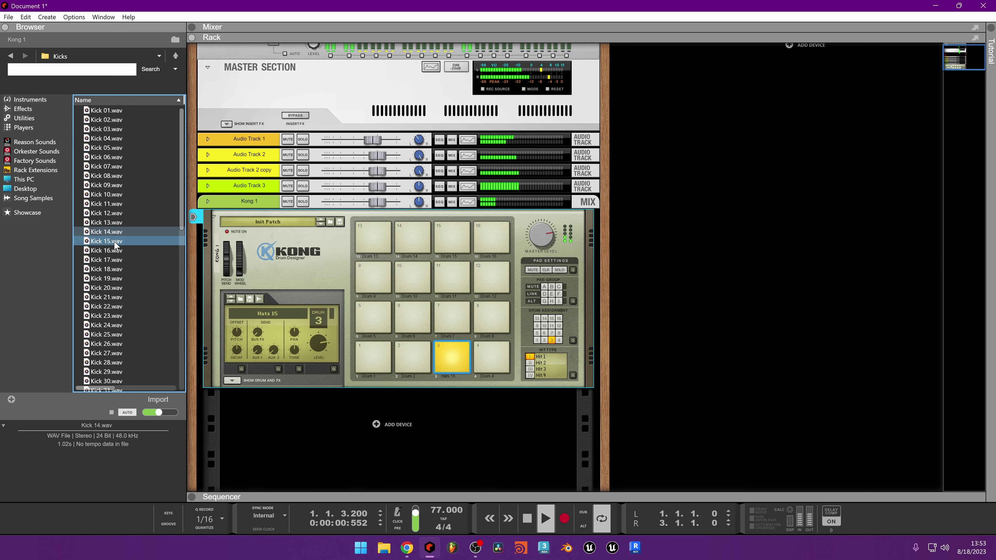
{"action": "left_click", "coordinate": [110, 232]}
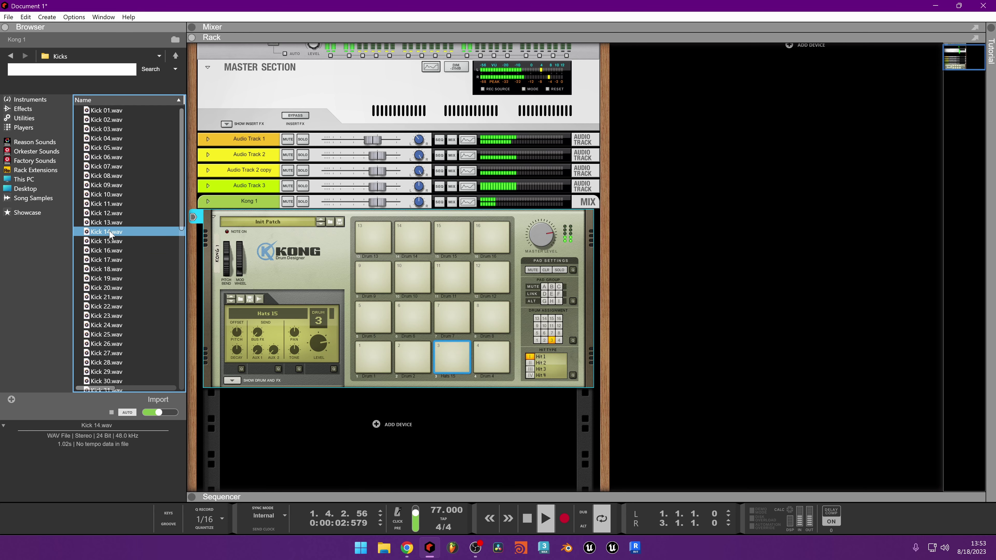
{"action": "left_click_drag", "start_coordinate": [109, 233], "coordinate": [373, 351]}
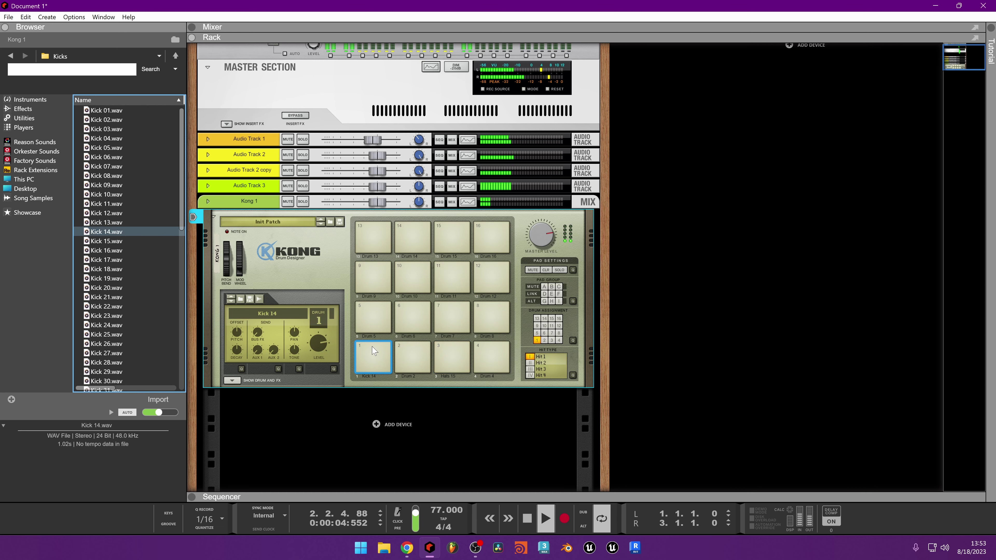
{"action": "left_click", "coordinate": [374, 350]}
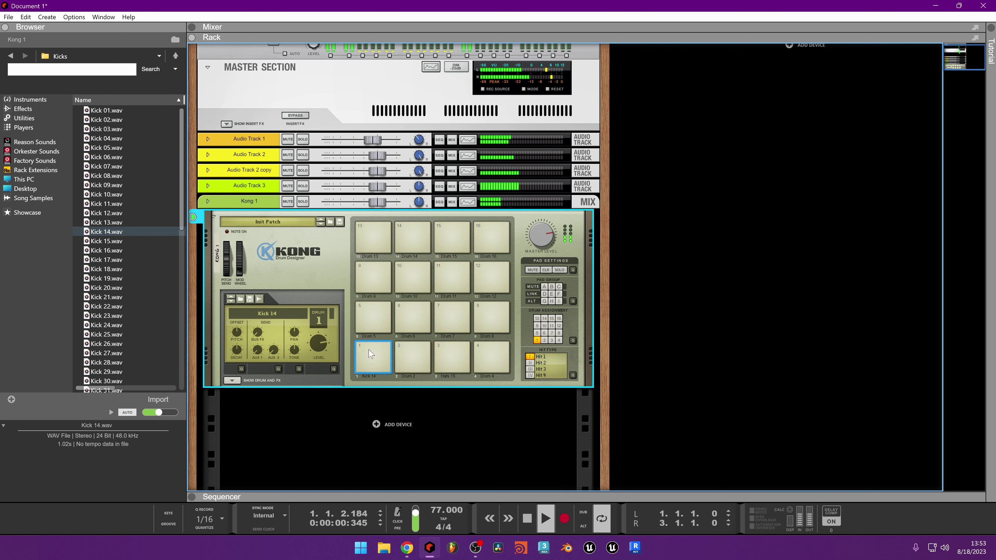
Audition Kick 02 through Kick 04, load Kick 04.wav onto Kong pad 9 and test it
{"action": "left_click", "coordinate": [116, 120]}
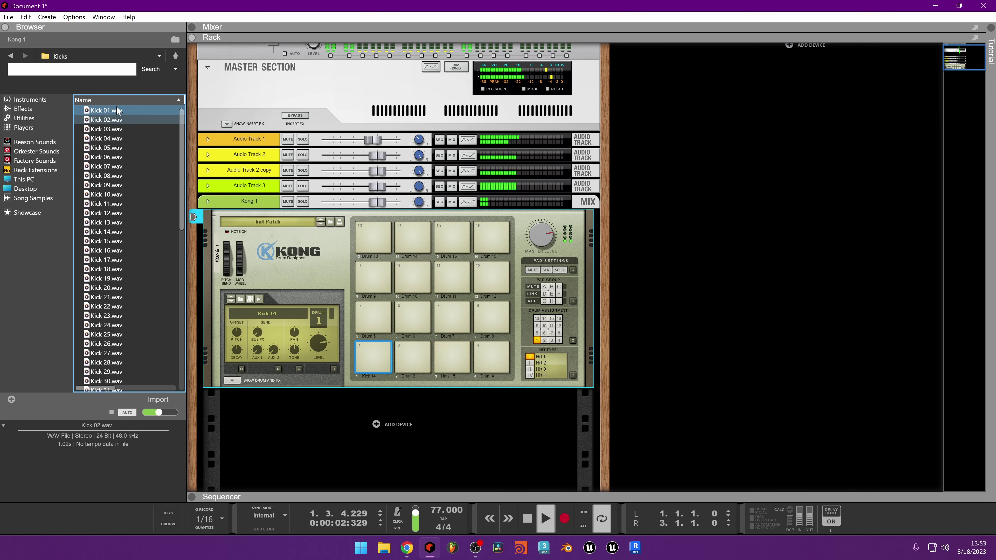
{"action": "key", "text": "Down"}
{"action": "key", "text": "Down"}
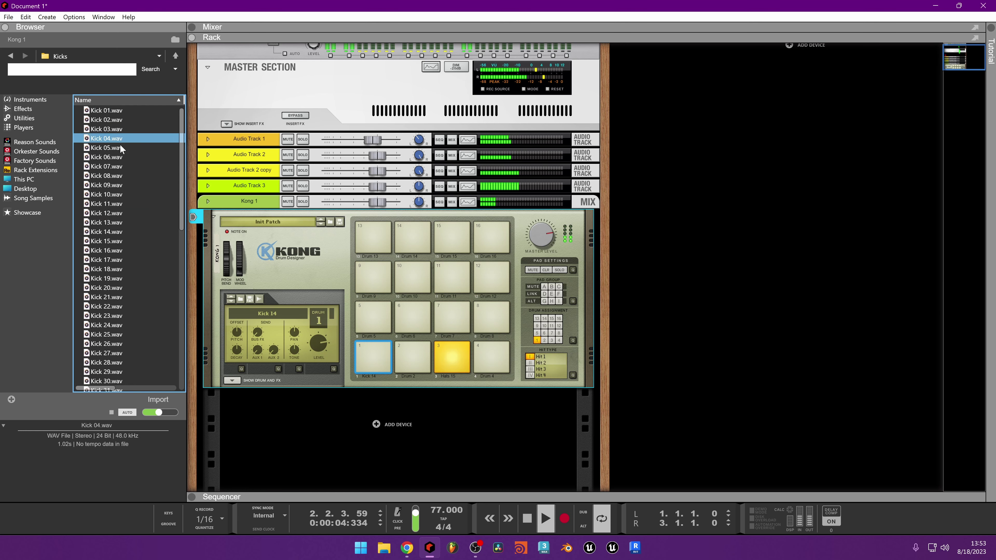
{"action": "left_click_drag", "start_coordinate": [115, 139], "coordinate": [365, 273]}
{"action": "left_click", "coordinate": [369, 271]}
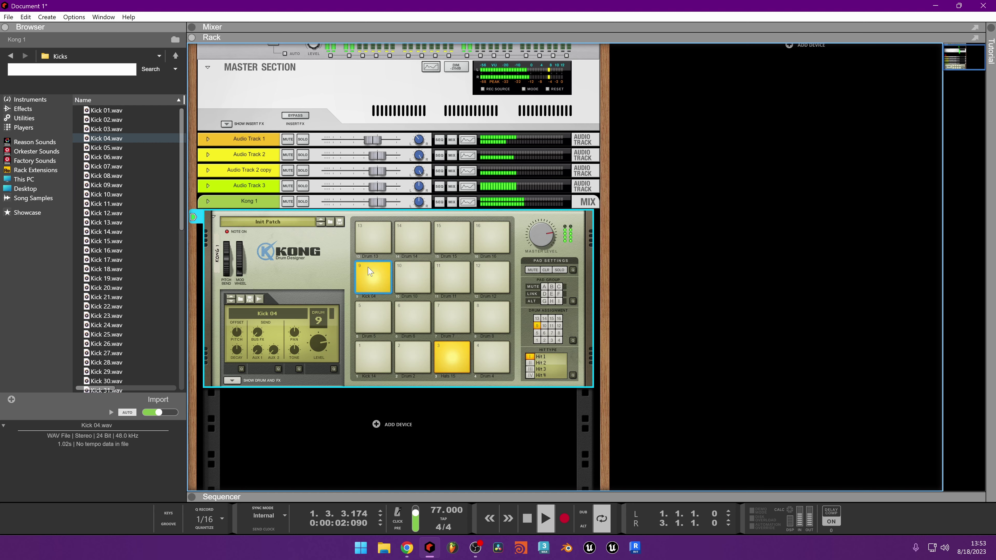
Audition kick samples from Kick 06 to Kick 17 and load Kick 15.wav onto Kong pad 5
{"action": "left_click", "coordinate": [133, 157]}
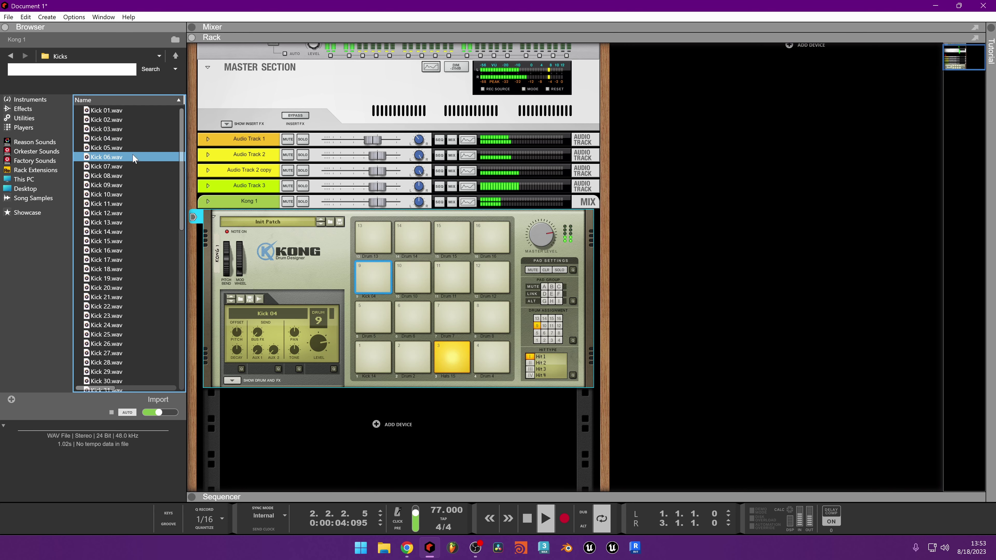
{"action": "left_click", "coordinate": [125, 165]}
{"action": "left_click", "coordinate": [124, 175]}
{"action": "left_click", "coordinate": [124, 184]}
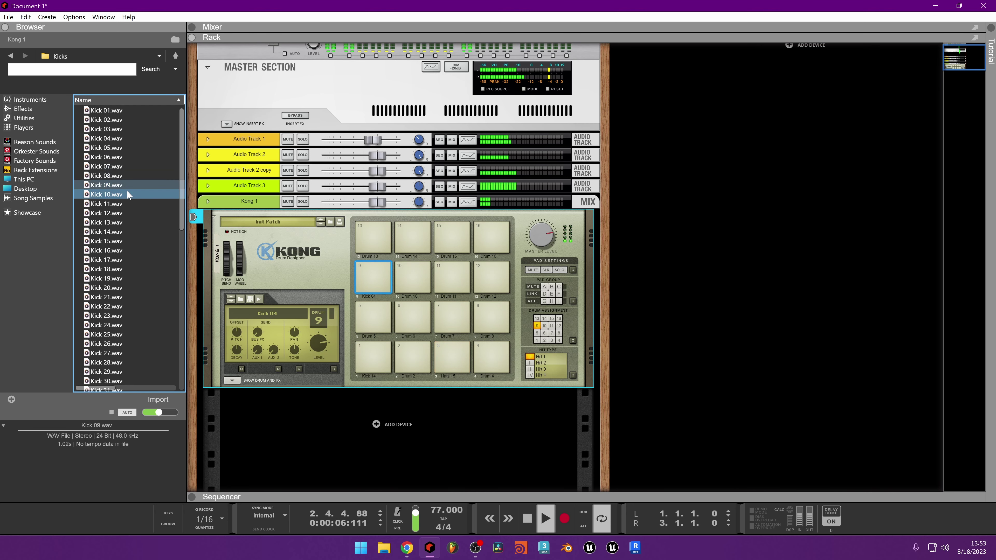
{"action": "left_click", "coordinate": [127, 195]}
{"action": "left_click", "coordinate": [124, 204]}
{"action": "left_click", "coordinate": [124, 212]}
{"action": "left_click", "coordinate": [122, 221]}
{"action": "left_click", "coordinate": [123, 231]}
{"action": "left_click", "coordinate": [121, 248]}
{"action": "left_click", "coordinate": [123, 260]}
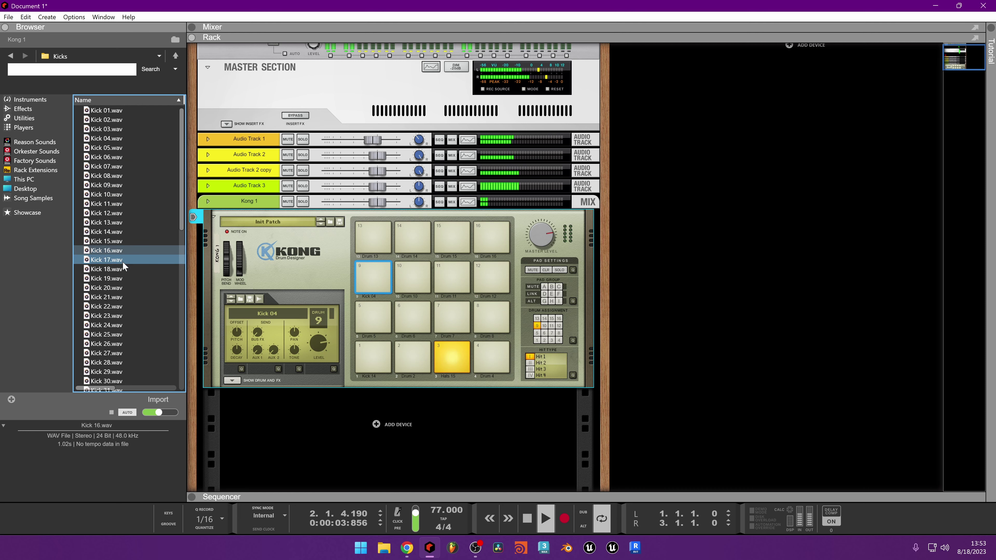
{"action": "left_click", "coordinate": [122, 251]}
{"action": "left_click", "coordinate": [120, 242]}
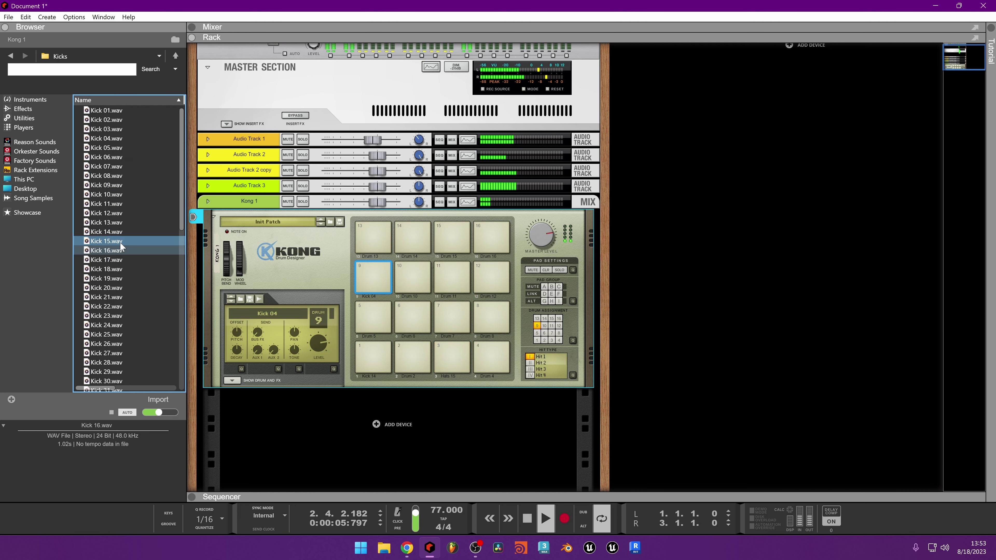
{"action": "left_click_drag", "start_coordinate": [117, 244], "coordinate": [371, 307]}
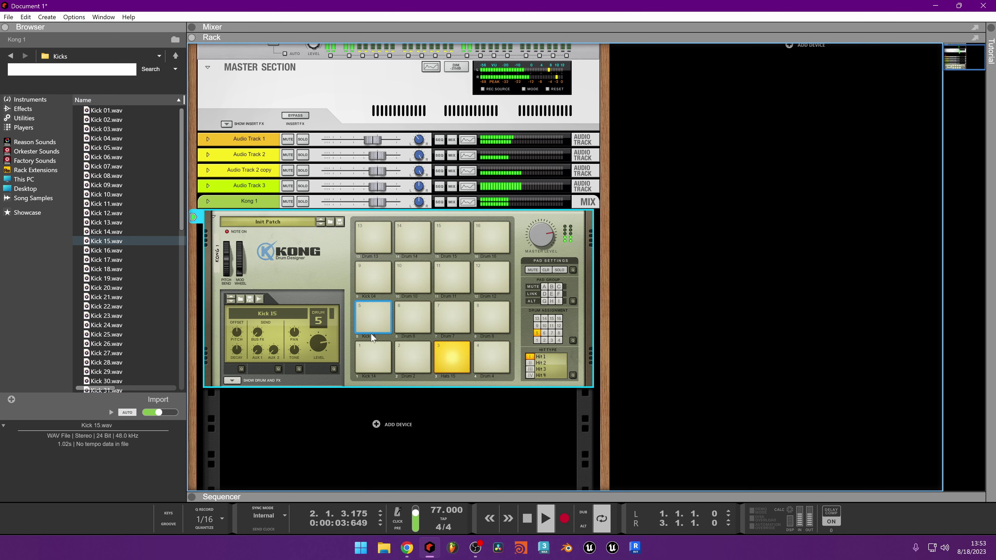
Trigger Kong pads 1, 5 and 9 to compare the three loaded kicks
{"action": "left_click", "coordinate": [372, 345]}
{"action": "left_click", "coordinate": [367, 308]}
{"action": "left_click", "coordinate": [367, 270]}
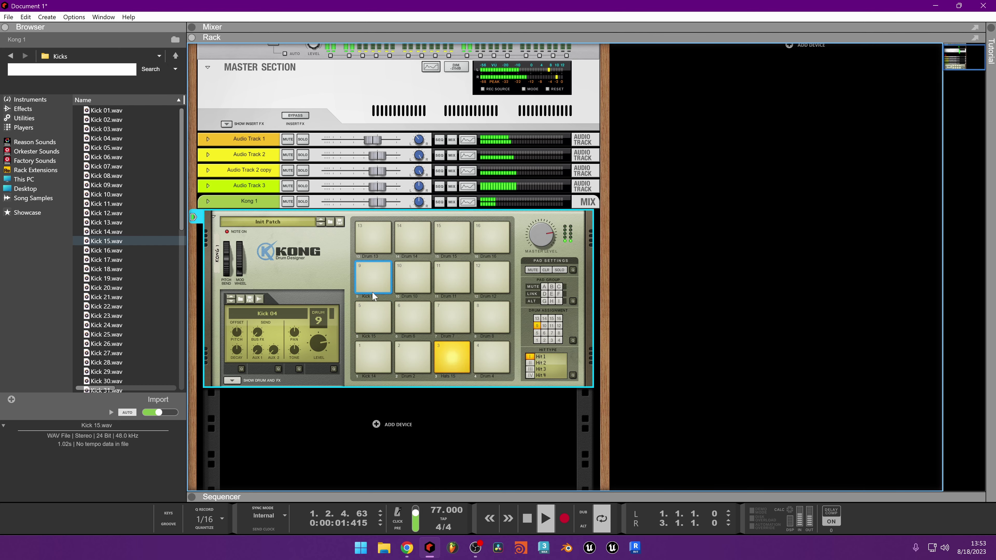
Create a two-bar Kong clip, draw eighth-note Kick 04 hits at 1.1.1, 1.2.3, 1.4.3 and 2.1.1, and play it back
{"action": "left_click", "coordinate": [461, 496]}
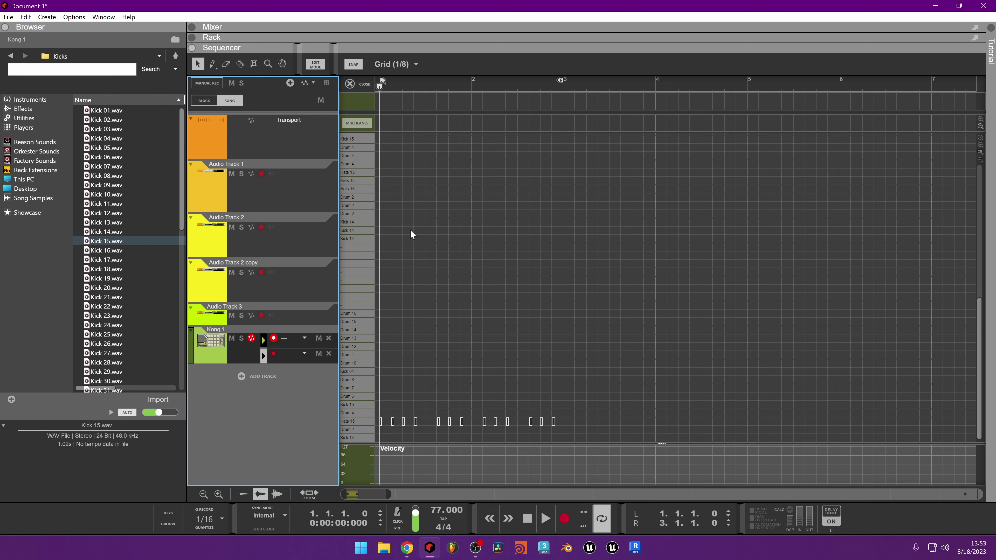
{"action": "left_click_drag", "start_coordinate": [382, 116], "coordinate": [562, 123]}
{"action": "left_click", "coordinate": [419, 388]}
{"action": "left_click_drag", "start_coordinate": [422, 387], "coordinate": [380, 371]}
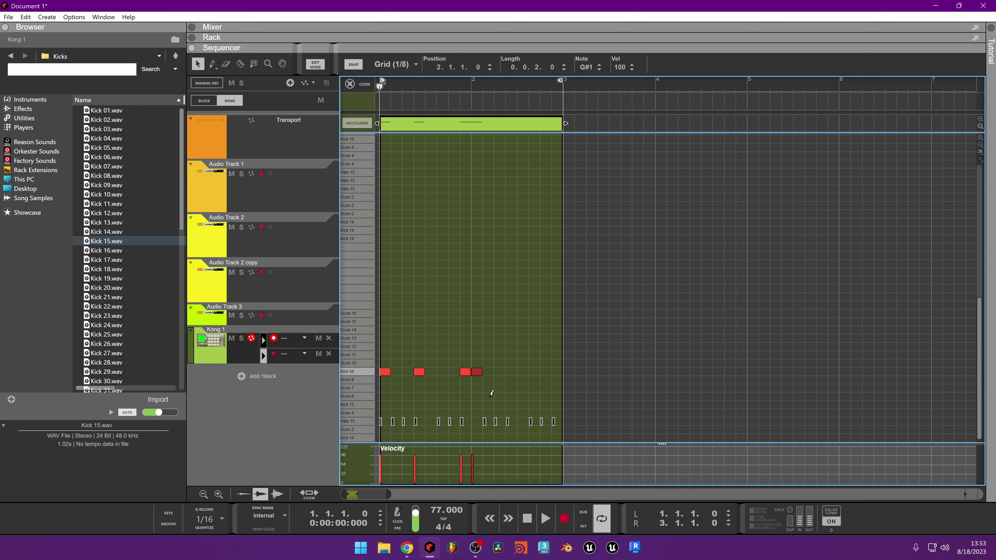
{"action": "key", "text": "space"}
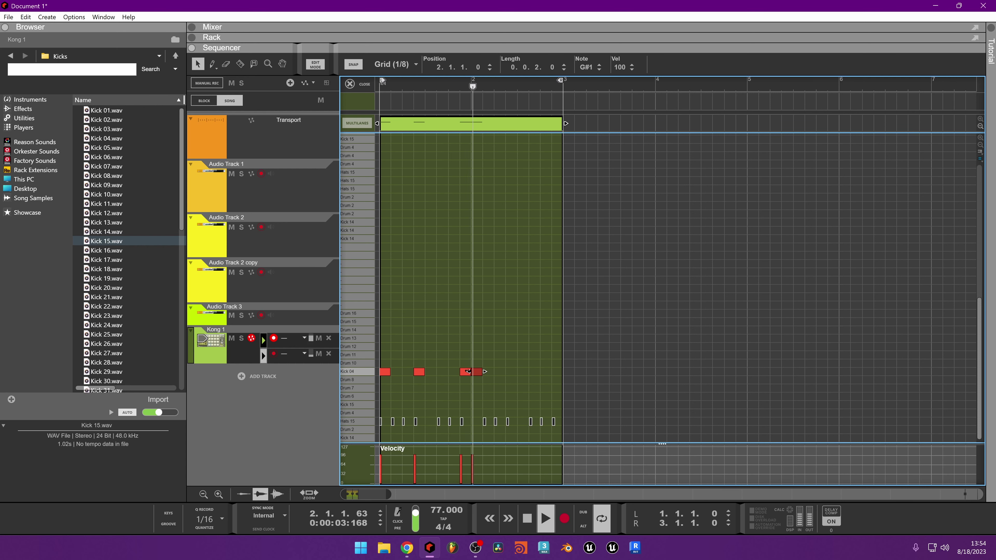
Shorten the third Kick 04 note to a sixteenth starting at 1.4.4 and play the loop
{"action": "key", "text": "space"}
{"action": "scroll", "coordinate": [490, 384], "scroll_direction": "up", "scroll_amount": 2}
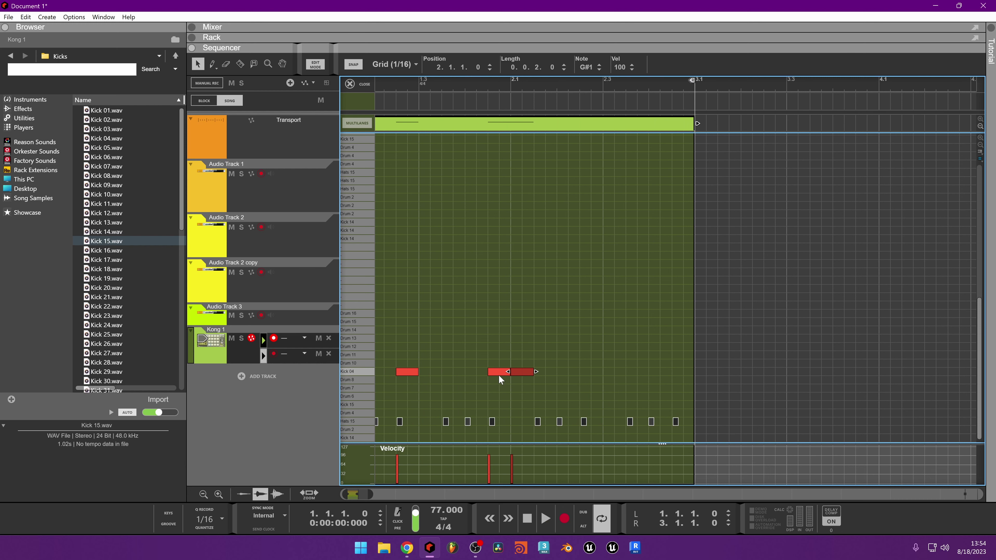
{"action": "left_click", "coordinate": [490, 374]}
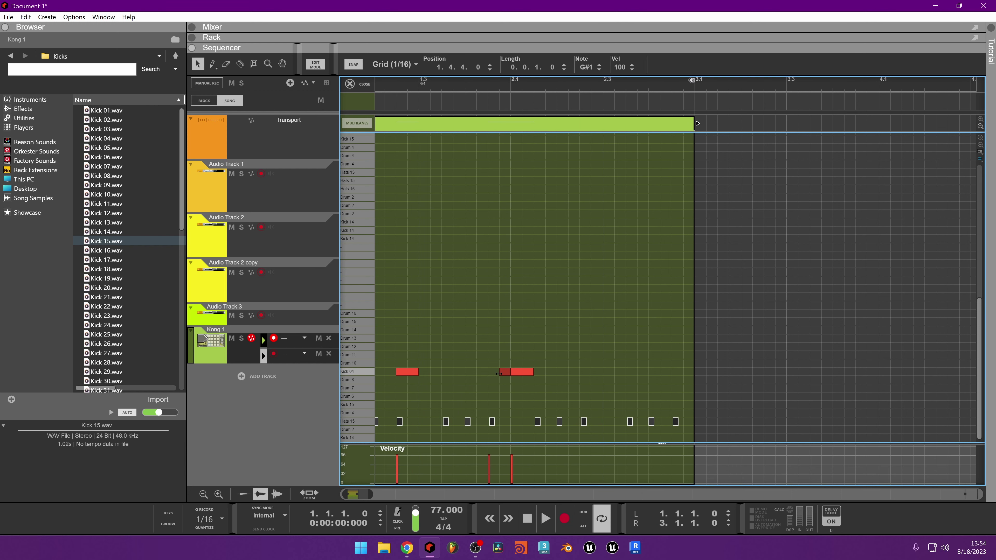
{"action": "key", "text": "space"}
{"action": "scroll", "coordinate": [516, 386], "scroll_direction": "down", "scroll_amount": 2}
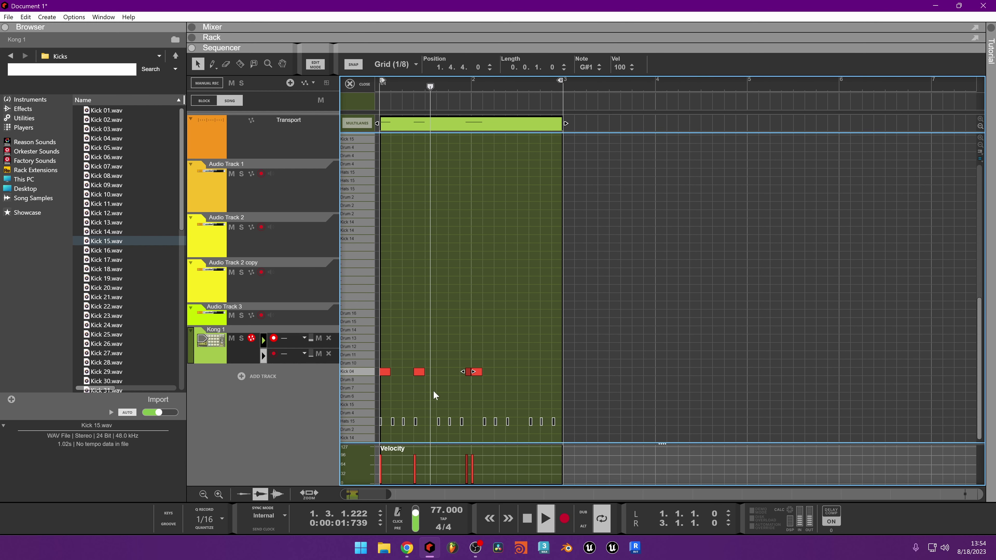
Shorten the second Kick 04 note to a sixteenth starting at 1.2.4 and play the loop
{"action": "scroll", "coordinate": [411, 386], "scroll_direction": "up", "scroll_amount": 1}
{"action": "scroll", "coordinate": [451, 381], "scroll_direction": "up", "scroll_amount": 1}
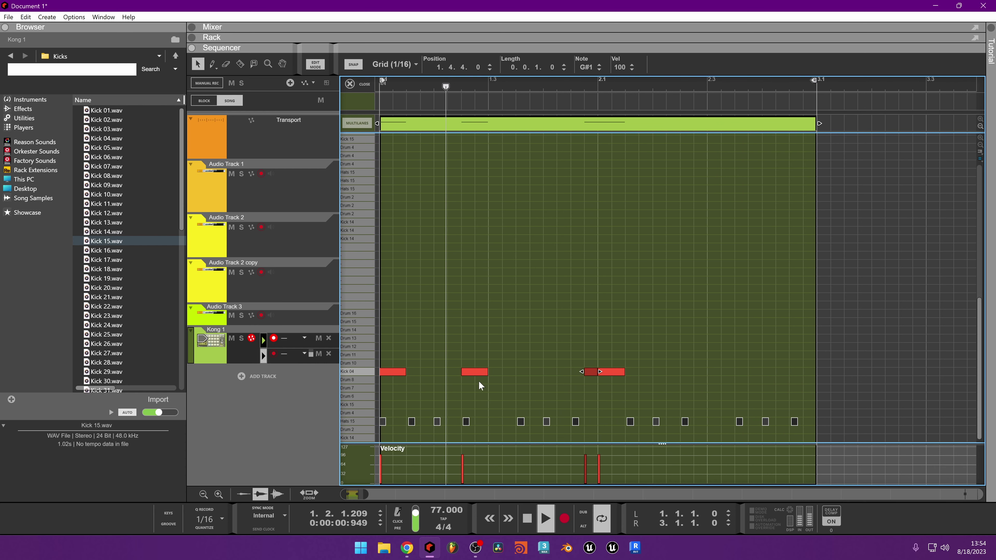
{"action": "key", "text": "space"}
{"action": "left_click", "coordinate": [473, 371]}
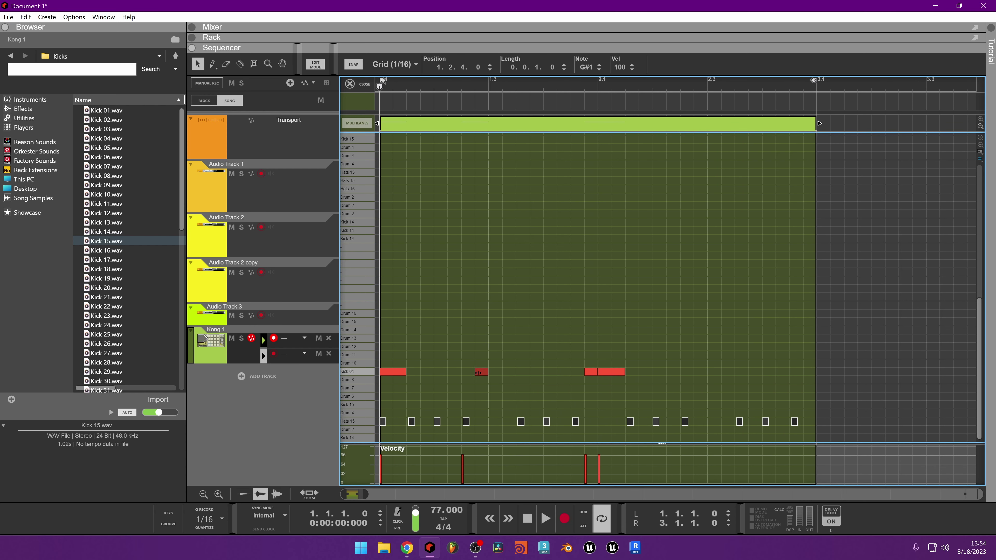
{"action": "key", "text": "space"}
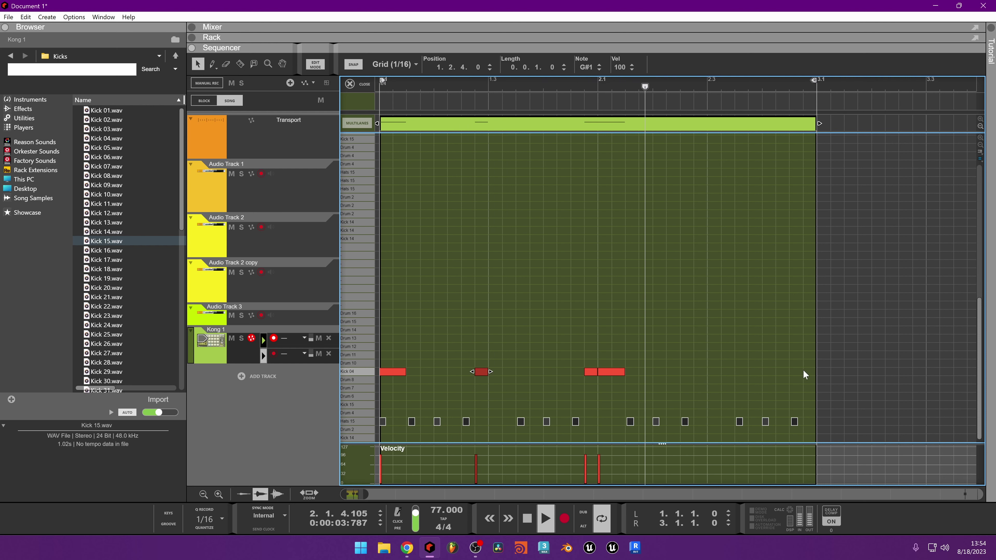
Add sixteenth-note Kick 04 hits at 2.2.4 and 2.4.4, return to the 24-Bit sample folder and stop playback
{"action": "left_click", "coordinate": [700, 371], "text": "alt"}
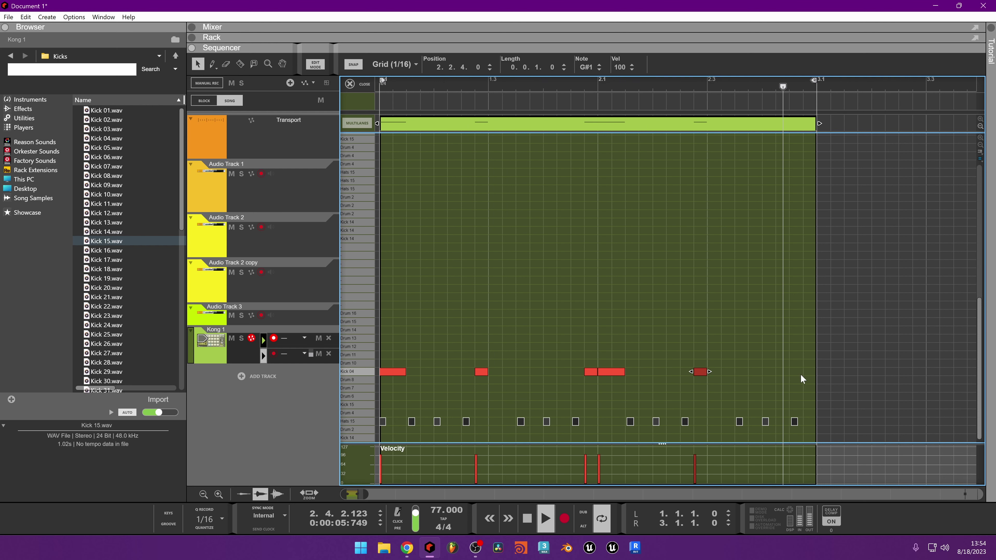
{"action": "left_click", "coordinate": [810, 371], "text": "alt"}
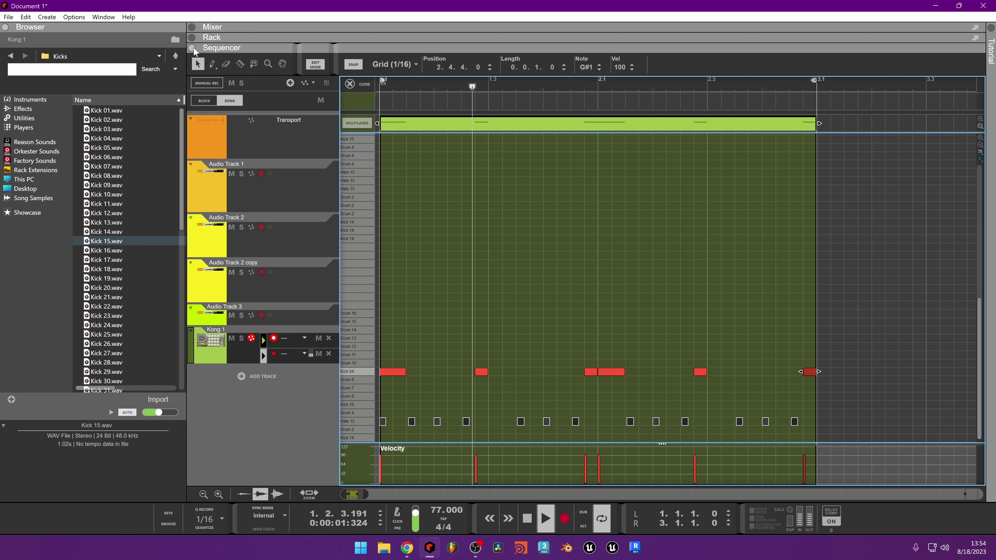
{"action": "left_click", "coordinate": [175, 56]}
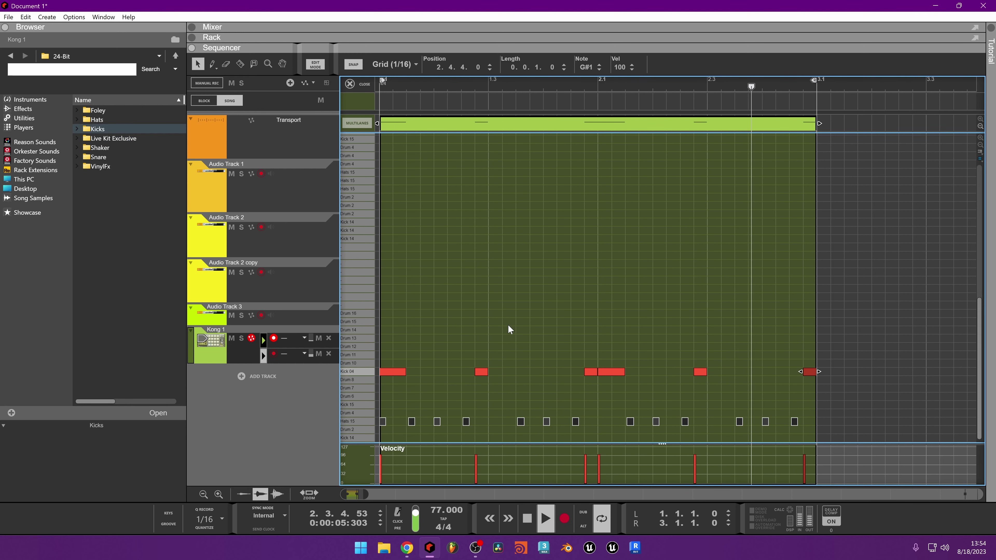
{"action": "key", "text": "space"}
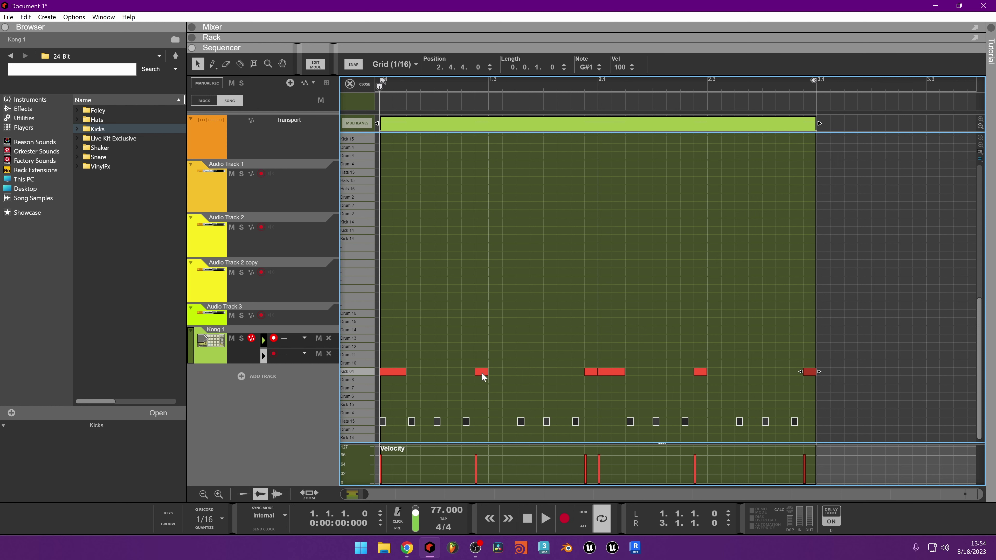
Add sixteenth-note Kick 04 hits at 1.3.1, 1.1.4 and 2.1.4, playing the loop to check them
{"action": "left_click", "coordinate": [494, 371], "text": "alt"}
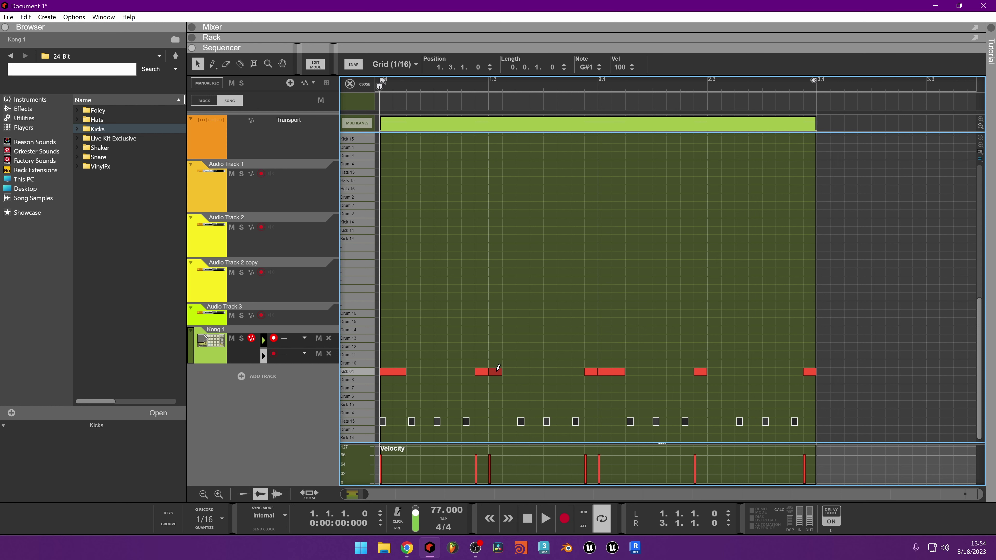
{"action": "key", "text": "space"}
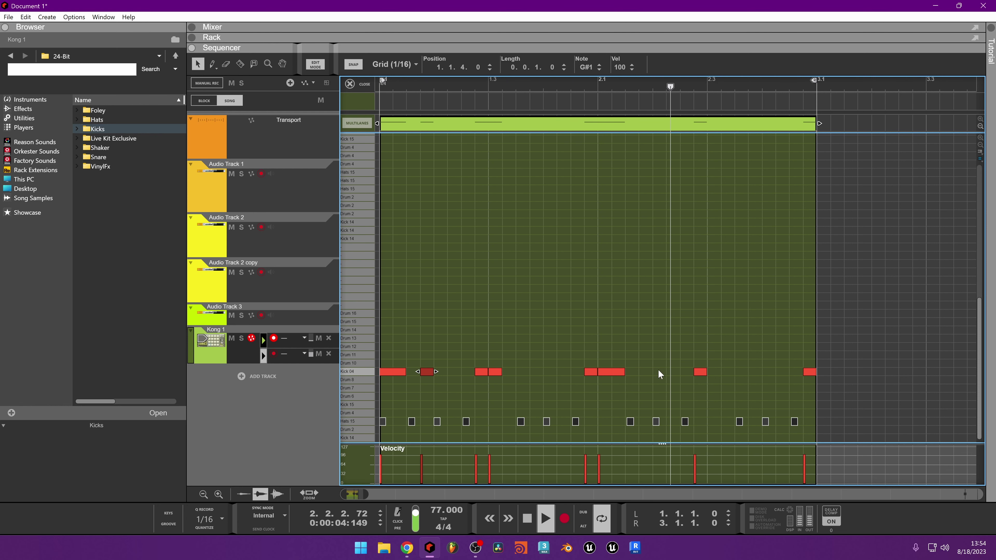
{"action": "key", "text": "space"}
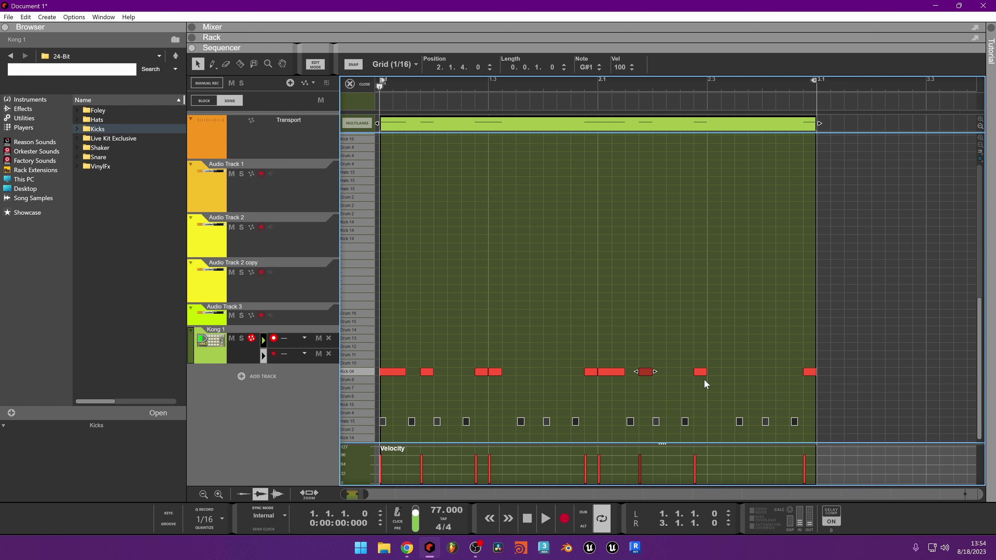
{"action": "key", "text": "space"}
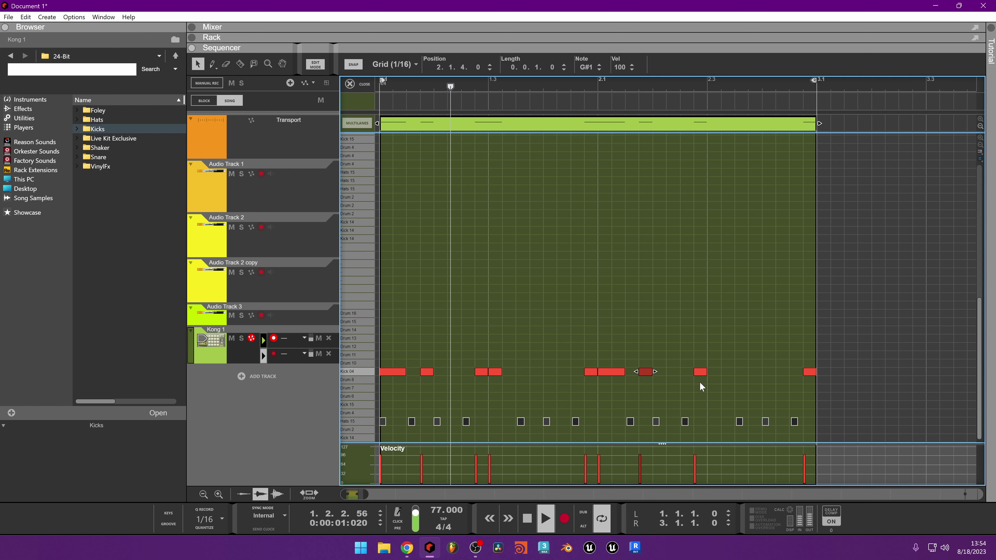
Open the Snare sample folder and audition samples between Snare 13 and Snare 70, ending on Snare 66
{"action": "double_click", "coordinate": [114, 156]}
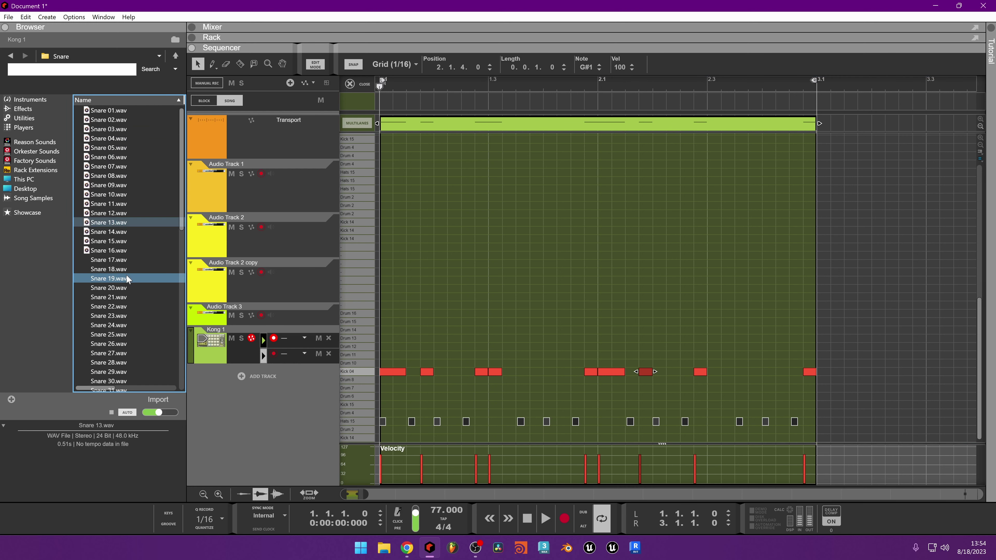
{"action": "left_click", "coordinate": [126, 297]}
{"action": "scroll", "coordinate": [125, 296], "scroll_direction": "down", "scroll_amount": 10}
{"action": "left_click", "coordinate": [122, 298]}
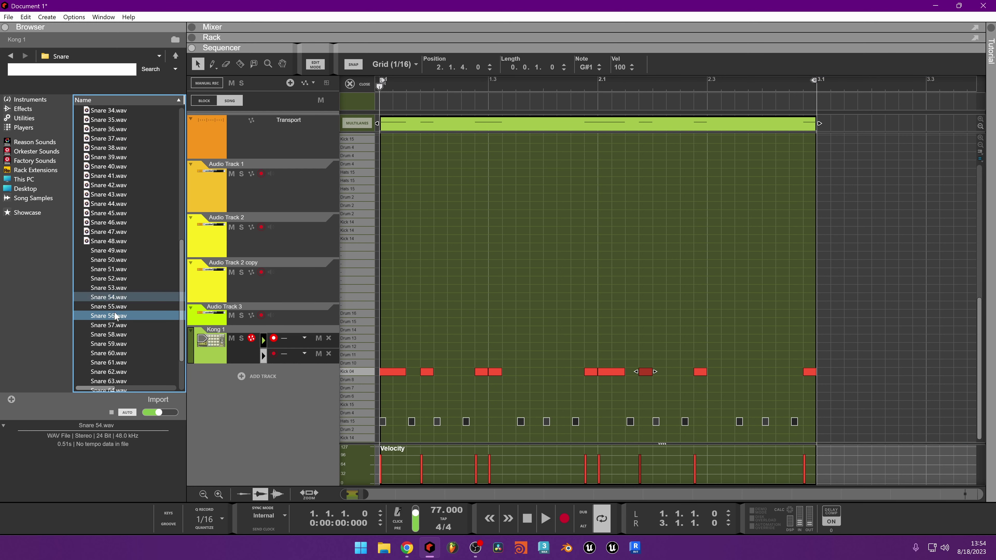
{"action": "left_click", "coordinate": [124, 363]}
{"action": "scroll", "coordinate": [125, 342], "scroll_direction": "down", "scroll_amount": 2}
{"action": "left_click", "coordinate": [124, 343]}
{"action": "left_click", "coordinate": [117, 305]}
{"action": "left_click", "coordinate": [111, 361]}
{"action": "left_click", "coordinate": [109, 379]}
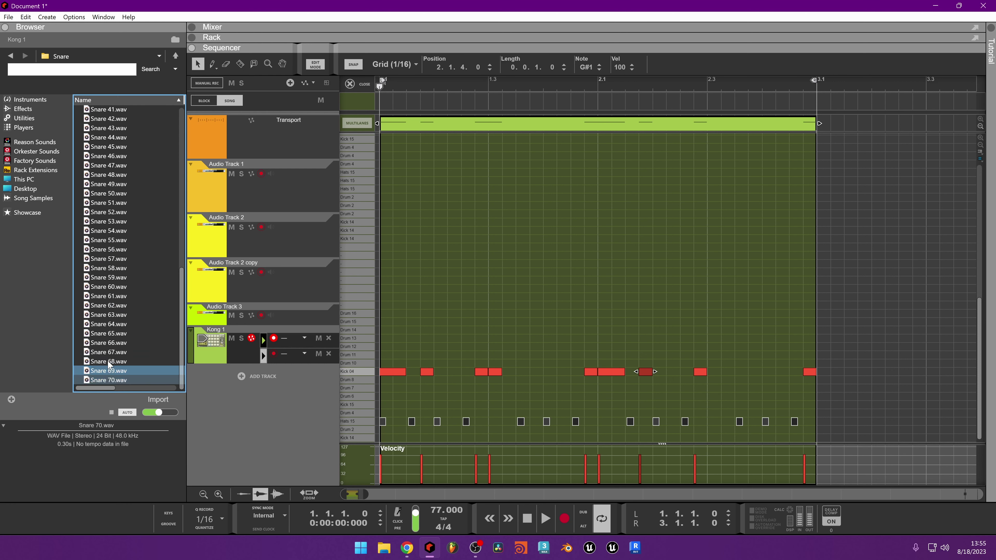
{"action": "left_click", "coordinate": [106, 156]}
{"action": "left_click", "coordinate": [114, 258]}
{"action": "left_click", "coordinate": [114, 297]}
{"action": "left_click", "coordinate": [112, 316]}
{"action": "left_click", "coordinate": [112, 324]}
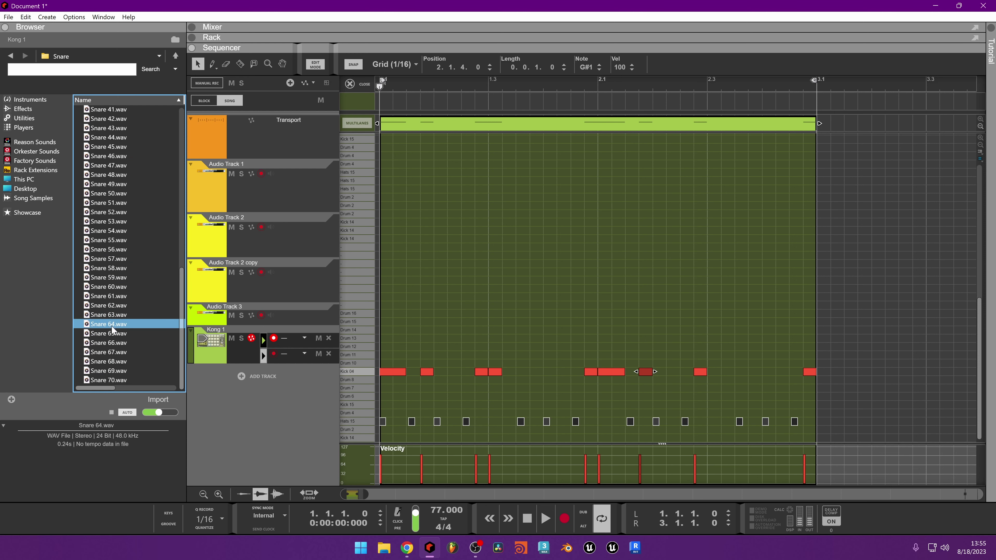
{"action": "left_click", "coordinate": [135, 334]}
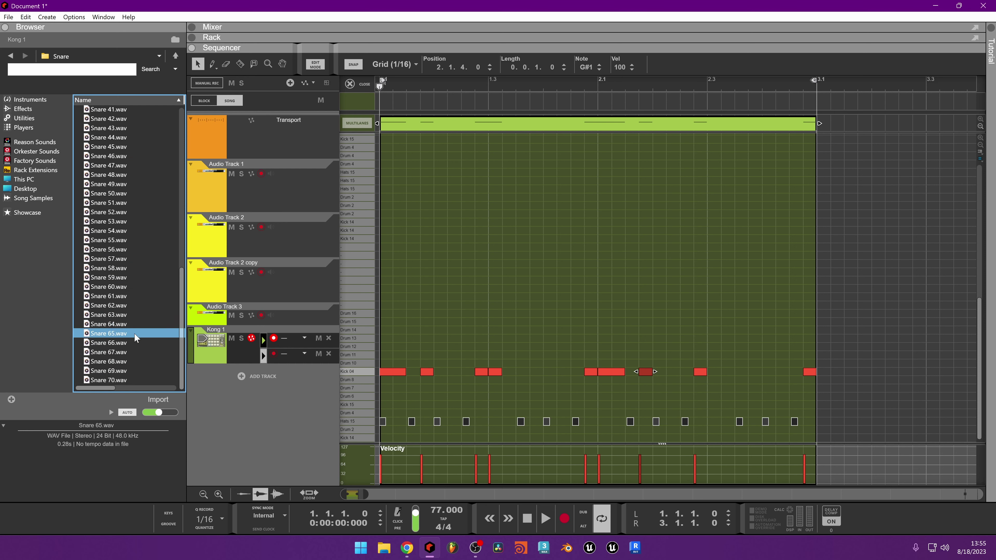
{"action": "left_click", "coordinate": [125, 343]}
Show the rack, load Snare 66.wav onto Kong pad 2, test the pad and expand Kong's drum and FX section
{"action": "left_click", "coordinate": [404, 23]}
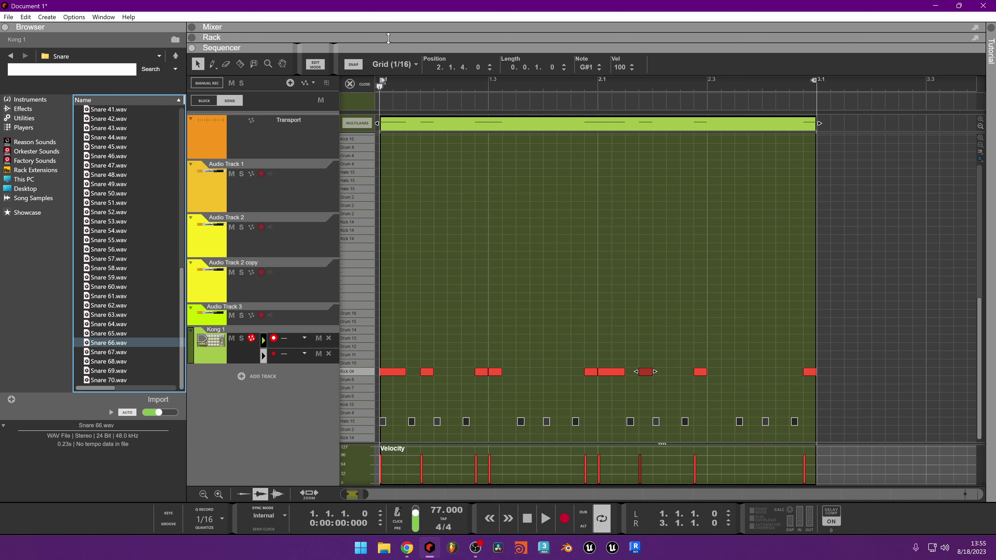
{"action": "left_click_drag", "start_coordinate": [388, 39], "coordinate": [388, 495]}
{"action": "left_click_drag", "start_coordinate": [114, 343], "coordinate": [415, 352]}
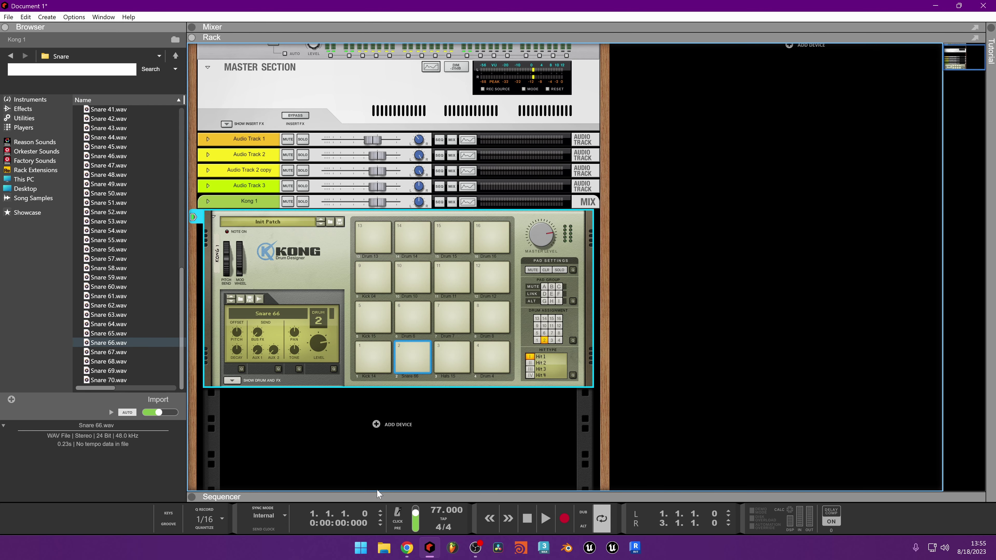
{"action": "left_click", "coordinate": [414, 349]}
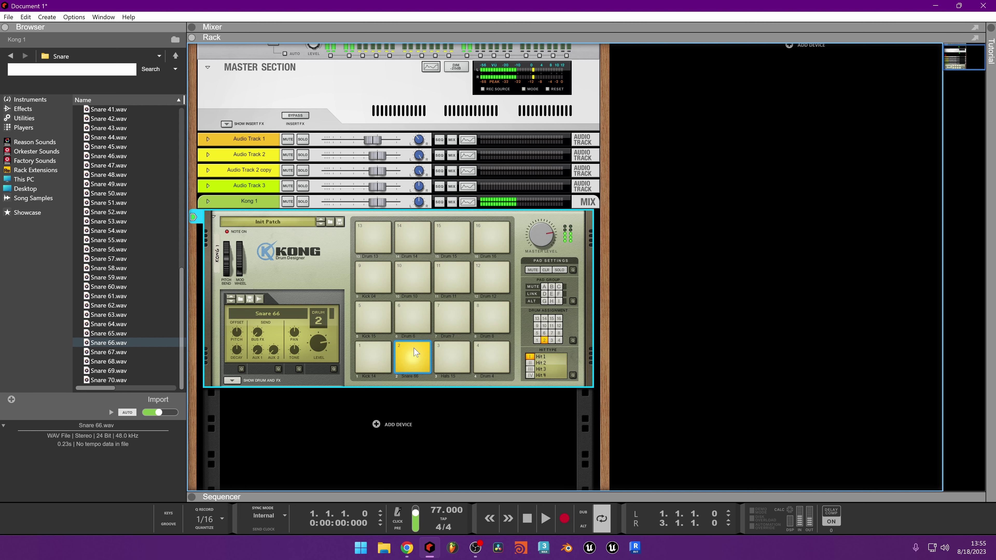
{"action": "left_click", "coordinate": [414, 353]}
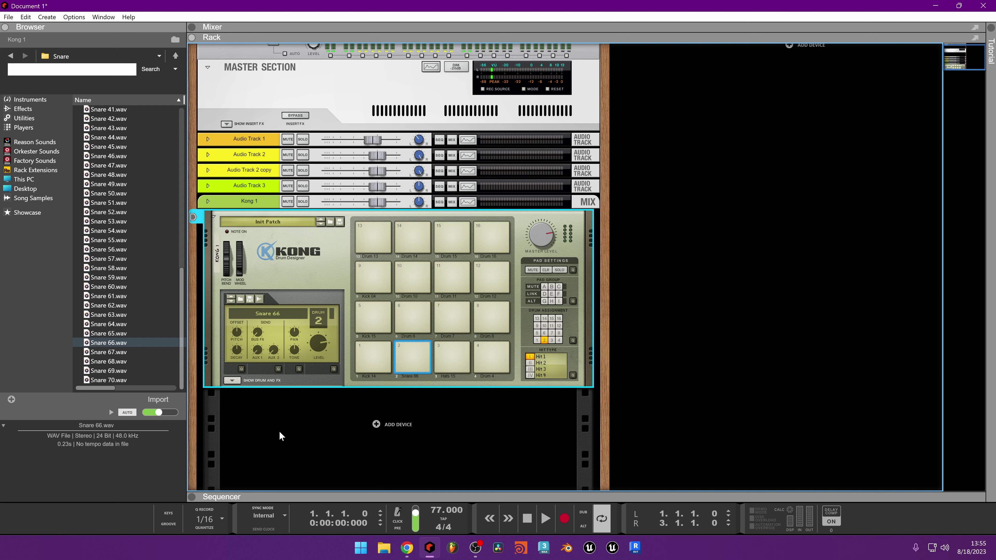
{"action": "left_click", "coordinate": [231, 380]}
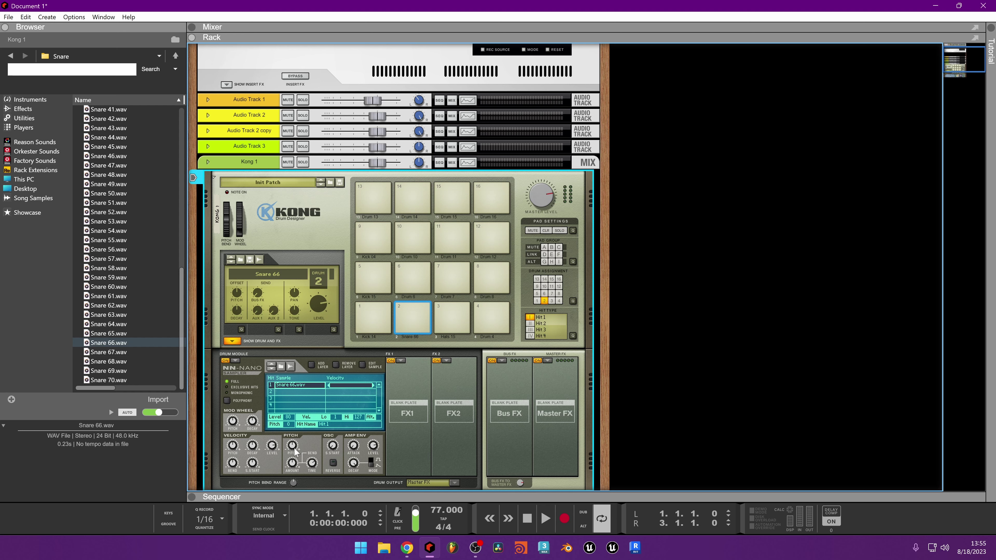
Try a lower sample pitch on Snare 66, reset it to 0 and audition the pad at each setting
{"action": "mouse_move", "coordinate": [291, 453]}
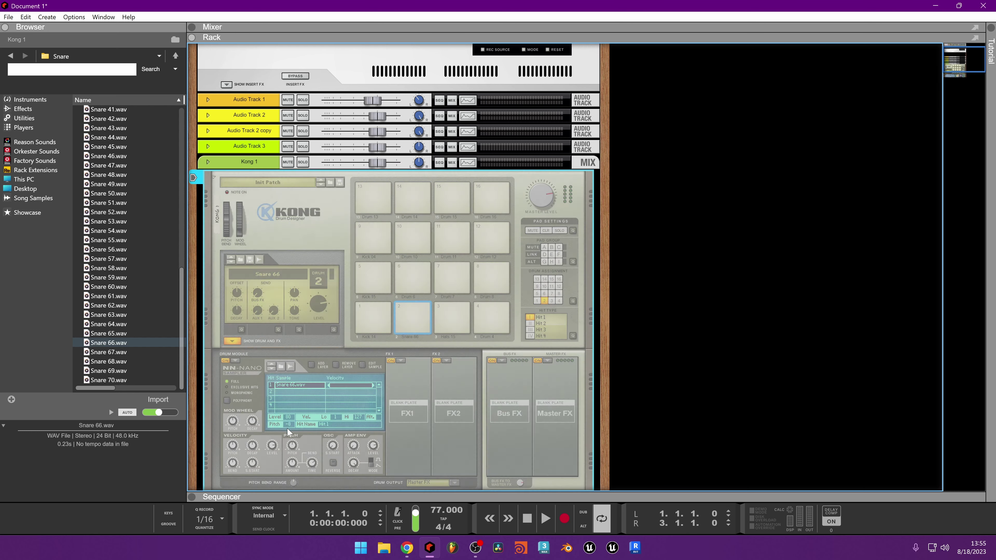
{"action": "left_click_drag", "start_coordinate": [287, 428], "coordinate": [288, 437]}
{"action": "left_click", "coordinate": [420, 309]}
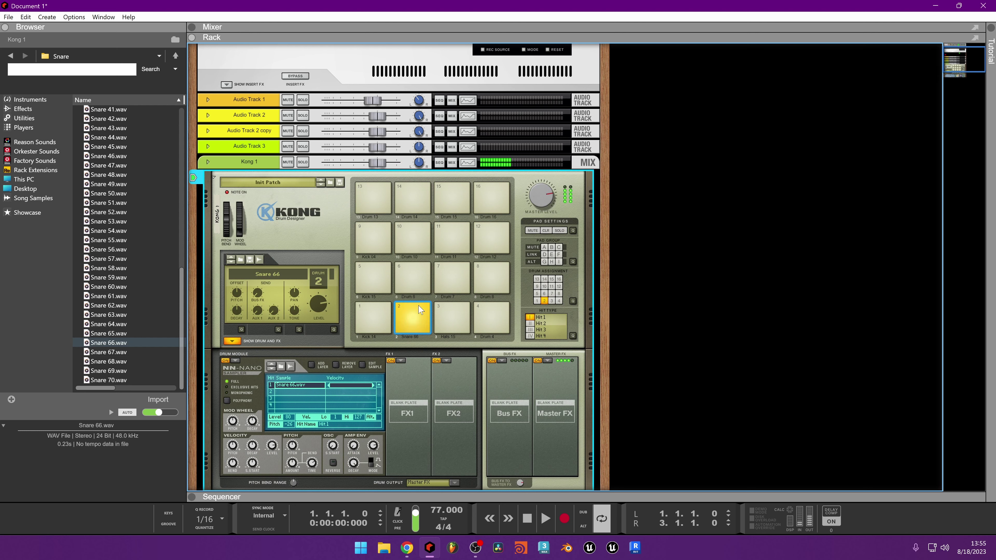
{"action": "left_click", "coordinate": [413, 316]}
{"action": "left_click", "coordinate": [290, 424], "text": "ctrl"}
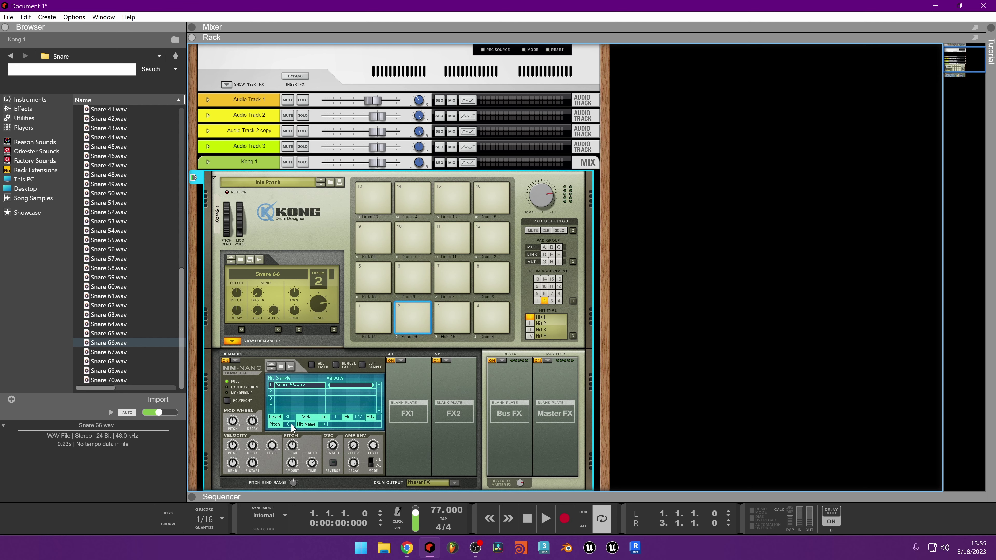
{"action": "left_click", "coordinate": [410, 316]}
{"action": "left_click", "coordinate": [418, 307]}
Insert a Filter in the FX1 slot of Snare 66 and set its frequency to about 82, auditioning the pad
{"action": "left_click", "coordinate": [401, 361]}
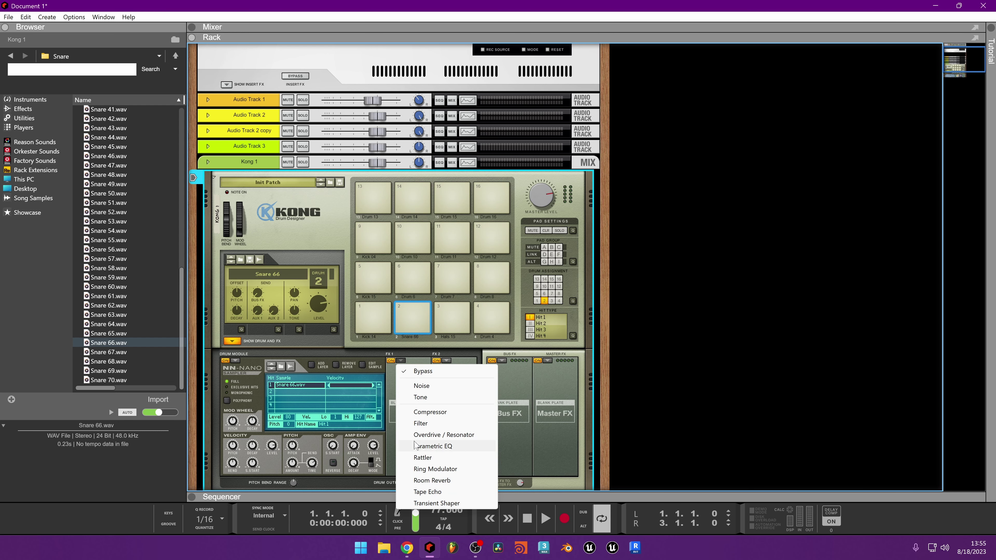
{"action": "left_click", "coordinate": [416, 425]}
{"action": "key", "text": "space"}
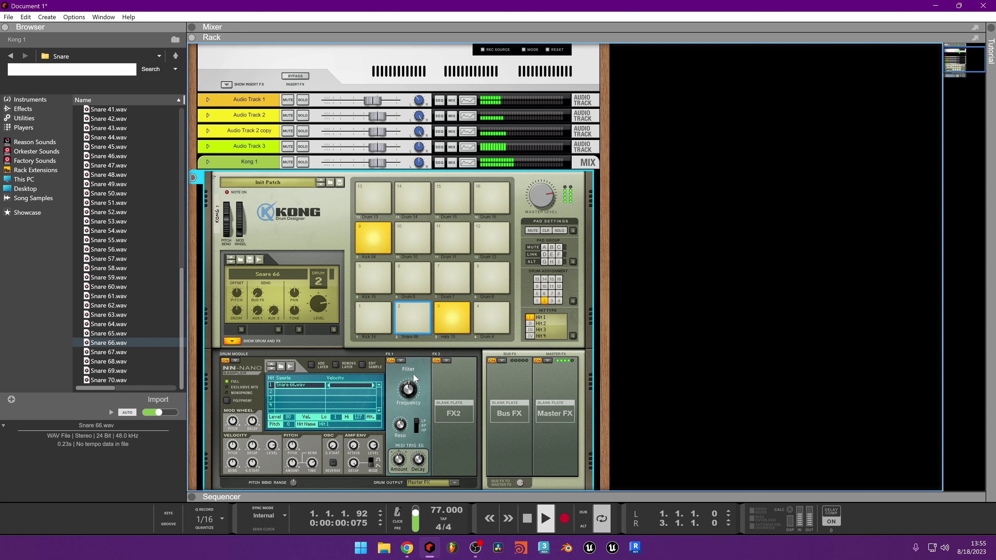
{"action": "key", "text": "space"}
{"action": "left_click", "coordinate": [418, 312]}
{"action": "left_click_drag", "start_coordinate": [407, 390], "coordinate": [418, 353]}
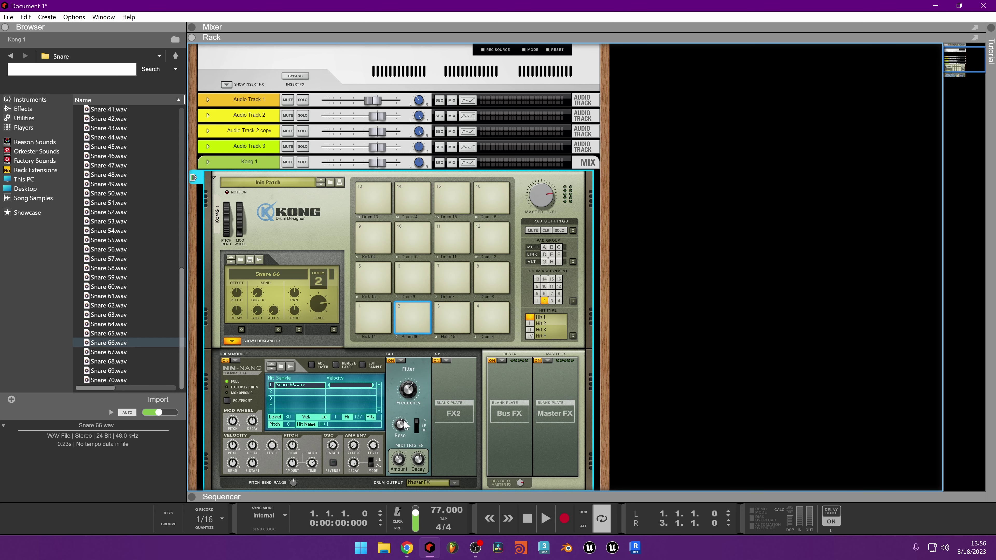
{"action": "left_click", "coordinate": [411, 310]}
{"action": "left_click", "coordinate": [412, 309]}
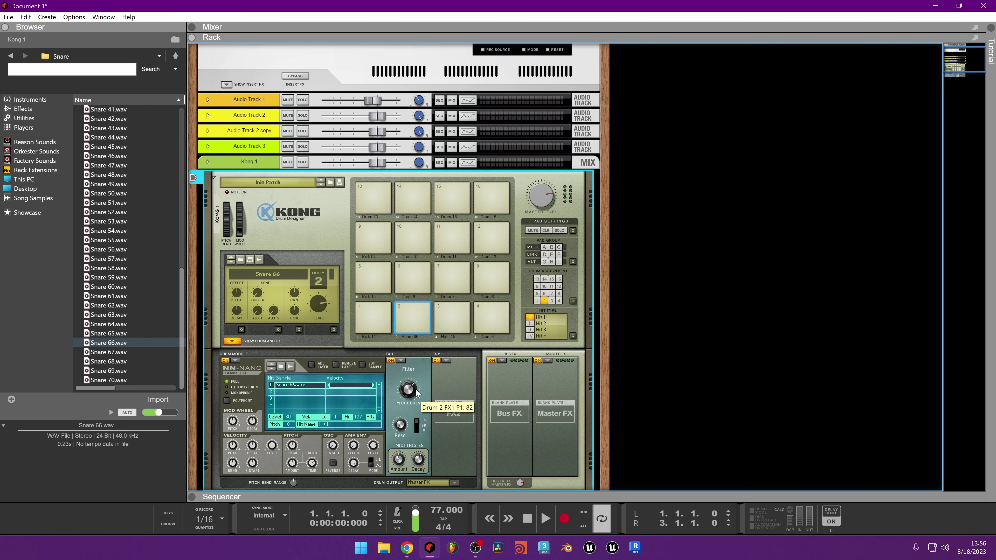
Audition Snare 66 with different filter frequency and mode settings, settling on mode 0 and a frequency of 83
{"action": "left_click", "coordinate": [412, 310]}
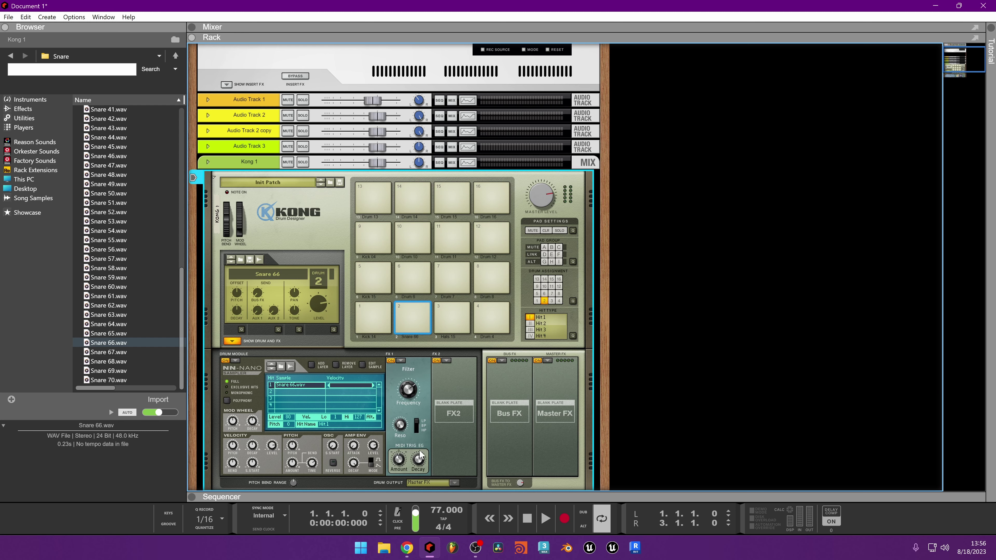
{"action": "left_click", "coordinate": [410, 309]}
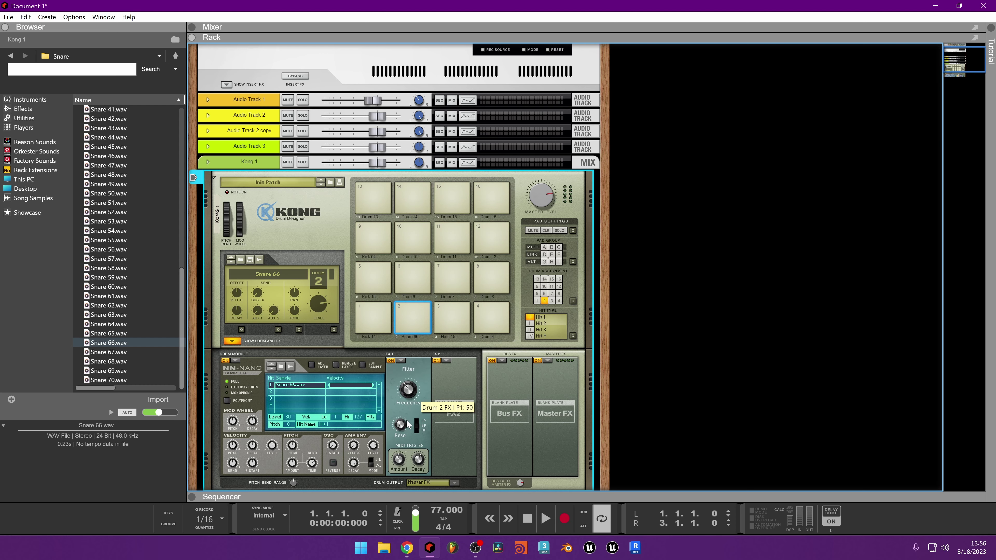
{"action": "left_click", "coordinate": [415, 309]}
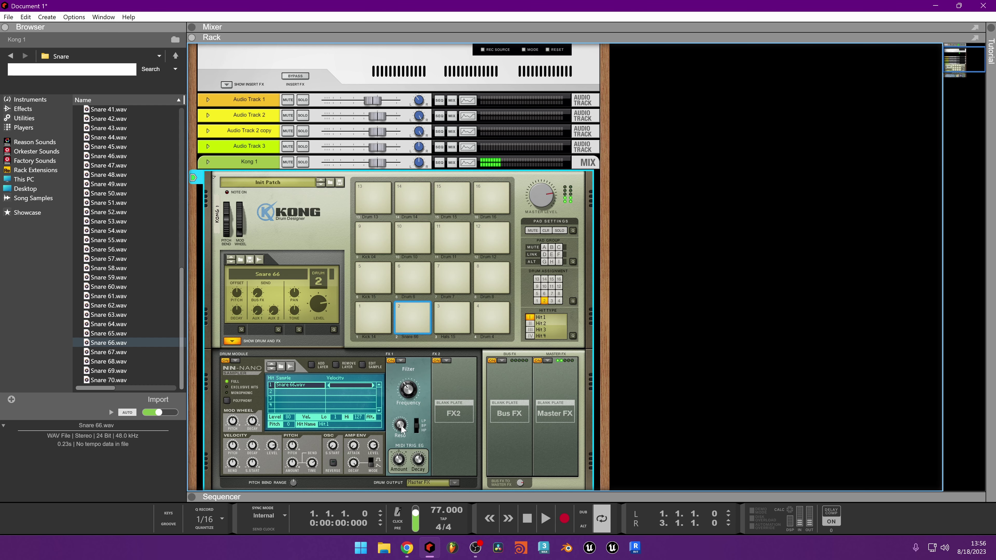
{"action": "left_click", "coordinate": [418, 309]}
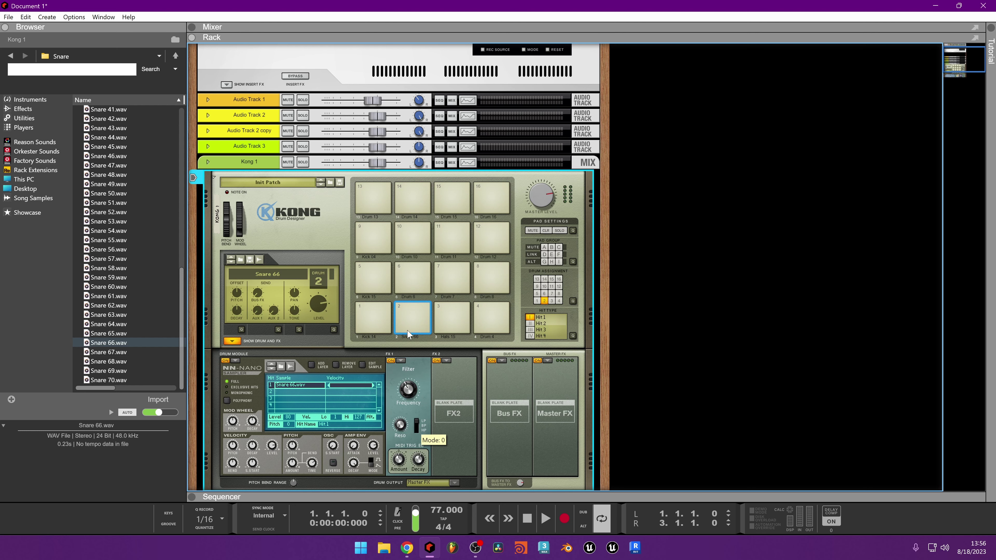
{"action": "left_click_drag", "start_coordinate": [410, 370], "coordinate": [419, 355]}
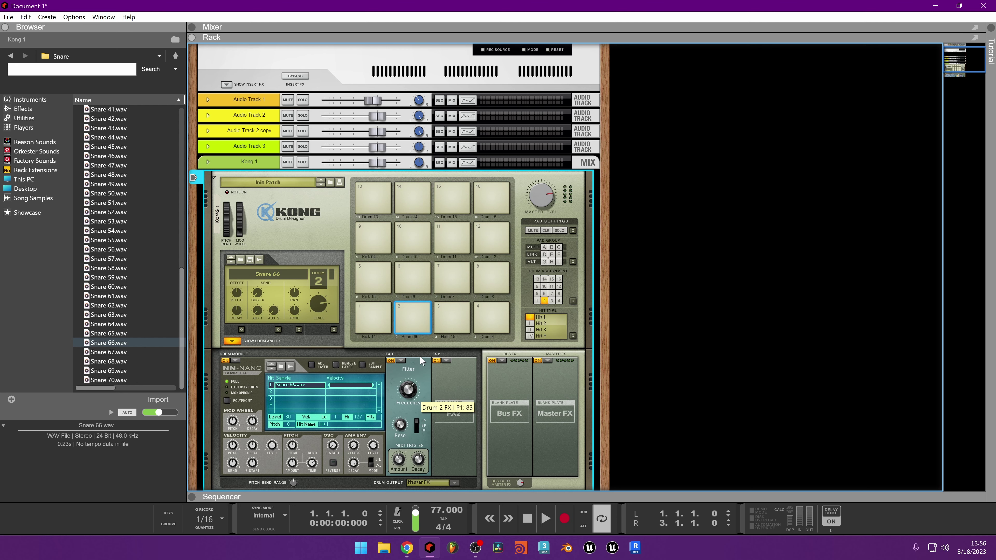
{"action": "left_click", "coordinate": [416, 312]}
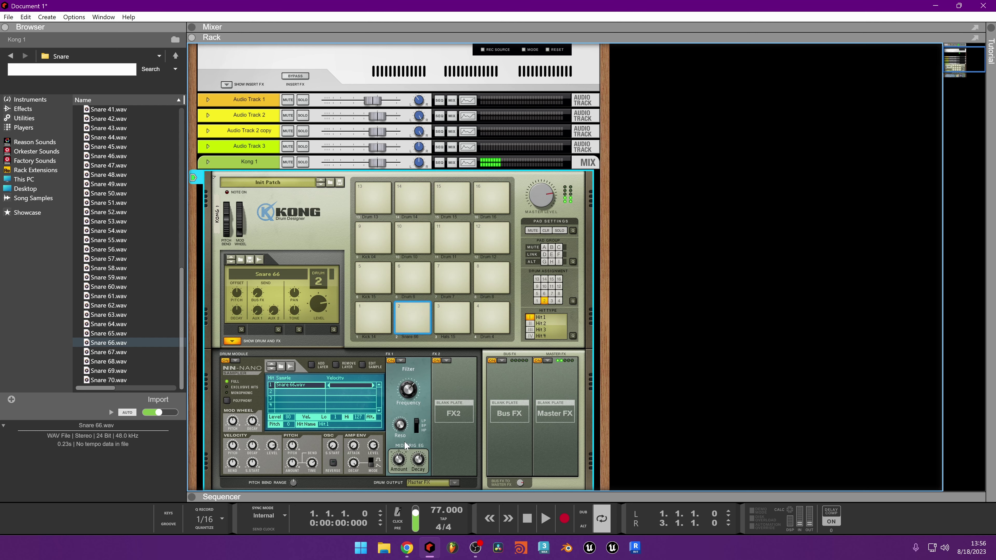
Return to the sequencer, add sixteenth-note Snare 66 hits at 1.2.1, 1.4.1, 2.2.1 and 2.4.1, and play the loop
{"action": "left_click_drag", "start_coordinate": [417, 495], "coordinate": [490, 30]}
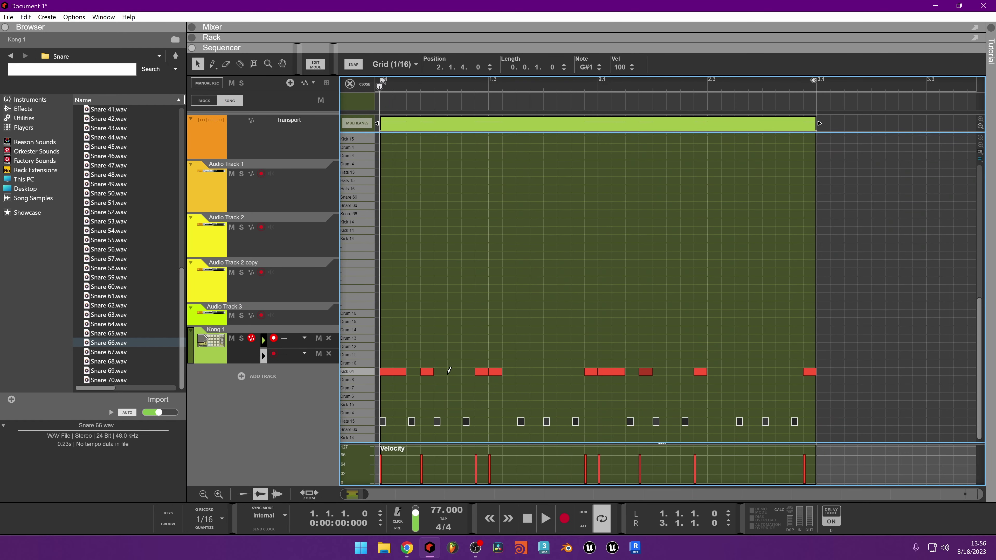
{"action": "left_click", "coordinate": [438, 427]}
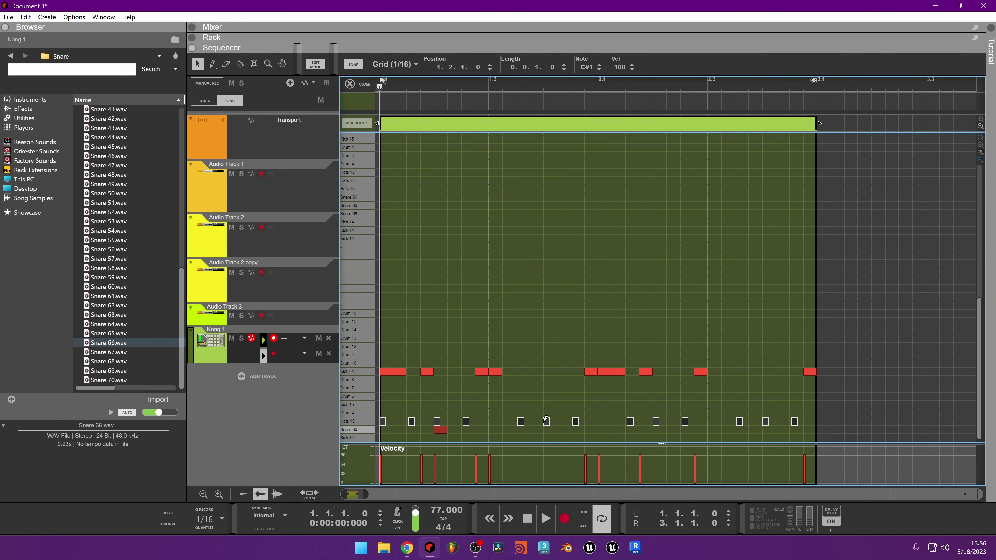
{"action": "left_click", "coordinate": [549, 428]}
{"action": "left_click", "coordinate": [660, 428]}
{"action": "left_click", "coordinate": [767, 429]}
{"action": "key", "text": "space"}
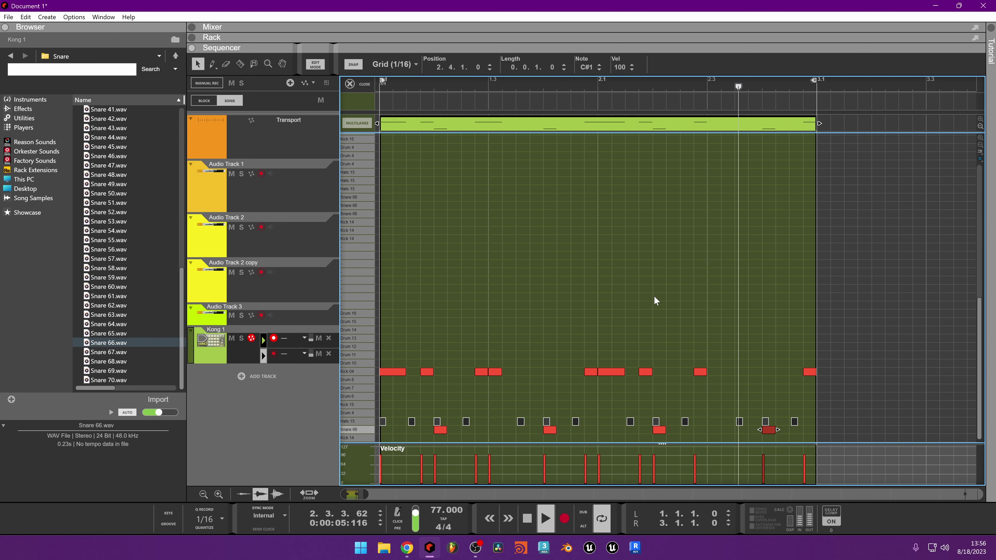
Delete the Hats 15 note at 1.1.1, add sixteenth-note hits at 2.1.1 and 2.3.1, and remove the one at 2.1.1
{"action": "left_click", "coordinate": [383, 422]}
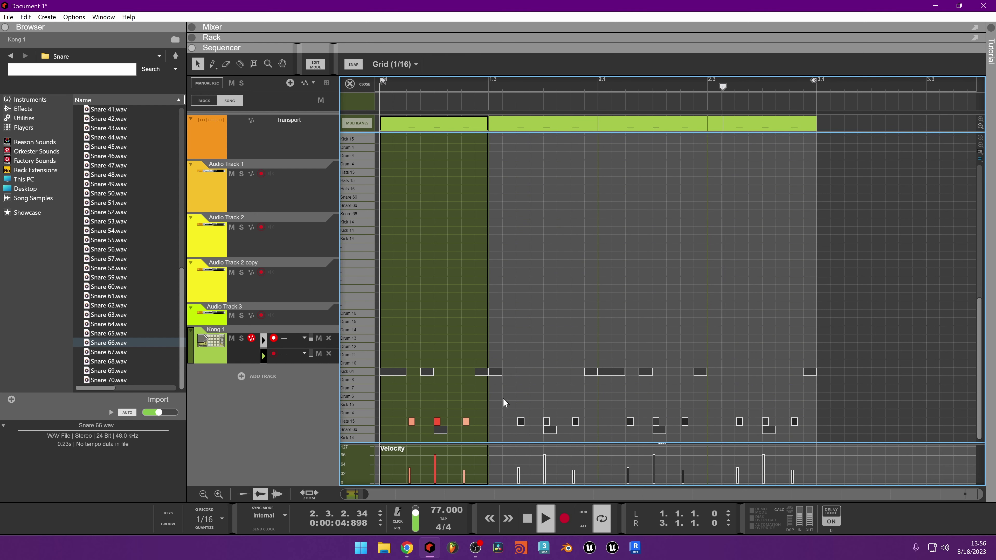
{"action": "left_click", "coordinate": [596, 422]}
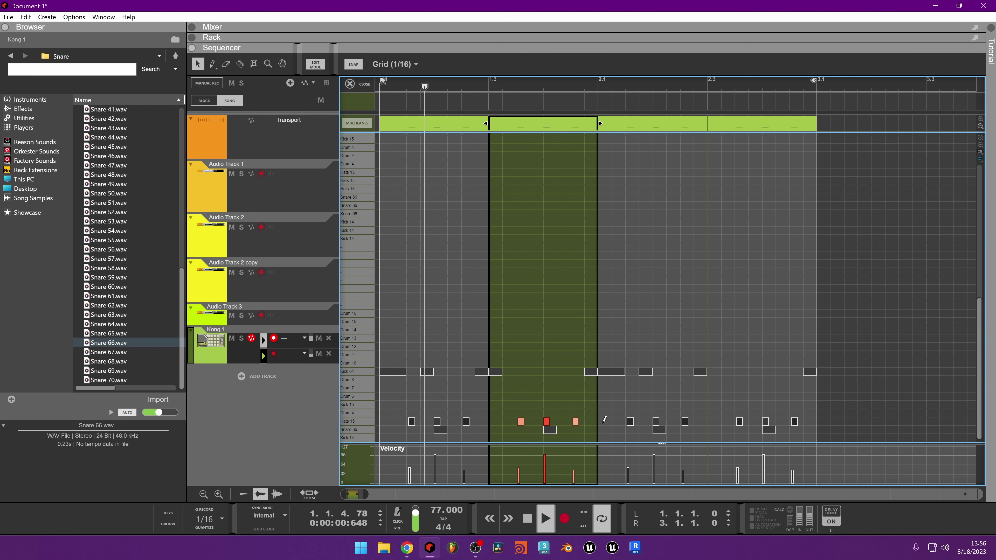
{"action": "left_click", "coordinate": [604, 422]}
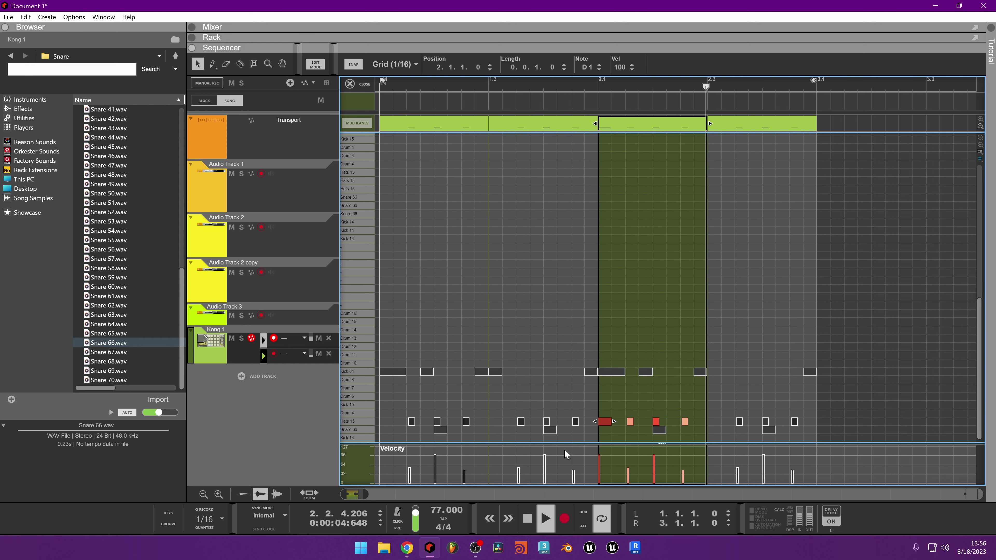
{"action": "left_click", "coordinate": [711, 419]}
{"action": "left_click", "coordinate": [609, 424]}
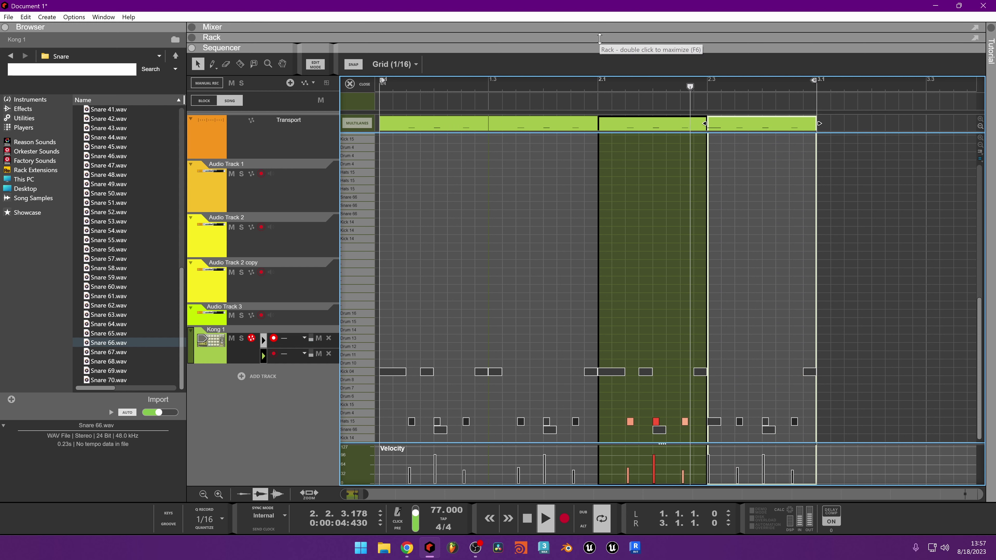
Show the rack, stop playback to audition the Kick 14, Kick 04 and Hats 15 pads, and replay the loop with Snare 66 selected
{"action": "double_click", "coordinate": [482, 37]}
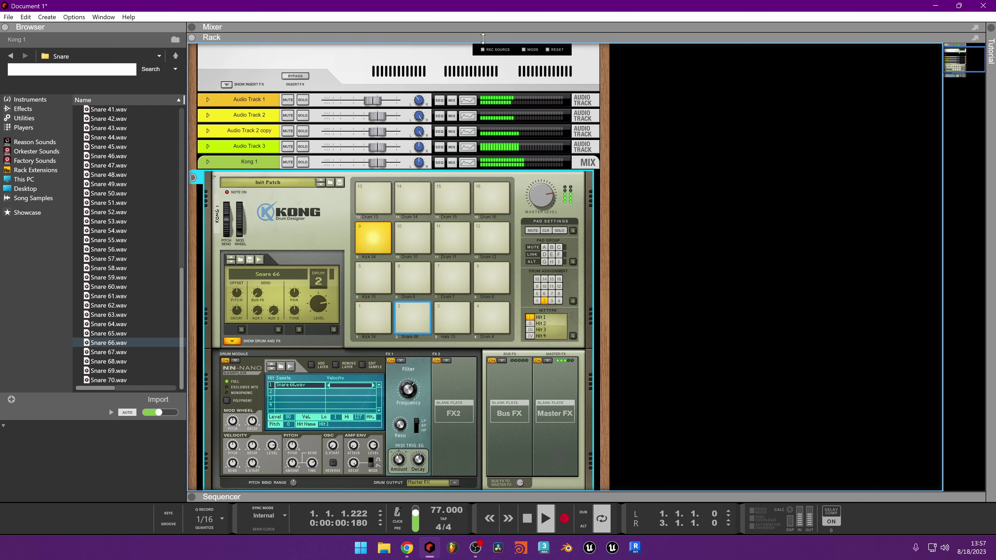
{"action": "key", "text": "space"}
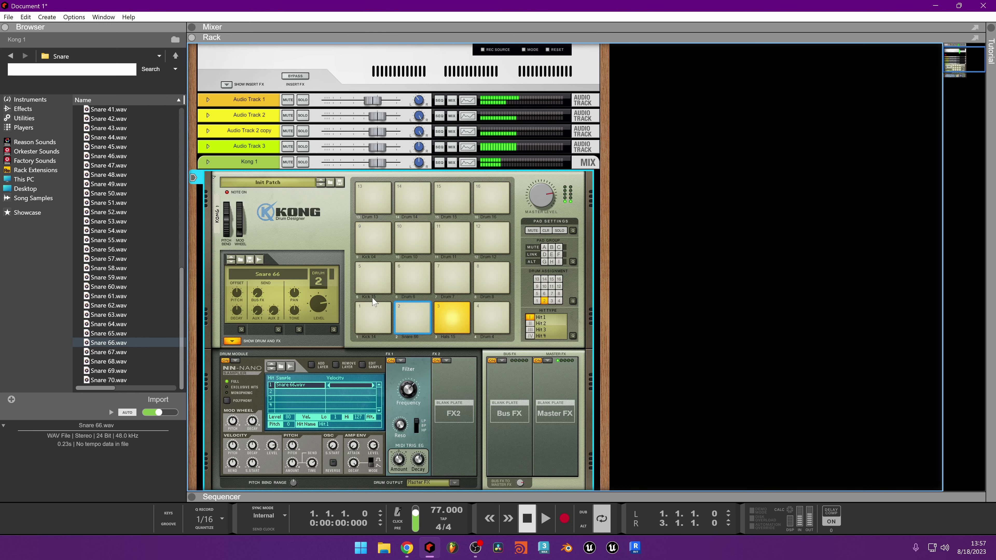
{"action": "left_click", "coordinate": [374, 317]}
{"action": "left_click", "coordinate": [371, 227]}
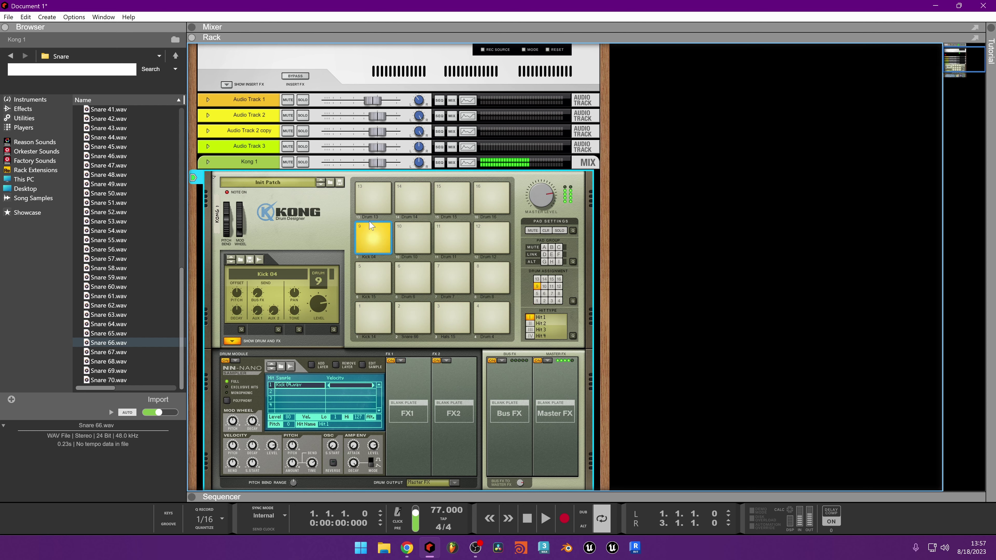
{"action": "left_click", "coordinate": [441, 308]}
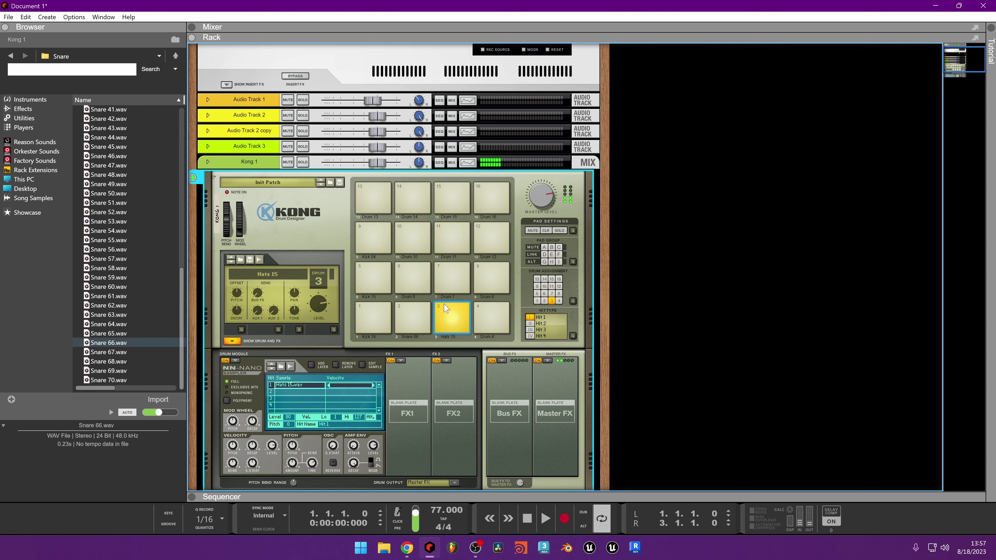
{"action": "key", "text": "space"}
{"action": "left_click", "coordinate": [411, 316]}
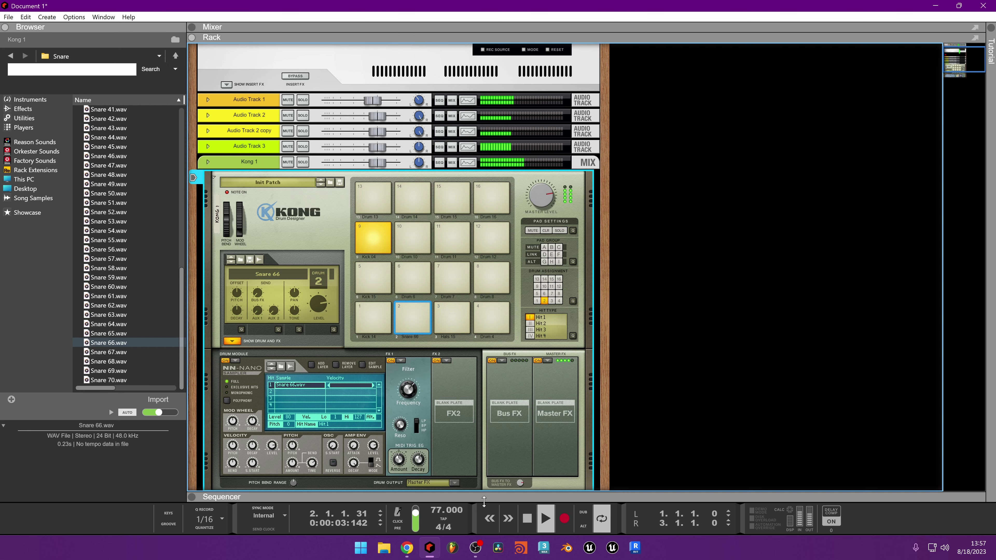
Stop playback, make the sequencer visible beneath the rack, and load a Filter into the FX1 slot of the Hats 15 drum
{"action": "left_click_drag", "start_coordinate": [486, 492], "coordinate": [543, 400]}
{"action": "key", "text": "space"}
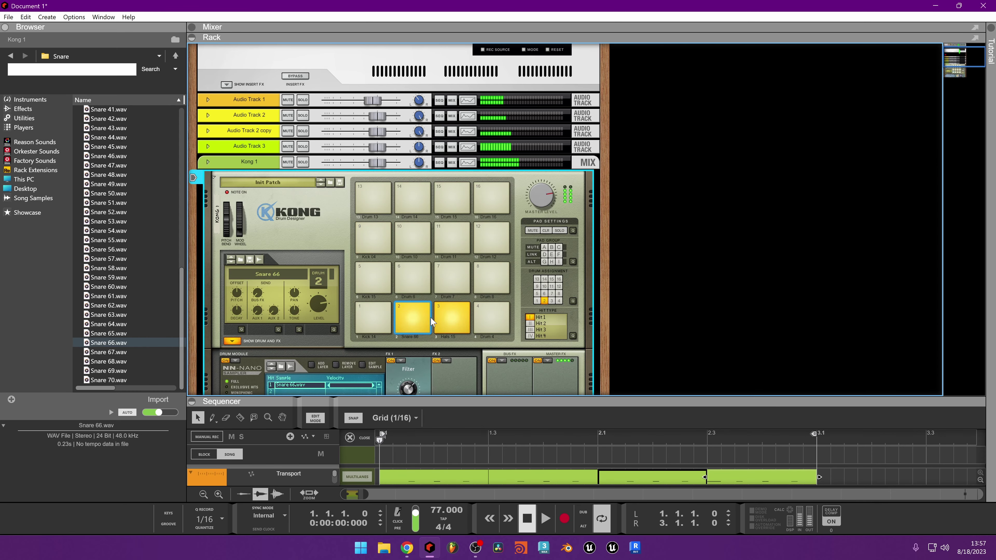
{"action": "left_click", "coordinate": [450, 318]}
{"action": "scroll", "coordinate": [401, 283], "scroll_direction": "down", "scroll_amount": 3}
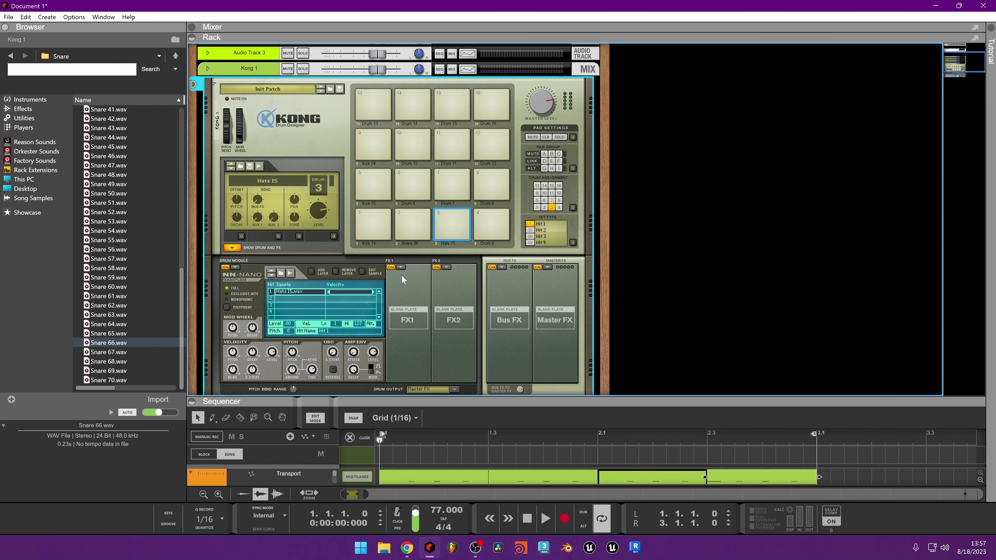
{"action": "left_click", "coordinate": [401, 267]}
{"action": "left_click", "coordinate": [413, 276]}
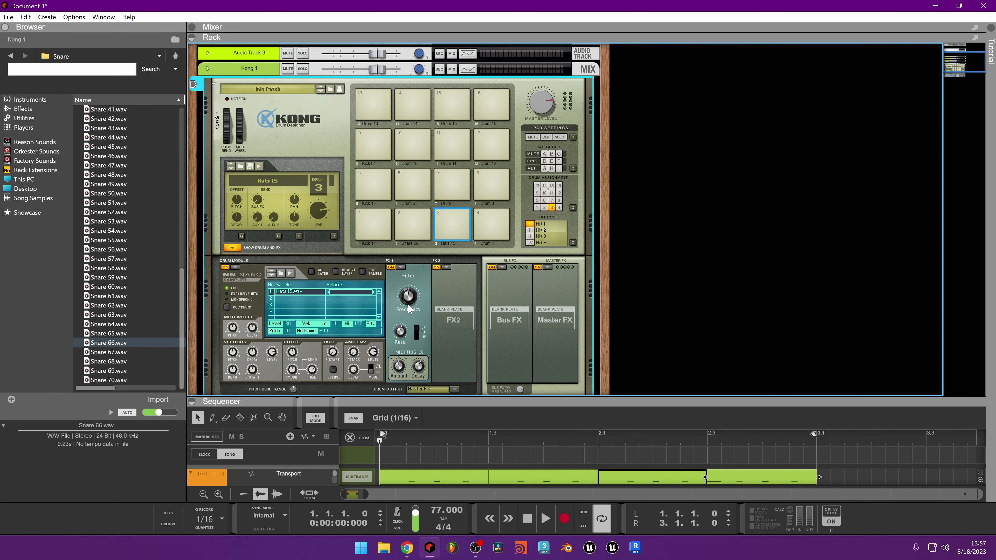
Audition the Hats 15 pad and play the loop with the drum's filter frequency at 109
{"action": "left_click", "coordinate": [443, 215]}
{"action": "scroll", "coordinate": [416, 300], "scroll_direction": "up", "scroll_amount": 5}
{"action": "left_click", "coordinate": [439, 215]}
{"action": "key", "text": "space"}
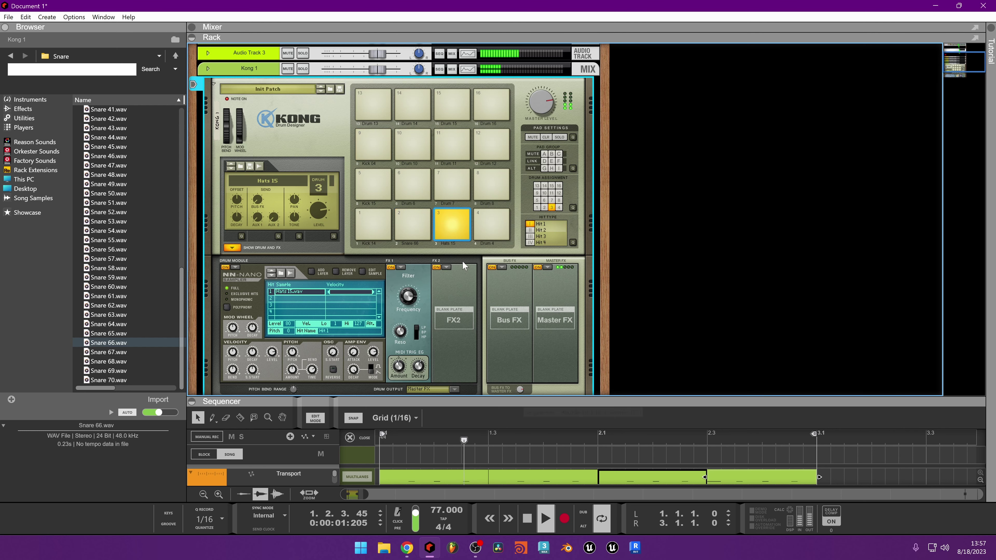
{"action": "scroll", "coordinate": [418, 295], "scroll_direction": "down", "scroll_amount": 1}
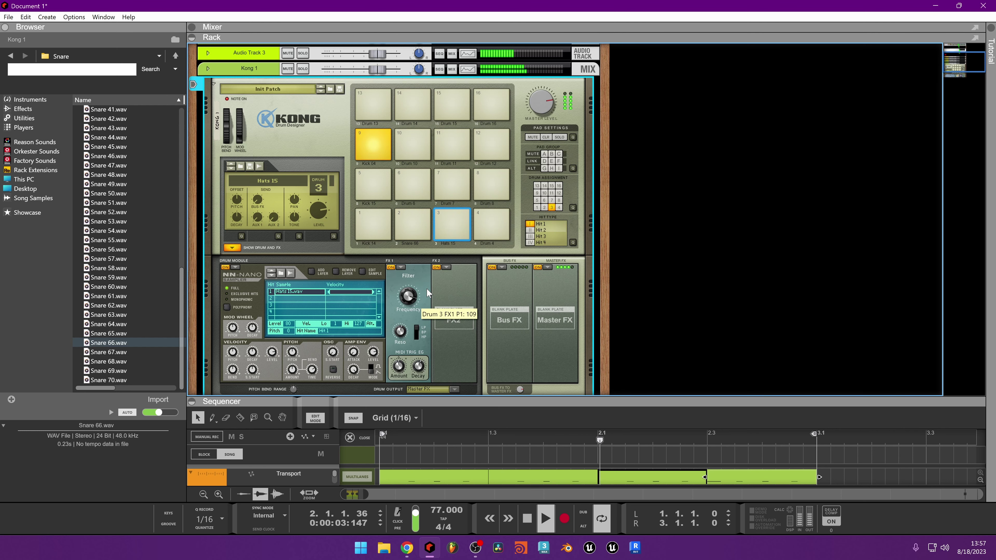
{"action": "left_click", "coordinate": [446, 267]}
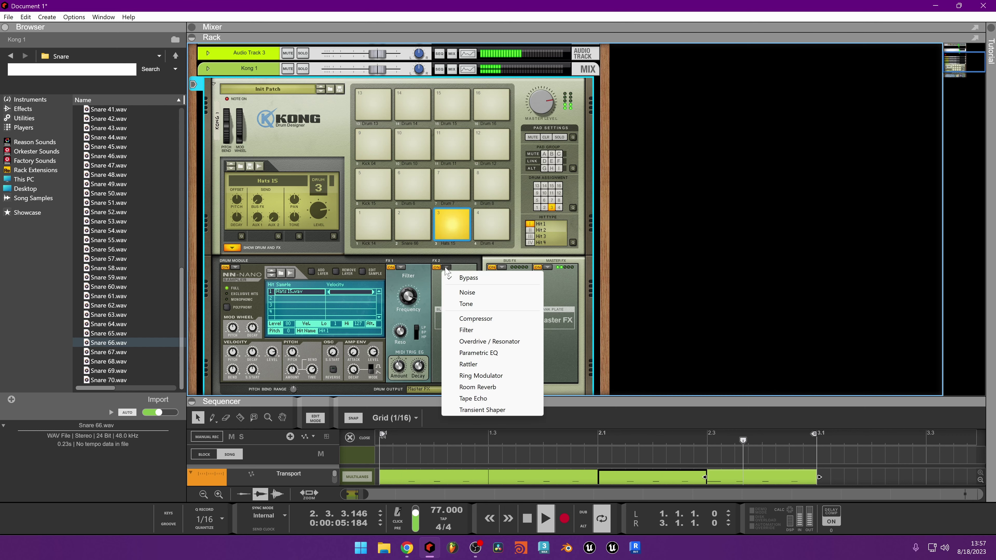
{"action": "left_click", "coordinate": [464, 278]}
{"action": "left_click", "coordinate": [502, 267]}
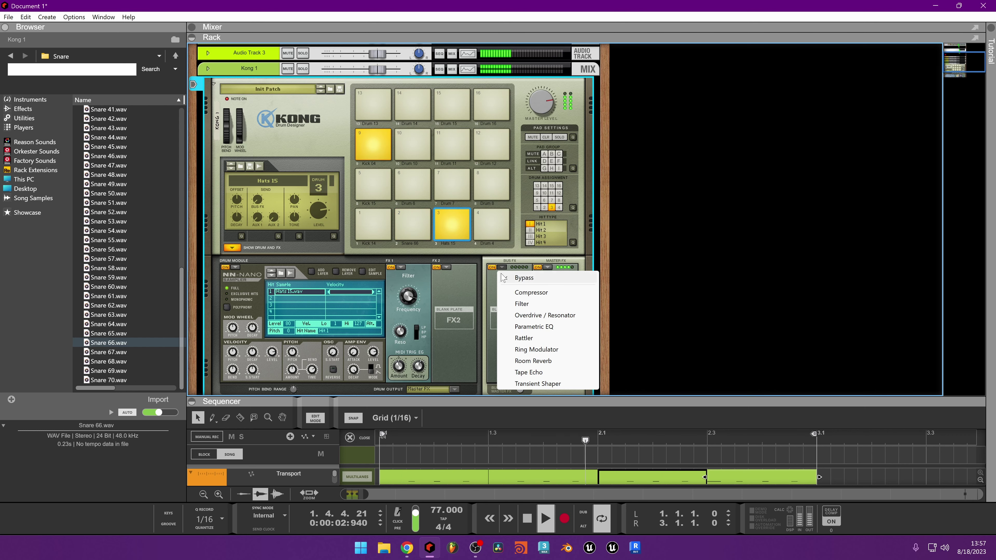
{"action": "left_click", "coordinate": [513, 277]}
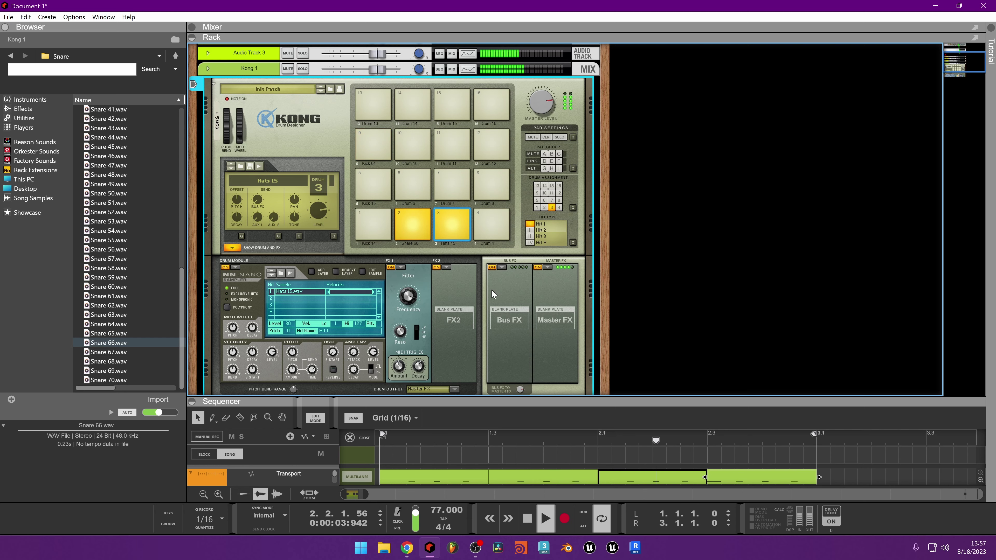
Load a Compressor into Kong's Master FX slot and adjust it while the loop plays
{"action": "left_click", "coordinate": [547, 267]}
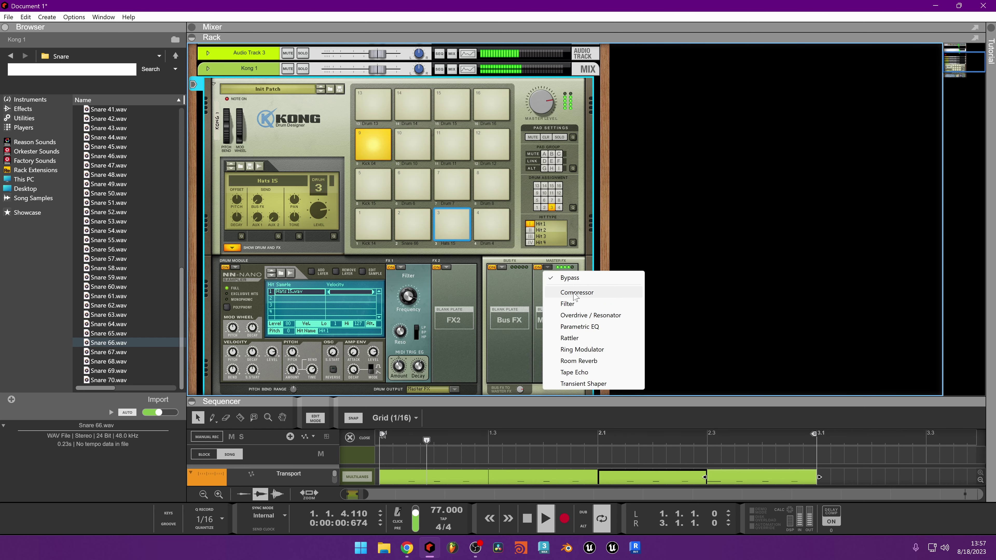
{"action": "left_click", "coordinate": [566, 292]}
{"action": "left_click_drag", "start_coordinate": [562, 280], "coordinate": [558, 293]}
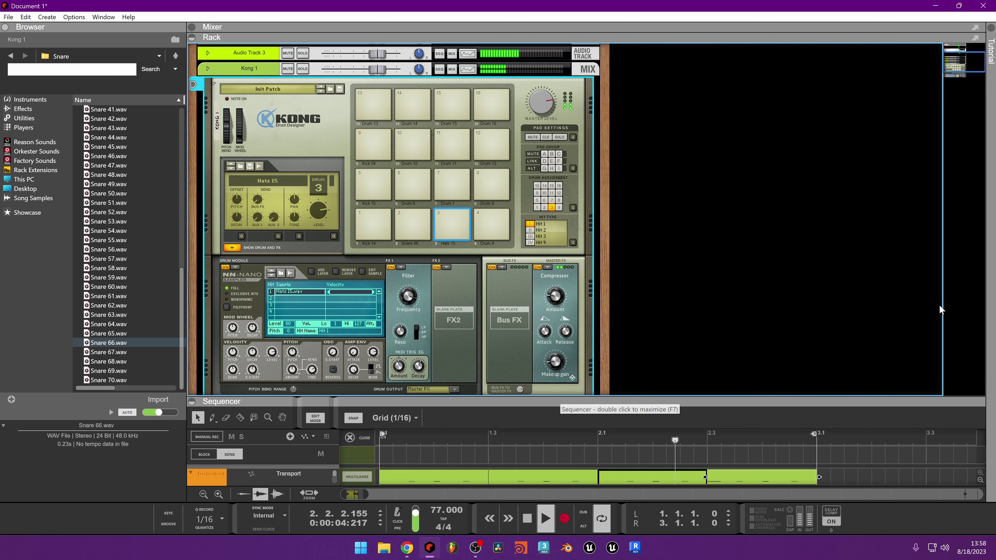
Maximize the sequencer, leave clip editing to show the whole arrangement, and mute Audio Track 1
{"action": "double_click", "coordinate": [557, 397]}
{"action": "left_click", "coordinate": [362, 84]}
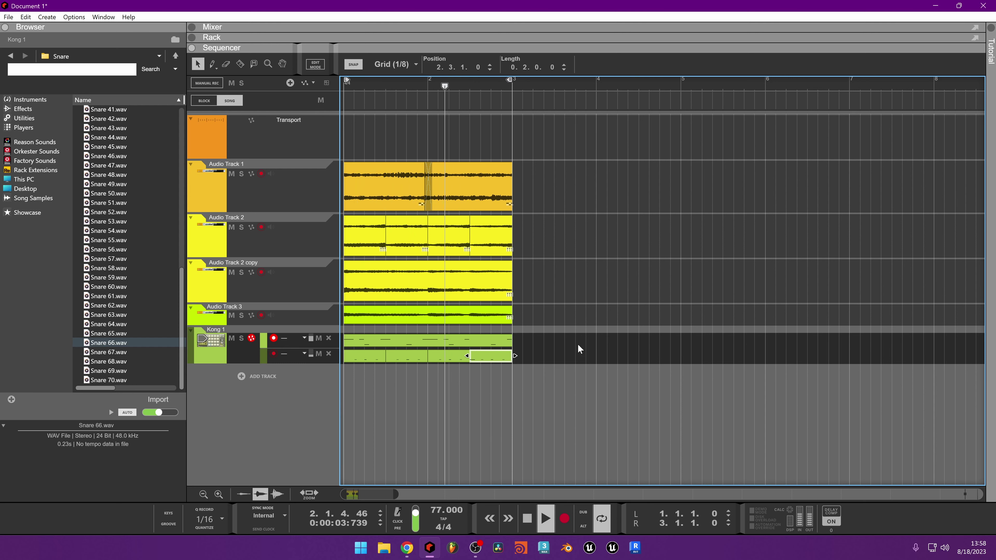
{"action": "left_click", "coordinate": [231, 173]}
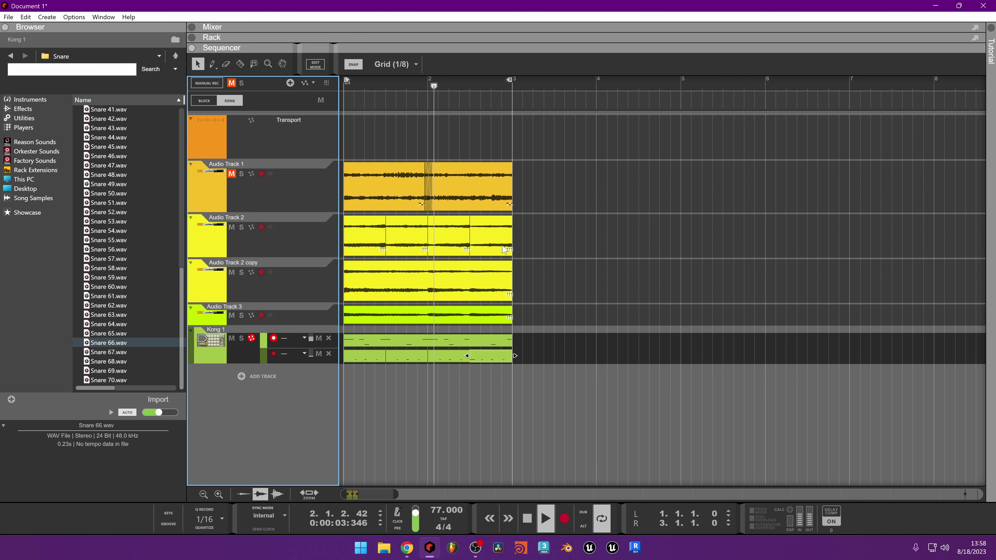
Duplicate the two-bar clips of every track except Audio Track 1 to bar 3, and set the loop from 3.1.1 to 5.1.1
{"action": "left_click_drag", "start_coordinate": [532, 232], "coordinate": [376, 242]}
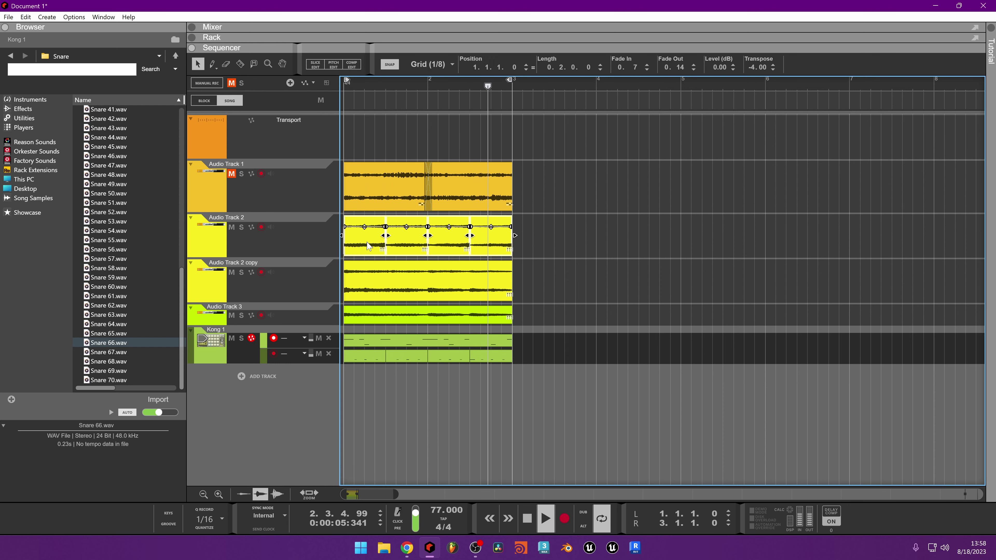
{"action": "key", "text": "ctrl+d"}
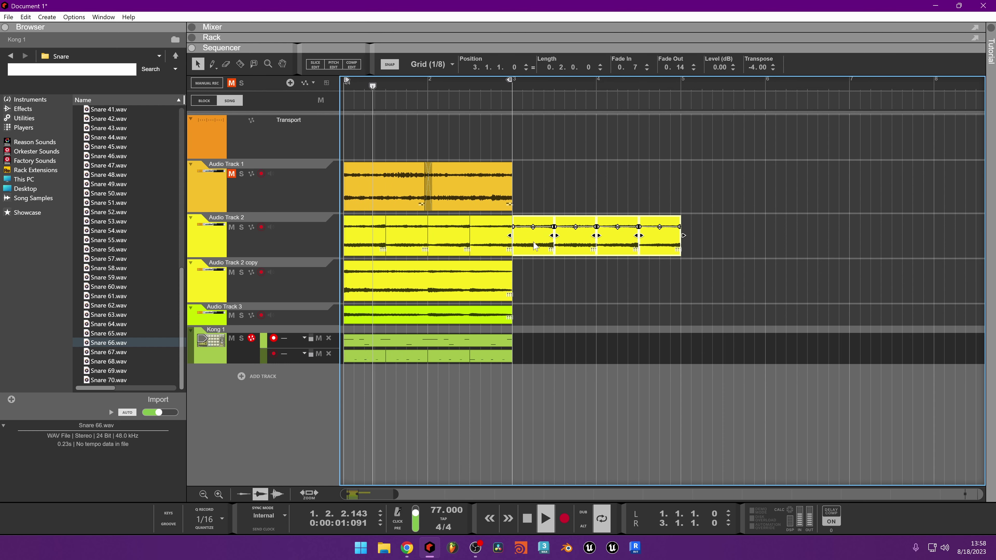
{"action": "key", "text": "space"}
{"action": "left_click_drag", "start_coordinate": [526, 187], "coordinate": [363, 188]}
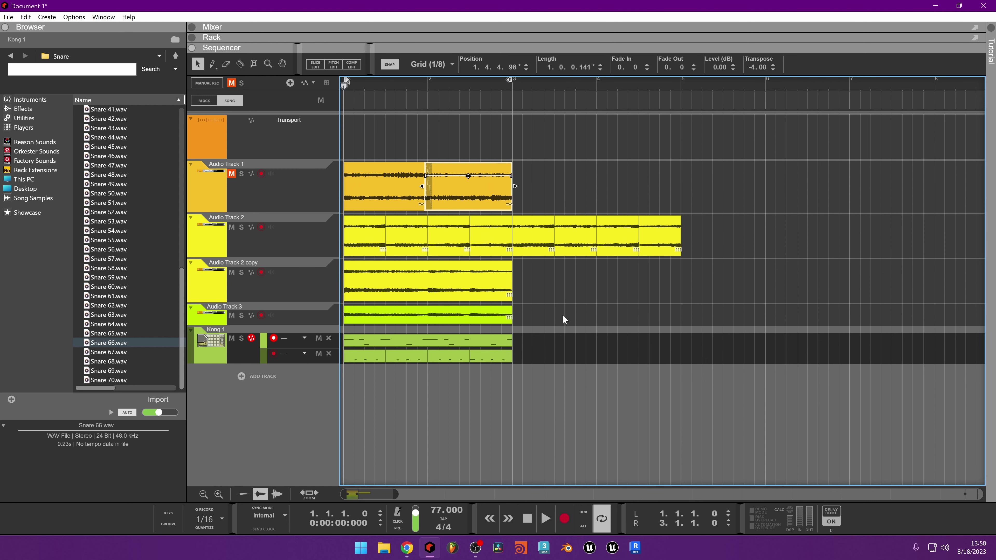
{"action": "left_click_drag", "start_coordinate": [566, 261], "coordinate": [258, 413]}
{"action": "key", "text": "ctrl+d"}
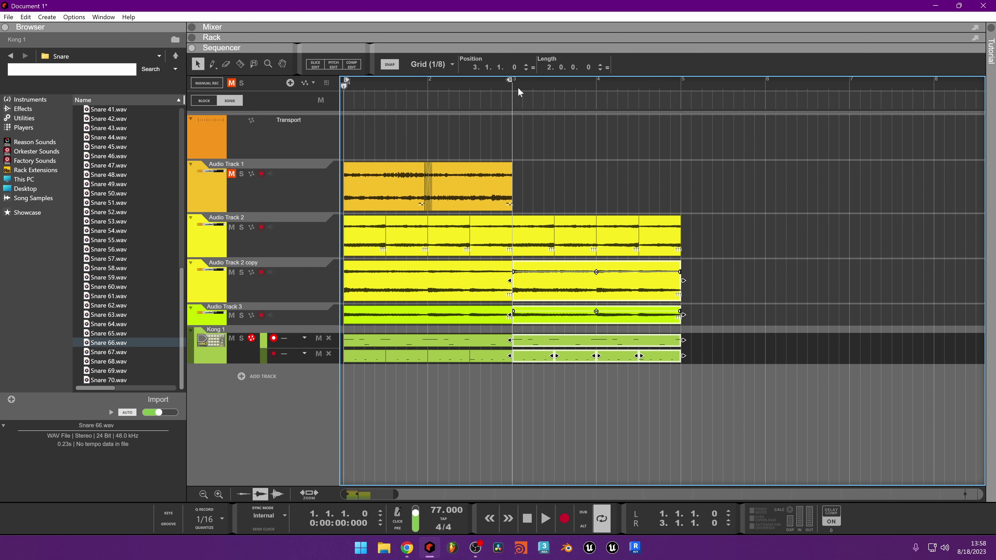
{"action": "left_click_drag", "start_coordinate": [675, 87], "coordinate": [680, 84]}
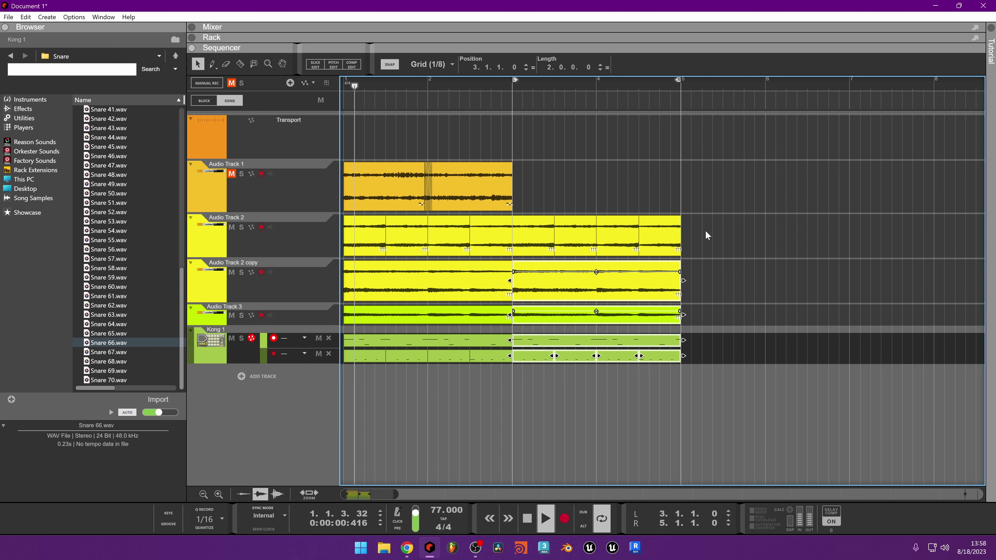
Reverse the four Audio Track 2 clips between bars 3 and 5 and play the new section from 3.1.1
{"action": "mouse_move", "coordinate": [737, 215]}
{"action": "left_mouse_down"}
{"action": "mouse_move", "coordinate": [518, 259]}
{"action": "mouse_move", "coordinate": [530, 226]}
{"action": "left_mouse_up"}
{"action": "right_click", "coordinate": [530, 227]}
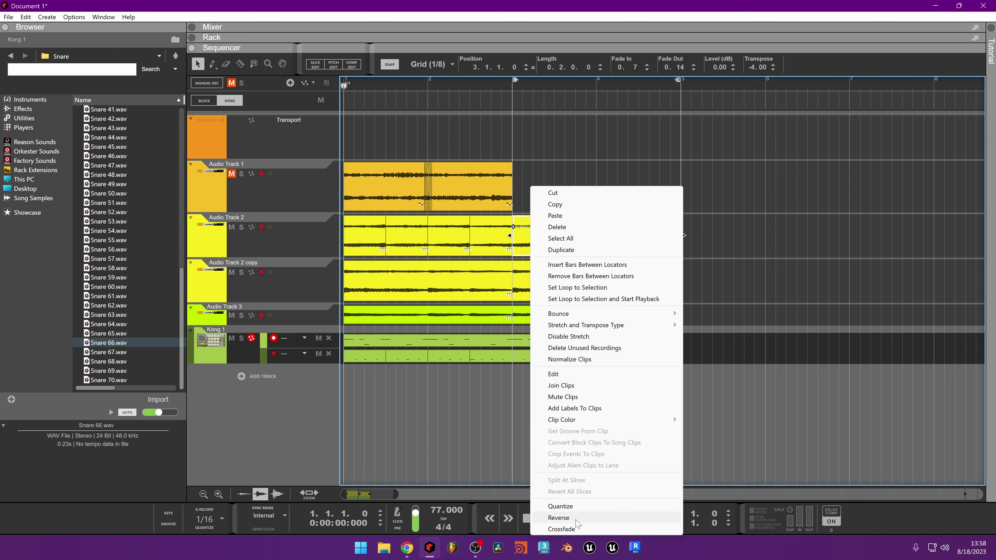
{"action": "left_click", "coordinate": [564, 518]}
{"action": "left_click", "coordinate": [516, 86]}
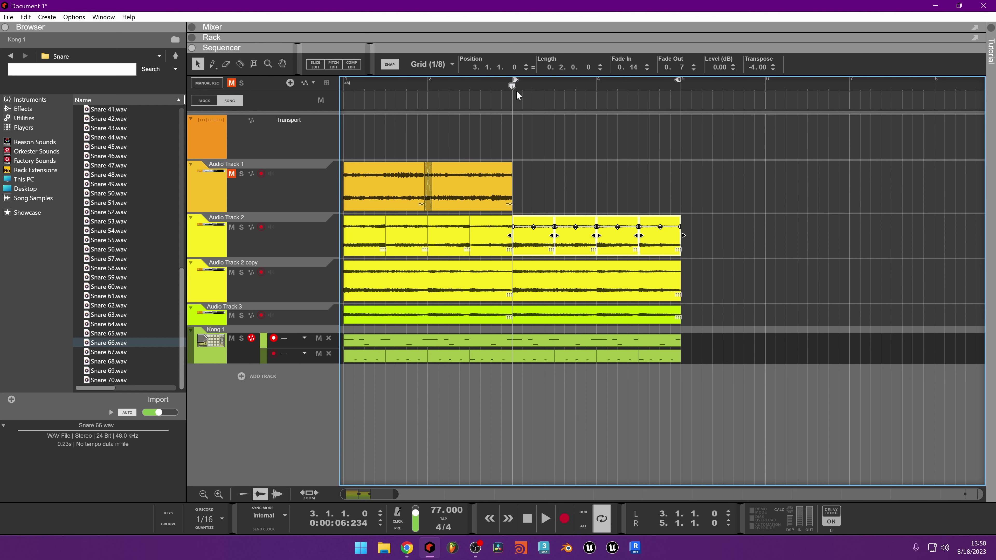
{"action": "key", "text": "space"}
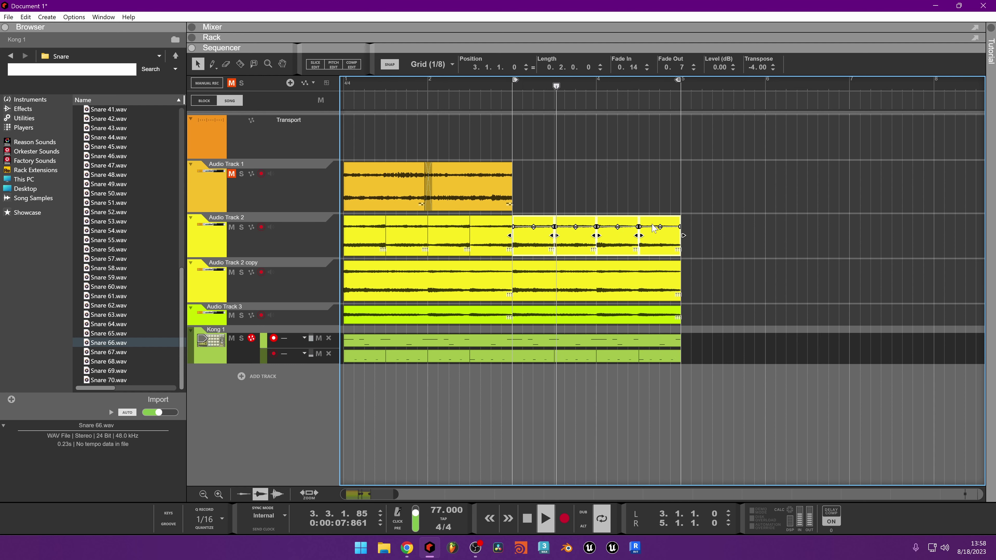
{"action": "left_click", "coordinate": [467, 87]}
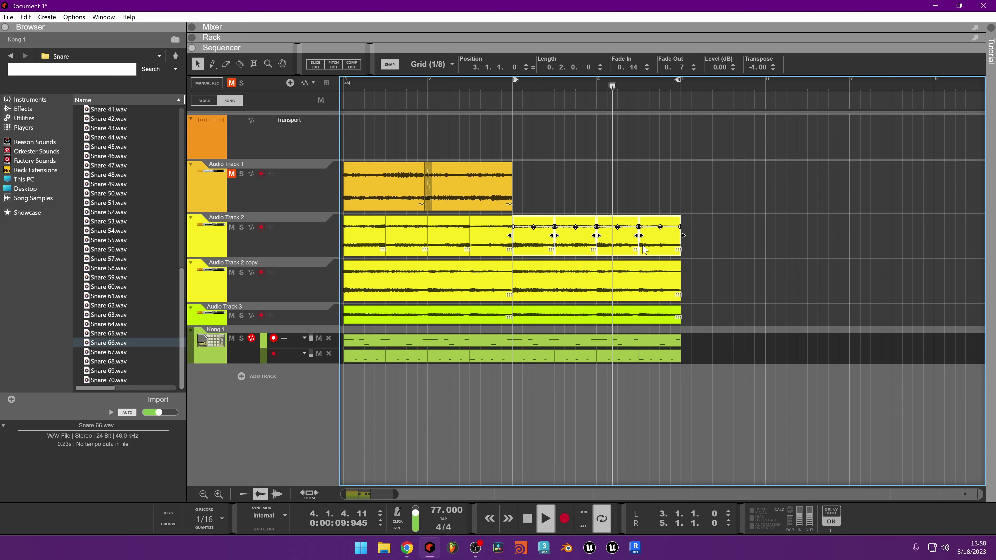
{"action": "key", "text": "space"}
Duplicate Audio Track 2, delete the copy's clips before bar 3, and delete the original track's clips from bar 3 onward
{"action": "left_click", "coordinate": [313, 249]}
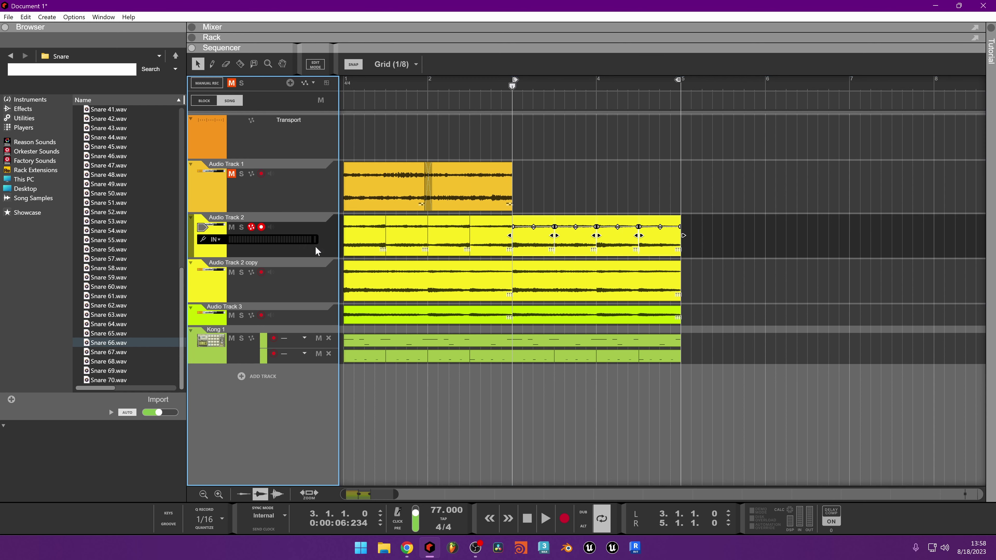
{"action": "key", "text": "ctrl+d"}
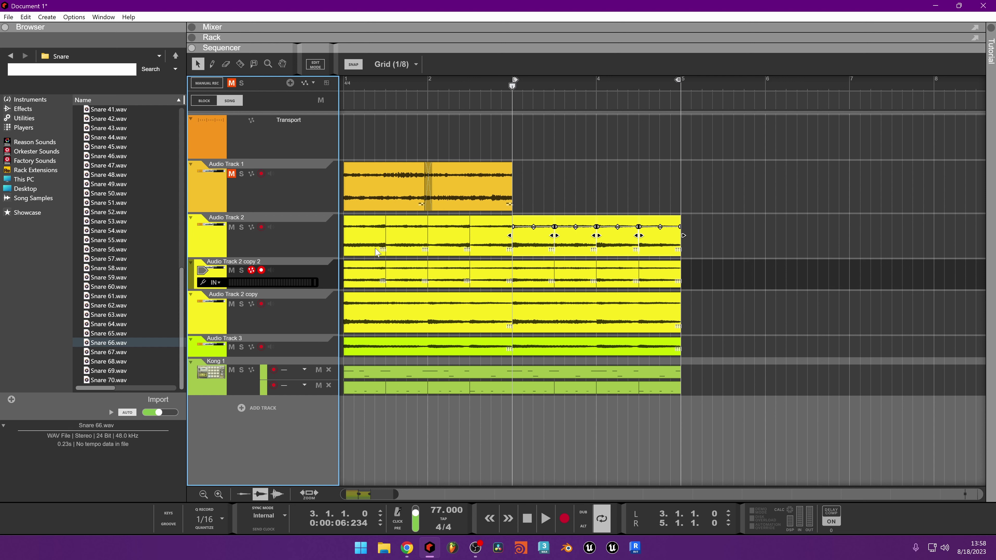
{"action": "left_click", "coordinate": [500, 278]}
{"action": "left_click", "coordinate": [473, 283], "text": "shift"}
{"action": "key", "text": "Delete"}
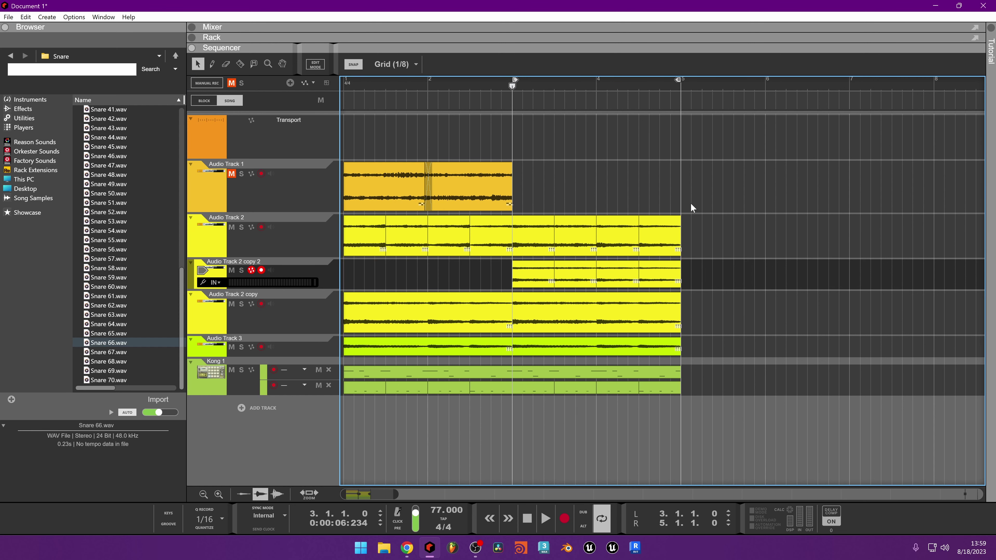
{"action": "left_click_drag", "start_coordinate": [533, 241], "coordinate": [534, 241]}
{"action": "key", "text": "Delete"}
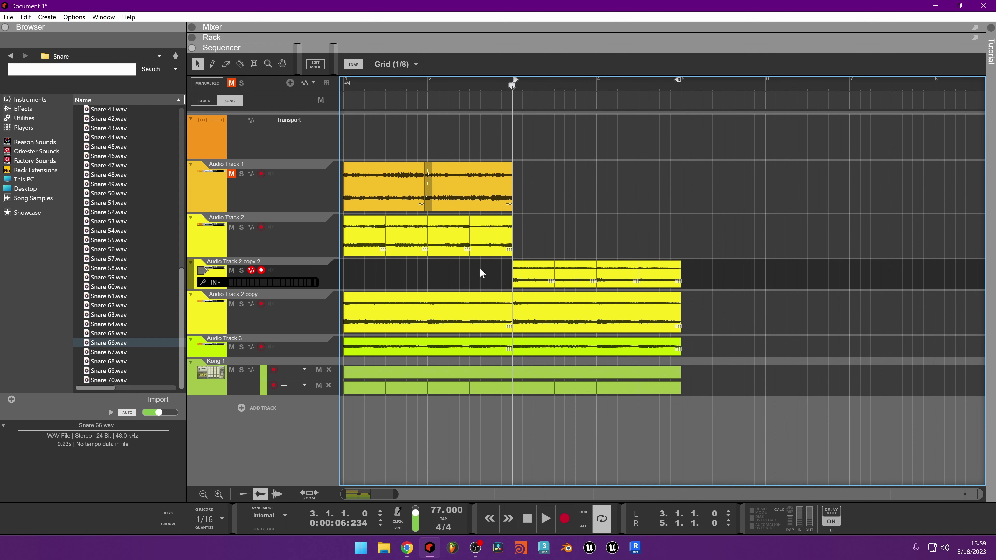
Pan the Audio Track 2 copy 2 channel in the mixer during loop playback, and bring the arrangement back into view
{"action": "double_click", "coordinate": [516, 36]}
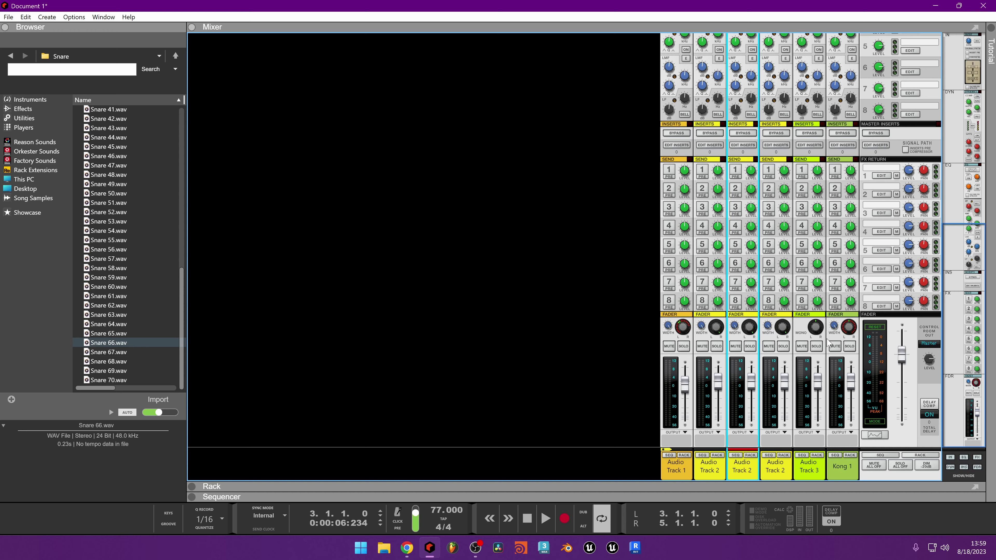
{"action": "left_click", "coordinate": [780, 330]}
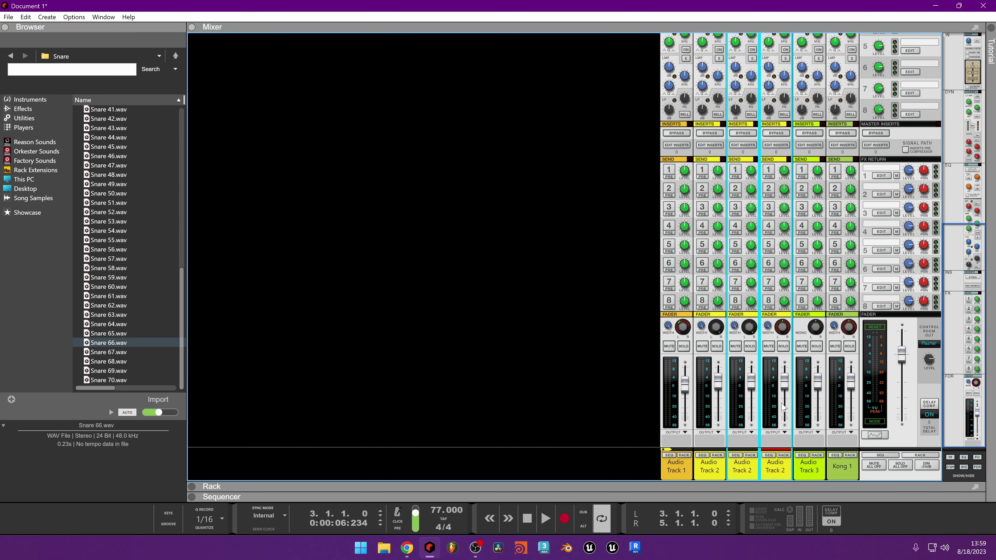
{"action": "key", "text": "space"}
{"action": "double_click", "coordinate": [588, 497]}
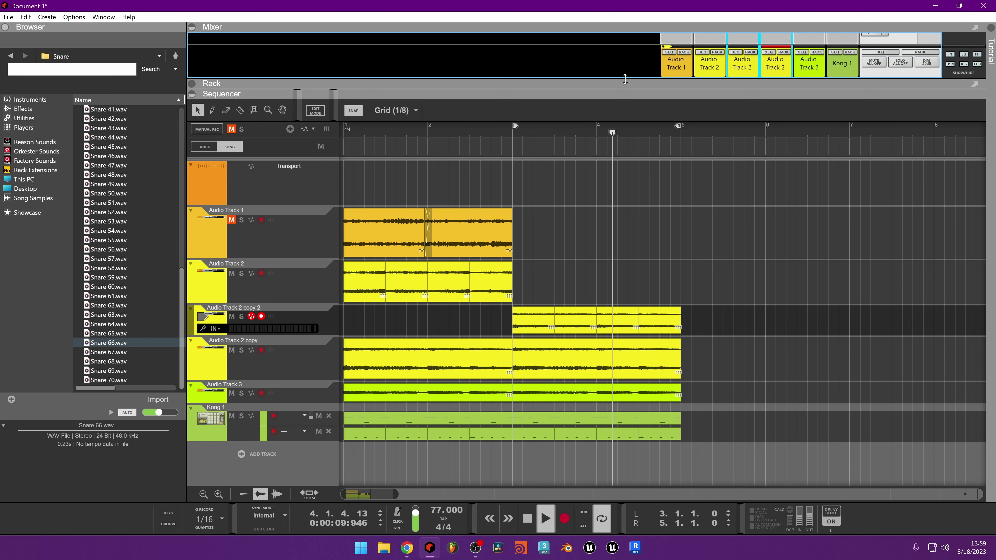
{"action": "left_click_drag", "start_coordinate": [625, 117], "coordinate": [626, 425]}
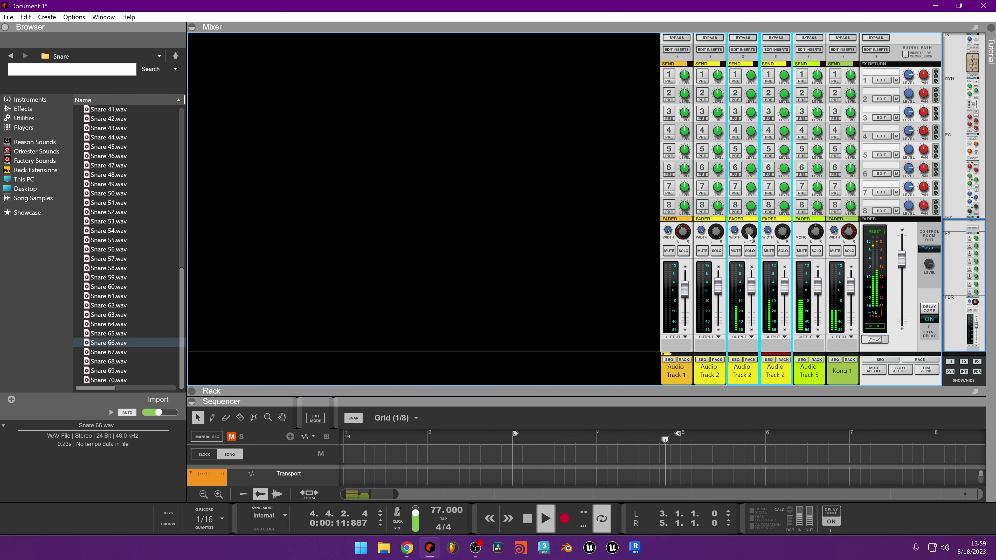
{"action": "left_click", "coordinate": [743, 375]}
{"action": "left_click_drag", "start_coordinate": [748, 235], "coordinate": [746, 293]}
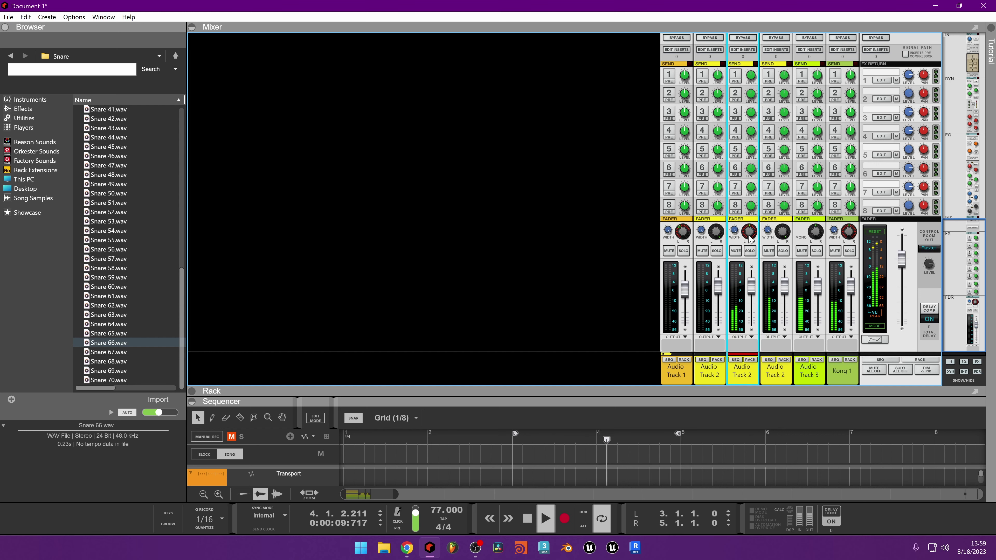
{"action": "left_click_drag", "start_coordinate": [562, 399], "coordinate": [564, 81]}
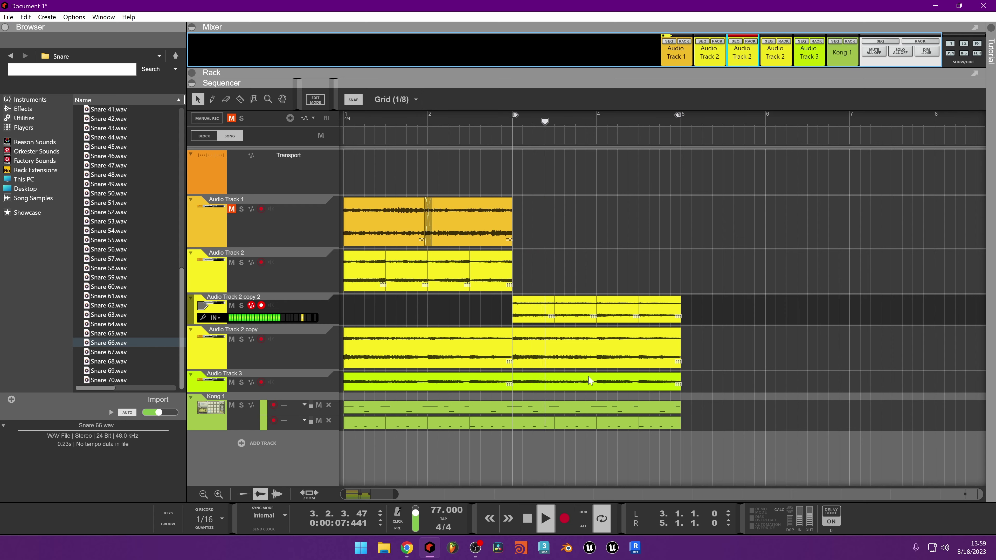
Shorten the reversed clip at 4.1.1 on Audio Track 2 copy 2 to one beat and duplicate it at 4.2.1
{"action": "scroll", "coordinate": [591, 380], "scroll_direction": "down", "scroll_amount": 2}
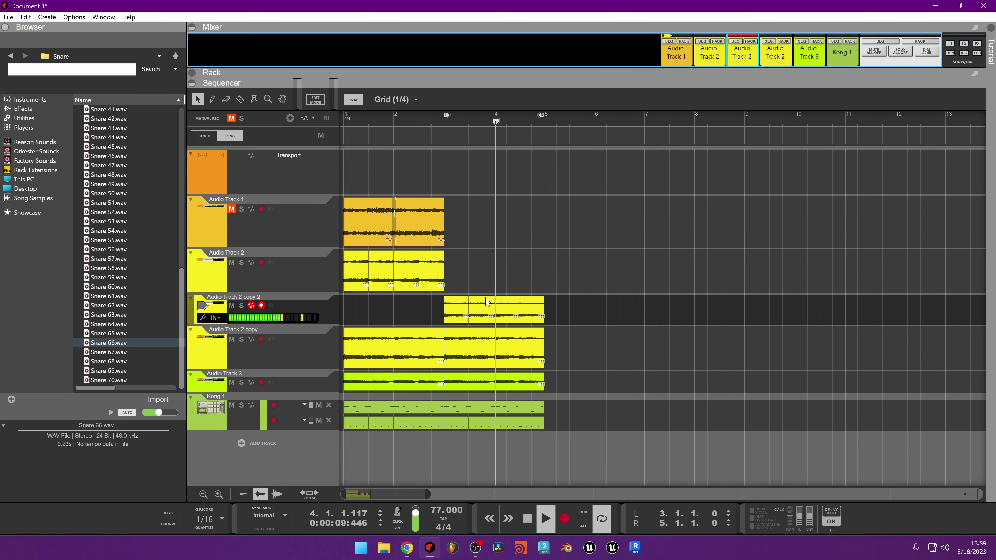
{"action": "left_click_drag", "start_coordinate": [467, 238], "coordinate": [345, 196]}
{"action": "left_click_drag", "start_coordinate": [640, 274], "coordinate": [565, 312]}
{"action": "left_click", "coordinate": [510, 315]}
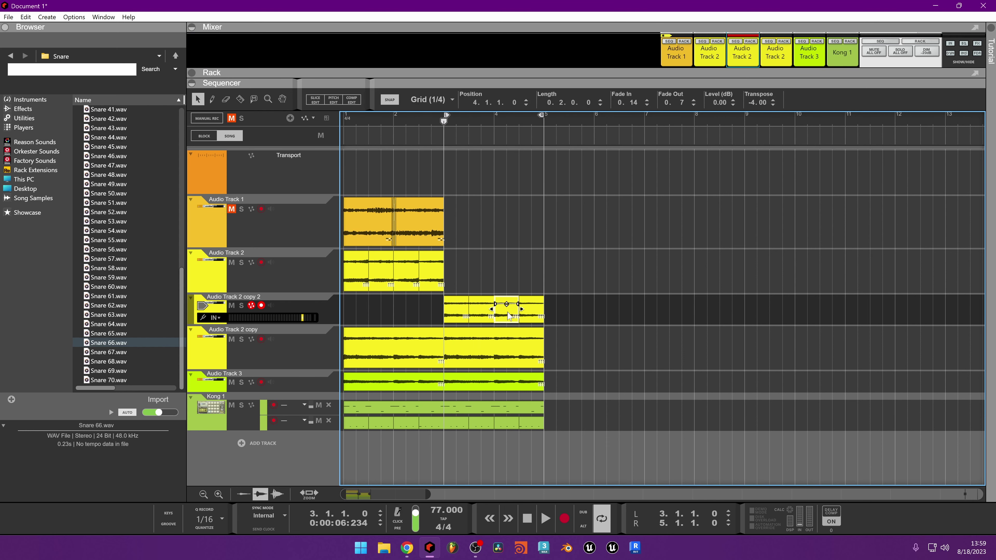
{"action": "scroll", "coordinate": [521, 322], "scroll_direction": "up", "scroll_amount": 3}
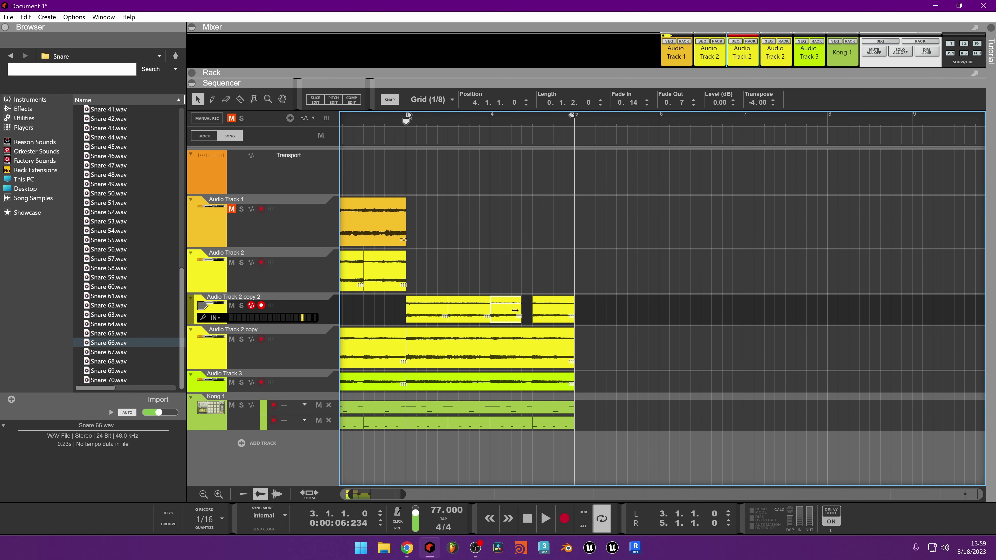
{"action": "key", "text": "ctrl+d"}
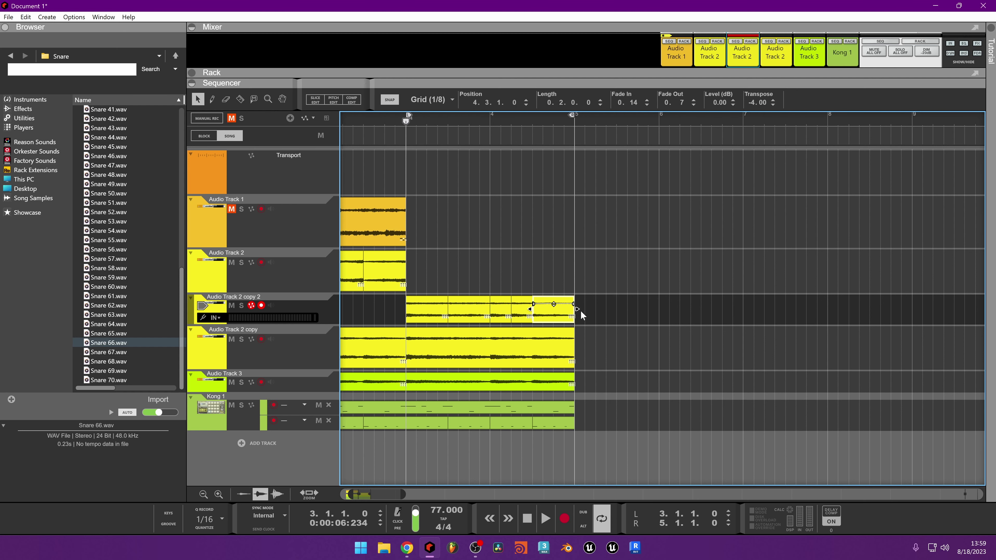
Finish filling bar 4 on Audio Track 2 copy 2 with one-beat reversed clips and play the section from bar 3
{"action": "key", "text": "ctrl+d"}
{"action": "left_click_drag", "start_coordinate": [611, 249], "coordinate": [493, 333]}
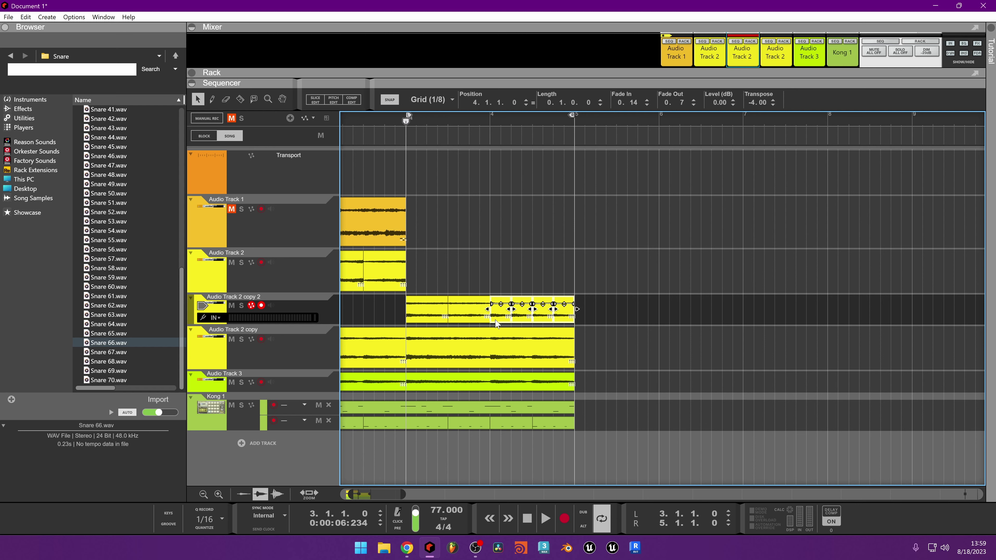
{"action": "key", "text": "space"}
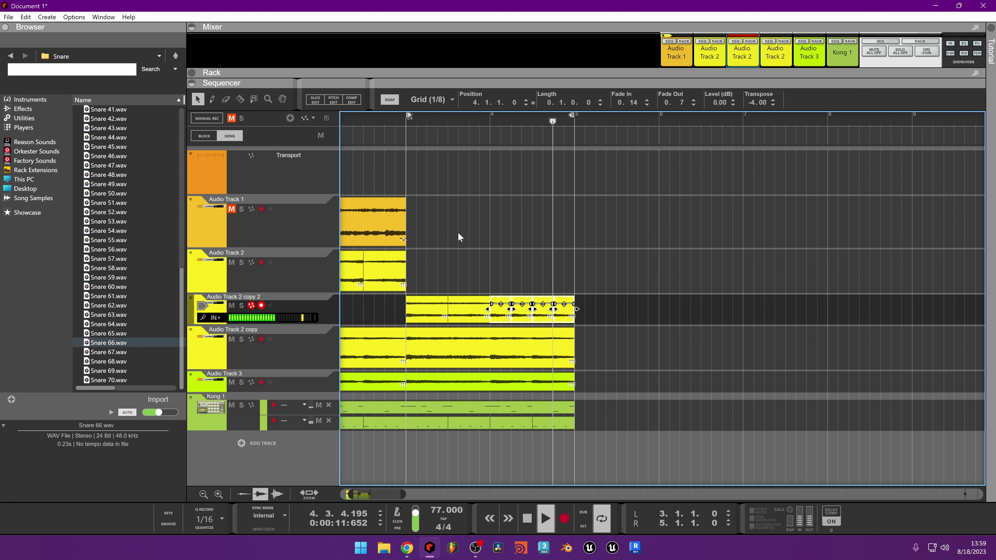
{"action": "key", "text": "space"}
Shorten the four bar 4 clips on Audio Track 2 copy 2 to 0.0.2.0, duplicate each into its following gap, and play the result
{"action": "left_click_drag", "start_coordinate": [575, 309], "coordinate": [530, 316]}
{"action": "key", "text": "ctrl+d"}
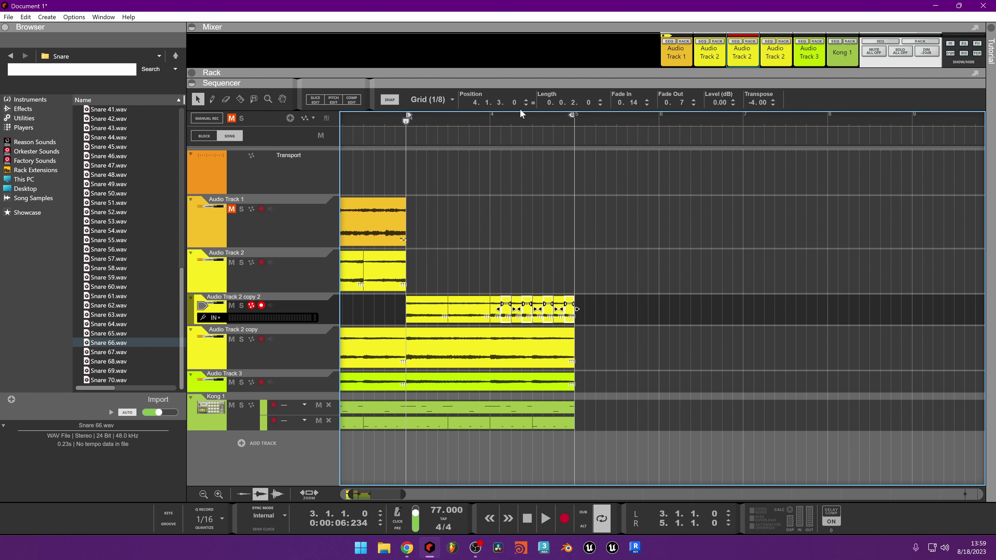
{"action": "key", "text": "space"}
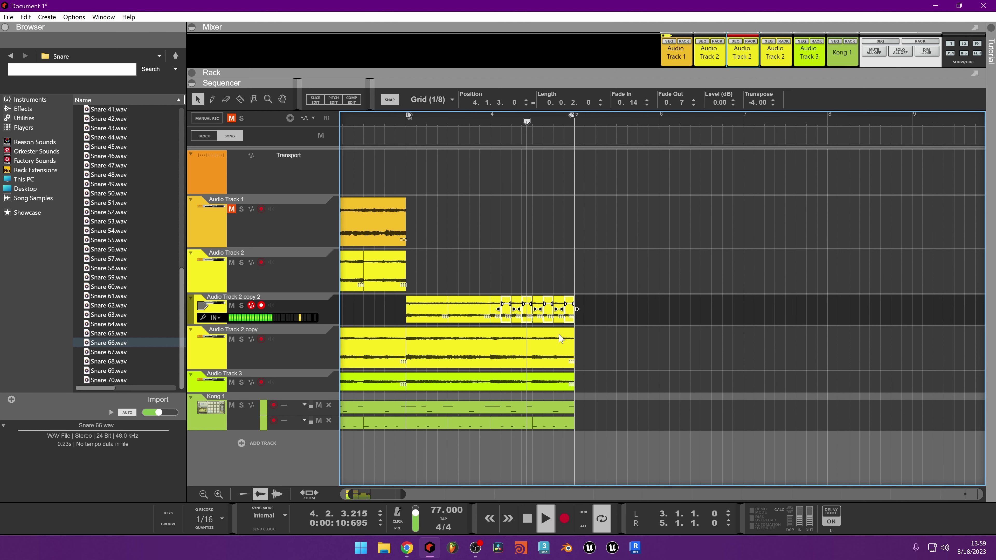
{"action": "key", "text": "space"}
Move the chopped clips from bar 4 to bar 5 and rebuild bar 4 with half-bar clips at 4.1.1 and 4.3.1
{"action": "left_click_drag", "start_coordinate": [600, 305], "coordinate": [584, 322]}
{"action": "left_click", "coordinate": [581, 321]}
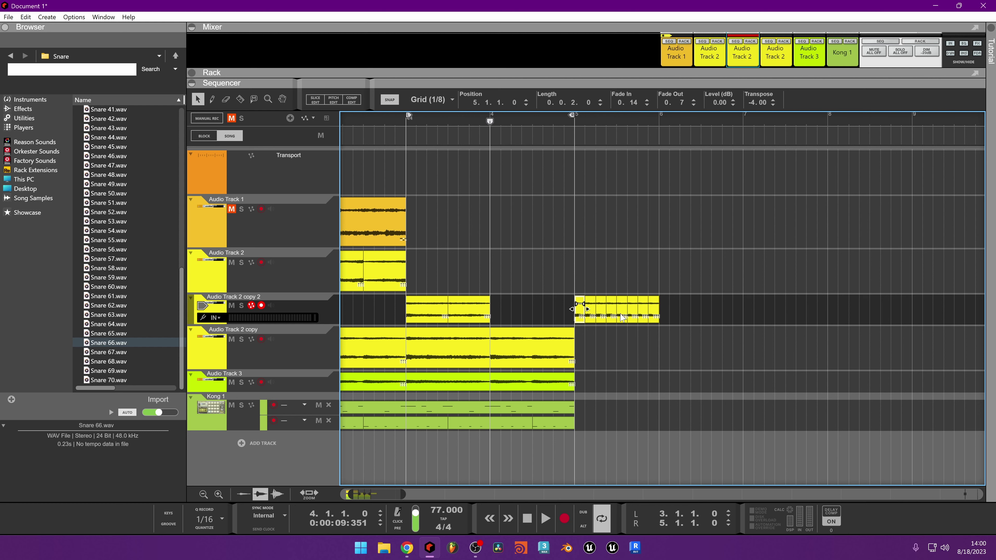
{"action": "left_click_drag", "start_coordinate": [583, 322], "coordinate": [524, 308]}
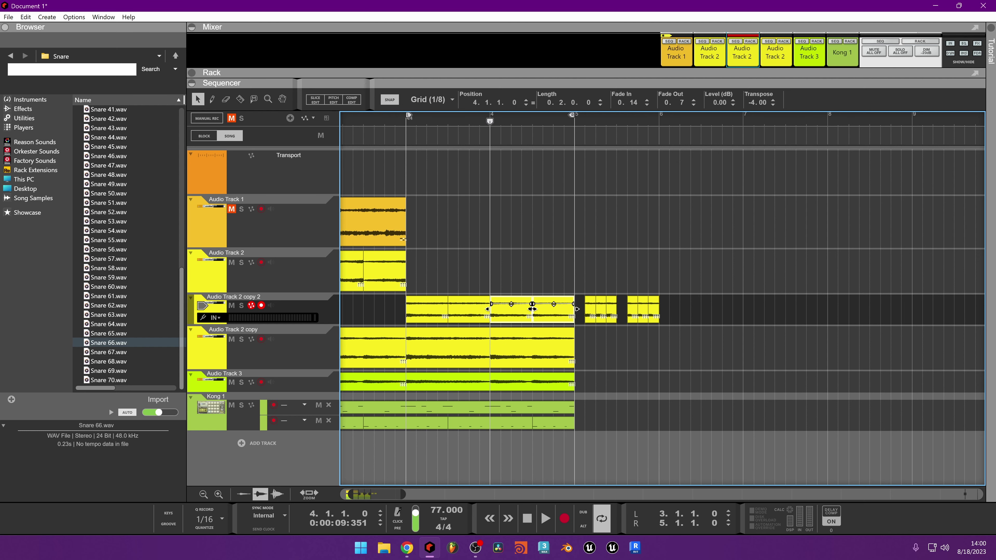
Fill the gaps at 5.1.1 and 5.3.1 on Audio Track 2 copy 2 with copies of the neighbouring 0.0.2.0 clips
{"action": "left_click_drag", "start_coordinate": [703, 250], "coordinate": [583, 324]}
{"action": "left_click", "coordinate": [591, 319]}
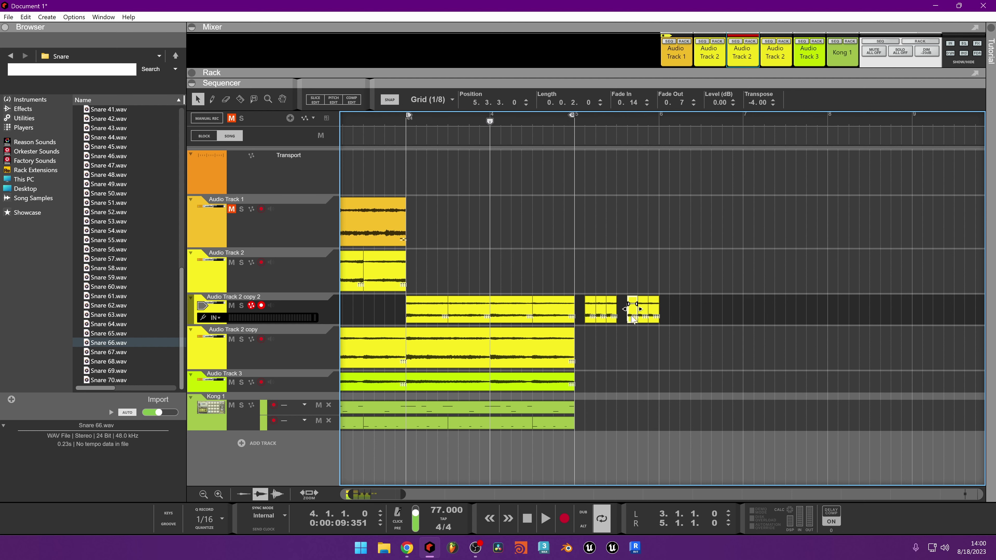
{"action": "left_click_drag", "start_coordinate": [594, 319], "coordinate": [583, 320]}
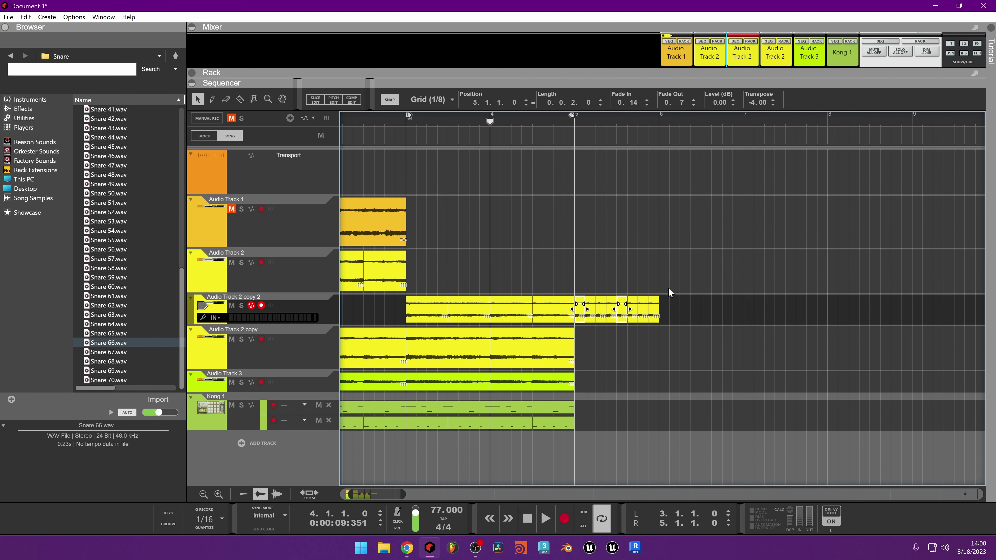
Move the chopped clips on Audio Track 2 copy 2 to bar 6 and copy two half-bar clips into bar 5
{"action": "left_click_drag", "start_coordinate": [686, 249], "coordinate": [666, 316]}
{"action": "left_click_drag", "start_coordinate": [626, 249], "coordinate": [533, 286]}
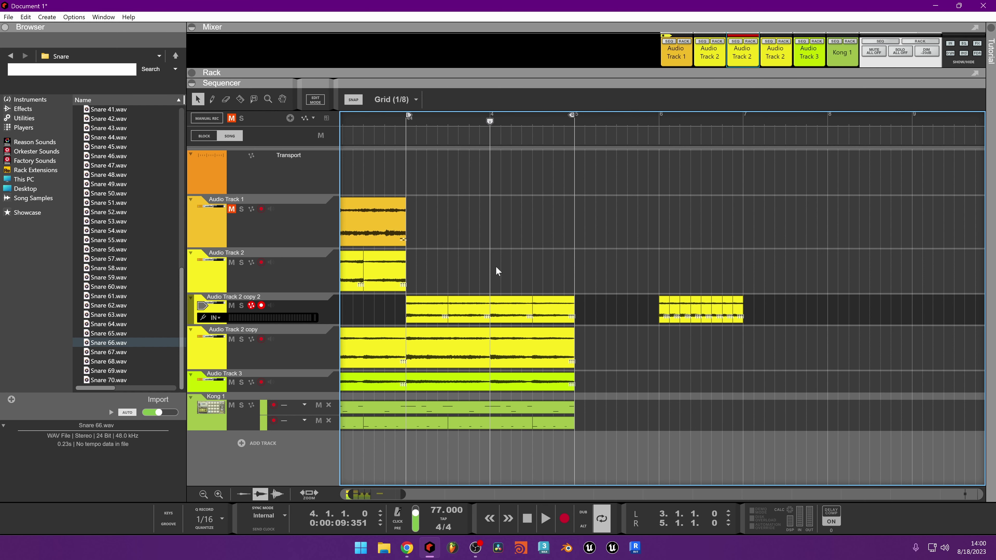
{"action": "left_click_drag", "start_coordinate": [441, 309], "coordinate": [586, 317]}
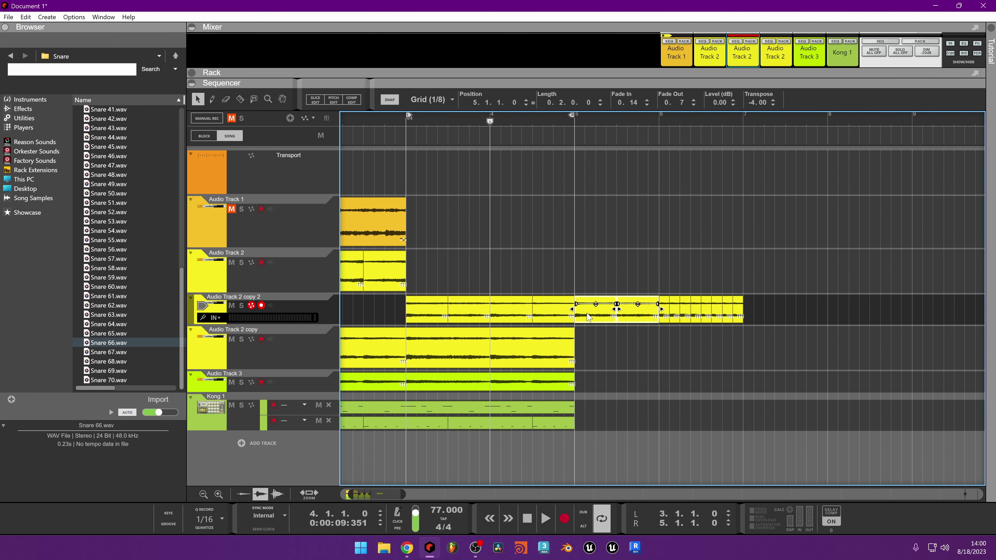
Loop bars 3 to 7, duplicate the bar 3–5 clips of Audio Track 2 copy, Audio Track 3 and Kong 1 at 5.1.1, and audition them
{"action": "left_click", "coordinate": [743, 122], "text": "alt"}
{"action": "left_click", "coordinate": [411, 123]}
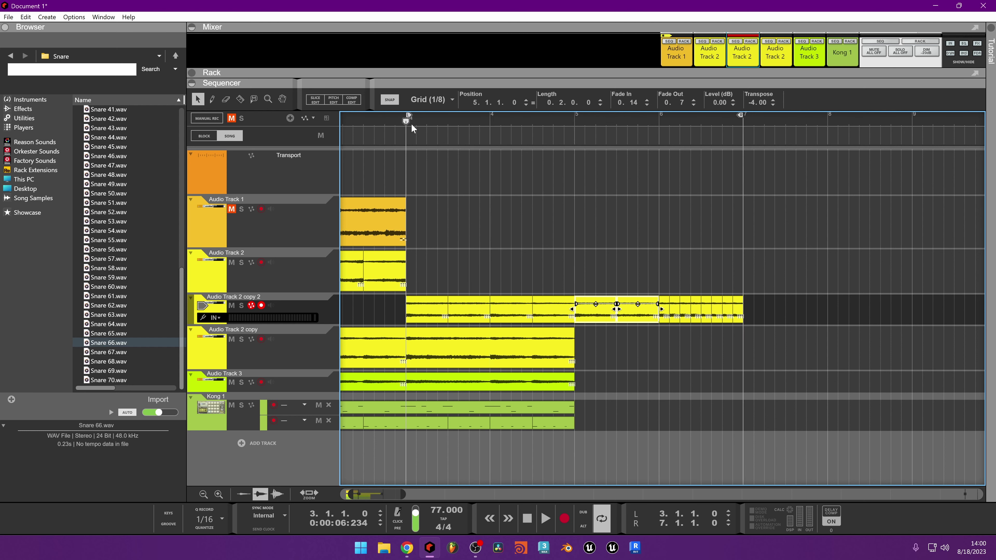
{"action": "left_click_drag", "start_coordinate": [610, 352], "coordinate": [418, 433]}
{"action": "key", "text": "ctrl+d"}
{"action": "key", "text": "space"}
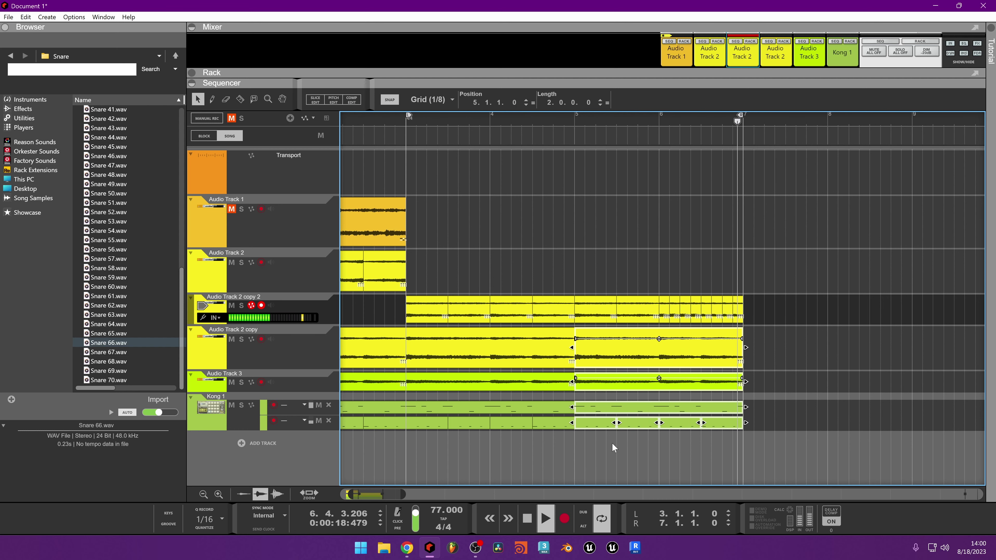
{"action": "scroll", "coordinate": [605, 443], "scroll_direction": "down", "scroll_amount": 2}
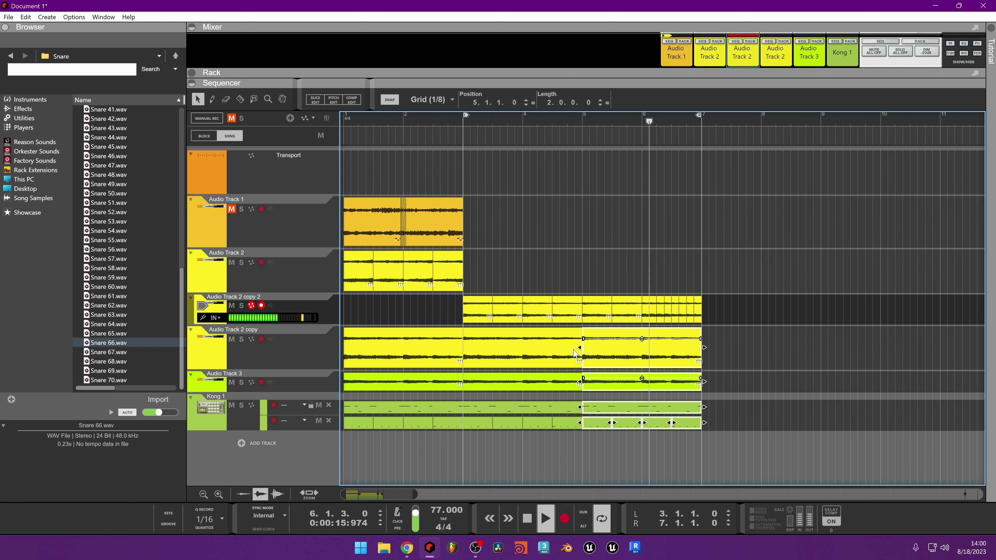
{"action": "key", "text": "space"}
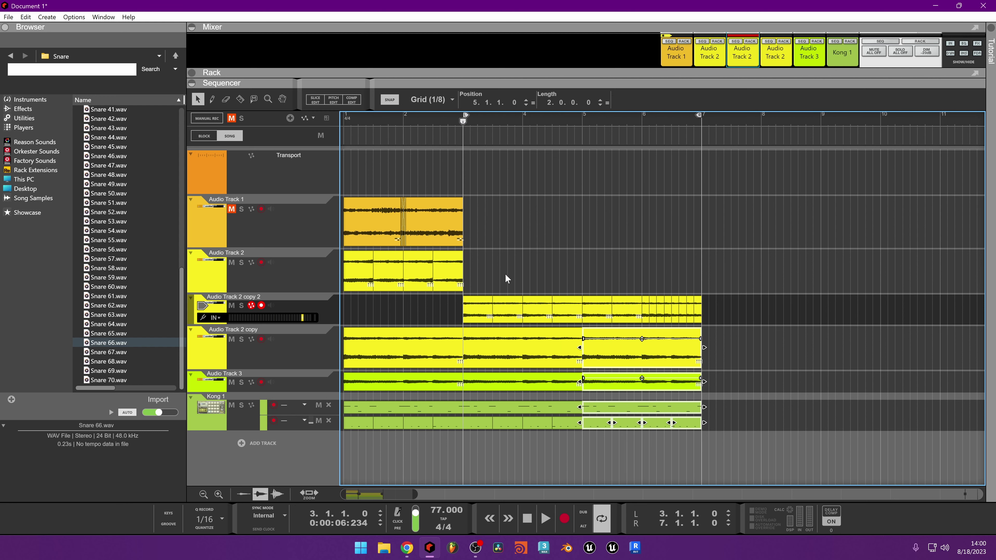
Split the Audio Track 2 copy and Audio Track 3 clips at bar 4
{"action": "left_click", "coordinate": [539, 310]}
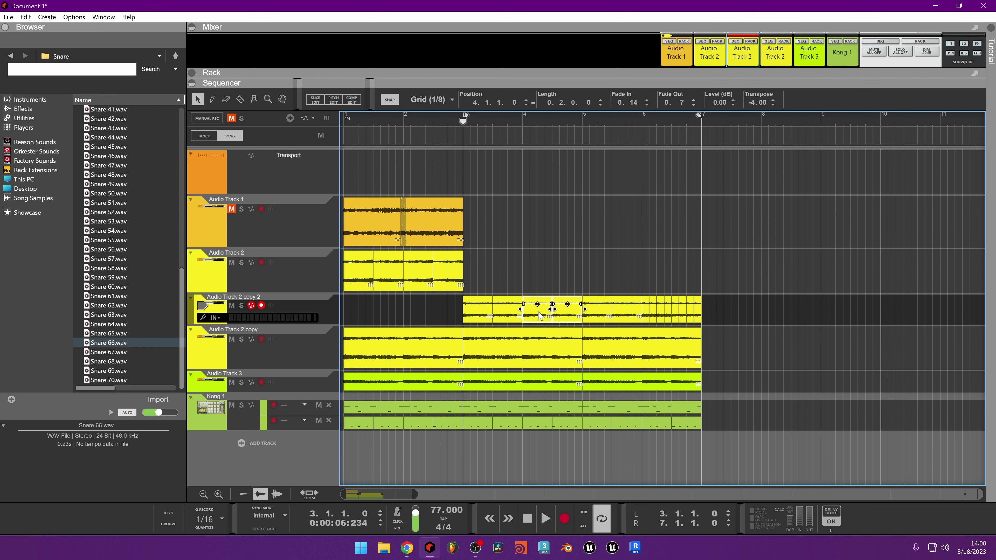
{"action": "left_click", "coordinate": [526, 341]}
{"action": "key", "text": "q"}
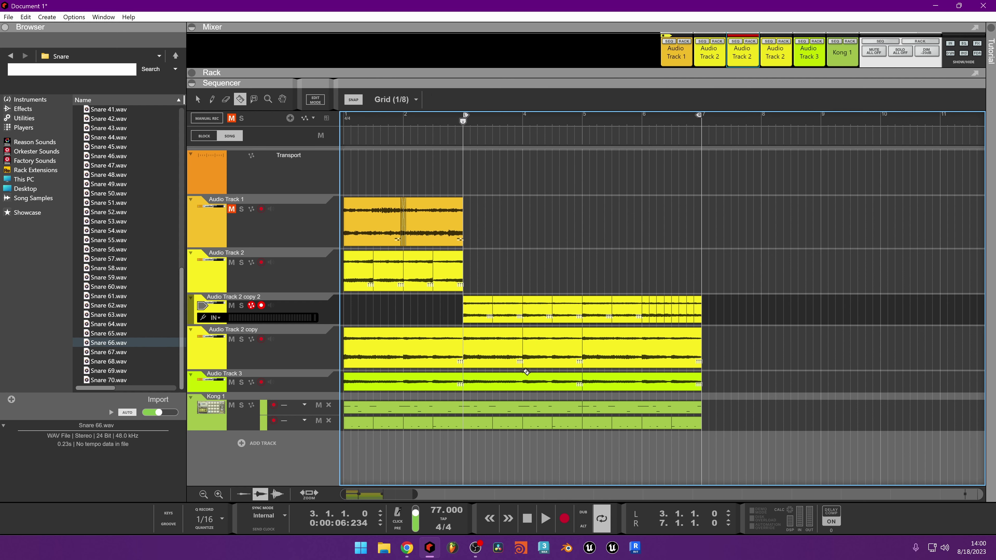
{"action": "left_click", "coordinate": [642, 342]}
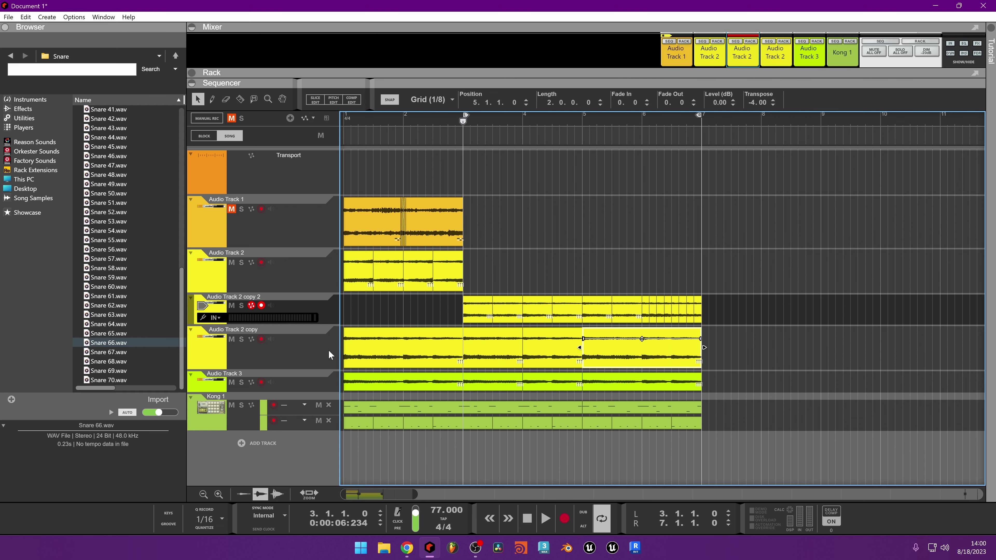
Delete the Audio Track 2 copy track
{"action": "left_click", "coordinate": [238, 349]}
{"action": "key", "text": "Delete"}
{"action": "key", "text": "Return"}
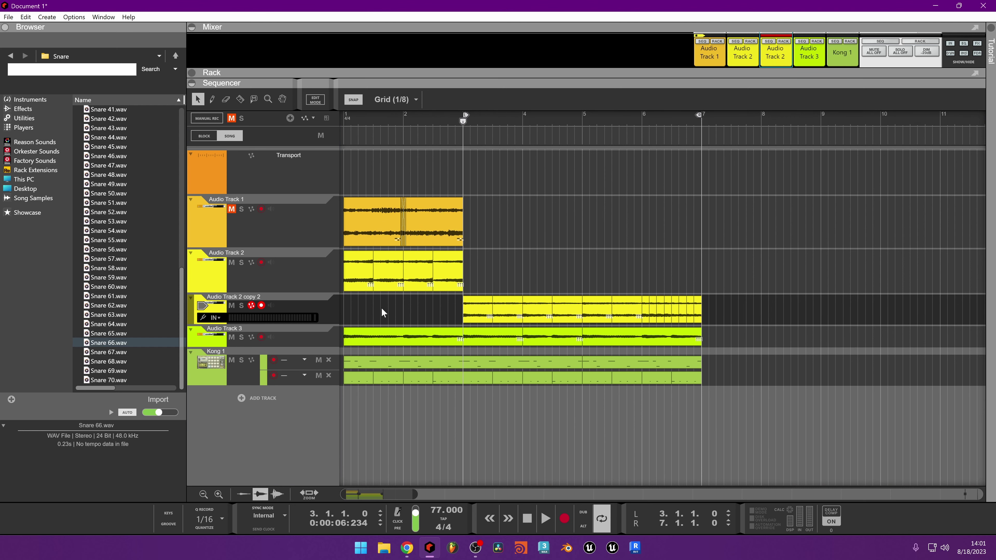
Split the remaining Audio Track 3 clips into one-bar pieces and swap each adjacent pair of bars between 1 and 7
{"action": "key", "text": "r"}
{"action": "left_click", "coordinate": [406, 332]}
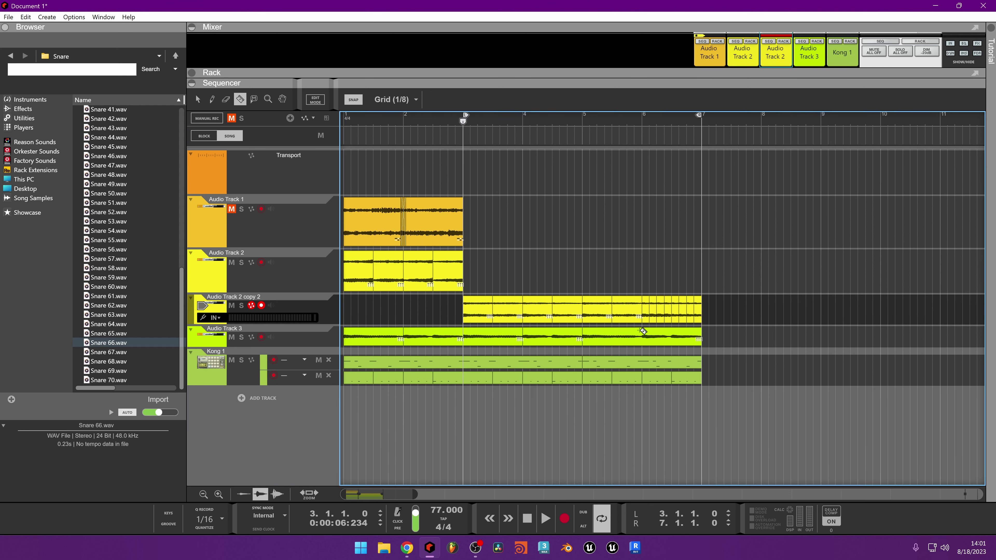
{"action": "left_click", "coordinate": [382, 344]}
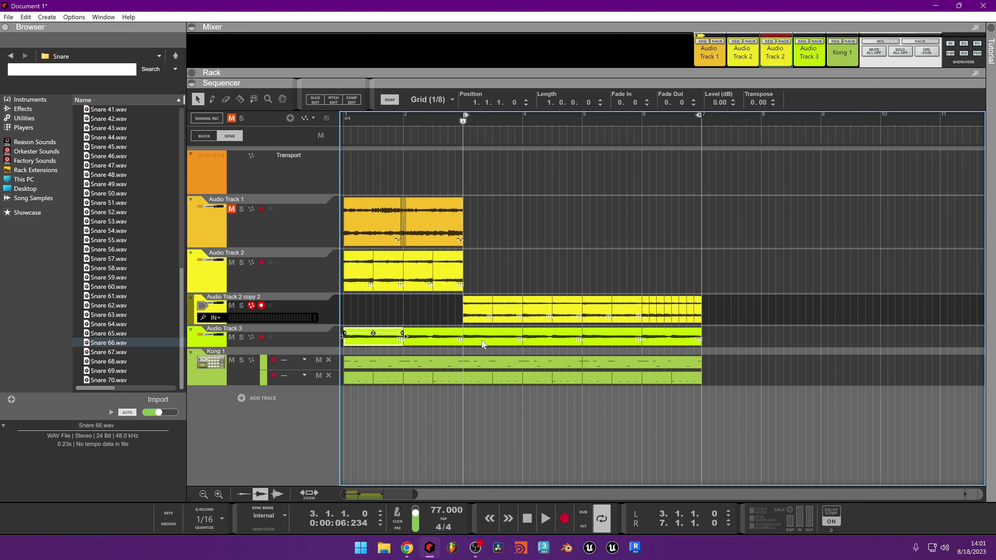
{"action": "left_click_drag", "start_coordinate": [361, 334], "coordinate": [474, 334]}
{"action": "left_click_drag", "start_coordinate": [845, 337], "coordinate": [363, 339]}
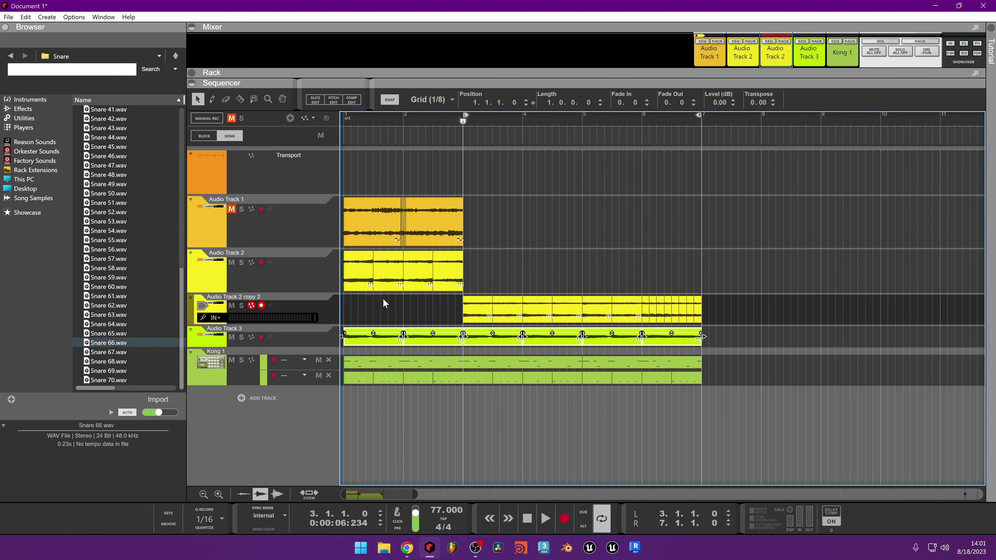
Try shifting the 1.1.1 and 2.1.1 clips on Audio Track 2 one bar ahead, and undo the move
{"action": "left_click", "coordinate": [372, 271]}
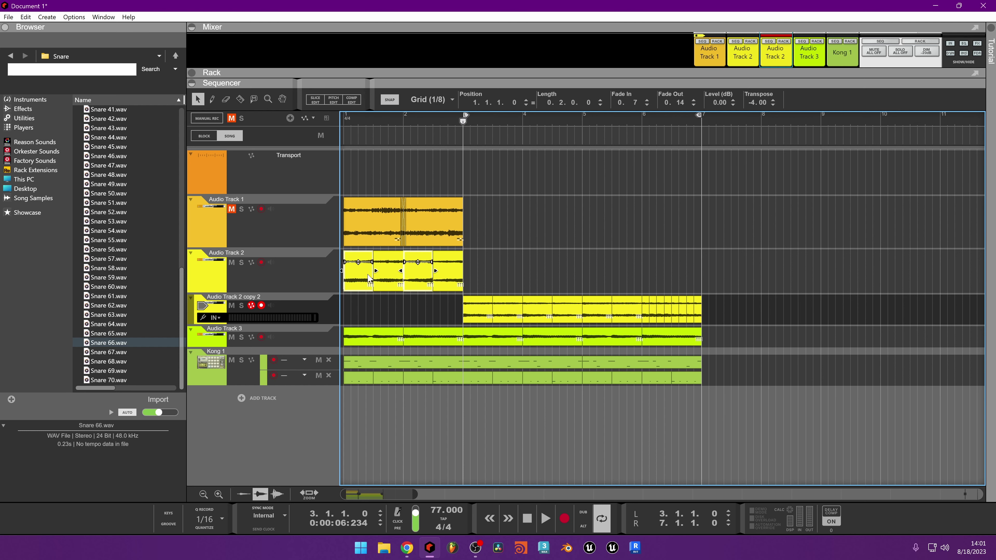
{"action": "left_click_drag", "start_coordinate": [369, 276], "coordinate": [416, 276]}
{"action": "left_click", "coordinate": [516, 263]}
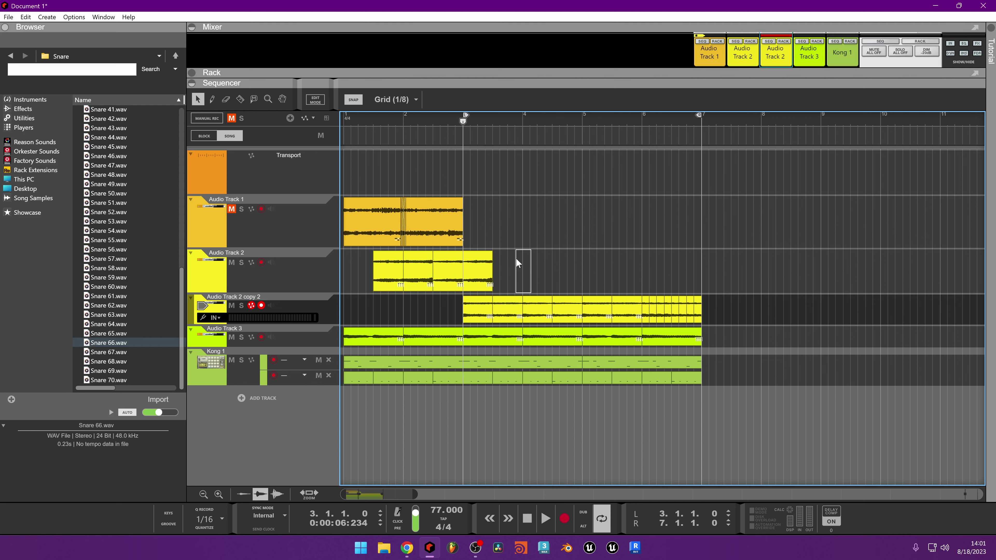
{"action": "key", "text": "ctrl+z"}
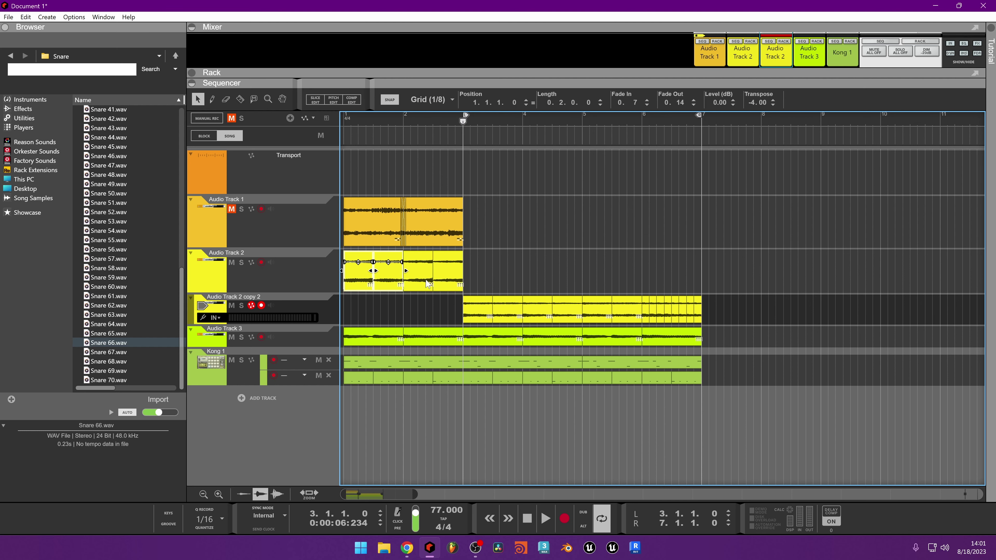
Swap the bar 1 and bar 2 clips on Audio Track 2 and play the arrangement from the start
{"action": "left_click_drag", "start_coordinate": [365, 283], "coordinate": [481, 270]}
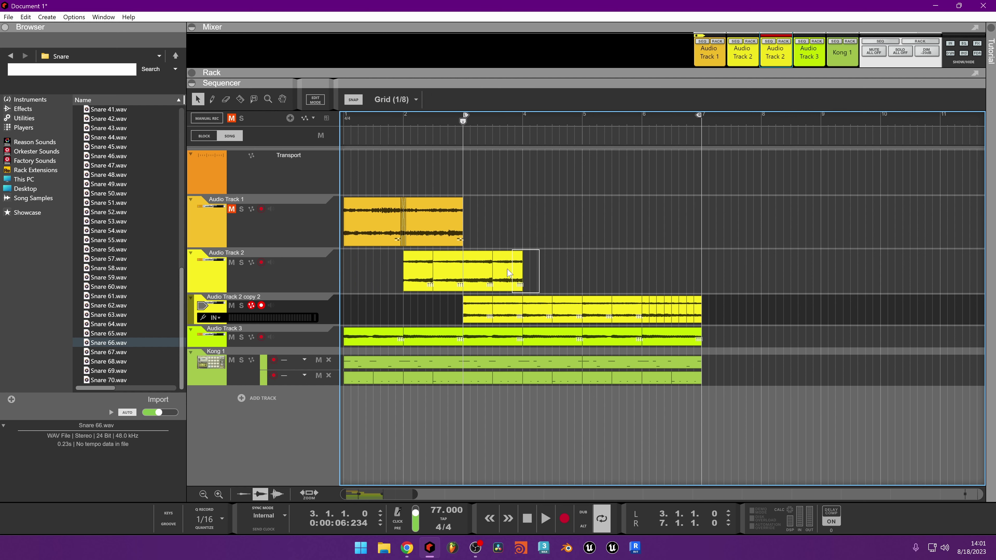
{"action": "left_click_drag", "start_coordinate": [421, 271], "coordinate": [360, 251]}
{"action": "left_click", "coordinate": [345, 120]}
{"action": "key", "text": "space"}
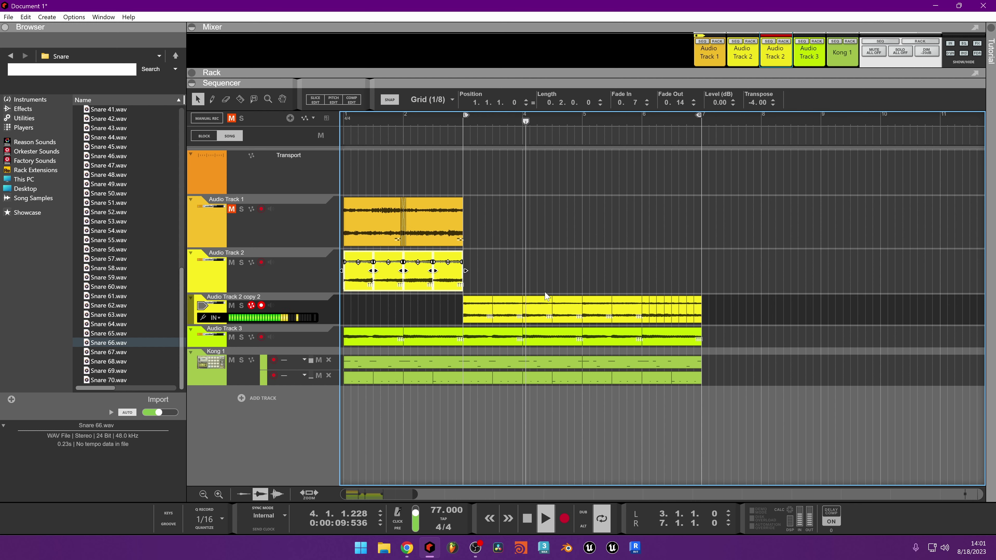
{"action": "key", "text": "space"}
Swap the bar 3 clips with those of bar 4, and the bar 5 clips with those of bar 6, on Audio Track 2 copy 2
{"action": "left_click_drag", "start_coordinate": [488, 316], "coordinate": [730, 310]}
{"action": "left_click_drag", "start_coordinate": [538, 314], "coordinate": [478, 326]}
{"action": "left_click", "coordinate": [720, 315]}
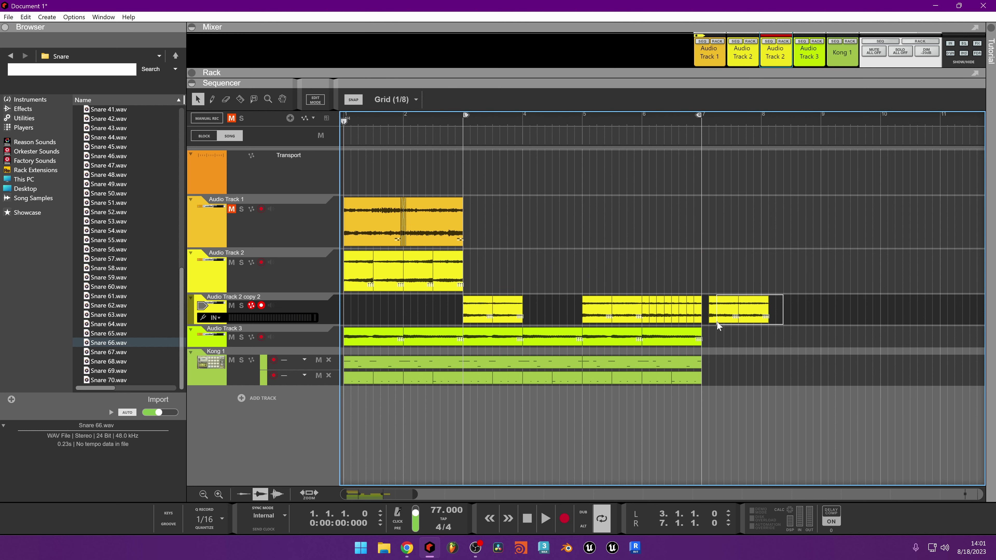
{"action": "left_click_drag", "start_coordinate": [720, 316], "coordinate": [547, 323]}
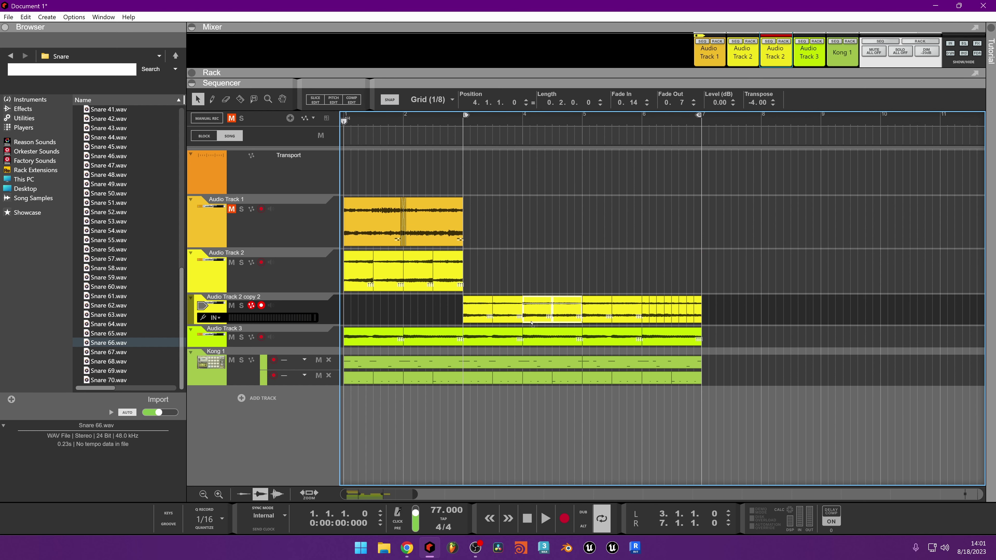
{"action": "left_click_drag", "start_coordinate": [623, 296], "coordinate": [646, 316]}
{"action": "left_click_drag", "start_coordinate": [646, 316], "coordinate": [581, 322]}
Play the rearranged loop between bars 3 and 7
{"action": "left_click", "coordinate": [575, 122]}
{"action": "key", "text": "space"}
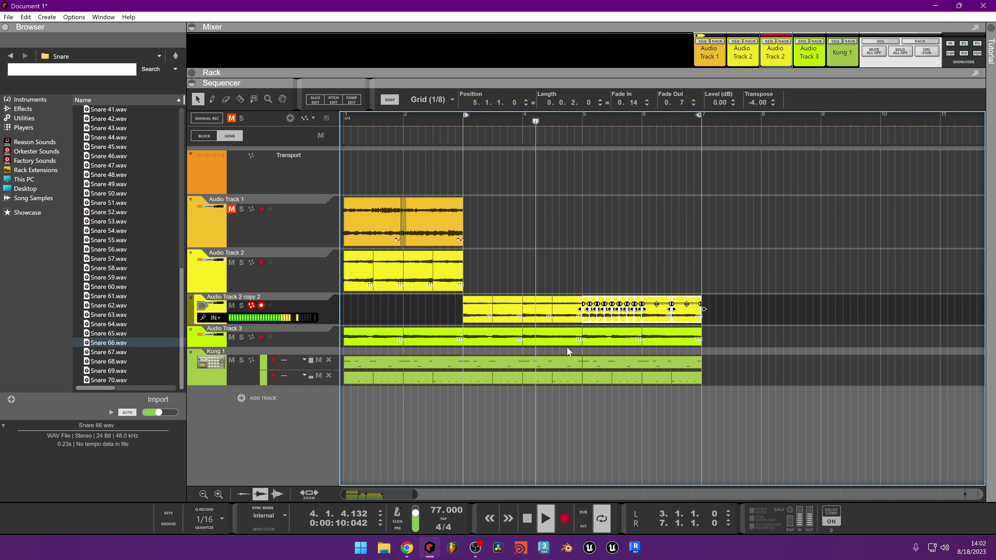
{"action": "scroll", "coordinate": [637, 402], "scroll_direction": "down", "scroll_amount": 1}
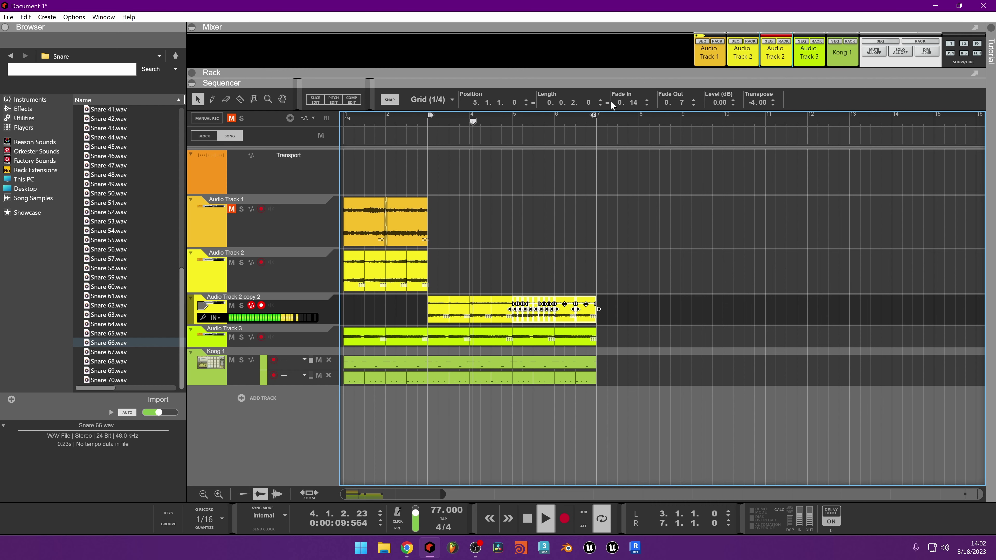
Open the Kong 1 drum clips for note editing and select all three clips from bar 1 to bar 7
{"action": "double_click", "coordinate": [413, 378]}
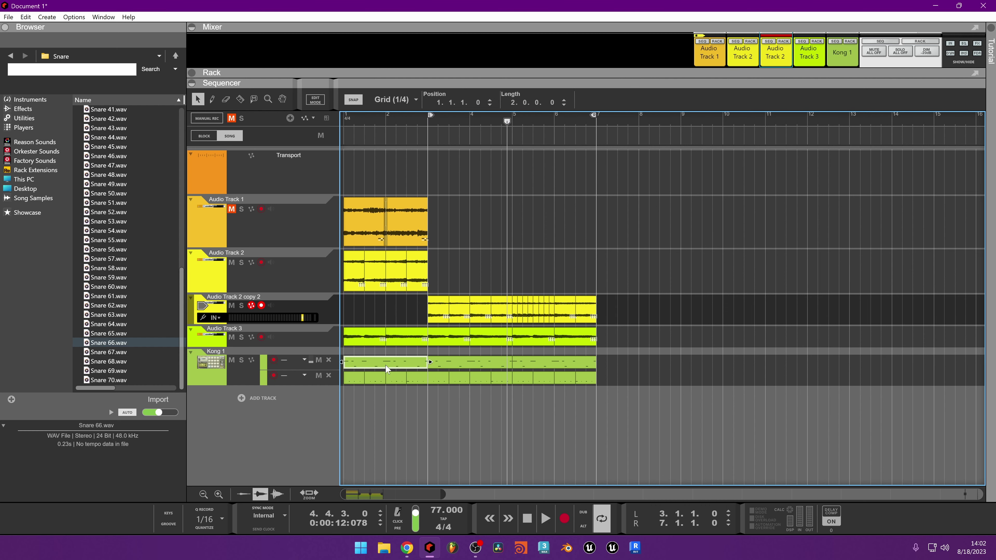
{"action": "scroll", "coordinate": [405, 366], "scroll_direction": "down", "scroll_amount": 2}
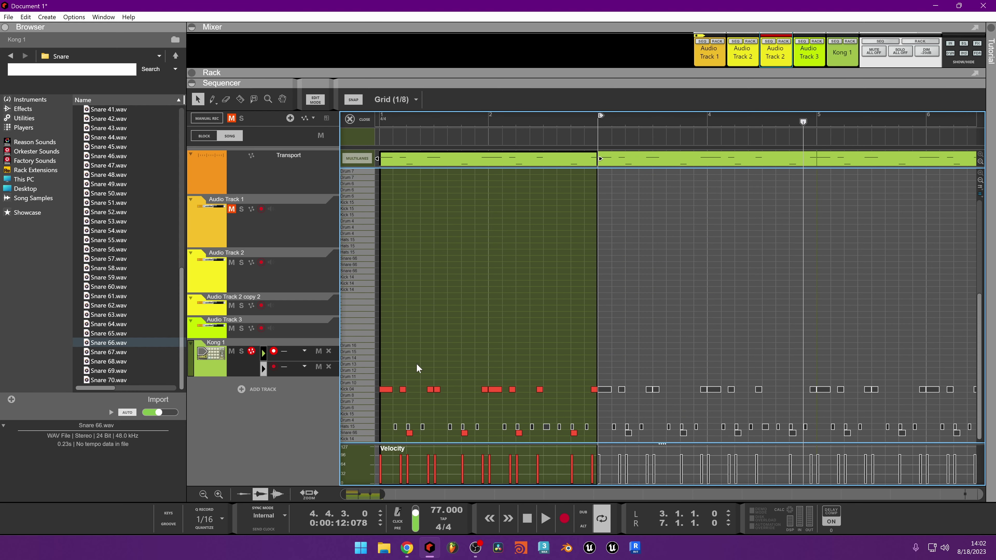
{"action": "scroll", "coordinate": [417, 363], "scroll_direction": "down", "scroll_amount": 4}
{"action": "left_click", "coordinate": [628, 167]}
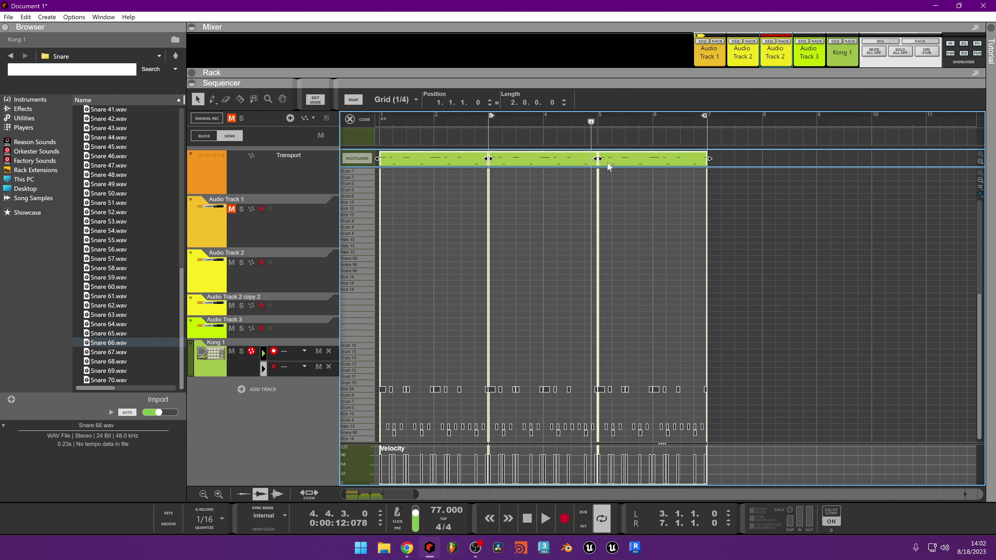
{"action": "scroll", "coordinate": [623, 184], "scroll_direction": "down", "scroll_amount": 3}
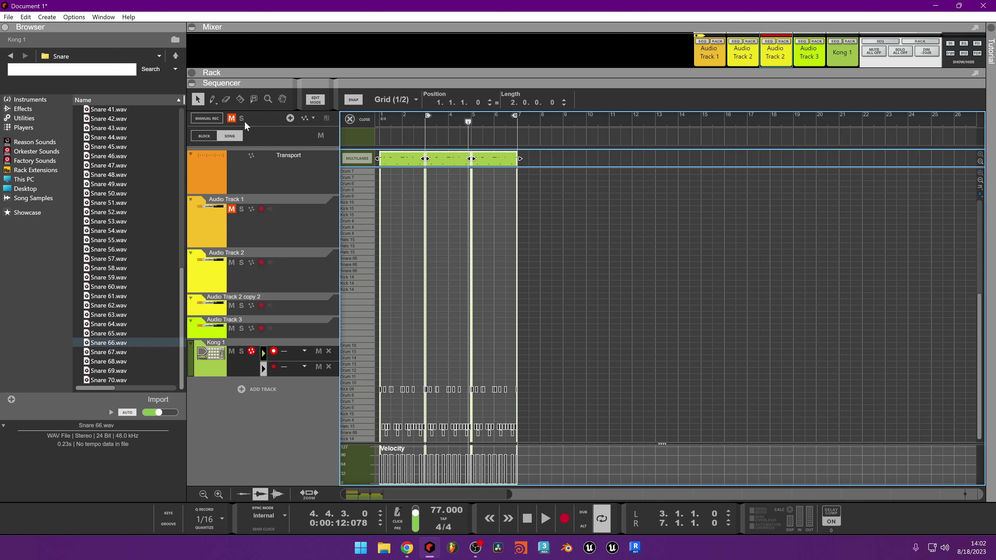
Clear the mutes on all tracks and play the loop
{"action": "left_click", "coordinate": [232, 118]}
{"action": "key", "text": "space"}
{"action": "left_click_drag", "start_coordinate": [429, 118], "coordinate": [374, 125]}
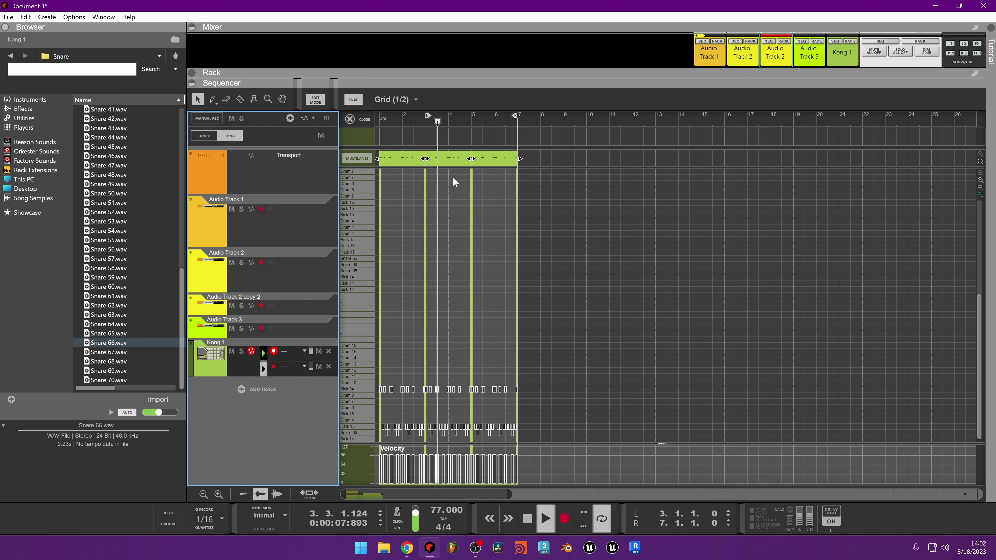
Close the Kong note editing, copy both Audio Track 1 clips from bar 1 to bar 3, and duplicate them up to bar 7
{"action": "left_click", "coordinate": [350, 119]}
{"action": "left_click", "coordinate": [354, 223]}
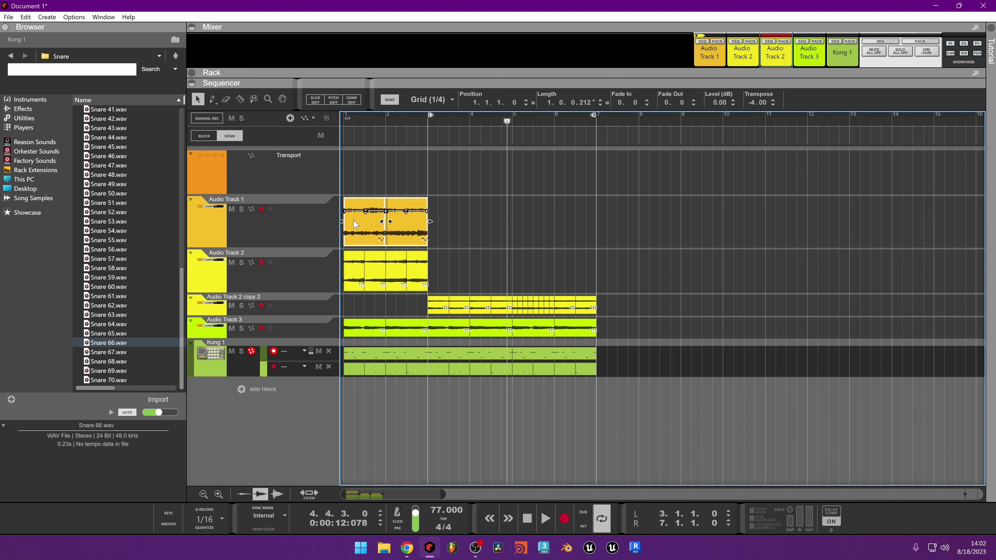
{"action": "left_click_drag", "start_coordinate": [364, 229], "coordinate": [446, 231]}
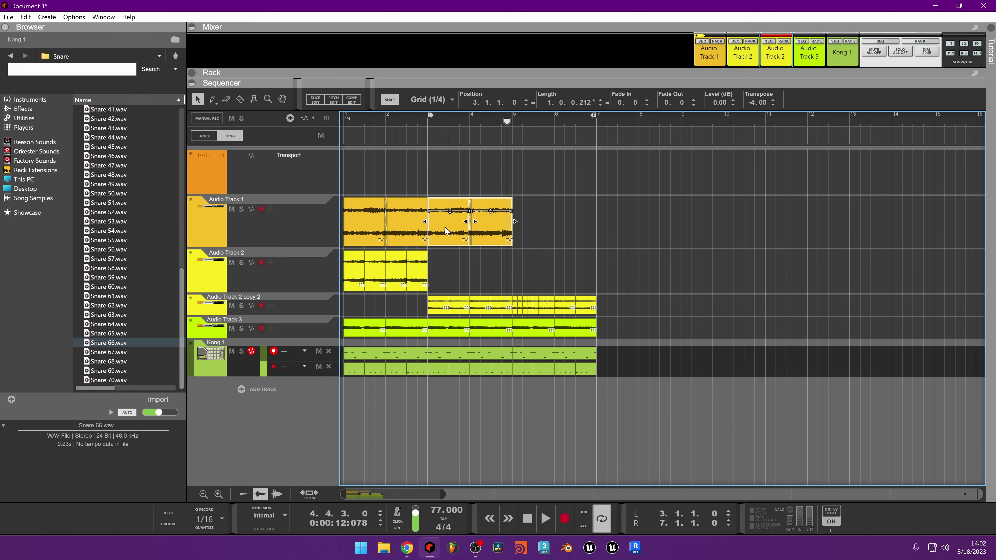
{"action": "right_click", "coordinate": [445, 229]}
{"action": "left_click", "coordinate": [472, 518]}
{"action": "key", "text": "ctrl+d"}
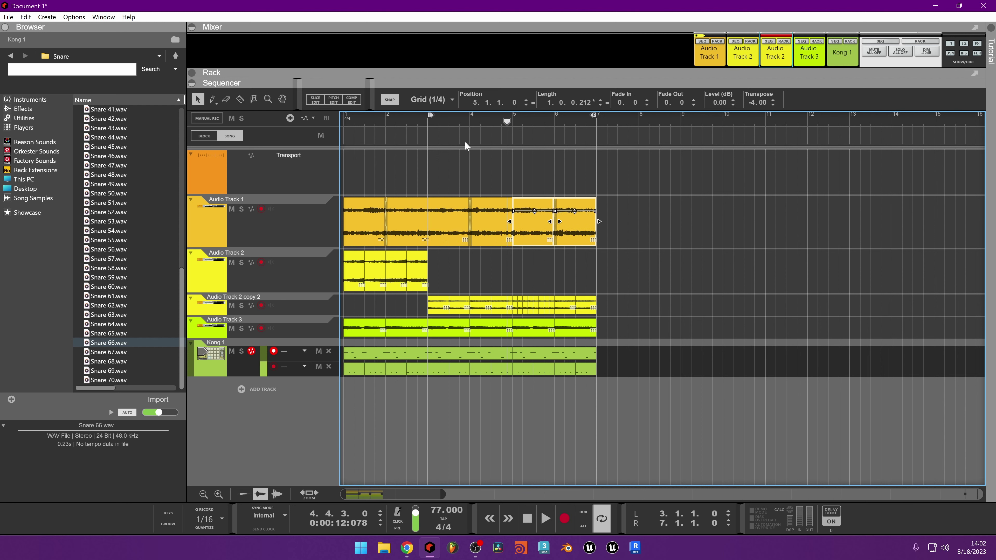
Play from bar 3 and lower the Audio Track 1 clips between bars 3 and 7 to -6.96 dB
{"action": "left_click", "coordinate": [427, 118]}
{"action": "key", "text": "space"}
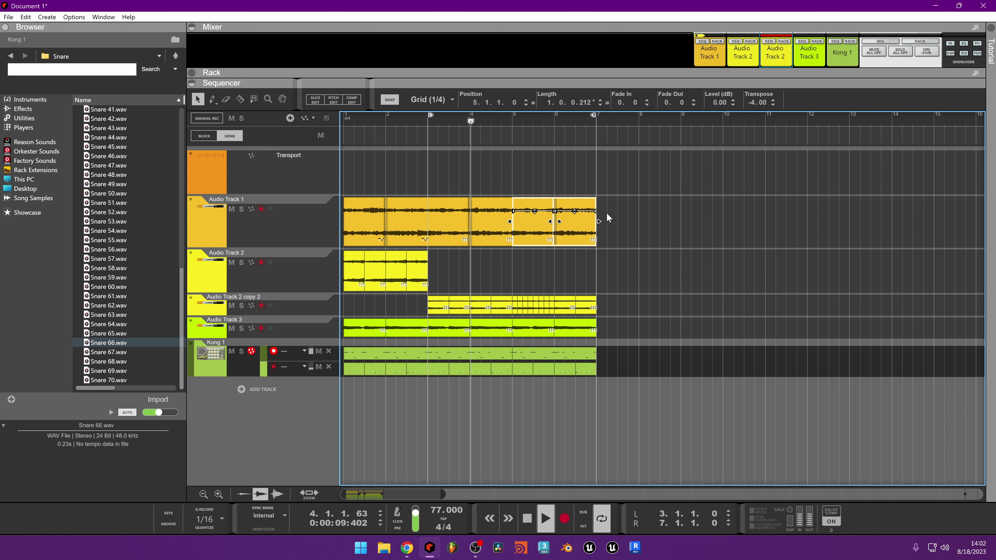
{"action": "left_click_drag", "start_coordinate": [604, 212], "coordinate": [429, 216]}
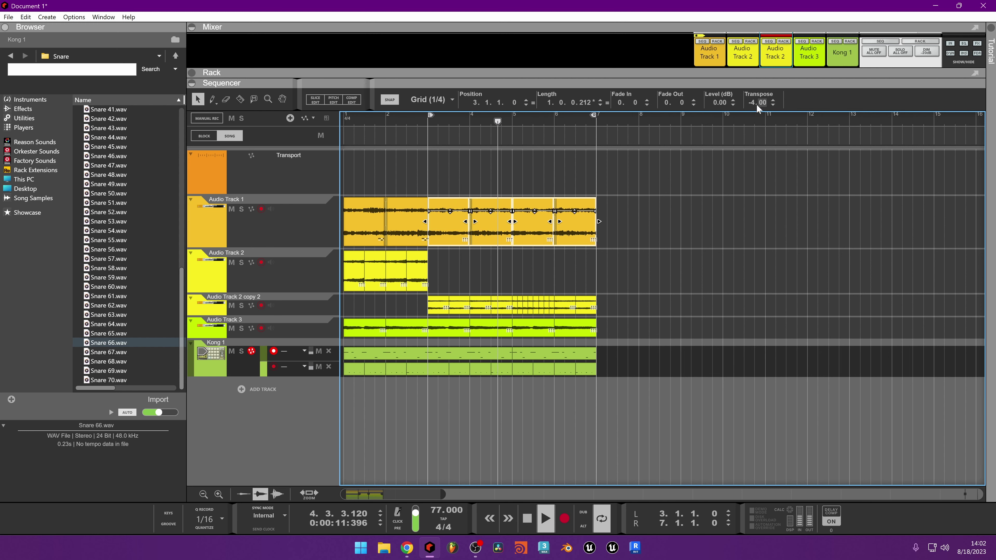
{"action": "left_click_drag", "start_coordinate": [718, 103], "coordinate": [686, 162]}
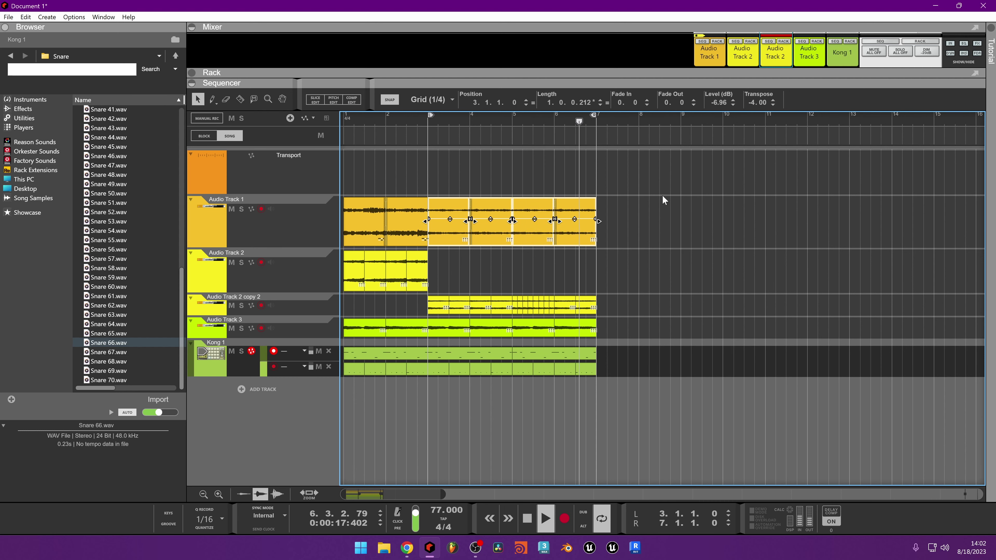
{"action": "key", "text": "space"}
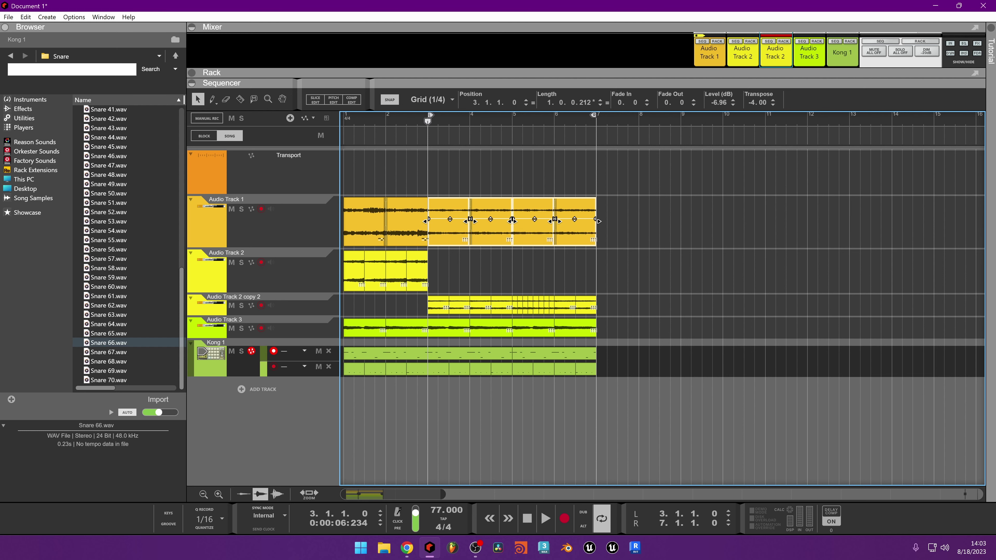
Set the loop range to run from bar 1 to bar 3 and play it
{"action": "key", "text": "alt+Tab"}
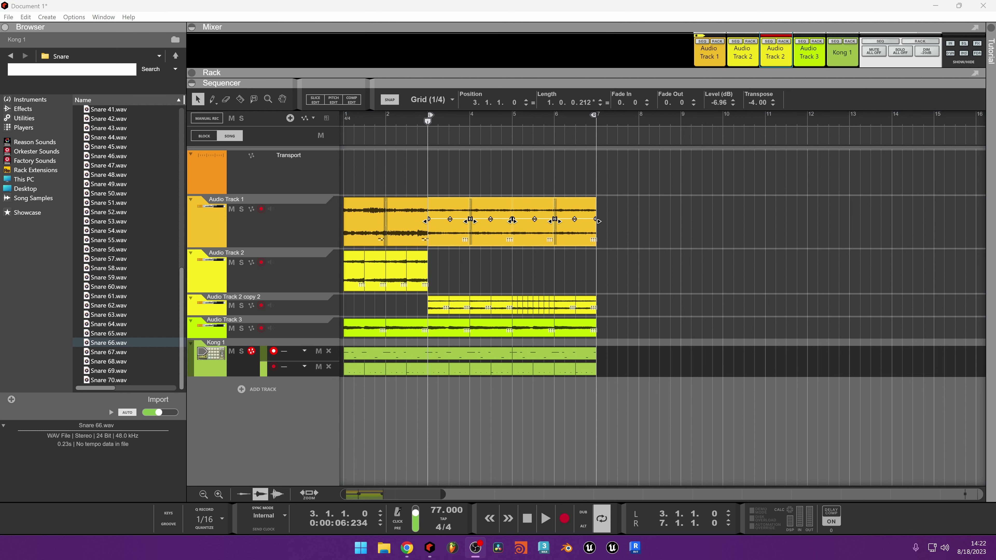
{"action": "left_click", "coordinate": [886, 223]}
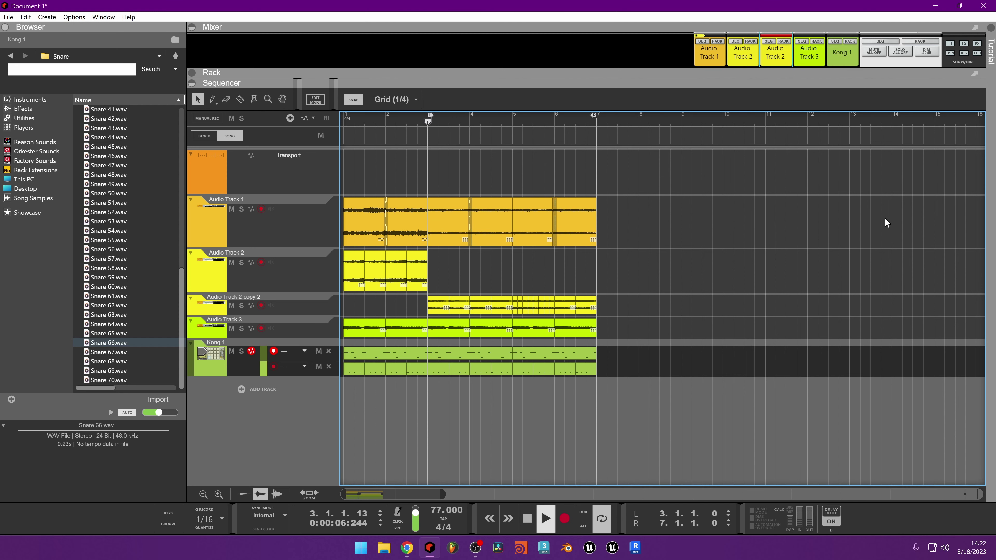
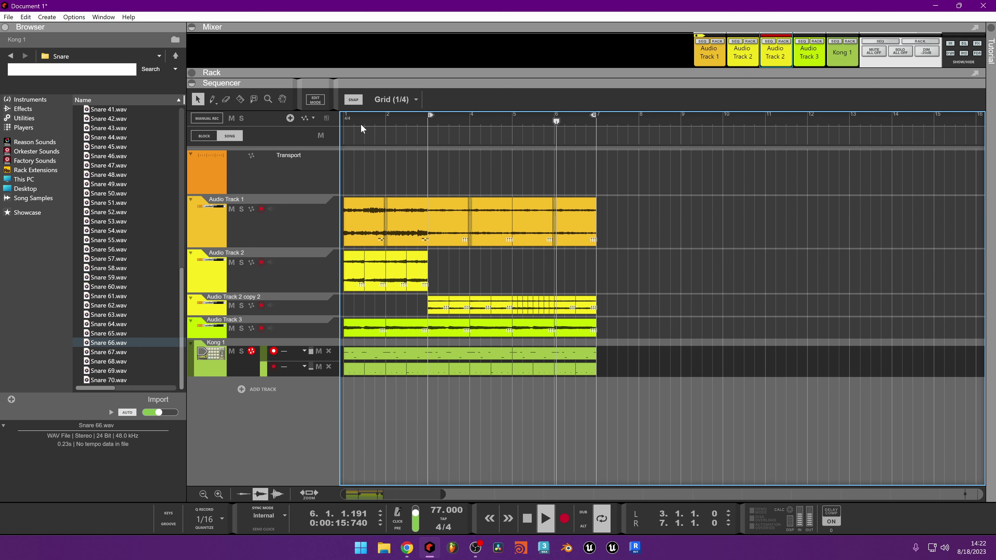
{"action": "left_click", "coordinate": [346, 118], "text": "alt"}
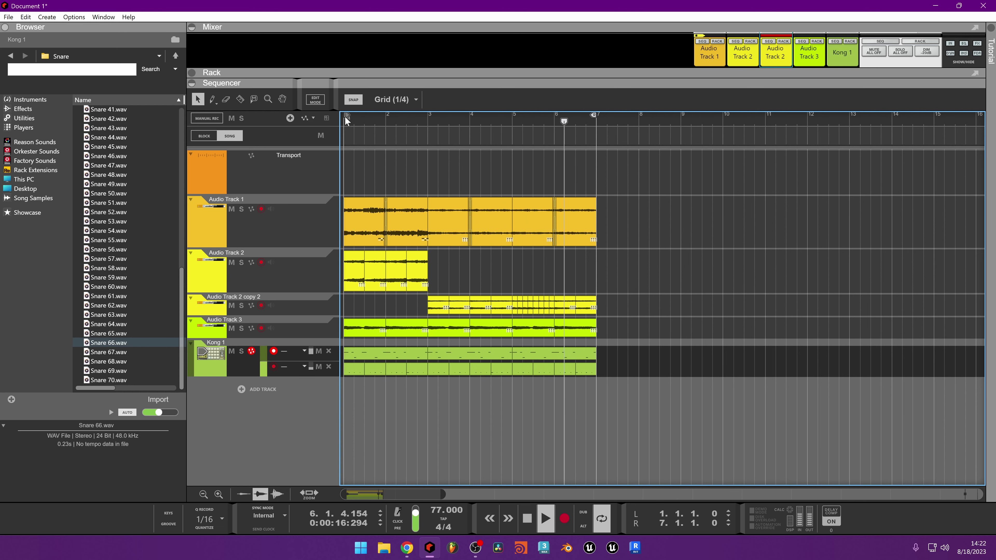
{"action": "left_click", "coordinate": [425, 116], "text": "alt"}
{"action": "key", "text": "space"}
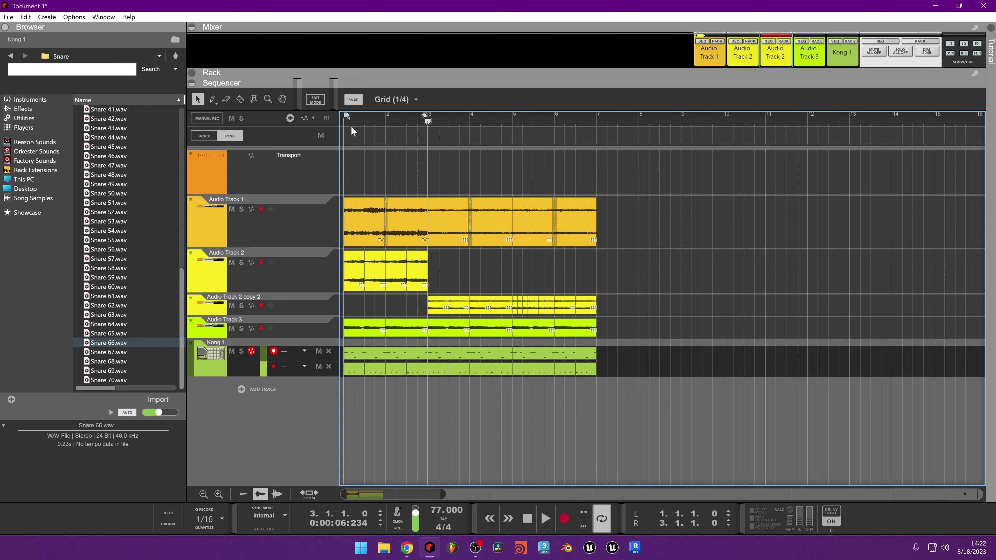
{"action": "key", "text": "space"}
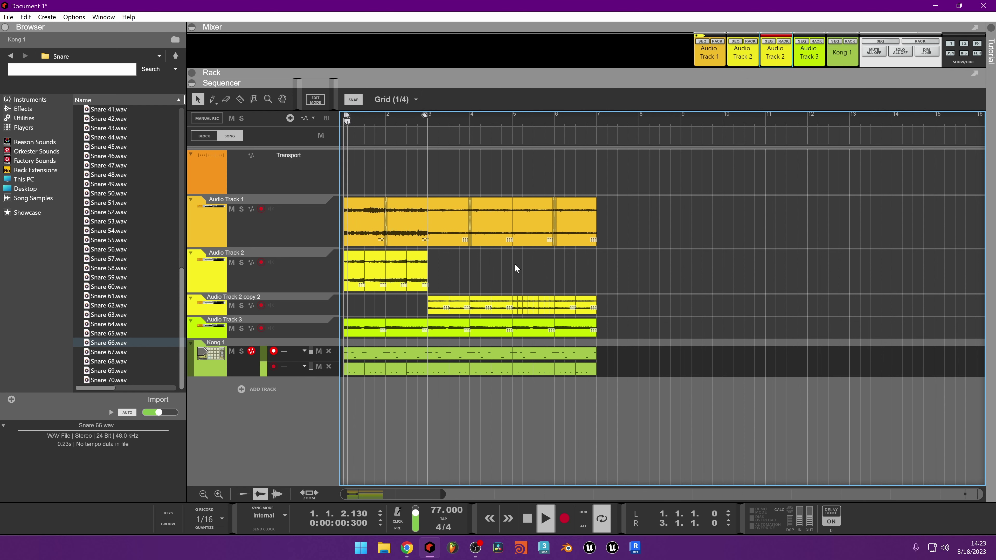
{"action": "key", "text": "space"}
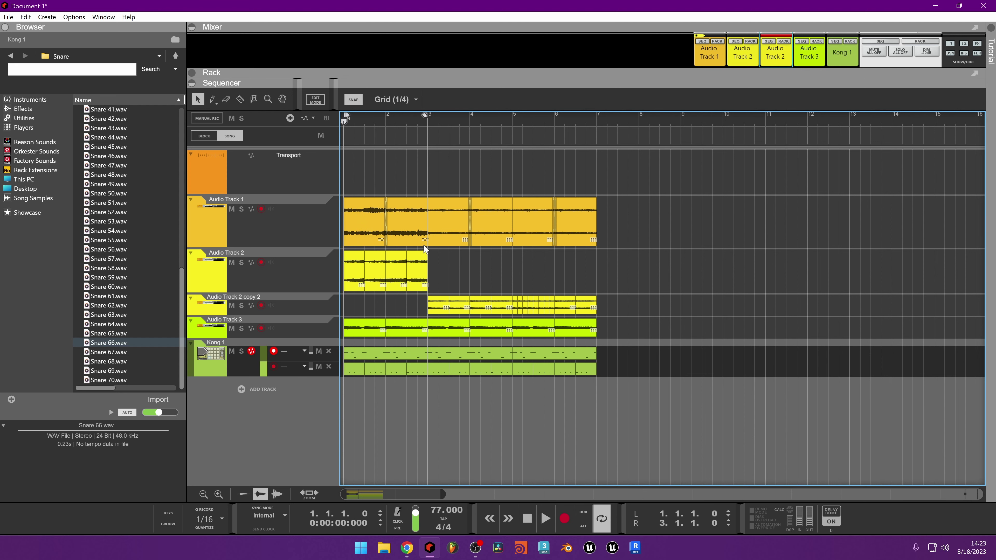
Split off the last beat of bar 2 on Audio Track 1 and copy it to bar 7
{"action": "left_click", "coordinate": [424, 235]}
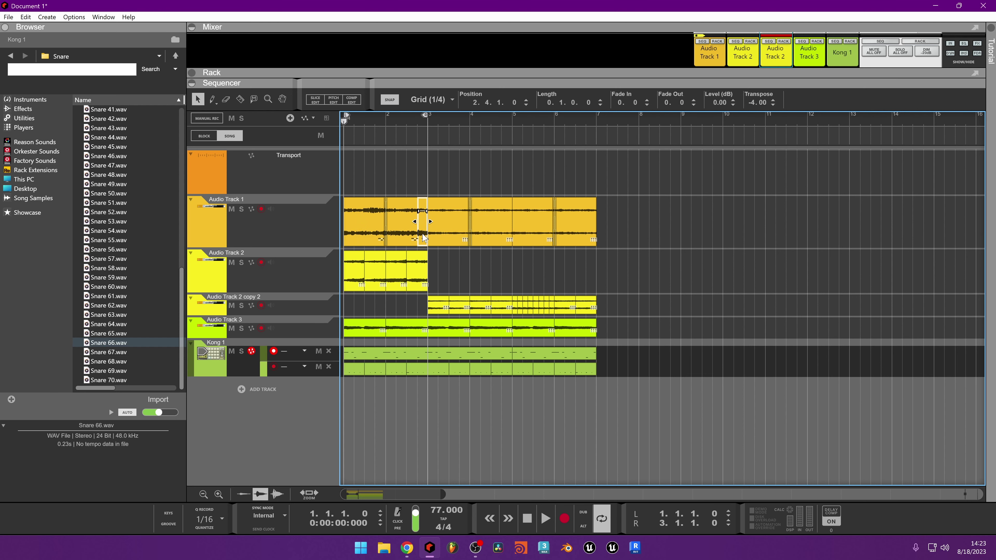
{"action": "left_click_drag", "start_coordinate": [584, 244], "coordinate": [606, 245]}
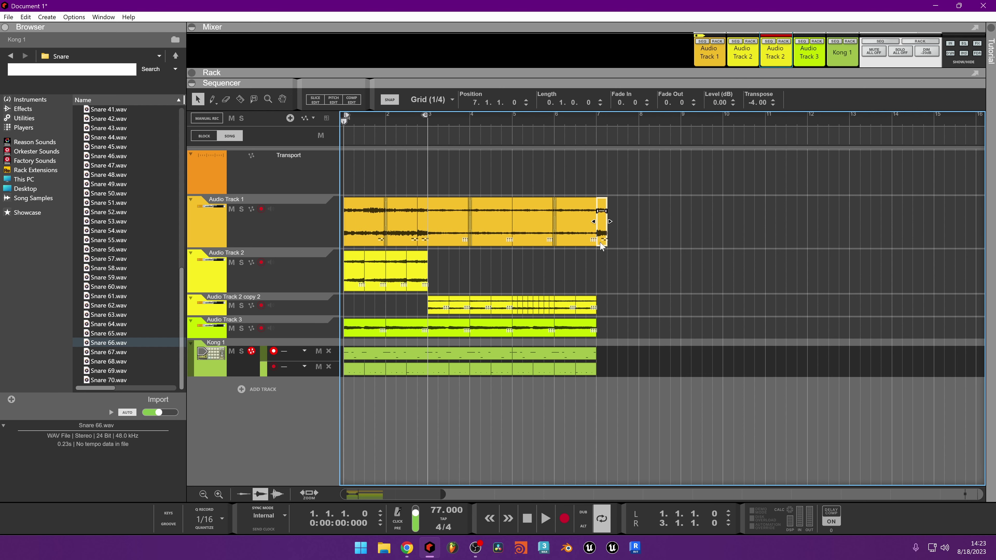
Add a new audio track and place it directly below Audio Track 1
{"action": "right_click", "coordinate": [245, 223]}
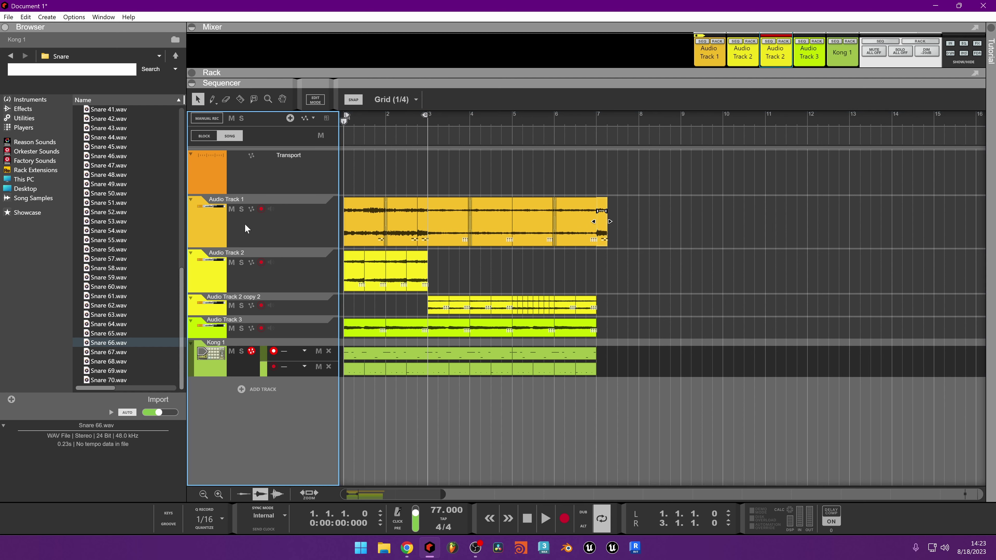
{"action": "left_click", "coordinate": [241, 389]}
{"action": "left_click", "coordinate": [259, 394]}
{"action": "left_click_drag", "start_coordinate": [277, 388], "coordinate": [198, 251]}
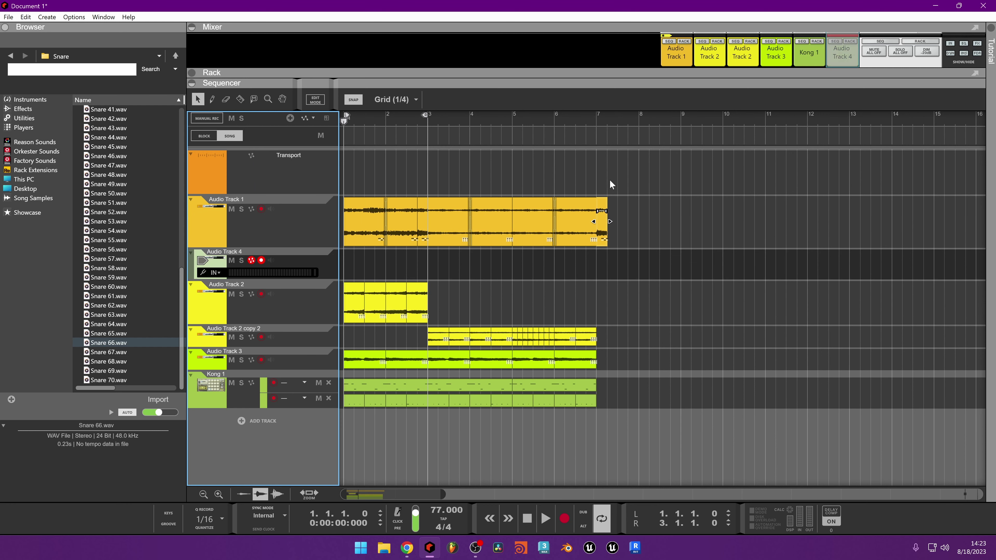
Move the copied one-beat clip to beat 4 of bar 6 on Audio Track 4 and play that section
{"action": "left_click_drag", "start_coordinate": [602, 232], "coordinate": [583, 269]}
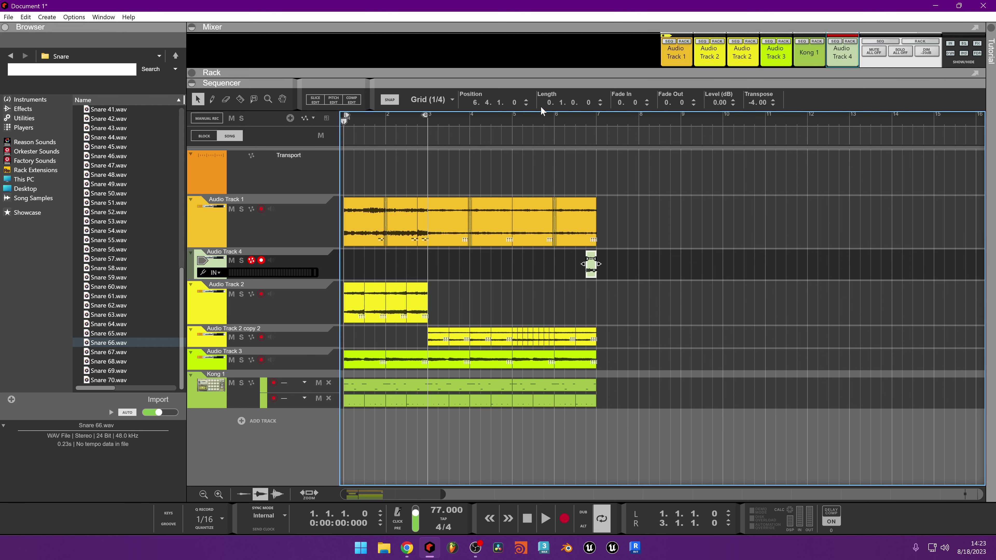
{"action": "left_click", "coordinate": [575, 120]}
{"action": "key", "text": "space"}
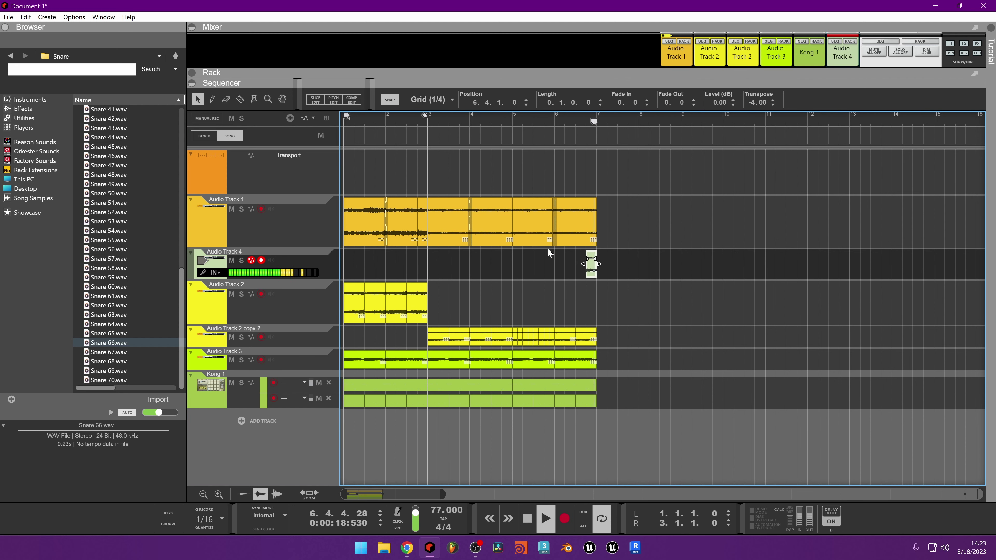
{"action": "key", "text": "space"}
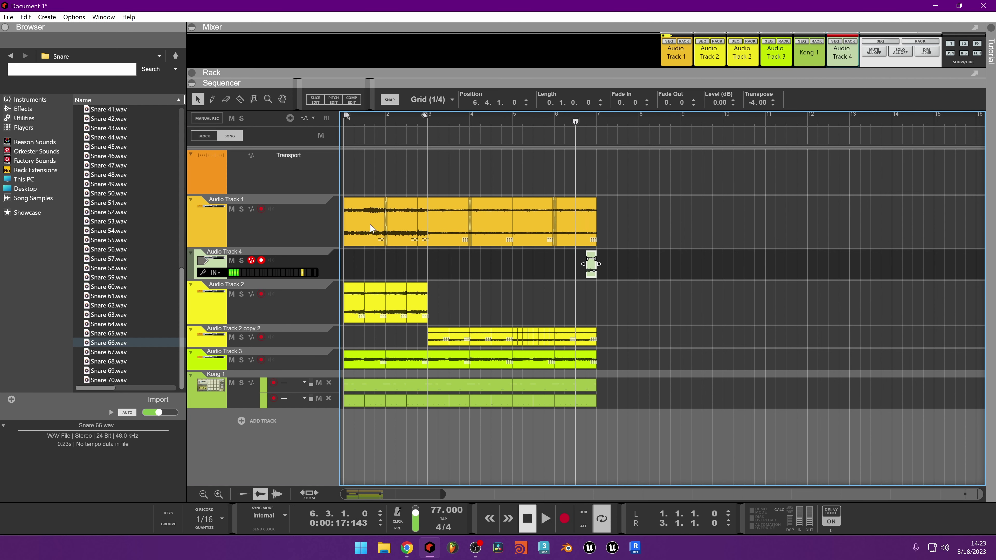
Split off the first beat of Audio Track 1, copy it to bar 3 on Audio Track 4, and audition it from bar 3
{"action": "left_click", "coordinate": [354, 210]}
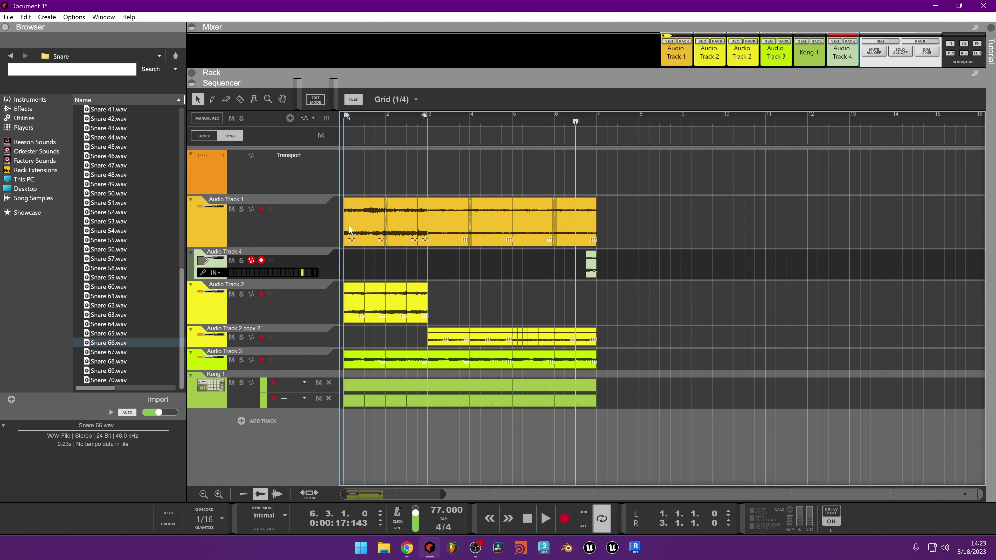
{"action": "left_click", "coordinate": [594, 270]}
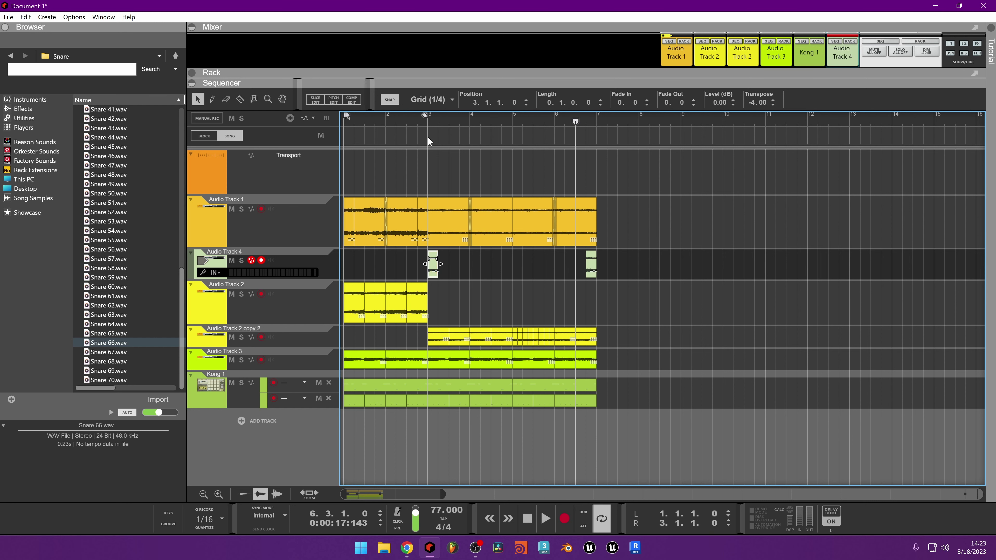
{"action": "left_click", "coordinate": [426, 121]}
{"action": "key", "text": "space"}
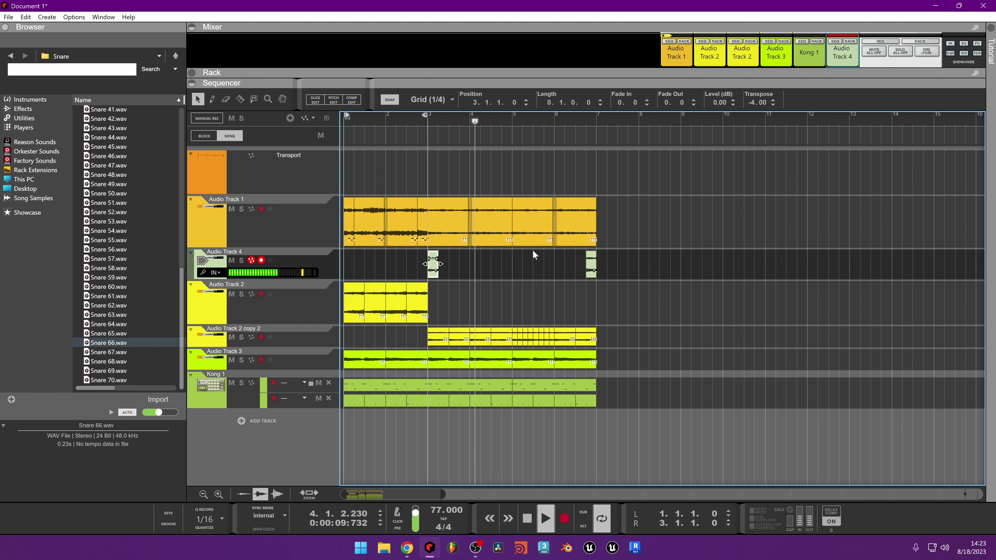
{"action": "key", "text": "space"}
{"action": "key", "text": "space"}
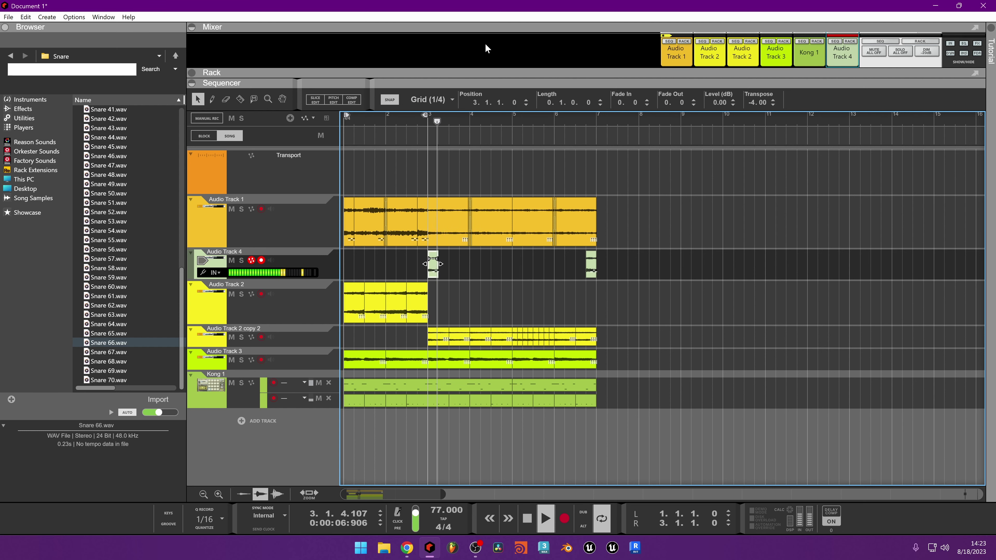
{"action": "key", "text": "space"}
{"action": "key", "text": "space"}
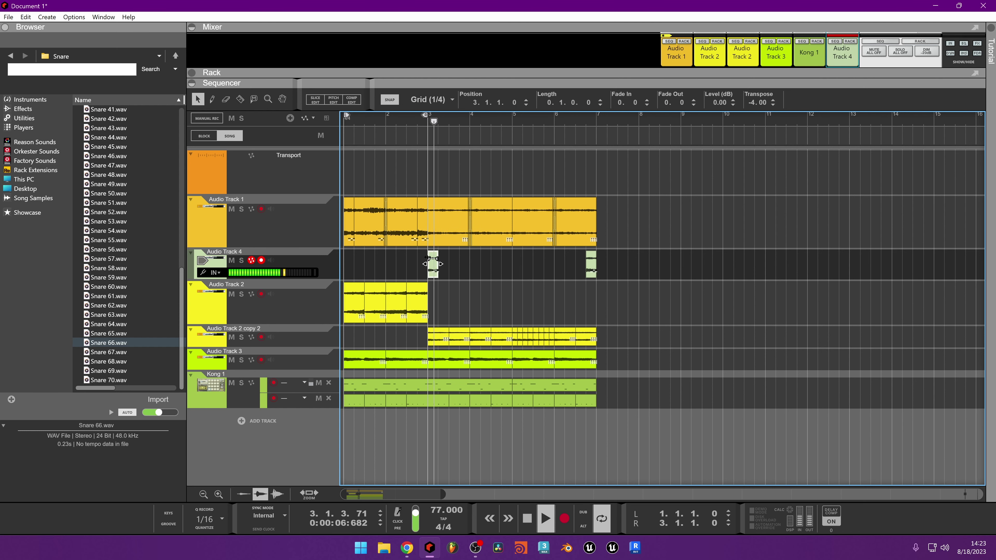
{"action": "key", "text": "space"}
{"action": "key", "text": "space"}
{"action": "key", "text": "space"}
Lower both one-beat clips on Audio Track 4 to -7.90 dB and audition them
{"action": "left_click_drag", "start_coordinate": [630, 249], "coordinate": [432, 277]}
{"action": "left_click", "coordinate": [443, 233]}
{"action": "left_click_drag", "start_coordinate": [583, 249], "coordinate": [409, 279]}
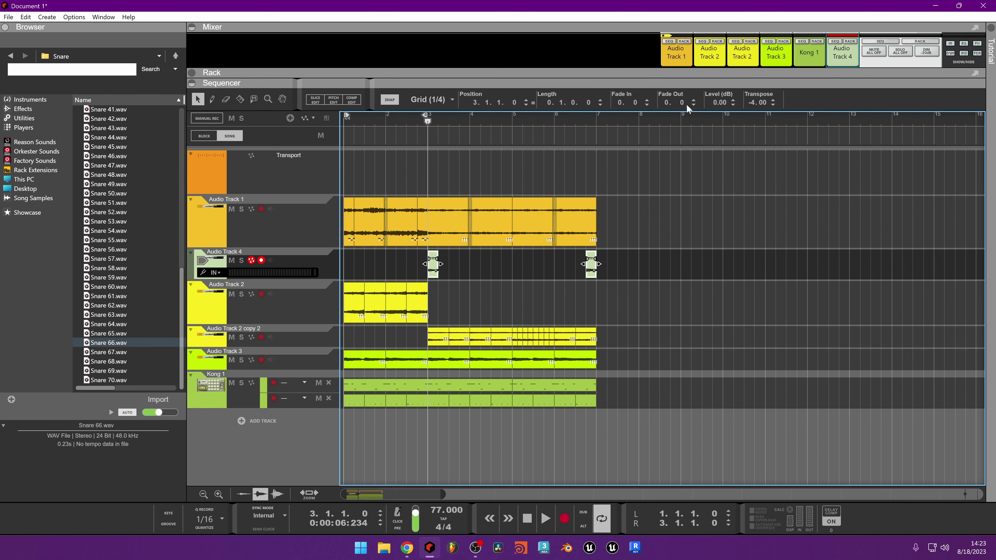
{"action": "left_click_drag", "start_coordinate": [711, 103], "coordinate": [715, 129]}
{"action": "key", "text": "space"}
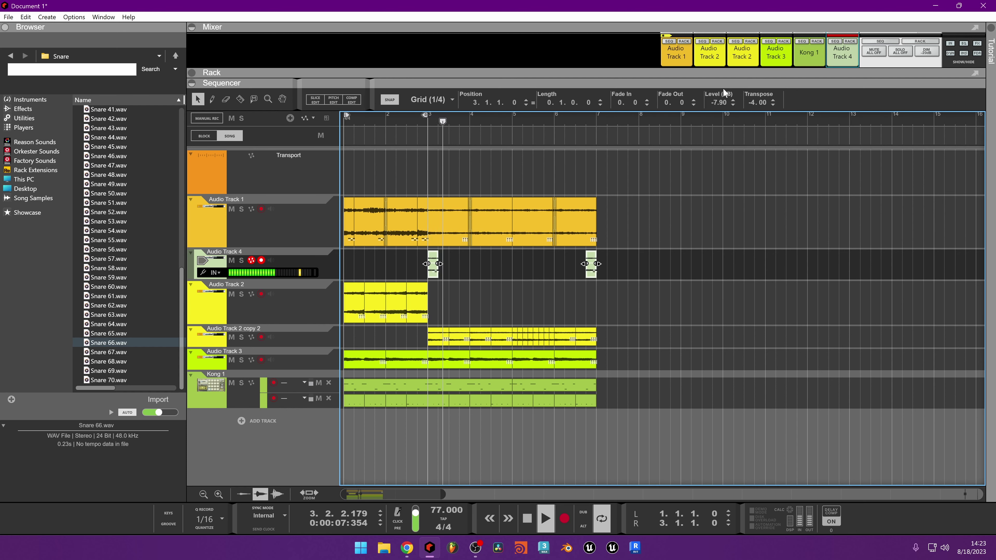
{"action": "left_click", "coordinate": [576, 122]}
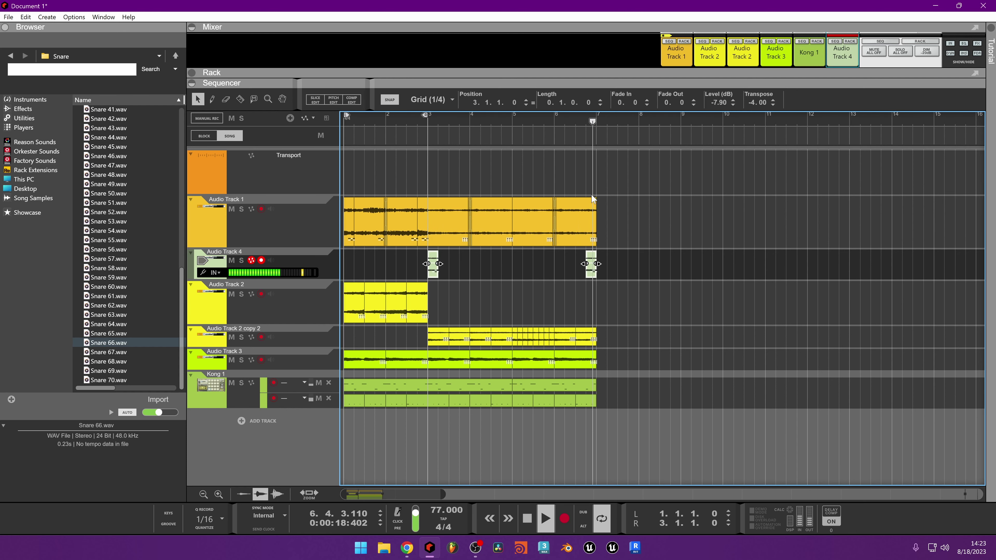
{"action": "key", "text": "space"}
Duplicate all clips between bars 3 and 7 to bar 7, and set every Audio Track 4 clip to -6.41 dB
{"action": "left_click_drag", "start_coordinate": [661, 196], "coordinate": [438, 407]}
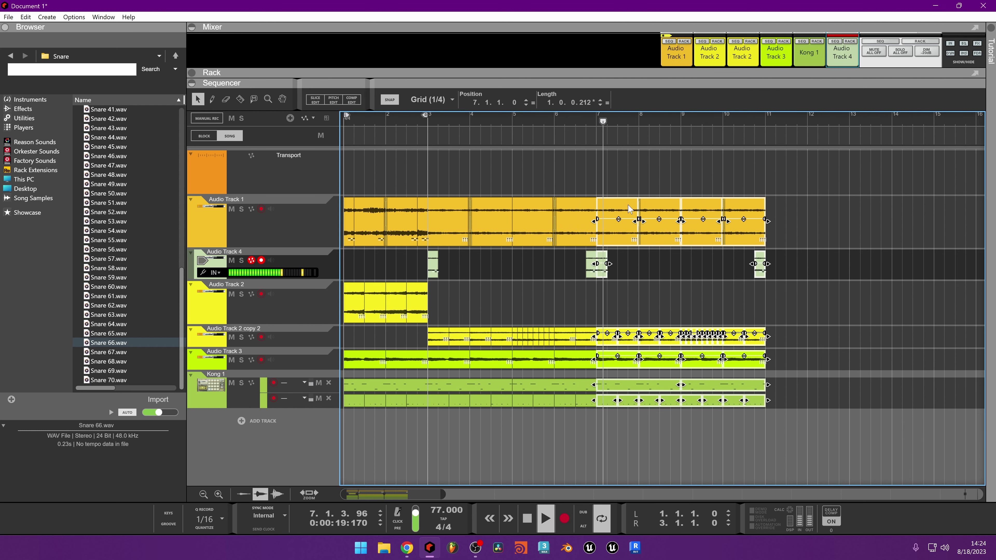
{"action": "left_click_drag", "start_coordinate": [814, 250], "coordinate": [409, 276]}
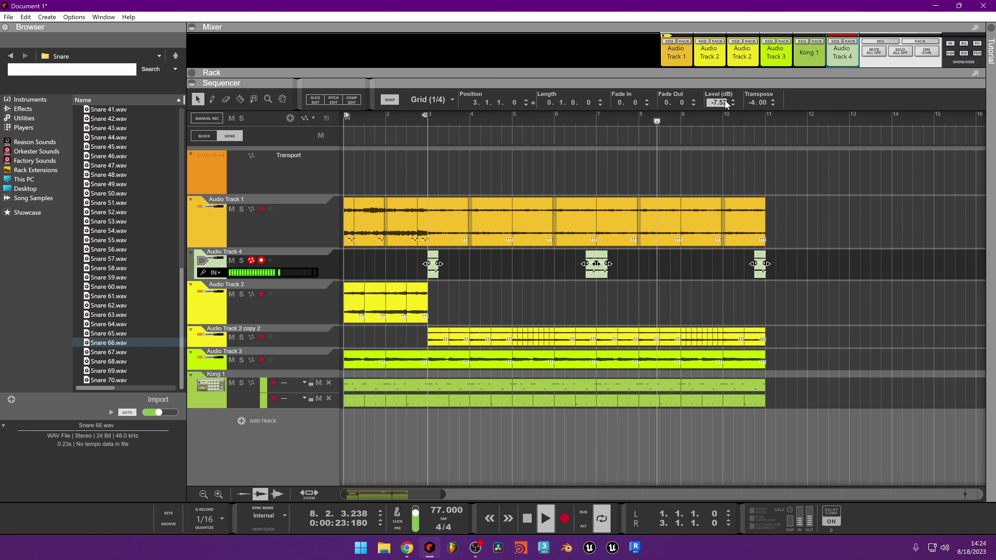
{"action": "left_click_drag", "start_coordinate": [724, 99], "coordinate": [724, 87]}
{"action": "left_click", "coordinate": [585, 122]}
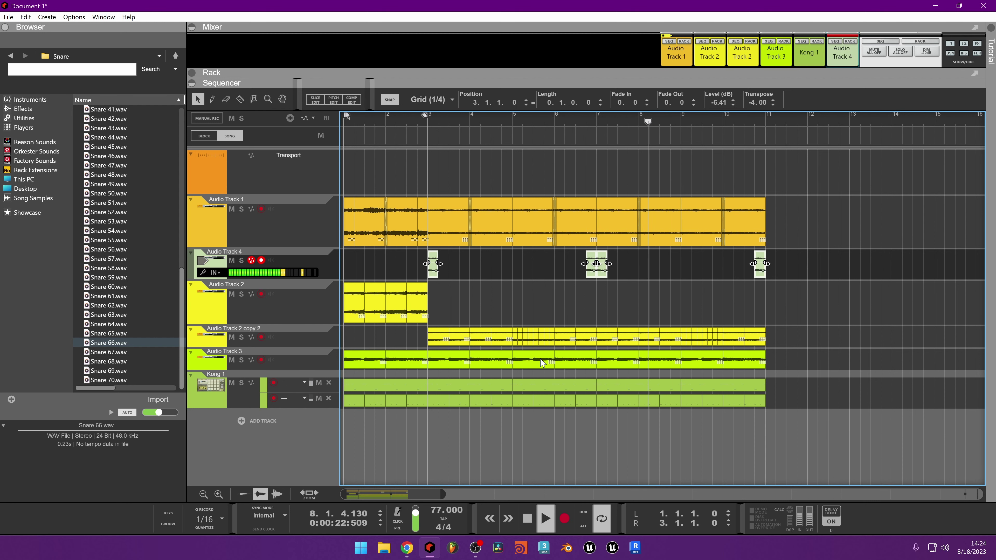
Lower the Audio Track 1 clips from bar 3 to bar 11 to -9.08 dB and extend the loop end to bar 11
{"action": "left_click_drag", "start_coordinate": [790, 222], "coordinate": [478, 218]}
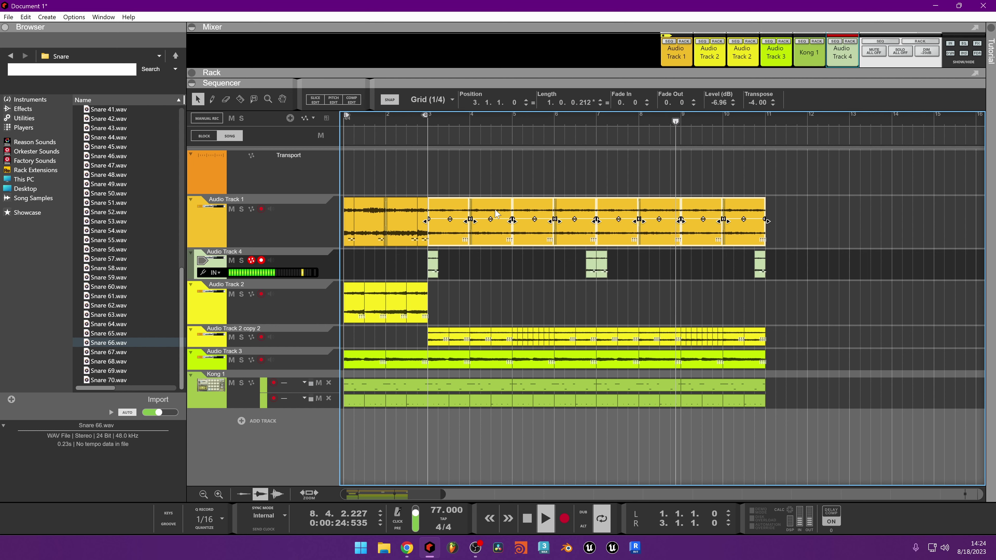
{"action": "left_click_drag", "start_coordinate": [719, 104], "coordinate": [716, 107]}
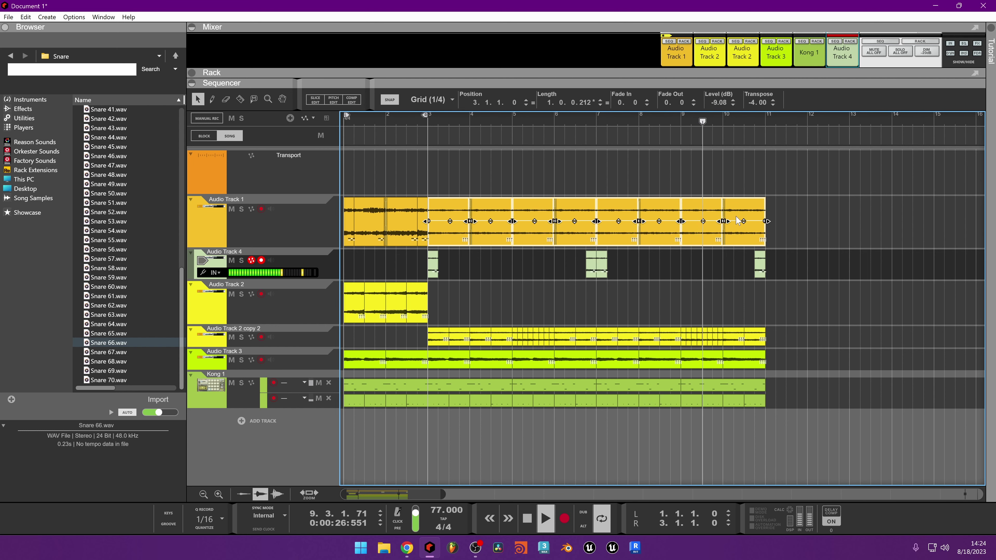
{"action": "left_click", "coordinate": [762, 118], "text": "alt"}
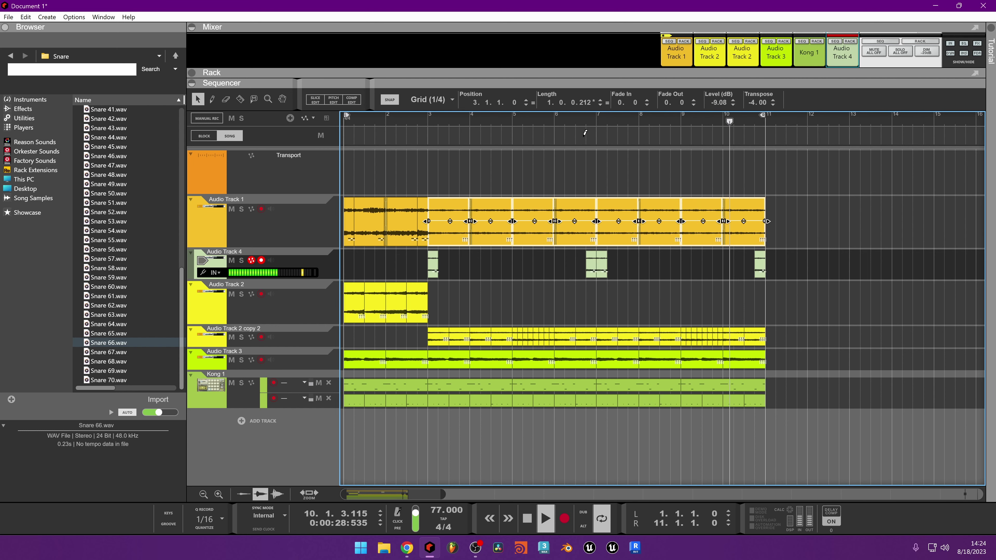
Move all clips from bar 3 onward to start at bar 5, and duplicate the bar 1 to 3 clips into bar 3
{"action": "left_click_drag", "start_coordinate": [817, 150], "coordinate": [439, 416]}
{"action": "left_click_drag", "start_coordinate": [455, 223], "coordinate": [537, 225]}
{"action": "left_click_drag", "start_coordinate": [490, 153], "coordinate": [313, 442]}
{"action": "key", "text": "ctrl+d"}
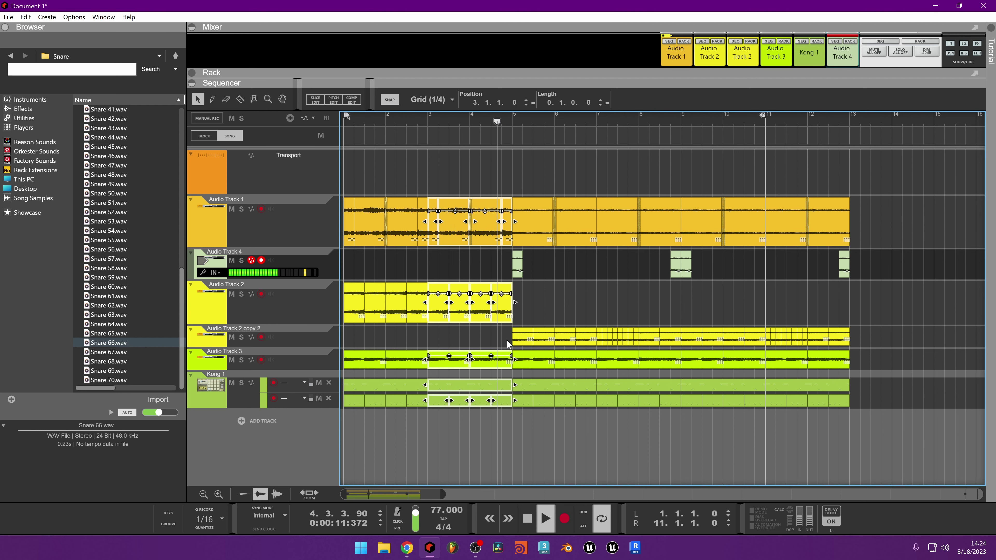
Lower the first Audio Track 2 mixer channel and slightly reduce Audio Track 1 during playback, and stop playback after auditioning the balance
{"action": "left_click_drag", "start_coordinate": [507, 344], "coordinate": [693, 279]}
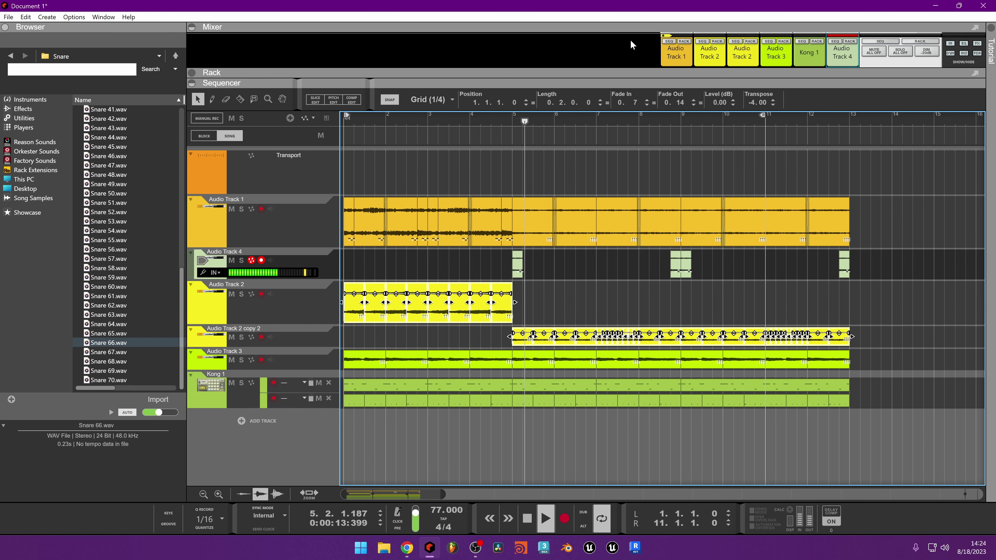
{"action": "left_click_drag", "start_coordinate": [589, 69], "coordinate": [589, 333]}
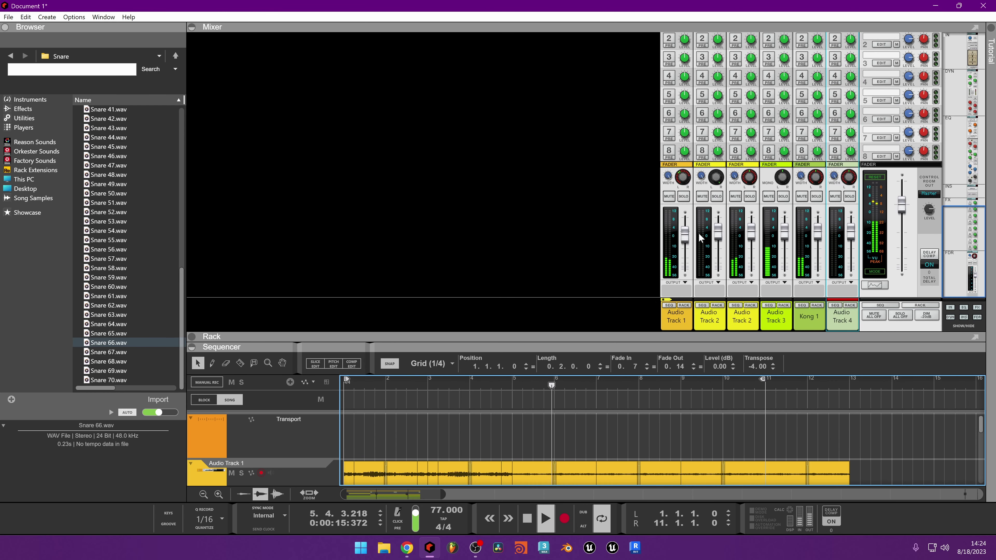
{"action": "left_click", "coordinate": [753, 232]}
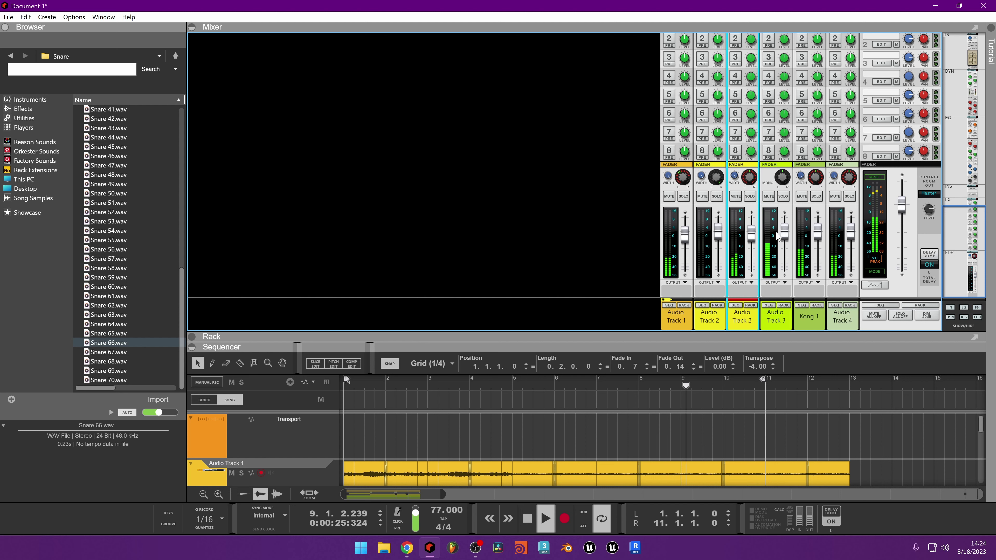
{"action": "scroll", "coordinate": [720, 237], "scroll_direction": "down", "scroll_amount": 3}
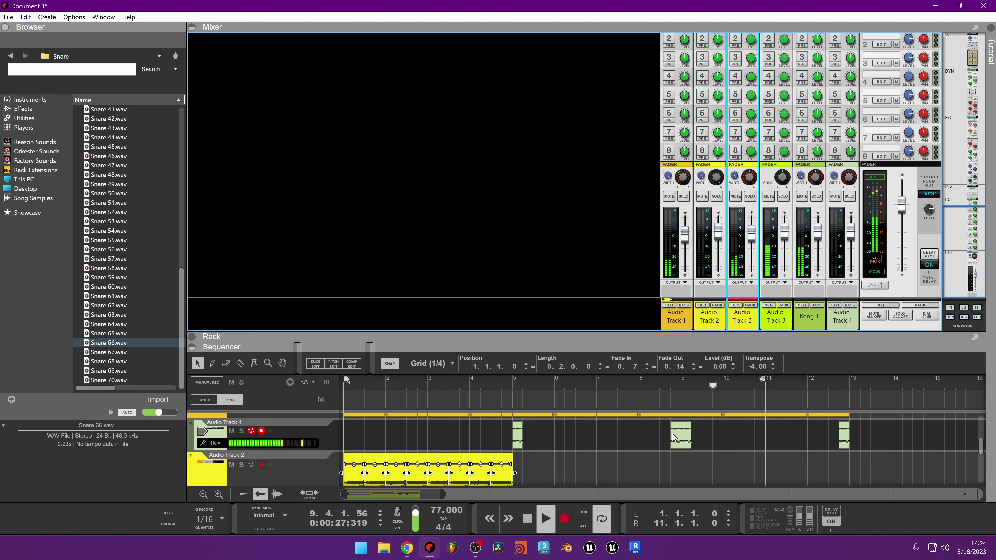
{"action": "left_click_drag", "start_coordinate": [718, 232], "coordinate": [717, 251]}
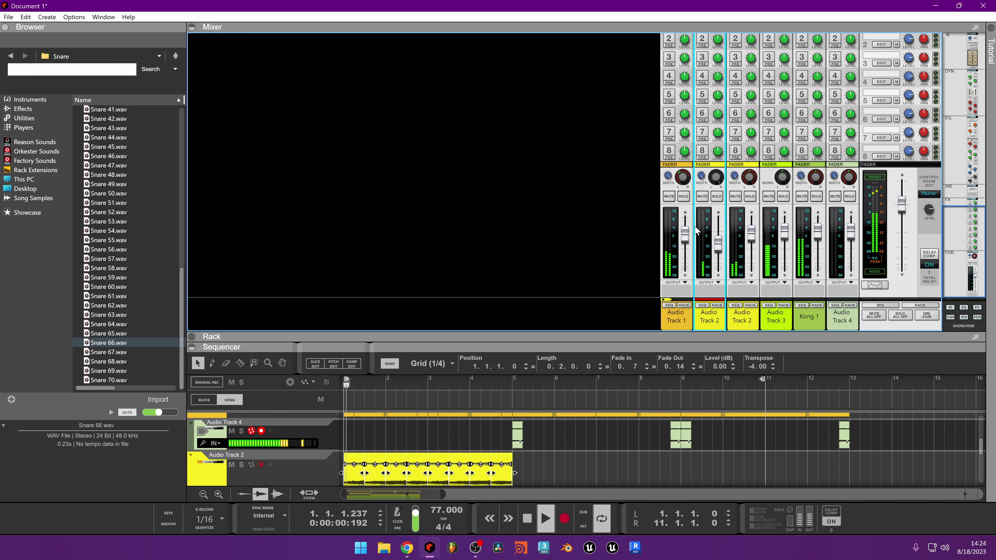
{"action": "left_click", "coordinate": [687, 236]}
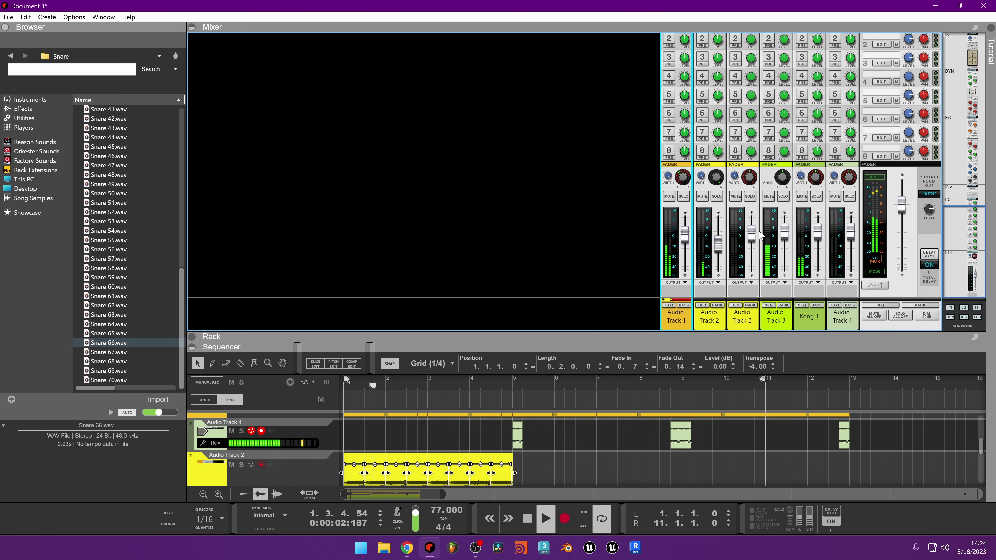
{"action": "left_click_drag", "start_coordinate": [684, 233], "coordinate": [684, 236]}
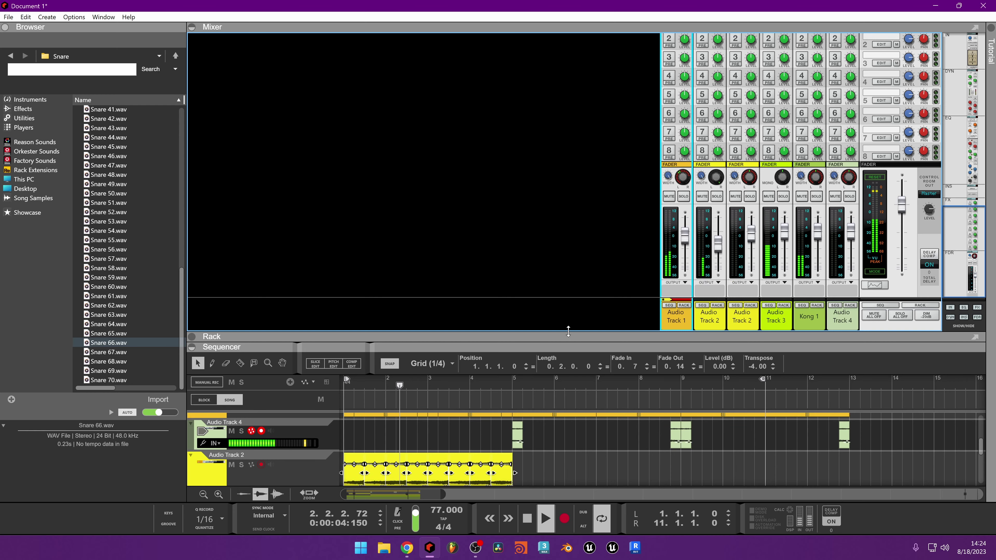
{"action": "left_click_drag", "start_coordinate": [553, 343], "coordinate": [551, 124]}
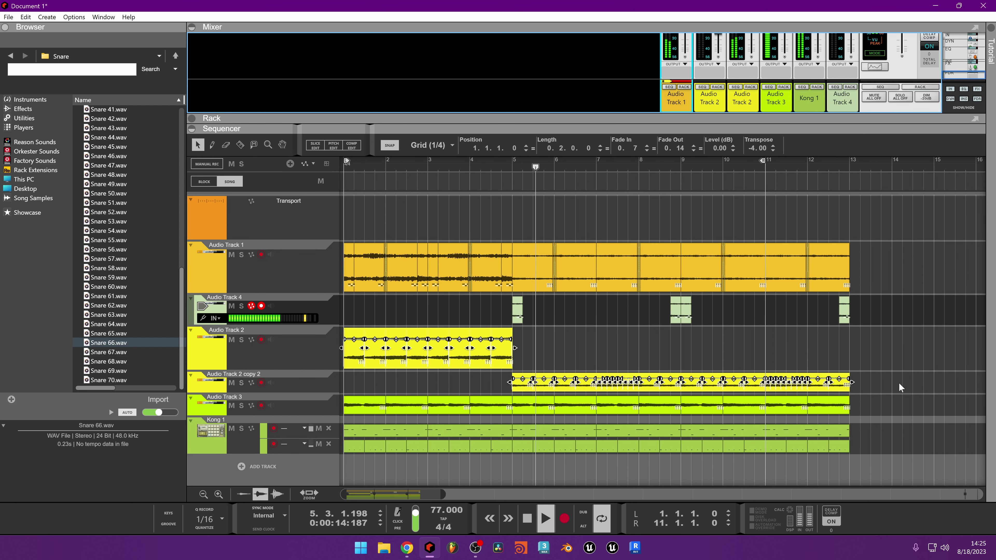
{"action": "left_click", "coordinate": [635, 331]}
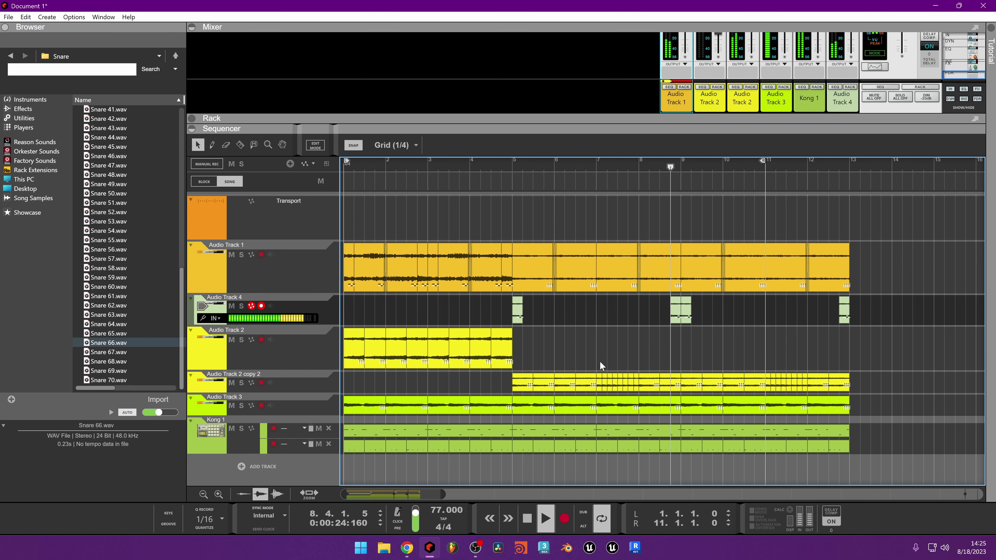
{"action": "key", "text": "space"}
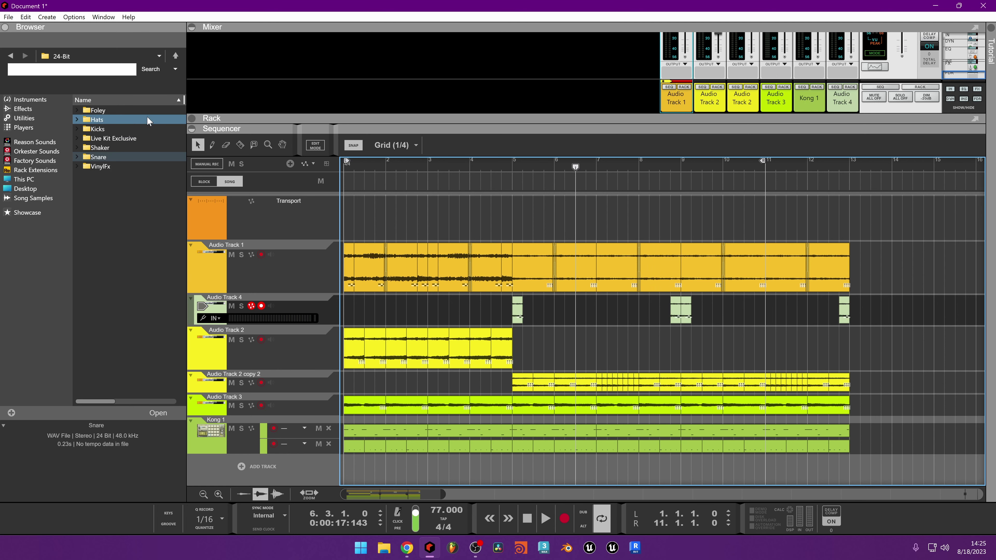
Audition samples in the Foley folder, including Foley 02.wav, Foley 22.wav and Foley 25.wav
{"action": "double_click", "coordinate": [135, 113]}
{"action": "left_click", "coordinate": [114, 231]}
{"action": "left_click", "coordinate": [128, 120]}
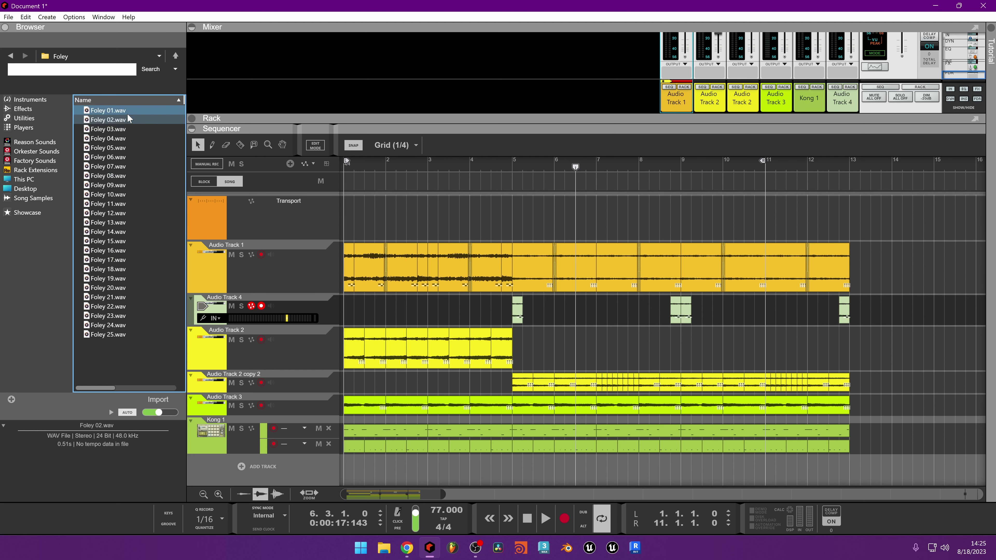
{"action": "left_click", "coordinate": [111, 306]}
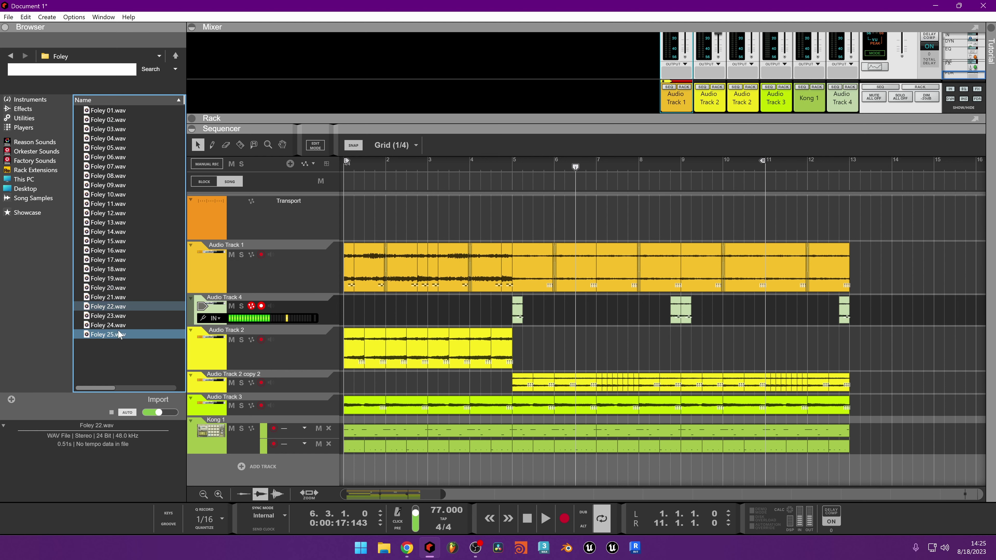
{"action": "left_click", "coordinate": [120, 334]}
{"action": "left_click", "coordinate": [175, 55]}
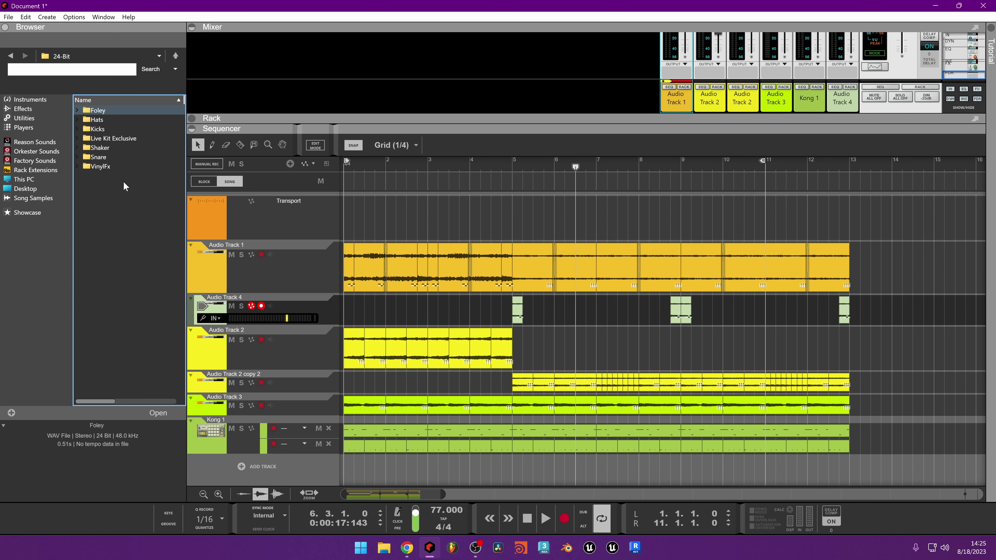
Audition VinylFx 01.wav and VinylFx 07.wav in the VinylFx folder and Hats 69.wav in the Hats folder
{"action": "double_click", "coordinate": [117, 168]}
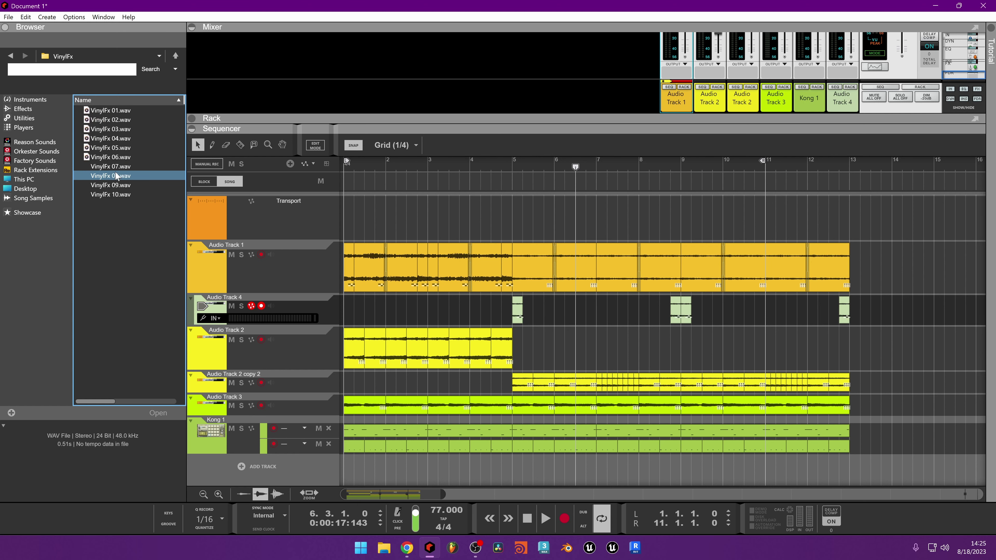
{"action": "left_click", "coordinate": [150, 185]}
{"action": "left_click", "coordinate": [132, 120]}
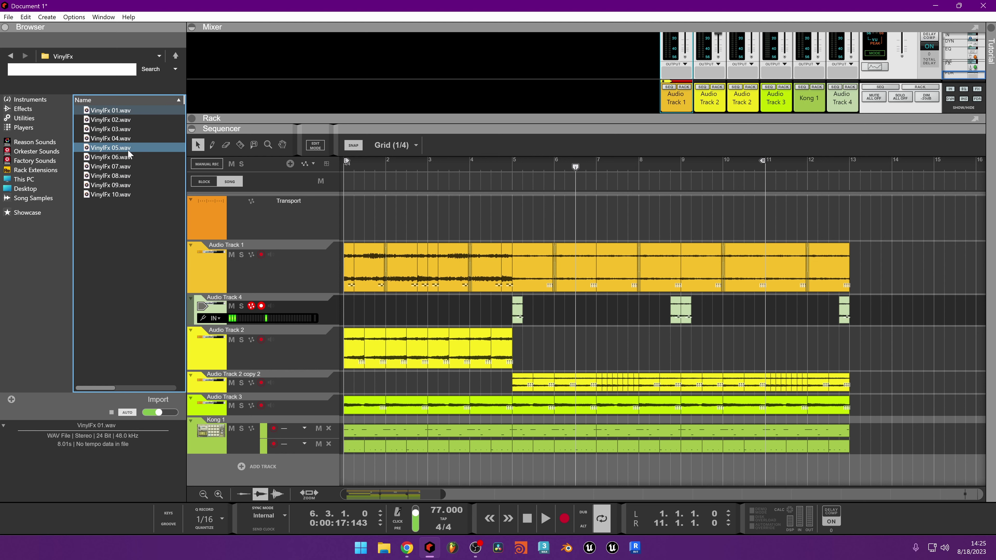
{"action": "left_click", "coordinate": [126, 168]}
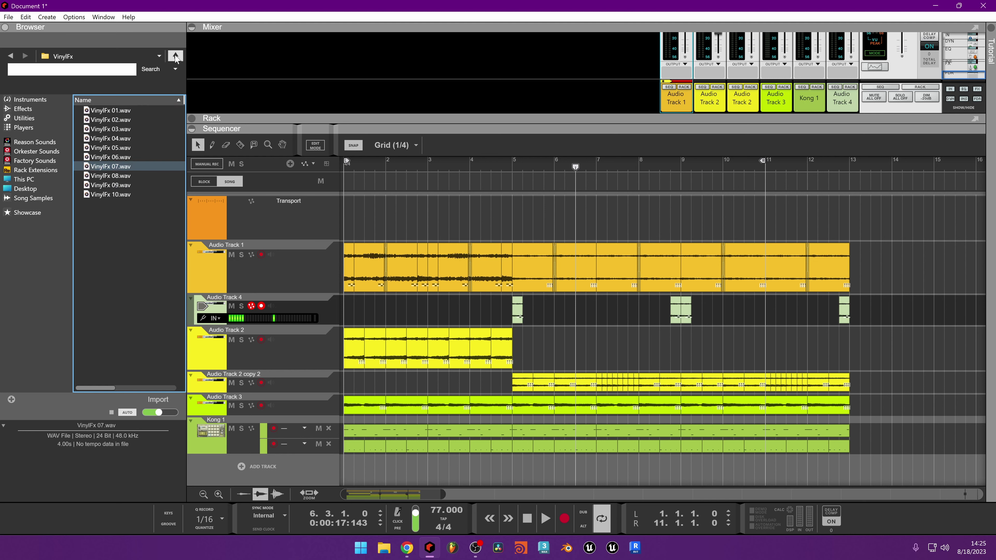
{"action": "key", "text": "BackSpace"}
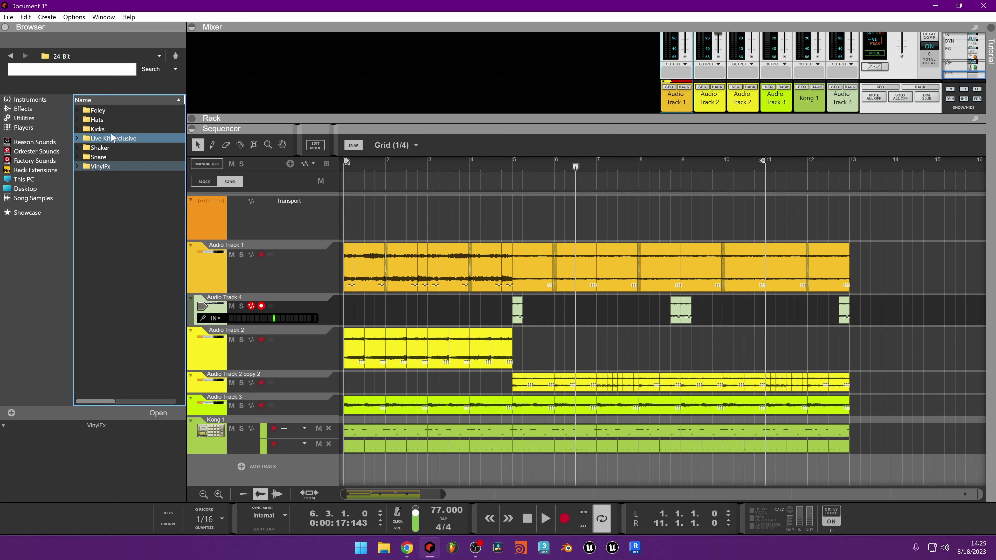
{"action": "double_click", "coordinate": [98, 119]}
{"action": "scroll", "coordinate": [143, 255], "scroll_direction": "down", "scroll_amount": 12}
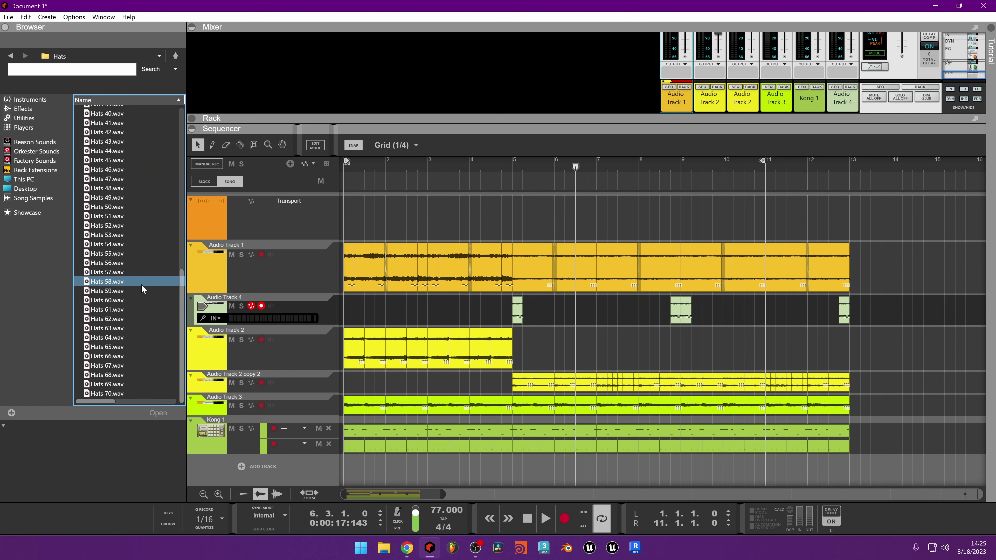
{"action": "left_click", "coordinate": [106, 384]}
{"action": "left_click", "coordinate": [175, 56]}
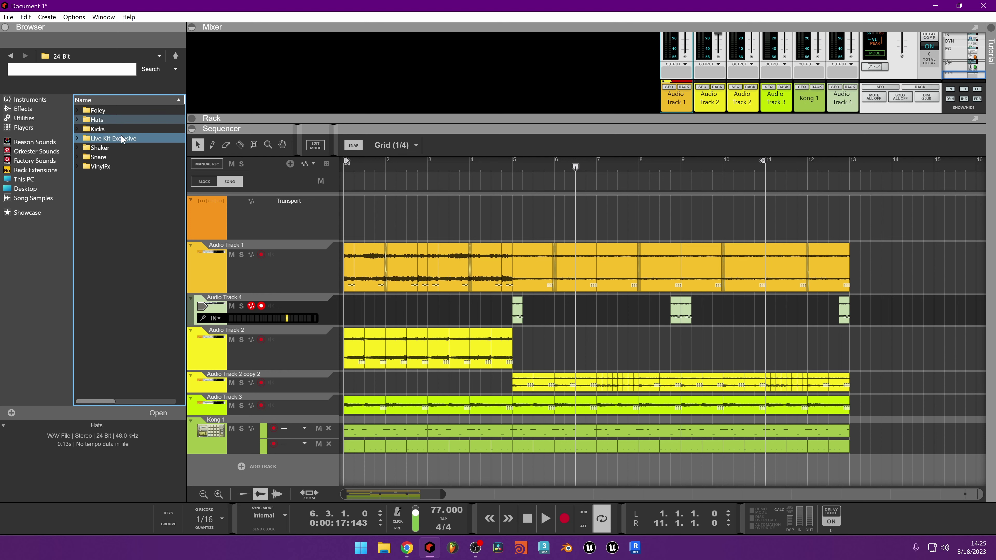
Audition snare, RideCrash, Kick and Ride samples in the Live Kit Exclusive folder, and place Ride.wav on a new track at bar 1
{"action": "double_click", "coordinate": [110, 138]}
{"action": "left_click", "coordinate": [107, 185]}
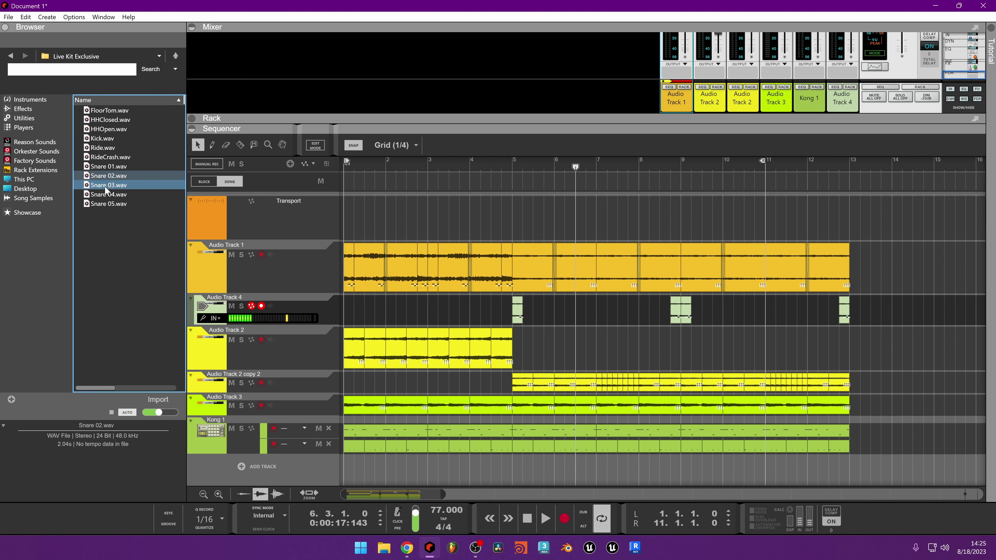
{"action": "left_click", "coordinate": [105, 159]}
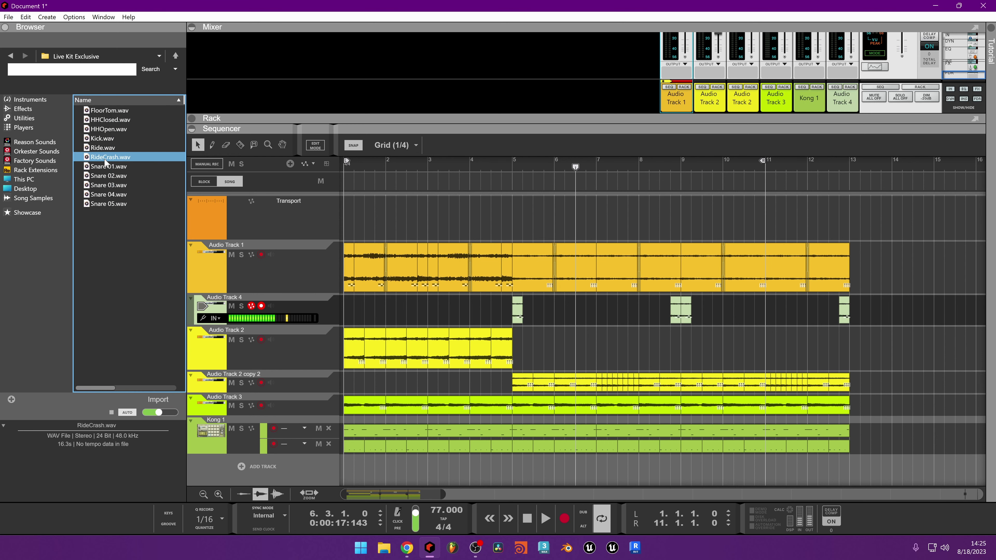
{"action": "left_click", "coordinate": [104, 138]}
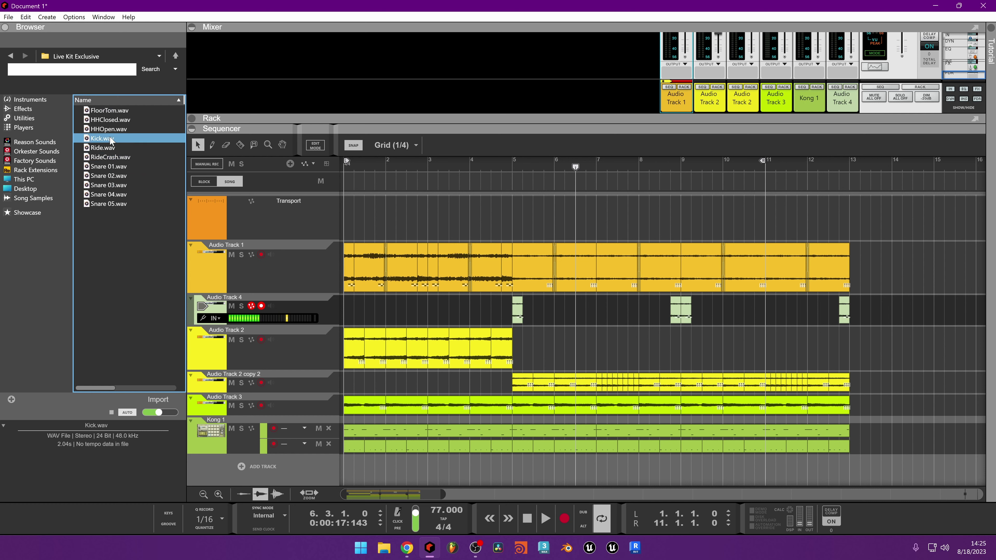
{"action": "left_click", "coordinate": [104, 148]}
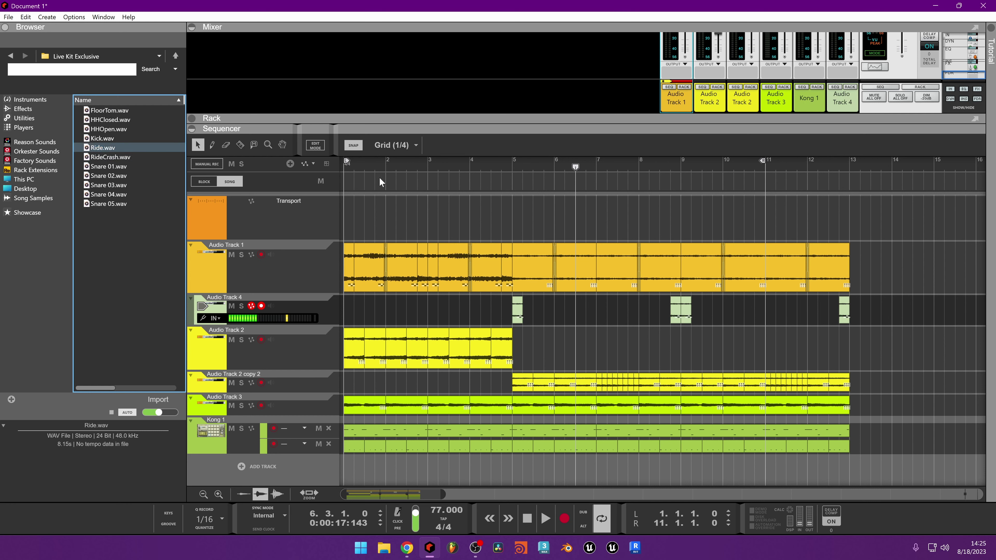
{"action": "left_click_drag", "start_coordinate": [119, 147], "coordinate": [345, 479]}
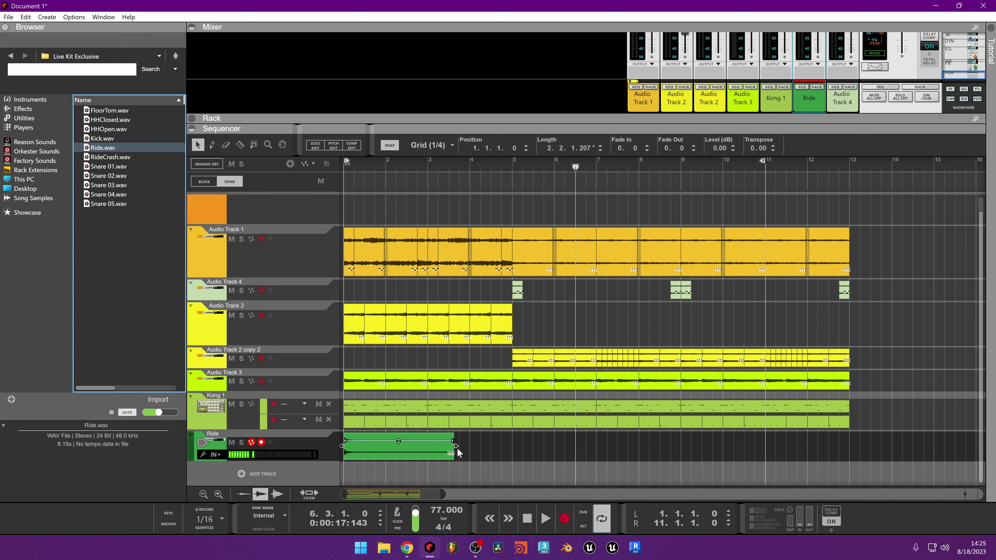
Trim the Ride clip to two beats, duplicate it right after itself, and shorten both clips to one beat
{"action": "left_click_drag", "start_coordinate": [457, 447], "coordinate": [367, 455]}
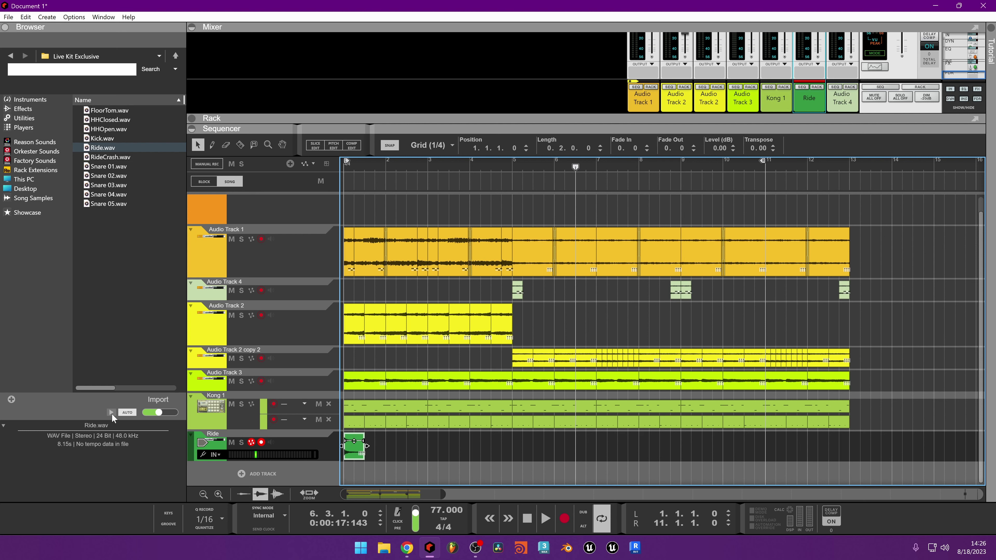
{"action": "key", "text": "ctrl+d"}
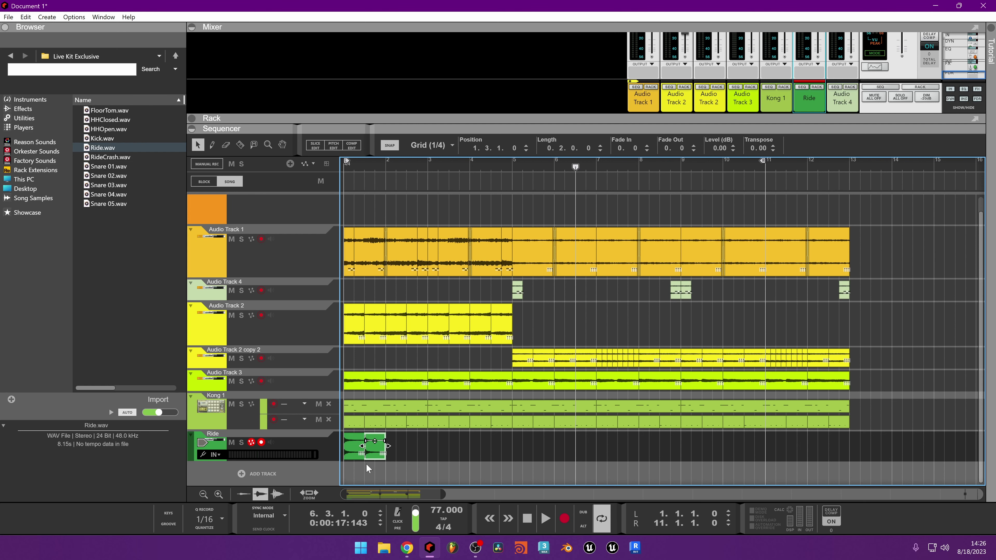
{"action": "left_click_drag", "start_coordinate": [411, 456], "coordinate": [341, 455]}
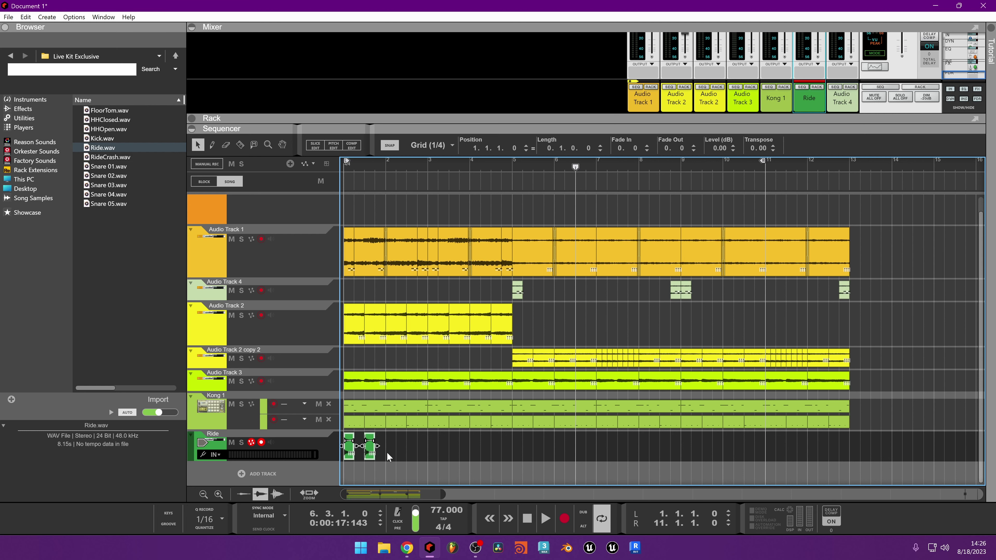
Duplicate the one-beat Ride clips so that a ride hit falls on every beat from bar 1 to bar 13
{"action": "key", "text": "ctrl+d"}
{"action": "key", "text": "ctrl+d"}
{"action": "key", "text": "ctrl+d"}
{"action": "key", "text": "ctrl+d"}
{"action": "key", "text": "ctrl+d"}
{"action": "key", "text": "ctrl+d"}
{"action": "key", "text": "ctrl+d"}
{"action": "key", "text": "ctrl+d"}
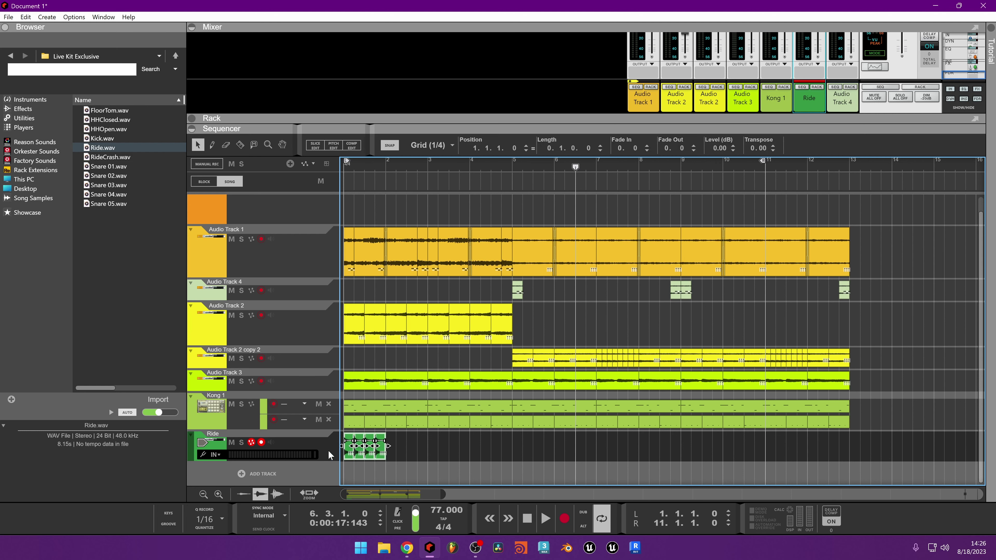
{"action": "key", "text": "ctrl+d"}
{"action": "key", "text": "ctrl+d"}
{"action": "key", "text": "ctrl+d"}
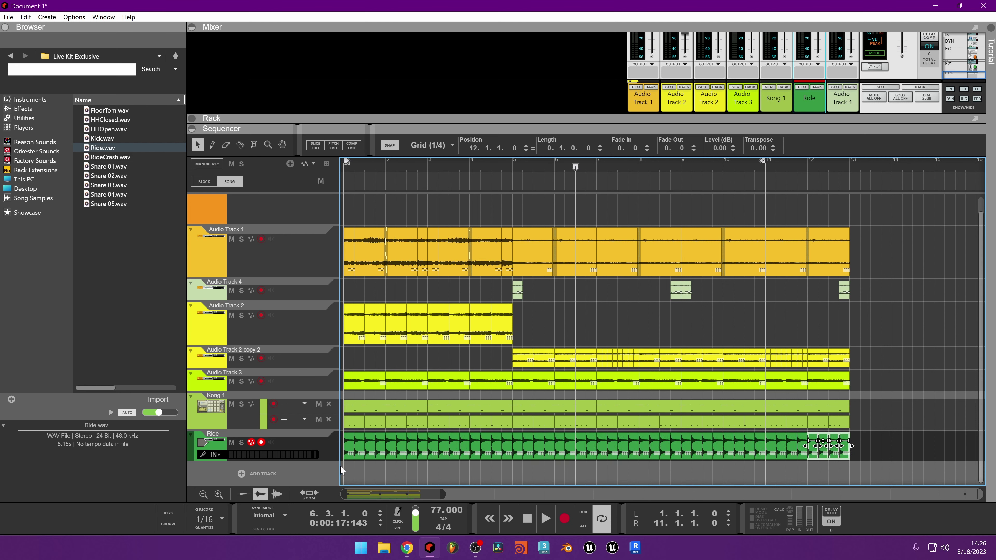
Set the level of all clips on the Ride track to -14.42 dB
{"action": "left_click_drag", "start_coordinate": [878, 459], "coordinate": [321, 469]}
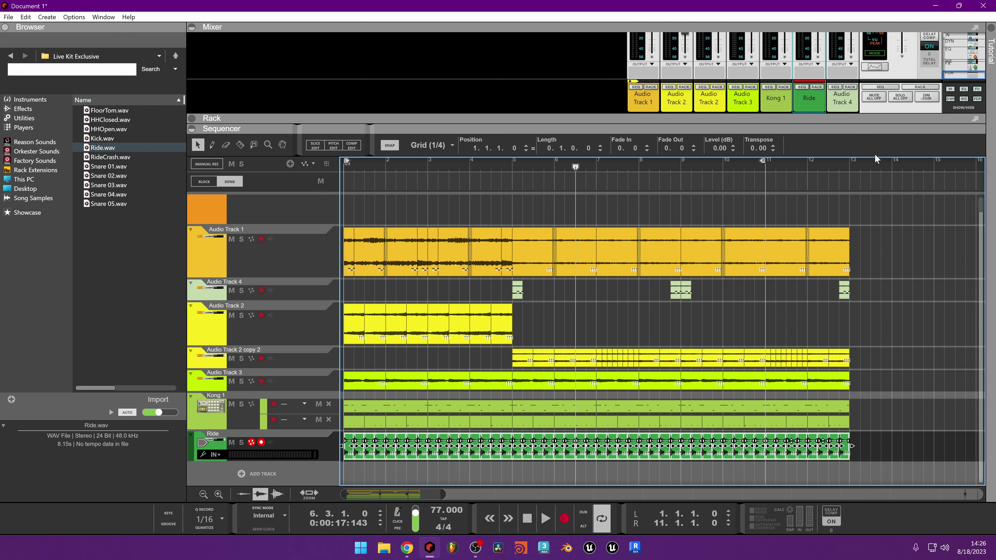
{"action": "scroll", "coordinate": [830, 91], "scroll_direction": "down", "scroll_amount": 3}
{"action": "left_click_drag", "start_coordinate": [723, 149], "coordinate": [713, 186]}
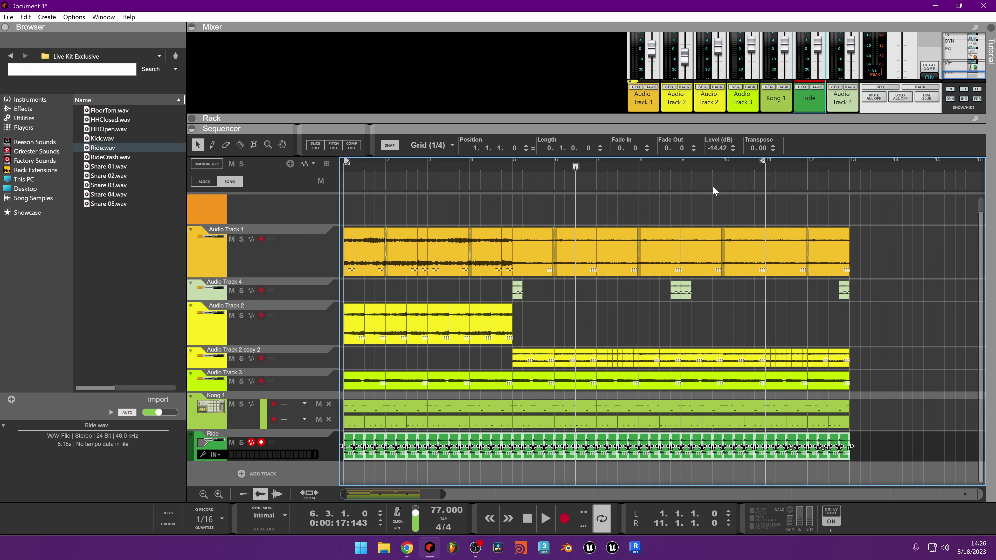
Play the song, lower the Ride mixer channel to about -11.95 dB, and enlarge the mixer area
{"action": "key", "text": "space"}
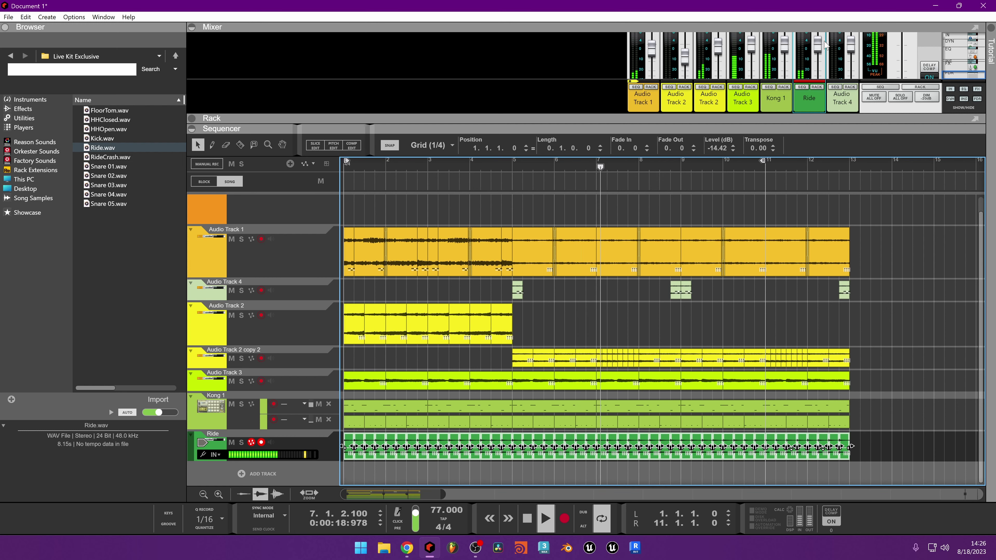
{"action": "left_click_drag", "start_coordinate": [817, 40], "coordinate": [821, 57]}
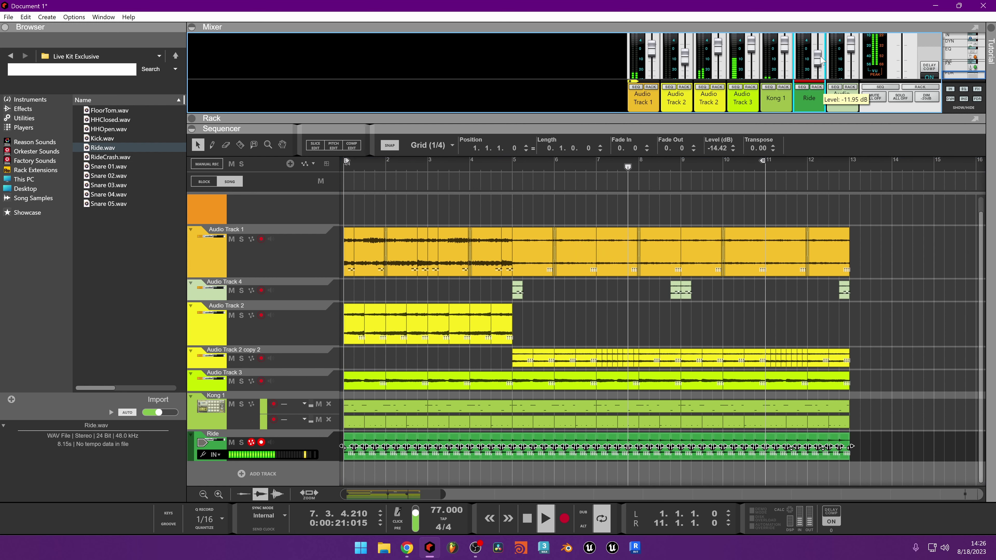
{"action": "left_click_drag", "start_coordinate": [676, 129], "coordinate": [658, 388]}
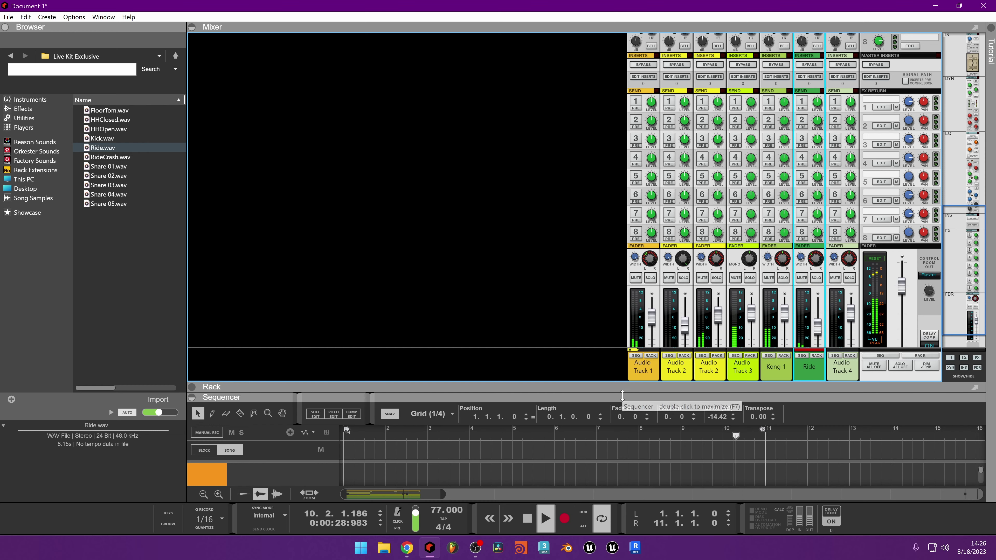
Add RideCrash.wav as a new audio track starting at bar 1 and set its clip level to -14.92 dB
{"action": "left_click_drag", "start_coordinate": [624, 395], "coordinate": [634, 122]}
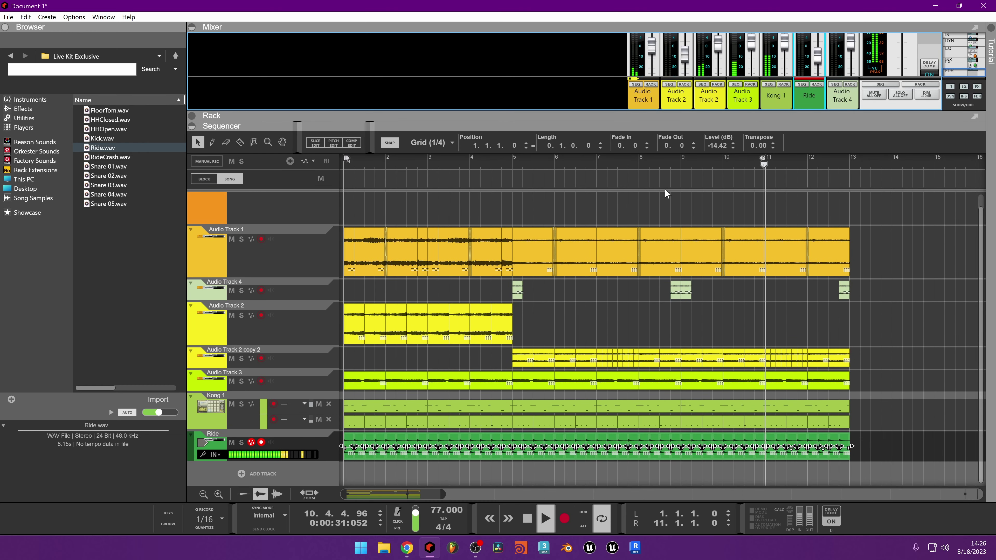
{"action": "key", "text": "space"}
{"action": "left_click", "coordinate": [133, 167]}
{"action": "left_click", "coordinate": [128, 157]}
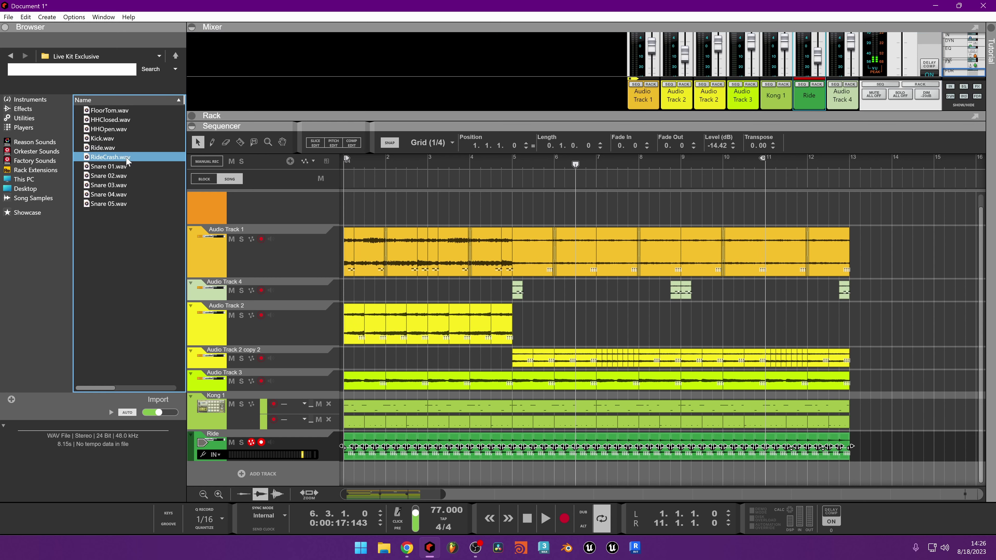
{"action": "left_click", "coordinate": [475, 298]}
{"action": "left_click_drag", "start_coordinate": [110, 157], "coordinate": [344, 475]}
{"action": "left_click_drag", "start_coordinate": [454, 441], "coordinate": [432, 475]}
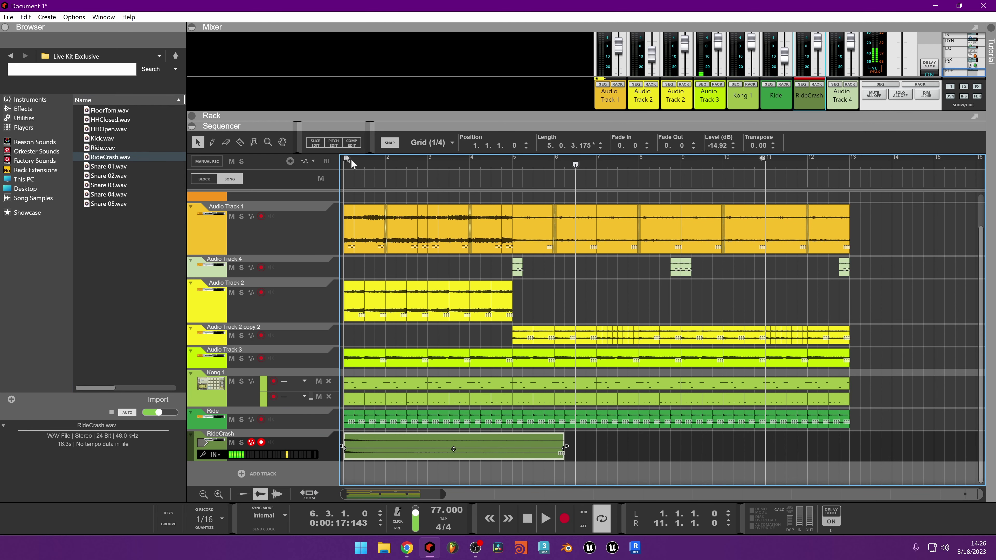
Play the song from the start and slightly lower the RideCrash channel fader in the mixer
{"action": "key", "text": "space"}
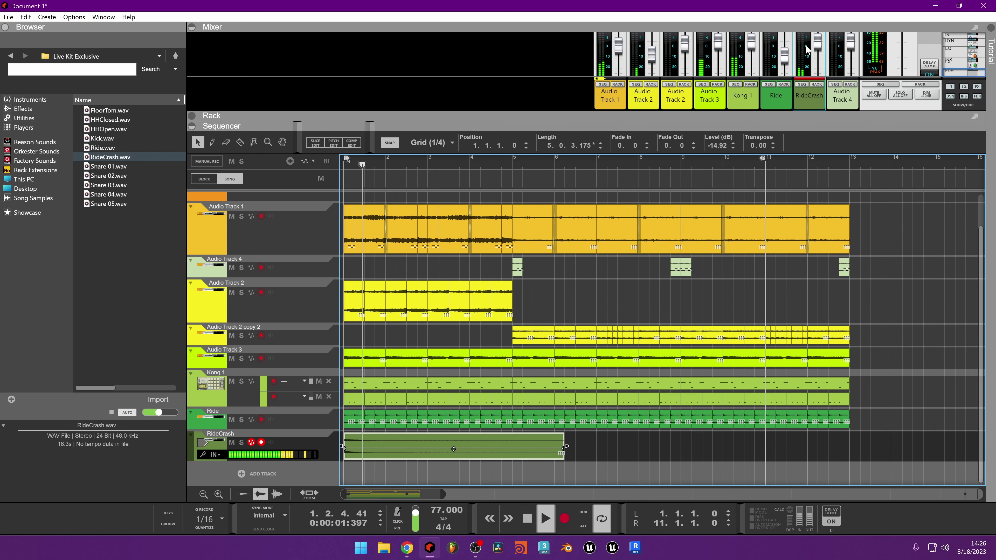
{"action": "left_click", "coordinate": [821, 45]}
{"action": "key", "text": "space"}
{"action": "key", "text": "space"}
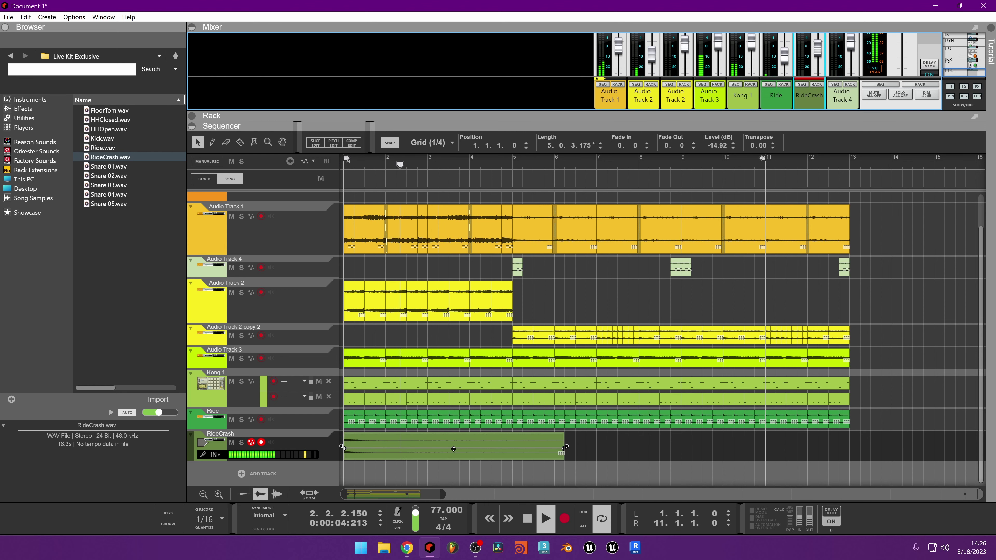
Trim the RideCrash clip to four bars and duplicate it directly after itself
{"action": "left_click_drag", "start_coordinate": [564, 447], "coordinate": [507, 453]}
{"action": "key", "text": "ctrl+d"}
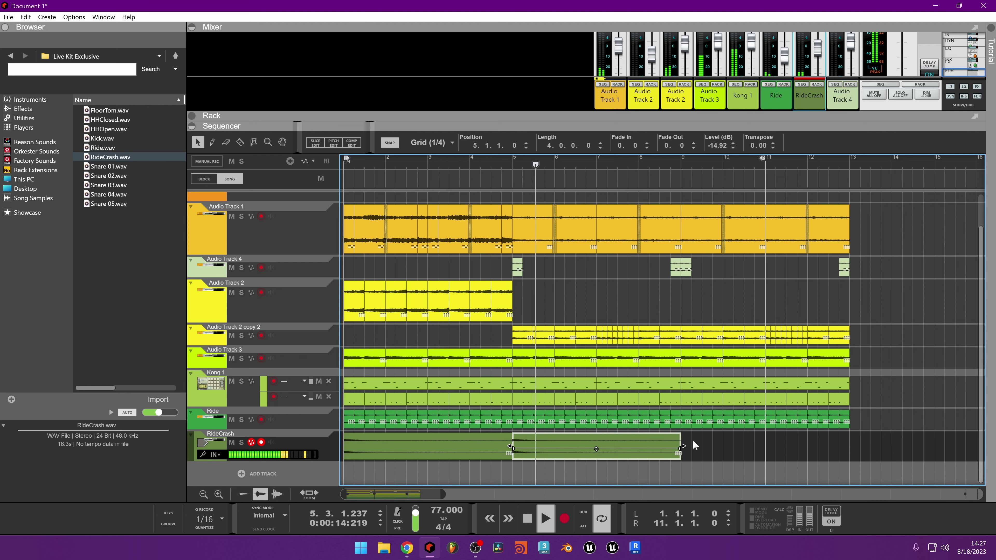
Set the level of both RideCrash clips to -19.37 dB and listen to the song from bar 5
{"action": "left_click_drag", "start_coordinate": [691, 442], "coordinate": [411, 451]}
{"action": "left_click_drag", "start_coordinate": [595, 448], "coordinate": [595, 451]}
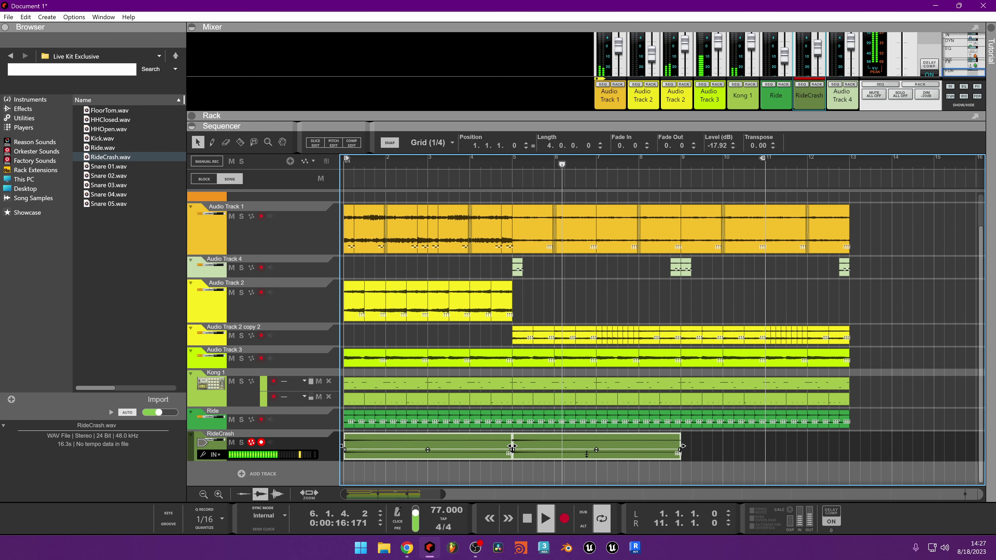
{"action": "left_click", "coordinate": [511, 164]}
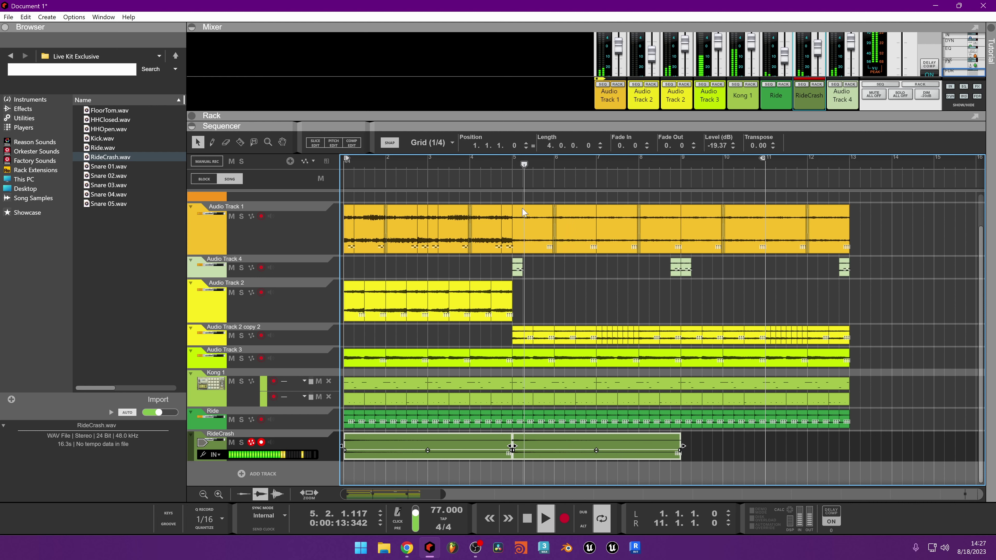
{"action": "key", "text": "space"}
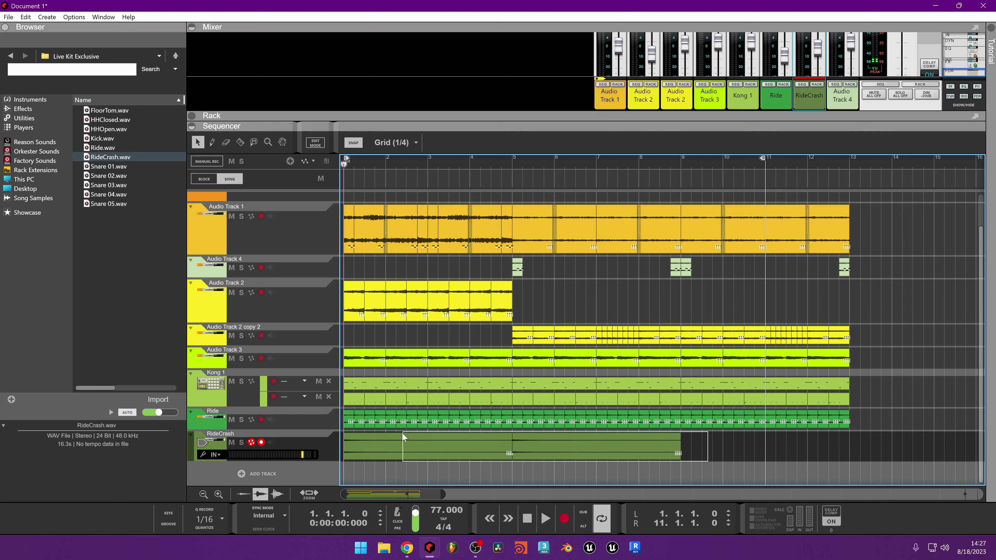
Adjust the pan of the RideCrash mixer channel and play the song from the start
{"action": "scroll", "coordinate": [802, 76], "scroll_direction": "up", "scroll_amount": 3}
{"action": "scroll", "coordinate": [801, 75], "scroll_direction": "up", "scroll_amount": 3}
{"action": "left_click", "coordinate": [814, 55]}
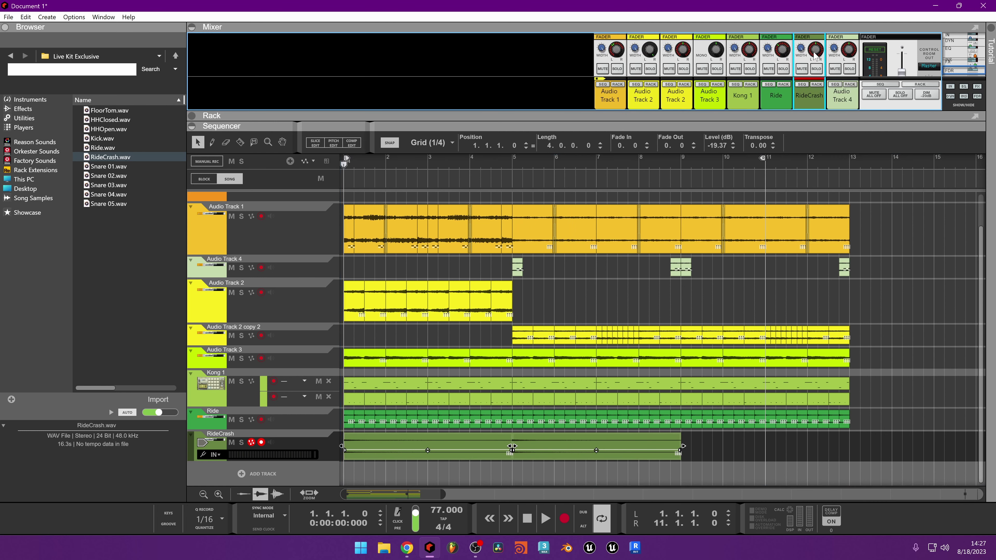
{"action": "key", "text": "space"}
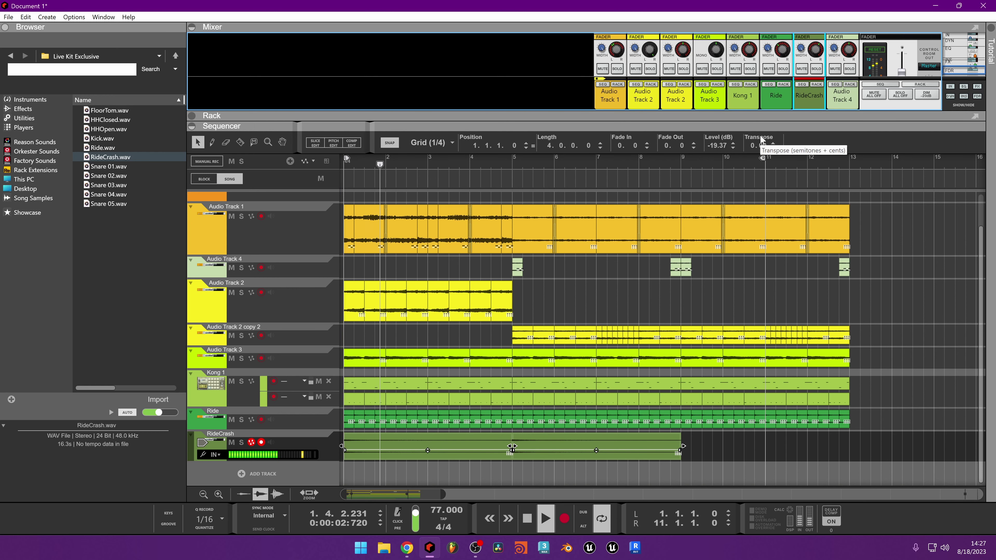
Duplicate the second RideCrash clip so the track fills bars 9 to 13, and extend the loop end to bar 13
{"action": "left_click", "coordinate": [630, 440]}
{"action": "key", "text": "ctrl+d"}
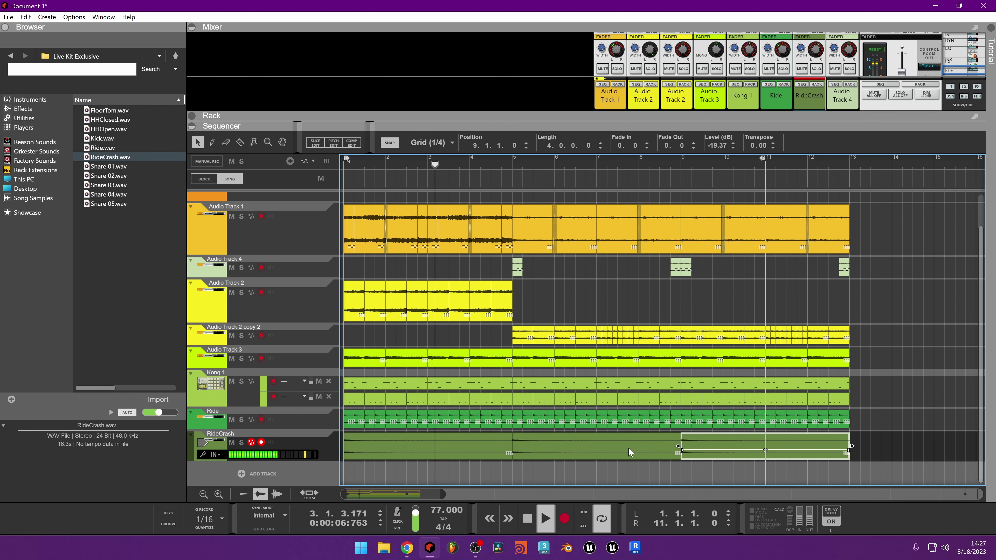
{"action": "right_click", "coordinate": [716, 441]}
{"action": "left_click", "coordinate": [742, 424]}
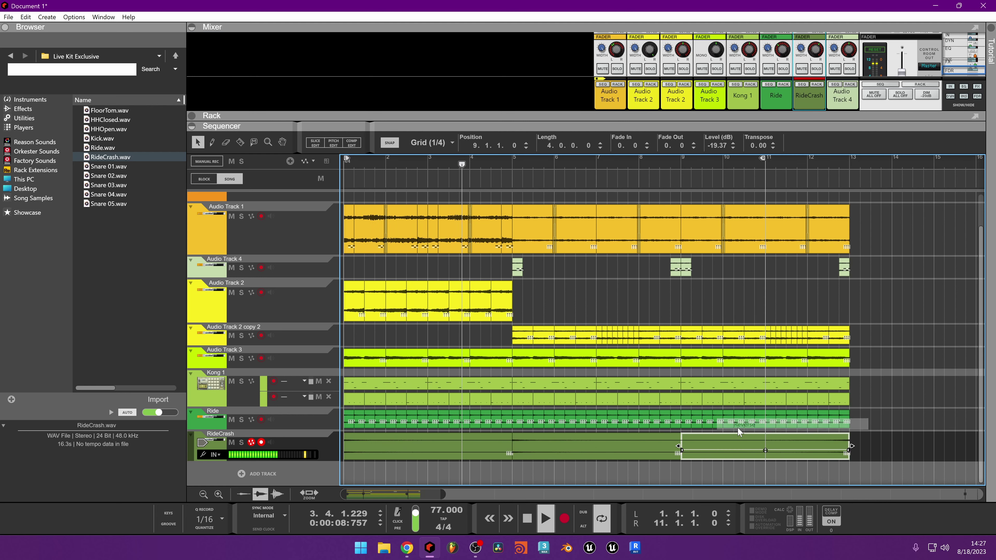
{"action": "left_click_drag", "start_coordinate": [765, 158], "coordinate": [847, 157]}
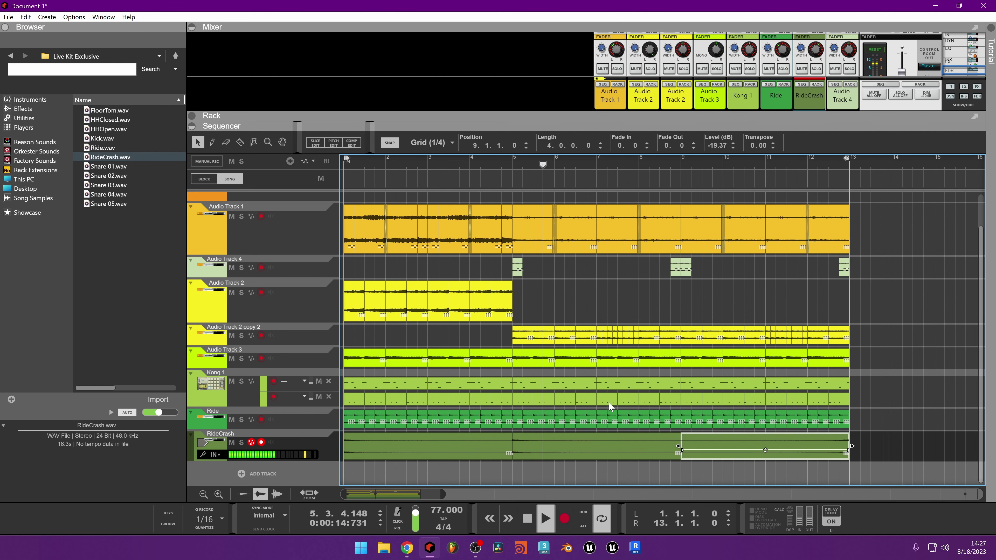
Transpose all clips on the Ride track to -2.00 semitones while the song plays
{"action": "left_click", "coordinate": [862, 415]}
{"action": "left_click", "coordinate": [847, 419]}
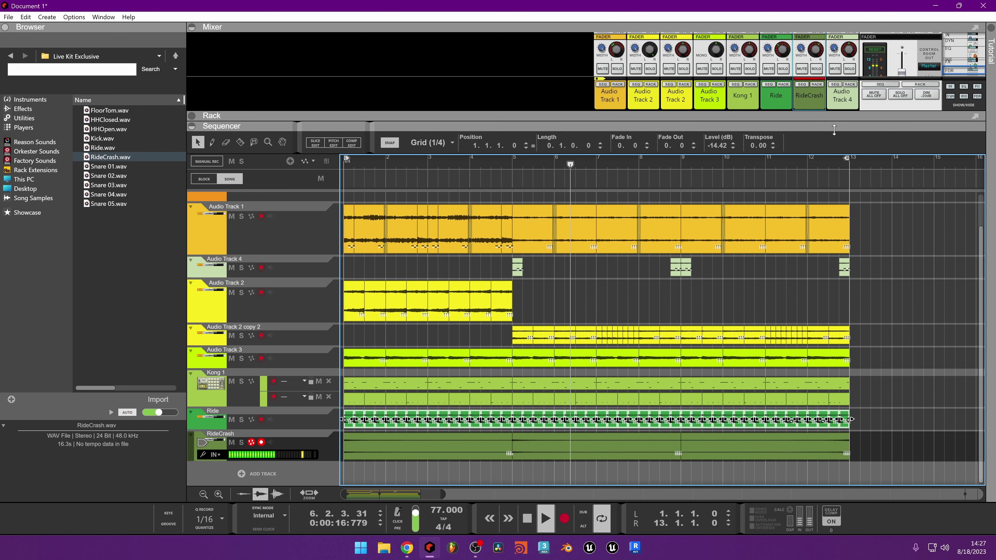
{"action": "left_click", "coordinate": [772, 148]}
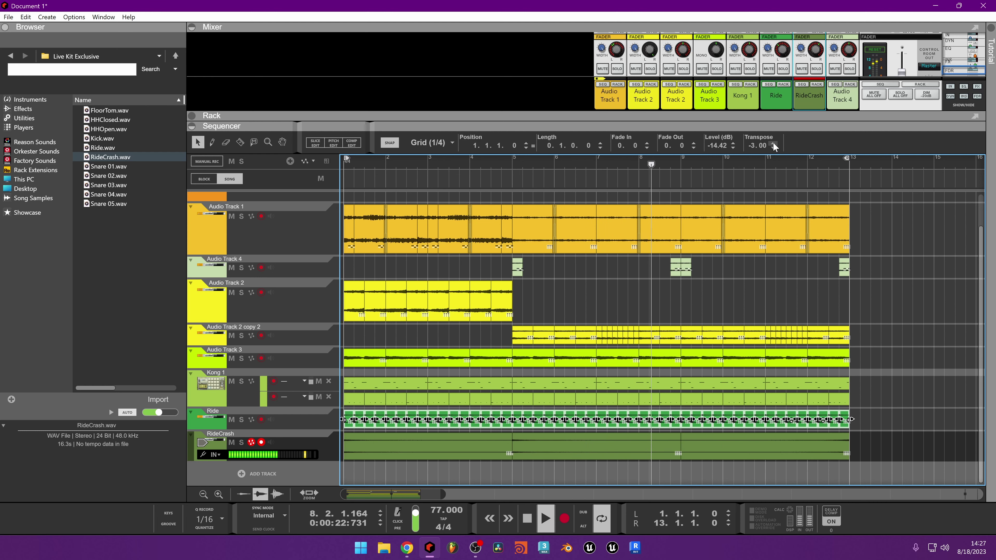
{"action": "left_click", "coordinate": [772, 142]}
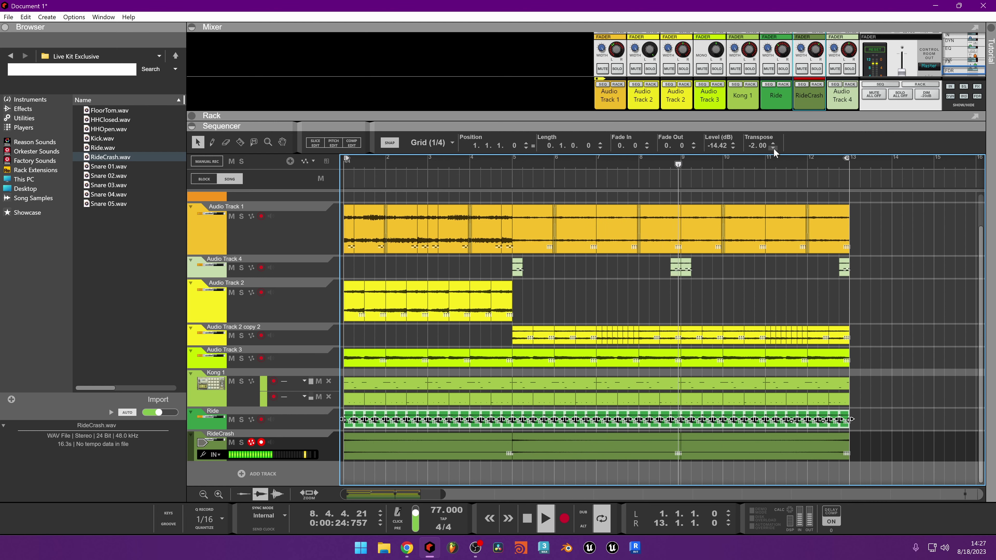
{"action": "left_click", "coordinate": [772, 144]}
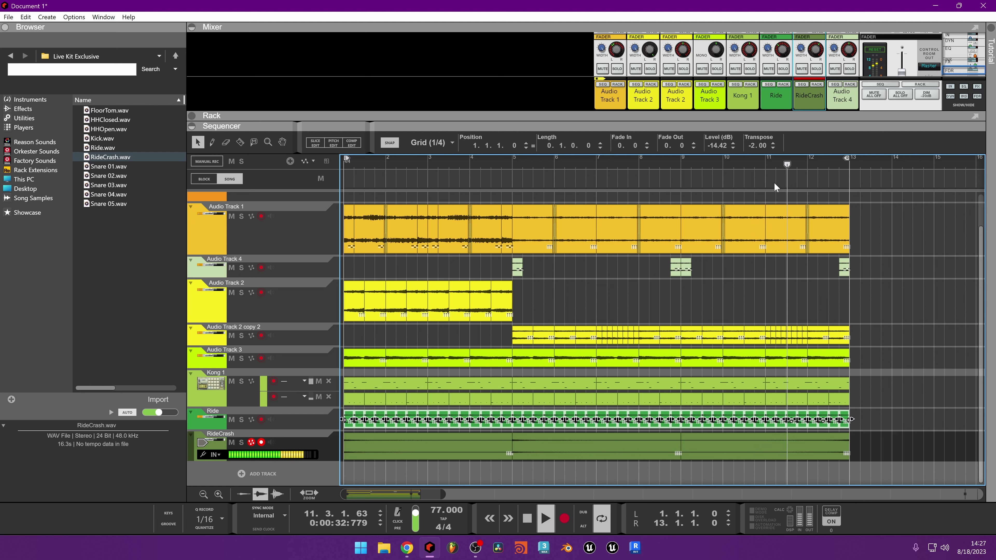
Transpose all RideCrash clips to -1.00 semitone and listen from just before bar 5
{"action": "left_click", "coordinate": [804, 447]}
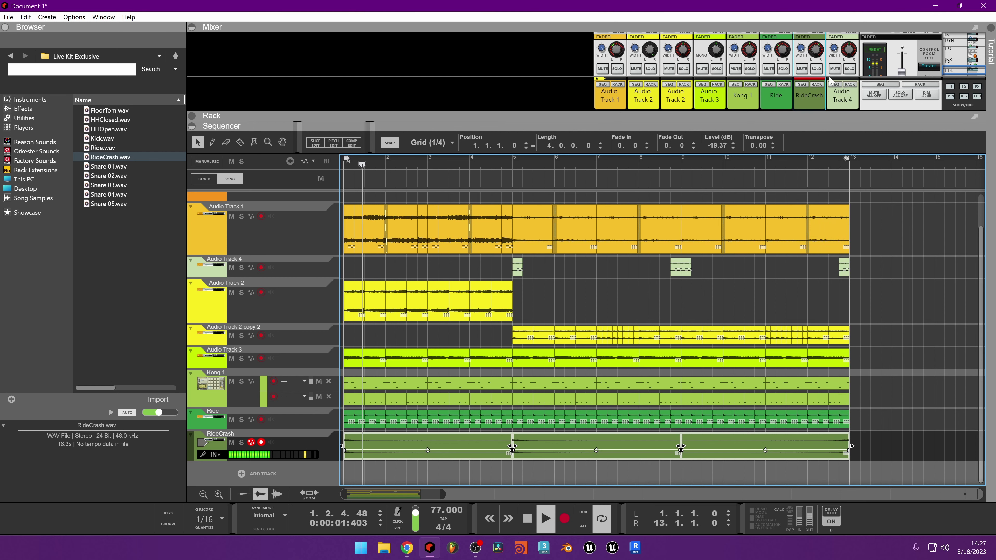
{"action": "scroll", "coordinate": [821, 73], "scroll_direction": "down", "scroll_amount": 3}
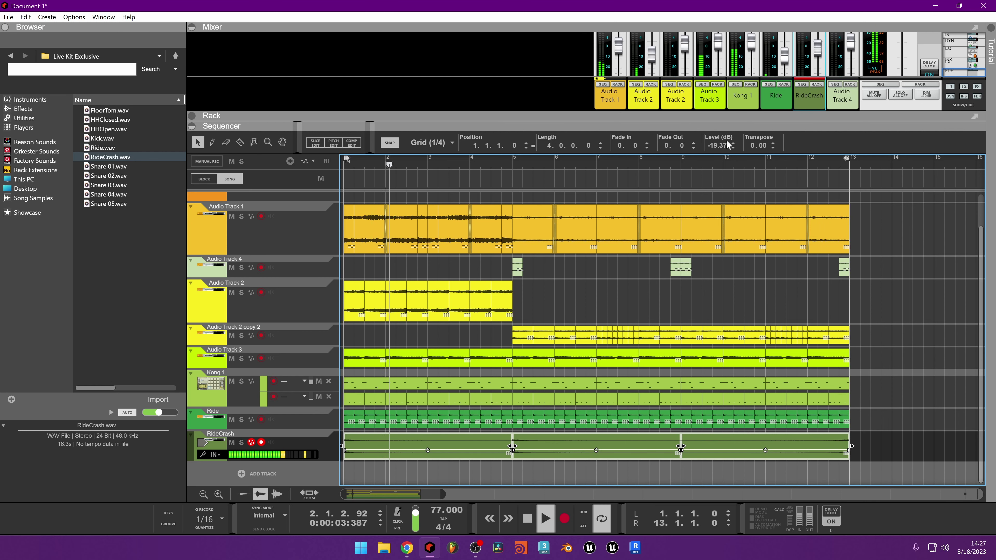
{"action": "left_click", "coordinate": [773, 148]}
{"action": "left_click", "coordinate": [496, 161]}
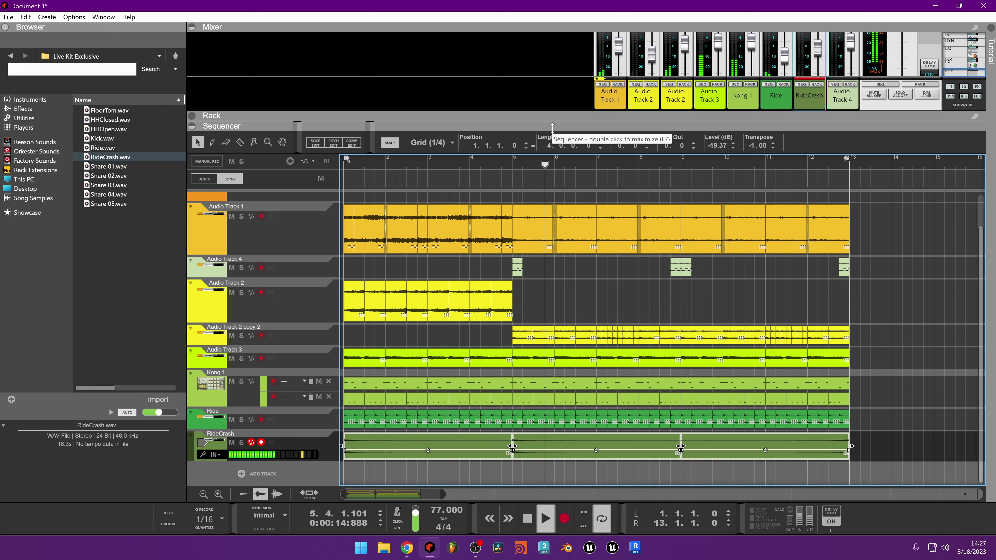
Show the rack, fold the Kong drum device, and stop playback
{"action": "key", "text": "F6"}
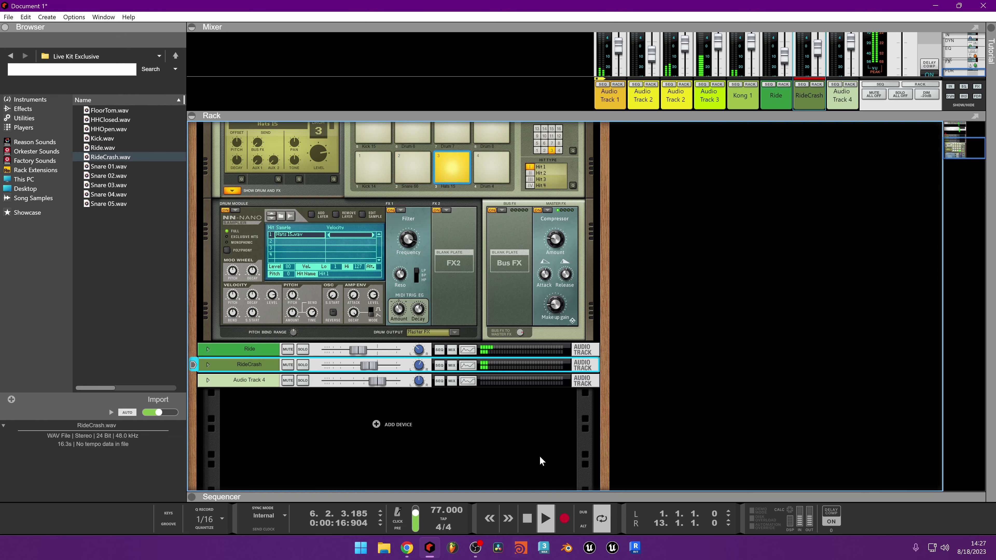
{"action": "scroll", "coordinate": [532, 342], "scroll_direction": "up", "scroll_amount": 5}
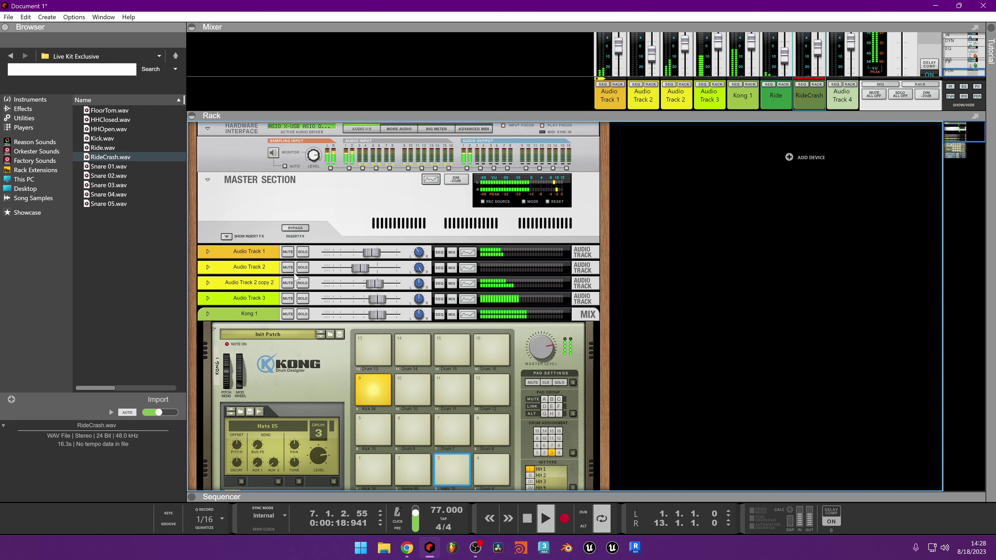
{"action": "left_click", "coordinate": [214, 329]}
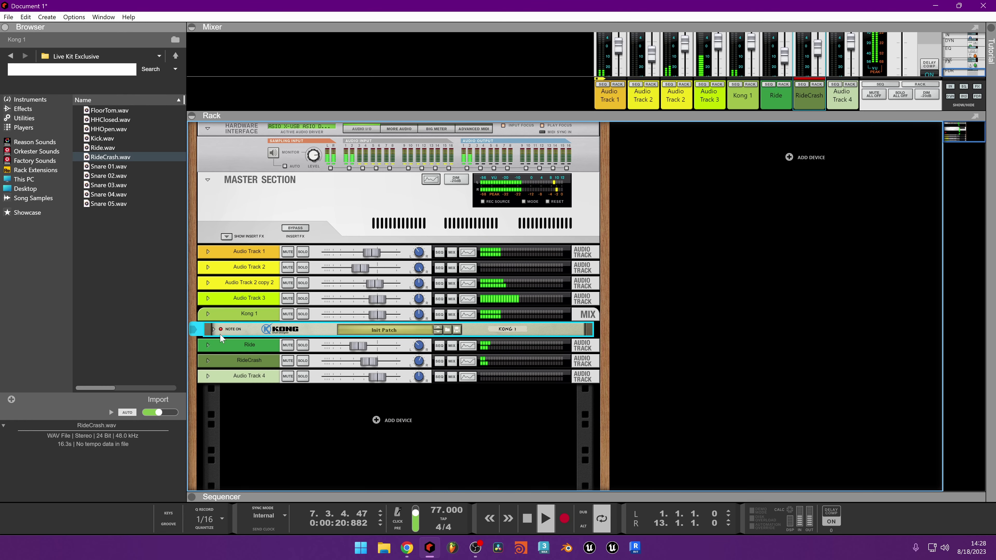
{"action": "key", "text": "space"}
{"action": "left_click", "coordinate": [408, 413]}
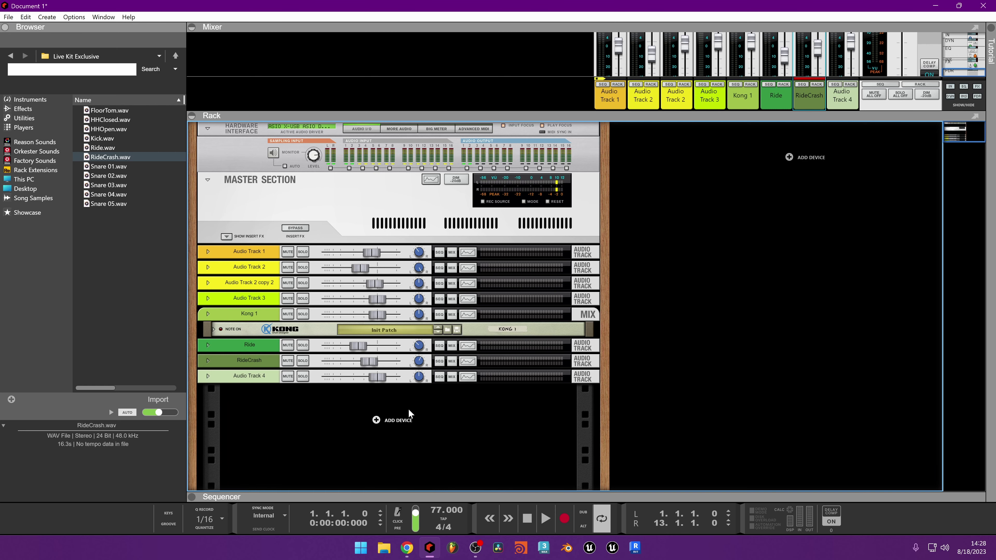
Add an empty note lane to the Kong 1 track and open the clips in the lane below it for note editing
{"action": "left_click_drag", "start_coordinate": [383, 496], "coordinate": [452, 99]}
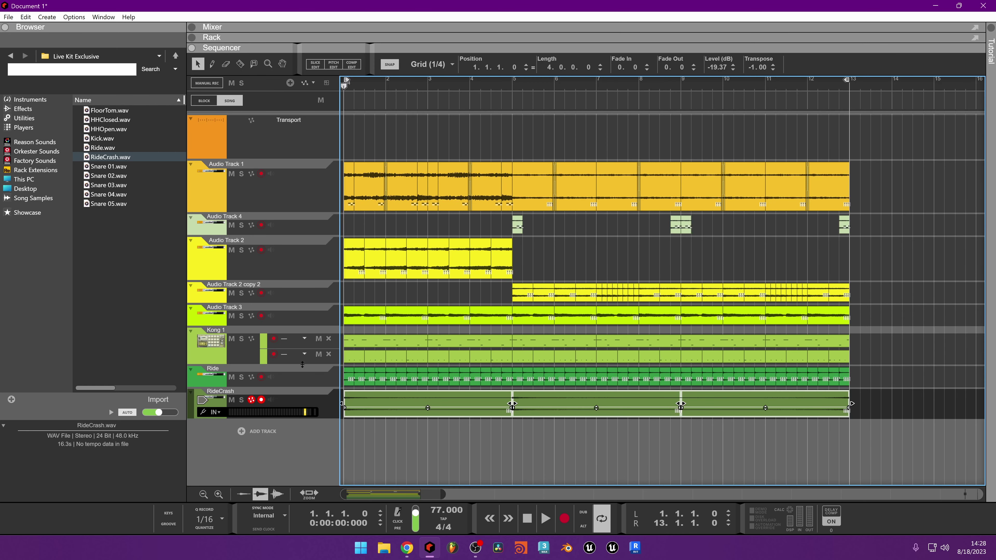
{"action": "left_click", "coordinate": [222, 349]}
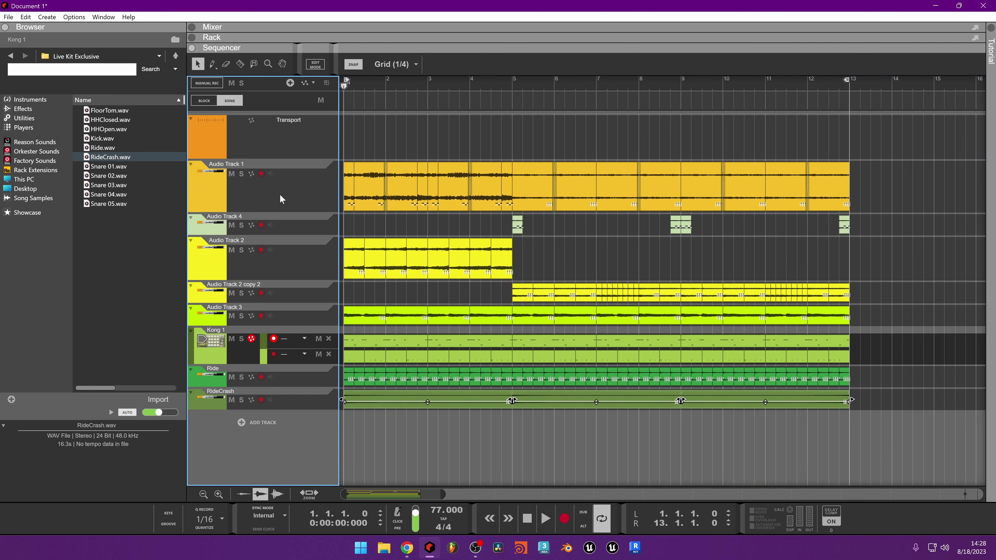
{"action": "left_click", "coordinate": [292, 82]}
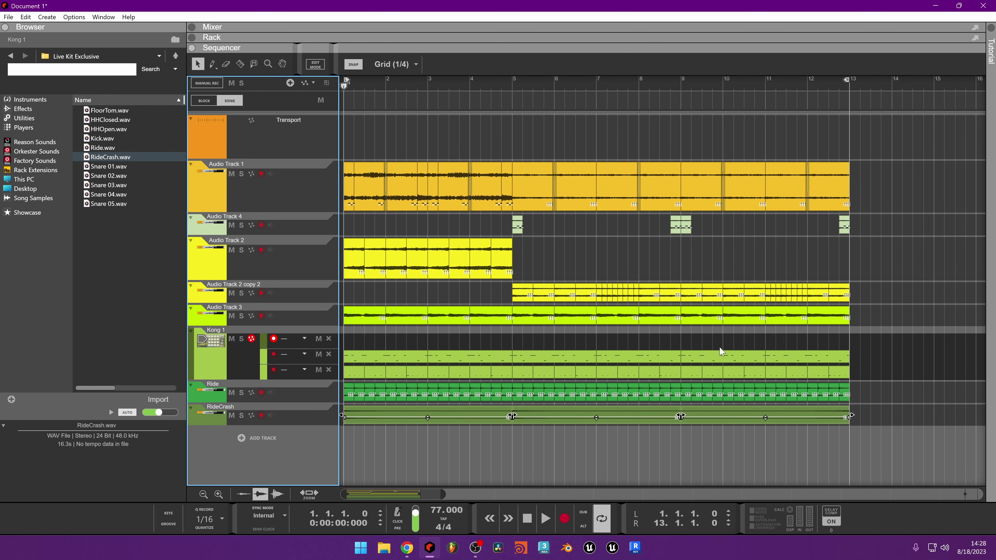
{"action": "left_click_drag", "start_coordinate": [854, 347], "coordinate": [376, 347]}
{"action": "double_click", "coordinate": [388, 355]}
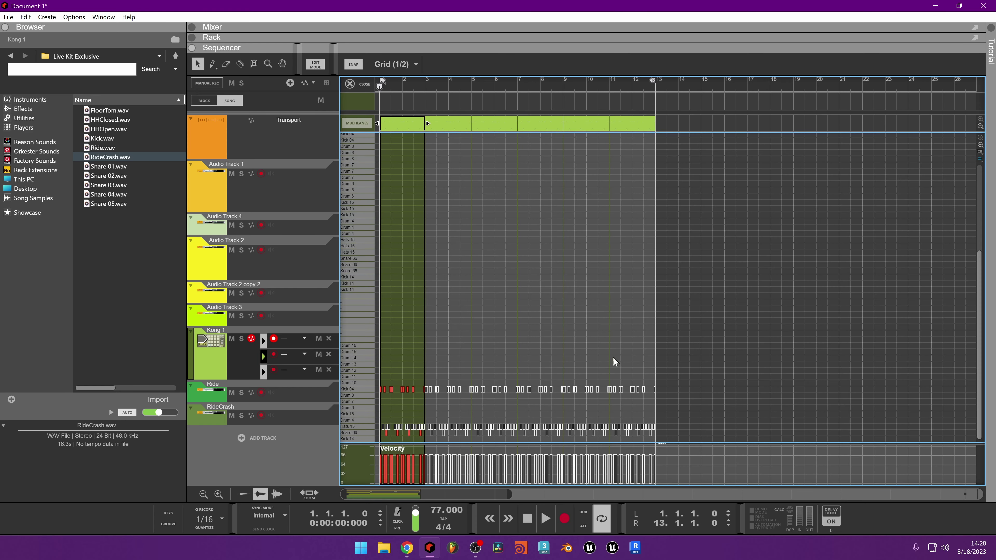
Delete the G#1 kick notes from the three clips between bars 1 and 7 in Kong 1's second lane
{"action": "left_click_drag", "start_coordinate": [598, 355], "coordinate": [346, 410]}
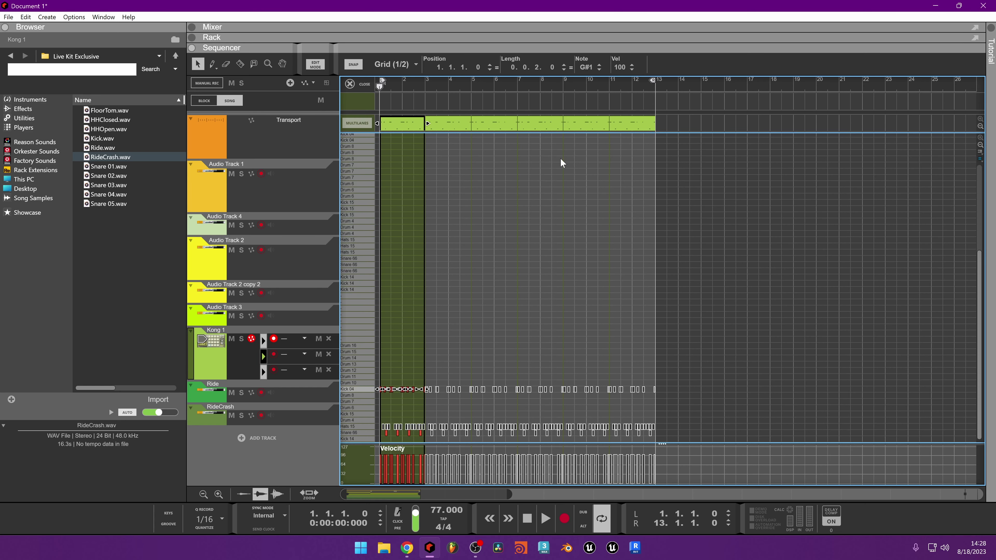
{"action": "left_click", "coordinate": [561, 224]}
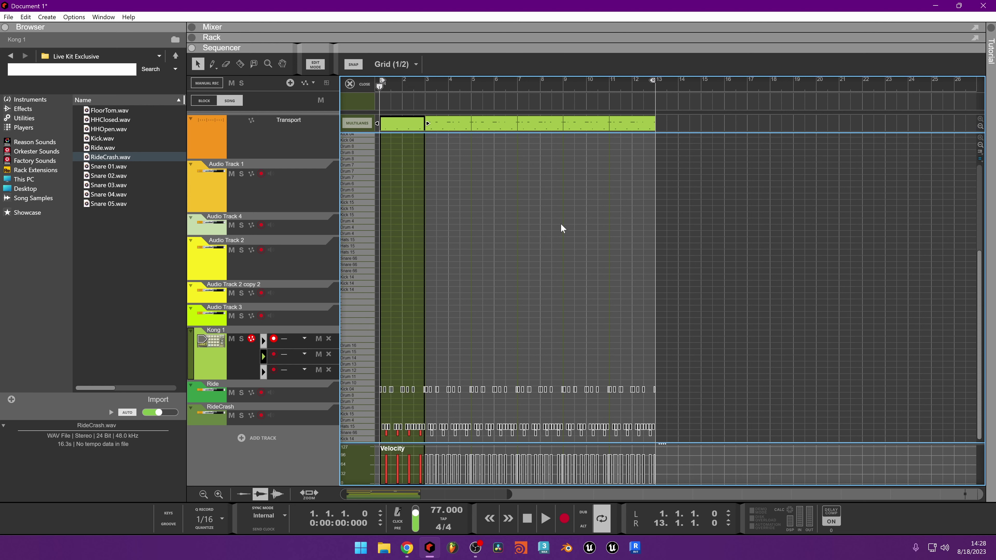
{"action": "left_click", "coordinate": [444, 139]}
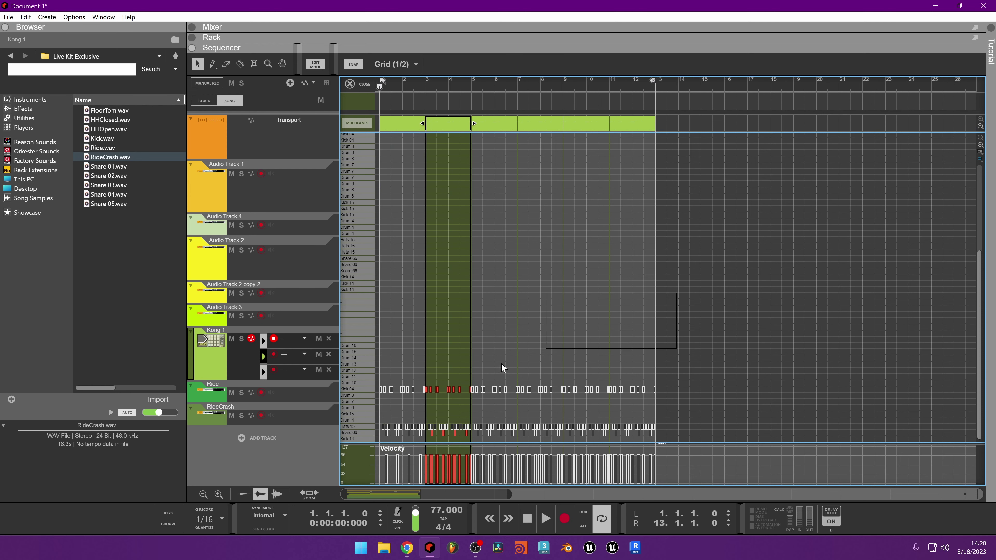
{"action": "left_click", "coordinate": [382, 410]}
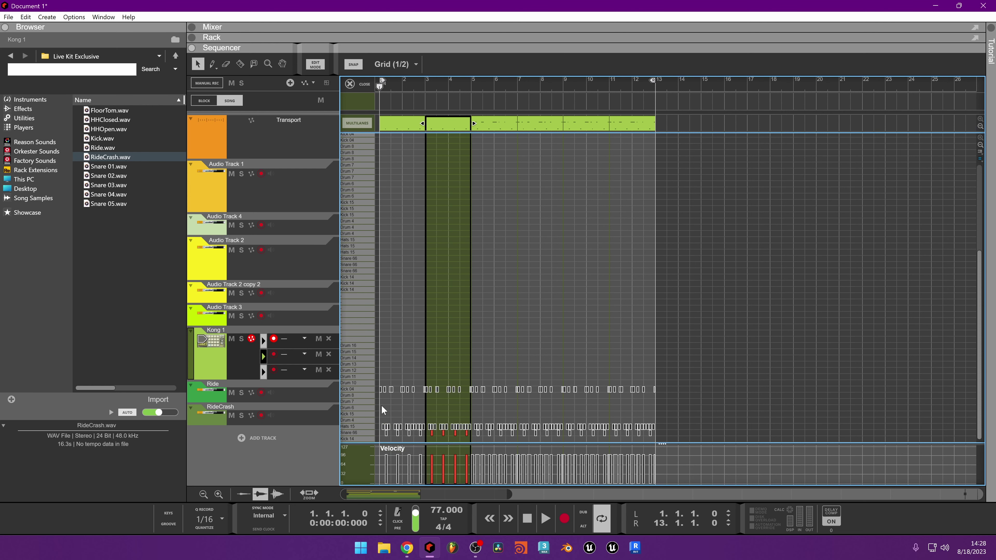
{"action": "left_click", "coordinate": [501, 369]}
{"action": "left_click_drag", "start_coordinate": [454, 400], "coordinate": [454, 400]}
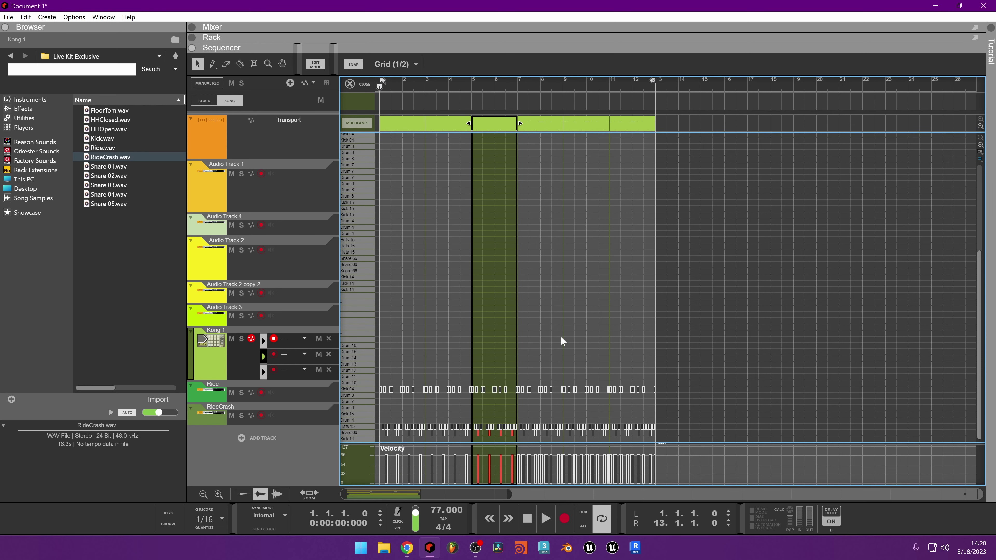
Remove the G#1 kick notes from the second-lane Kong clips between bars 7 and 13, and close the note editor
{"action": "left_click", "coordinate": [519, 336]}
{"action": "left_click_drag", "start_coordinate": [610, 367], "coordinate": [439, 410]}
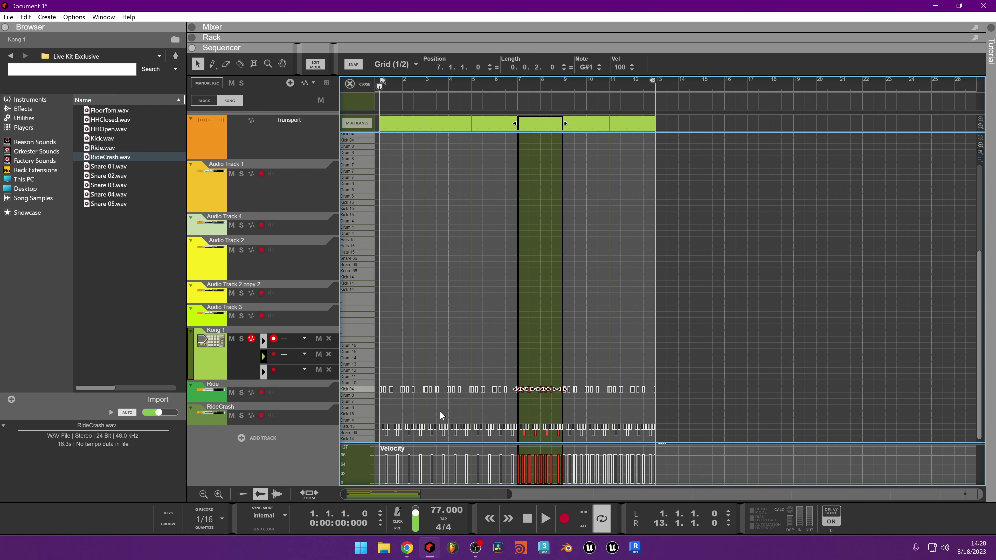
{"action": "left_click", "coordinate": [439, 410]}
{"action": "left_click", "coordinate": [596, 125]}
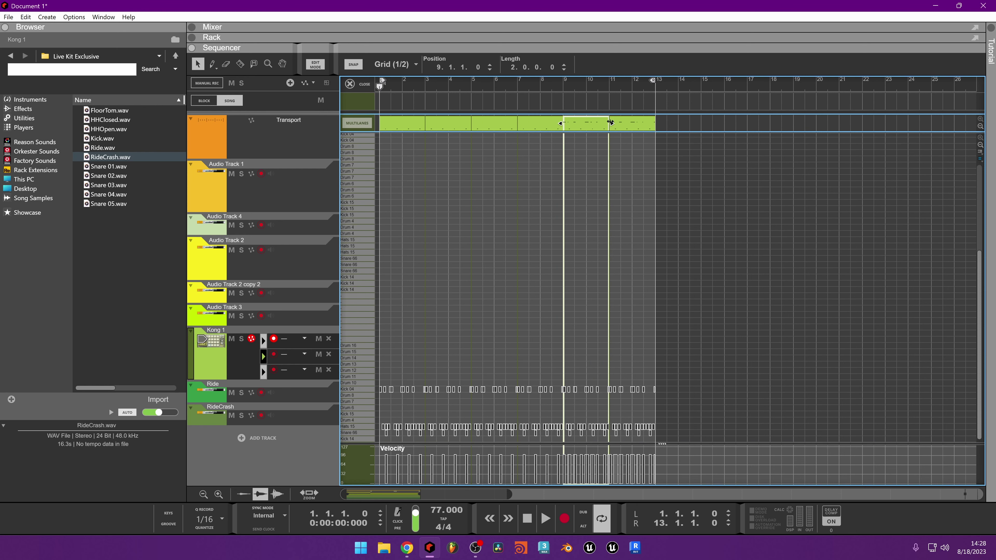
{"action": "key", "text": "Delete"}
{"action": "key", "text": "ctrl+z"}
{"action": "left_click", "coordinate": [354, 85]}
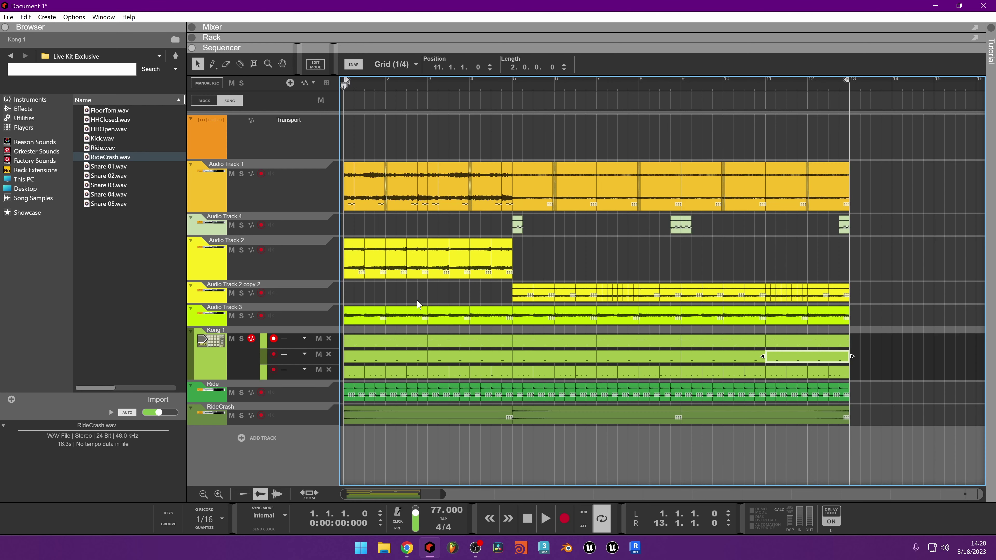
Inspect the first clip in Kong 1's top lane and delete that lane's clips from bar 3 to bar 13
{"action": "double_click", "coordinate": [382, 350]}
{"action": "key", "text": "ctrl+z"}
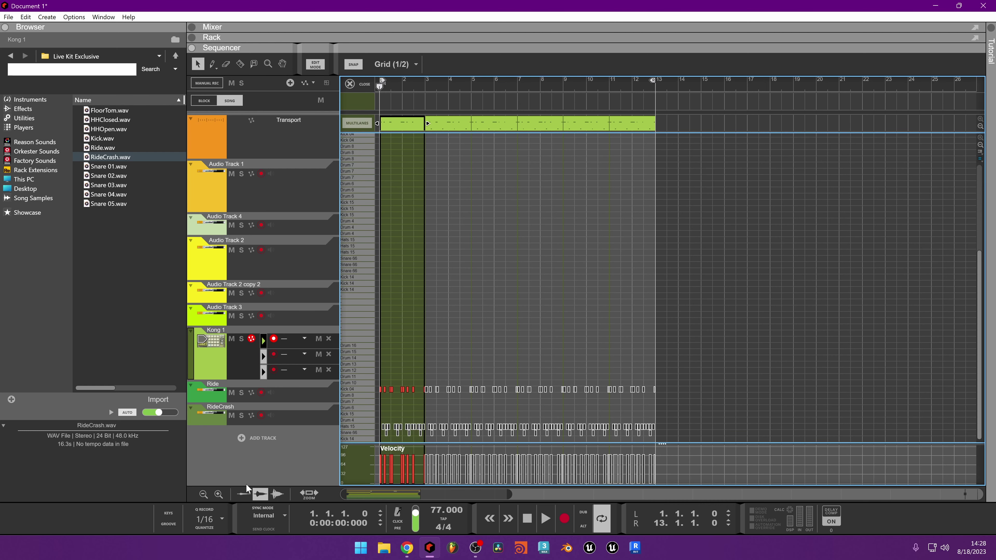
{"action": "left_click", "coordinate": [353, 84]}
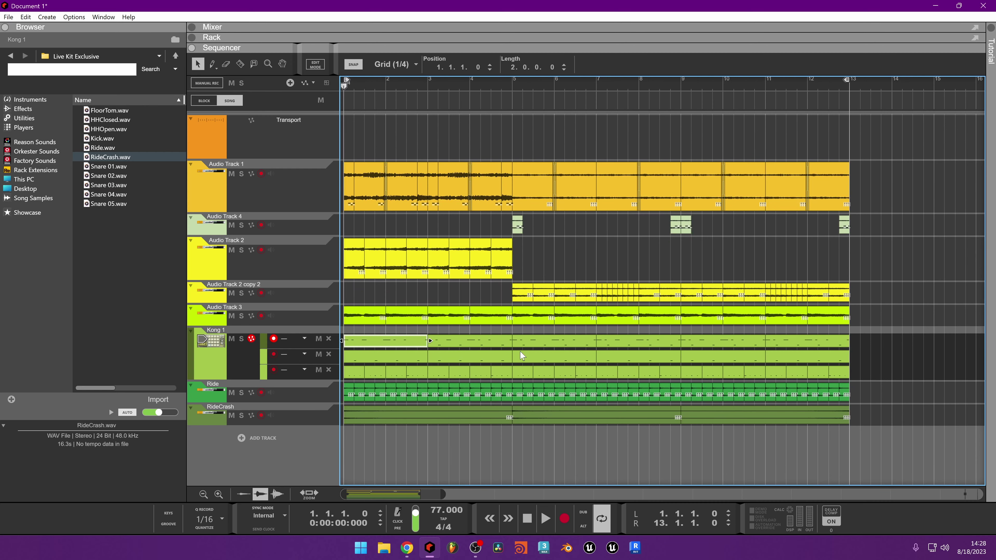
{"action": "left_click", "coordinate": [445, 341]}
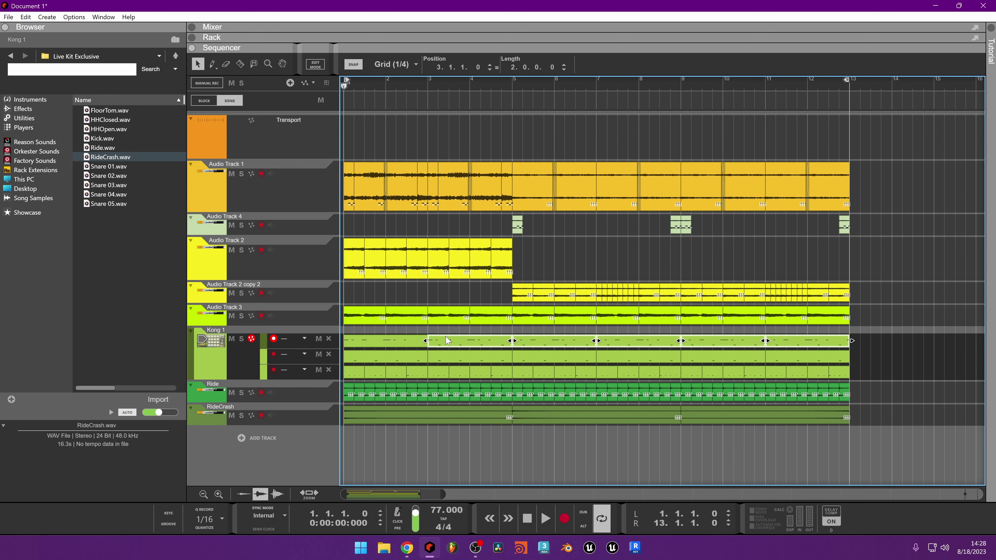
{"action": "key", "text": "Delete"}
Open the remaining top-lane Kong clip for note editing and place copies of it at bars 13 and 15
{"action": "double_click", "coordinate": [404, 341]}
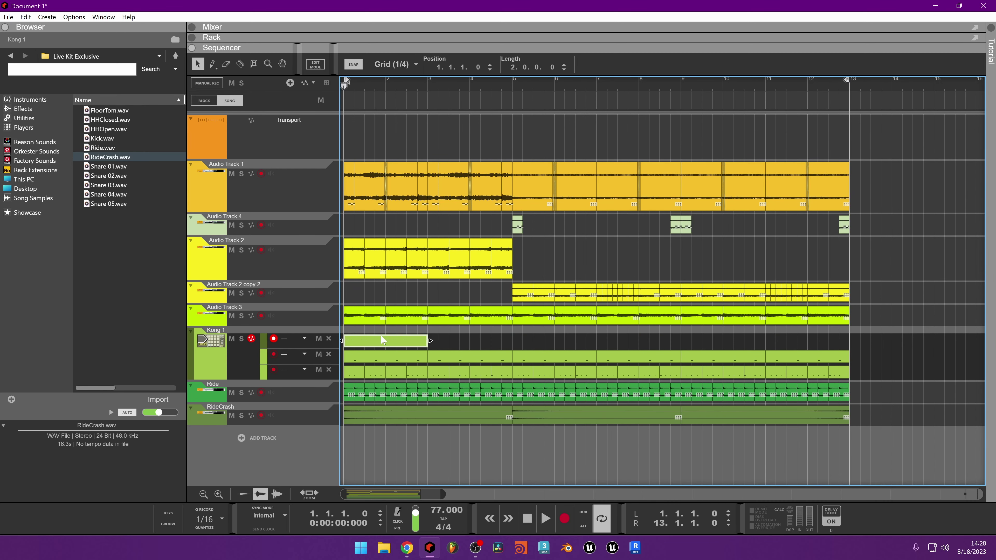
{"action": "left_click_drag", "start_coordinate": [355, 407], "coordinate": [355, 407]}
{"action": "left_click_drag", "start_coordinate": [405, 125], "coordinate": [718, 129]}
Transpose all kick notes in the clip at bar 1 down from G#1 to C1
{"action": "left_click_drag", "start_coordinate": [489, 356], "coordinate": [382, 402]}
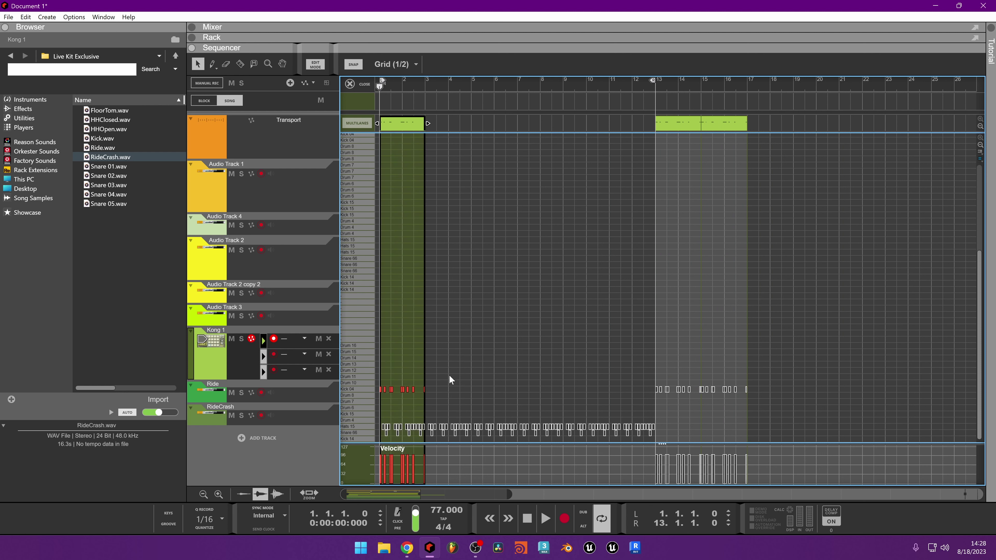
{"action": "key", "text": "Down"}
{"action": "key", "text": "Down"}
{"action": "key", "text": "Down"}
{"action": "key", "text": "Down"}
{"action": "key", "text": "Down"}
{"action": "key", "text": "Down"}
{"action": "key", "text": "Down"}
{"action": "key", "text": "Down"}
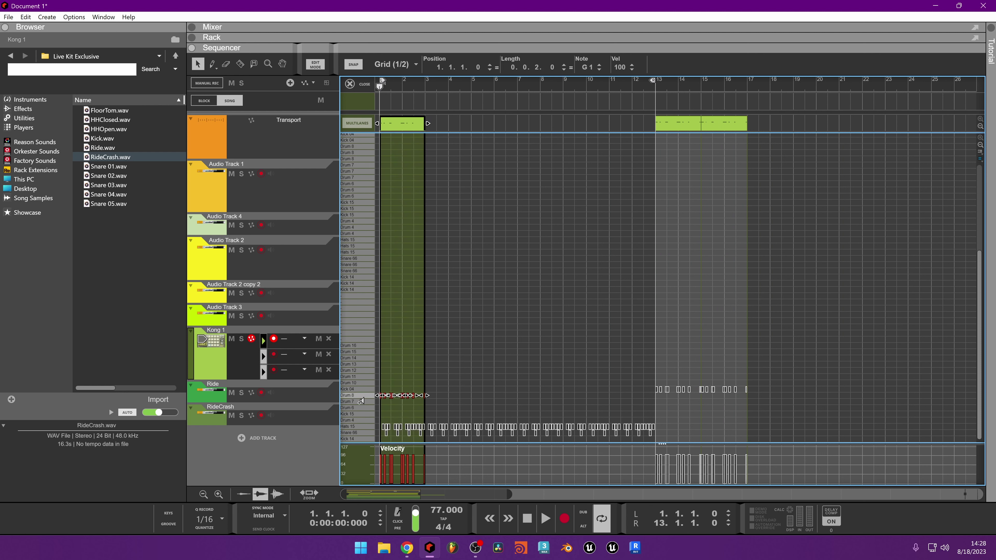
Listen to the C1 kick pattern from the start and move its clip from bar 1 to bar 18
{"action": "key", "text": "space"}
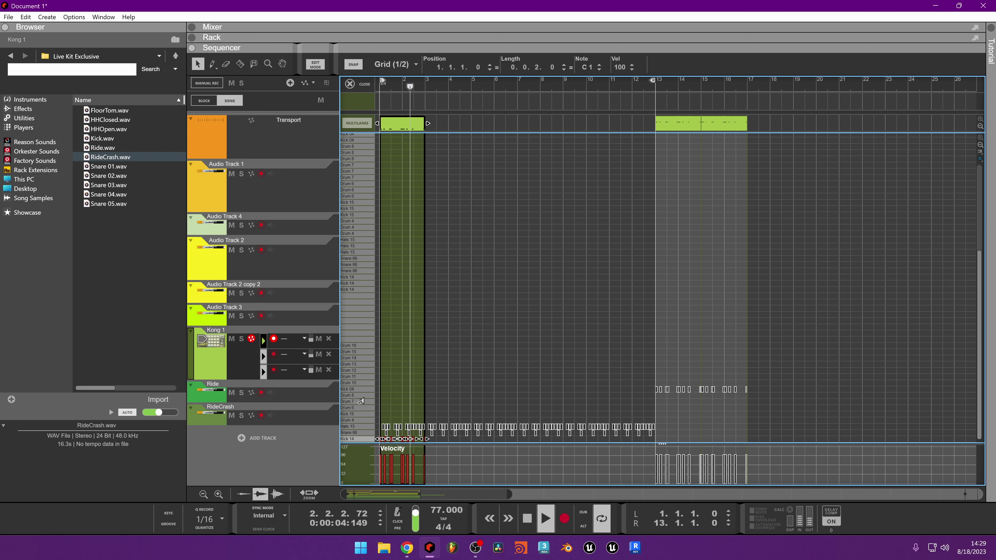
{"action": "key", "text": "space"}
{"action": "key", "text": "space"}
{"action": "key", "text": "space"}
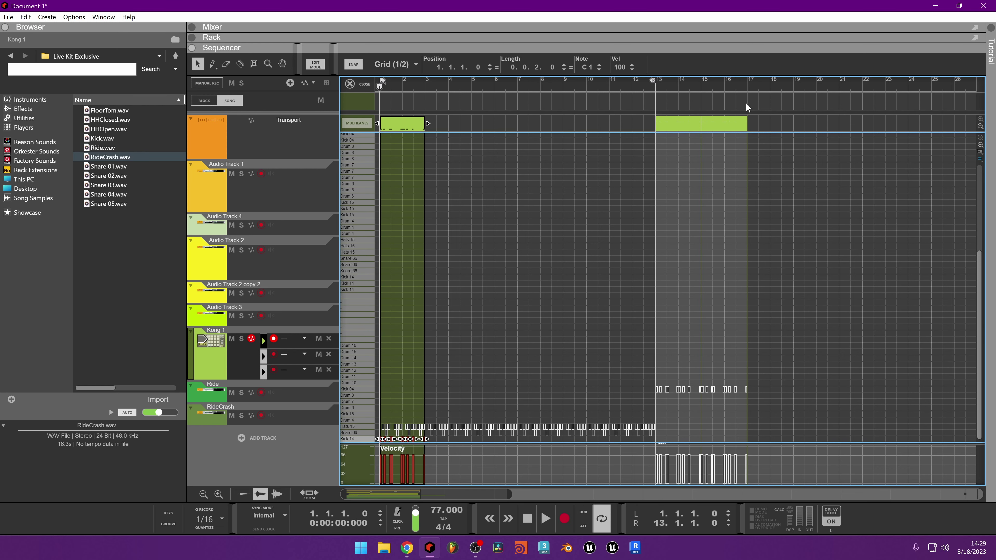
{"action": "left_click_drag", "start_coordinate": [393, 125], "coordinate": [782, 125]}
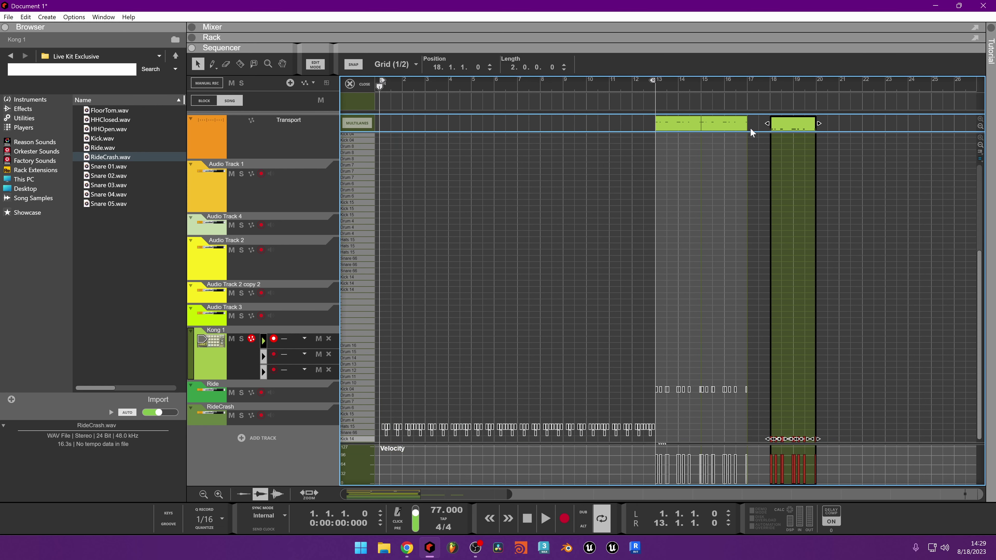
Transpose the kick notes in the clip at bar 15 down to E1 and move that clip to bar 1
{"action": "left_click", "coordinate": [738, 127]}
{"action": "left_click_drag", "start_coordinate": [782, 372], "coordinate": [686, 414]}
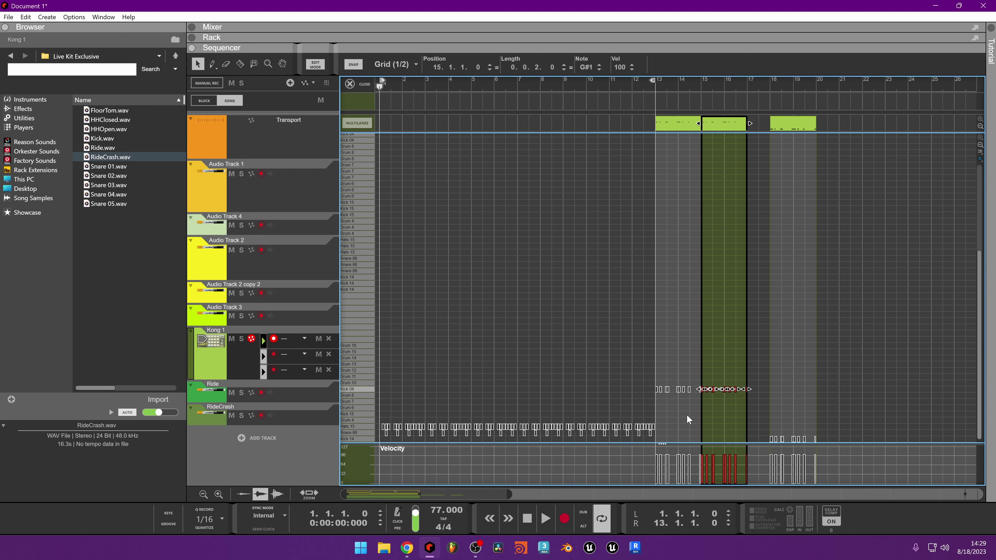
{"action": "key", "text": "ctrl+Down"}
{"action": "key", "text": "ctrl+Down"}
{"action": "key", "text": "ctrl+Down"}
{"action": "key", "text": "ctrl+Down"}
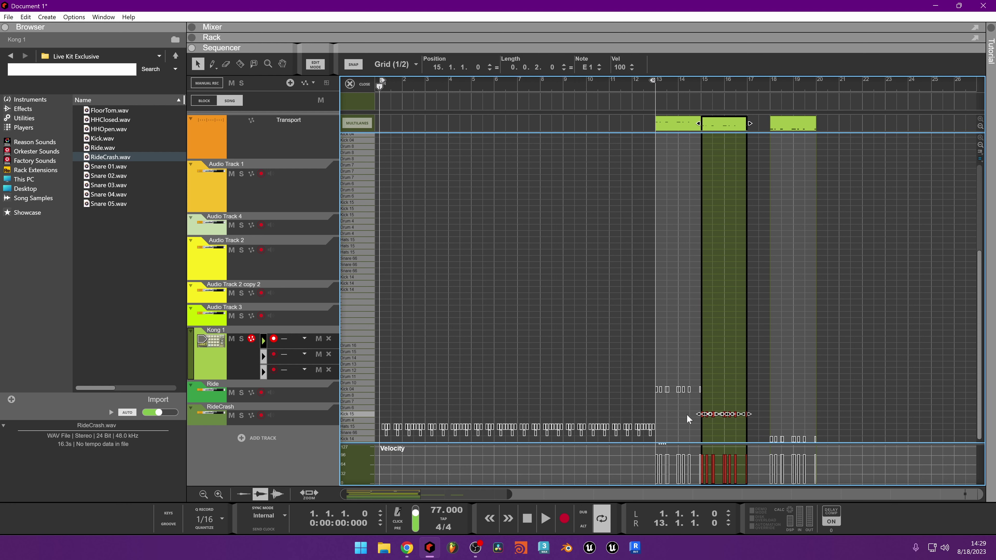
{"action": "left_click_drag", "start_coordinate": [731, 122], "coordinate": [373, 136]}
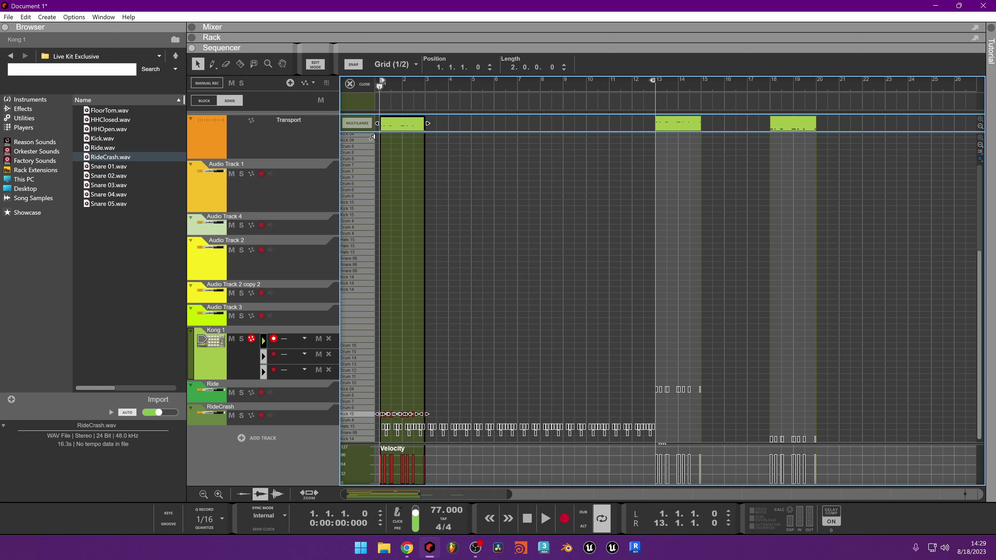
Play the E1 kick pattern, move the C1 kick clip from bar 18 to bar 3, and stop after comparing them
{"action": "key", "text": "space"}
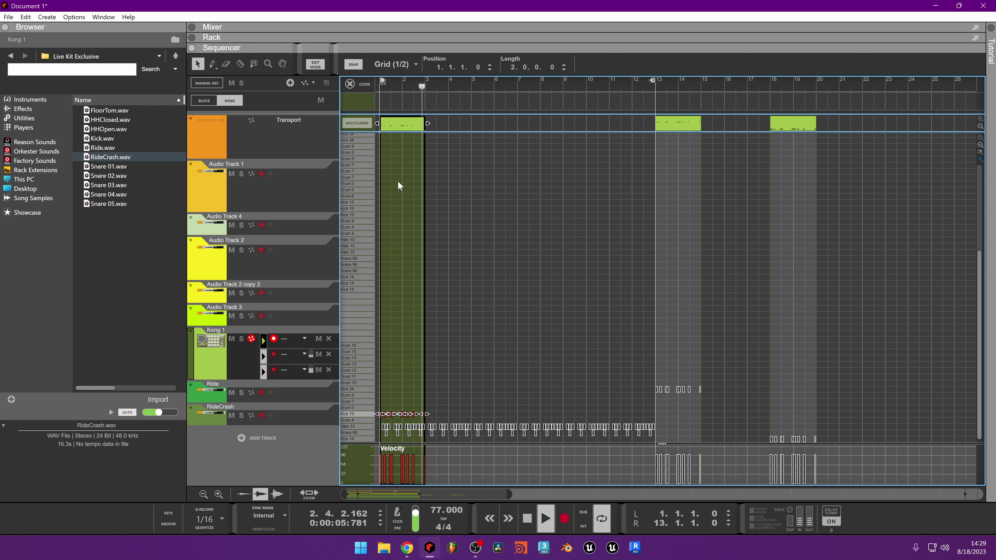
{"action": "key", "text": "space"}
{"action": "key", "text": "space"}
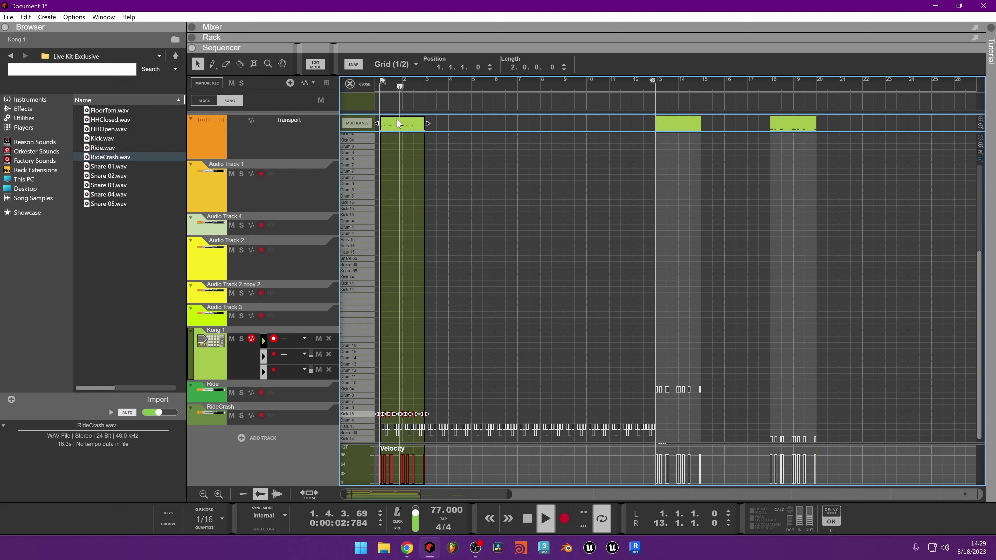
{"action": "left_click_drag", "start_coordinate": [796, 122], "coordinate": [452, 122]}
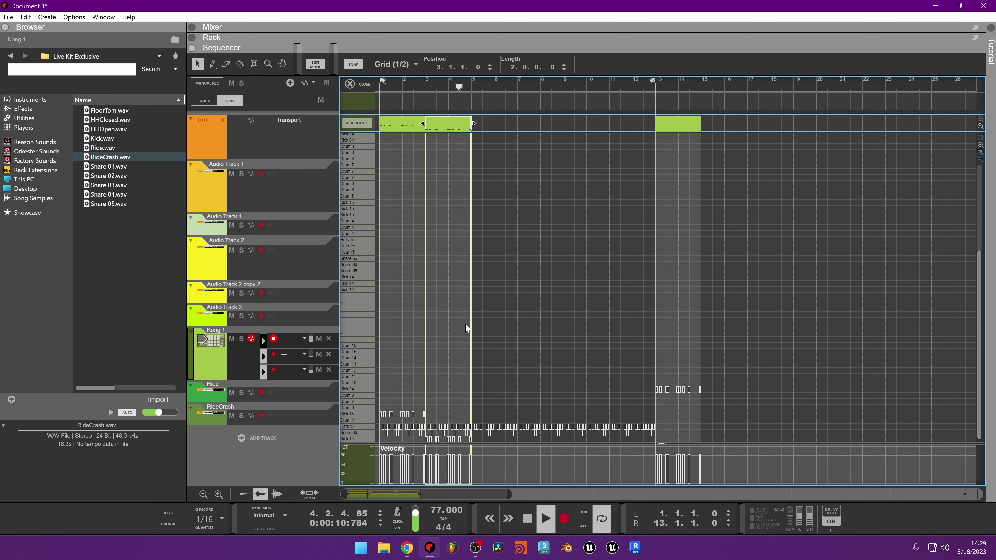
{"action": "key", "text": "space"}
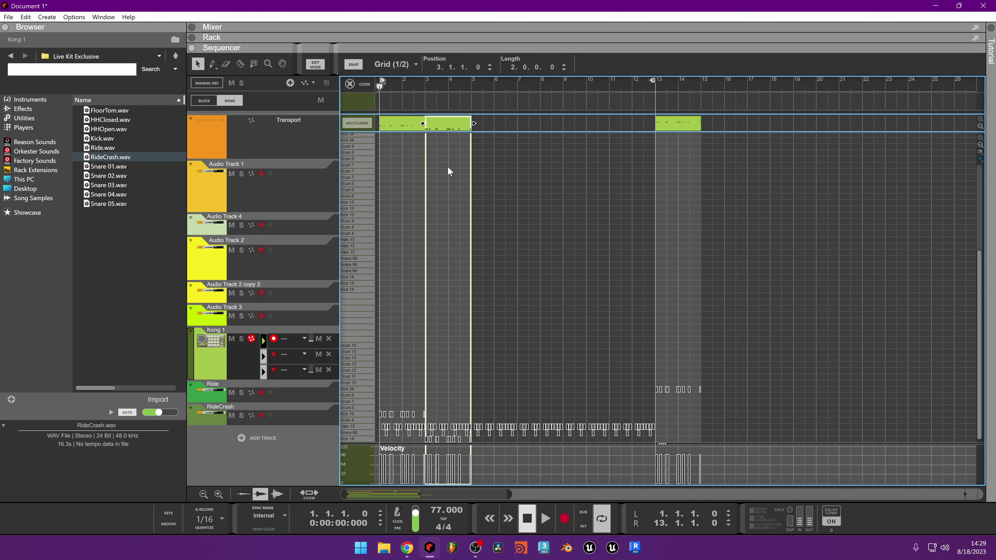
Move the Kong 1 clip at bar 3 to bar 5 and the clip at bar 13 to bar 3
{"action": "left_click", "coordinate": [393, 127]}
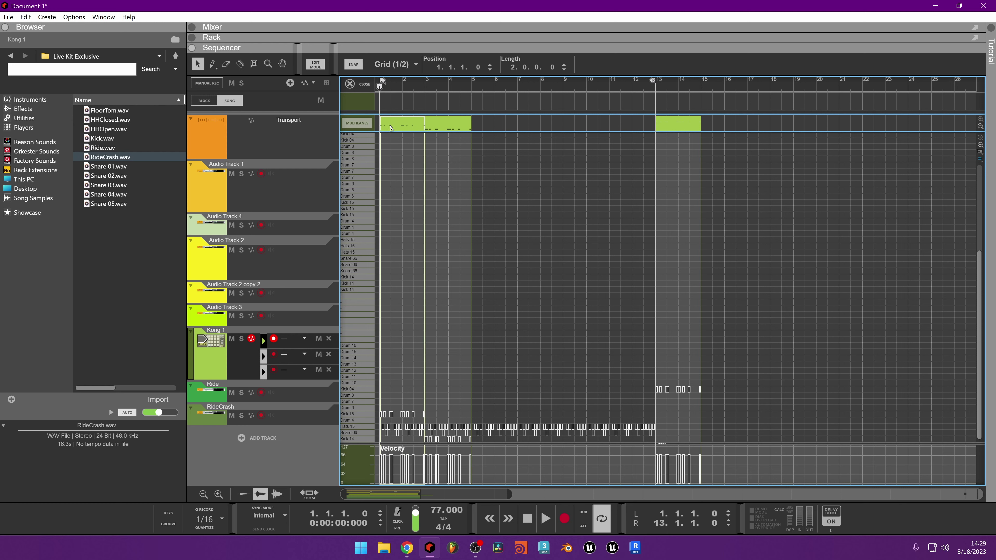
{"action": "left_click_drag", "start_coordinate": [455, 118], "coordinate": [501, 122]}
{"action": "left_click_drag", "start_coordinate": [667, 127], "coordinate": [441, 135]}
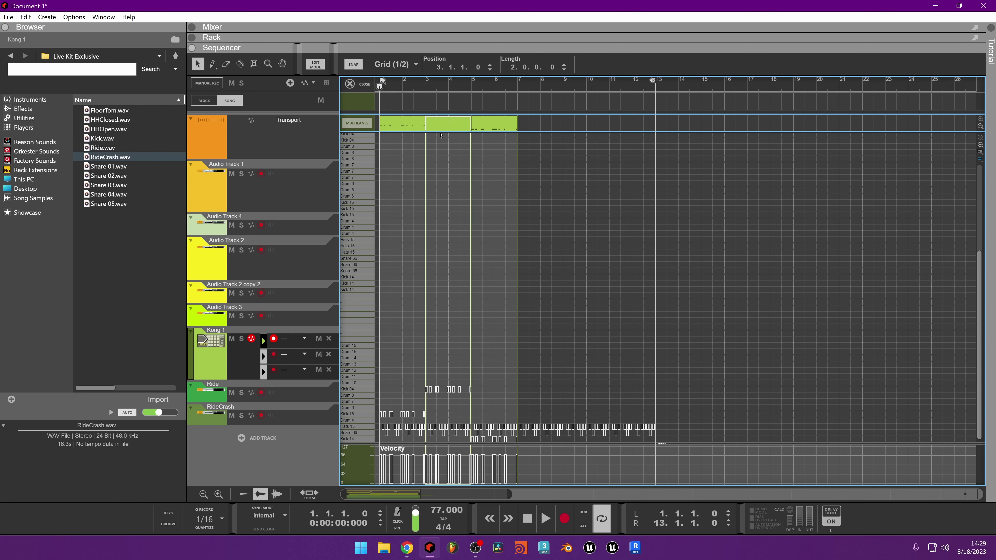
Duplicate the Kong 1 clip at bar 5 repeatedly to fill the lane up to bar 13, and play the result
{"action": "key", "text": "ctrl+d"}
{"action": "key", "text": "ctrl+d"}
{"action": "key", "text": "ctrl+d"}
{"action": "key", "text": "ctrl+d"}
{"action": "key", "text": "space"}
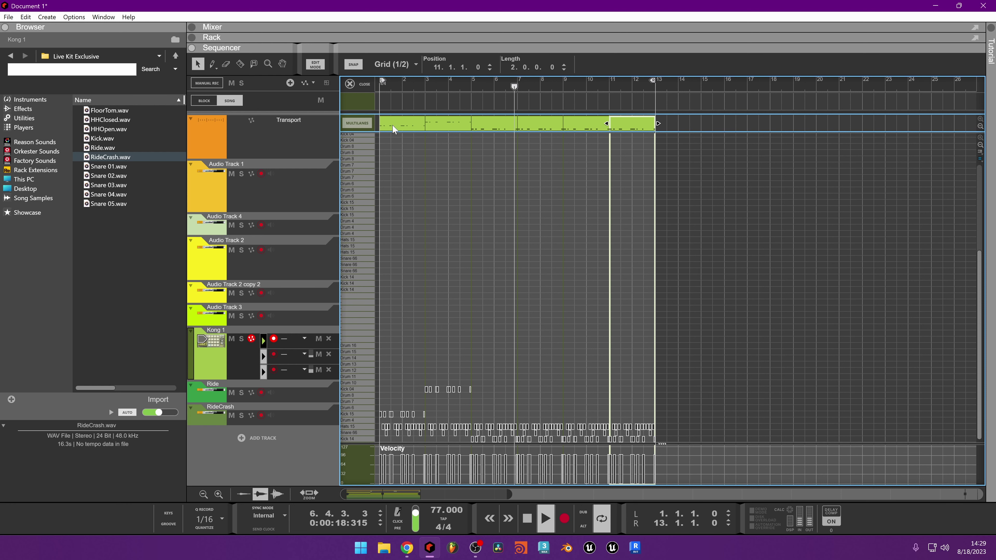
Replace the Kong 1 clip at bar 1 with a copy of the bar 3 clip and leave the clip editing view
{"action": "left_click", "coordinate": [425, 126]}
{"action": "left_click", "coordinate": [426, 130]}
{"action": "left_click", "coordinate": [405, 124]}
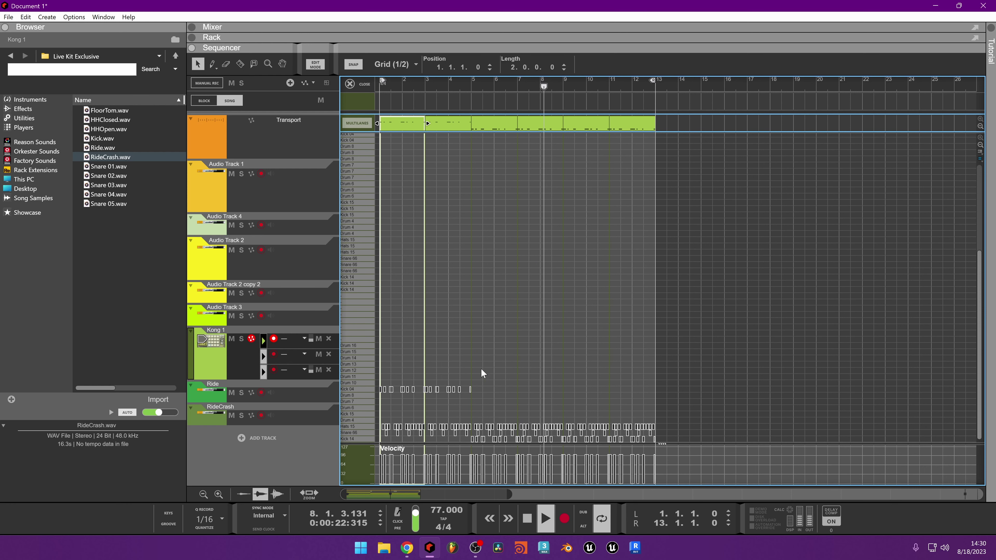
{"action": "left_click", "coordinate": [438, 128]}
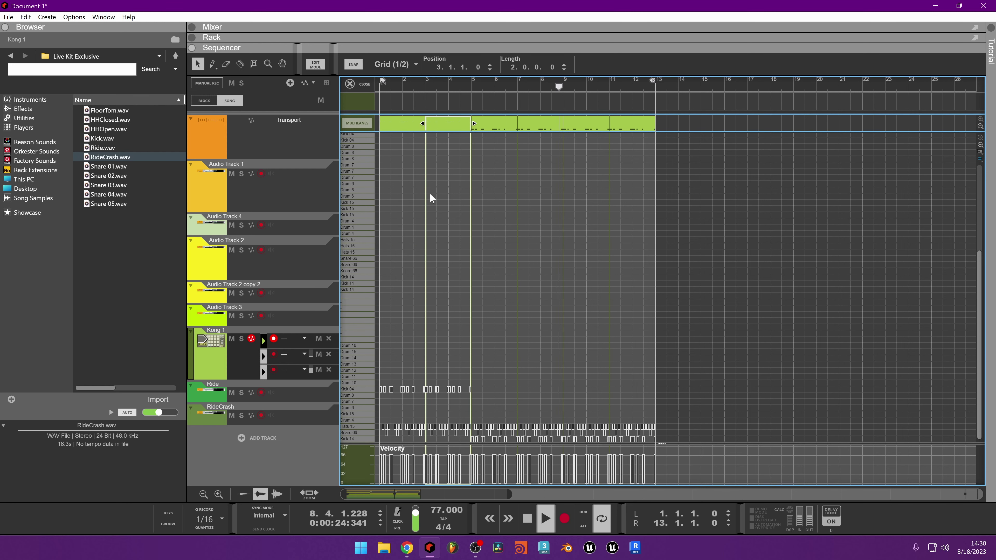
{"action": "left_click", "coordinate": [362, 86]}
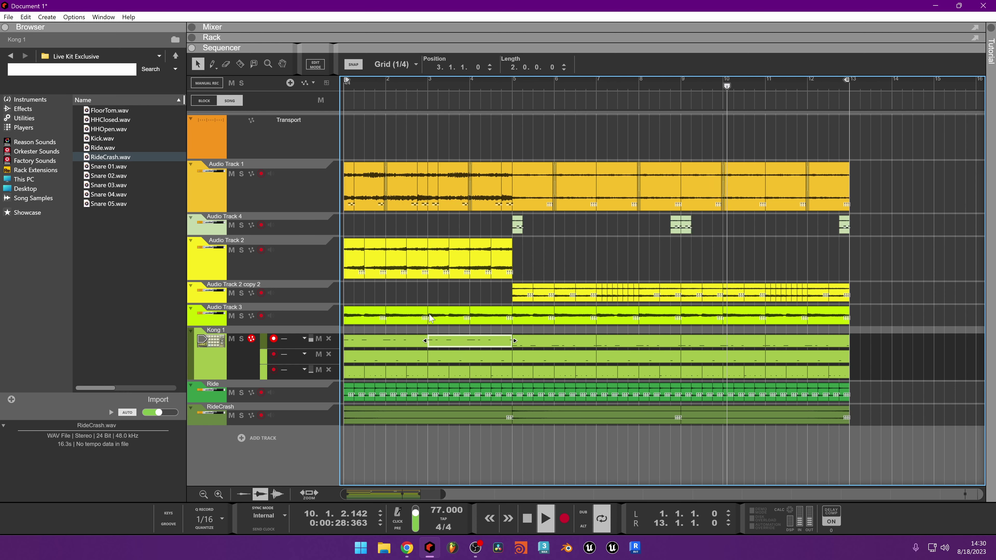
Select the Audio Track 2 copy 2 clips, set that track's rack level to 1.35 dB and bring back the sequencer
{"action": "scroll", "coordinate": [575, 443], "scroll_direction": "down", "scroll_amount": 2}
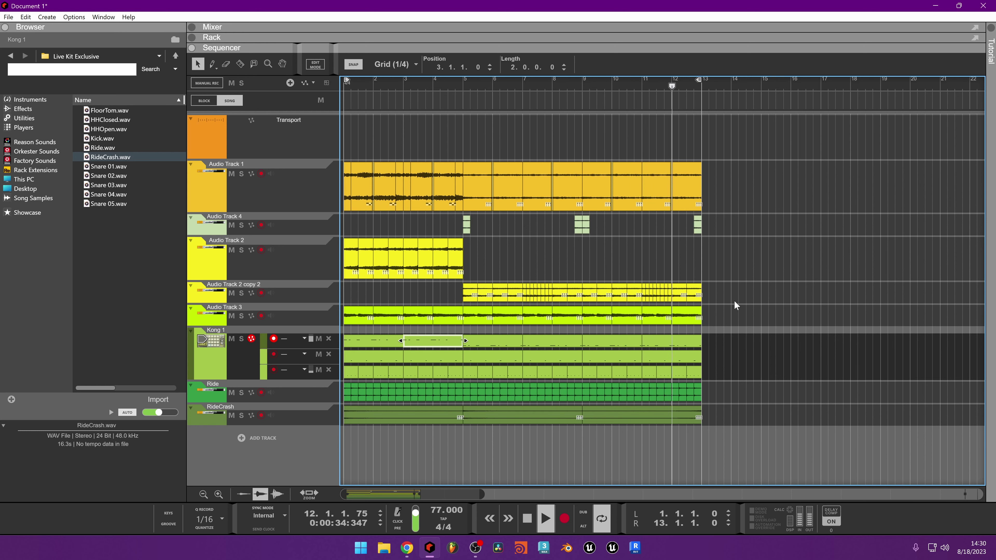
{"action": "left_click_drag", "start_coordinate": [734, 303], "coordinate": [471, 295]}
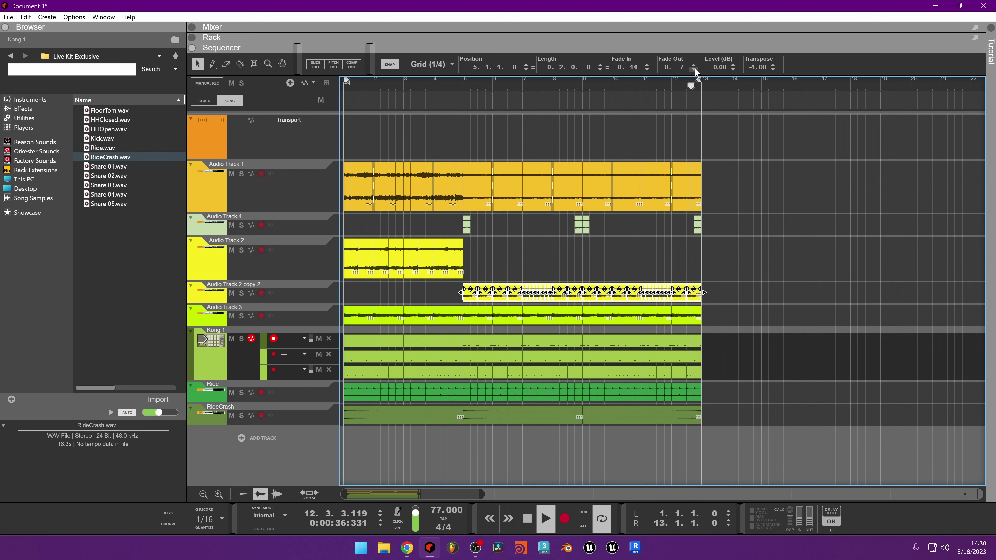
{"action": "left_click", "coordinate": [687, 36]}
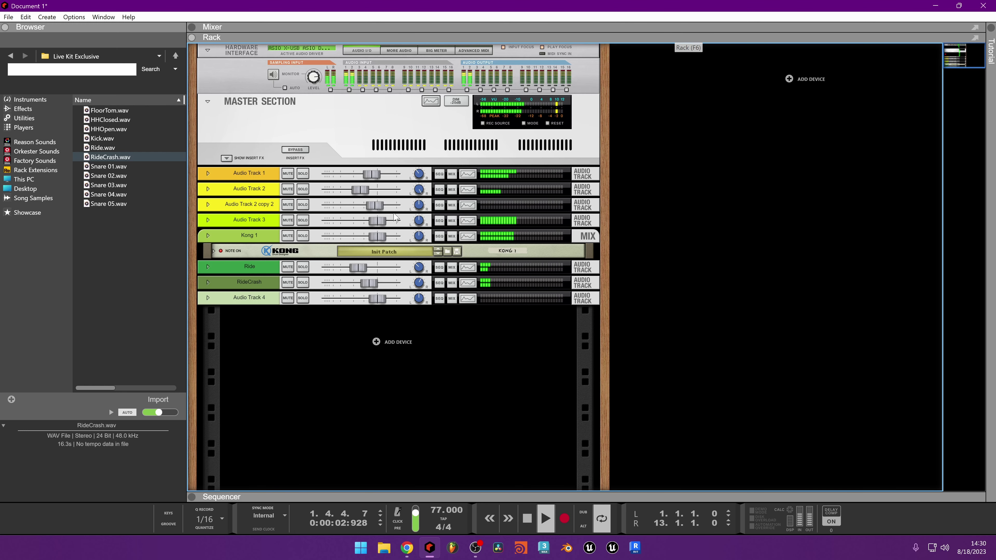
{"action": "left_click_drag", "start_coordinate": [375, 205], "coordinate": [382, 207]}
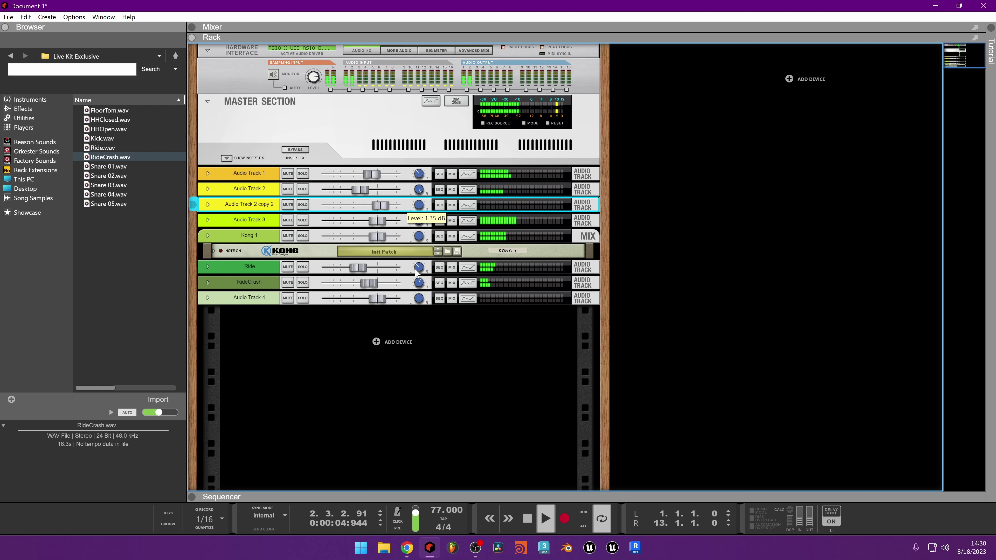
{"action": "left_click_drag", "start_coordinate": [495, 495], "coordinate": [511, 96]}
{"action": "left_click", "coordinate": [452, 137]}
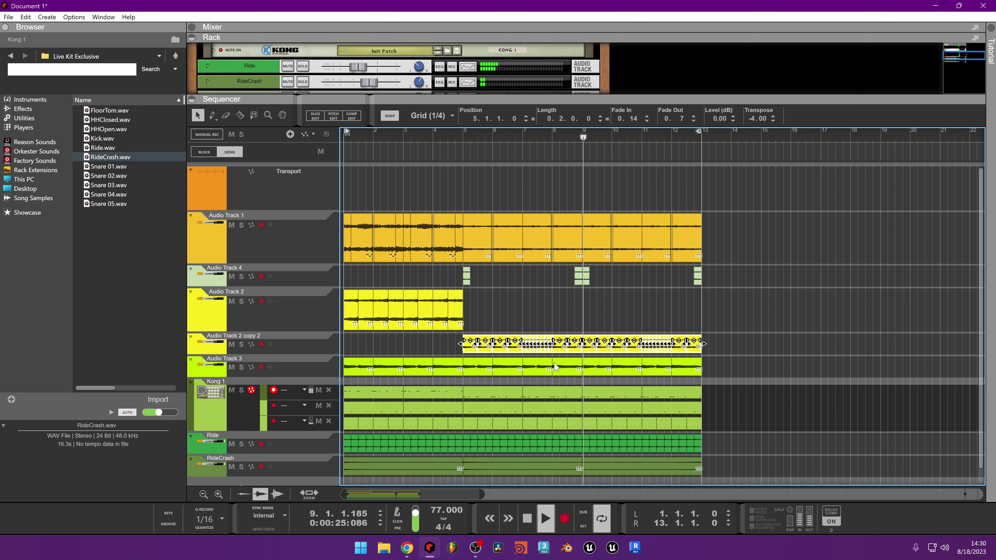
Raise Audio Track 4's rack level slightly and set the clip level of all its clips to -4.99 dB
{"action": "left_click_drag", "start_coordinate": [716, 266], "coordinate": [455, 280]}
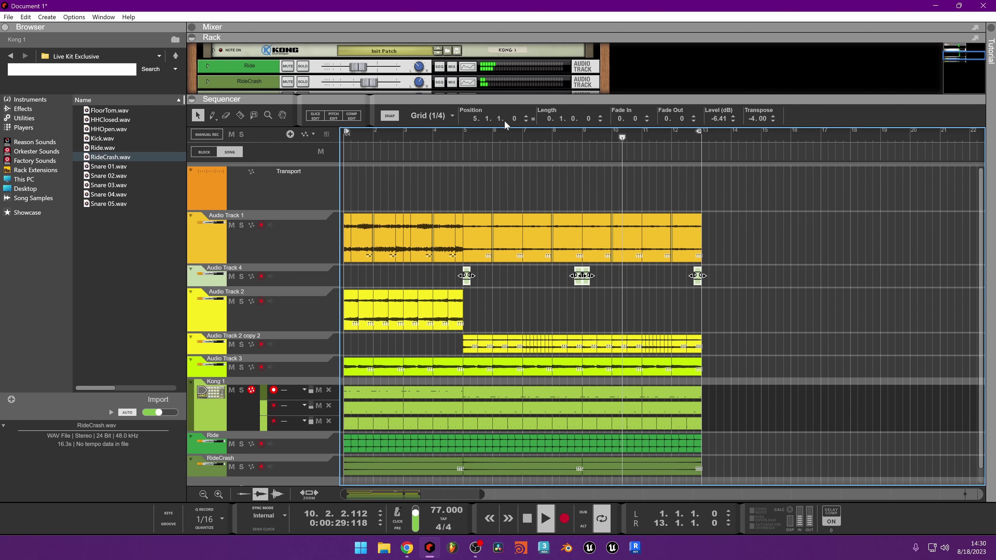
{"action": "left_click_drag", "start_coordinate": [465, 95], "coordinate": [439, 359]}
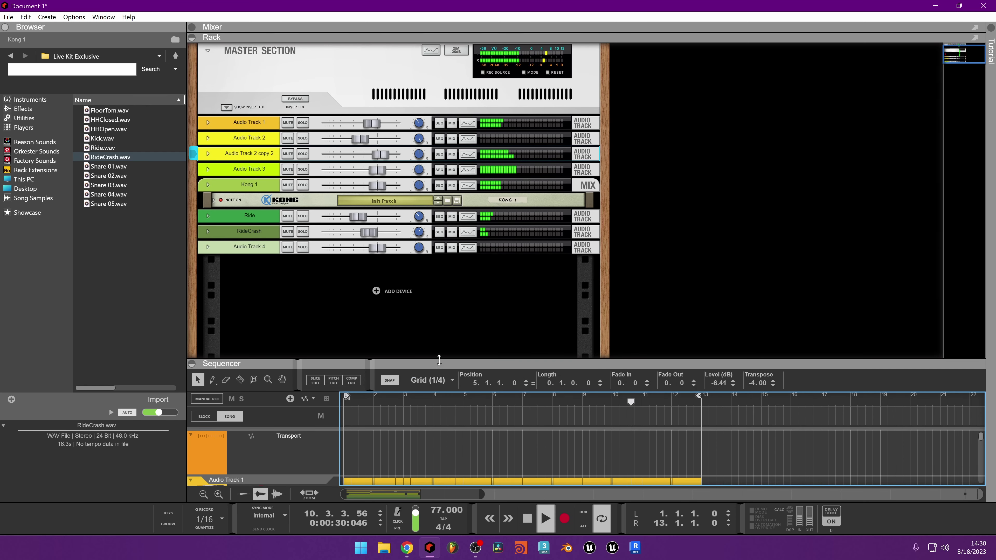
{"action": "left_click", "coordinate": [378, 248]}
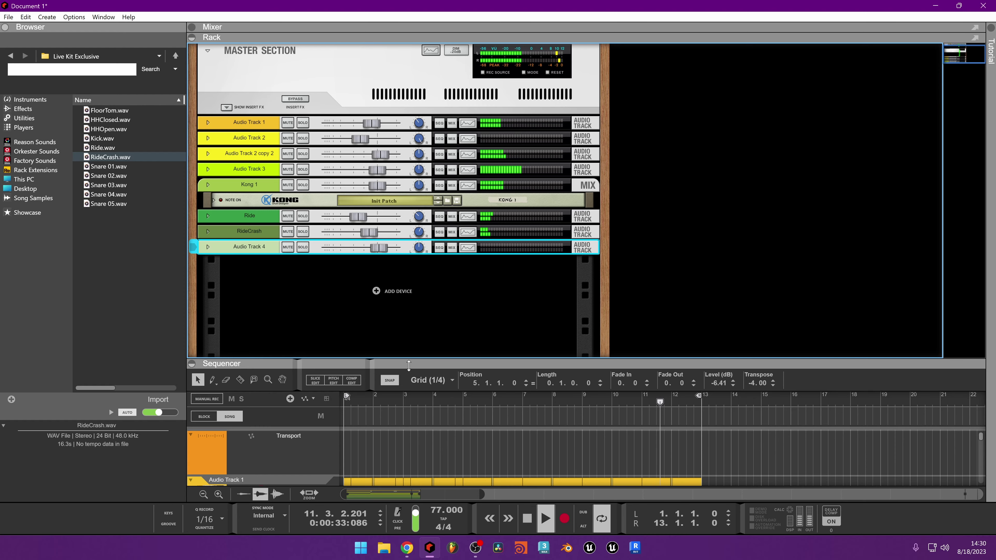
{"action": "left_click_drag", "start_coordinate": [439, 362], "coordinate": [439, 99]}
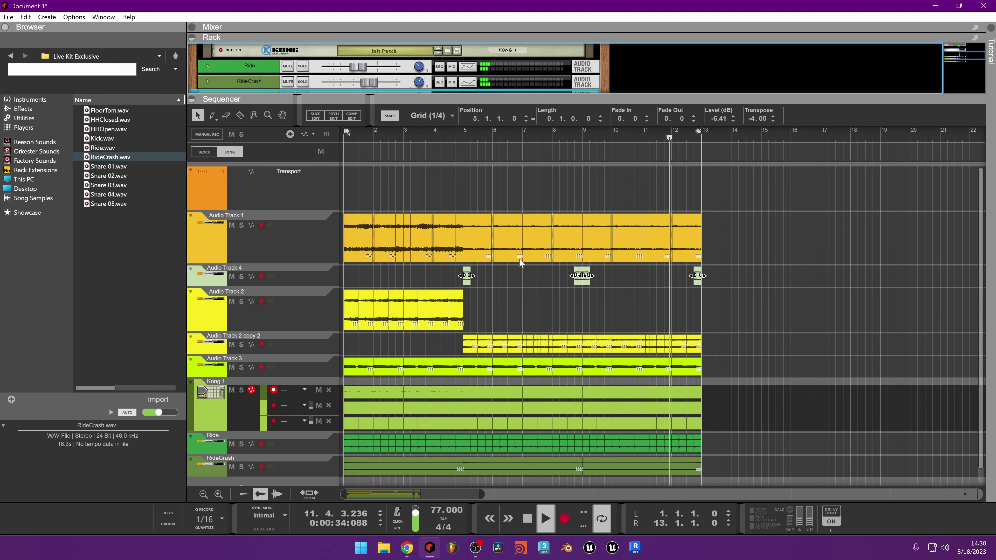
{"action": "left_click", "coordinate": [717, 114]}
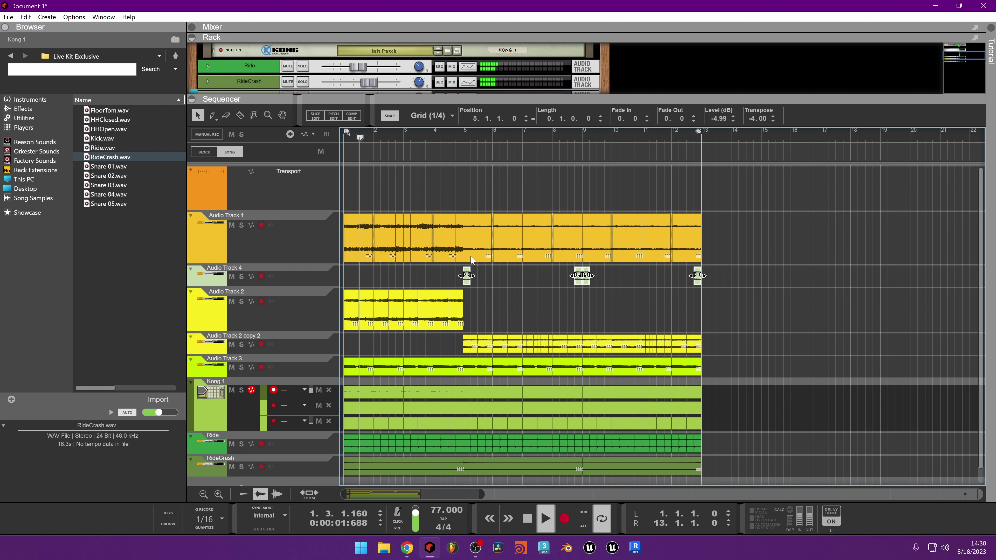
Set Audio Track 1's level to -1.54 dB in the rack
{"action": "left_click_drag", "start_coordinate": [475, 99], "coordinate": [474, 353]}
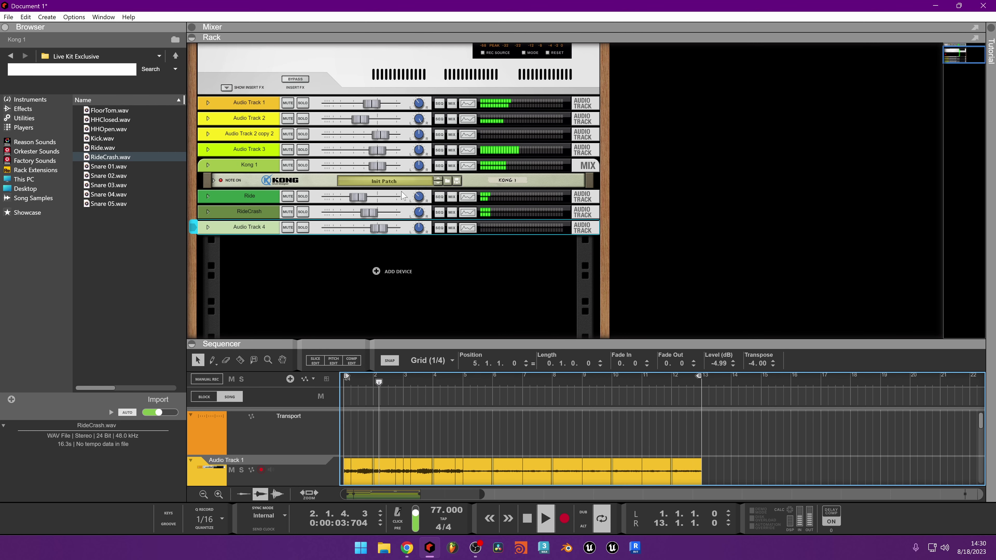
{"action": "left_click_drag", "start_coordinate": [366, 105], "coordinate": [371, 109]}
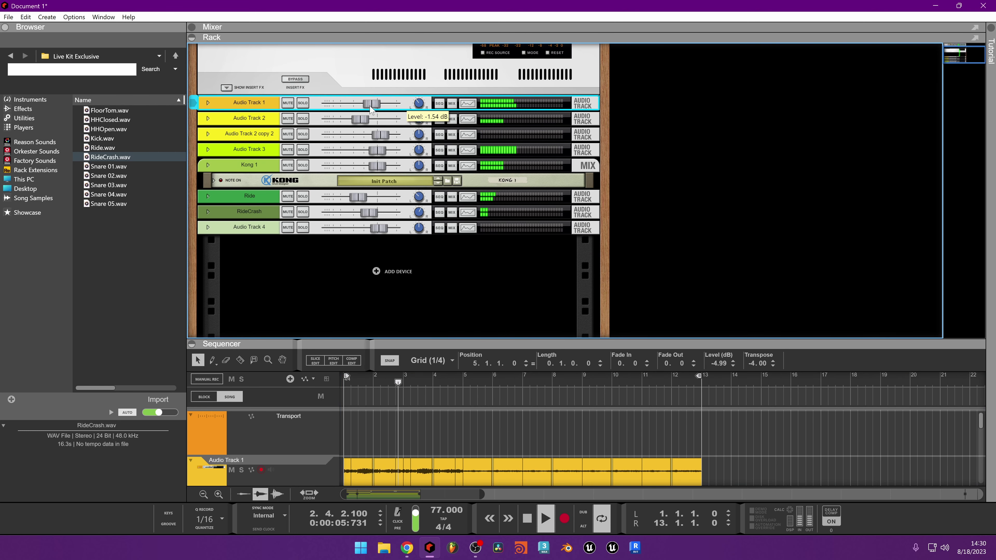
Turn on the master compressor in the mixer and return to the sequencer
{"action": "left_click", "coordinate": [528, 26]}
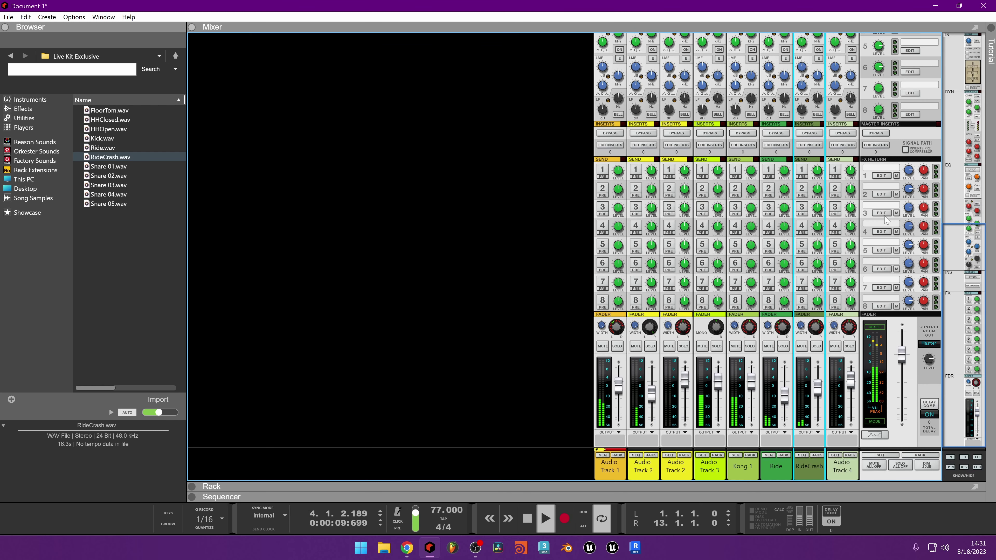
{"action": "scroll", "coordinate": [885, 220], "scroll_direction": "up", "scroll_amount": 8}
{"action": "left_click", "coordinate": [878, 154]}
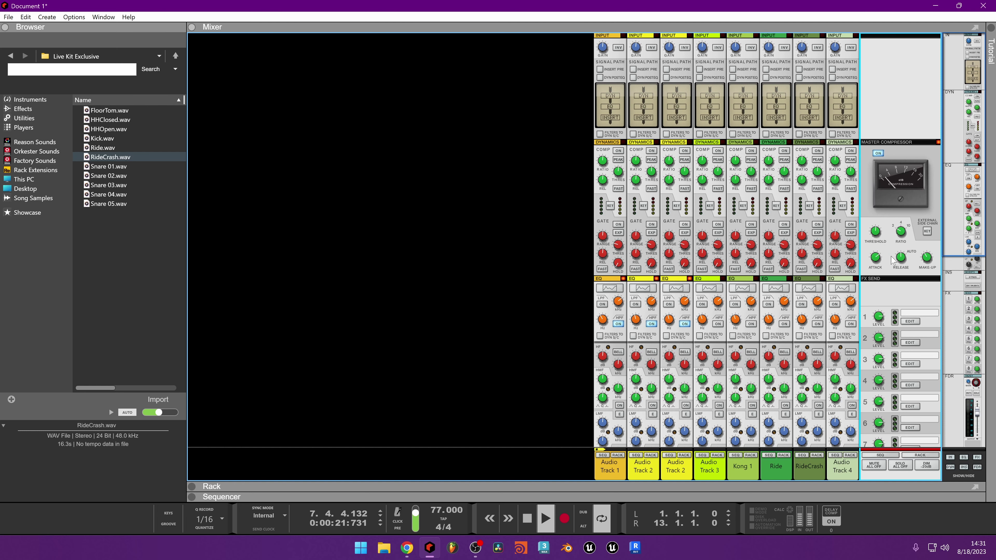
{"action": "mouse_move", "coordinate": [881, 232]}
{"action": "mouse_move", "coordinate": [924, 270]}
{"action": "key", "text": "F7"}
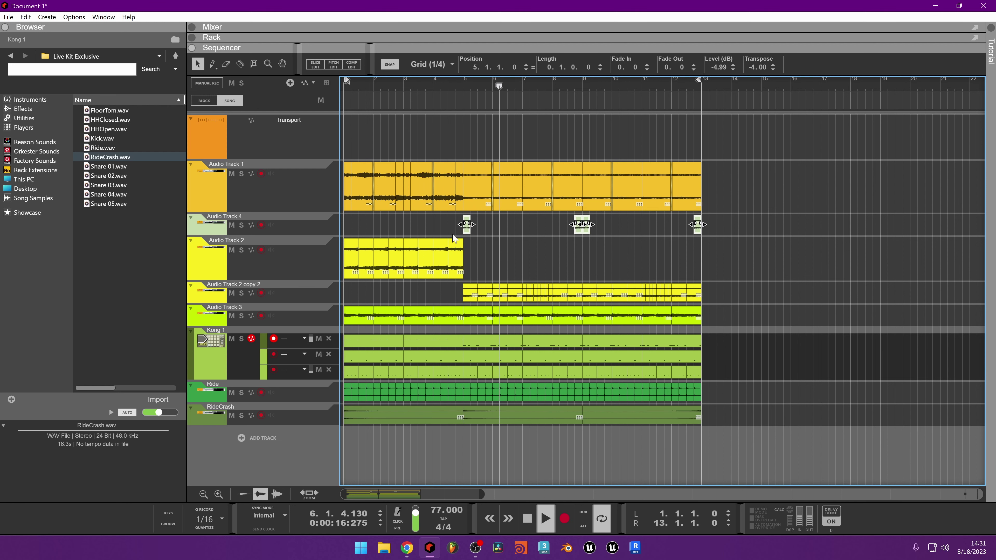
Try shortening the Audio Track 4 clip at bar 5 to a length of 0.0.1.120 and play the passage
{"action": "scroll", "coordinate": [476, 228], "scroll_direction": "up", "scroll_amount": 10}
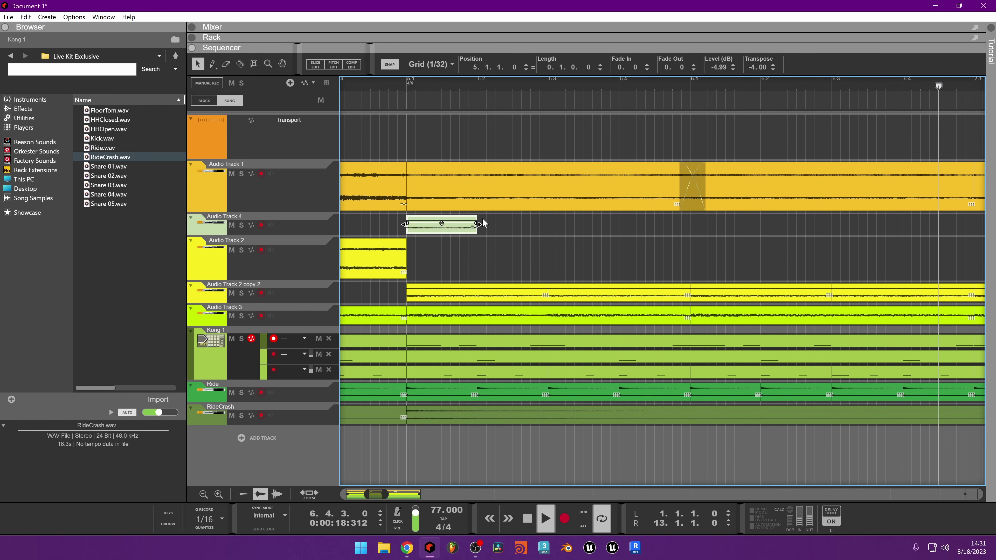
{"action": "key", "text": "space"}
{"action": "scroll", "coordinate": [476, 225], "scroll_direction": "down", "scroll_amount": 5}
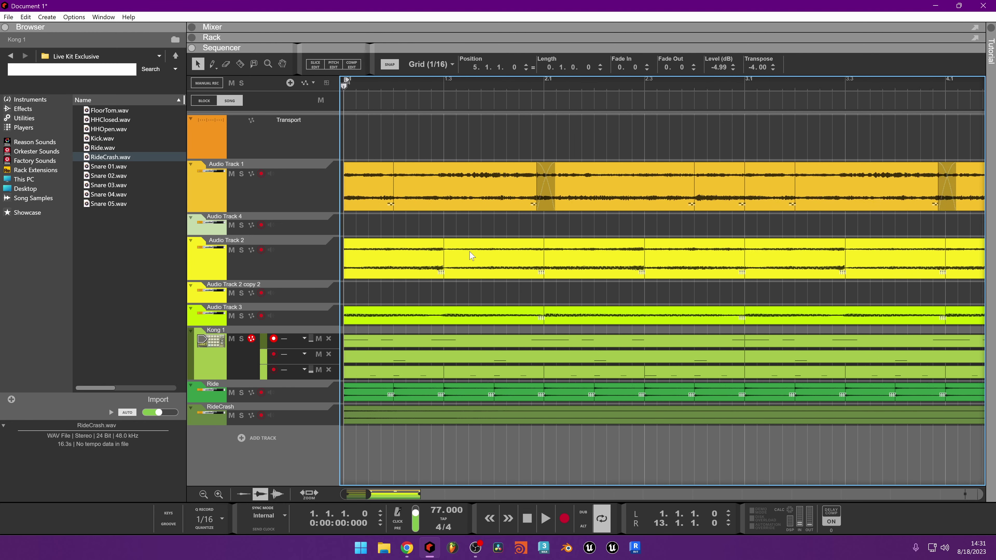
{"action": "scroll", "coordinate": [701, 229], "scroll_direction": "up", "scroll_amount": 8}
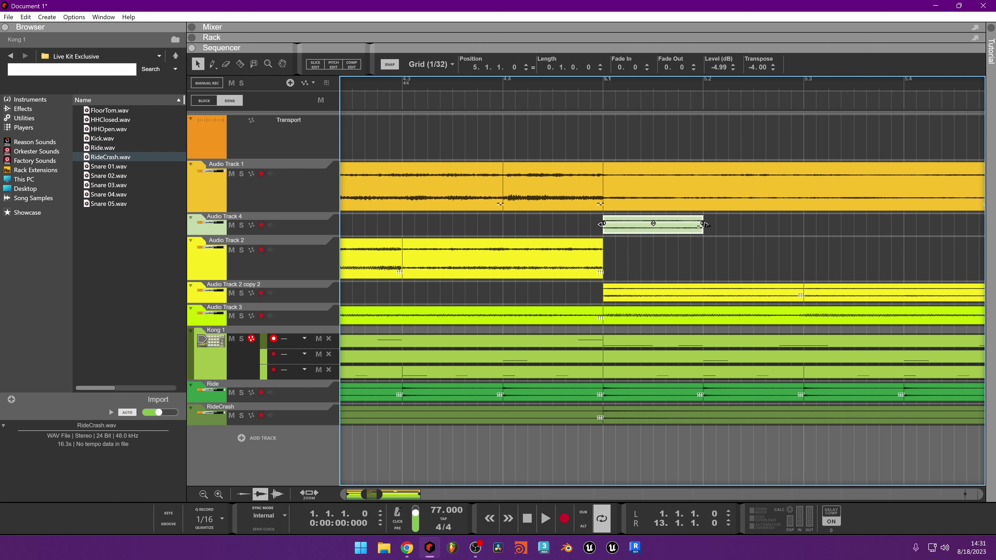
{"action": "key", "text": "space"}
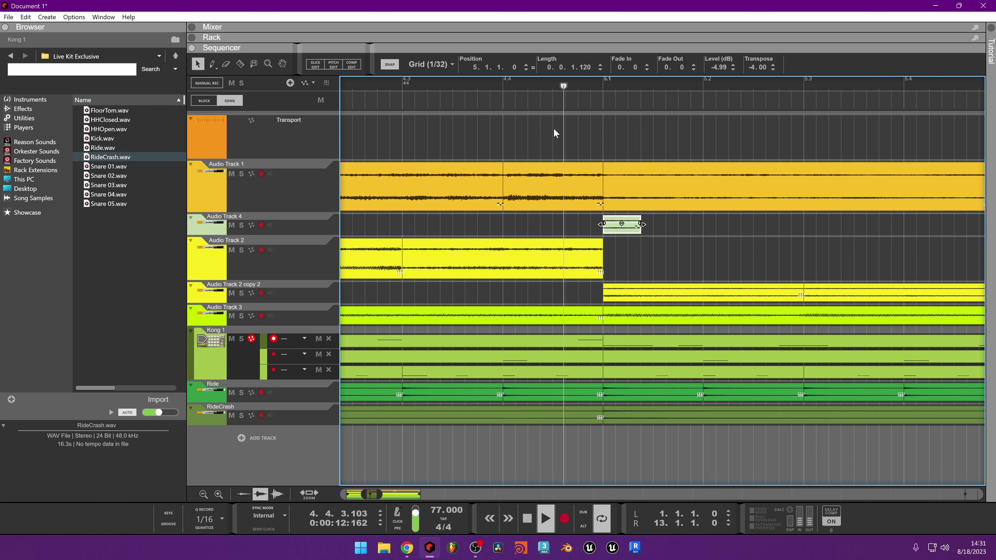
{"action": "key", "text": "space"}
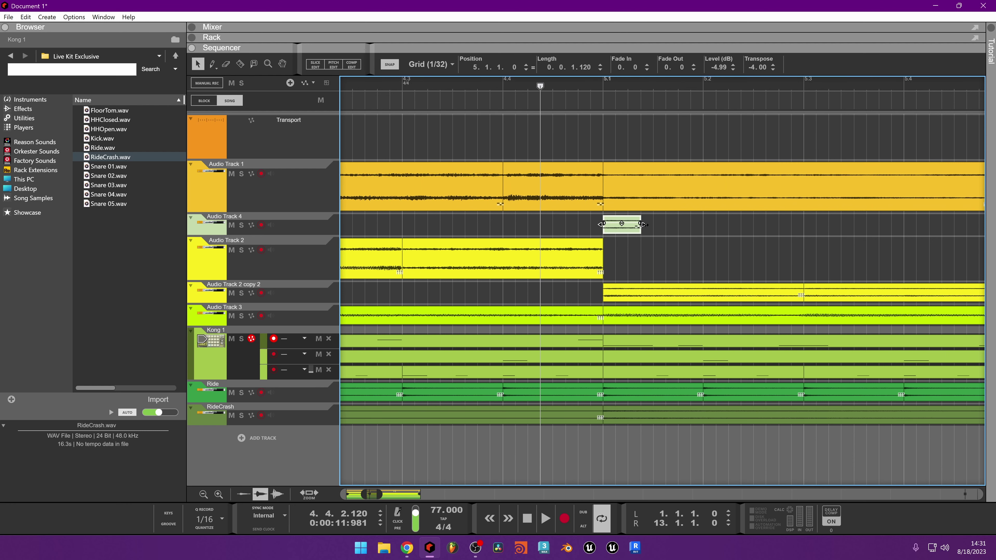
Extend the Audio Track 4 clip at bar 5 to a length of 0.1.0.0, add a 2.120 fade-out and play it
{"action": "left_click_drag", "start_coordinate": [642, 225], "coordinate": [696, 237]}
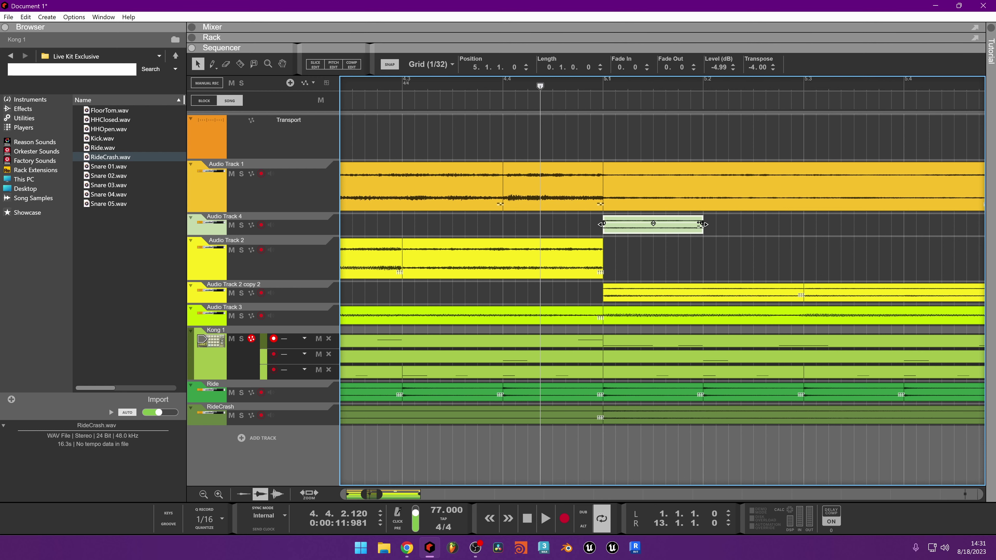
{"action": "key", "text": "space"}
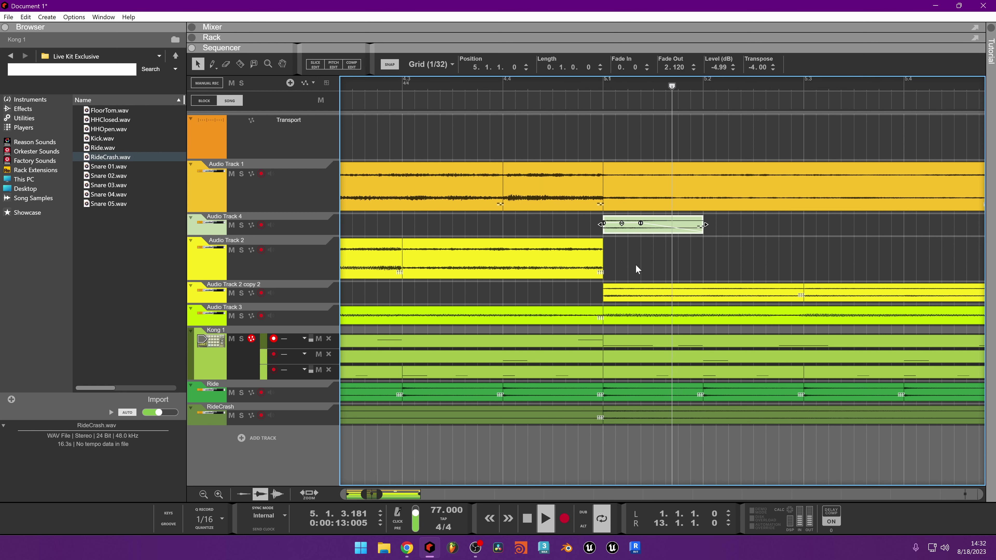
Play the arrangement from just before bar 5 to check the transition between the two sections
{"action": "scroll", "coordinate": [606, 264], "scroll_direction": "down", "scroll_amount": 3}
{"action": "scroll", "coordinate": [605, 263], "scroll_direction": "down", "scroll_amount": 6}
{"action": "left_click", "coordinate": [431, 109]}
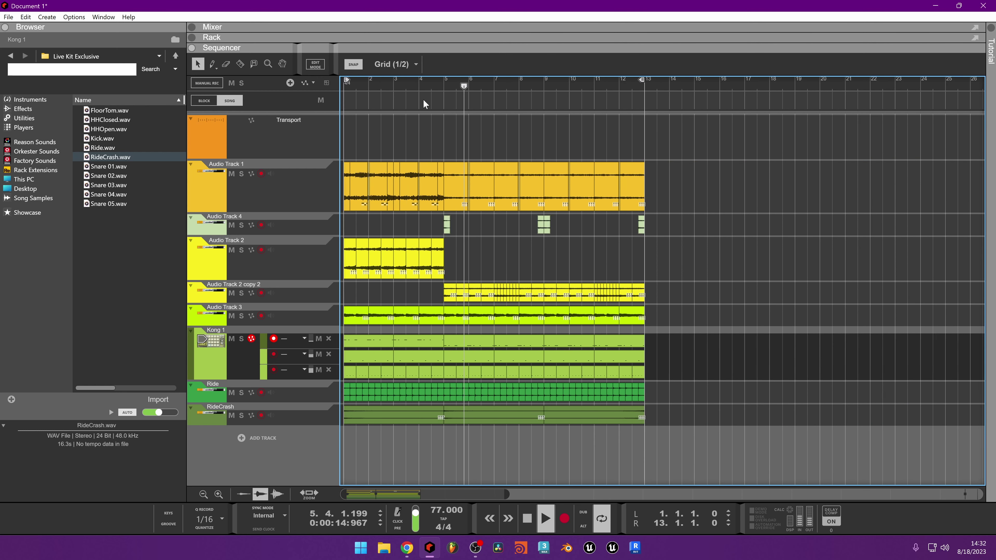
{"action": "left_click", "coordinate": [429, 87]}
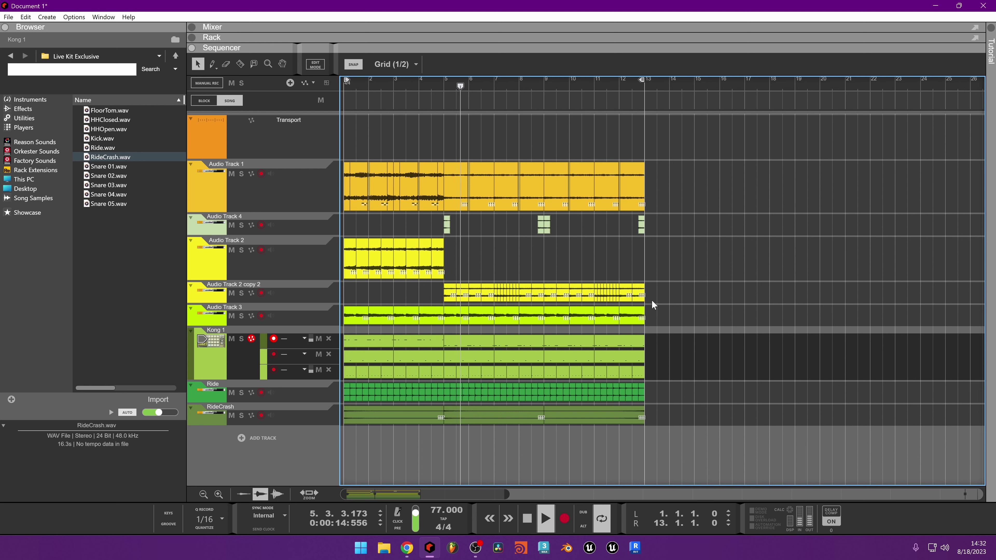
{"action": "key", "text": "space"}
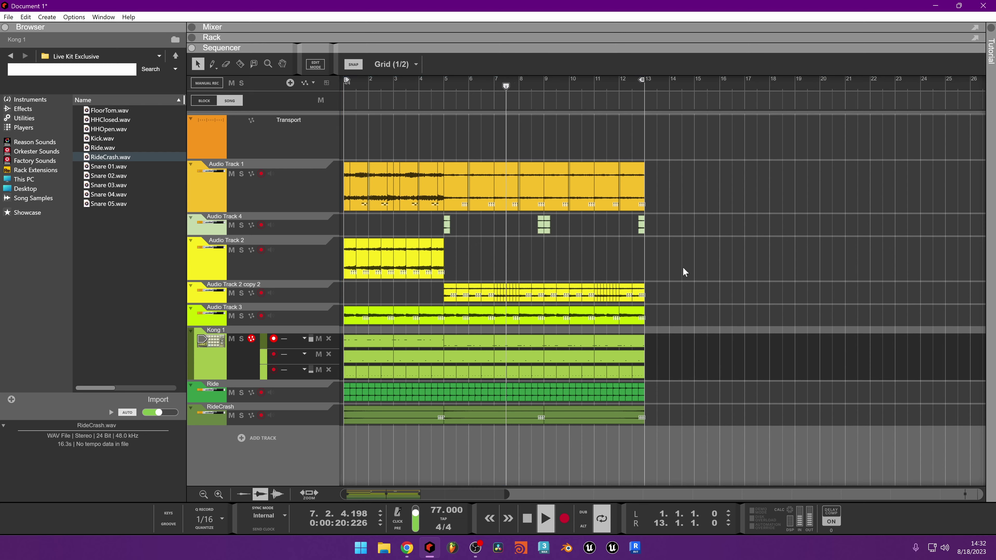
Save the song in the Documents folder as BEAT195.reason
{"action": "key", "text": "ctrl+s"}
{"action": "scroll", "coordinate": [345, 215], "scroll_direction": "down", "scroll_amount": 1}
{"action": "left_click", "coordinate": [201, 229]}
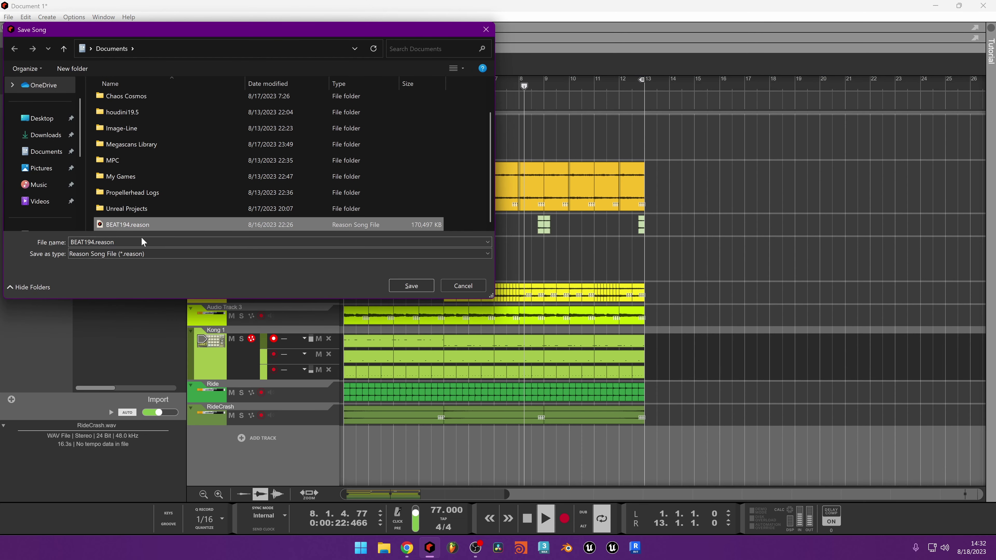
{"action": "left_click", "coordinate": [96, 241]}
{"action": "left_click", "coordinate": [94, 241]}
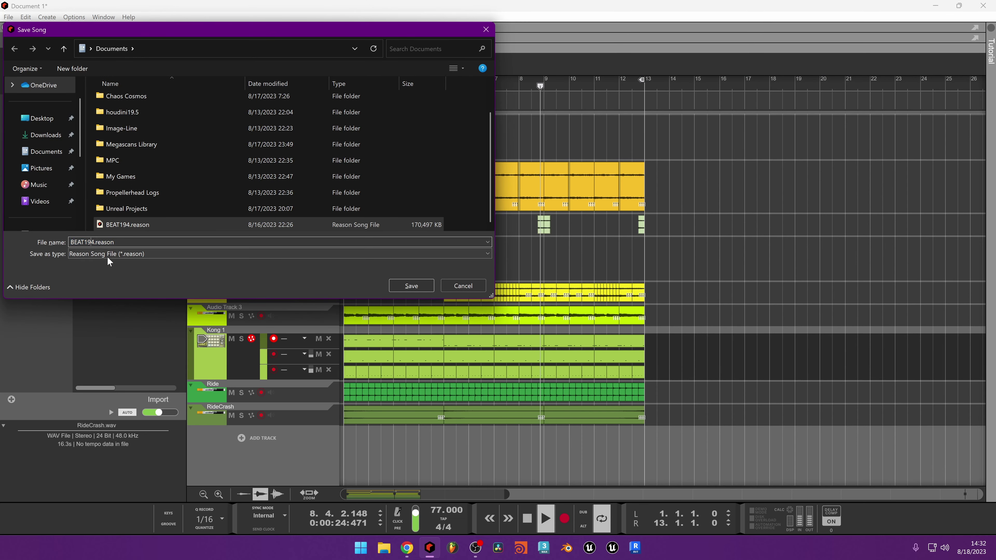
{"action": "key", "text": "BackSpace"}
{"action": "type", "text": "5"}
{"action": "key", "text": "Return"}
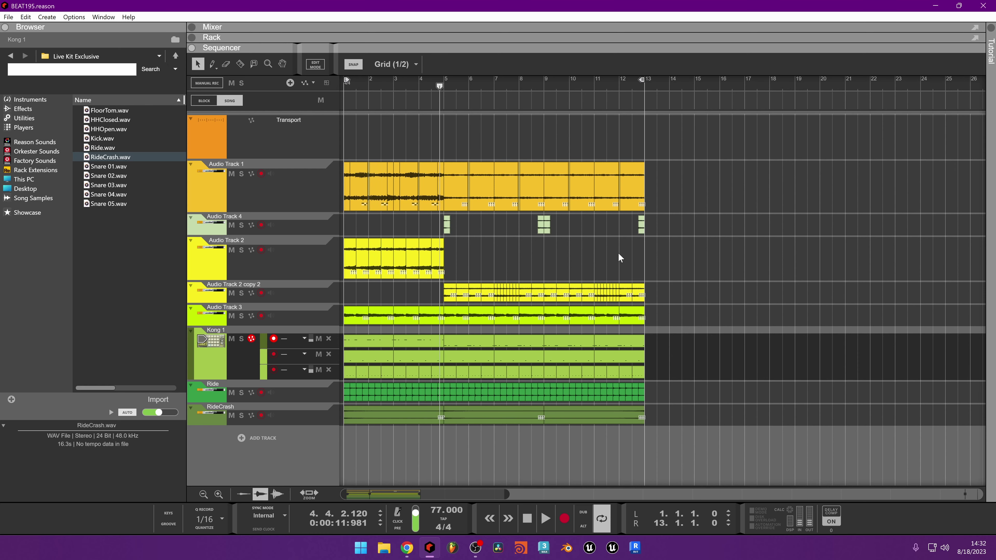
Move all clips of the arrangement later so that they start around bar 5
{"action": "scroll", "coordinate": [624, 296], "scroll_direction": "down", "scroll_amount": 2}
{"action": "left_click_drag", "start_coordinate": [621, 160], "coordinate": [318, 433]}
{"action": "left_click_drag", "start_coordinate": [401, 208], "coordinate": [380, 426]}
Copy the clips of the first four-bar section to the song start at 1.1.1.0
{"action": "left_click", "coordinate": [484, 142]}
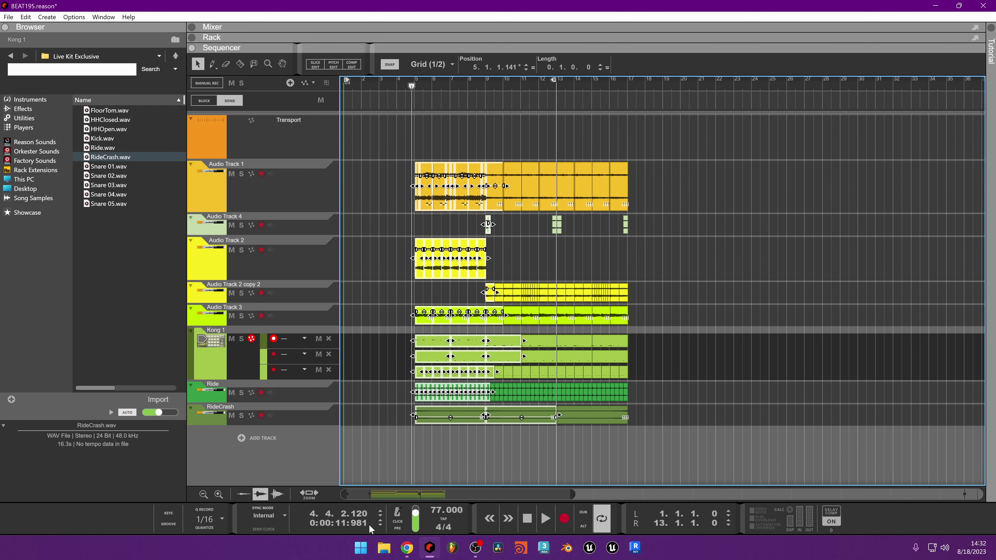
{"action": "scroll", "coordinate": [453, 431], "scroll_direction": "up", "scroll_amount": 2}
{"action": "scroll", "coordinate": [482, 133], "scroll_direction": "up", "scroll_amount": 2}
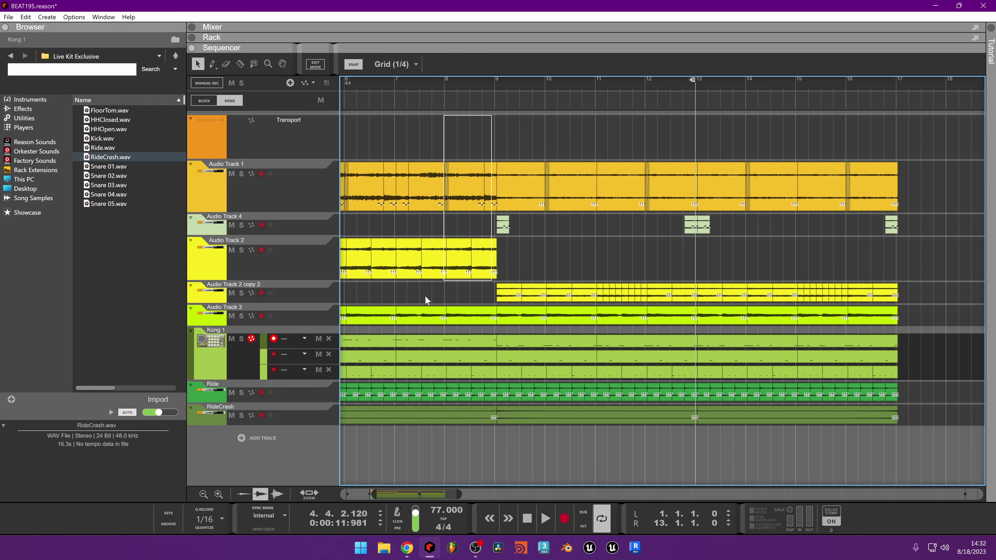
{"action": "scroll", "coordinate": [427, 296], "scroll_direction": "up", "scroll_amount": 2}
{"action": "left_click_drag", "start_coordinate": [423, 192], "coordinate": [338, 198]}
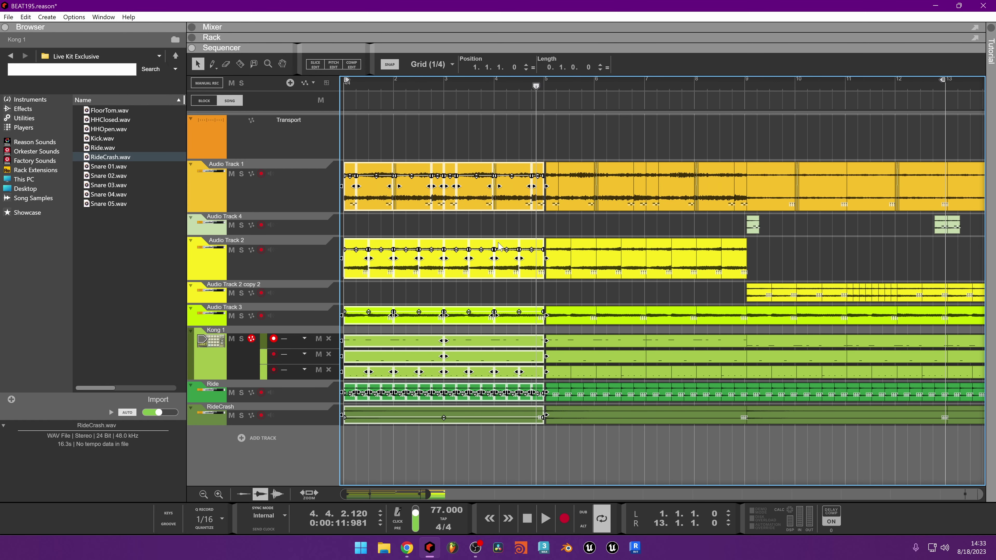
Align all clips following the copied section so they start exactly at 5.1.1.0
{"action": "scroll", "coordinate": [497, 244], "scroll_direction": "down", "scroll_amount": 3}
{"action": "left_click_drag", "start_coordinate": [811, 180], "coordinate": [444, 452]}
{"action": "scroll", "coordinate": [506, 322], "scroll_direction": "up", "scroll_amount": 6}
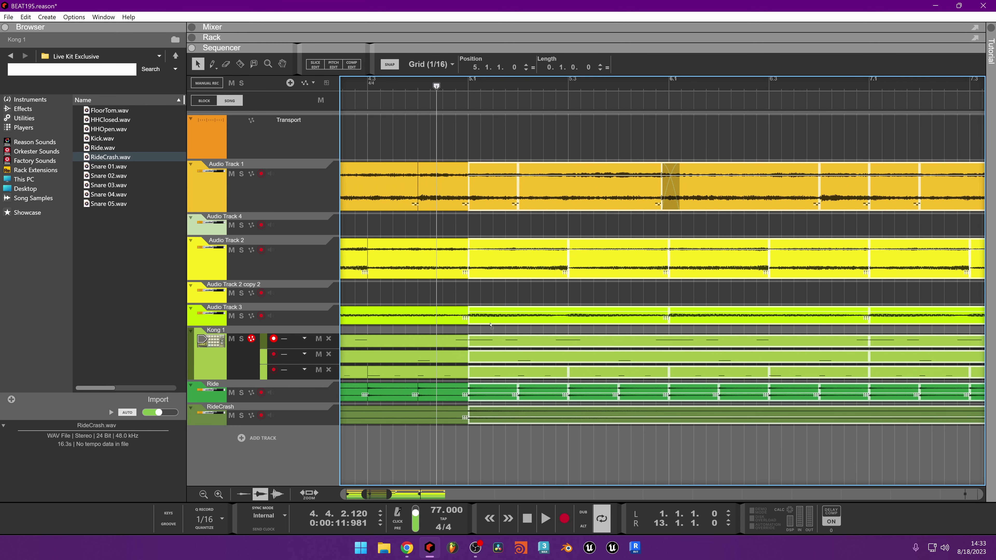
{"action": "mouse_move", "coordinate": [492, 328]}
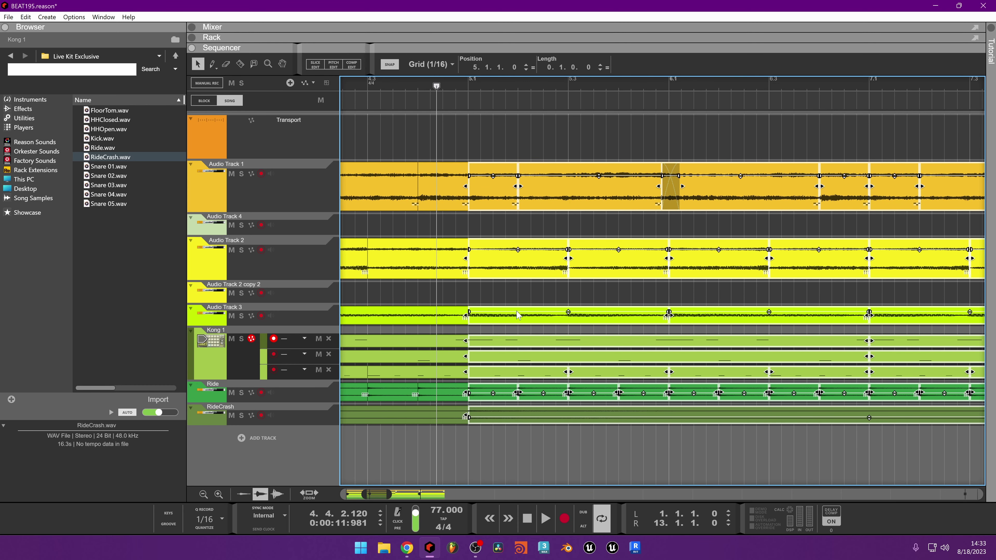
{"action": "scroll", "coordinate": [517, 315], "scroll_direction": "down", "scroll_amount": 6}
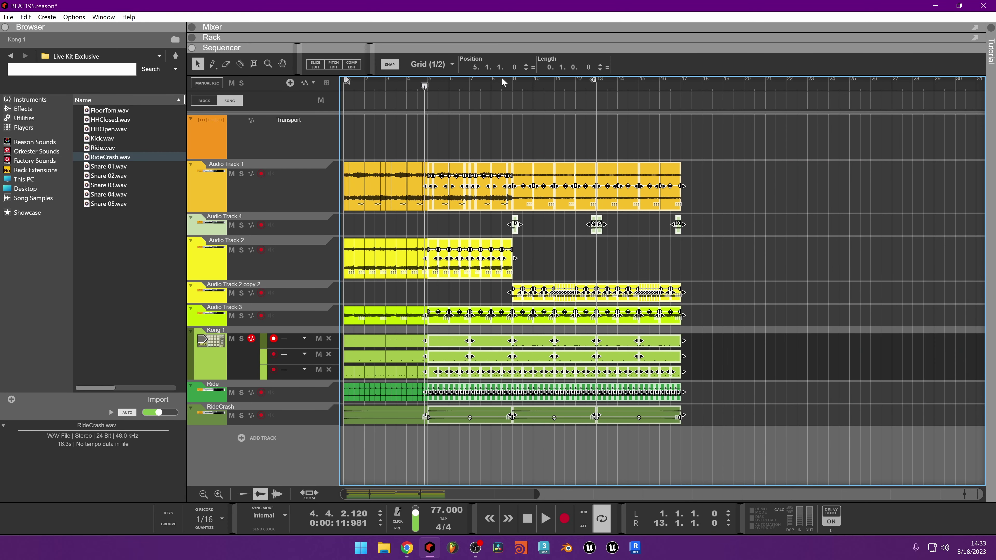
Move the right loop locator to bar 9 and duplicate the full 16-bar arrangement three times
{"action": "left_click_drag", "start_coordinate": [503, 81], "coordinate": [513, 80]}
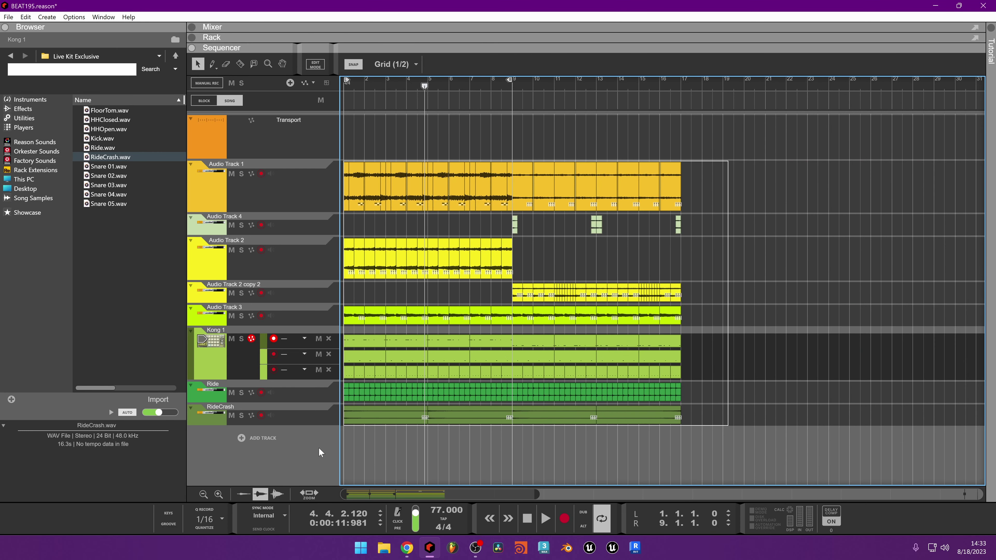
{"action": "key", "text": "ctrl+d"}
{"action": "scroll", "coordinate": [479, 373], "scroll_direction": "down", "scroll_amount": 3}
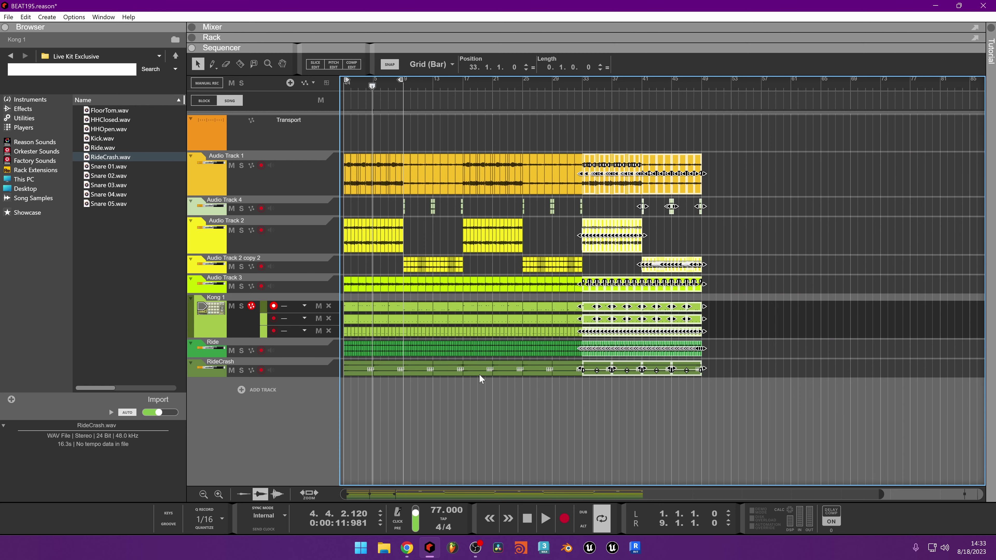
{"action": "key", "text": "ctrl+d"}
{"action": "scroll", "coordinate": [479, 373], "scroll_direction": "down", "scroll_amount": 2}
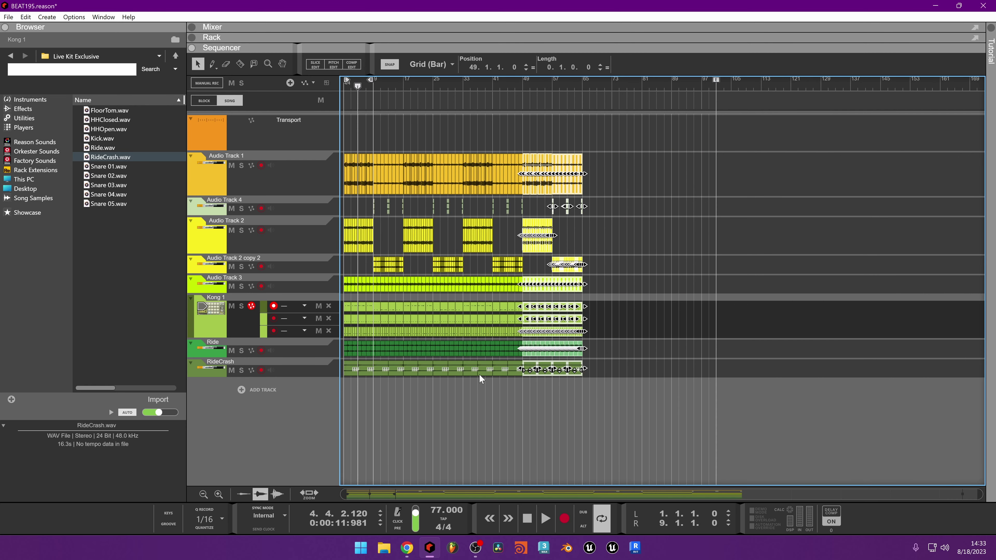
{"action": "left_click", "coordinate": [663, 263]}
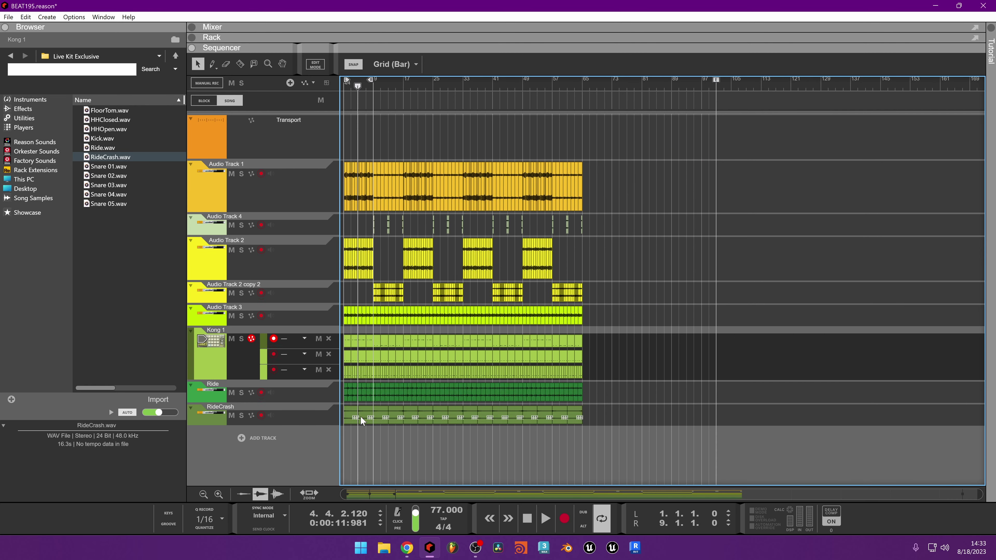
{"action": "scroll", "coordinate": [344, 386], "scroll_direction": "up", "scroll_amount": 1}
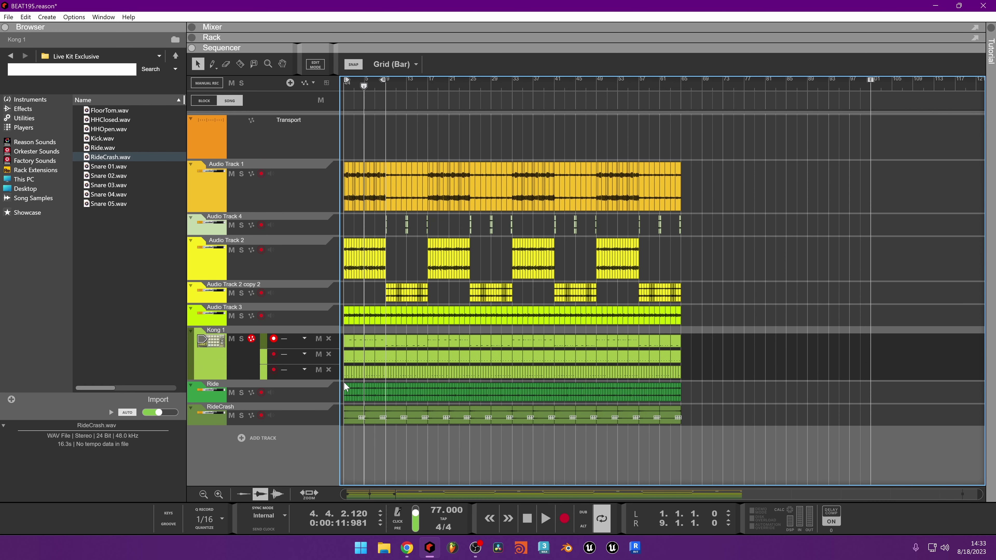
{"action": "scroll", "coordinate": [344, 386], "scroll_direction": "up", "scroll_amount": 1}
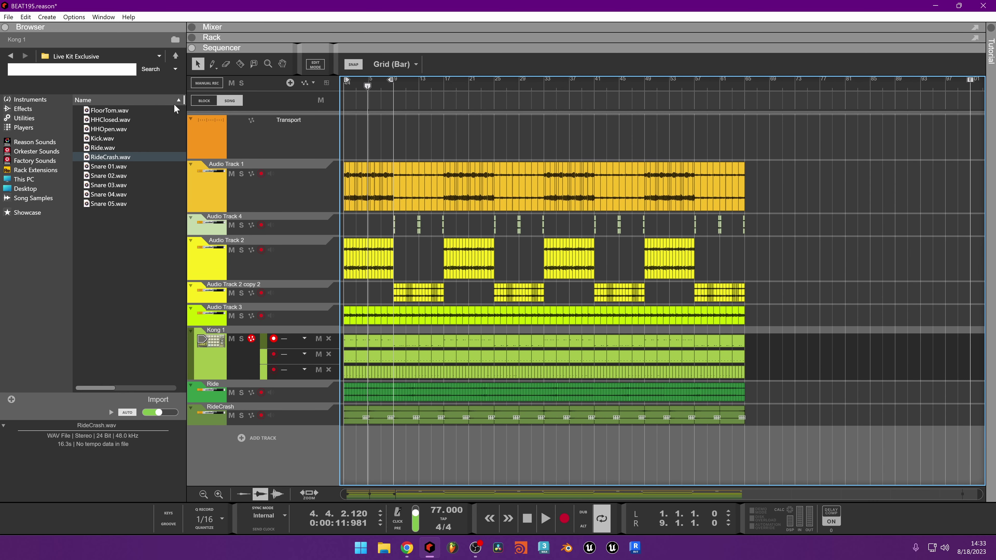
Open the Foley sample folder and audition several of its sounds
{"action": "left_click", "coordinate": [175, 56]}
{"action": "left_click", "coordinate": [109, 112]}
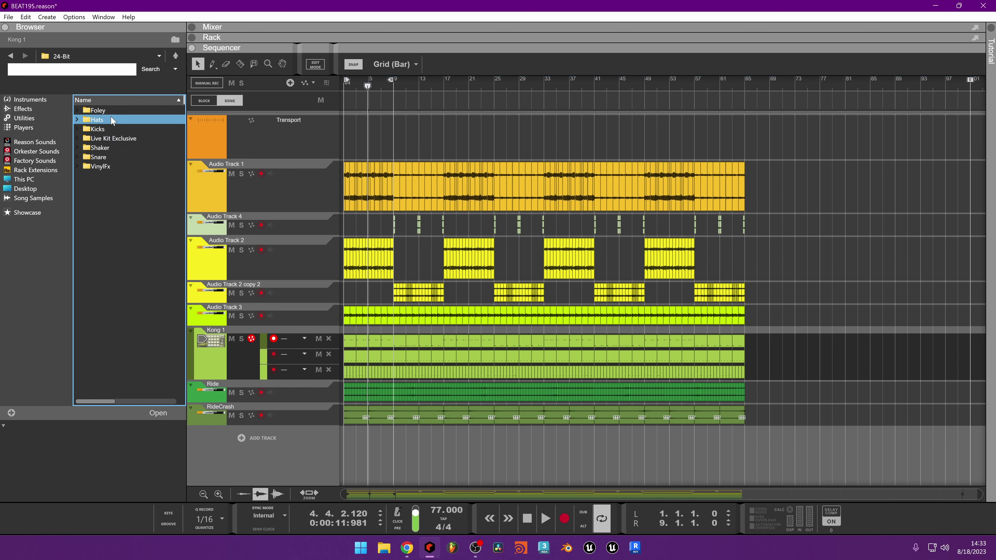
{"action": "double_click", "coordinate": [109, 113]}
{"action": "left_click", "coordinate": [114, 194]}
{"action": "left_click", "coordinate": [113, 223]}
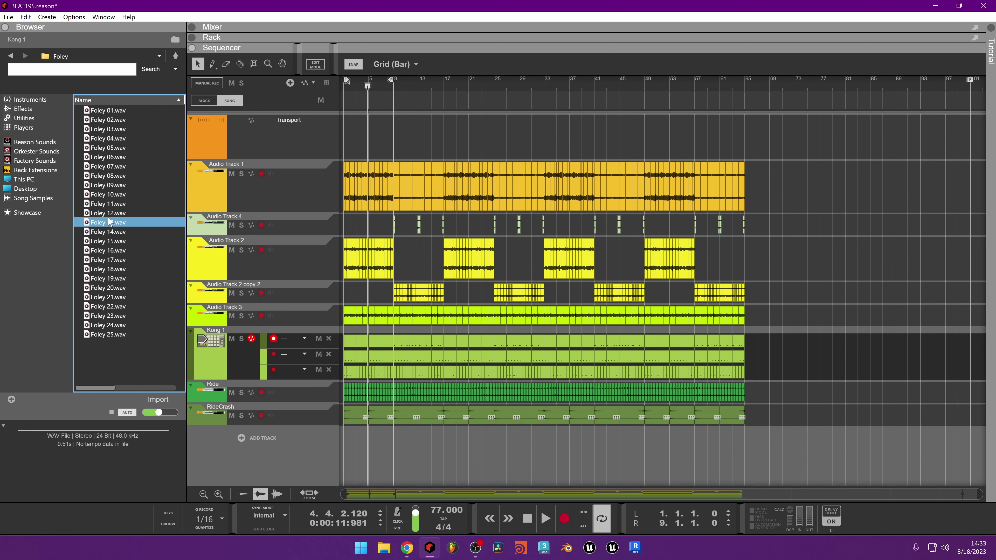
{"action": "left_click", "coordinate": [112, 259]}
{"action": "left_click", "coordinate": [113, 287]}
{"action": "left_click", "coordinate": [114, 306]}
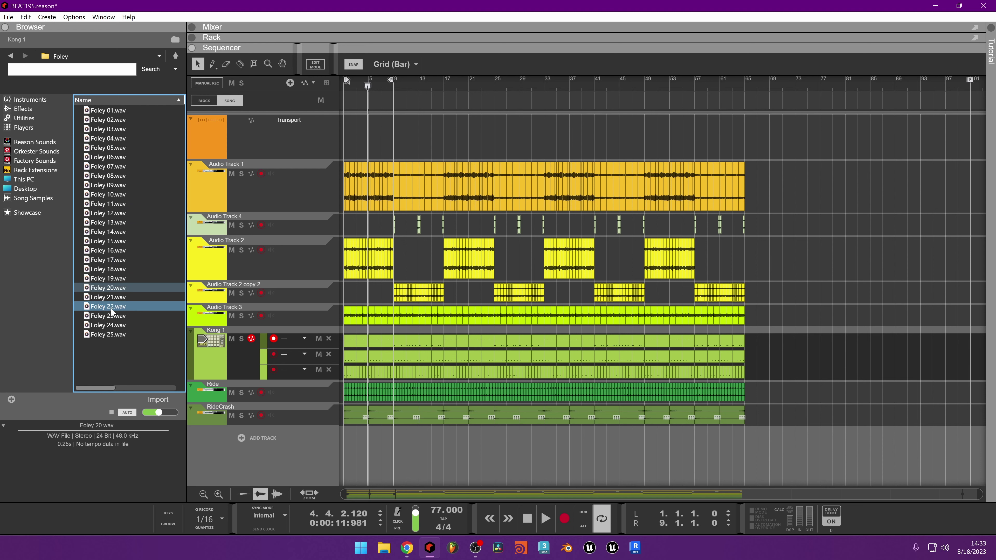
{"action": "left_click", "coordinate": [113, 316]}
{"action": "left_click", "coordinate": [110, 334]}
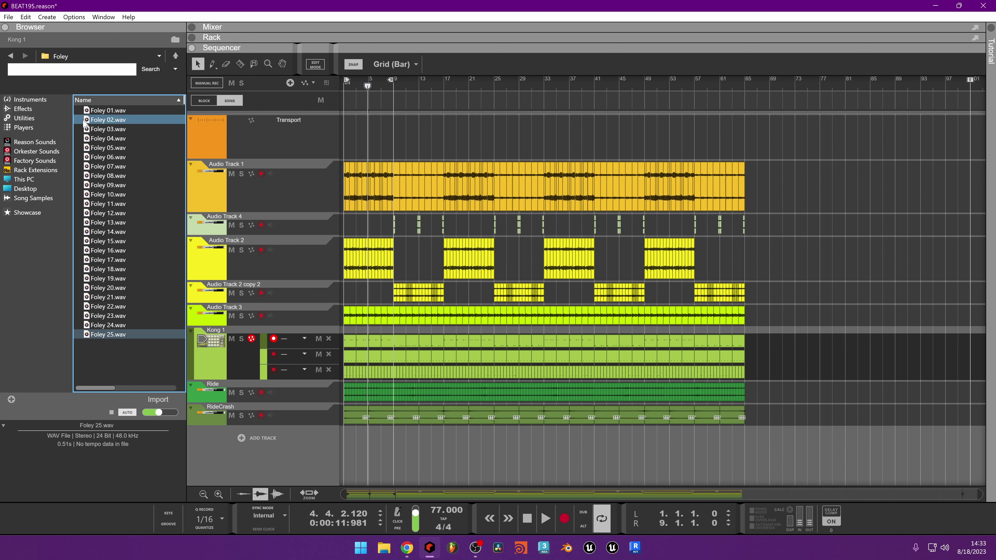
Add Foley 01.wav on a new audio track at bar 1, 12 bars long at -13.99 dB, and play from the start
{"action": "left_click", "coordinate": [100, 111]}
{"action": "left_click_drag", "start_coordinate": [101, 119], "coordinate": [380, 443]}
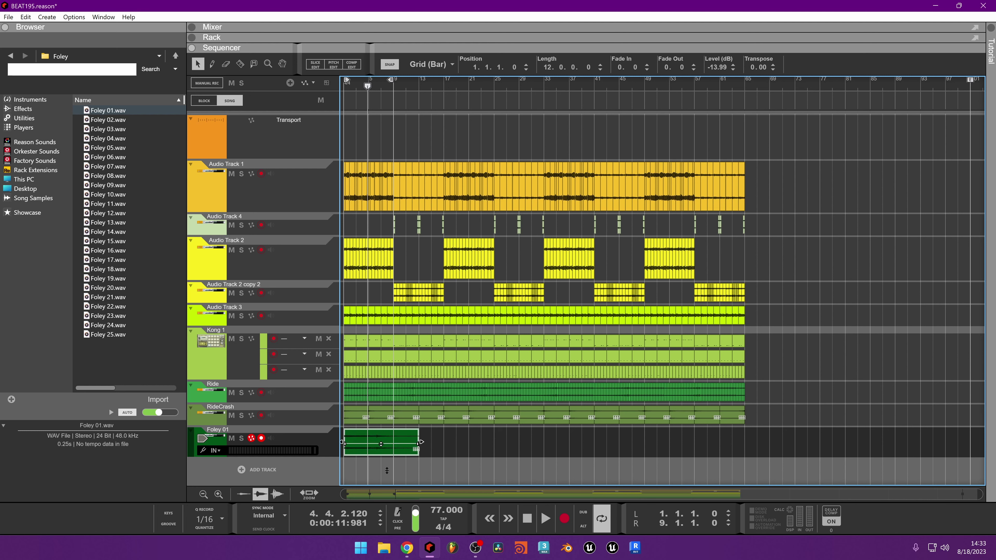
{"action": "left_click", "coordinate": [346, 83]}
{"action": "key", "text": "space"}
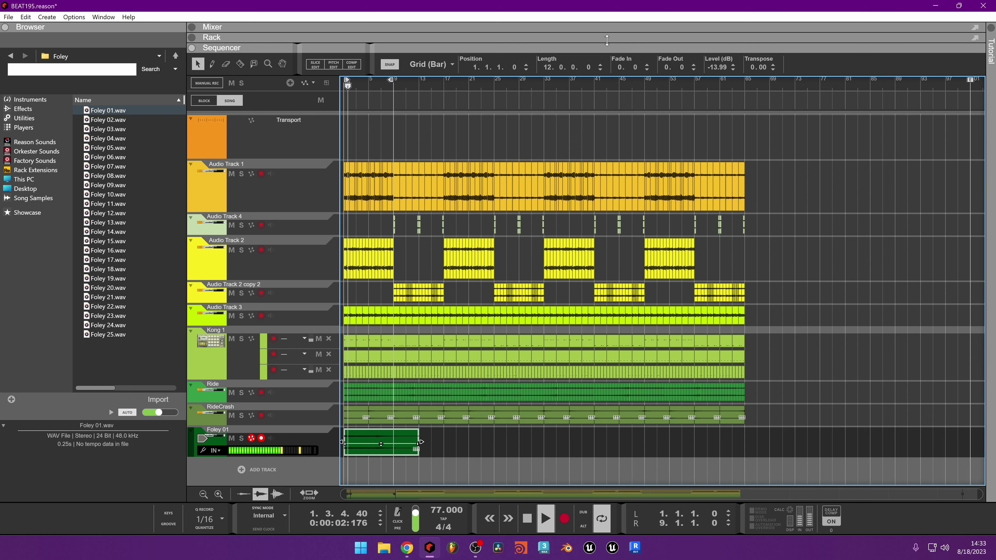
Lower the Foley 01 track's fader to about -13 dB and return to the sequencer
{"action": "key", "text": "F6"}
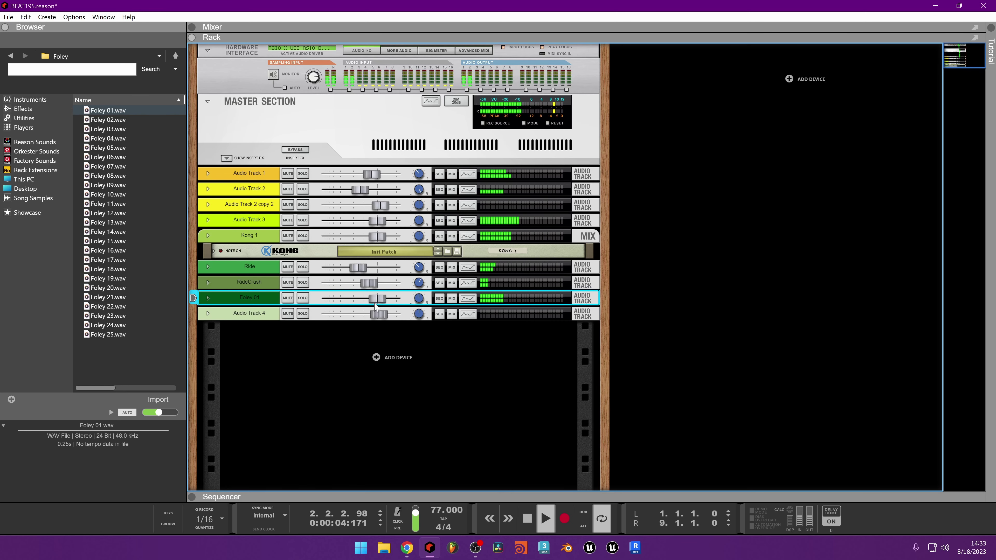
{"action": "mouse_move", "coordinate": [375, 303]}
{"action": "left_mouse_down"}
{"action": "mouse_move", "coordinate": [372, 294]}
{"action": "mouse_move", "coordinate": [363, 301]}
{"action": "left_mouse_up"}
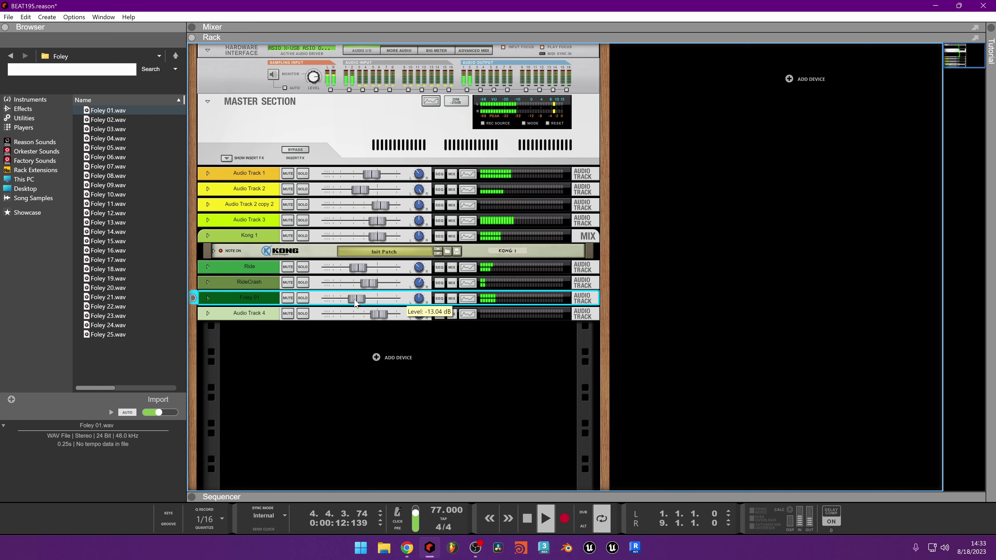
{"action": "left_click", "coordinate": [424, 492]}
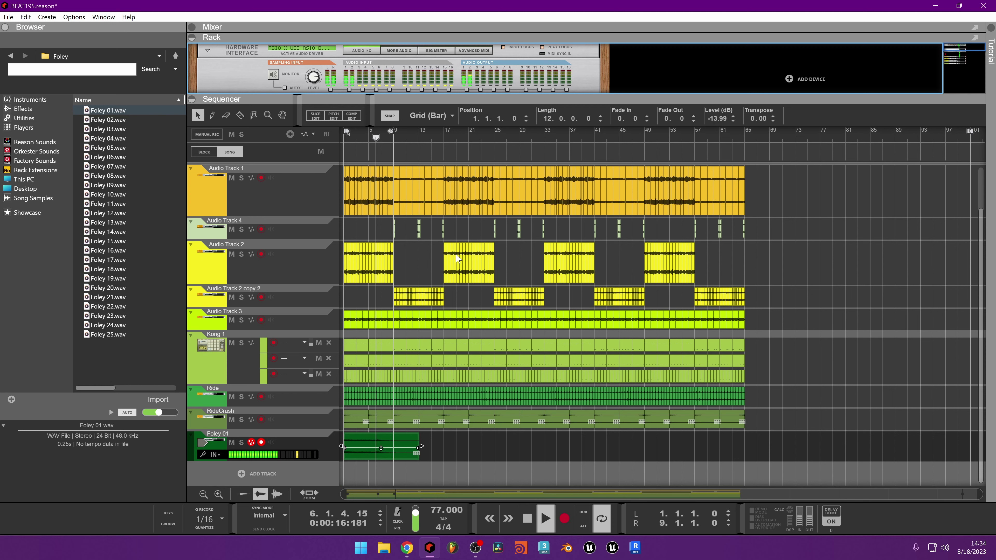
Move the right loop locator to bar 67, turn looping off and listen to the opening bars
{"action": "left_click", "coordinate": [406, 133]}
{"action": "left_click_drag", "start_coordinate": [406, 133], "coordinate": [753, 130]}
{"action": "key", "text": "space"}
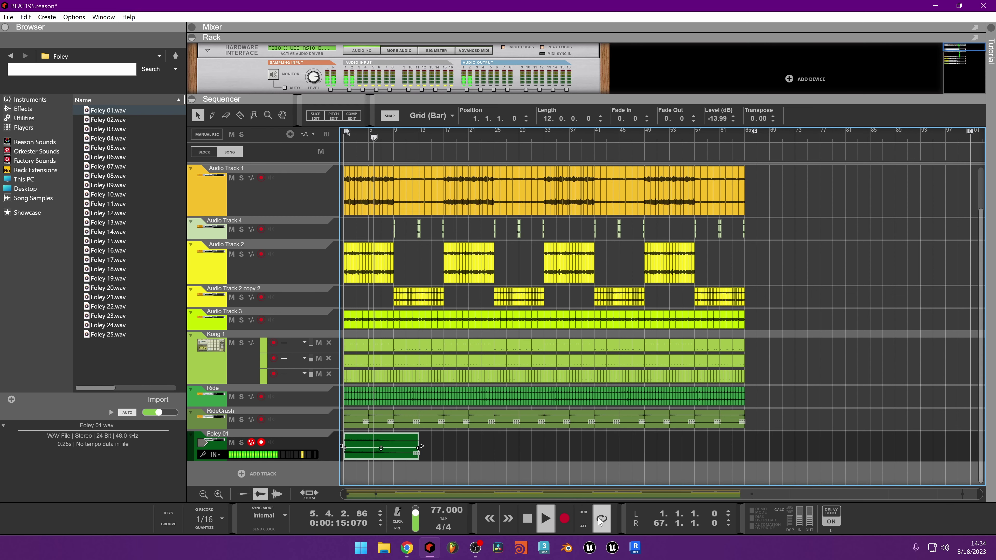
{"action": "scroll", "coordinate": [411, 384], "scroll_direction": "up", "scroll_amount": 3}
{"action": "scroll", "coordinate": [412, 384], "scroll_direction": "down", "scroll_amount": 5}
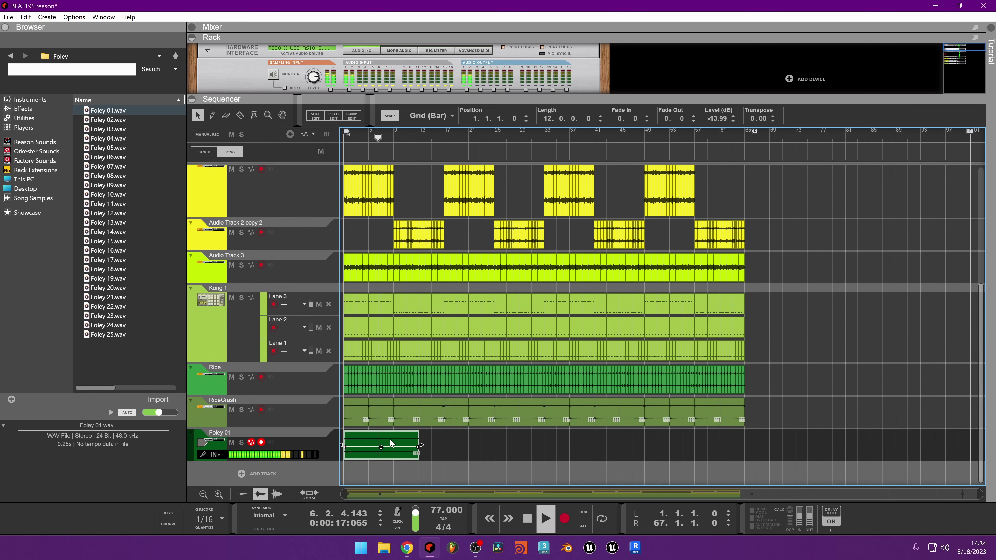
{"action": "scroll", "coordinate": [393, 453], "scroll_direction": "up", "scroll_amount": 3}
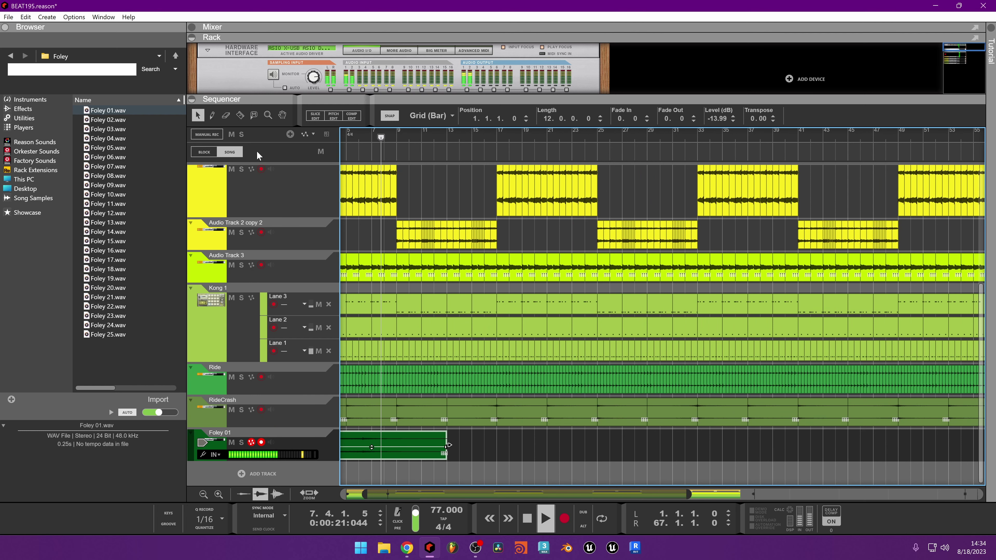
{"action": "key", "text": "space"}
Audition more Foley samples and add Foley 12.wav to the Foley 01 track at bar 9, 8 bars long at -17.92 dB
{"action": "left_click", "coordinate": [122, 185]}
{"action": "left_click", "coordinate": [121, 195]}
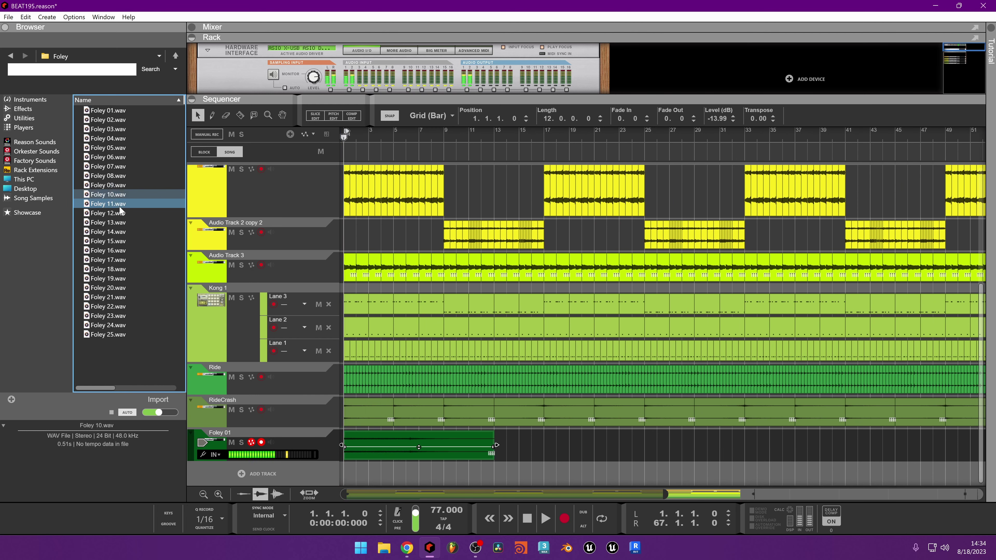
{"action": "left_click", "coordinate": [119, 205]}
{"action": "left_click", "coordinate": [120, 213]}
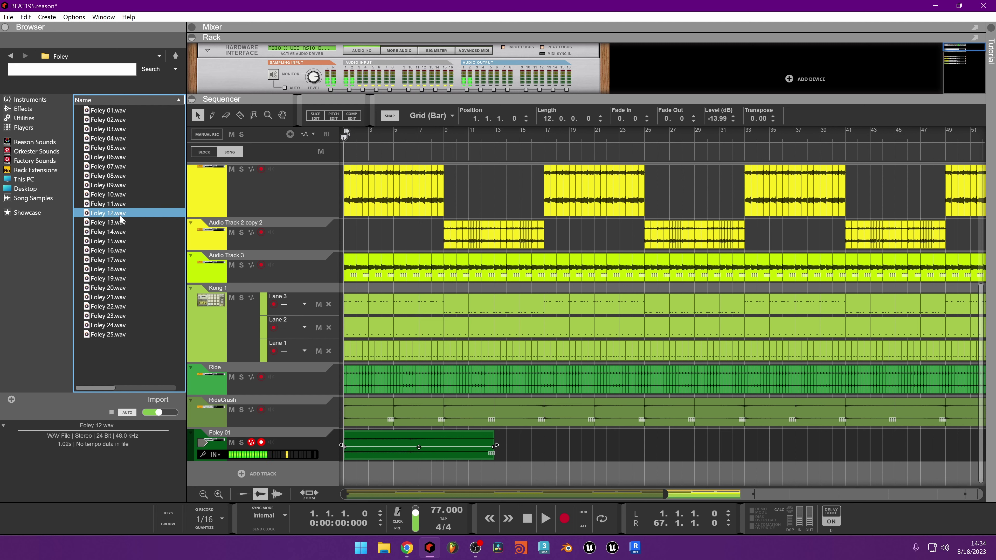
{"action": "left_click_drag", "start_coordinate": [119, 214], "coordinate": [544, 450]}
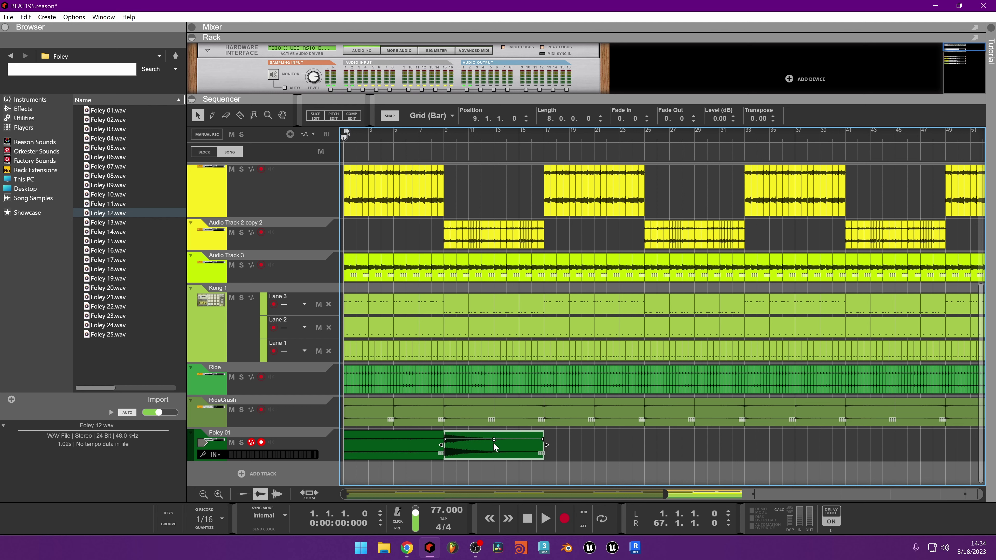
{"action": "left_click_drag", "start_coordinate": [492, 441], "coordinate": [496, 474]}
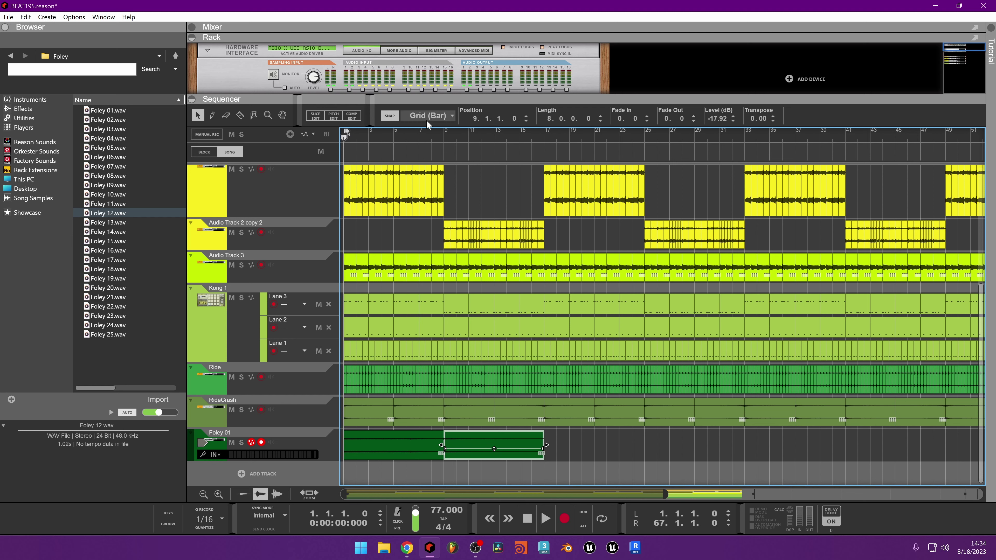
Play from around bar 7 and crossfade the two Foley clips over one bar starting at bar 9
{"action": "left_click", "coordinate": [418, 138]}
{"action": "key", "text": "space"}
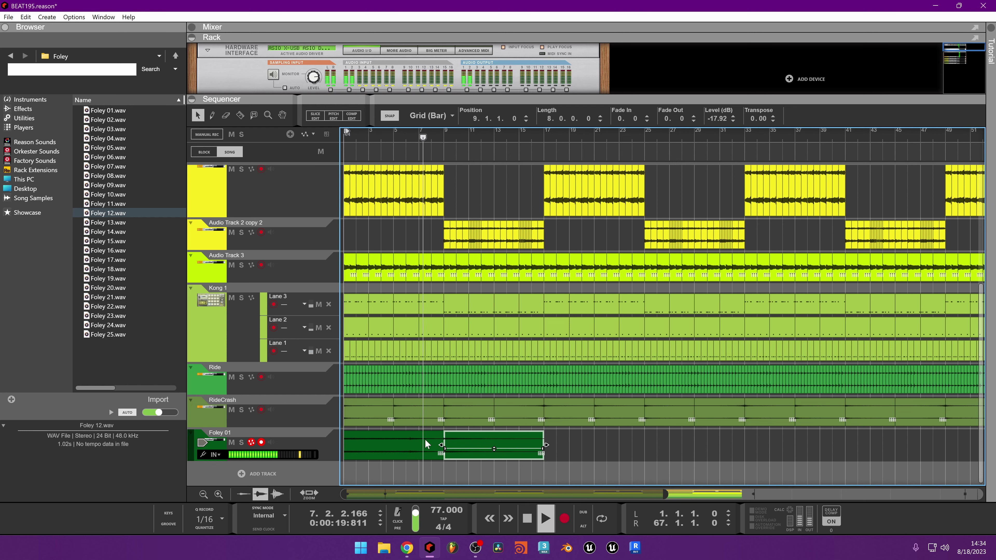
{"action": "left_click", "coordinate": [414, 441], "text": "shift"}
{"action": "right_click", "coordinate": [451, 443]}
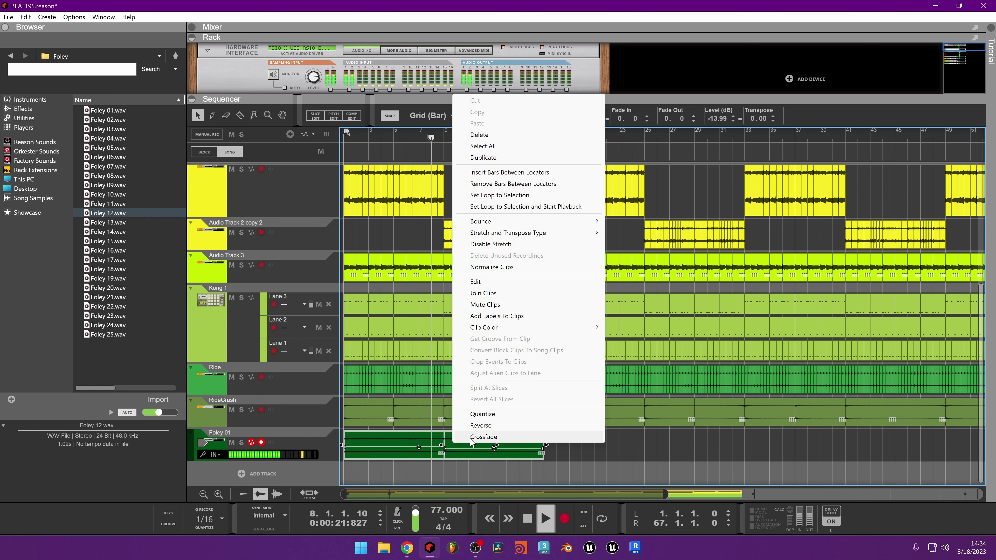
{"action": "left_click", "coordinate": [484, 436]}
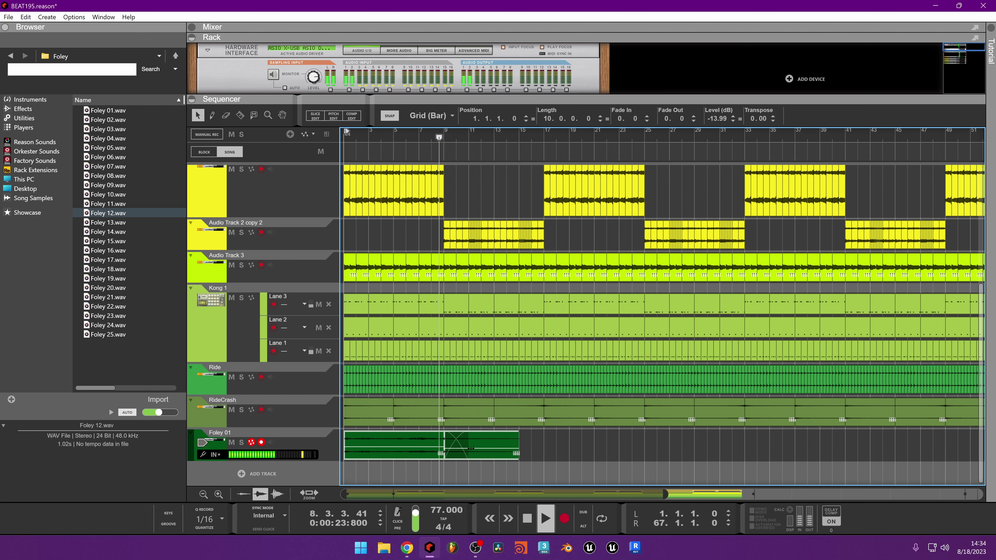
{"action": "mouse_move", "coordinate": [470, 448]}
{"action": "left_mouse_down"}
{"action": "mouse_move", "coordinate": [494, 446]}
{"action": "mouse_move", "coordinate": [459, 445]}
{"action": "left_mouse_up"}
{"action": "left_click", "coordinate": [512, 450]}
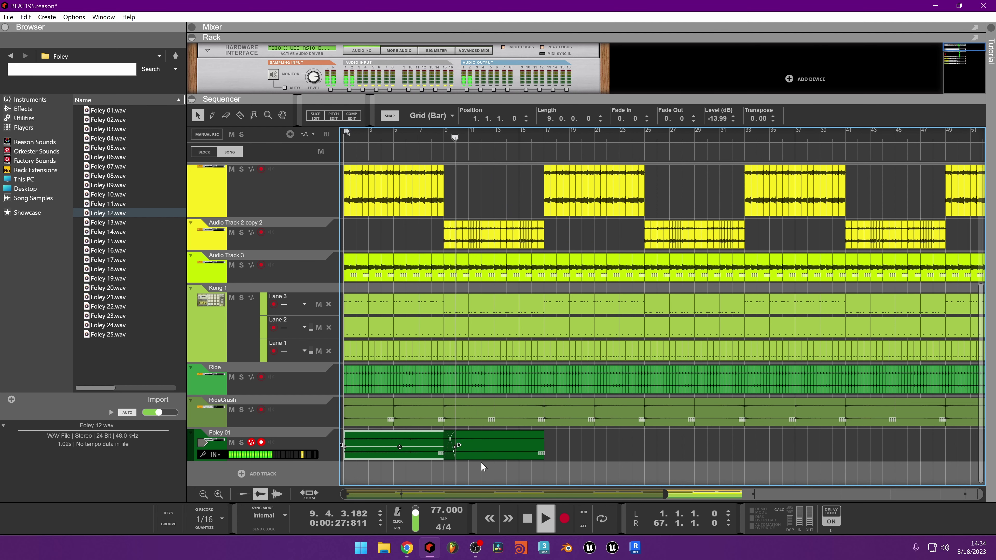
Solo the Foley 01 track and set its clip levels to -10.37 dB at bar 9 and -12.23 dB at bar 1 during playback
{"action": "left_click", "coordinate": [443, 136]}
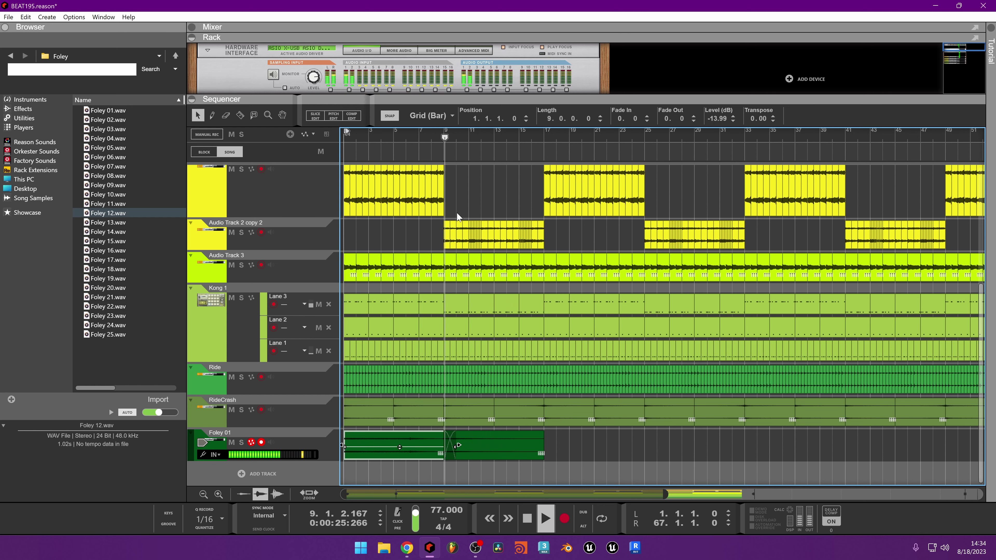
{"action": "left_click", "coordinate": [241, 443]}
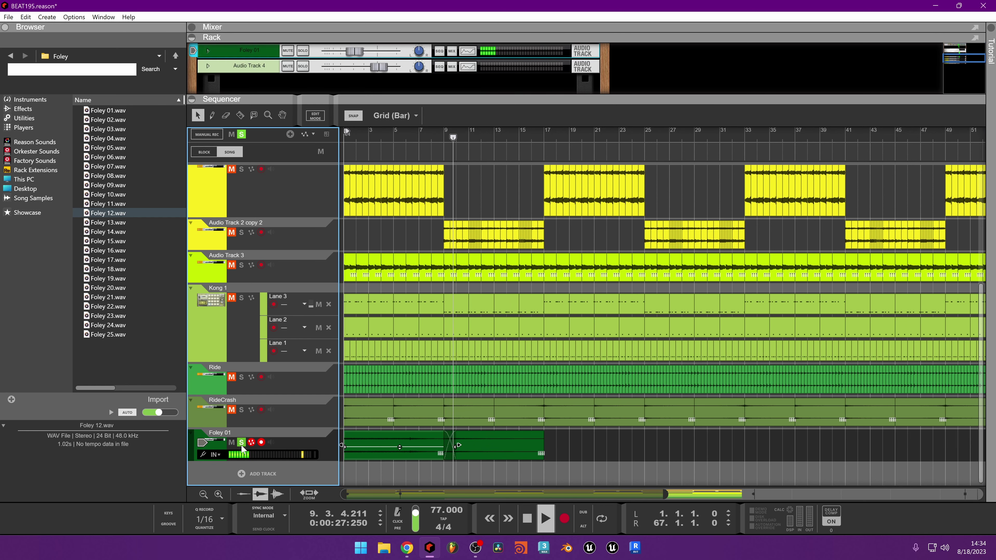
{"action": "left_click", "coordinate": [482, 434]}
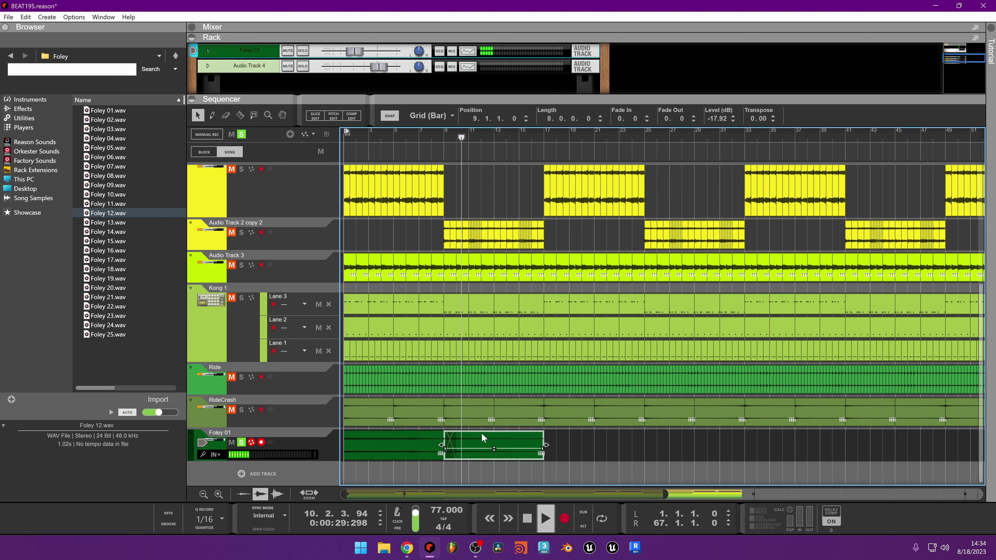
{"action": "left_click_drag", "start_coordinate": [717, 118], "coordinate": [723, 100]}
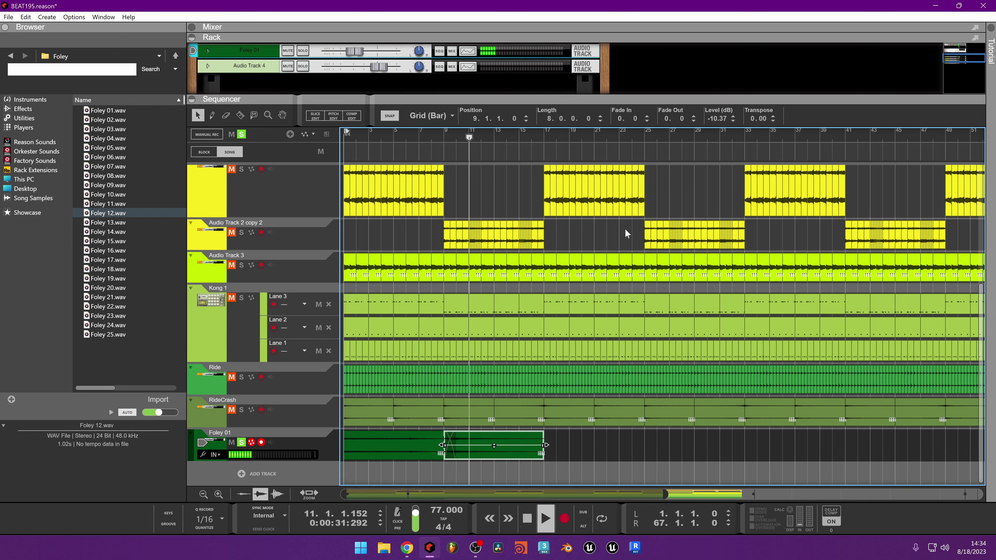
{"action": "left_click", "coordinate": [436, 136]}
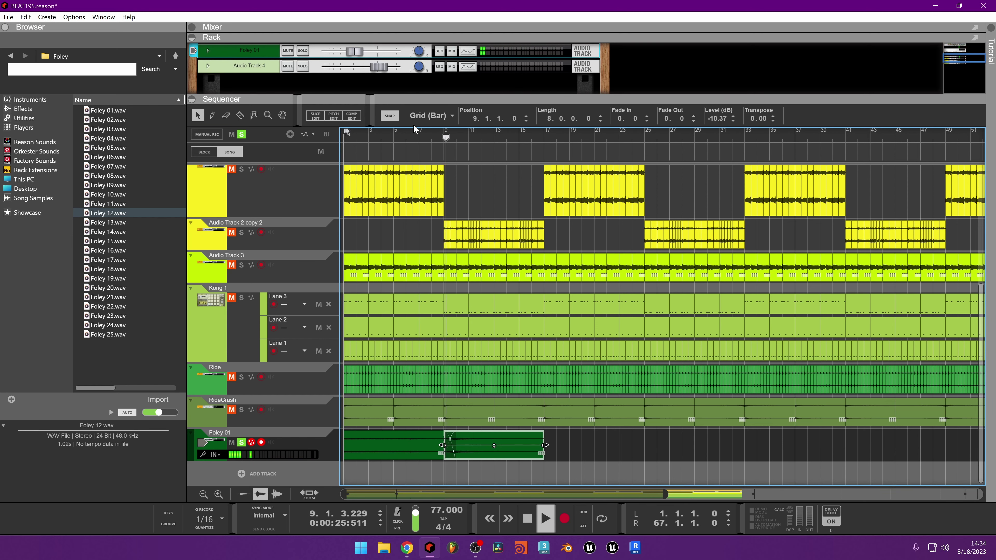
{"action": "left_click", "coordinate": [416, 133]}
{"action": "left_click", "coordinate": [377, 451]}
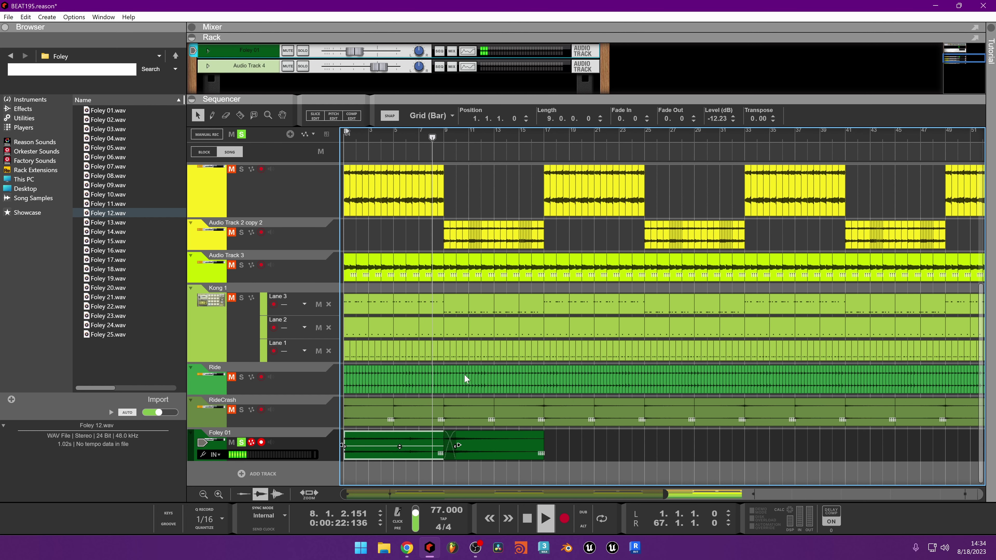
{"action": "left_click", "coordinate": [443, 131]}
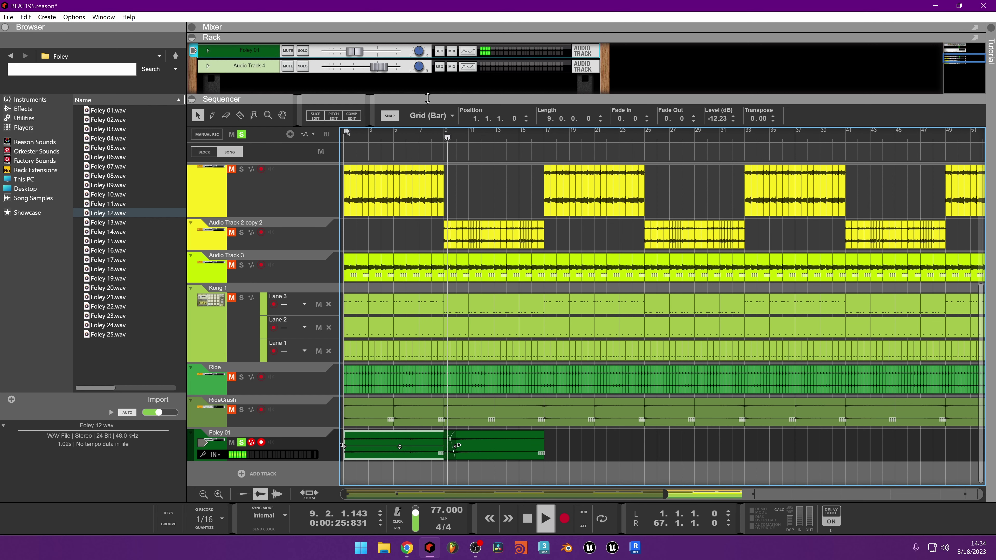
Adjust the bar 9 Foley clip's level to -9.59 dB, comparing it soloed and with the full mix unsoloed
{"action": "left_click", "coordinate": [499, 444]}
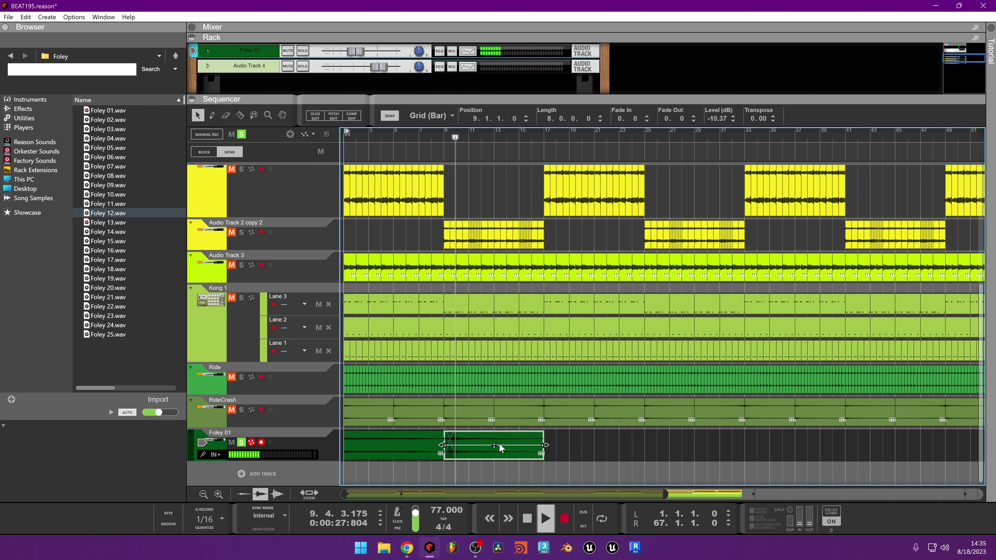
{"action": "left_click_drag", "start_coordinate": [499, 445], "coordinate": [500, 442]}
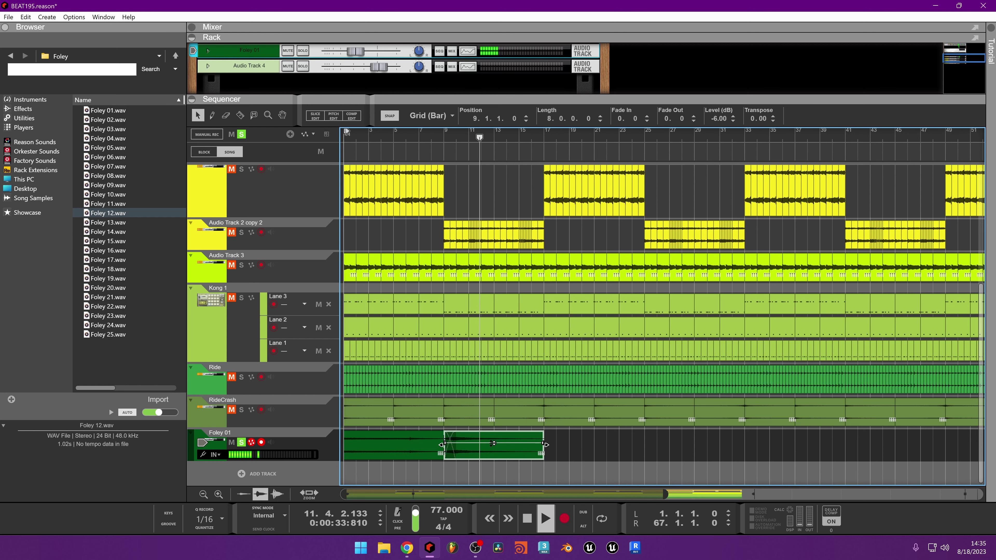
{"action": "left_click_drag", "start_coordinate": [493, 443], "coordinate": [493, 442]}
{"action": "left_click", "coordinate": [432, 134]}
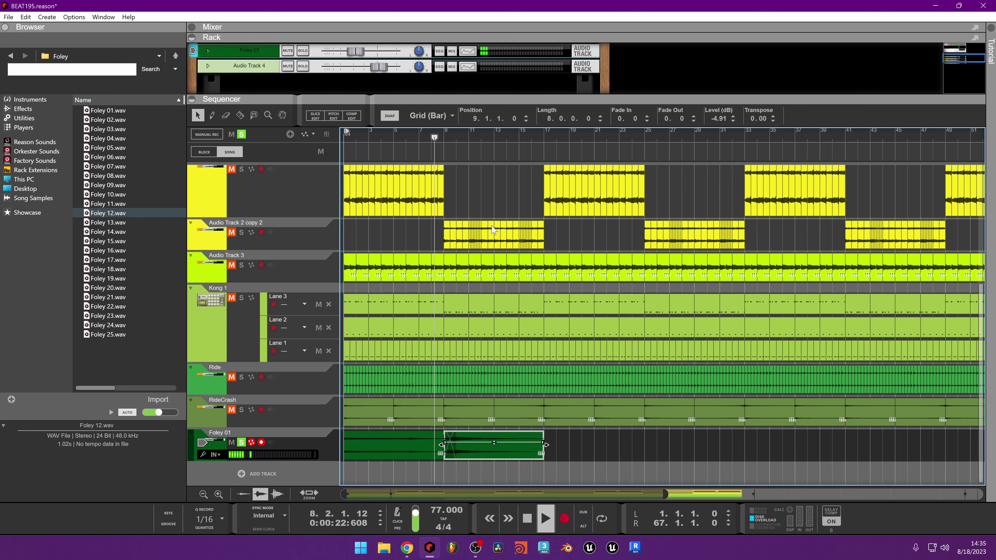
{"action": "left_click", "coordinate": [241, 135]}
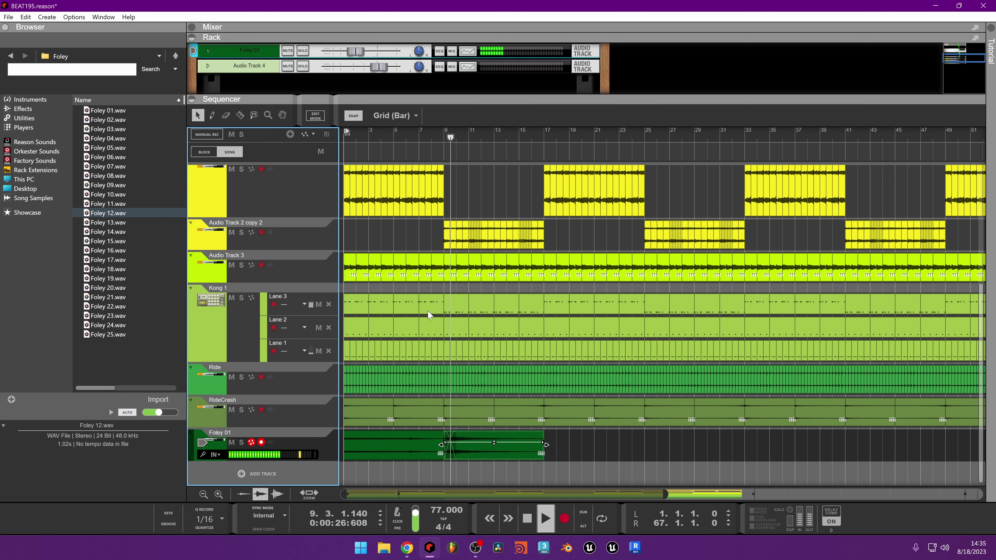
{"action": "left_click_drag", "start_coordinate": [494, 442], "coordinate": [493, 445]}
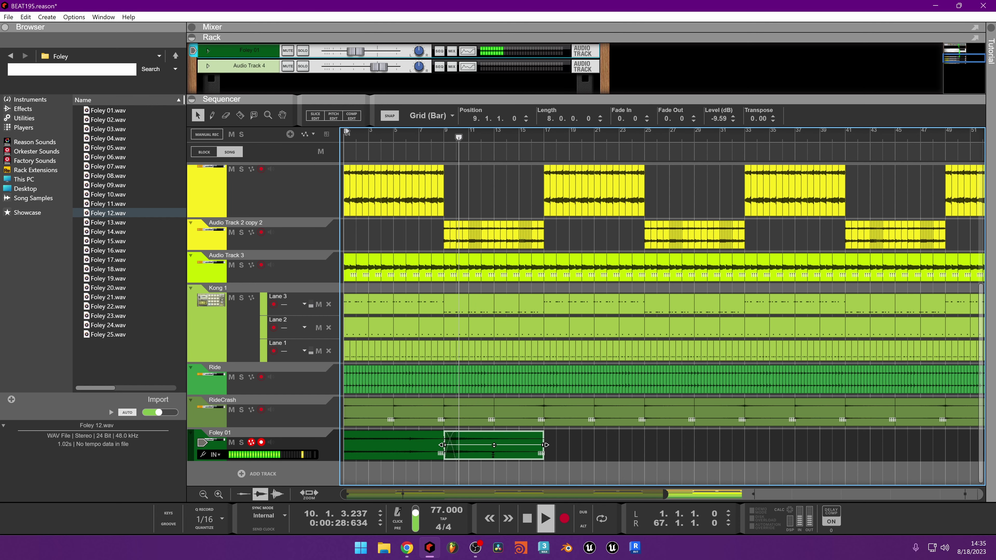
Duplicate the 8-bar Foley clip from bar 9 to bar 13, overlapping the original with a crossfade, and stop playback
{"action": "scroll", "coordinate": [528, 356], "scroll_direction": "down", "scroll_amount": 2}
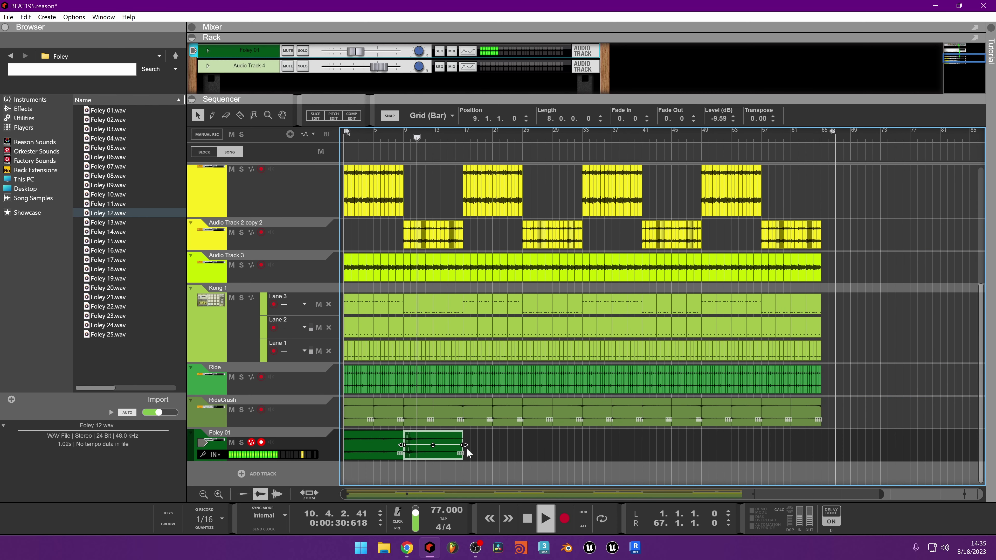
{"action": "left_click_drag", "start_coordinate": [424, 453], "coordinate": [455, 459]}
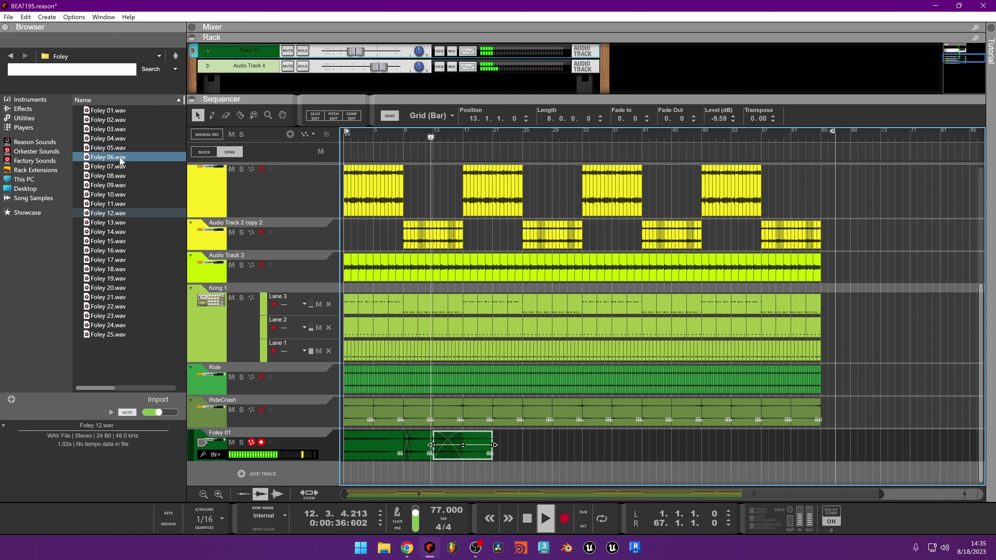
{"action": "key", "text": "space"}
Audition the Foley samples from 17 to 21 and from 01 to 05 in the browser
{"action": "left_click", "coordinate": [113, 259]}
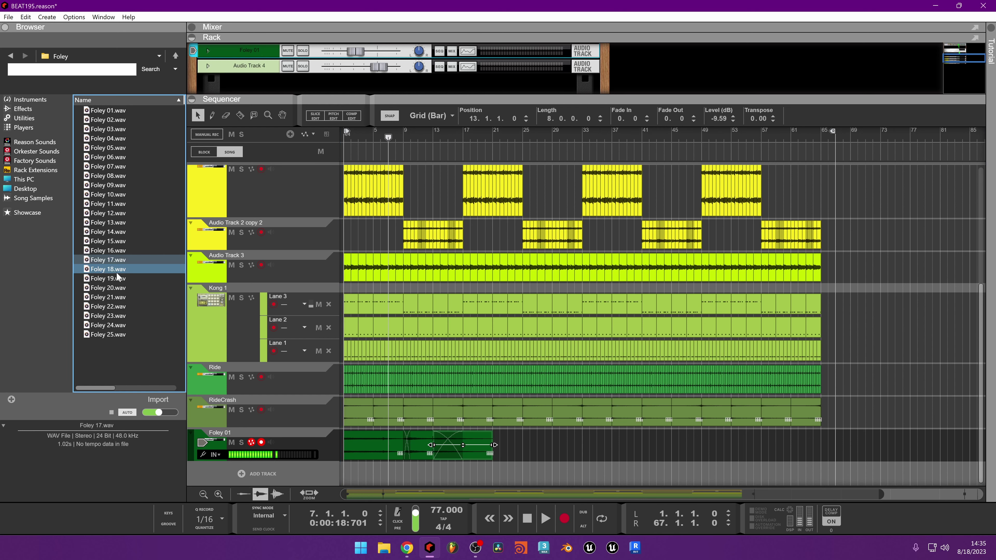
{"action": "left_click", "coordinate": [116, 270]}
{"action": "left_click", "coordinate": [117, 279]}
{"action": "left_click", "coordinate": [117, 287]}
{"action": "left_click", "coordinate": [118, 297]}
{"action": "left_click", "coordinate": [108, 129]}
{"action": "left_click", "coordinate": [110, 119]}
{"action": "left_click", "coordinate": [111, 111]}
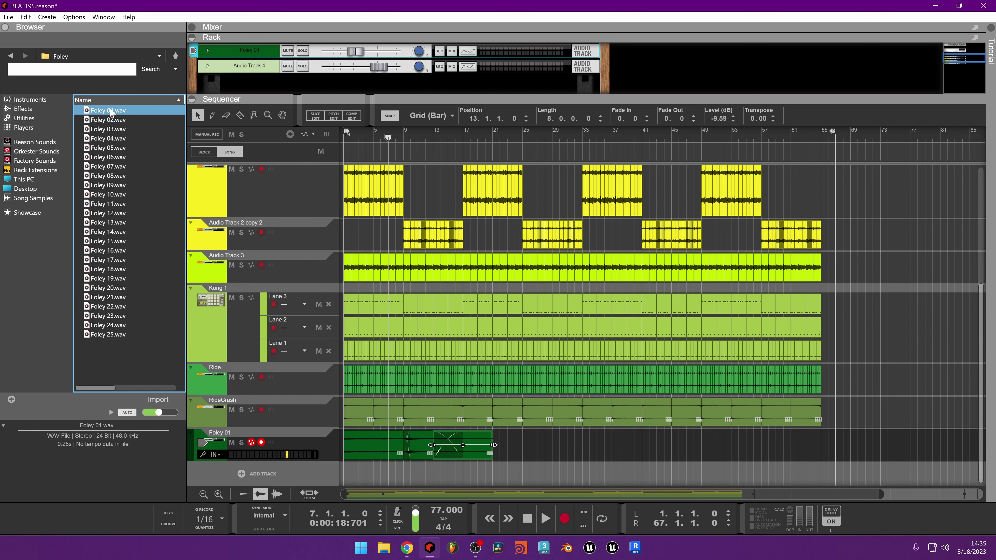
{"action": "left_click", "coordinate": [107, 132]}
{"action": "left_click", "coordinate": [108, 141]}
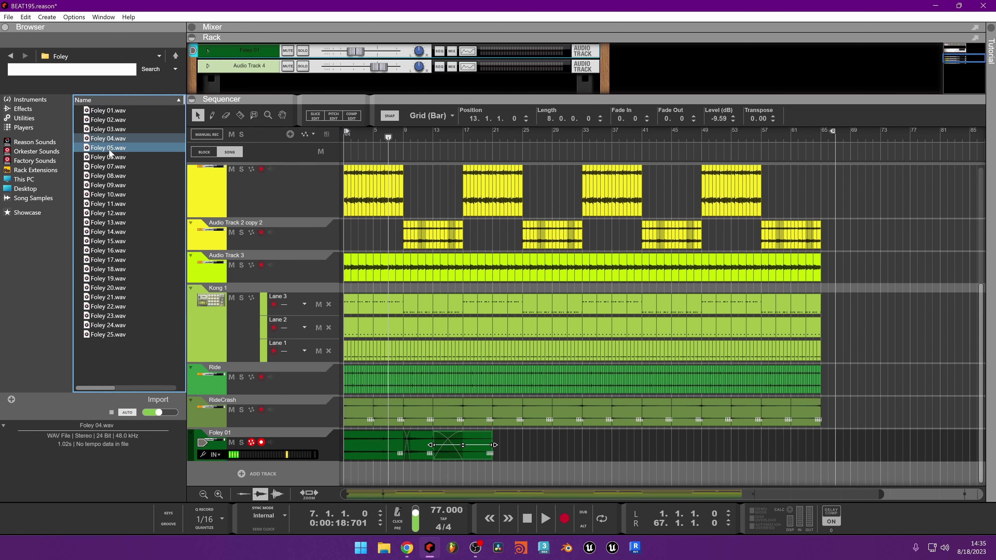
{"action": "left_click", "coordinate": [109, 148]}
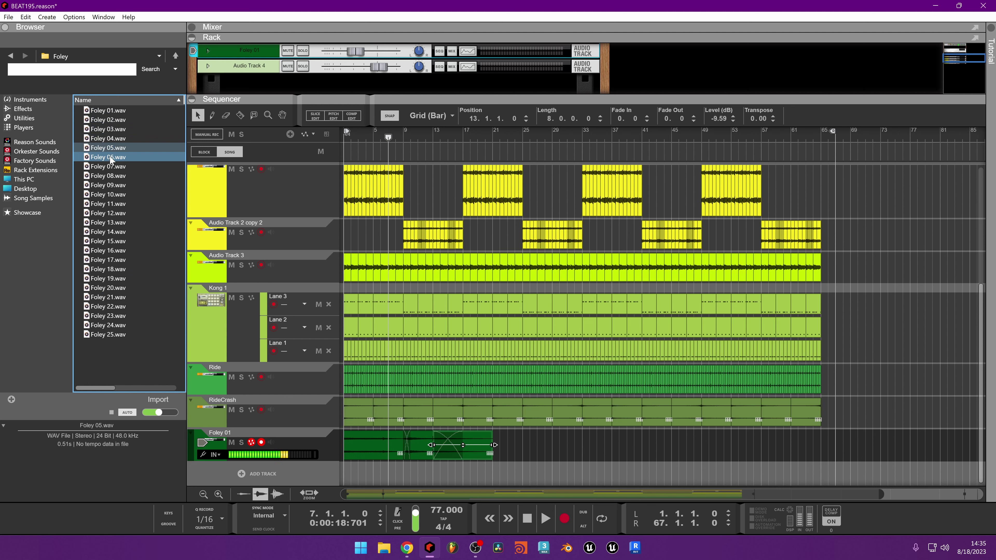
{"action": "left_click", "coordinate": [94, 138]}
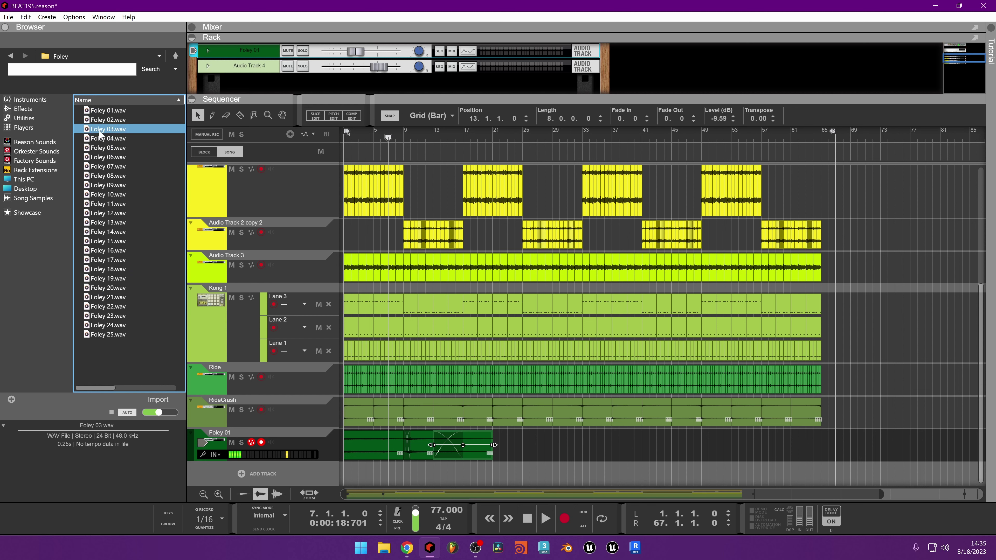
{"action": "left_click", "coordinate": [104, 147]}
{"action": "left_click", "coordinate": [106, 129]}
Add Foley 03.wav to the Foley 01 track at bar 17, split it at bar 25 and delete the part beyond
{"action": "left_click_drag", "start_coordinate": [105, 133], "coordinate": [584, 452]}
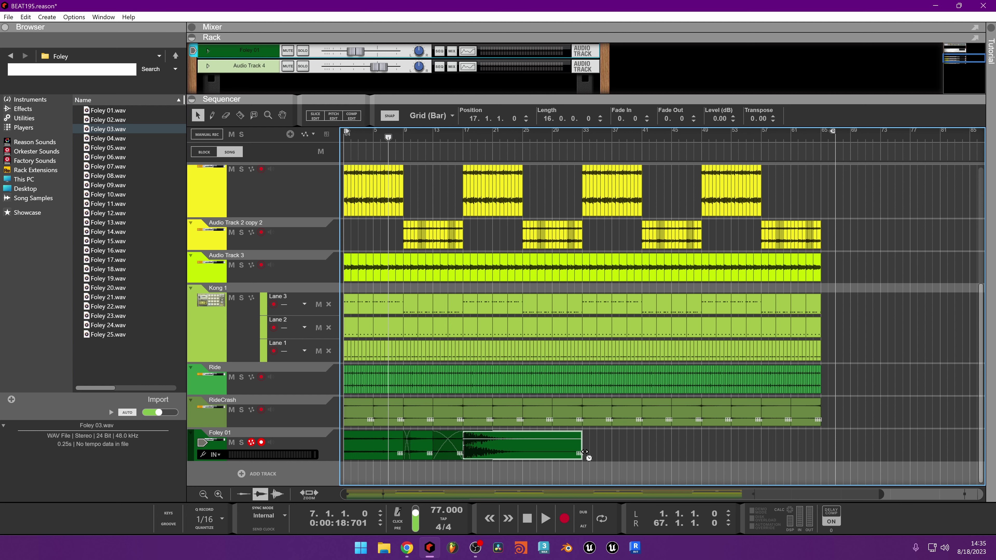
{"action": "left_click", "coordinate": [514, 438]}
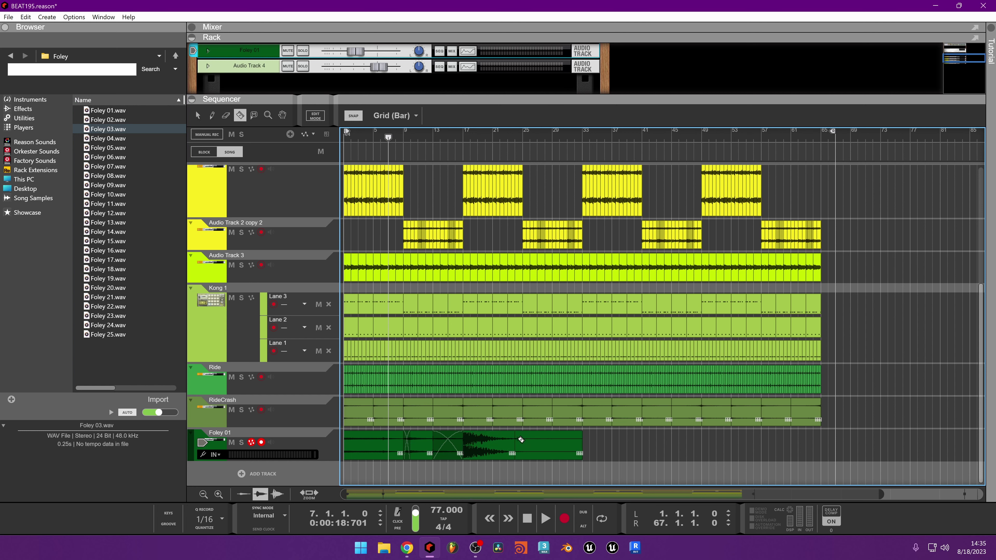
{"action": "key", "text": "ctrl+z"}
{"action": "left_click", "coordinate": [523, 439]}
{"action": "key", "text": "Tab"}
{"action": "key", "text": "q"}
{"action": "left_click", "coordinate": [546, 448]}
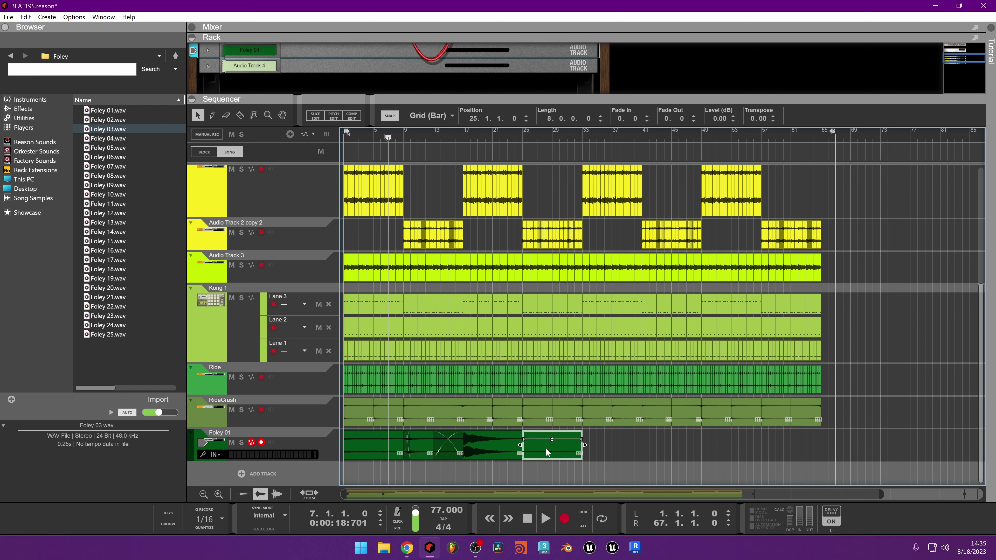
{"action": "key", "text": "Delete"}
Lower the bar 17 Foley clip to -16.21 dB and crossfade it with the clip starting at bar 13
{"action": "left_click", "coordinate": [492, 447]}
{"action": "left_click_drag", "start_coordinate": [491, 439], "coordinate": [494, 482]}
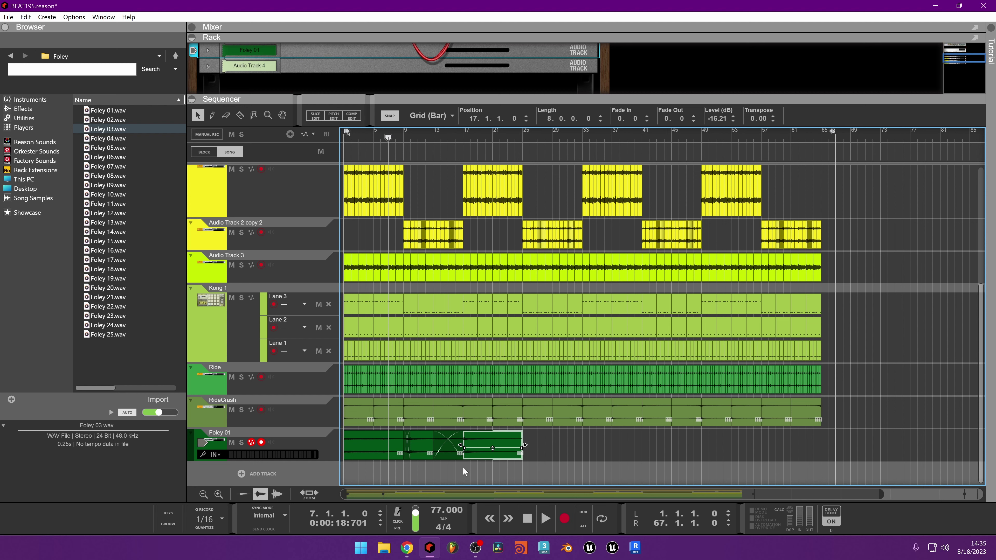
{"action": "left_click", "coordinate": [445, 451]}
{"action": "right_click", "coordinate": [480, 447]}
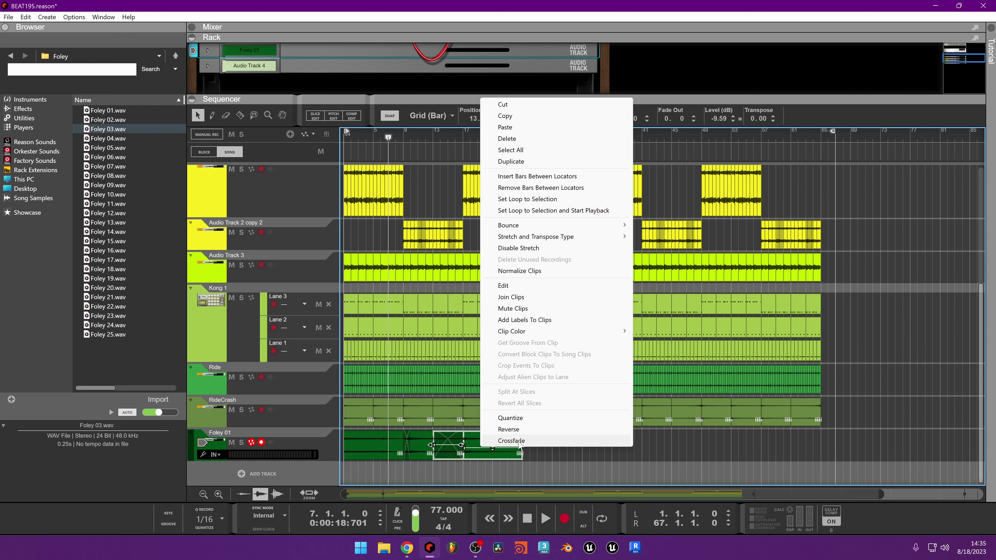
{"action": "left_click", "coordinate": [518, 440]}
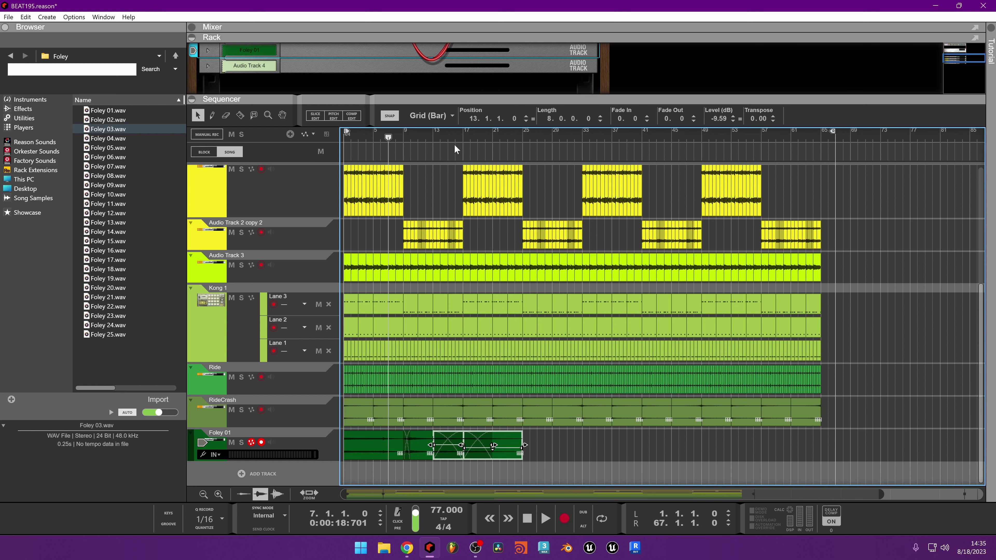
Play from just before bar 17 and shorten the crossfade there to one bar, ending at bar 18
{"action": "left_click", "coordinate": [454, 144]}
{"action": "key", "text": "space"}
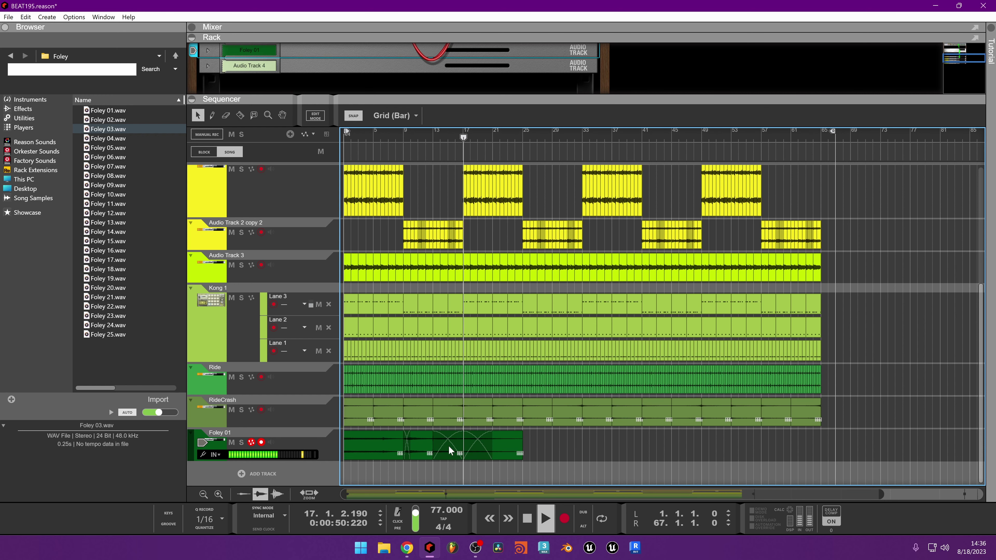
{"action": "left_click_drag", "start_coordinate": [493, 445], "coordinate": [472, 445]}
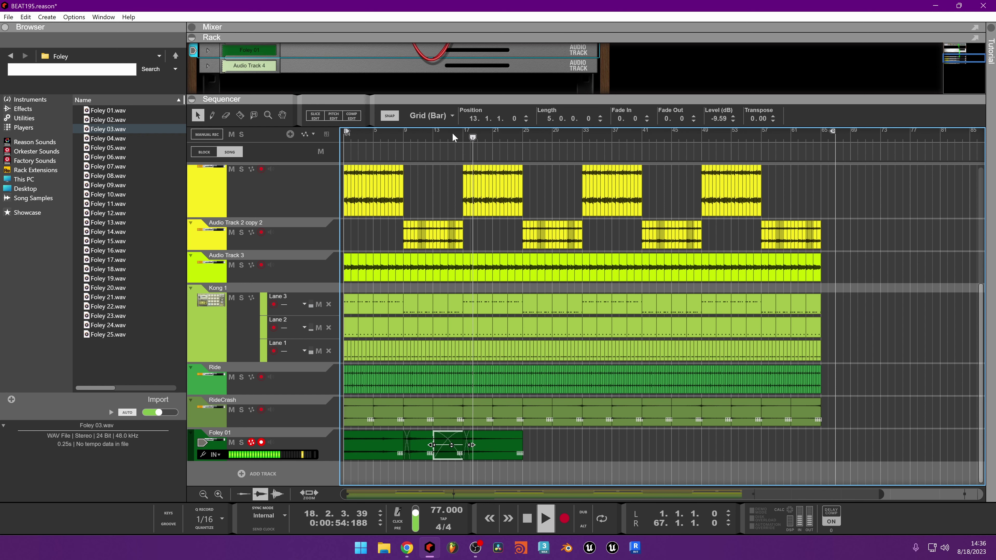
Solo the Foley 01 track, set the bar 17 clip's level to -10.06 dB, then unsolo the track and stop playback
{"action": "left_click", "coordinate": [462, 136]}
{"action": "left_click", "coordinate": [240, 443]}
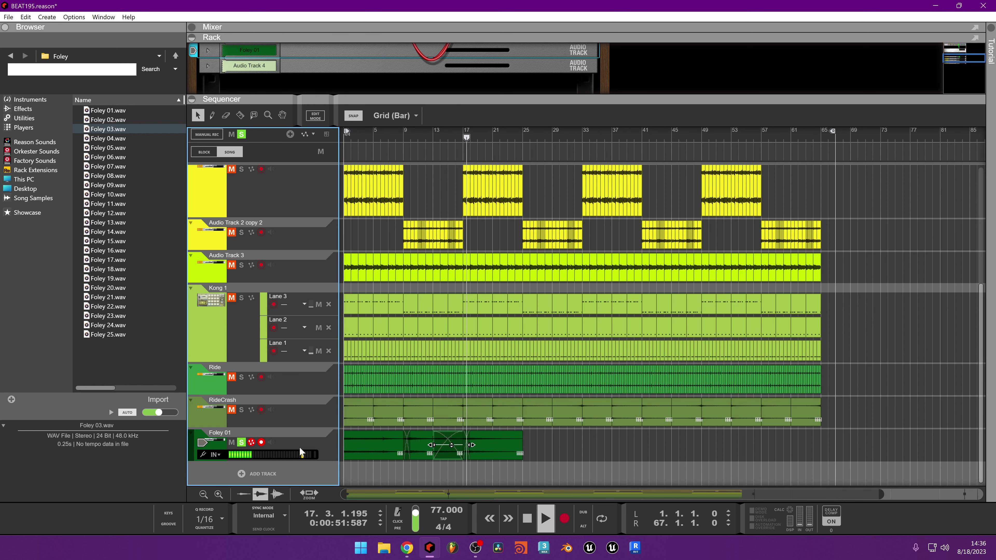
{"action": "left_click", "coordinate": [494, 446]}
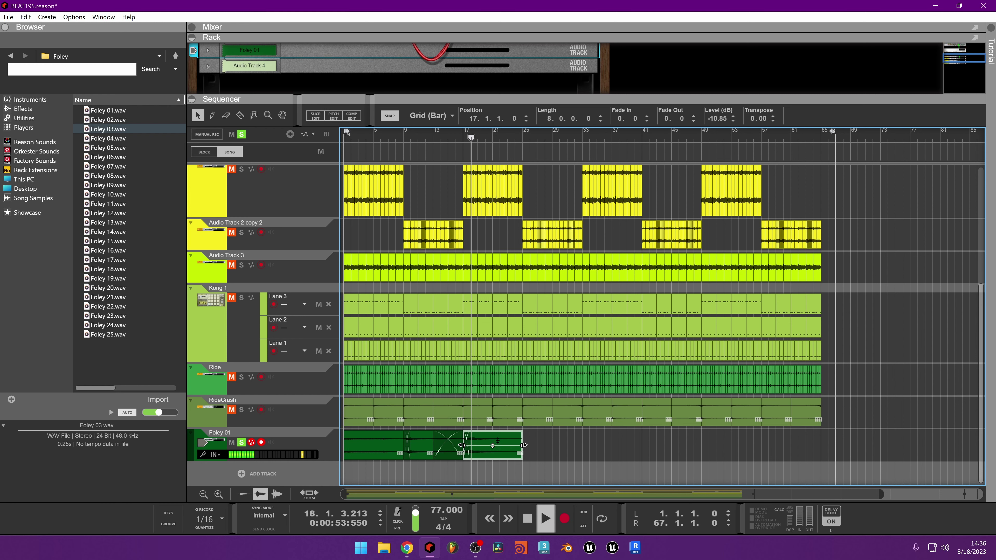
{"action": "left_click_drag", "start_coordinate": [497, 441], "coordinate": [501, 445]}
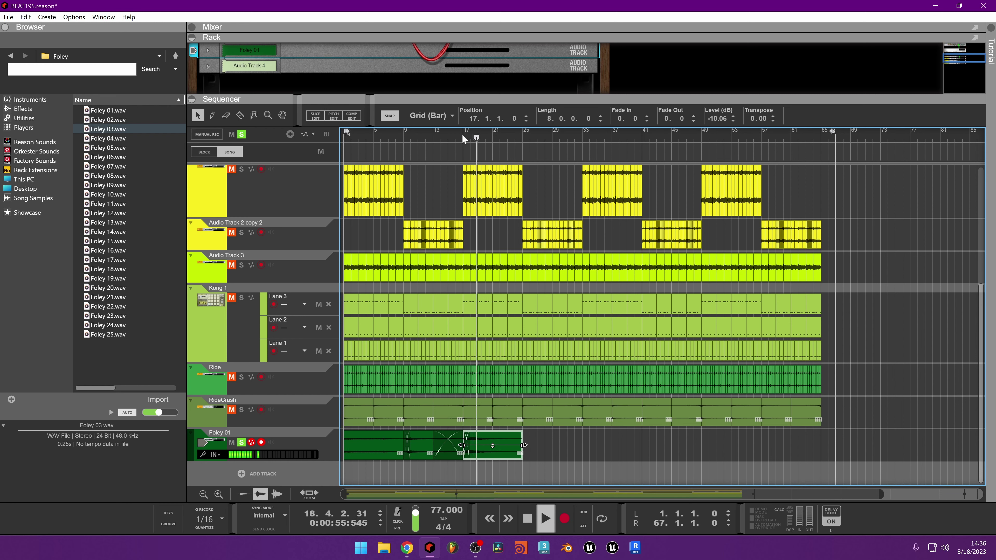
{"action": "left_click", "coordinate": [464, 147]}
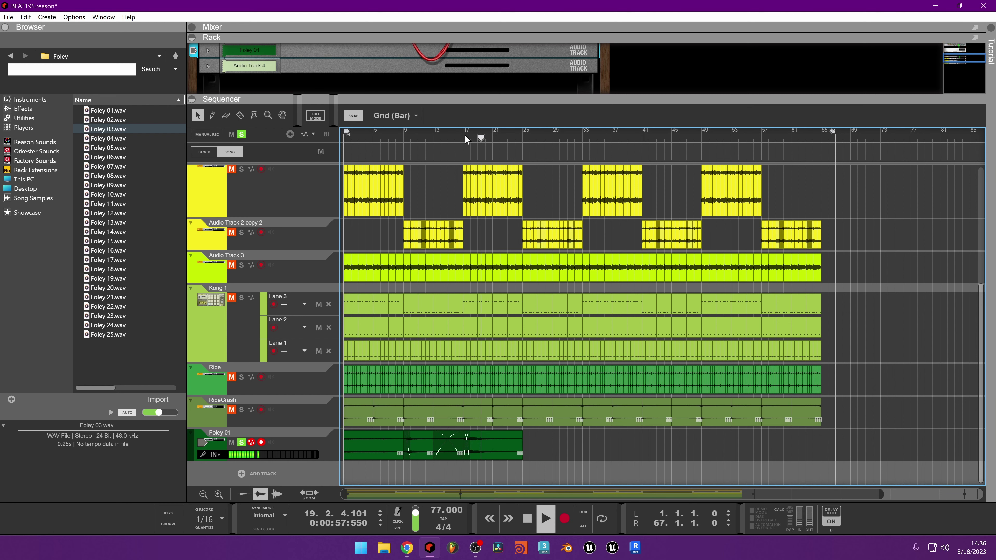
{"action": "left_click", "coordinate": [464, 134]}
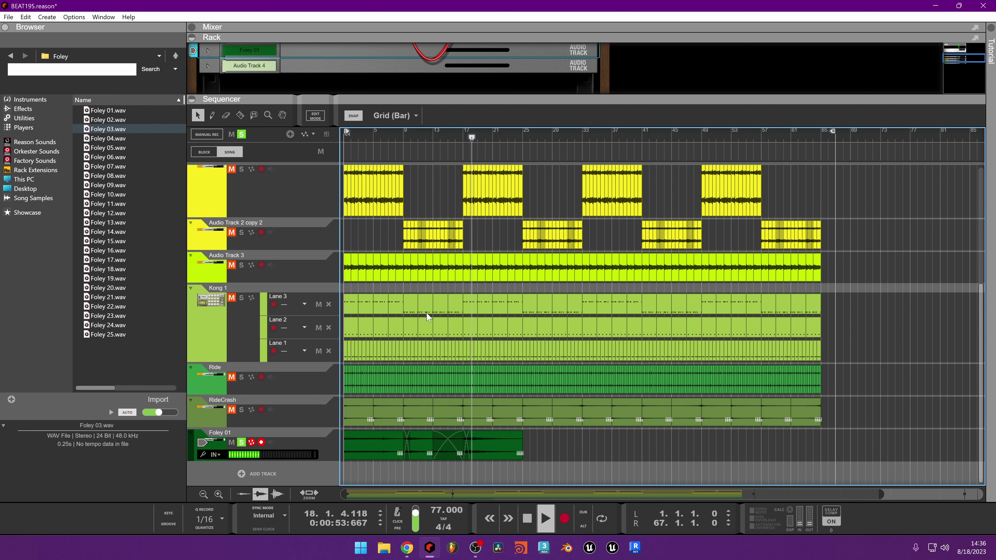
{"action": "left_click", "coordinate": [241, 443]}
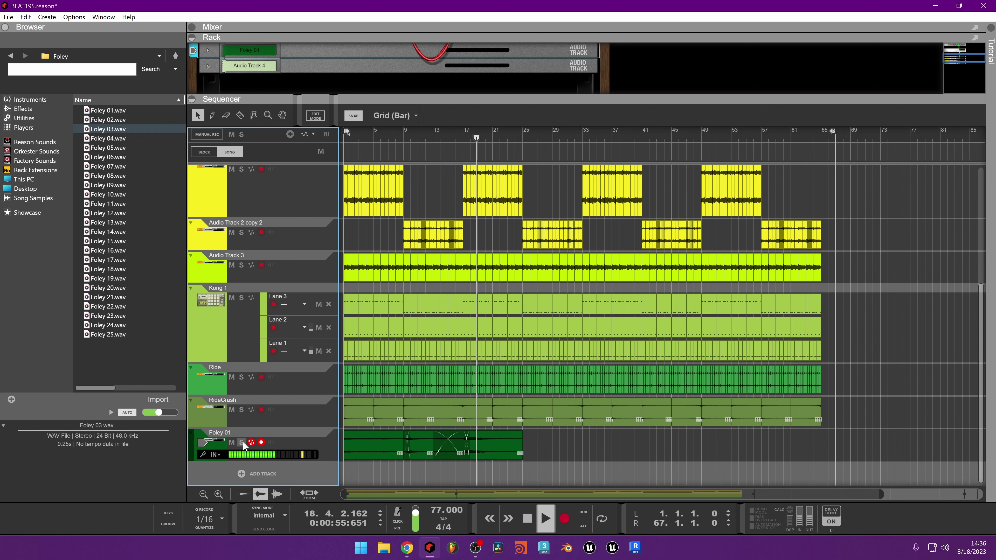
{"action": "key", "text": "space"}
Audition the Foley samples, including Foley 09.wav to Foley 13.wav, Foley 17.wav and Foley 23.wav, to compare candidates for the next ambience clip
{"action": "left_click", "coordinate": [110, 222]}
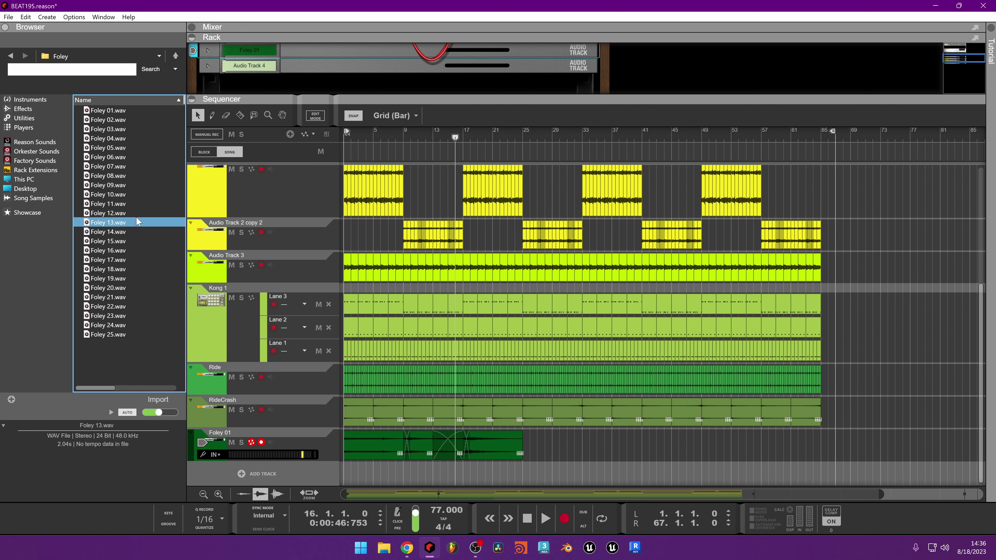
{"action": "left_click", "coordinate": [118, 240]}
{"action": "left_click", "coordinate": [126, 260]}
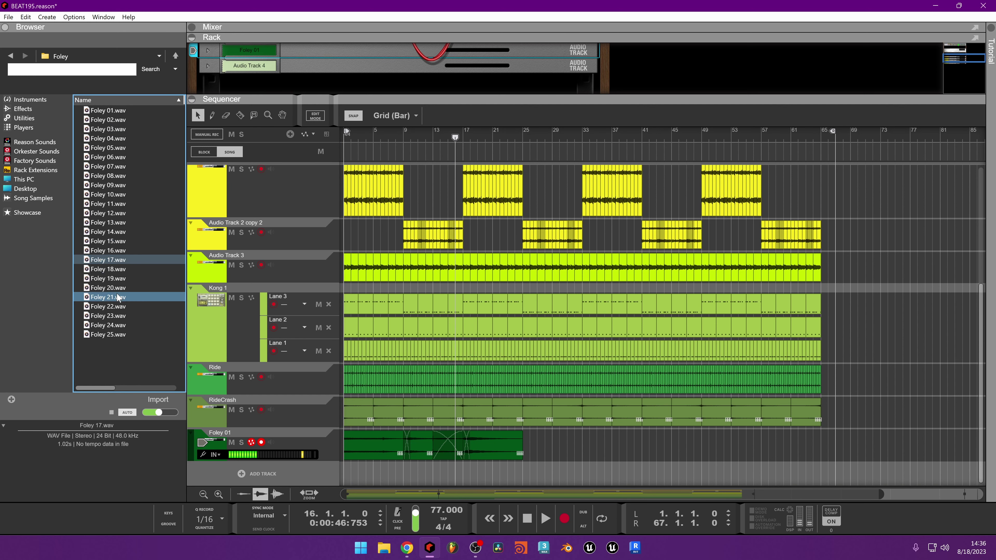
{"action": "left_click", "coordinate": [125, 297]}
{"action": "left_click", "coordinate": [125, 315]}
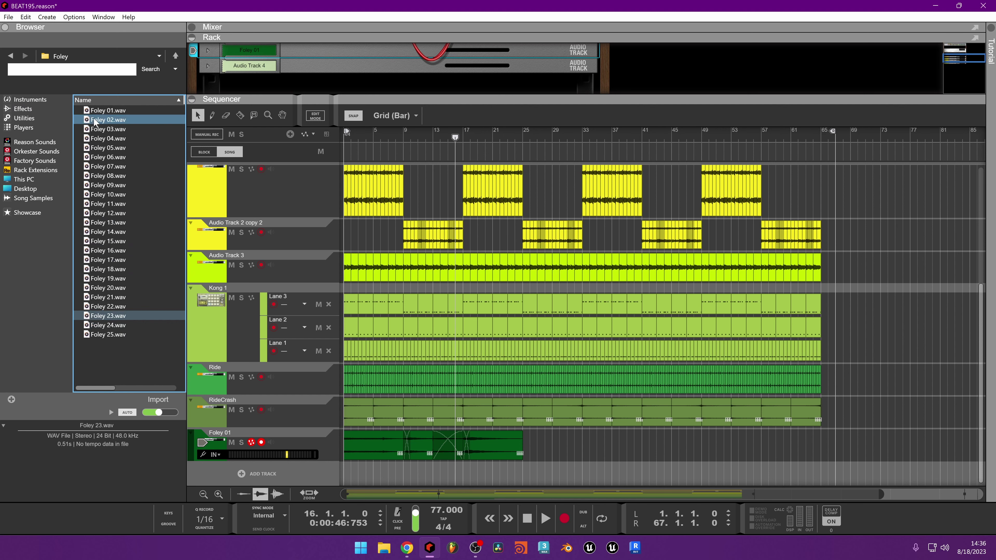
{"action": "left_click", "coordinate": [108, 138]}
{"action": "left_click", "coordinate": [109, 156]}
{"action": "left_click", "coordinate": [111, 185]}
{"action": "left_click", "coordinate": [113, 194]}
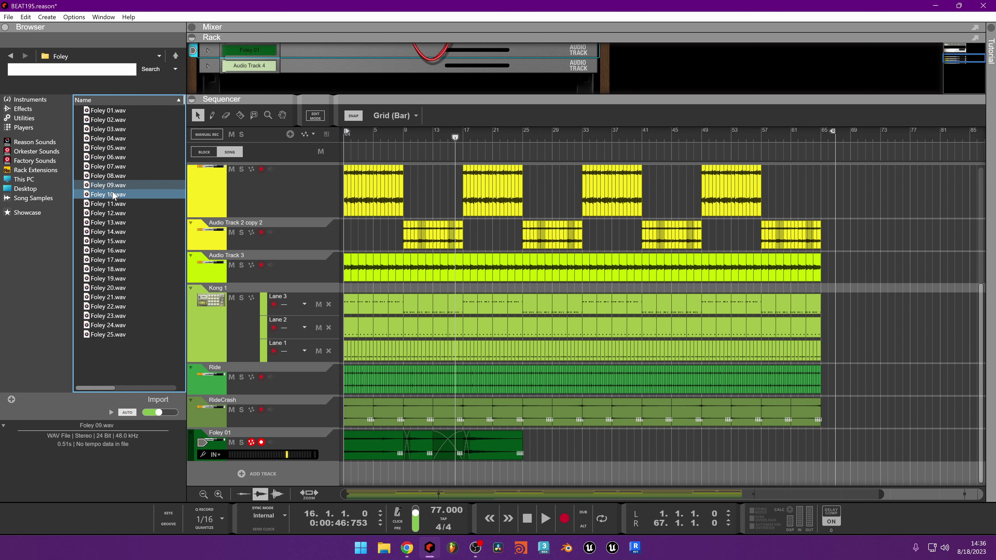
{"action": "left_click", "coordinate": [114, 195]}
{"action": "left_click", "coordinate": [109, 204]}
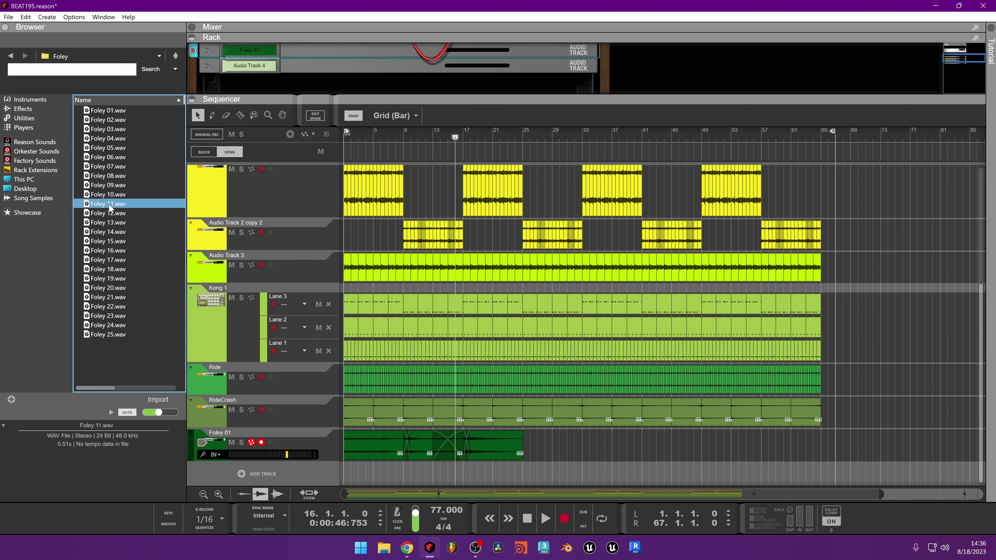
{"action": "left_click", "coordinate": [106, 213]}
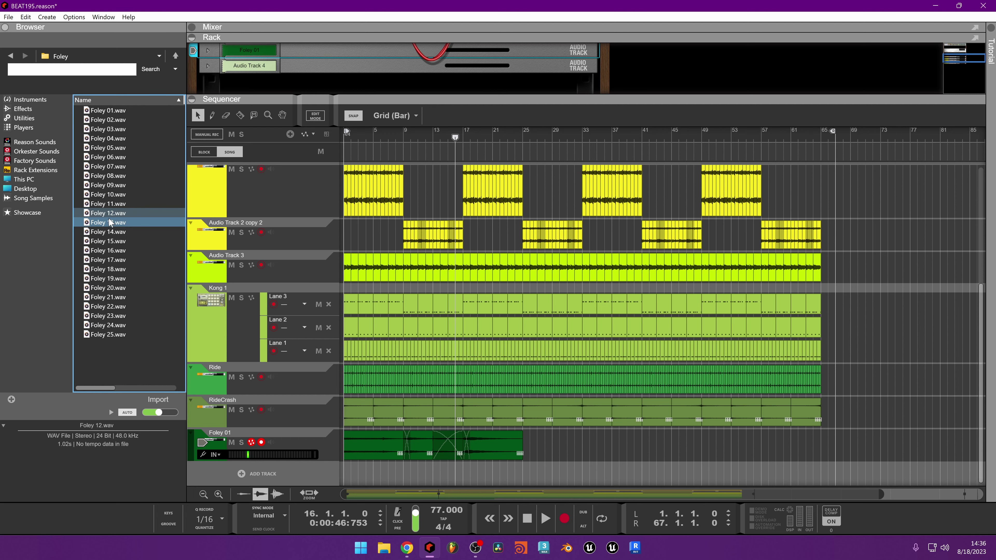
{"action": "left_click", "coordinate": [106, 222]}
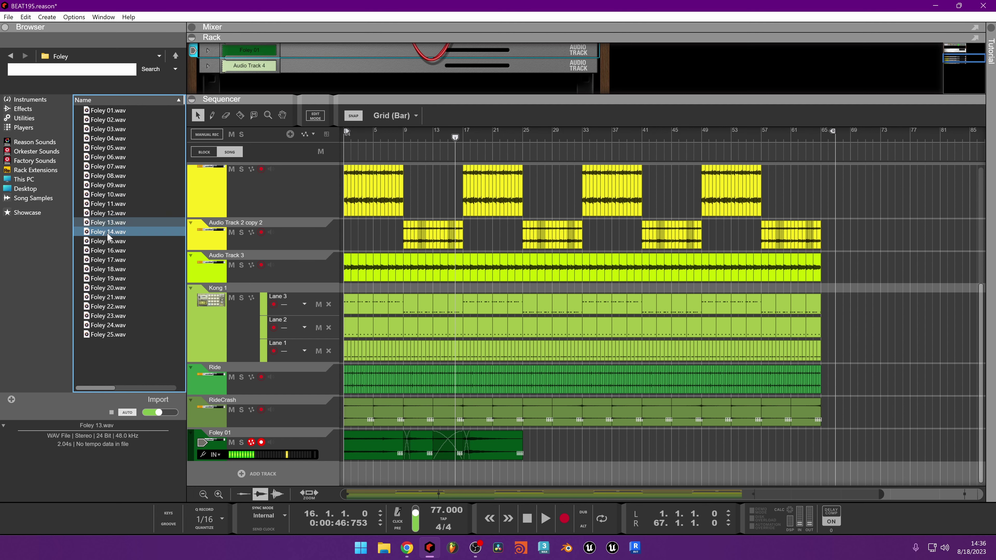
Add Foley 13.wav to the Foley 01 track from bar 21 to 57, split it at bar 33 and move the remainder to bar 36
{"action": "left_click_drag", "start_coordinate": [109, 223], "coordinate": [763, 433]}
{"action": "key", "text": "r"}
{"action": "left_click", "coordinate": [580, 441]}
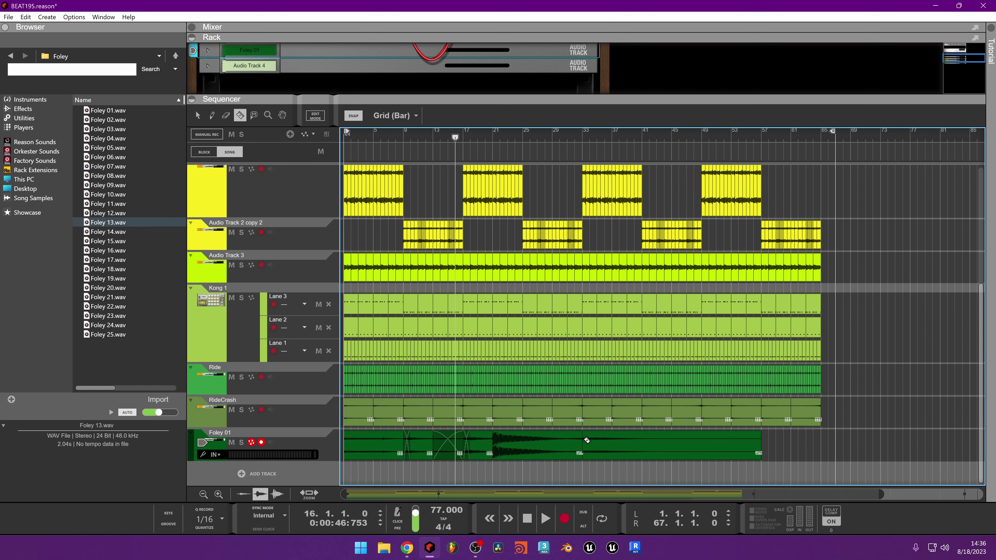
{"action": "left_click_drag", "start_coordinate": [597, 448], "coordinate": [621, 448]}
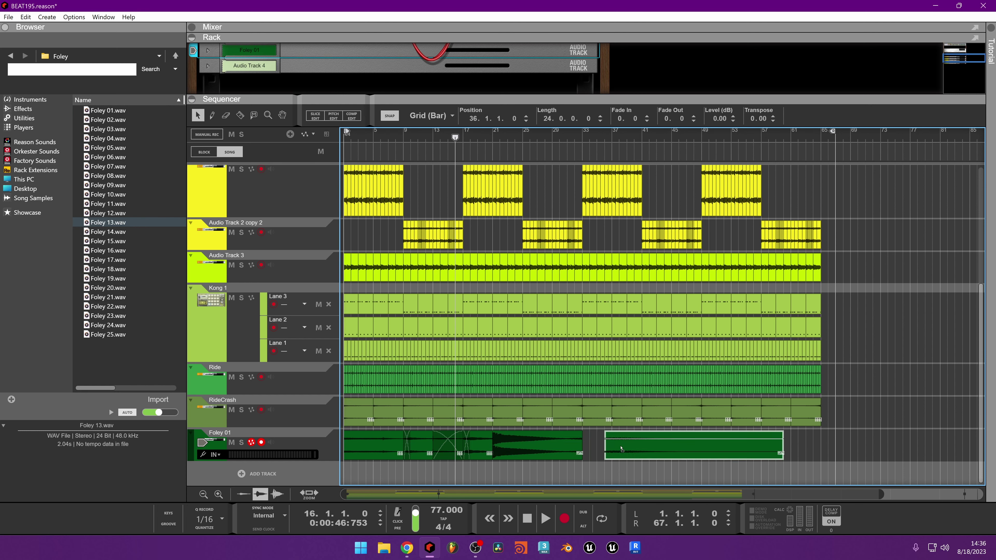
Lower the bar 21 Foley clip's level to -8.78 dB and move the remaining Foley 13 piece back to bar 33
{"action": "left_click", "coordinate": [561, 449]}
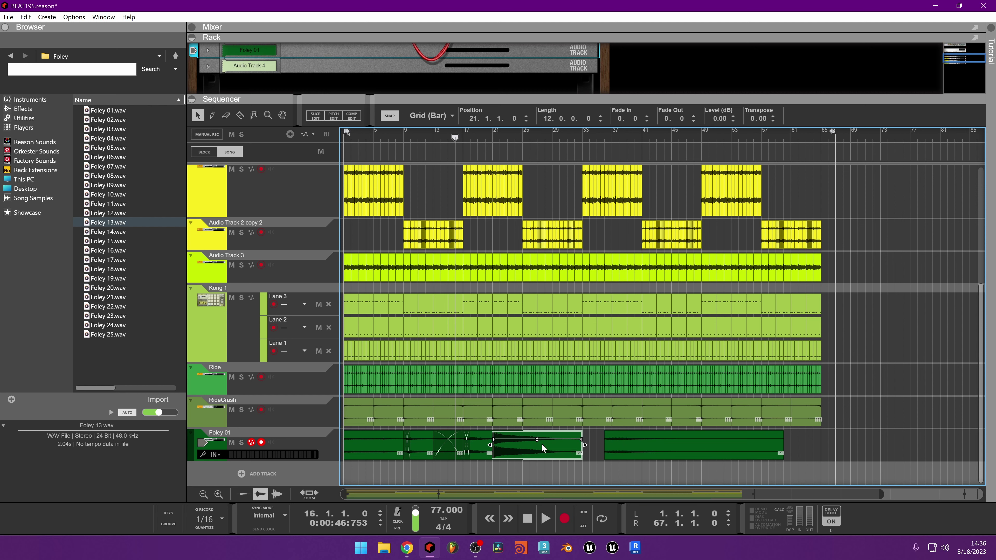
{"action": "left_click_drag", "start_coordinate": [537, 439], "coordinate": [534, 450]}
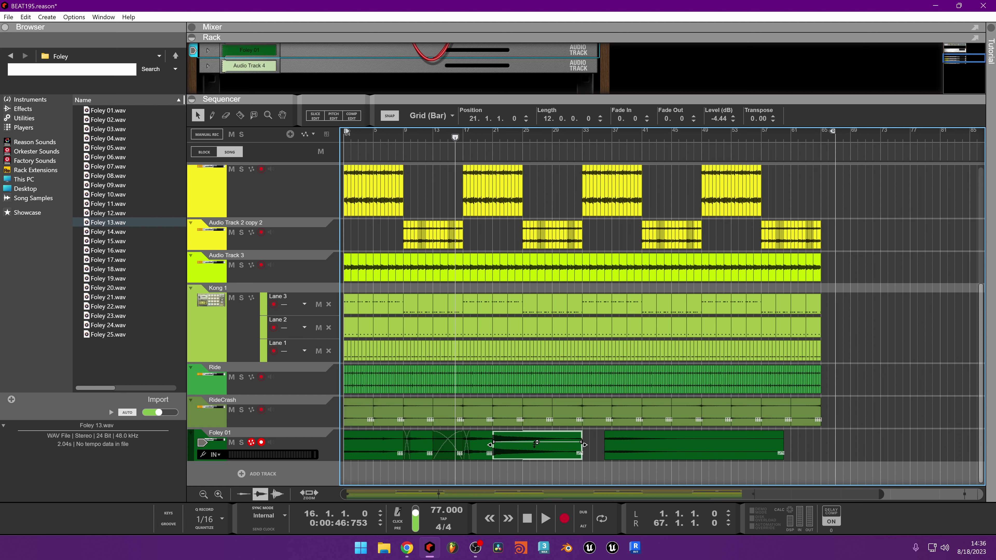
{"action": "left_click_drag", "start_coordinate": [533, 445], "coordinate": [534, 452]}
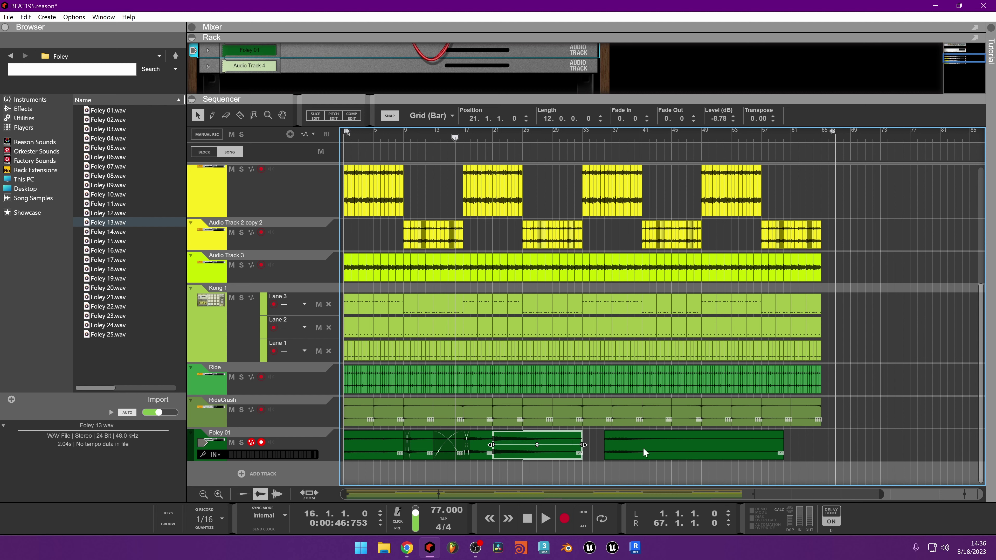
{"action": "left_click_drag", "start_coordinate": [642, 451], "coordinate": [607, 454]}
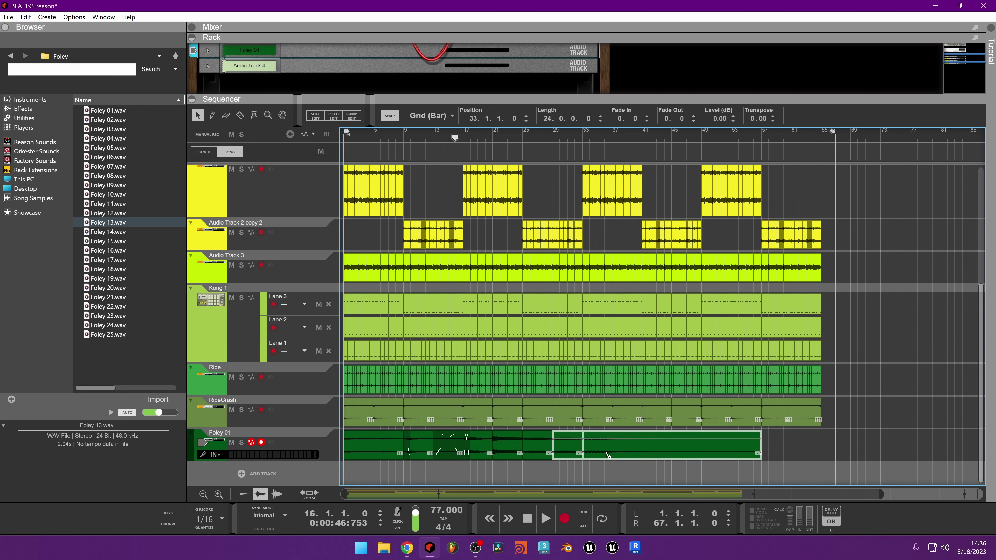
Play from bar 20 and lower the bar 21 Foley clip's level to -11.29 dB
{"action": "left_click", "coordinate": [485, 142]}
{"action": "key", "text": "space"}
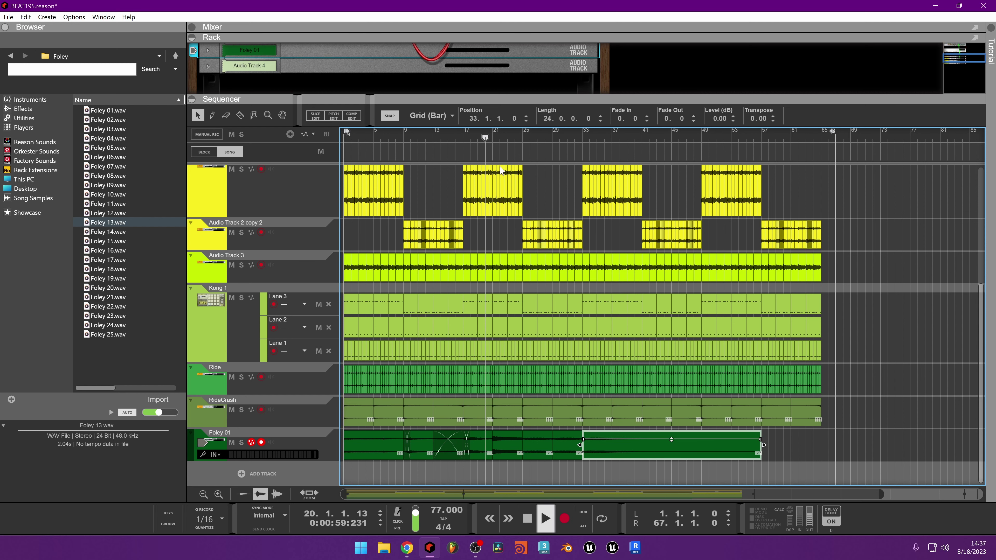
{"action": "left_click_drag", "start_coordinate": [801, 446], "coordinate": [505, 471]}
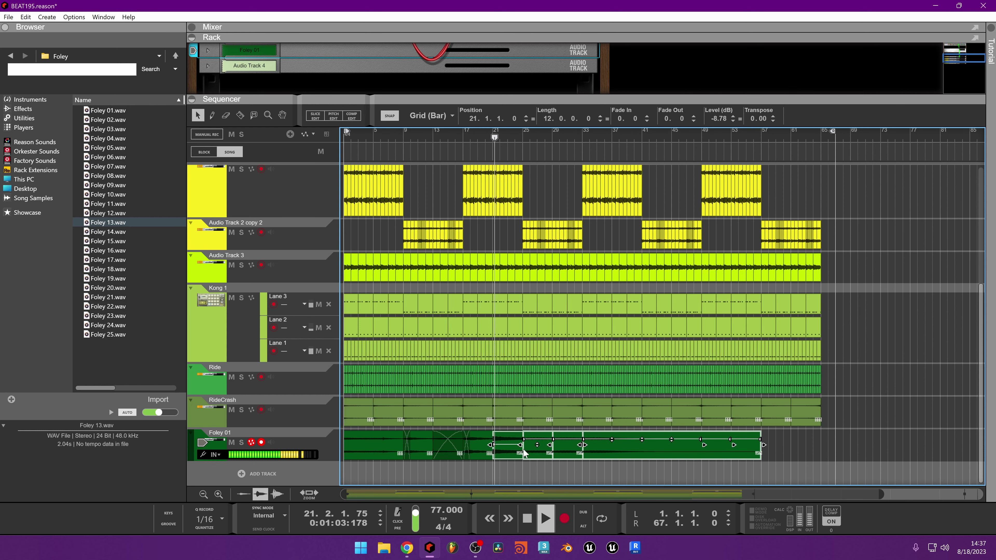
{"action": "left_click", "coordinate": [513, 447]}
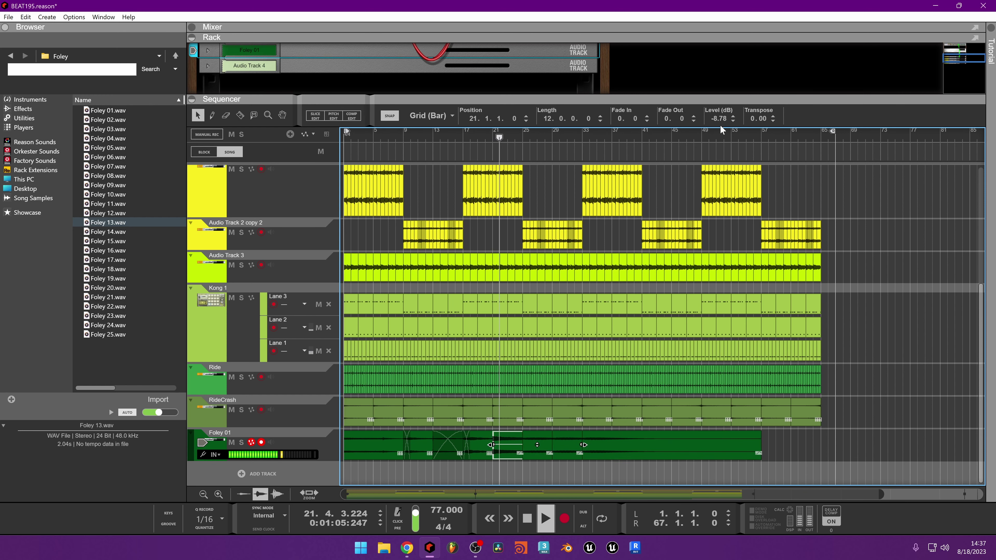
{"action": "mouse_move", "coordinate": [723, 118]}
{"action": "left_mouse_down"}
{"action": "mouse_move", "coordinate": [723, 133]}
{"action": "mouse_move", "coordinate": [721, 116]}
{"action": "left_mouse_up"}
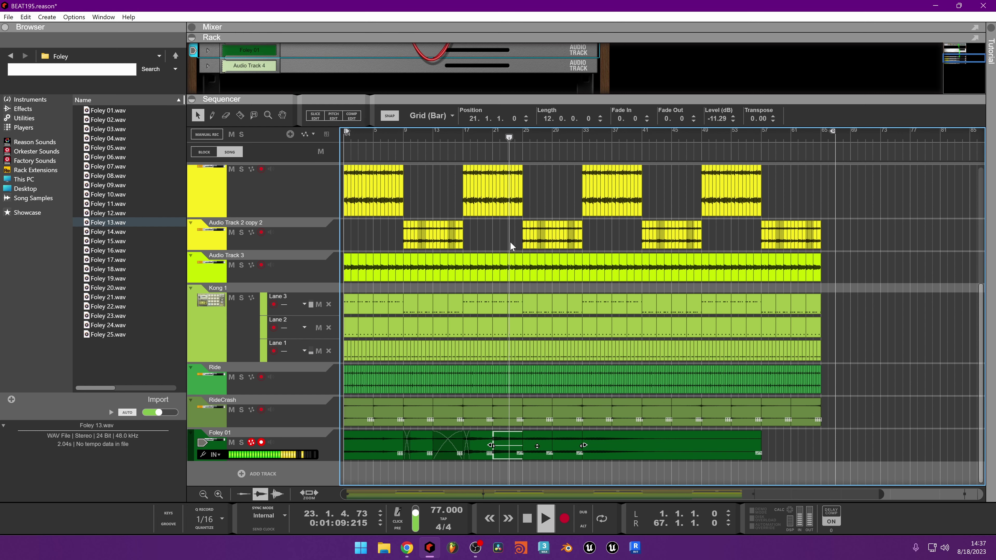
Replay the transition from bar 20, set the bar 21 clip's level to -14.06 dB and continue listening from around bar 26
{"action": "left_click", "coordinate": [484, 138]}
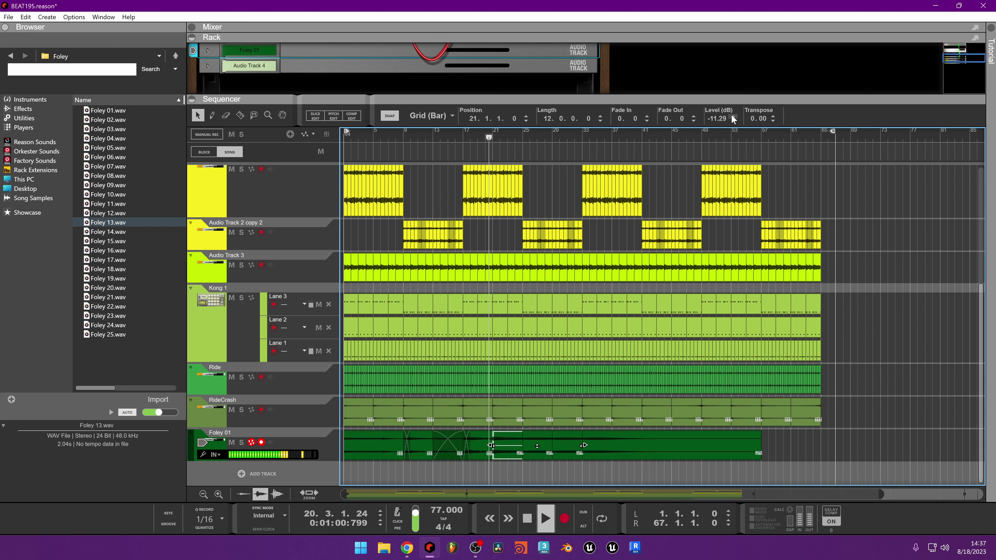
{"action": "mouse_move", "coordinate": [724, 119]}
{"action": "left_mouse_down"}
{"action": "mouse_move", "coordinate": [713, 120]}
{"action": "mouse_move", "coordinate": [722, 129]}
{"action": "left_mouse_up"}
{"action": "left_click", "coordinate": [530, 135]}
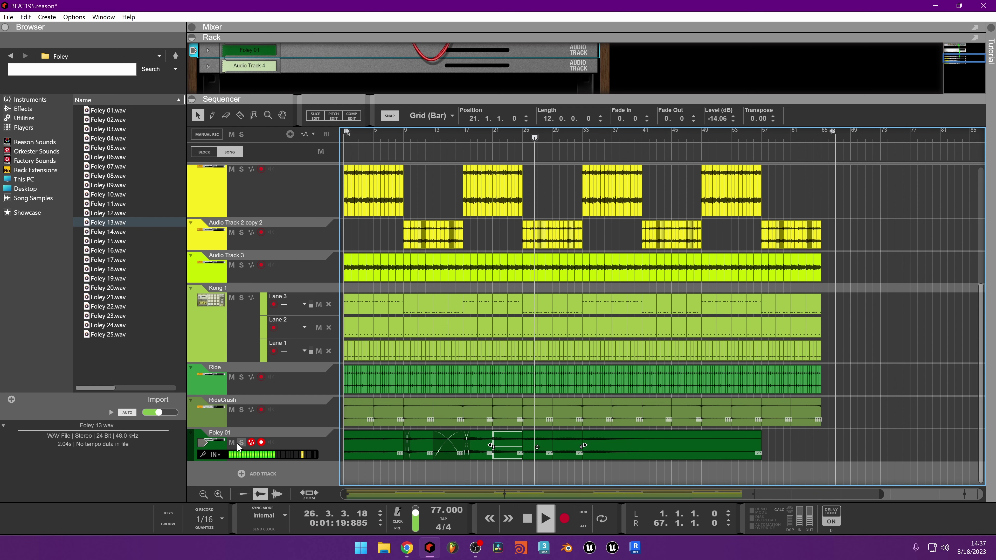
Solo the Foley 01 track, listen to it around bars 24 to 26 and stop playback
{"action": "left_click", "coordinate": [241, 442]}
{"action": "left_click", "coordinate": [527, 136]}
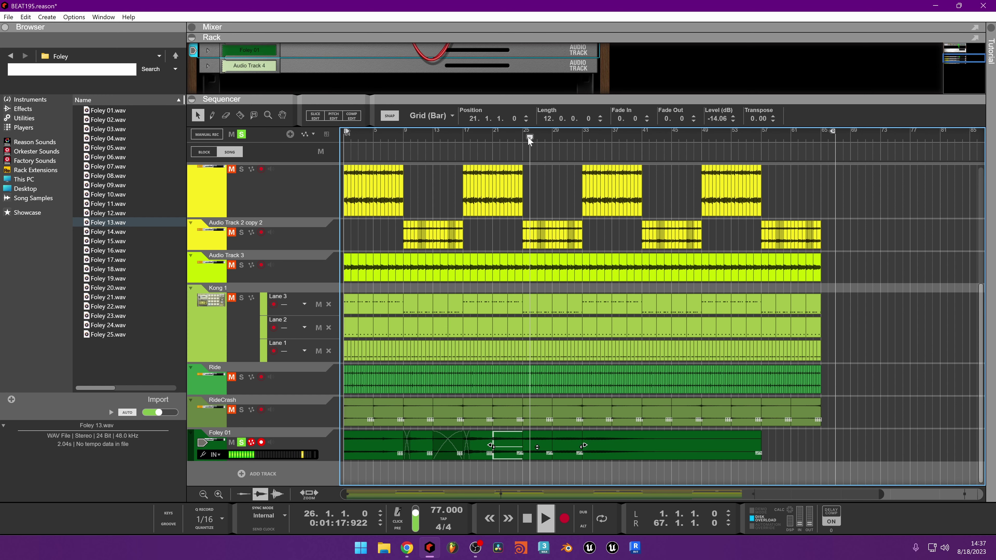
{"action": "left_click", "coordinate": [517, 135]}
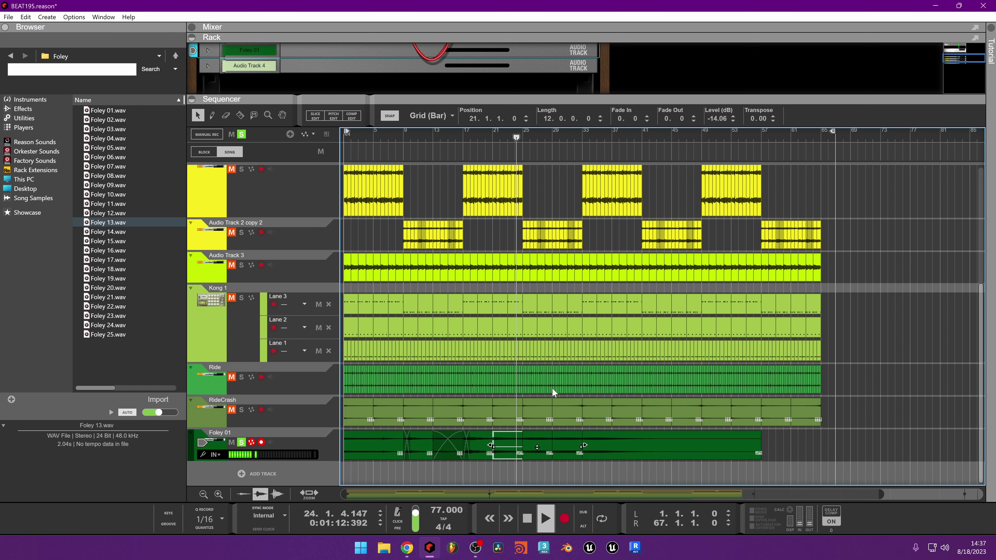
{"action": "key", "text": "space"}
Delete the leftover Foley clips starting at bars 25, 29 and 33, keeping the bar 21 clip
{"action": "left_click", "coordinate": [539, 451]}
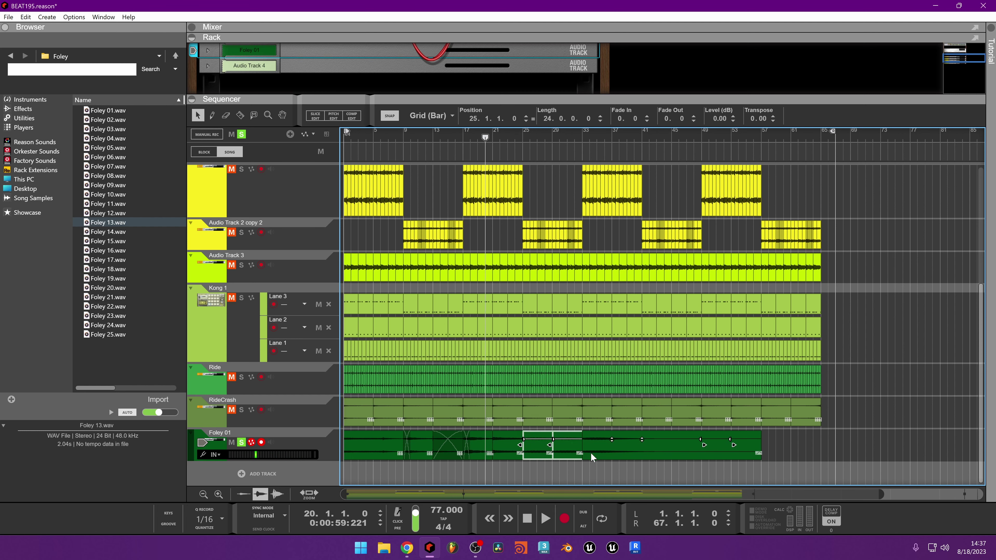
{"action": "left_click", "coordinate": [590, 452]}
{"action": "key", "text": "Delete"}
Set the bar 17 Foley clip to end at bar 22, crossfade it with the bar 21 clip and play the transition from bar 21
{"action": "key", "text": "space"}
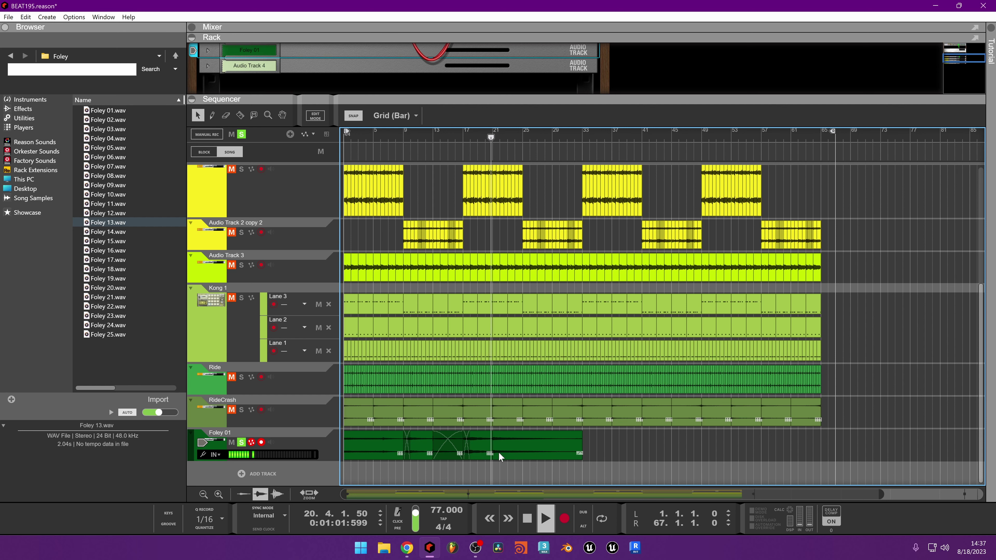
{"action": "left_click", "coordinate": [482, 451]}
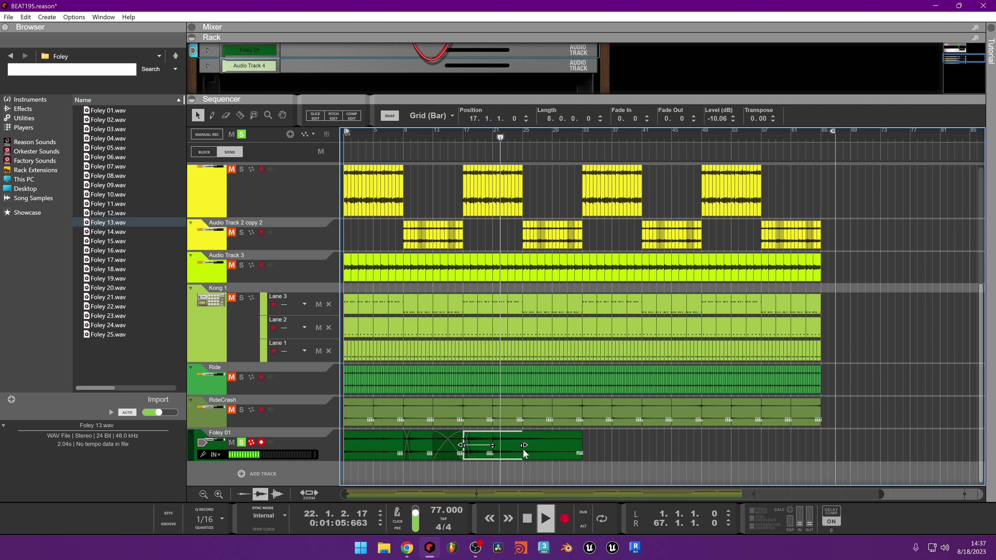
{"action": "left_click", "coordinate": [495, 450]}
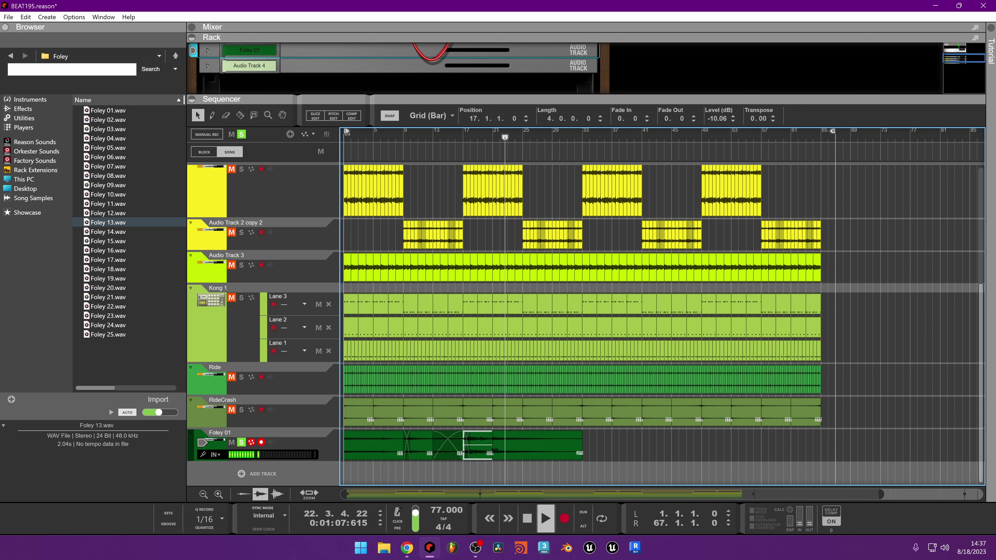
{"action": "left_click_drag", "start_coordinate": [493, 445], "coordinate": [499, 445]}
{"action": "right_click", "coordinate": [510, 451]}
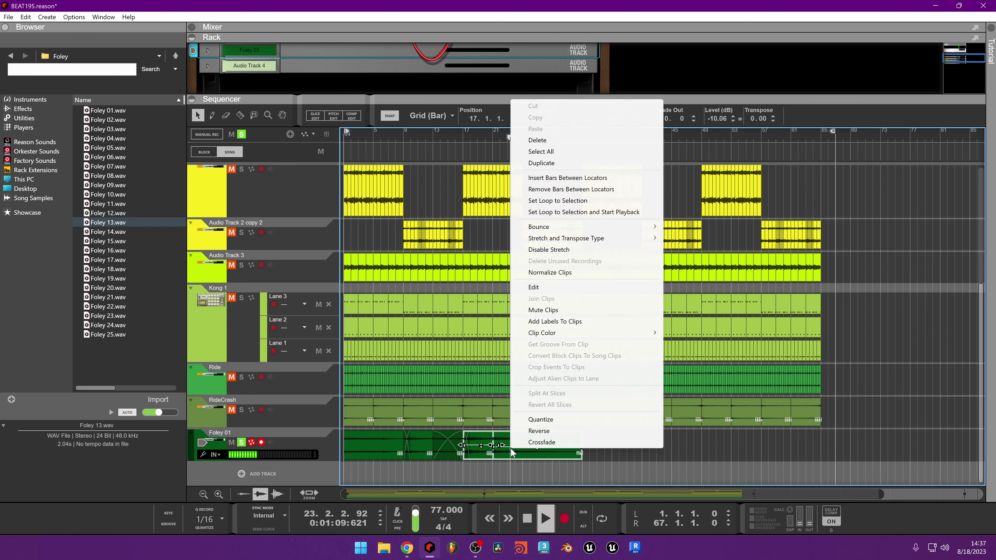
{"action": "left_click", "coordinate": [526, 114]}
{"action": "left_click", "coordinate": [492, 132]}
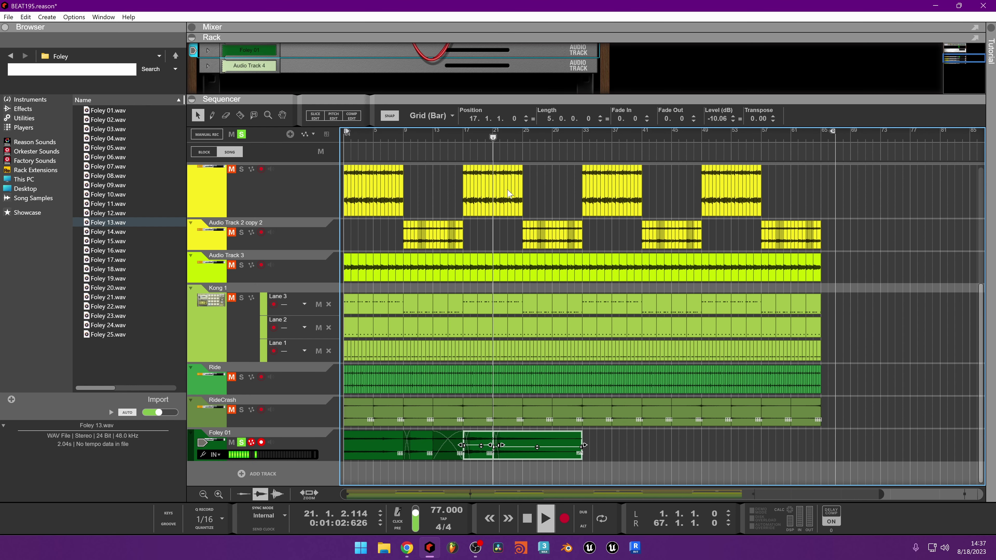
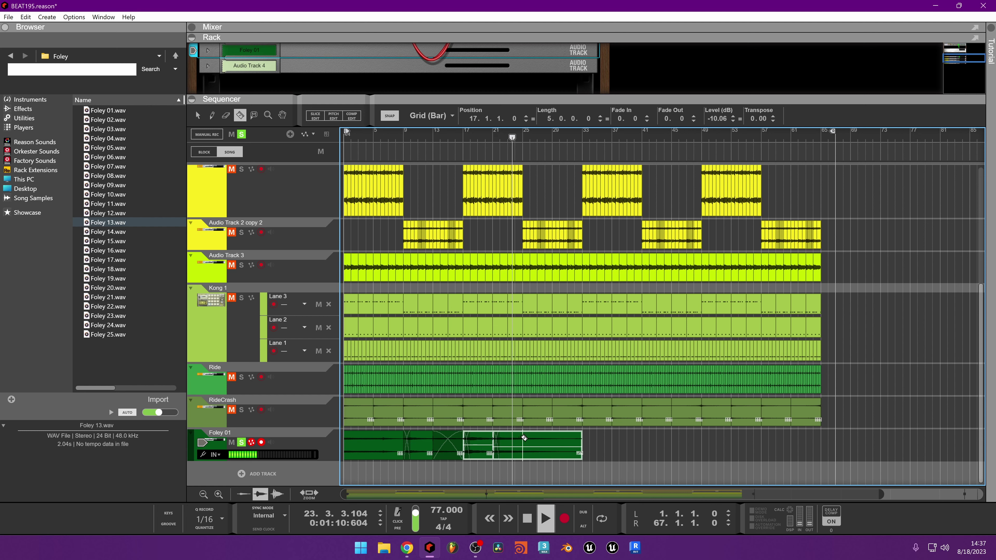
Split the bar 21 Foley clip at bar 25, delete the part beyond and stop playback
{"action": "left_click", "coordinate": [537, 437]}
{"action": "key", "text": "Delete"}
{"action": "key", "text": "space"}
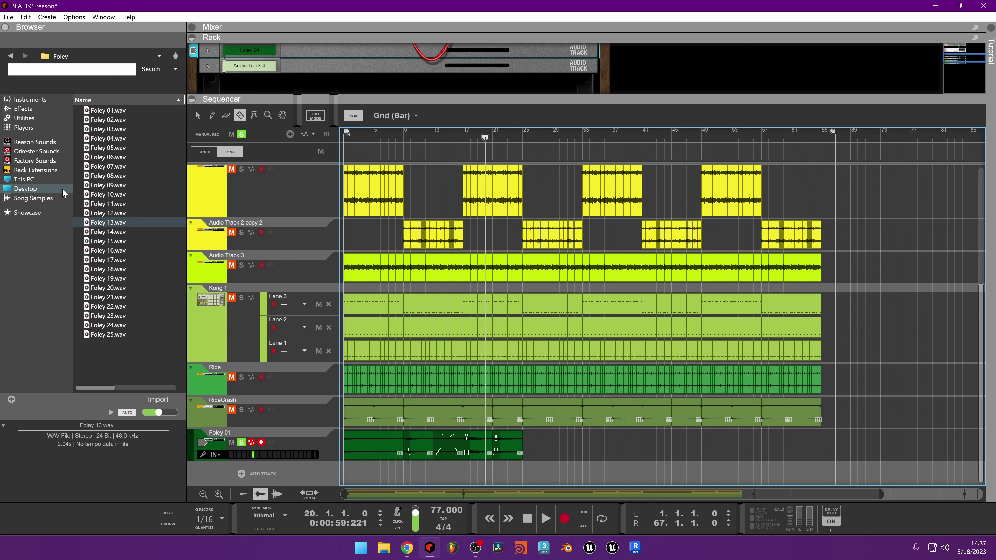
Audition the early Foley samples and add Foley 03.wav to the Foley 01 track at bar 25
{"action": "left_click", "coordinate": [127, 120]}
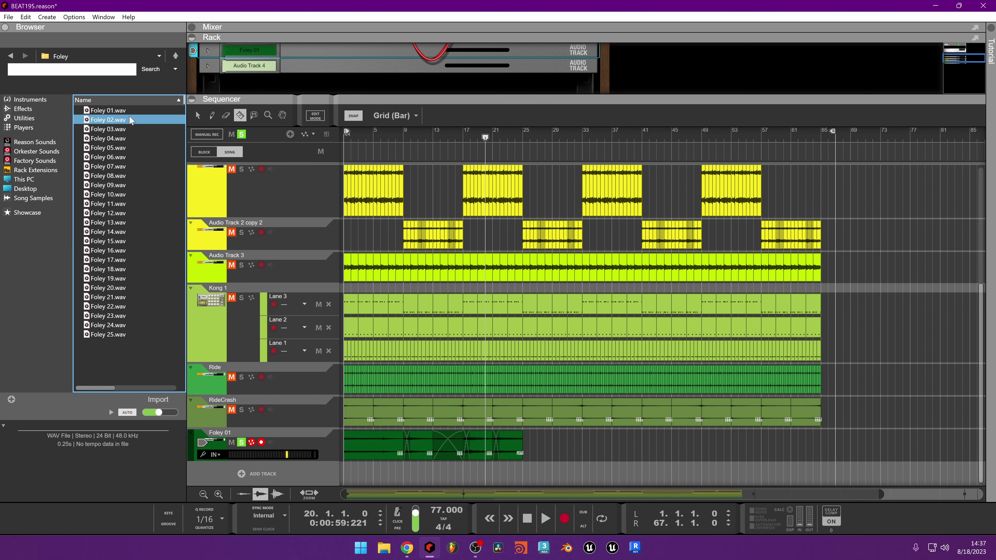
{"action": "left_click", "coordinate": [121, 129]}
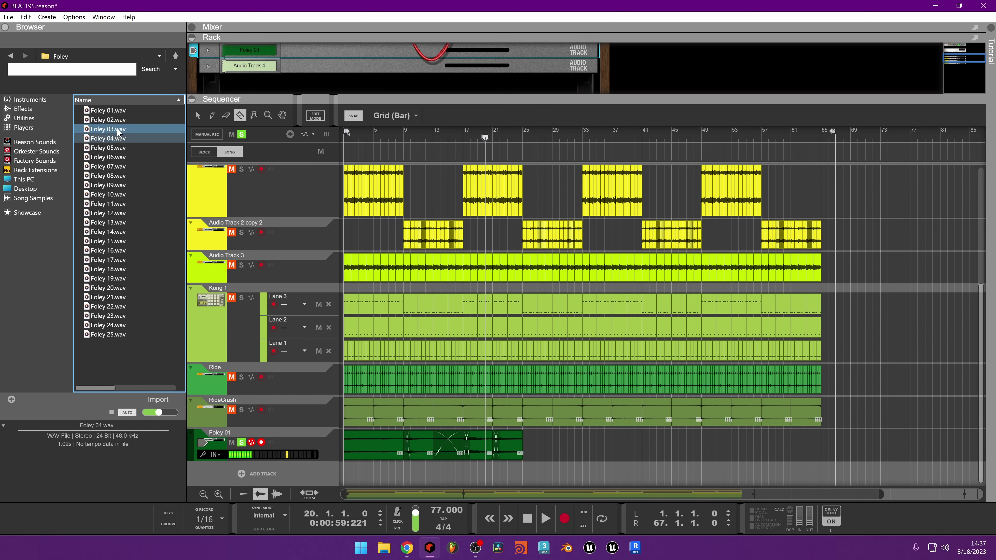
{"action": "left_click_drag", "start_coordinate": [110, 133], "coordinate": [525, 451]}
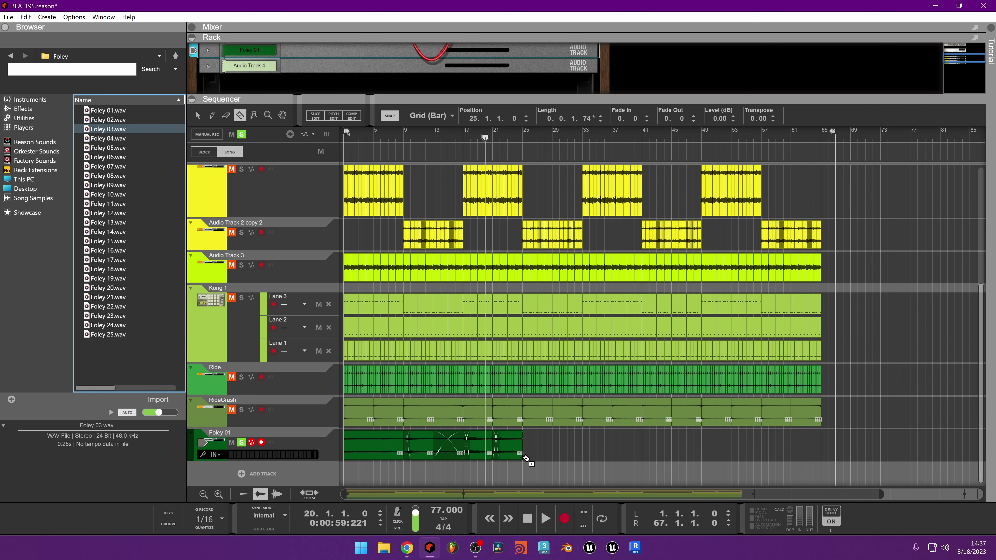
Stretch the bar 25 Foley clip to just over 60 bars, split it at bar 33 and delete the part beyond
{"action": "scroll", "coordinate": [525, 458], "scroll_direction": "up", "scroll_amount": 5}
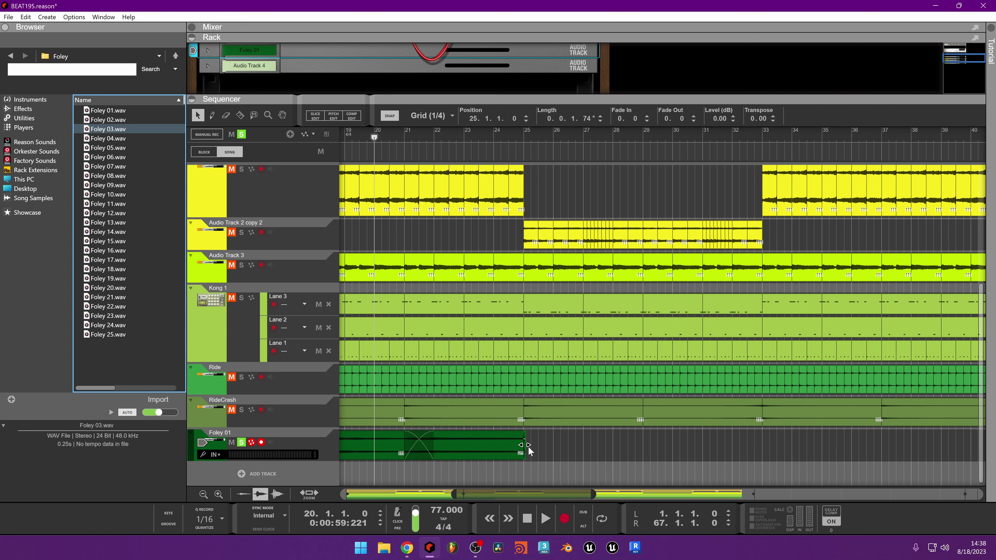
{"action": "left_click_drag", "start_coordinate": [528, 446], "coordinate": [982, 447]}
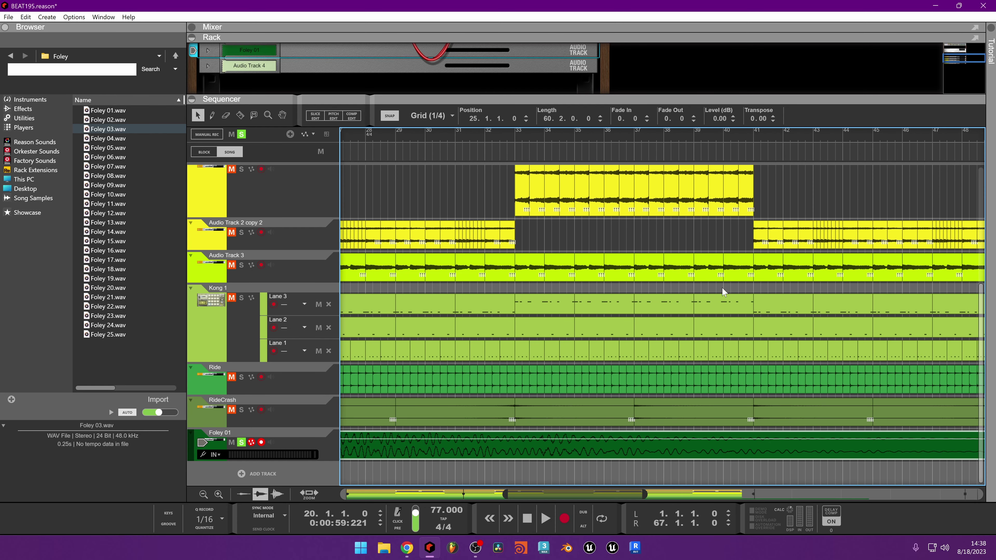
{"action": "scroll", "coordinate": [724, 286], "scroll_direction": "down", "scroll_amount": 3}
{"action": "key", "text": "r"}
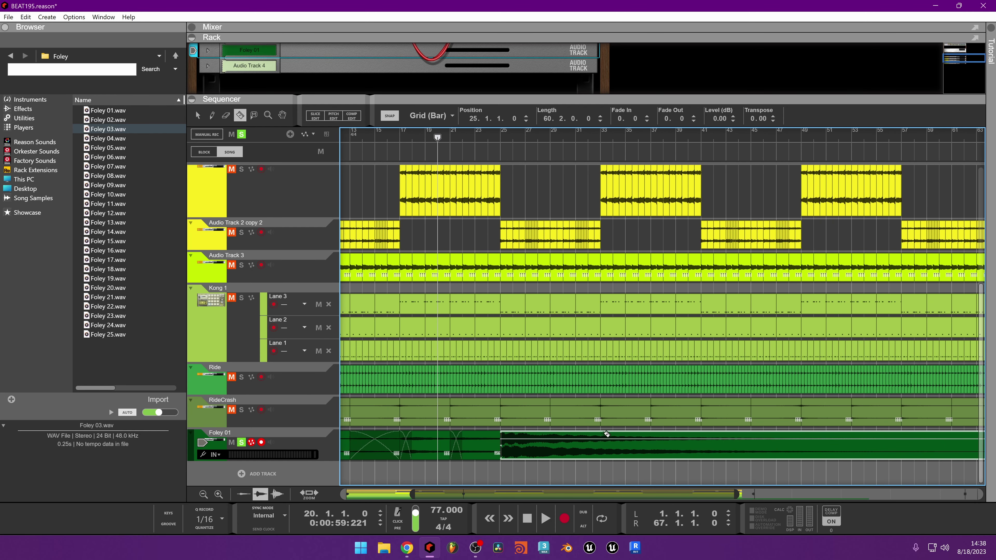
{"action": "left_click", "coordinate": [609, 436]}
{"action": "key", "text": "q"}
{"action": "left_click", "coordinate": [616, 451]}
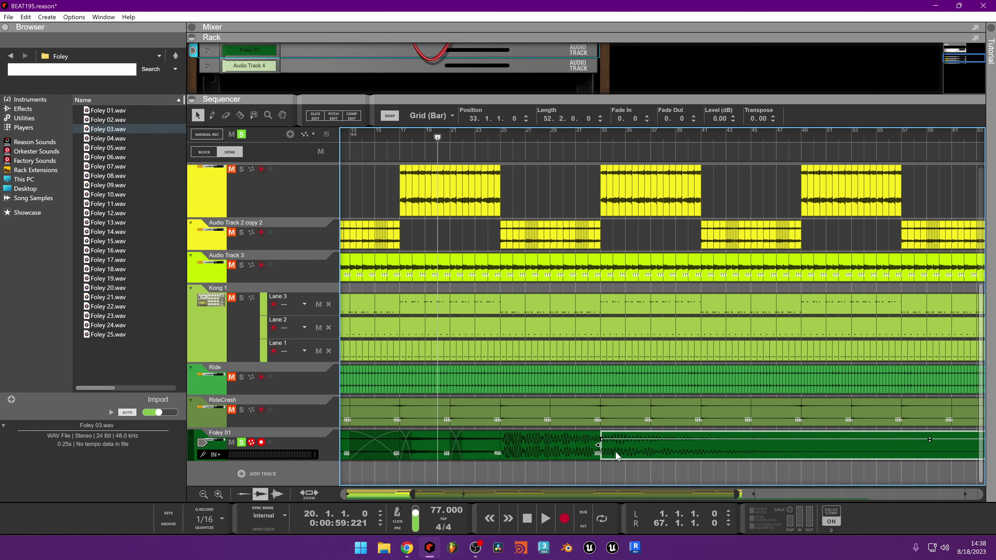
{"action": "key", "text": "Delete"}
Lower the bar 25 Foley clip's level to -14.30 dB, checking it against playback from bar 25
{"action": "left_click", "coordinate": [572, 442]}
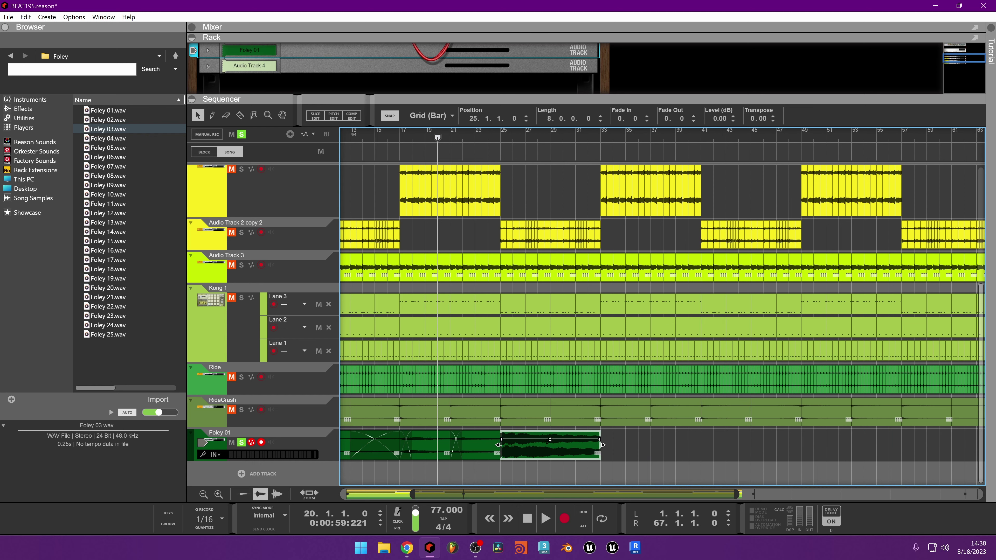
{"action": "left_click_drag", "start_coordinate": [550, 440], "coordinate": [548, 477]}
{"action": "left_click", "coordinate": [496, 136]}
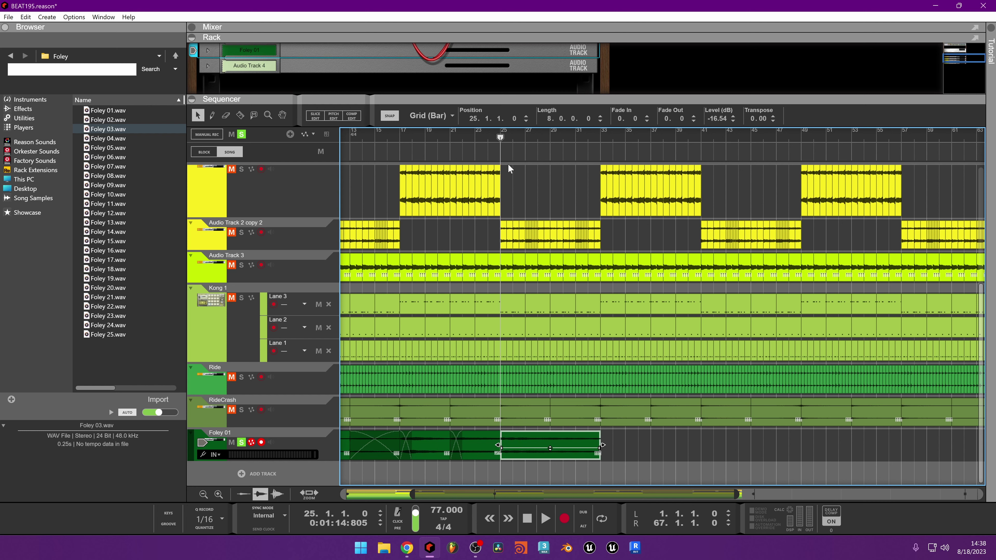
{"action": "key", "text": "space"}
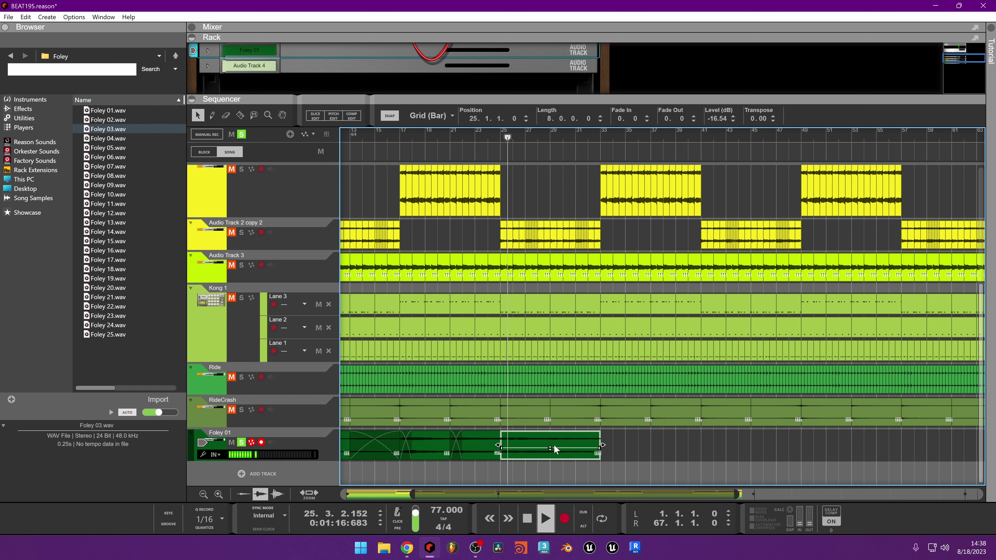
{"action": "left_click_drag", "start_coordinate": [554, 449], "coordinate": [557, 446]}
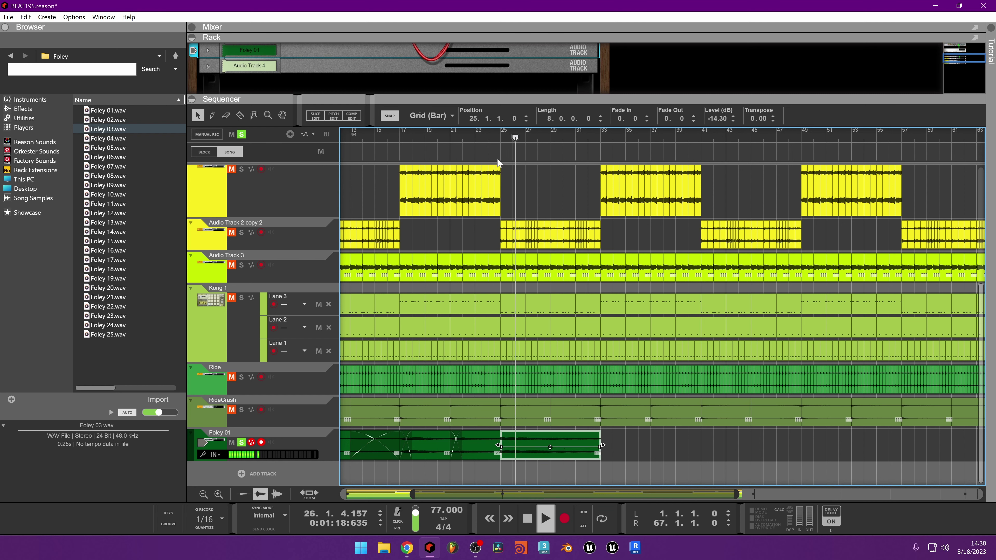
Replay the song from bar 25 with Audio Track 2 copy 2 also soloed and stop playback
{"action": "left_click", "coordinate": [498, 141]}
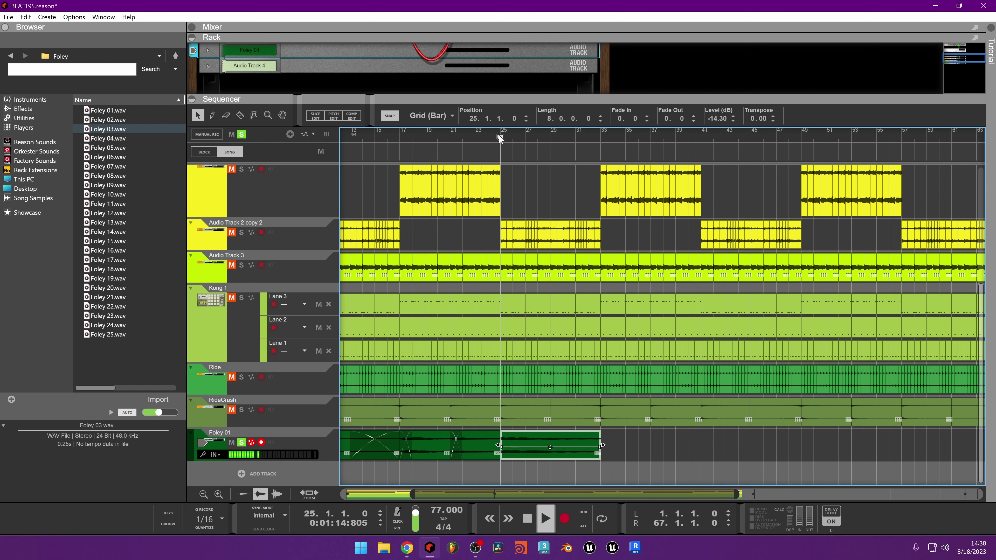
{"action": "left_click", "coordinate": [241, 233]}
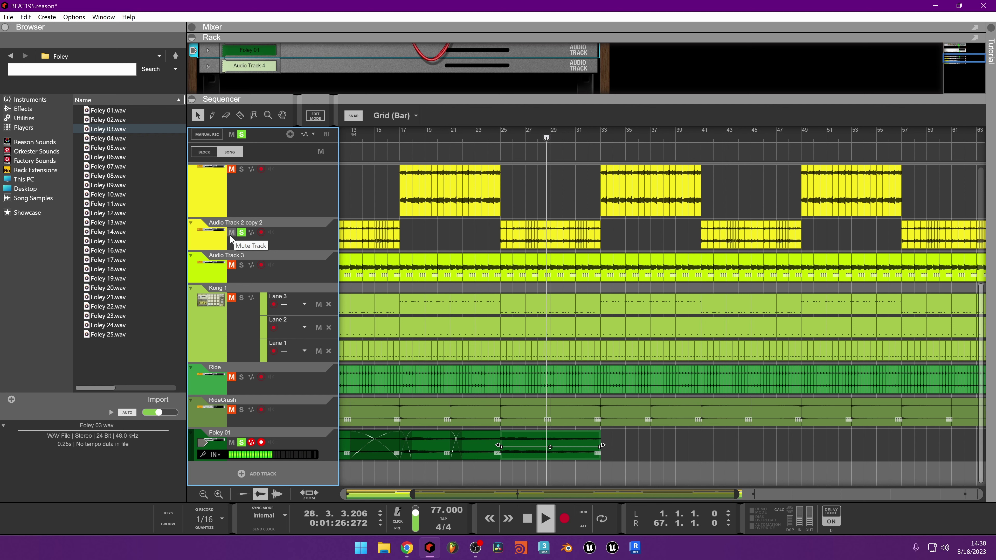
{"action": "key", "text": "space"}
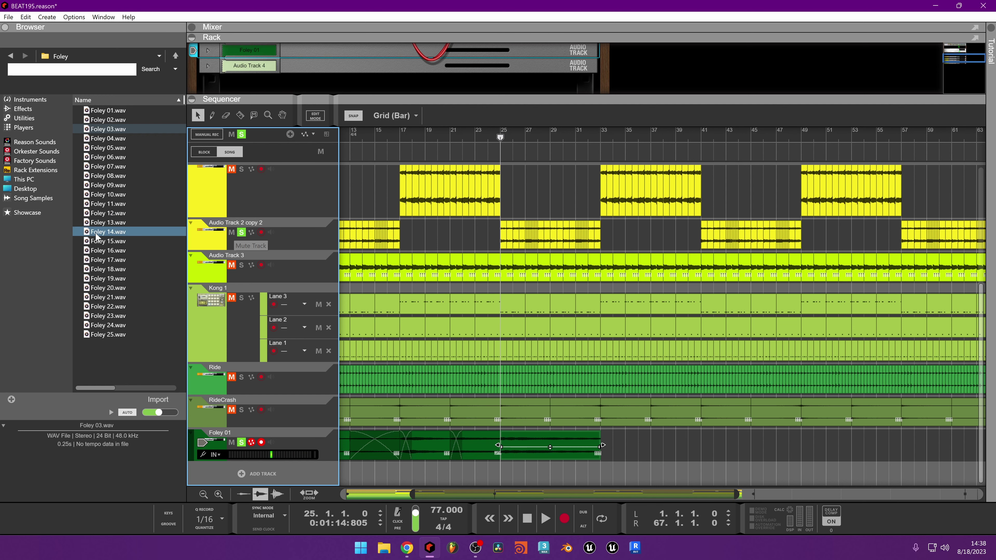
Audition the Foley 14 sample and the Foley 21 to Foley 25 samples
{"action": "left_click", "coordinate": [96, 233]}
{"action": "left_click", "coordinate": [97, 298]}
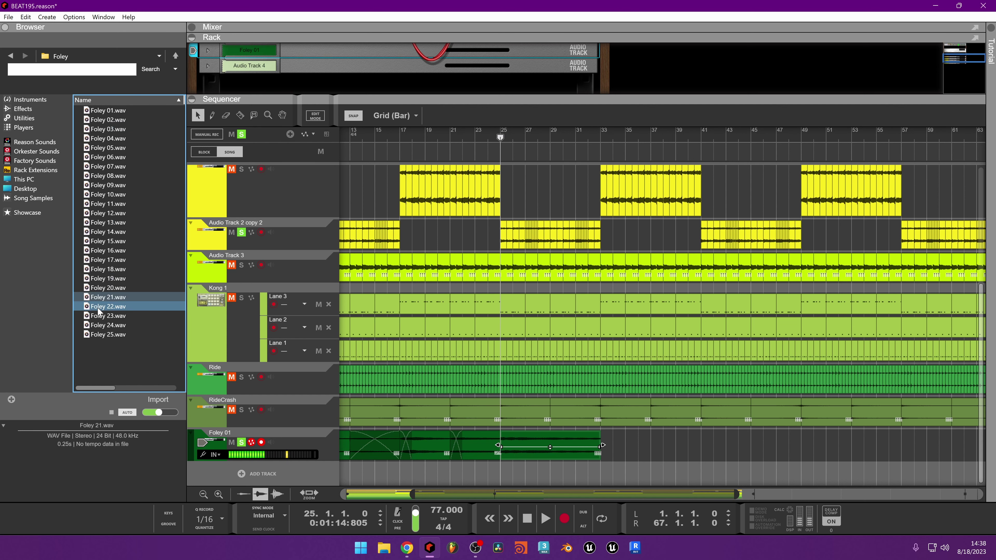
{"action": "left_click", "coordinate": [98, 306]}
{"action": "left_click", "coordinate": [97, 316]}
{"action": "left_click", "coordinate": [96, 325]}
{"action": "left_click", "coordinate": [96, 334]}
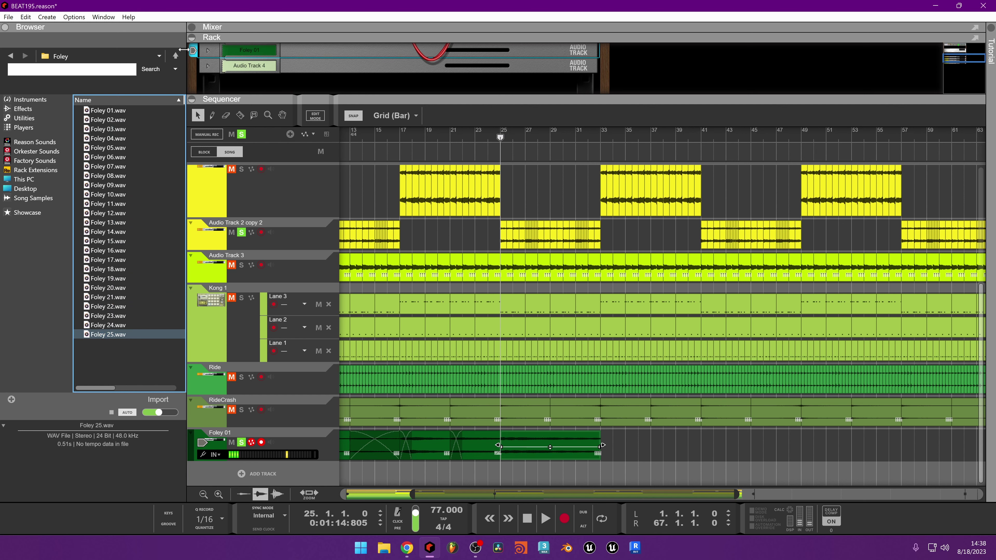
Open the Shaker sample folder and audition several samples, including Shaker 16 to Shaker 18
{"action": "left_click", "coordinate": [176, 57]}
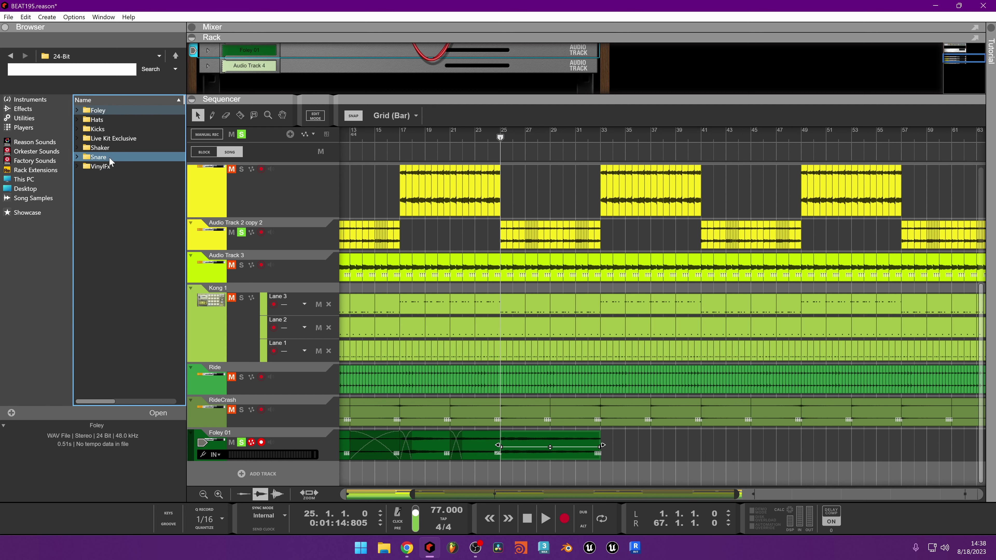
{"action": "double_click", "coordinate": [106, 149]}
{"action": "left_click", "coordinate": [104, 175]}
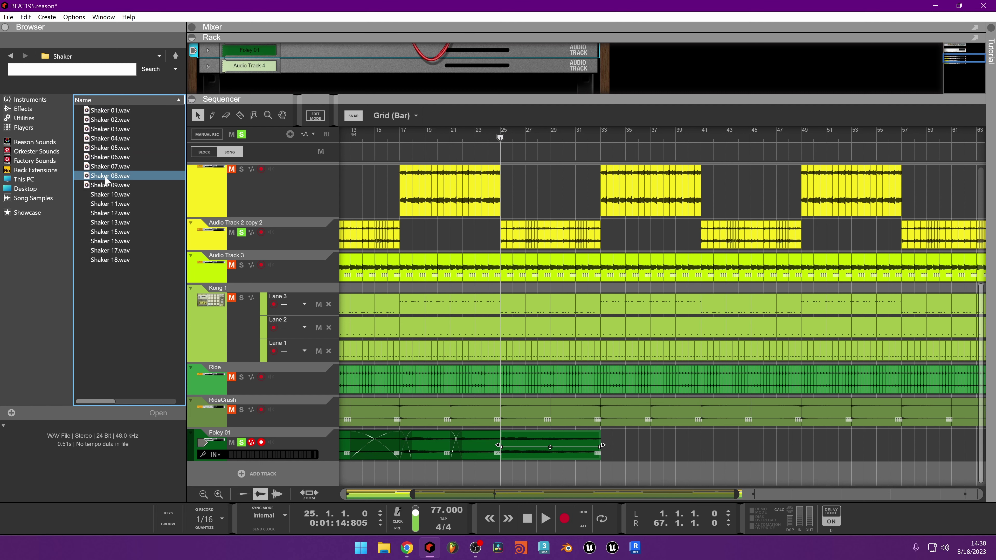
{"action": "left_click", "coordinate": [104, 240]}
{"action": "left_click", "coordinate": [104, 251]}
{"action": "left_click", "coordinate": [105, 259]}
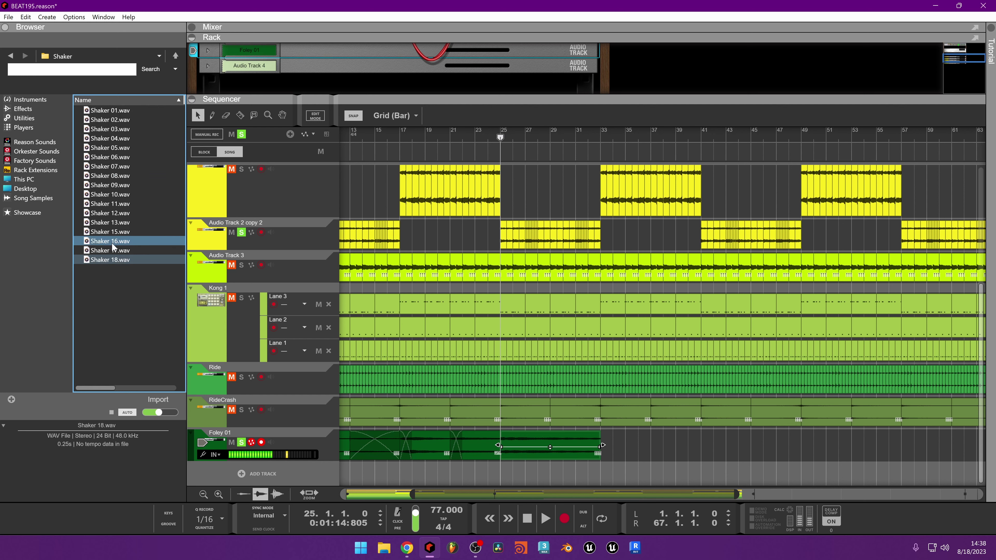
Add Shaker 02.wav to the Foley 01 track at bar 33, stretched to 47 bars, and cut it off at bar 49
{"action": "left_click", "coordinate": [110, 120]}
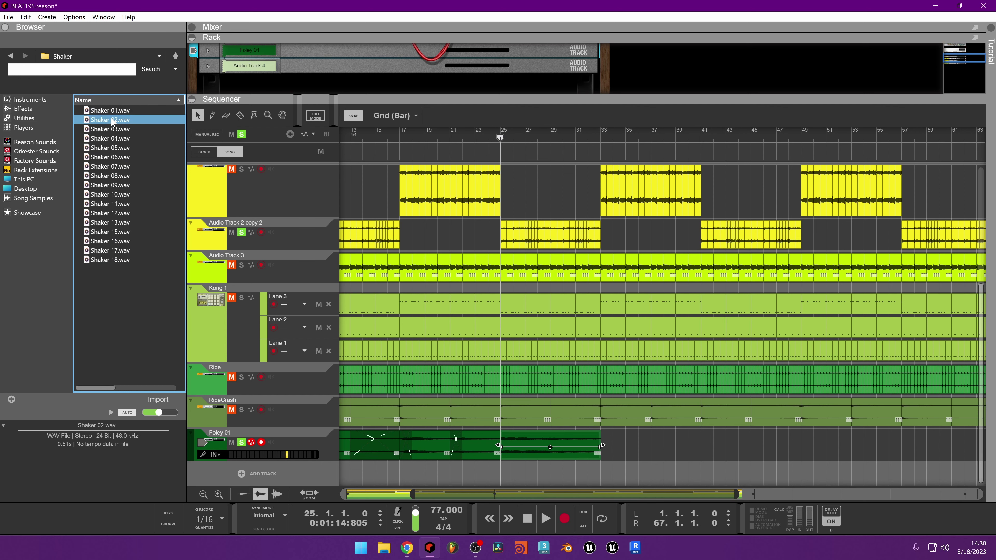
{"action": "mouse_move", "coordinate": [112, 120]}
{"action": "left_mouse_down"}
{"action": "mouse_move", "coordinate": [616, 517]}
{"action": "mouse_move", "coordinate": [610, 445]}
{"action": "mouse_move", "coordinate": [982, 435]}
{"action": "left_mouse_up"}
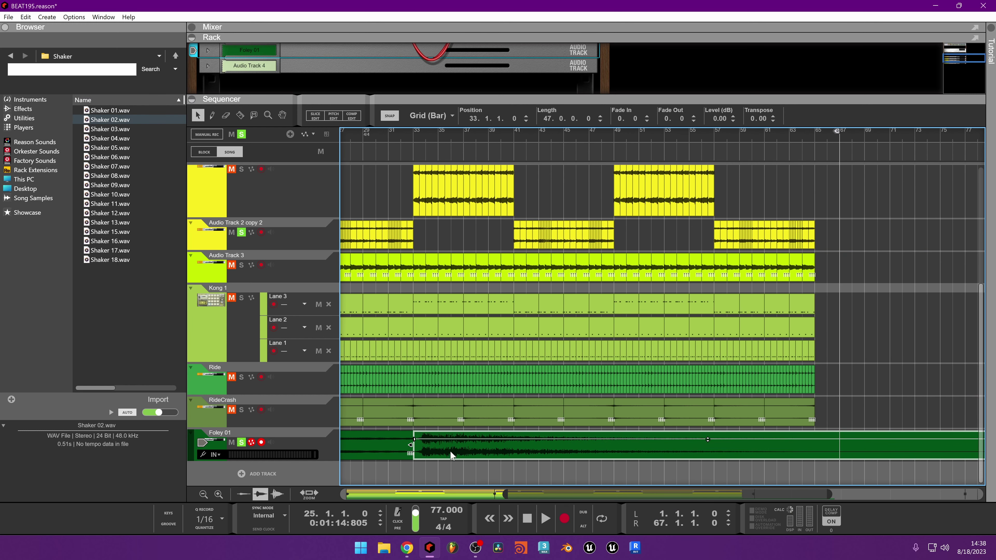
{"action": "left_click", "coordinate": [611, 436]}
{"action": "key", "text": "q"}
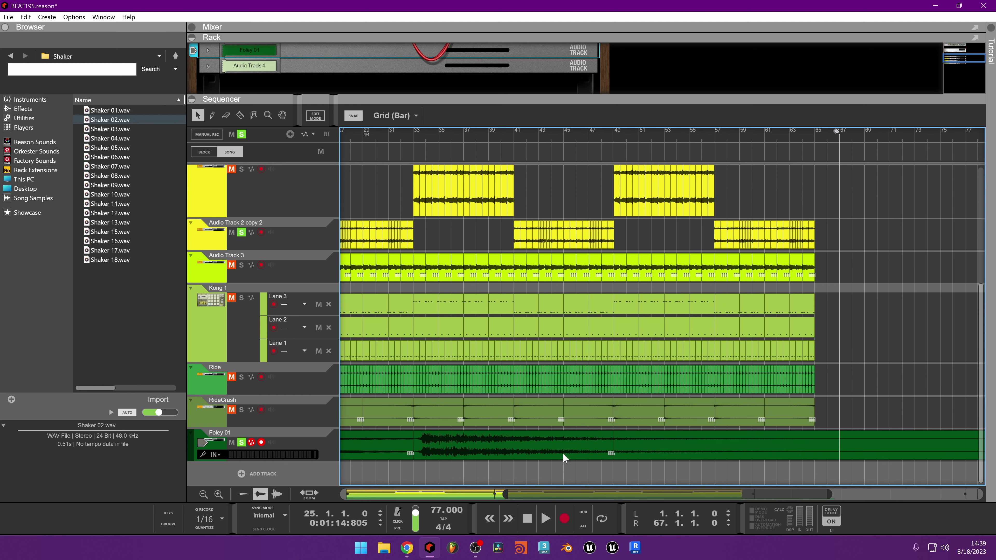
{"action": "left_click", "coordinate": [659, 450]}
{"action": "key", "text": "Delete"}
Lower the bar 33 shaker clip's level to -12.81 dB and play the song from bar 32
{"action": "left_click", "coordinate": [526, 451]}
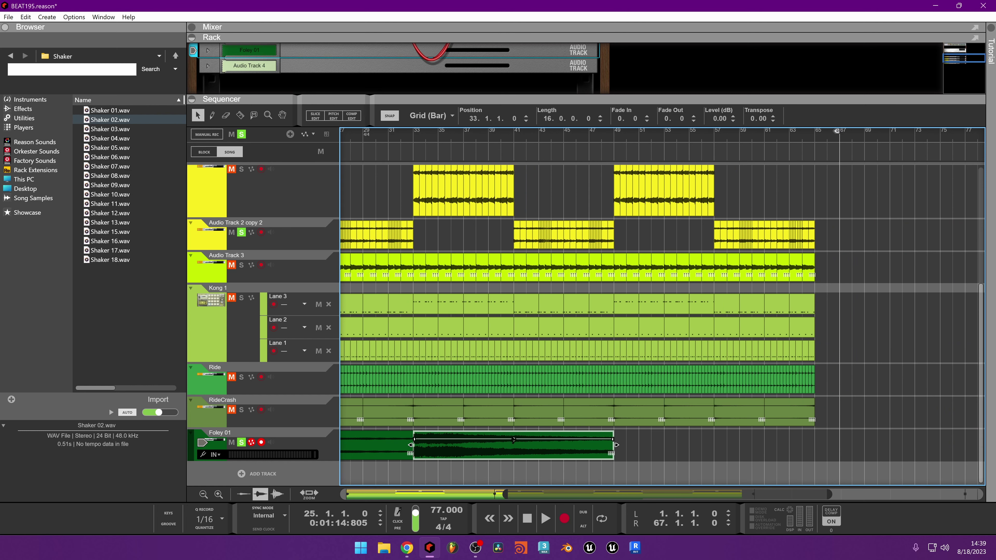
{"action": "left_click_drag", "start_coordinate": [513, 439], "coordinate": [514, 466]}
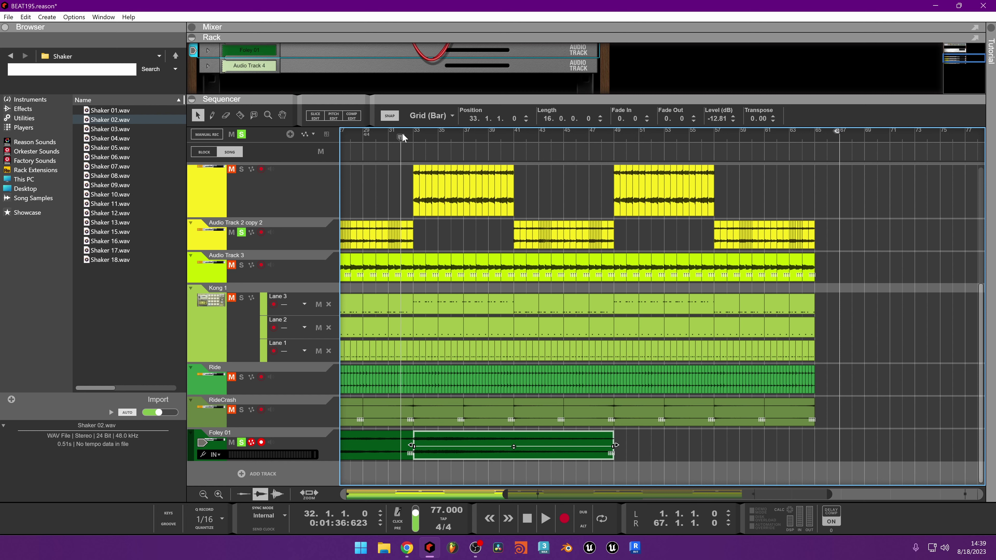
{"action": "key", "text": "space"}
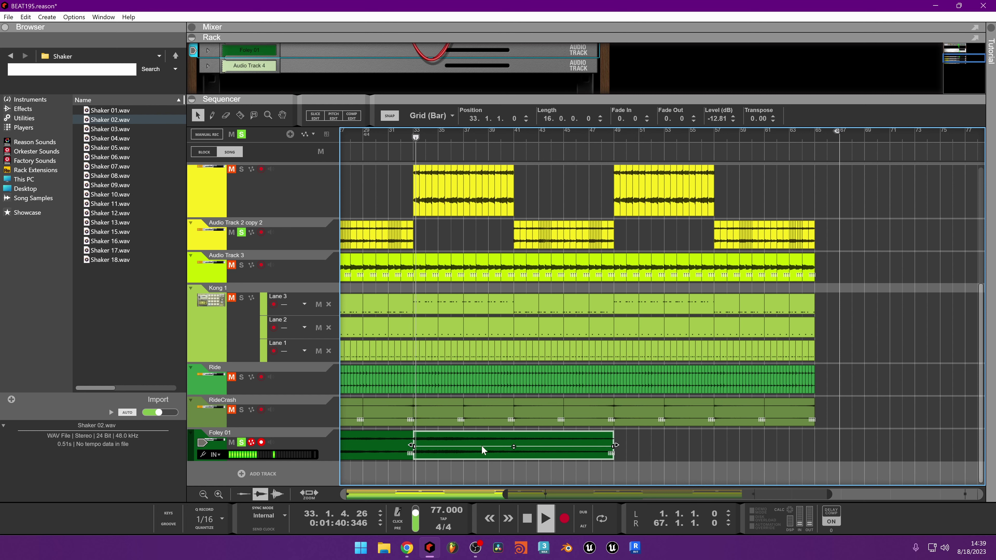
Solo Audio Track 2 as well and reduce the bar 33 shaker clip's level to -19.37 dB during playback
{"action": "left_click", "coordinate": [241, 170]}
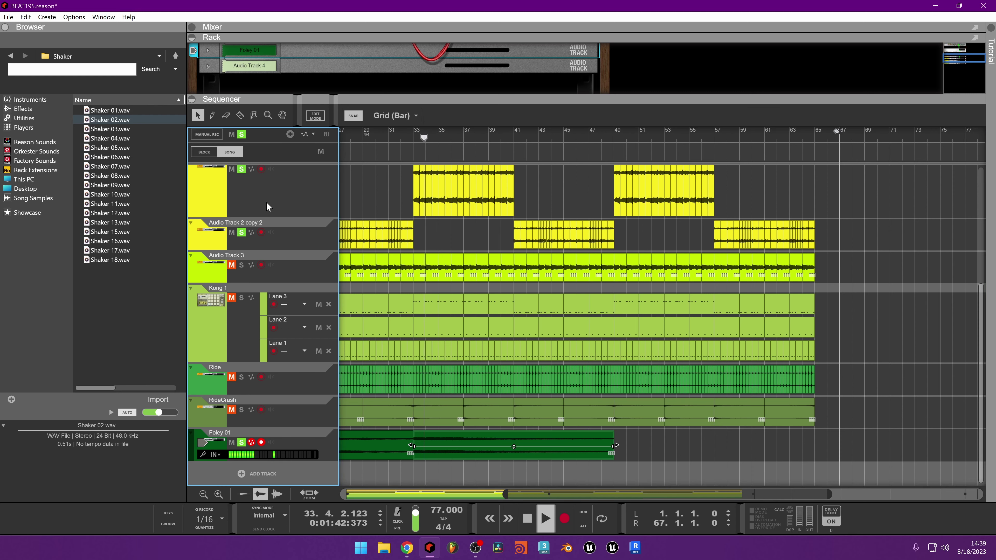
{"action": "scroll", "coordinate": [383, 285], "scroll_direction": "up", "scroll_amount": 3}
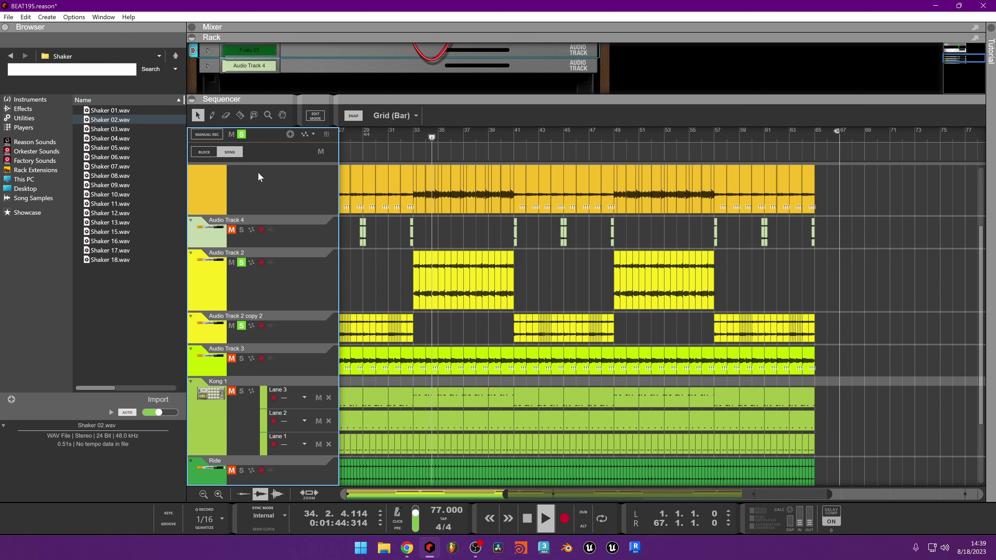
{"action": "scroll", "coordinate": [274, 204], "scroll_direction": "up", "scroll_amount": 1}
{"action": "scroll", "coordinate": [466, 310], "scroll_direction": "down", "scroll_amount": 3}
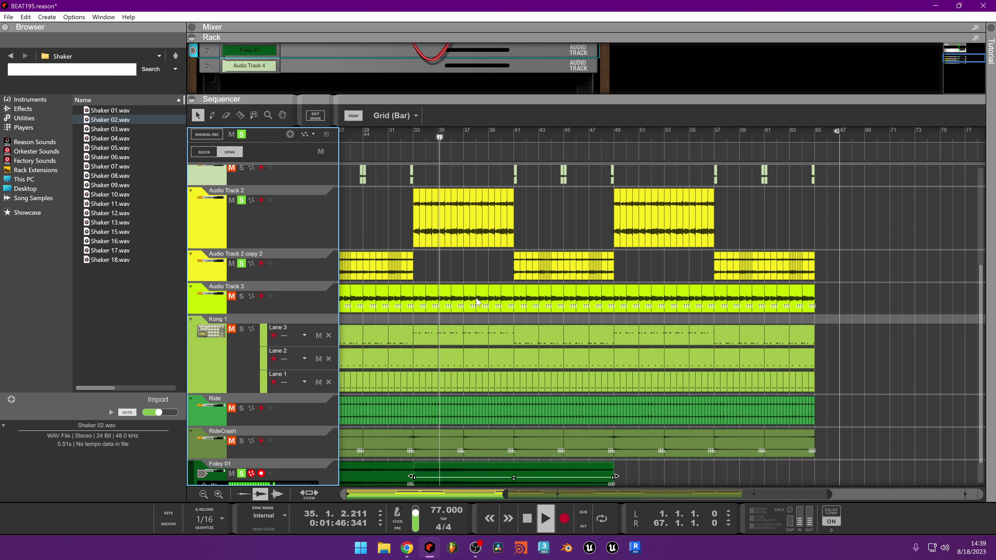
{"action": "scroll", "coordinate": [477, 302], "scroll_direction": "down", "scroll_amount": 1}
{"action": "left_click", "coordinate": [516, 449]}
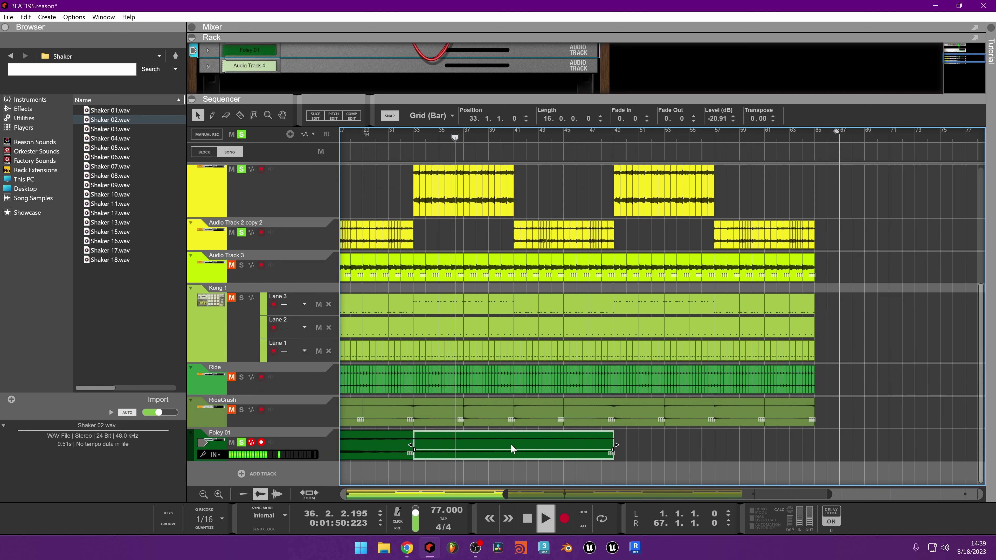
{"action": "left_click_drag", "start_coordinate": [511, 447], "coordinate": [537, 440]}
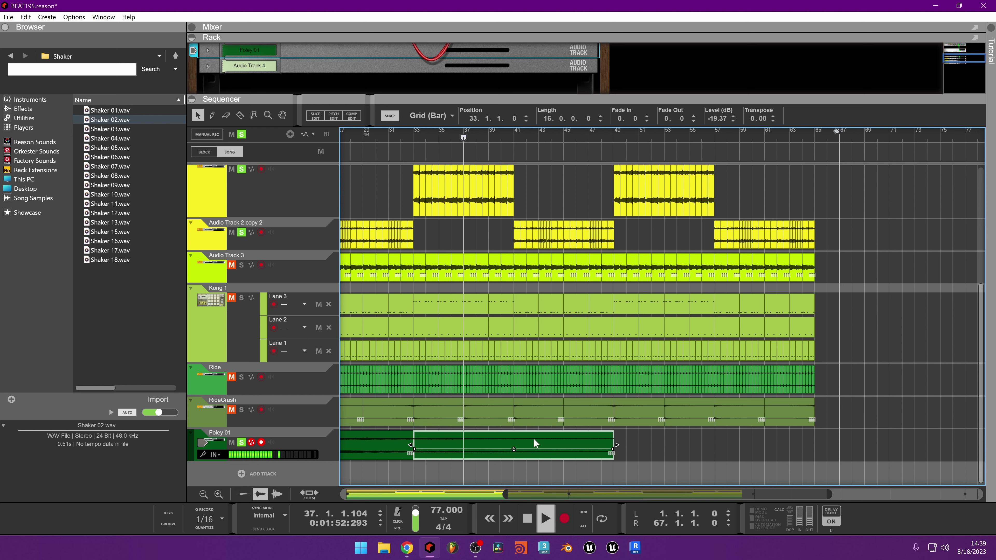
Split the bar 33 shaker clip at bar 41, delete the part beyond and stop playback
{"action": "key", "text": "r"}
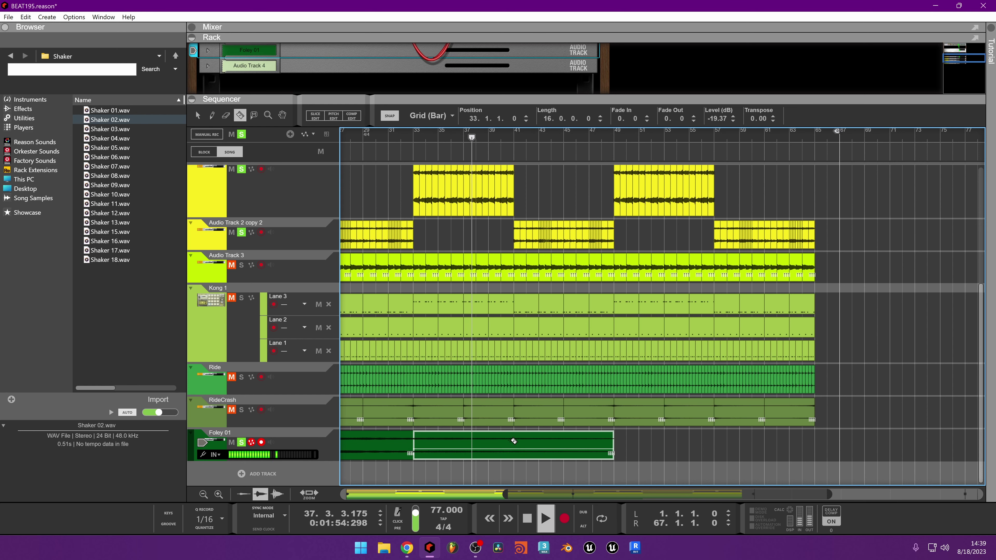
{"action": "left_click", "coordinate": [513, 442]}
{"action": "key", "text": "q"}
{"action": "left_click", "coordinate": [537, 456]}
{"action": "key", "text": "Delete"}
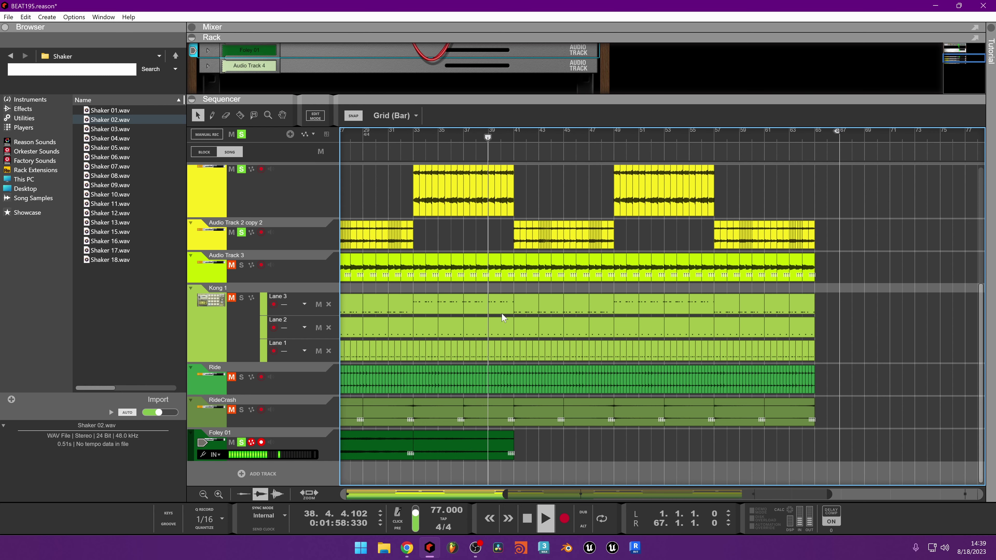
{"action": "scroll", "coordinate": [501, 315], "scroll_direction": "down", "scroll_amount": 1}
{"action": "key", "text": "space"}
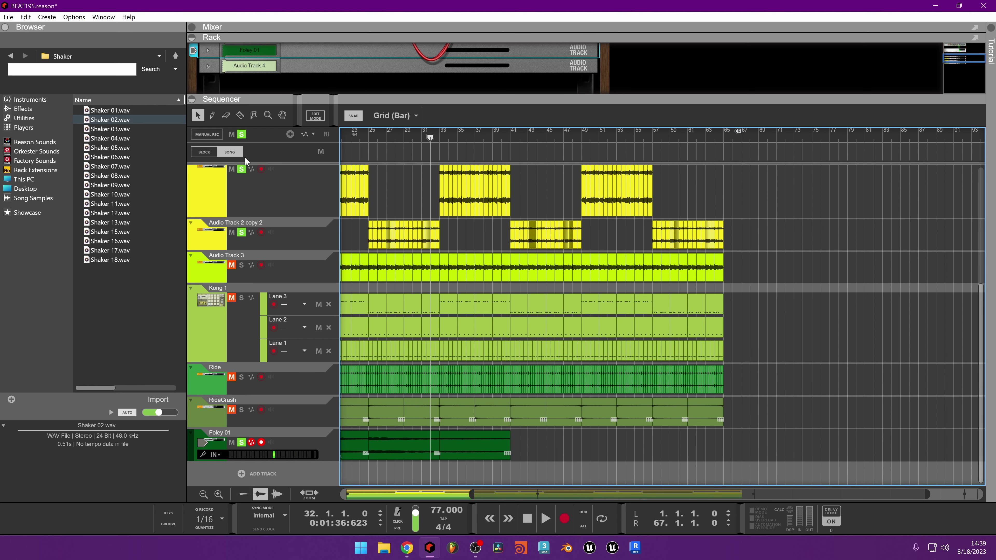
Turn off all track solos, play the full mix from bar 32 and stop playback
{"action": "left_click", "coordinate": [241, 136]}
{"action": "key", "text": "space"}
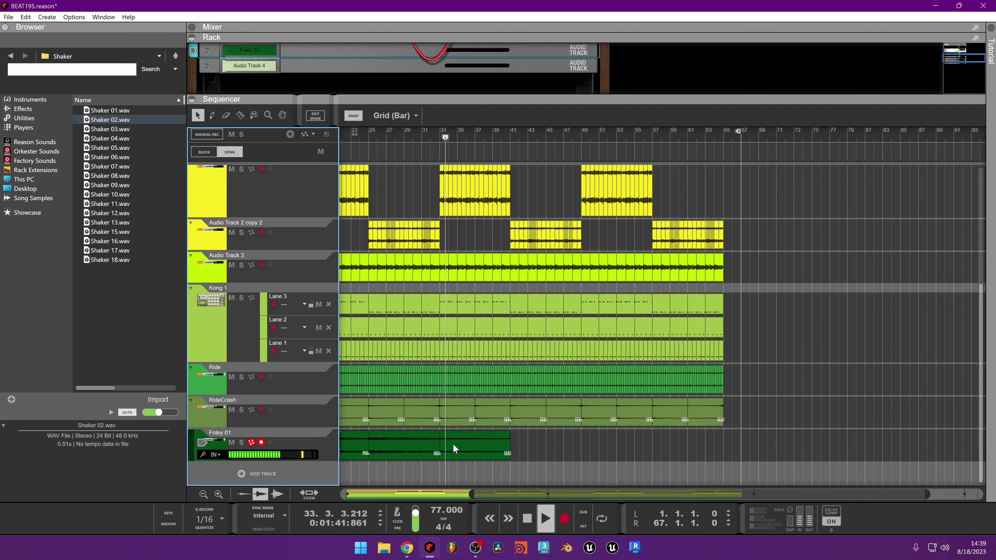
{"action": "scroll", "coordinate": [570, 414], "scroll_direction": "down", "scroll_amount": 3}
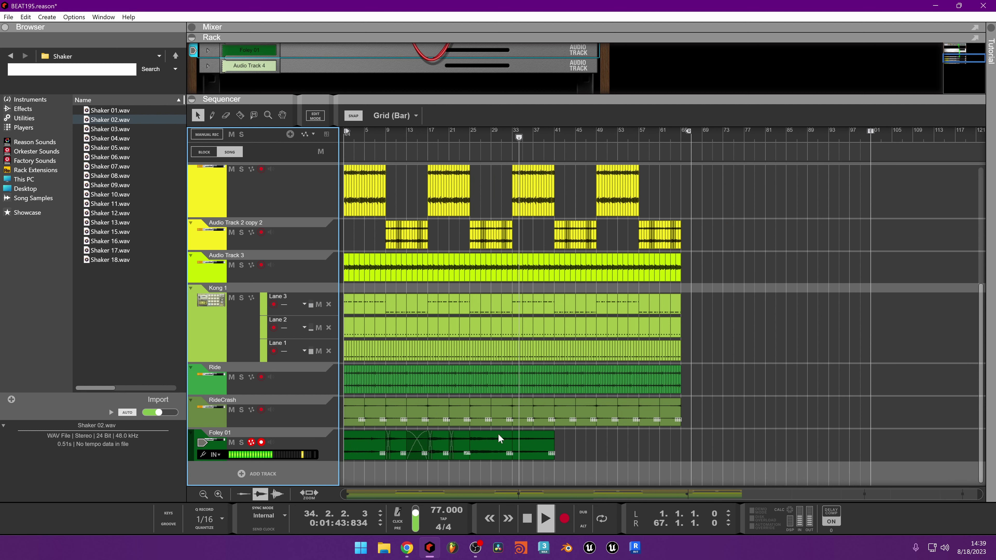
{"action": "key", "text": "space"}
Audition Shaker 15 to Shaker 18, Shaker 01 and Shaker 02, and return to the 24-Bit folder
{"action": "left_click", "coordinate": [95, 232]}
{"action": "left_click", "coordinate": [97, 241]}
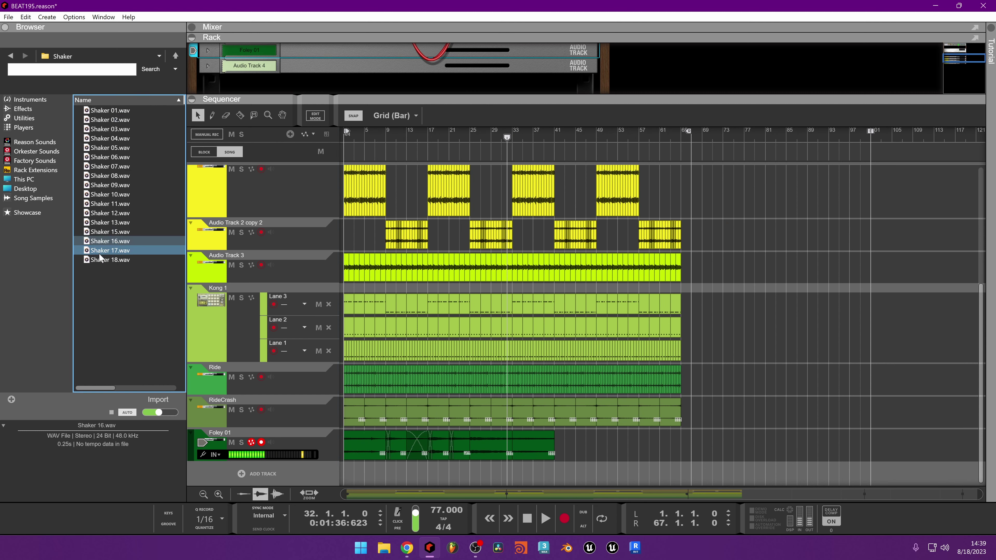
{"action": "left_click", "coordinate": [99, 250]}
{"action": "left_click", "coordinate": [101, 260]}
{"action": "left_click", "coordinate": [102, 110]}
{"action": "left_click", "coordinate": [103, 120]}
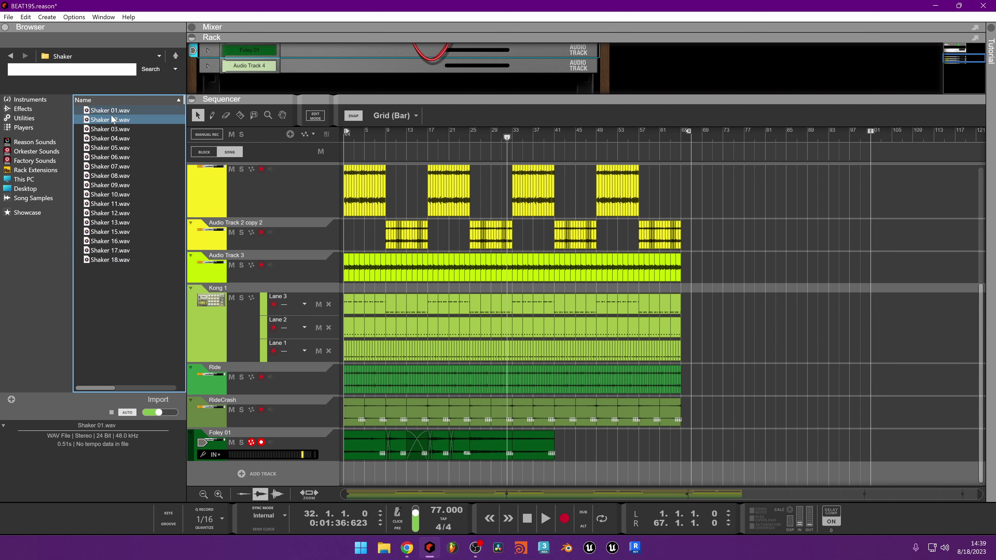
{"action": "left_click", "coordinate": [173, 61]}
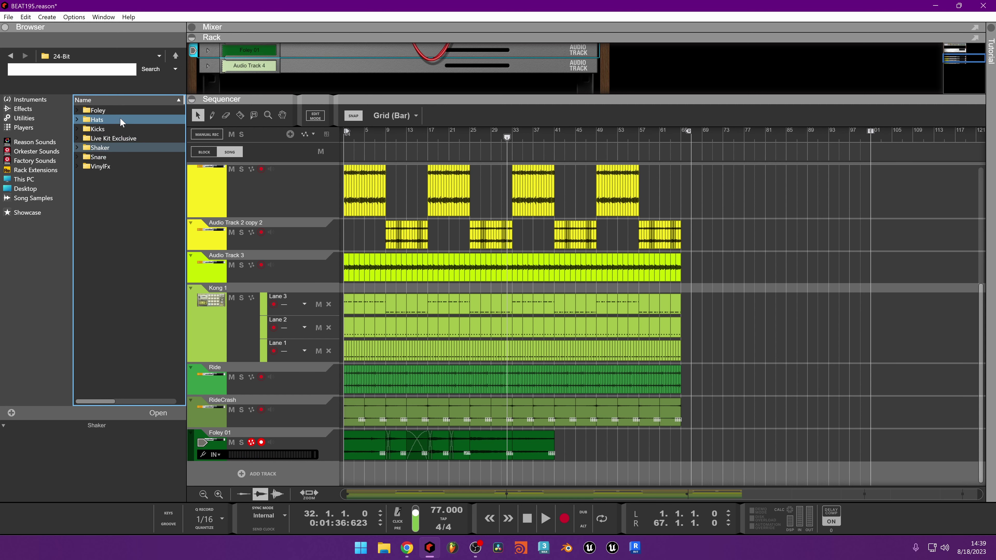
Audition Snare 22 and Snare 01 from the Snare folder, and place Snare 01 on the Foley 01 track at bar 41
{"action": "left_click", "coordinate": [105, 159]}
{"action": "double_click", "coordinate": [105, 158]}
{"action": "left_click", "coordinate": [105, 306]}
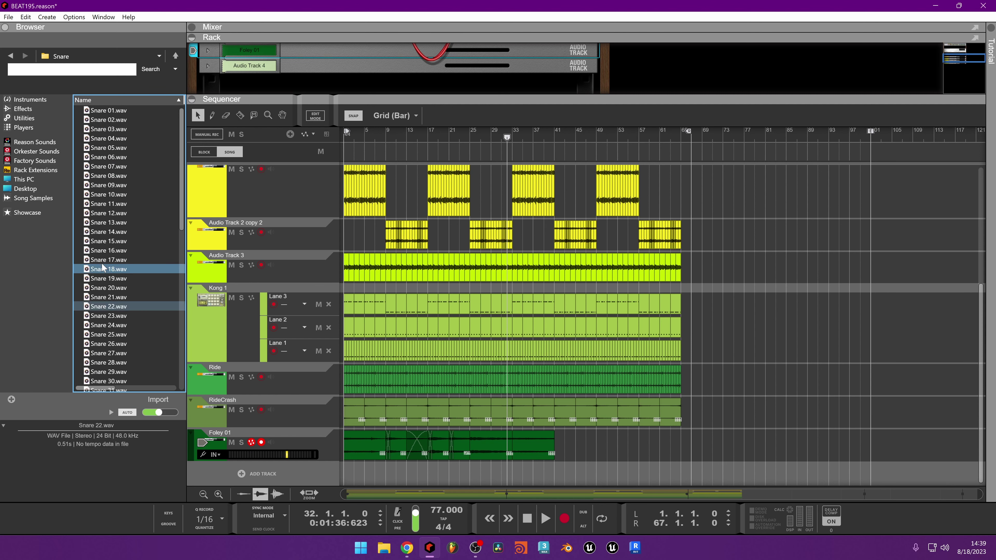
{"action": "left_click", "coordinate": [105, 113]}
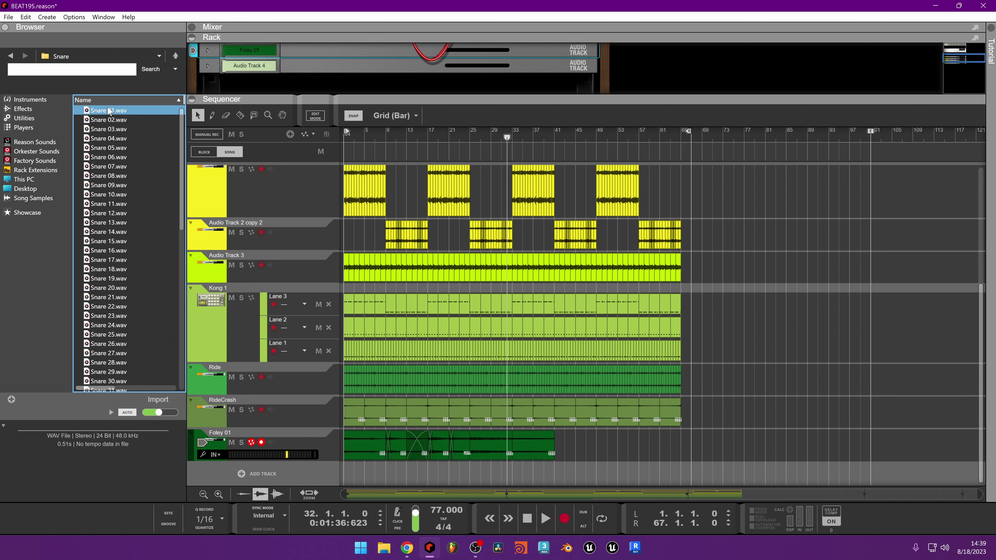
{"action": "left_click_drag", "start_coordinate": [109, 111], "coordinate": [555, 444]}
Time-stretch the bar 41 snare clip to 33 bars, undo its accidental shift, and give it a fade-out of 160
{"action": "scroll", "coordinate": [580, 449], "scroll_direction": "up", "scroll_amount": 2}
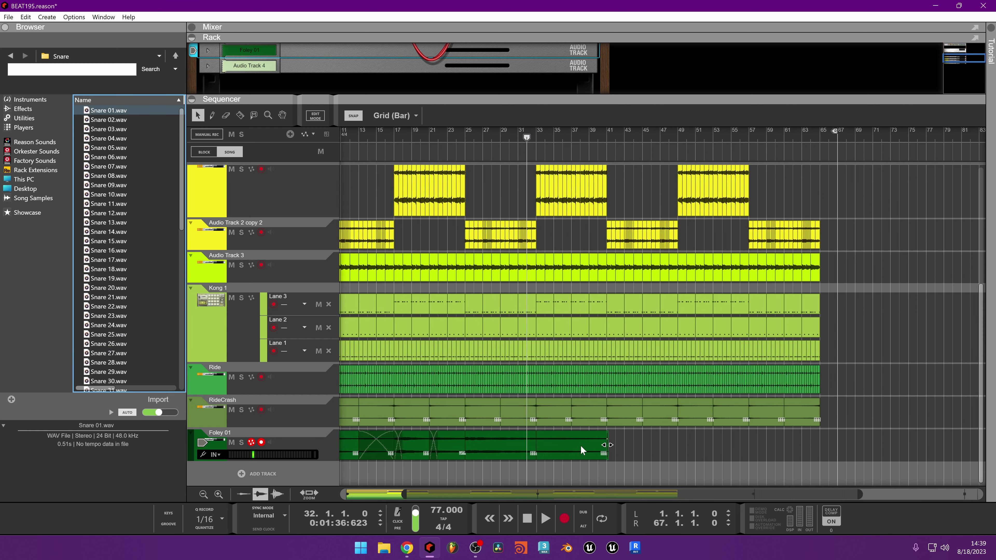
{"action": "scroll", "coordinate": [580, 445], "scroll_direction": "up", "scroll_amount": 2}
{"action": "left_click_drag", "start_coordinate": [622, 447], "coordinate": [982, 447]}
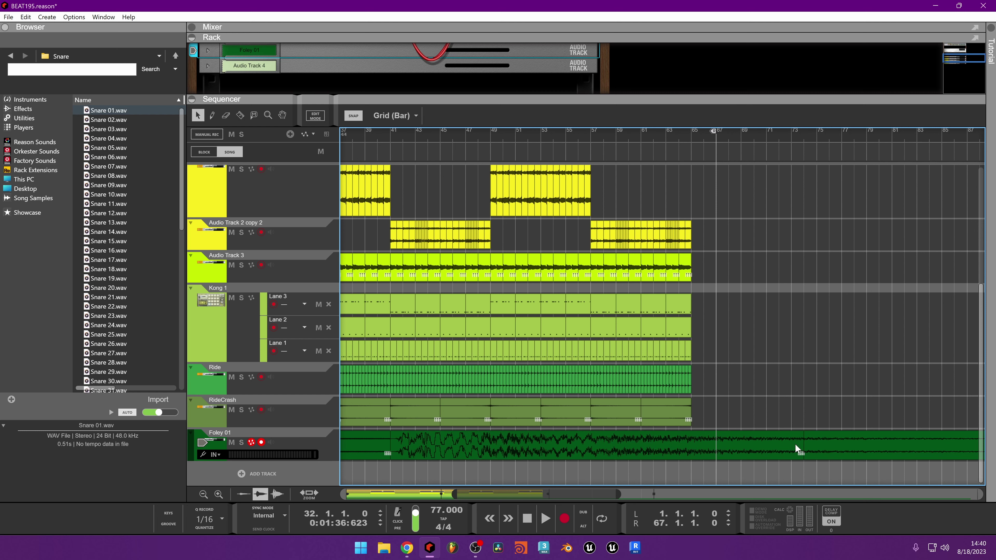
{"action": "key", "text": "ctrl+z"}
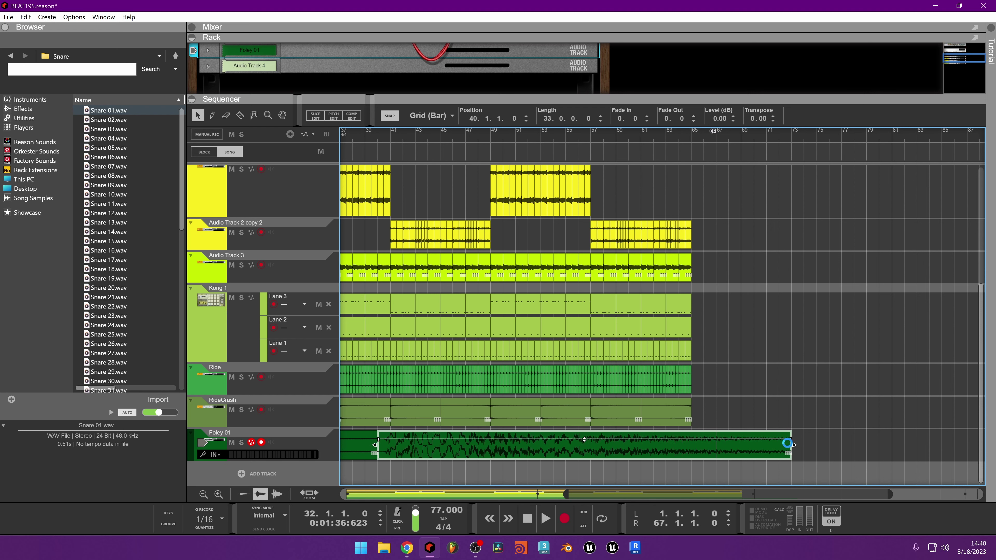
{"action": "left_click_drag", "start_coordinate": [802, 439], "coordinate": [662, 443]}
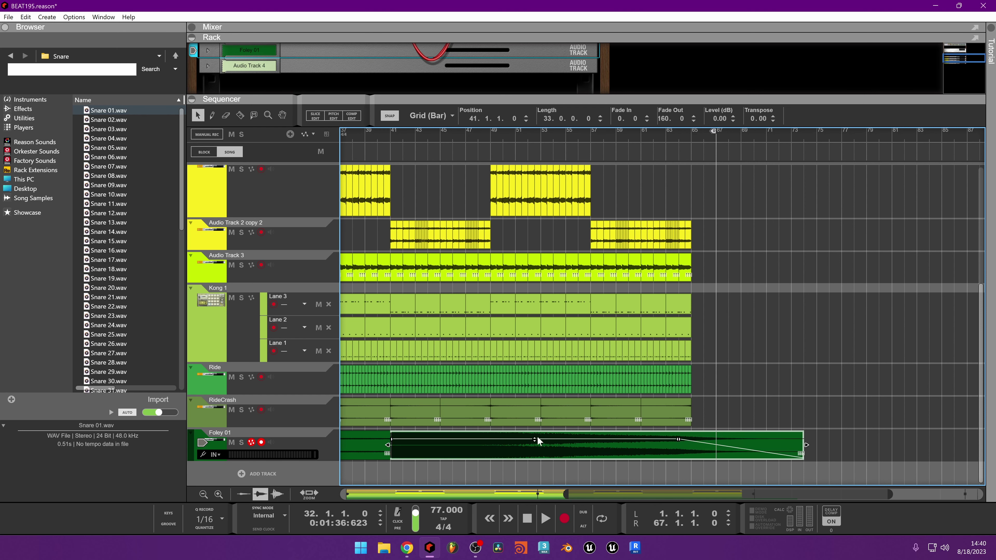
Set the stretched snare clip's level to -20.91 dB, balancing it during playback from bar 32 and near bar 64
{"action": "left_click_drag", "start_coordinate": [534, 439], "coordinate": [534, 448]}
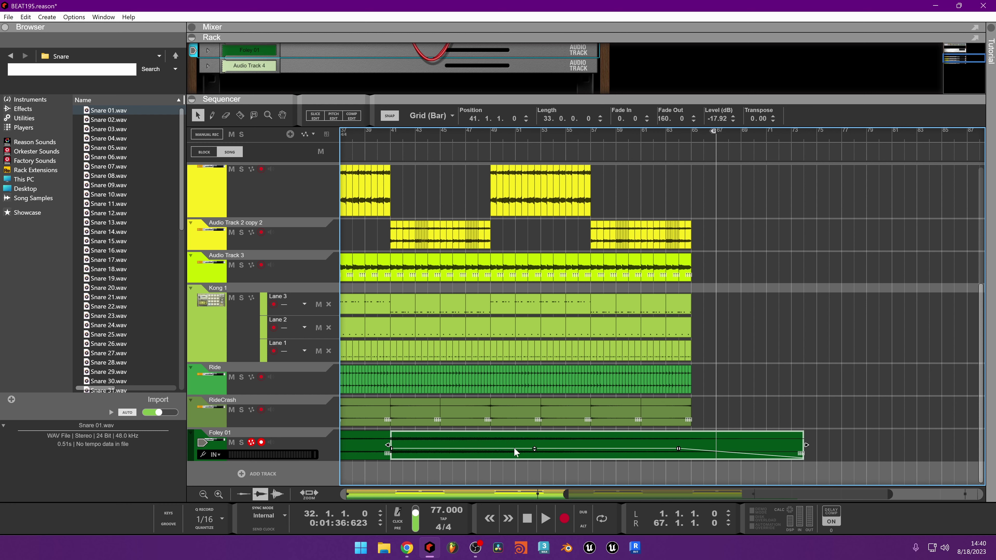
{"action": "key", "text": "space"}
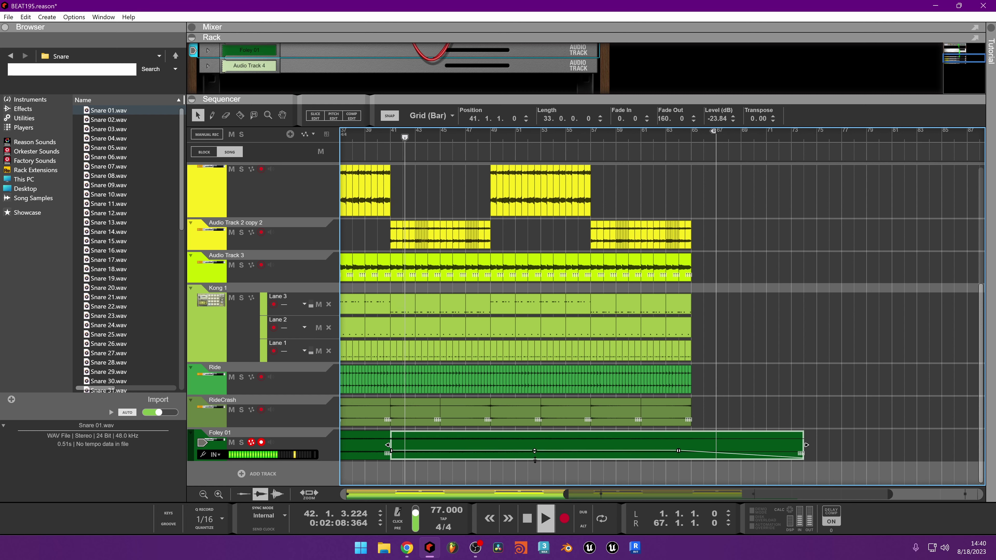
{"action": "left_click_drag", "start_coordinate": [534, 449], "coordinate": [541, 453]}
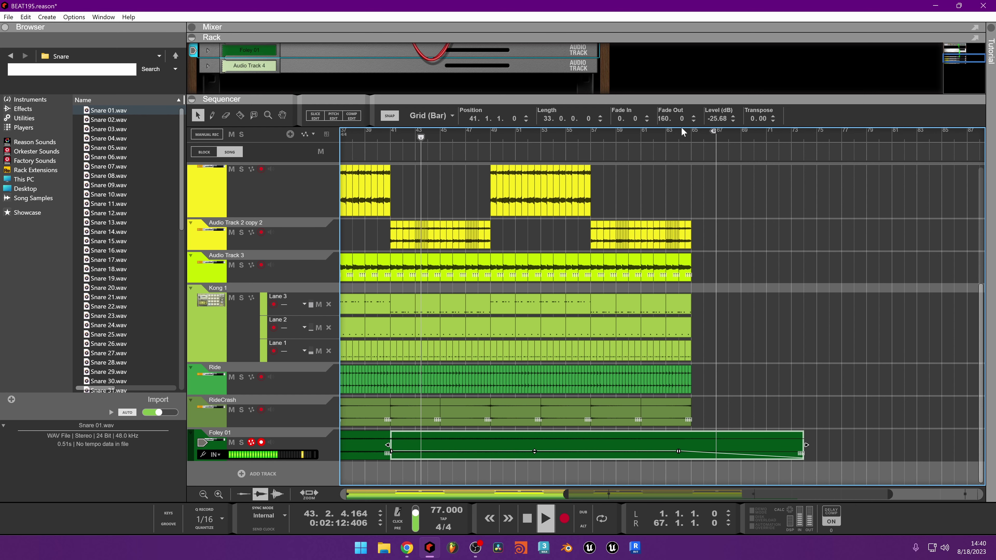
{"action": "left_click", "coordinate": [669, 132]}
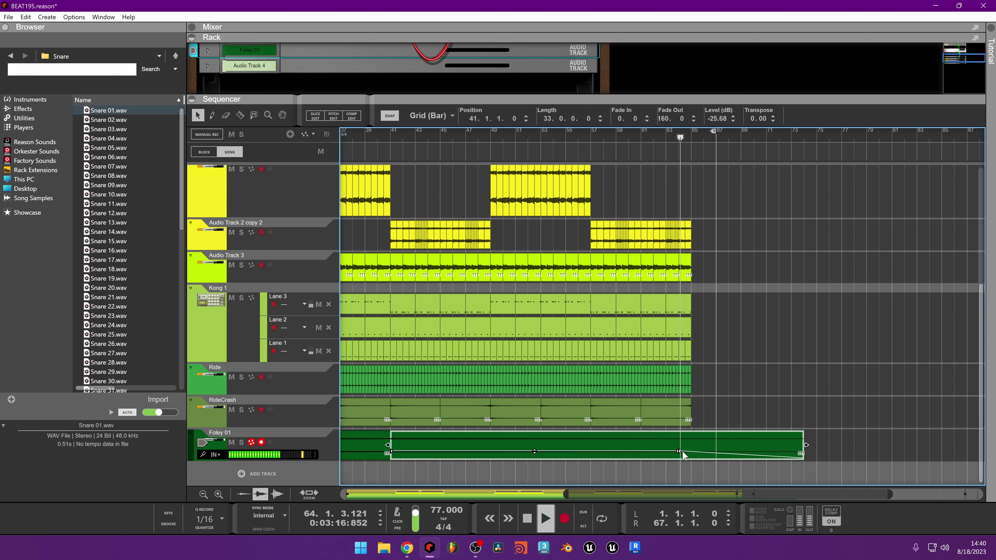
{"action": "left_click_drag", "start_coordinate": [533, 450], "coordinate": [533, 449]}
Split the snare clip at bar 65, set the tail's level to -14.48 dB, and play across the song's ending
{"action": "left_click", "coordinate": [692, 436], "text": "alt"}
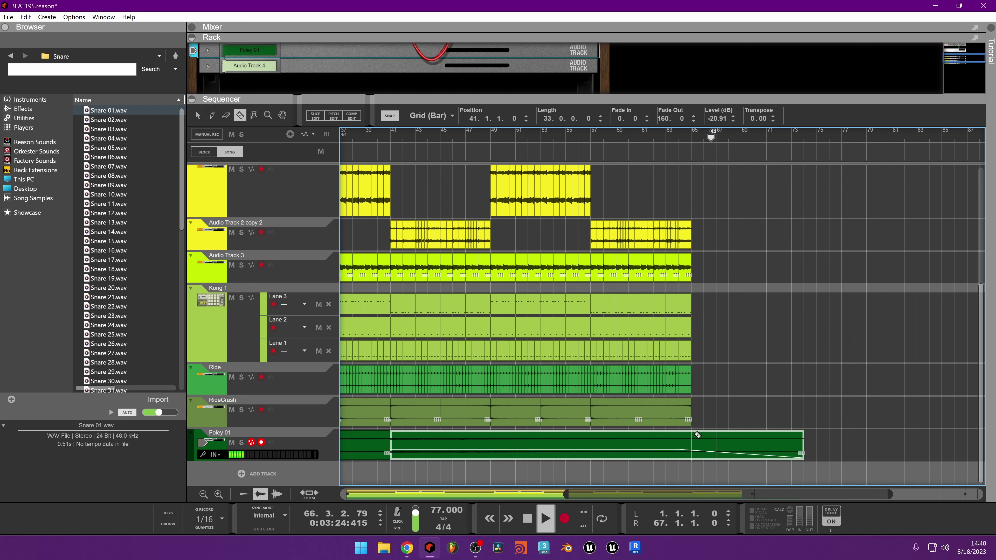
{"action": "left_click", "coordinate": [730, 446]}
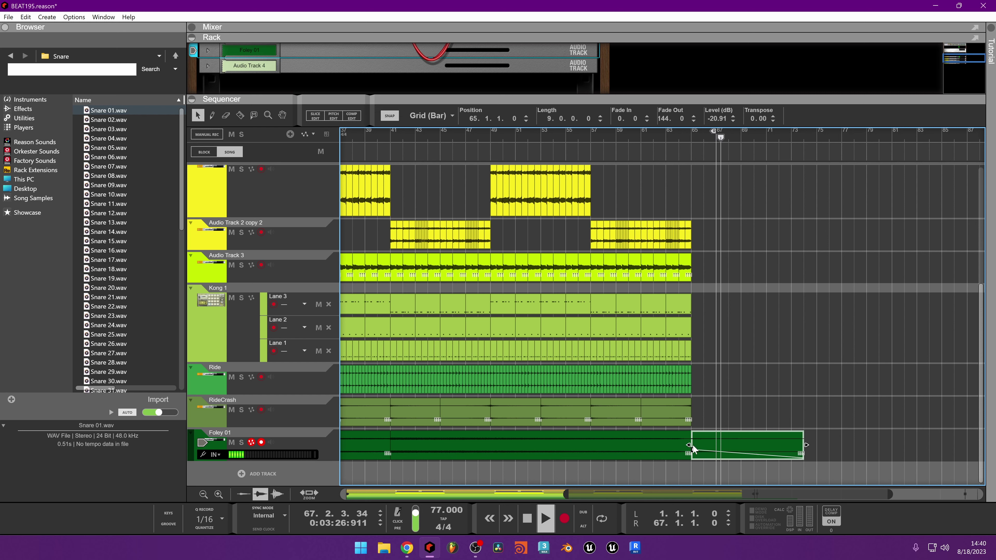
{"action": "left_click_drag", "start_coordinate": [721, 118], "coordinate": [718, 105]}
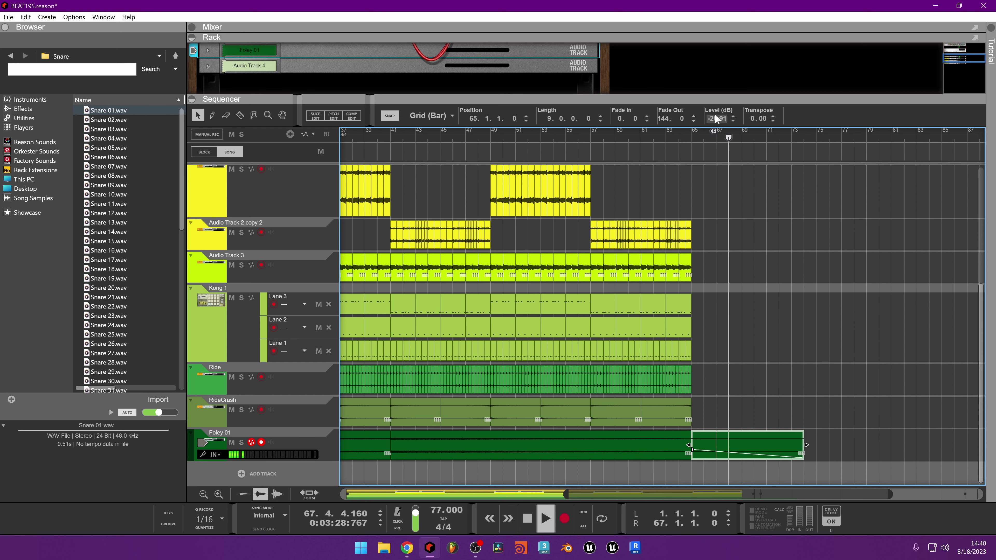
{"action": "left_click", "coordinate": [691, 135]}
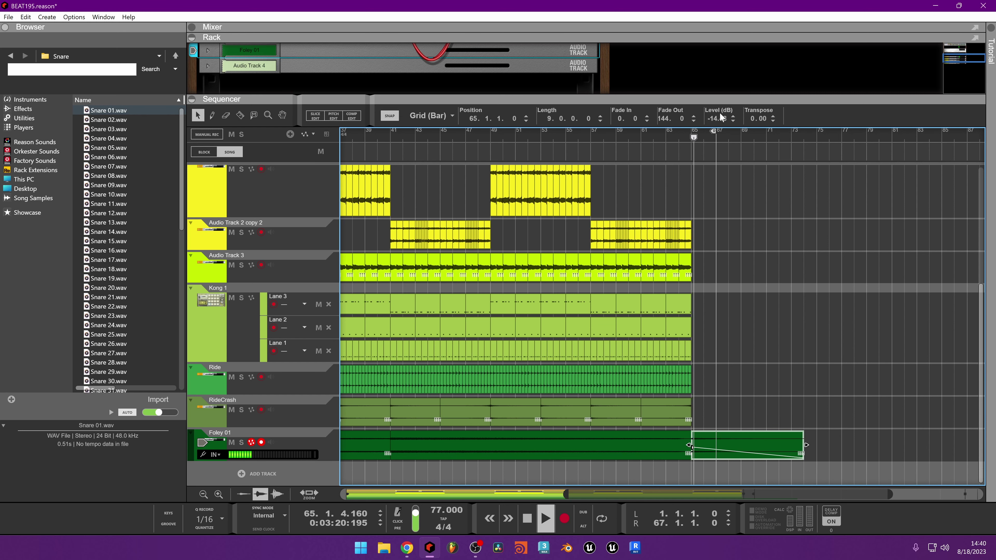
{"action": "left_click", "coordinate": [678, 137]}
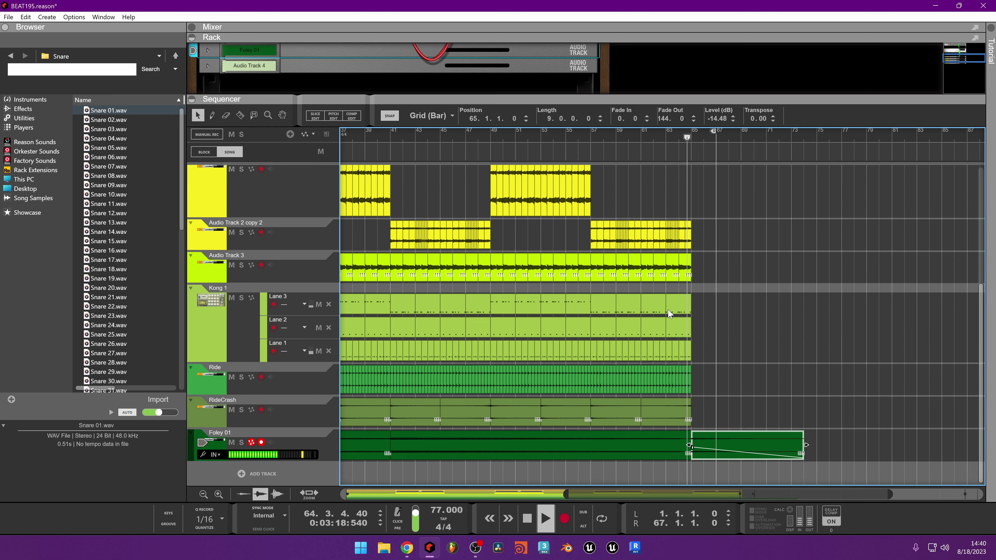
{"action": "scroll", "coordinate": [715, 420], "scroll_direction": "down", "scroll_amount": 3}
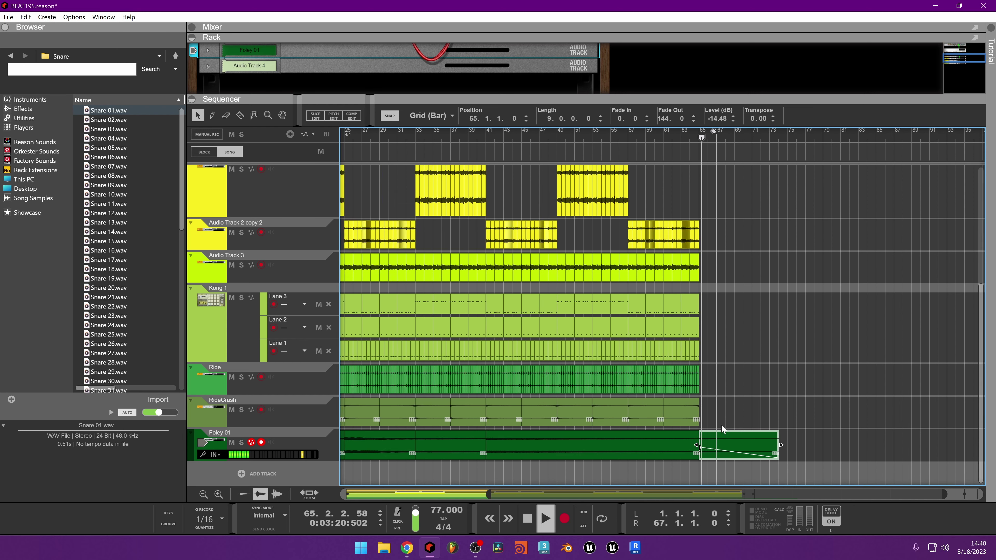
{"action": "key", "text": "space"}
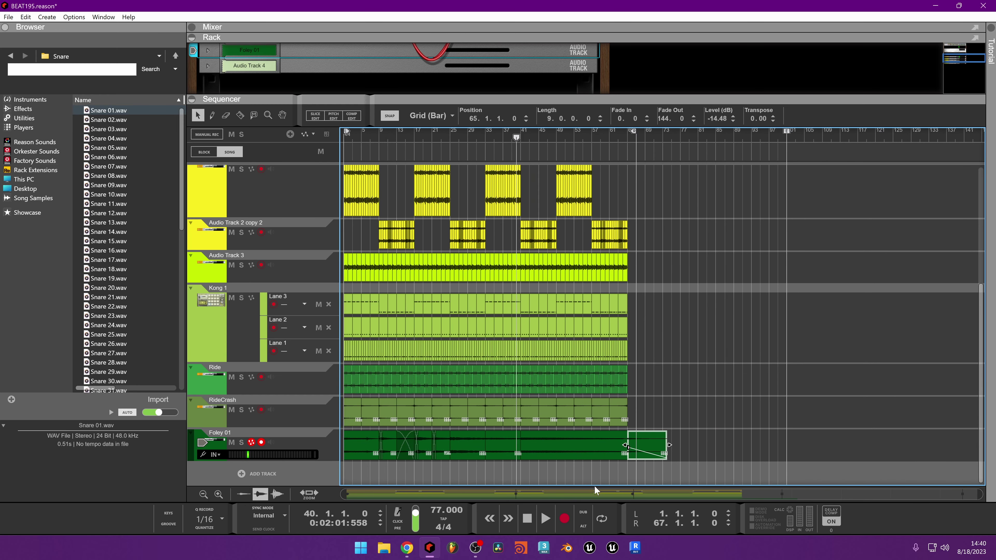
Select all clips and play the song briefly from bar 1
{"action": "key", "text": "ctrl+a"}
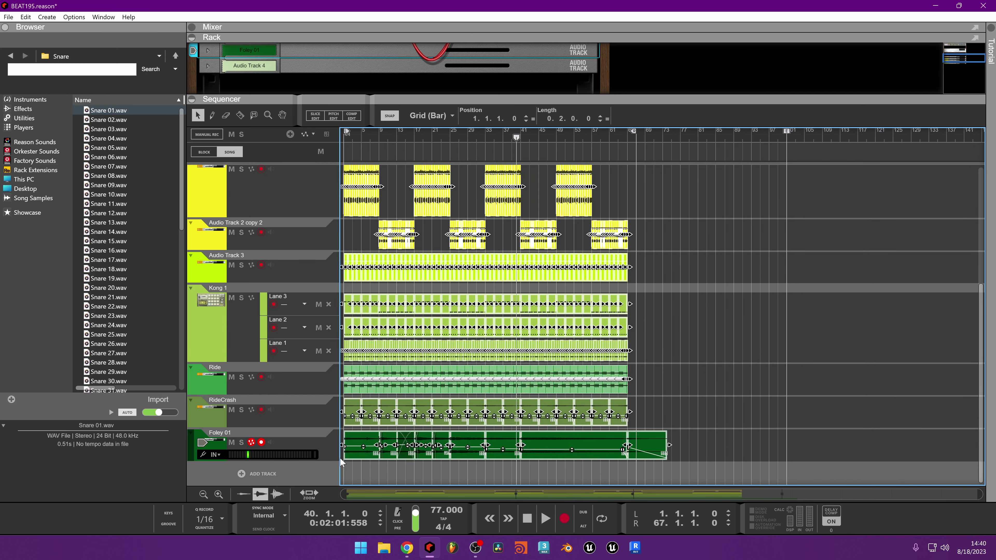
{"action": "scroll", "coordinate": [342, 443], "scroll_direction": "up", "scroll_amount": 2}
{"action": "left_click", "coordinate": [343, 136]}
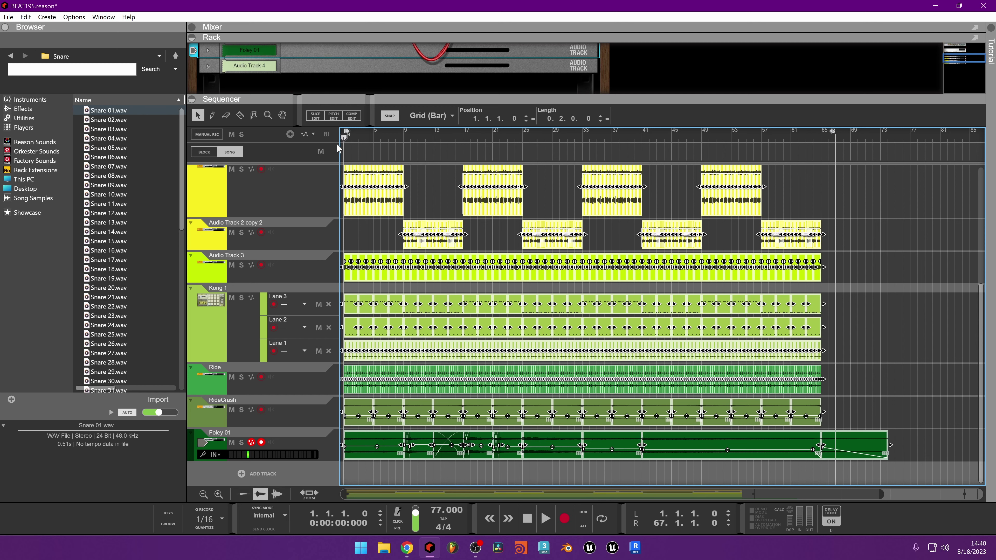
{"action": "key", "text": "space"}
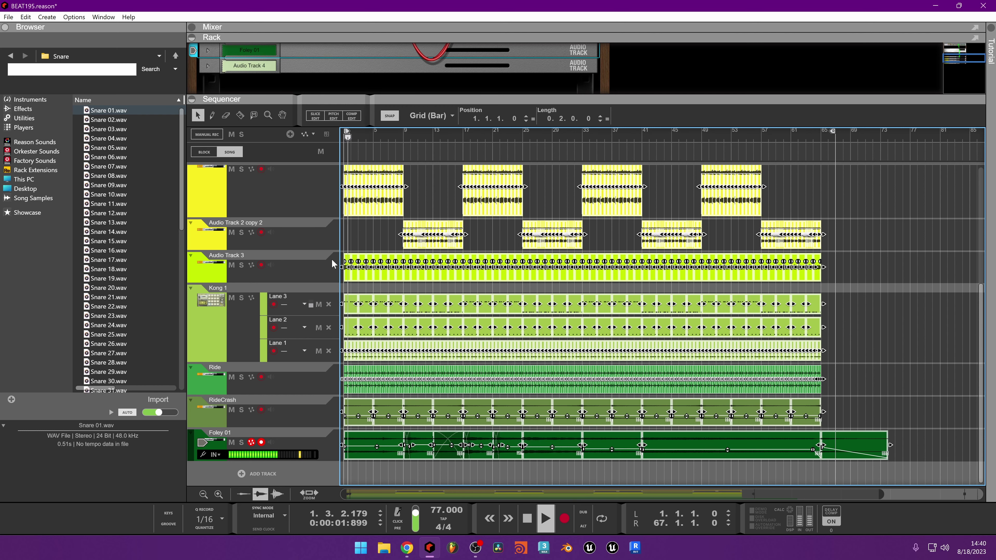
{"action": "key", "text": "space"}
Delete the clips before bar 5 on Audio Track 1, Audio Track 3 and the Kong 1 lanes to open up the intro
{"action": "scroll", "coordinate": [369, 240], "scroll_direction": "up", "scroll_amount": 2}
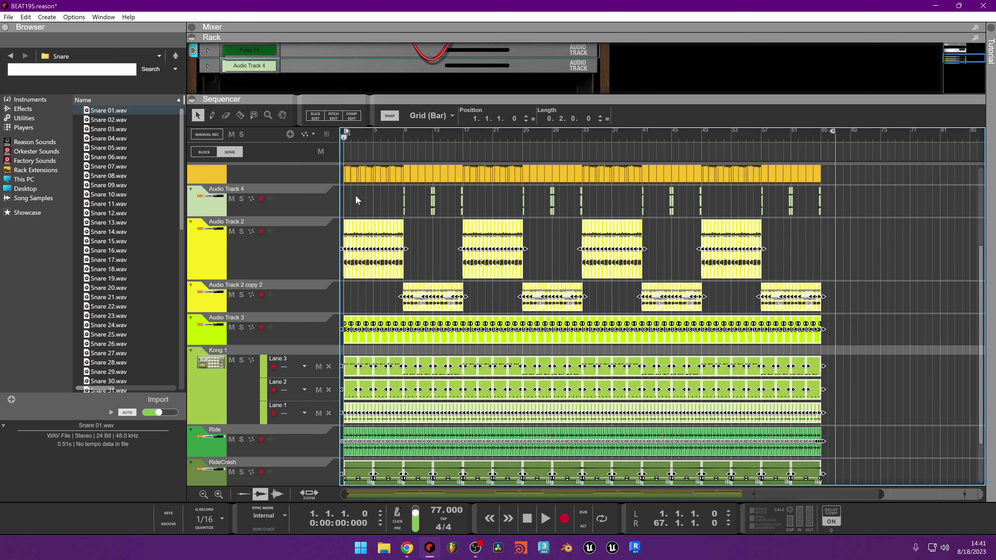
{"action": "scroll", "coordinate": [356, 196], "scroll_direction": "up", "scroll_amount": 3}
{"action": "left_click_drag", "start_coordinate": [371, 198], "coordinate": [341, 249]}
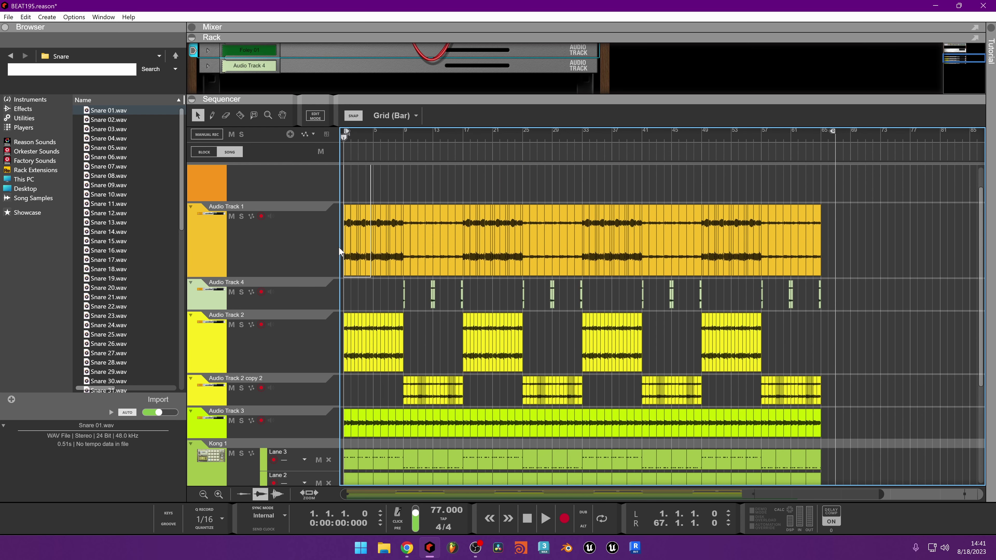
{"action": "left_click_drag", "start_coordinate": [325, 292], "coordinate": [337, 425]}
{"action": "key", "text": "Delete"}
{"action": "scroll", "coordinate": [355, 322], "scroll_direction": "down", "scroll_amount": 3}
{"action": "key", "text": "Delete"}
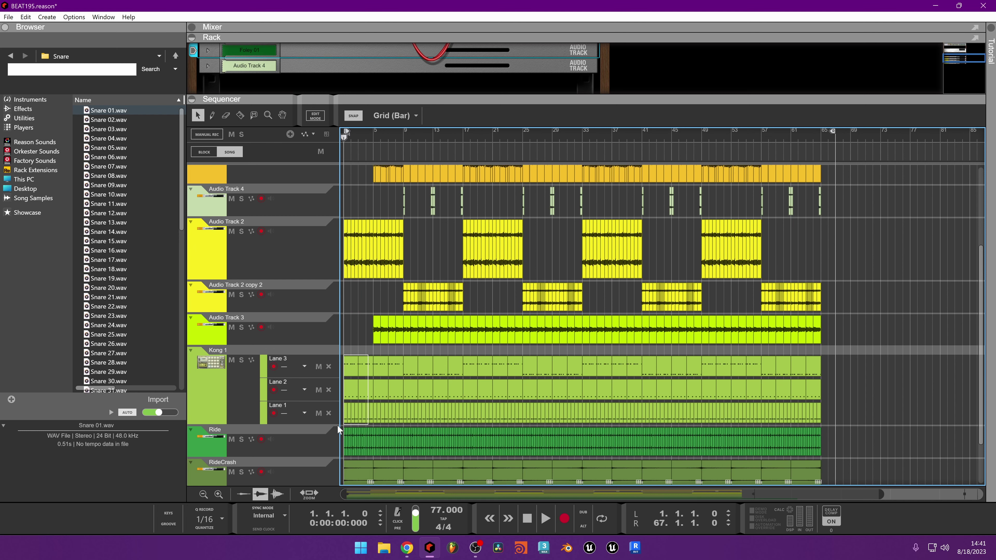
{"action": "key", "text": "Delete"}
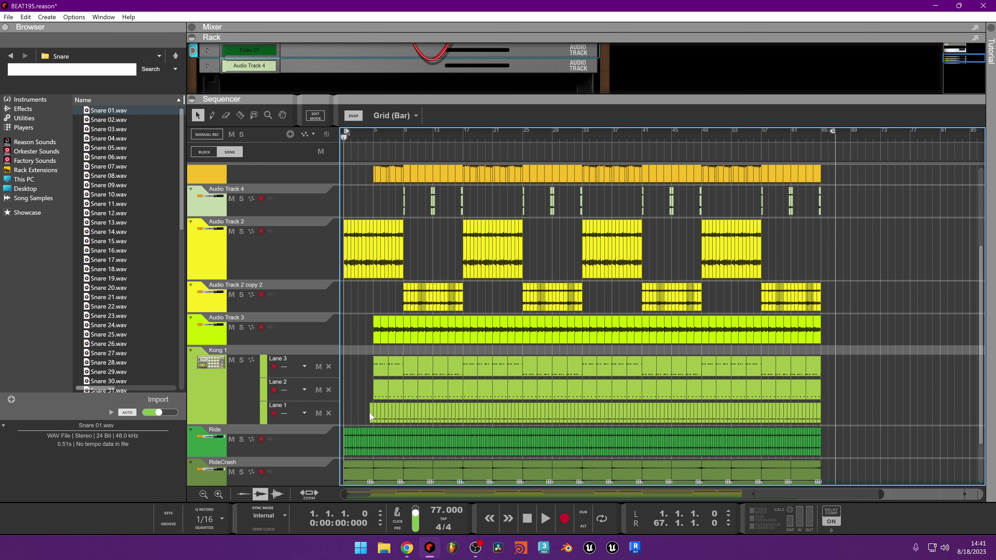
Play the intro transition from bar 4 and delete the stray Kong 1 Lane 1 clip just before bar 5
{"action": "left_click", "coordinate": [365, 138]}
{"action": "key", "text": "space"}
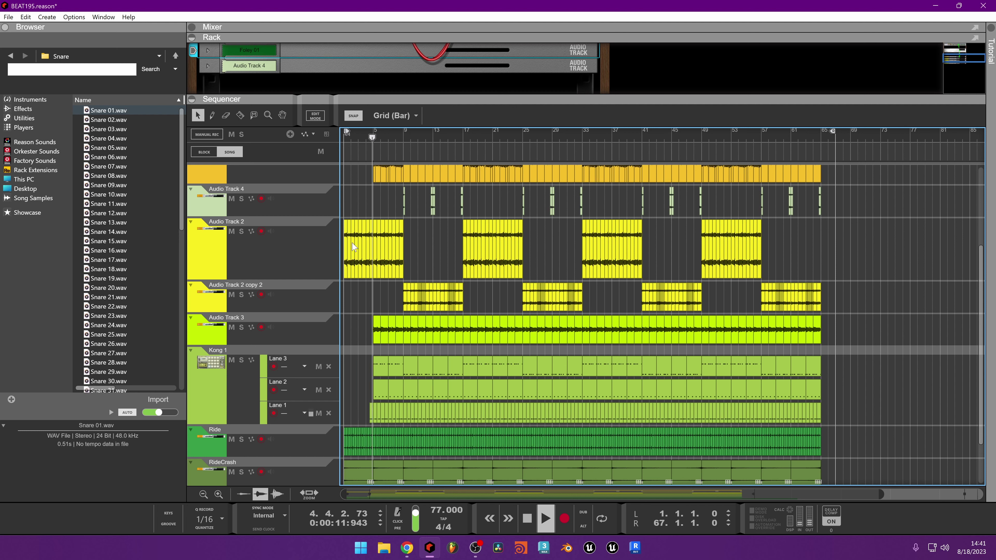
{"action": "left_click", "coordinate": [374, 417]}
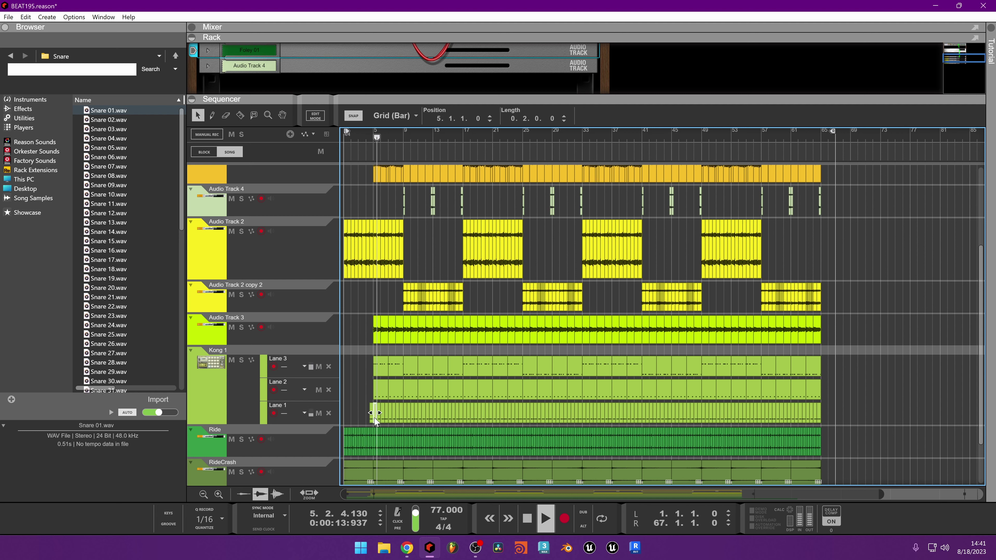
{"action": "left_click_drag", "start_coordinate": [375, 421], "coordinate": [367, 418]}
{"action": "left_click", "coordinate": [368, 418]}
{"action": "key", "text": "space"}
Play the revised intro from bar 1 into the section after bar 9, and stop playback at the song start
{"action": "scroll", "coordinate": [369, 431], "scroll_direction": "down", "scroll_amount": 3}
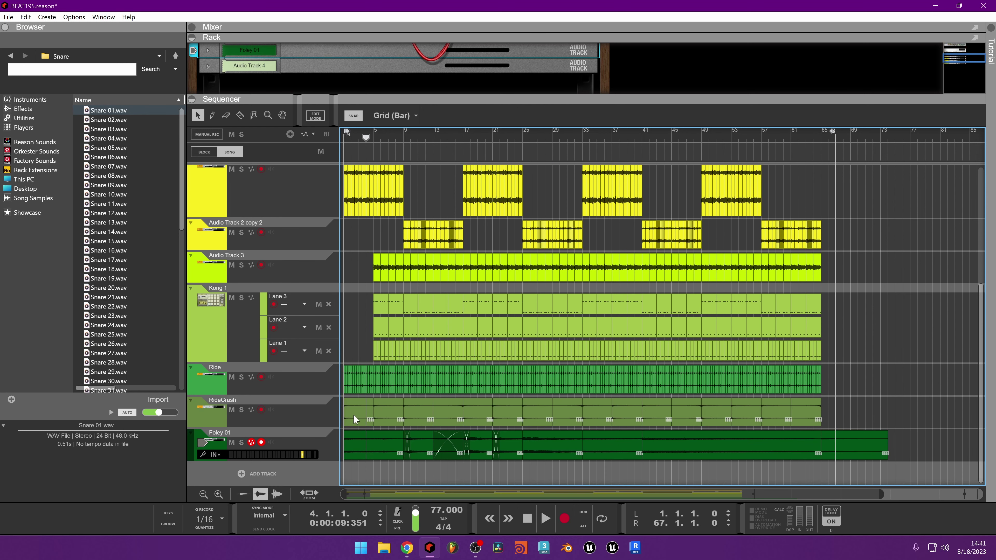
{"action": "left_click", "coordinate": [341, 136]}
{"action": "key", "text": "space"}
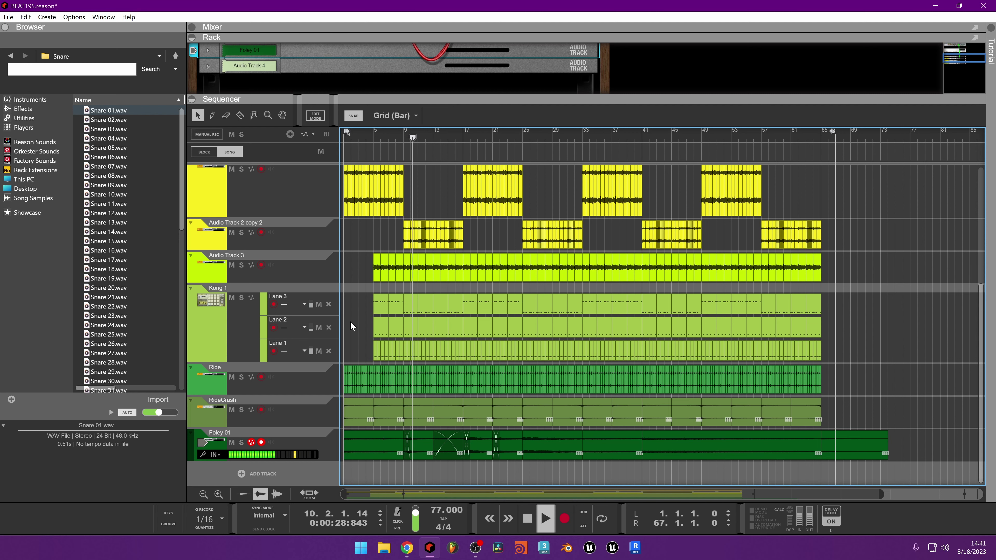
{"action": "key", "text": "h"}
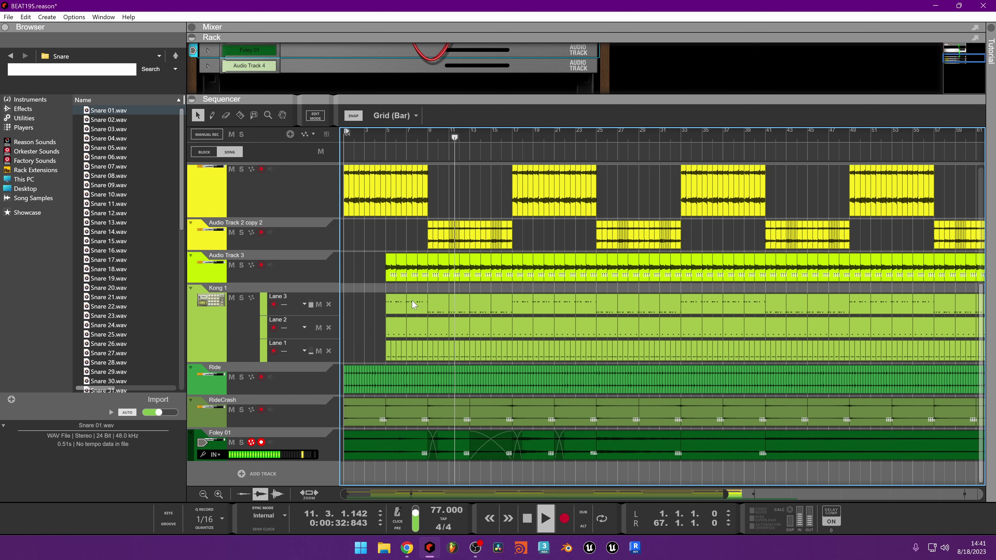
{"action": "key", "text": "space"}
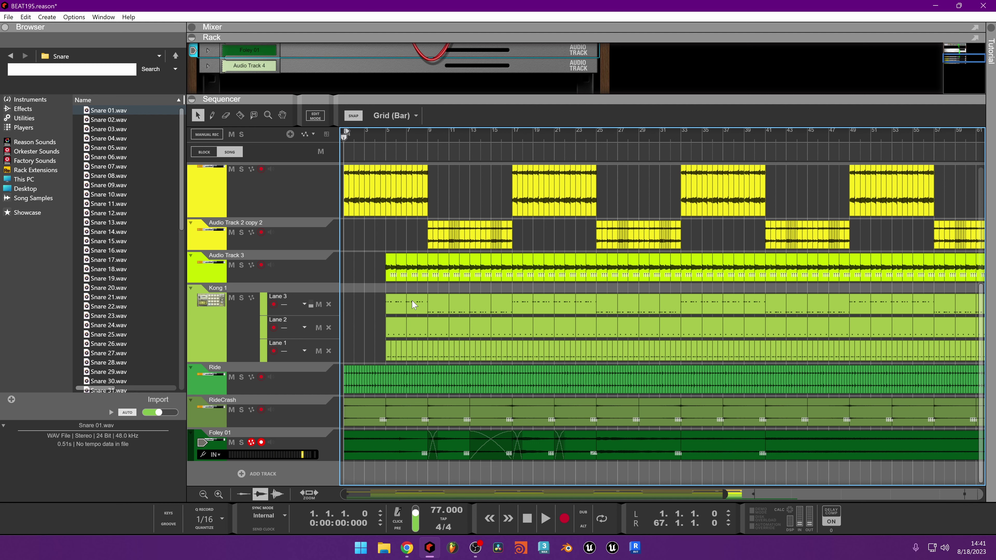
Delete the Kong 1 Lane 3 clips in bars 5–8, 17–24, 33–40 and 49–56
{"action": "left_click", "coordinate": [414, 304]}
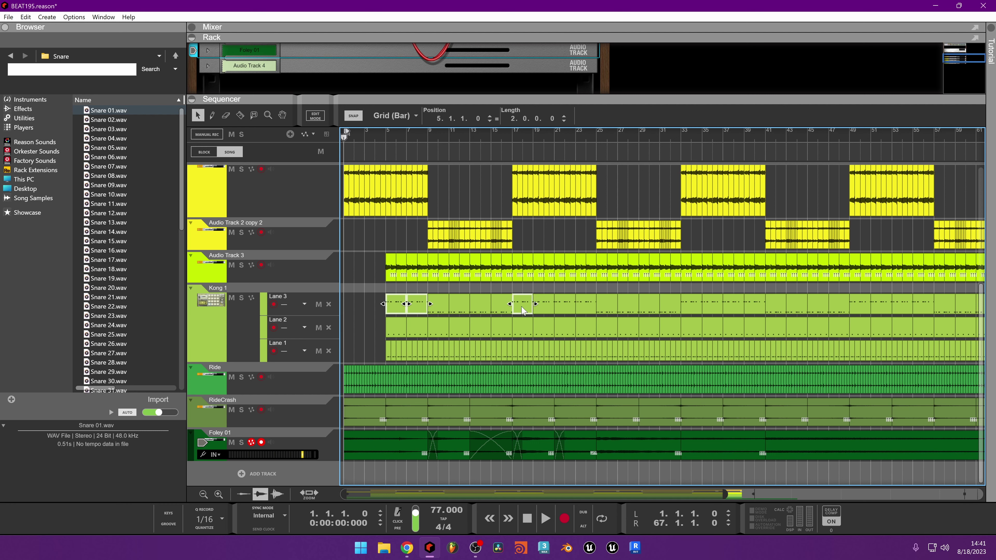
{"action": "left_click_drag", "start_coordinate": [522, 310], "coordinate": [600, 311]}
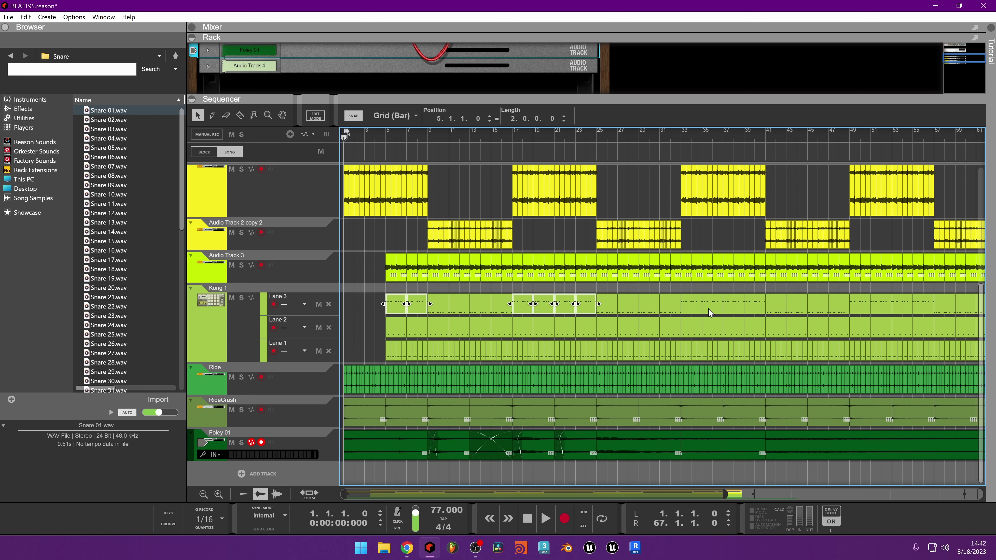
{"action": "left_click_drag", "start_coordinate": [696, 312], "coordinate": [767, 309]}
{"action": "left_click", "coordinate": [768, 308]}
{"action": "key", "text": "Delete"}
{"action": "scroll", "coordinate": [529, 349], "scroll_direction": "down", "scroll_amount": 2}
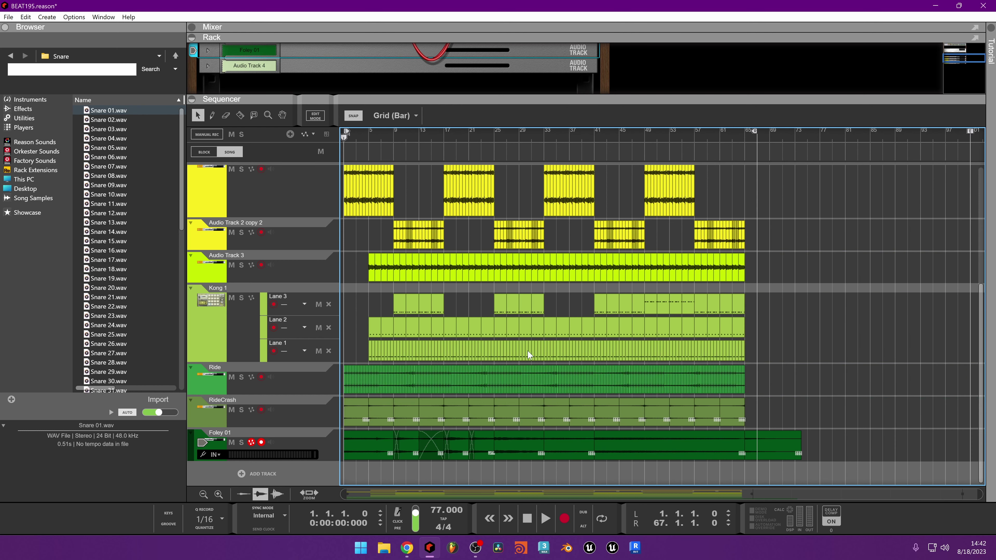
{"action": "left_click", "coordinate": [660, 311]}
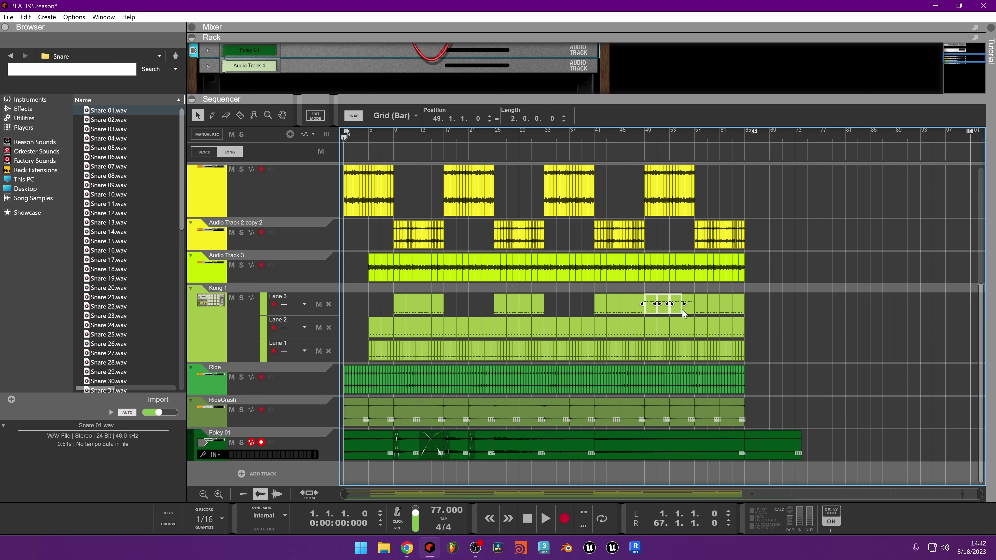
{"action": "key", "text": "Delete"}
Copy the remaining Kong 1 Lane 3 pattern clips into the gaps so the lane is filled from bar 1 to bar 65
{"action": "left_click_drag", "start_coordinate": [668, 314], "coordinate": [325, 302]}
{"action": "left_click_drag", "start_coordinate": [398, 312], "coordinate": [348, 312]}
{"action": "left_click_drag", "start_coordinate": [675, 293], "coordinate": [652, 313]}
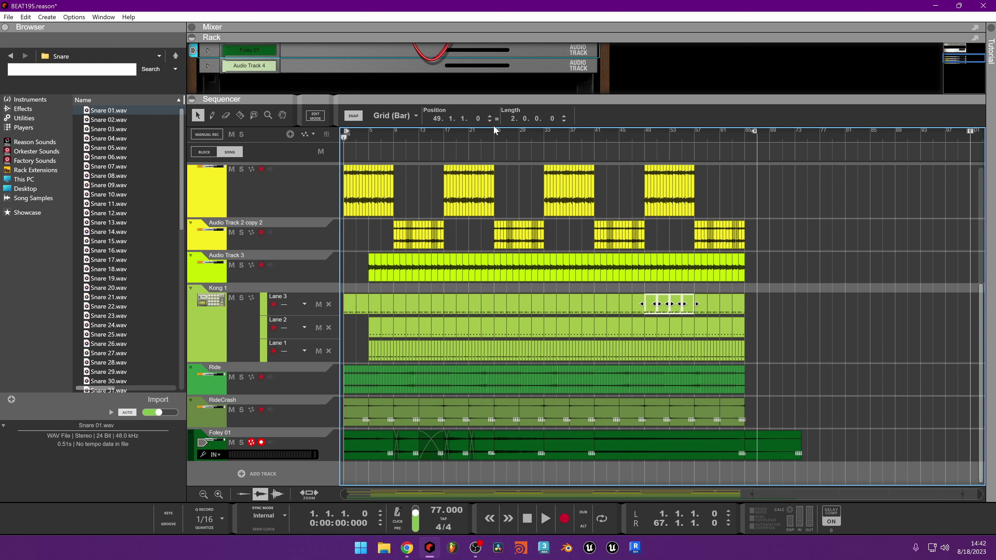
Play the arrangement from about bar 24 to check the filled Kong 1 Lane 3 in the section after bar 25
{"action": "left_click", "coordinate": [490, 136]}
{"action": "key", "text": "space"}
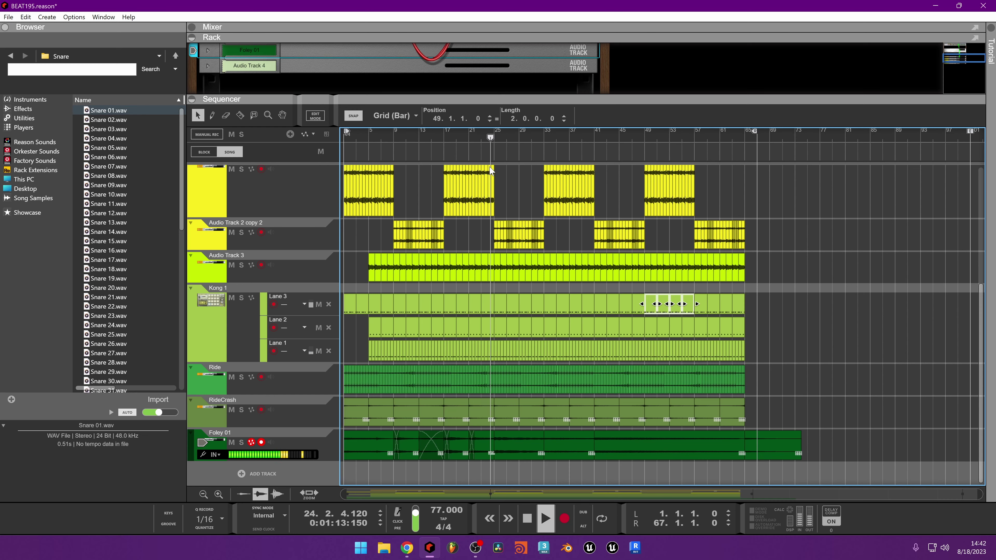
{"action": "key", "text": "F6"}
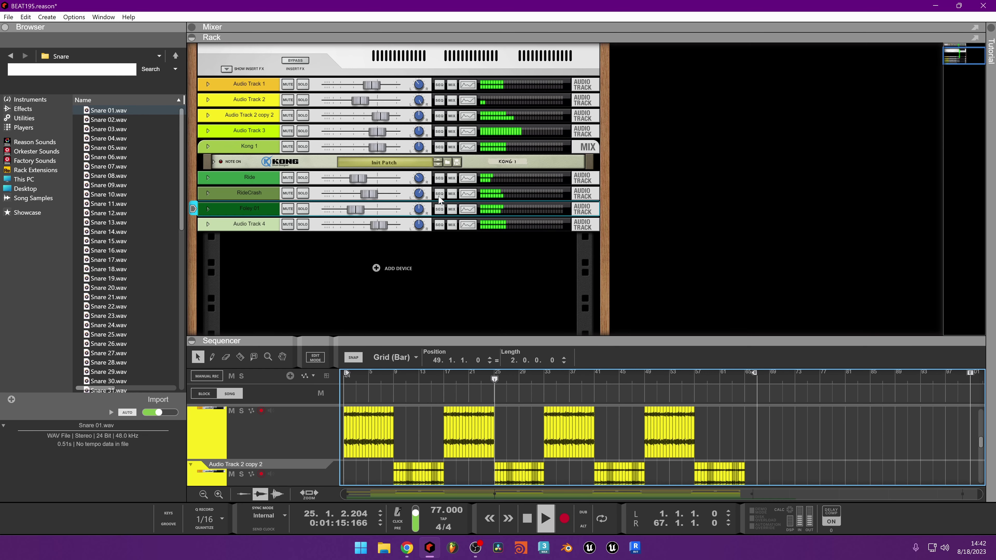
{"action": "key", "text": "F6"}
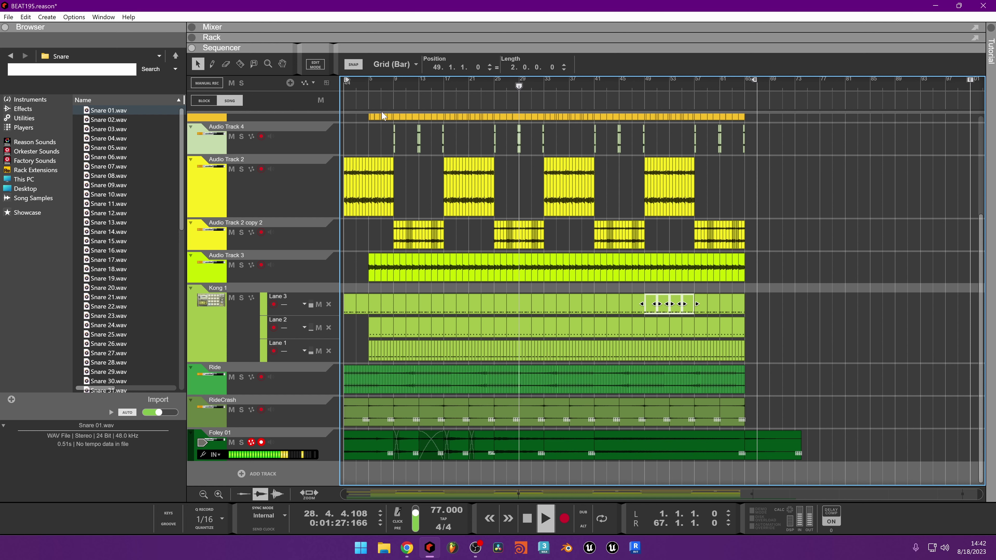
Replay the section from bar 5 and the intro from about bar 3 across all tracks, and stop playback at the song start
{"action": "left_click", "coordinate": [368, 87]}
{"action": "scroll", "coordinate": [369, 258], "scroll_direction": "up", "scroll_amount": 3}
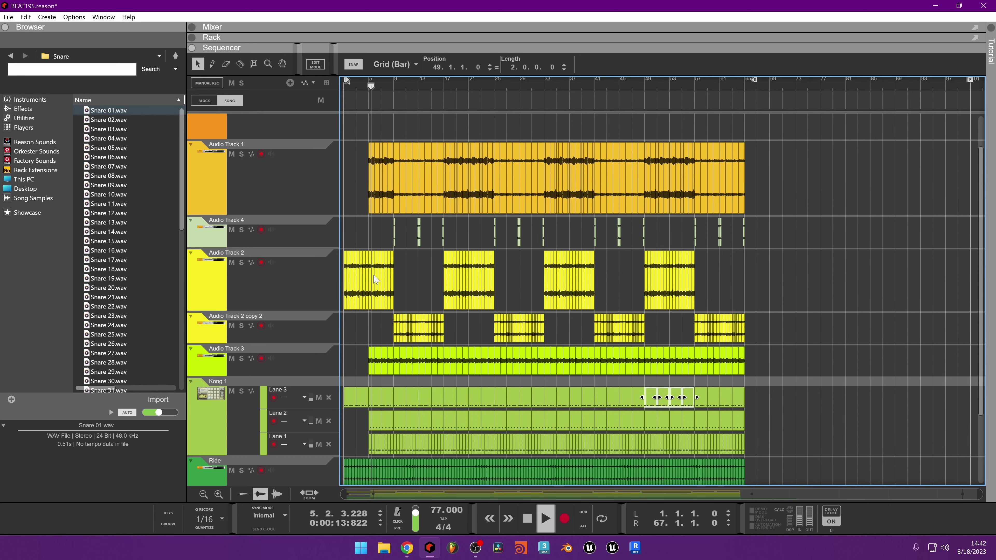
{"action": "scroll", "coordinate": [362, 277], "scroll_direction": "down", "scroll_amount": 3}
{"action": "left_click", "coordinate": [355, 86]}
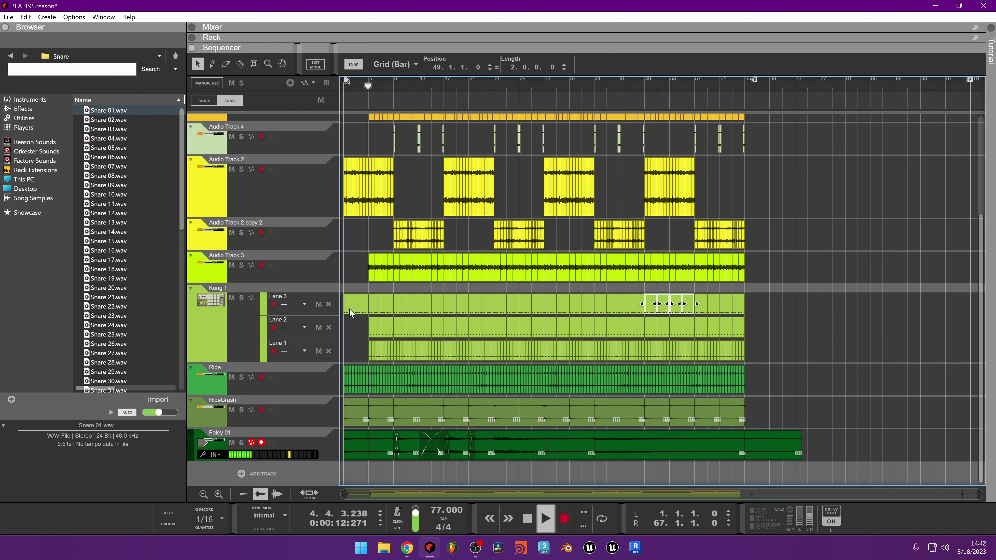
{"action": "key", "text": "space"}
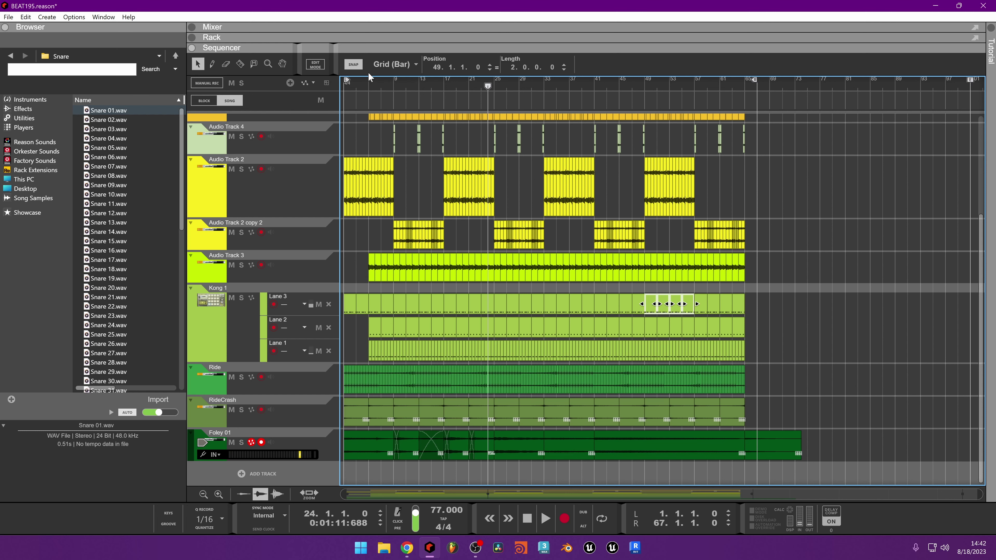
{"action": "key", "text": "space"}
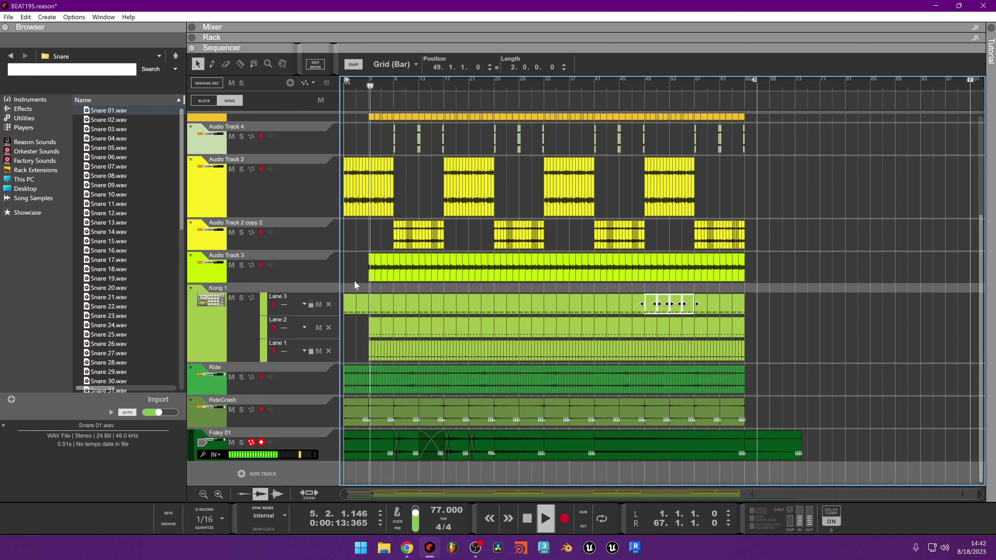
{"action": "scroll", "coordinate": [503, 369], "scroll_direction": "down", "scroll_amount": 3}
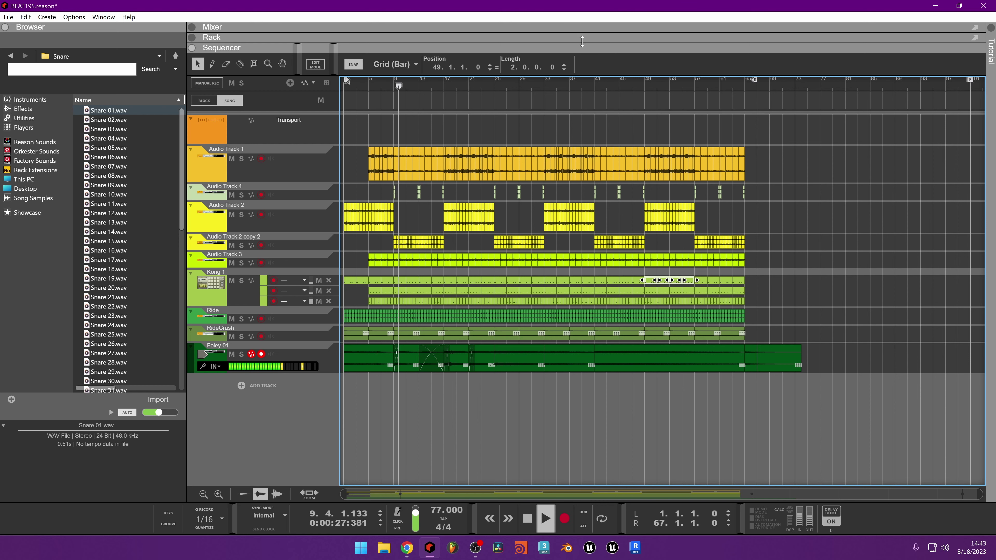
{"action": "key", "text": "space"}
Show the Master Section's insert effects in the rack and add a Scream 4 Distortion there
{"action": "key", "text": "F6"}
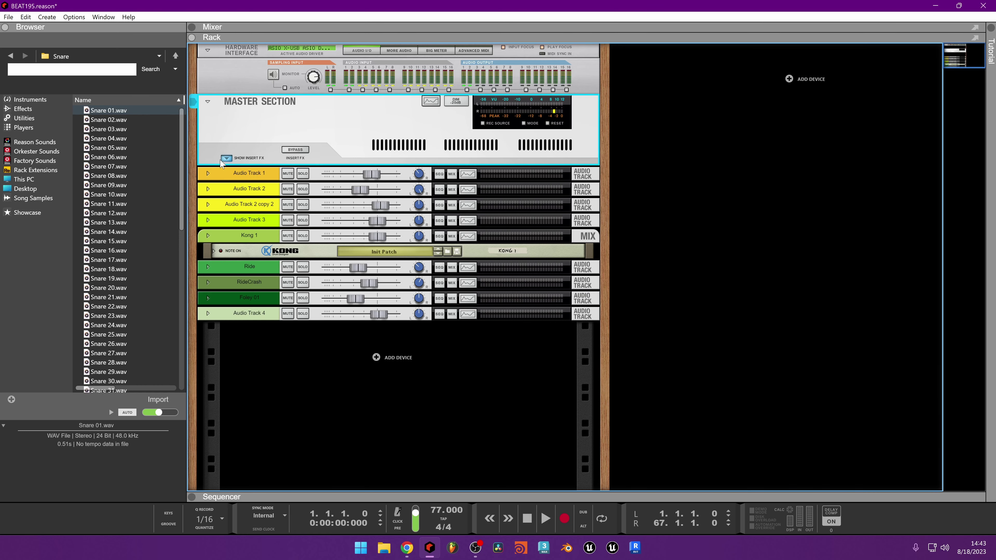
{"action": "left_click", "coordinate": [226, 158]}
{"action": "right_click", "coordinate": [251, 176]}
{"action": "mouse_move", "coordinate": [283, 302]}
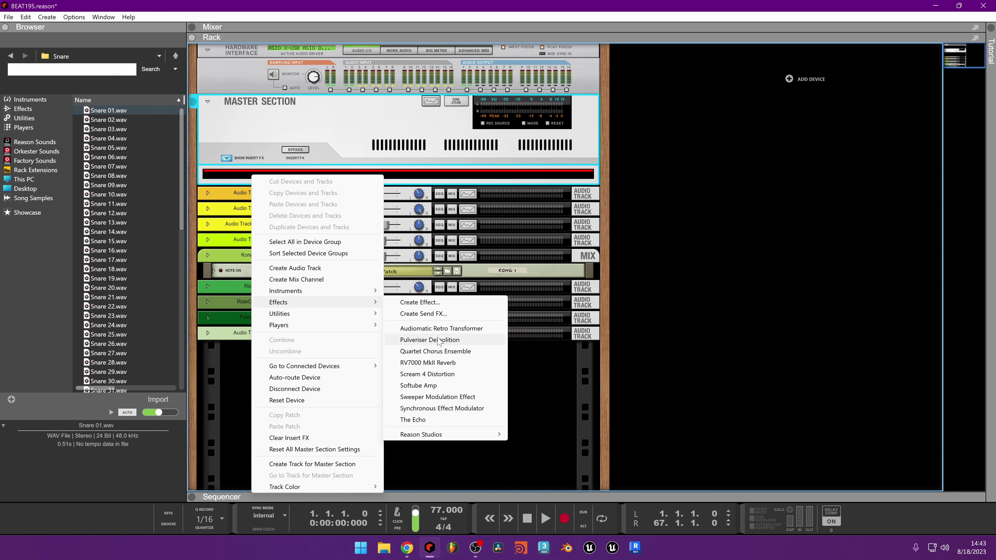
{"action": "mouse_move", "coordinate": [434, 435]}
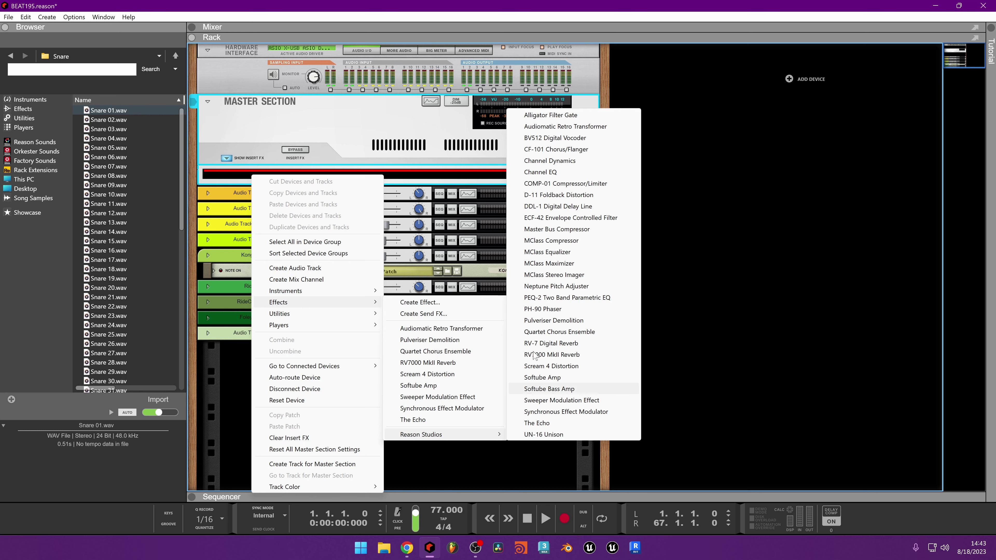
{"action": "left_click", "coordinate": [430, 101]}
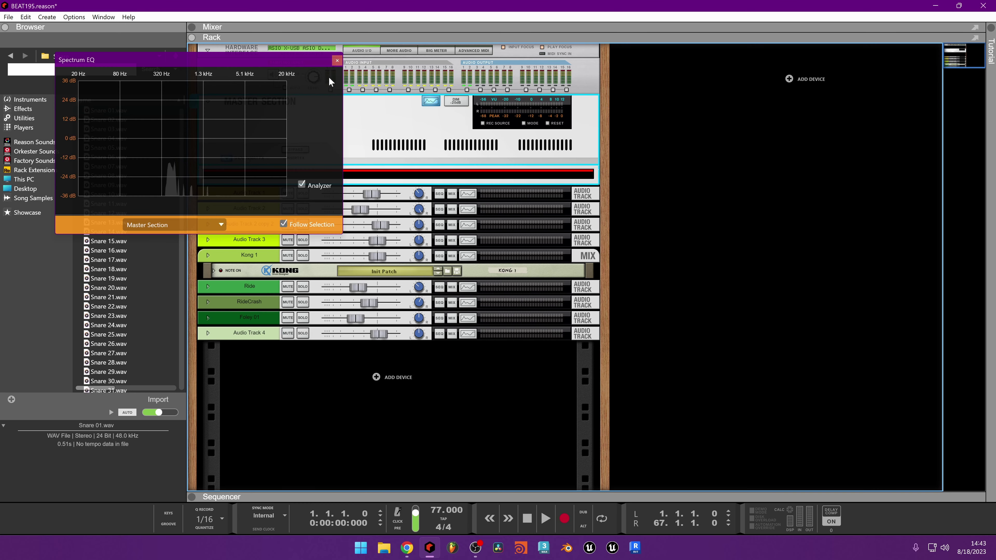
{"action": "left_click", "coordinate": [336, 59]}
{"action": "right_click", "coordinate": [383, 173]}
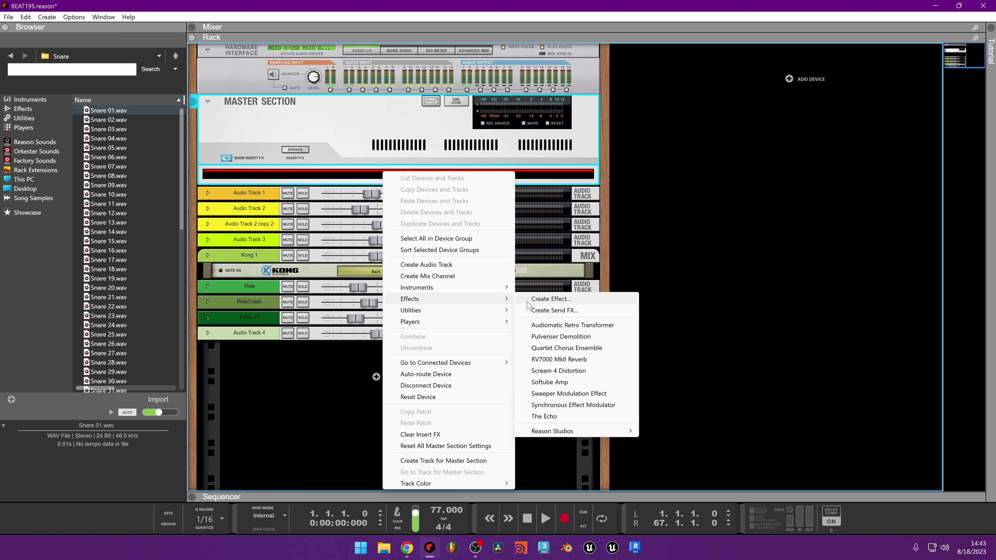
{"action": "mouse_move", "coordinate": [611, 431]}
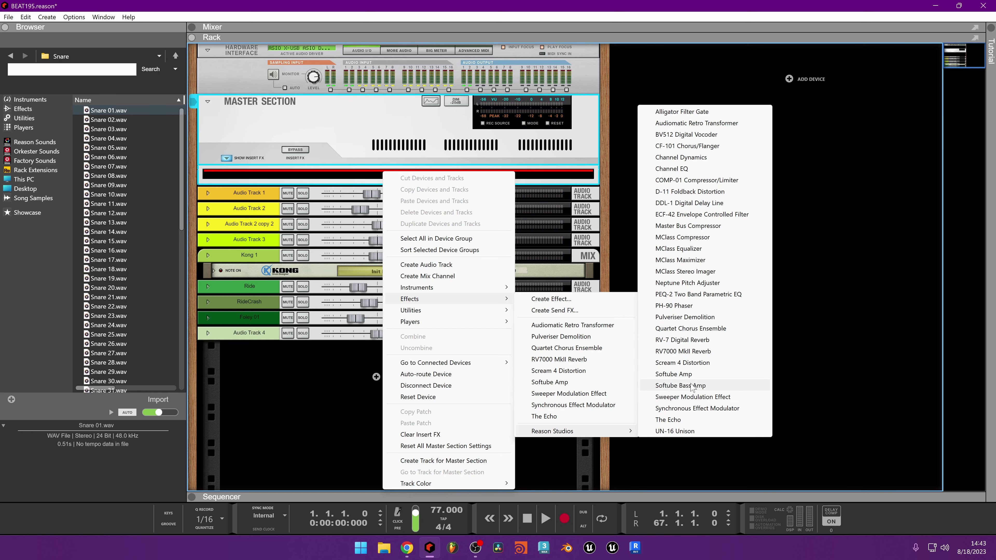
{"action": "left_click", "coordinate": [682, 362]}
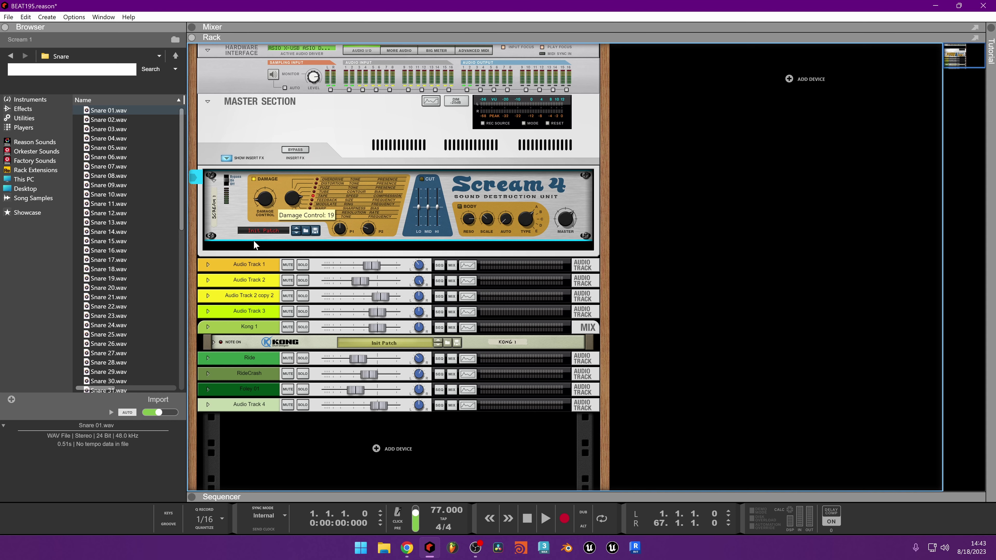
During playback, try Scream 4 with Parameter 1 at about 50, the Body section with Auto at 36, and the Cut EQ
{"action": "key", "text": "space"}
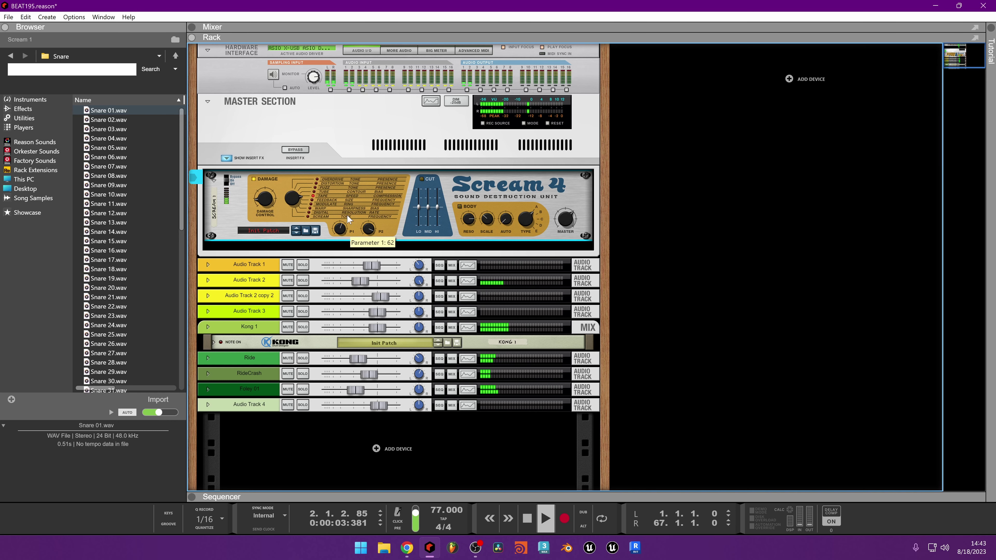
{"action": "left_click_drag", "start_coordinate": [348, 218], "coordinate": [341, 242]}
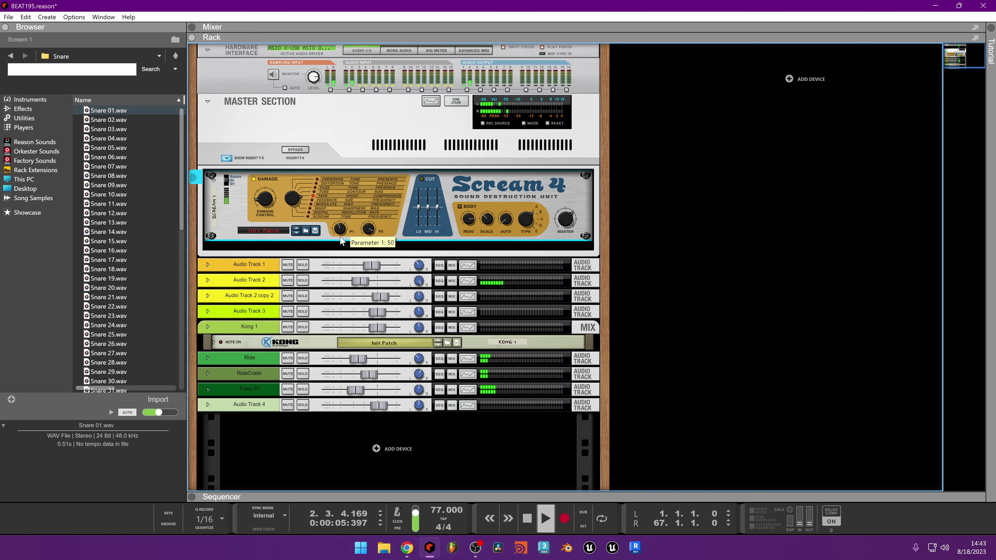
{"action": "left_click", "coordinate": [460, 208]}
{"action": "left_click_drag", "start_coordinate": [526, 218], "coordinate": [540, 161]}
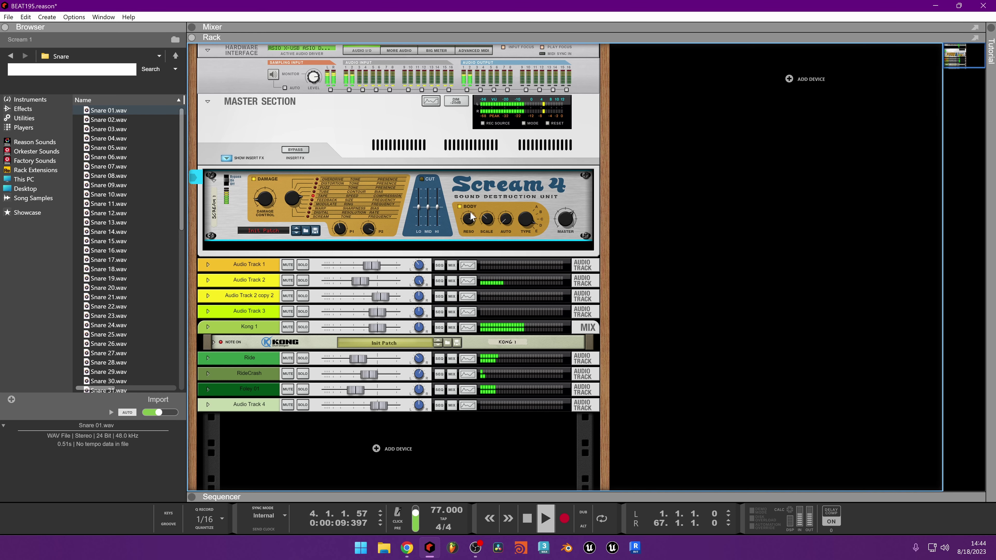
{"action": "left_click_drag", "start_coordinate": [508, 221], "coordinate": [515, 166]}
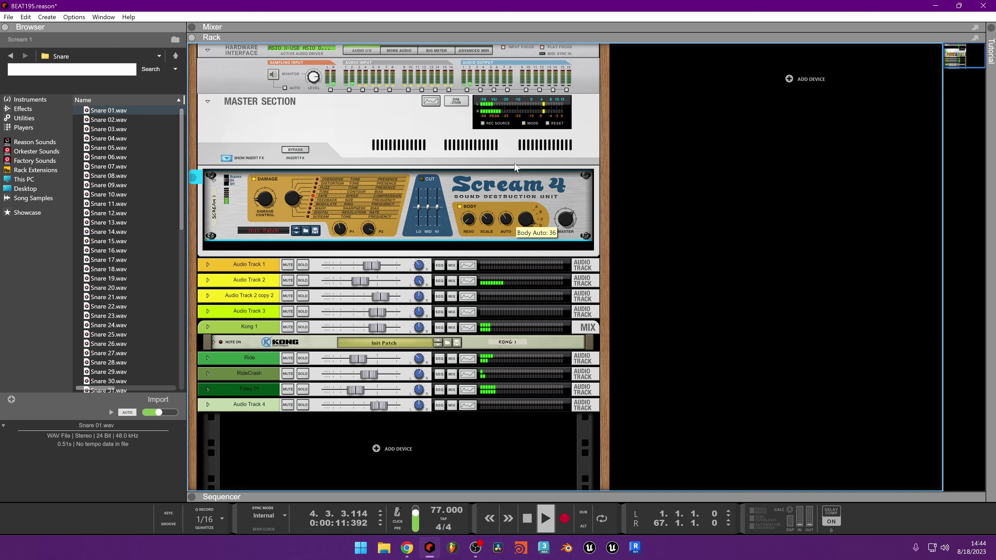
{"action": "mouse_move", "coordinate": [490, 218]}
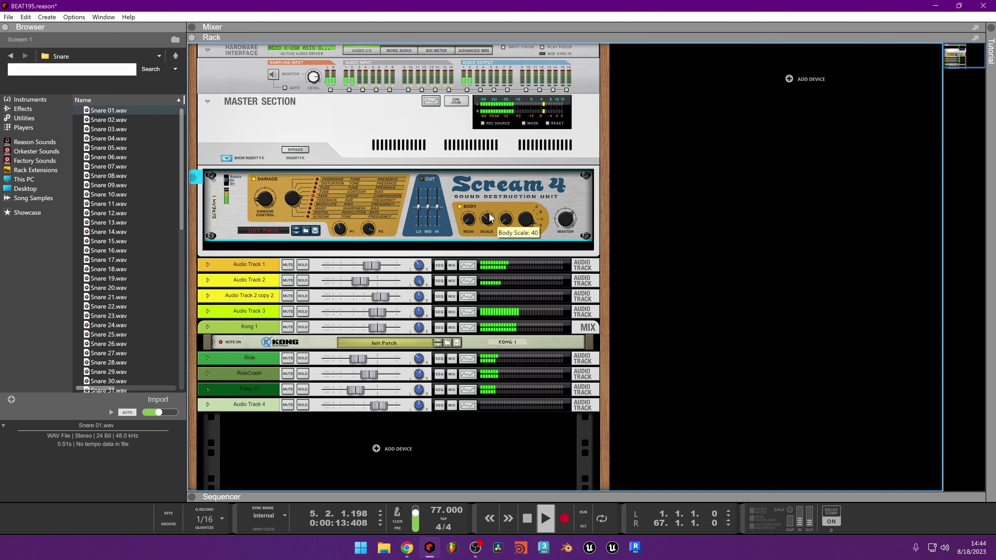
{"action": "left_click", "coordinate": [459, 206]}
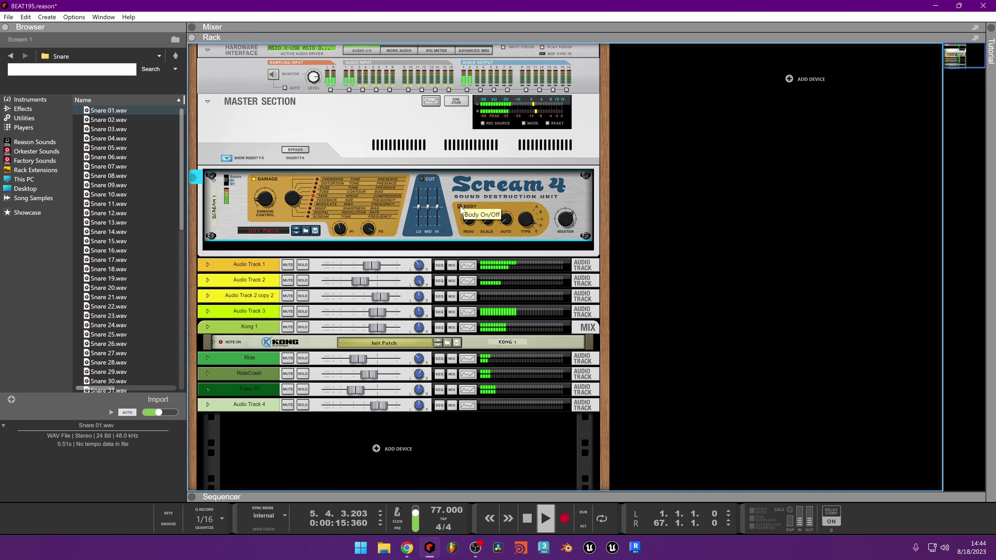
{"action": "left_click", "coordinate": [422, 180]}
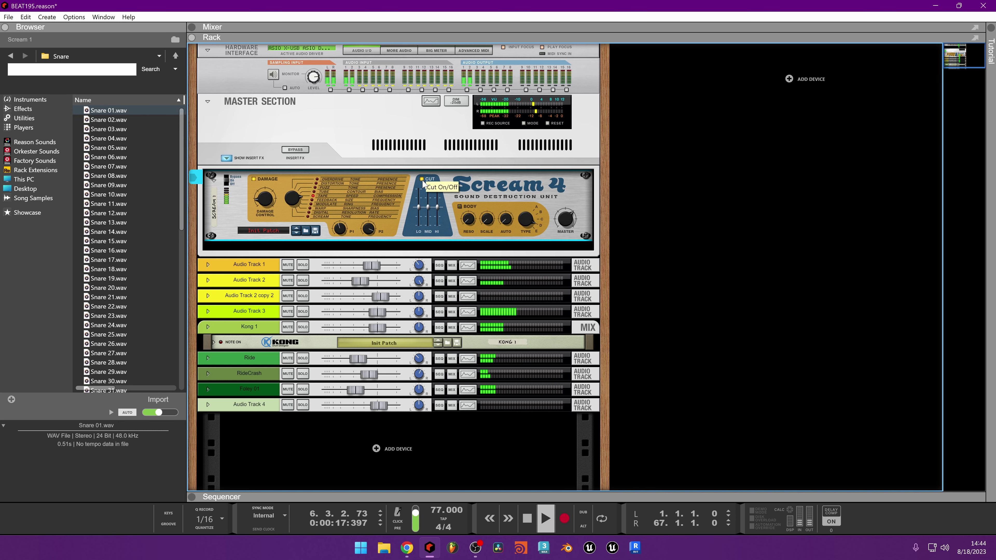
{"action": "mouse_move", "coordinate": [341, 235]}
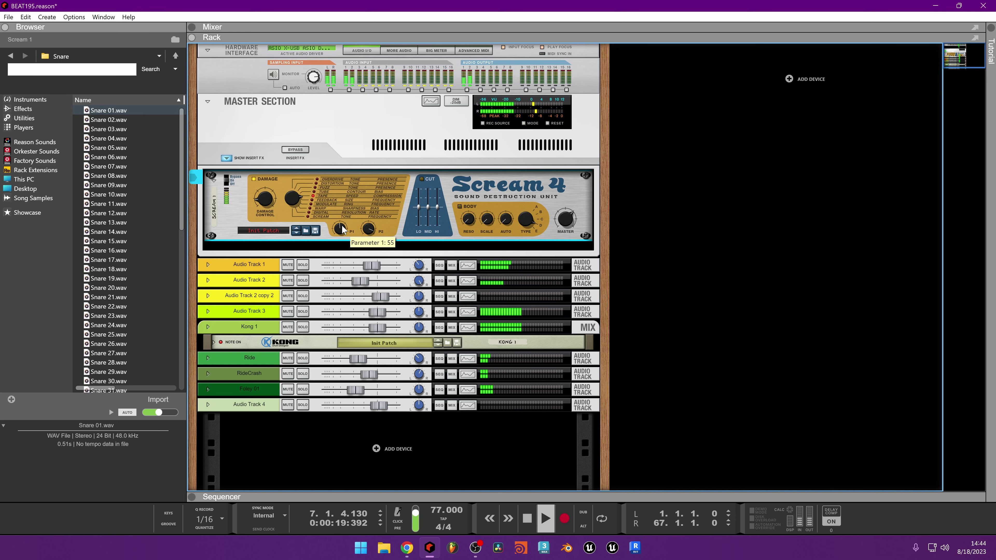
Set Scream 4's Damage Control to 45 and readjust its two damage parameters while the beat plays
{"action": "left_click_drag", "start_coordinate": [274, 194], "coordinate": [265, 159]}
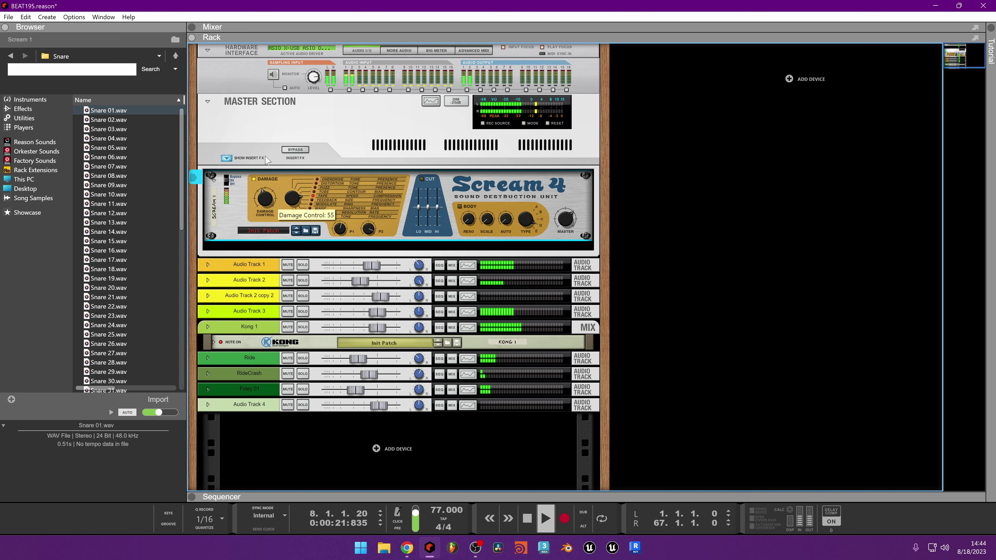
{"action": "left_click", "coordinate": [253, 180]}
{"action": "mouse_move", "coordinate": [263, 232]}
{"action": "left_mouse_down"}
{"action": "mouse_move", "coordinate": [262, 242]}
{"action": "mouse_move", "coordinate": [266, 218]}
{"action": "left_mouse_up"}
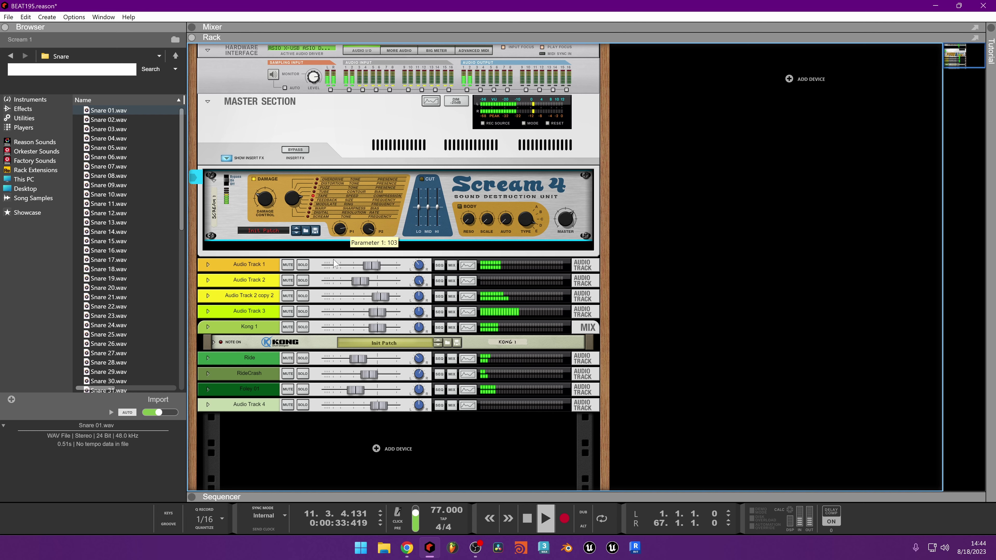
{"action": "left_click_drag", "start_coordinate": [325, 273], "coordinate": [325, 274]}
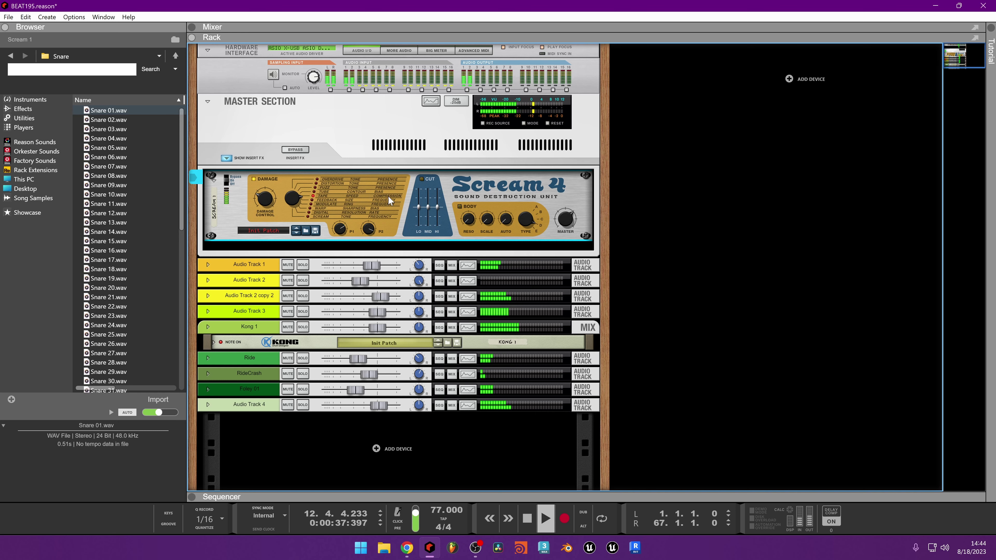
{"action": "left_click_drag", "start_coordinate": [368, 229], "coordinate": [373, 300]}
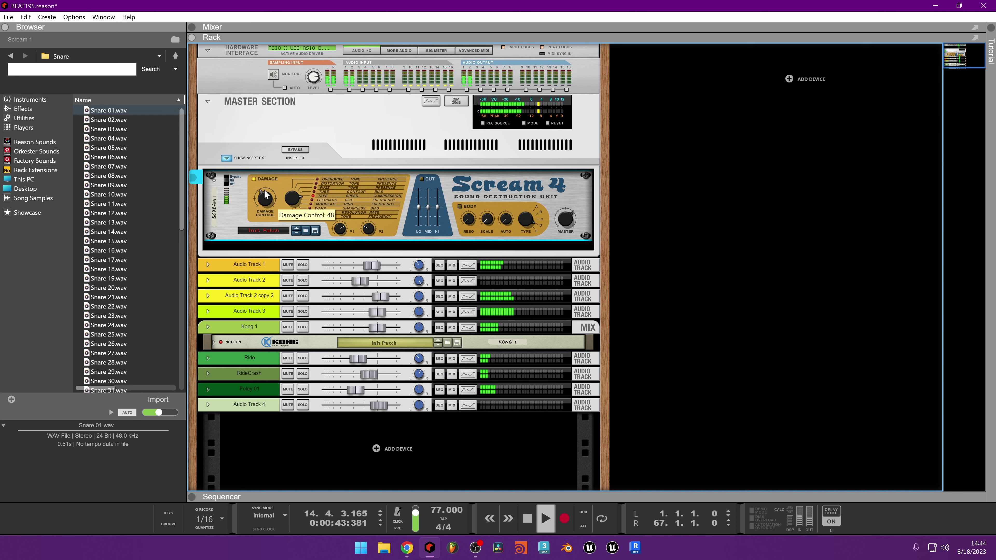
{"action": "left_click_drag", "start_coordinate": [264, 189], "coordinate": [260, 194]}
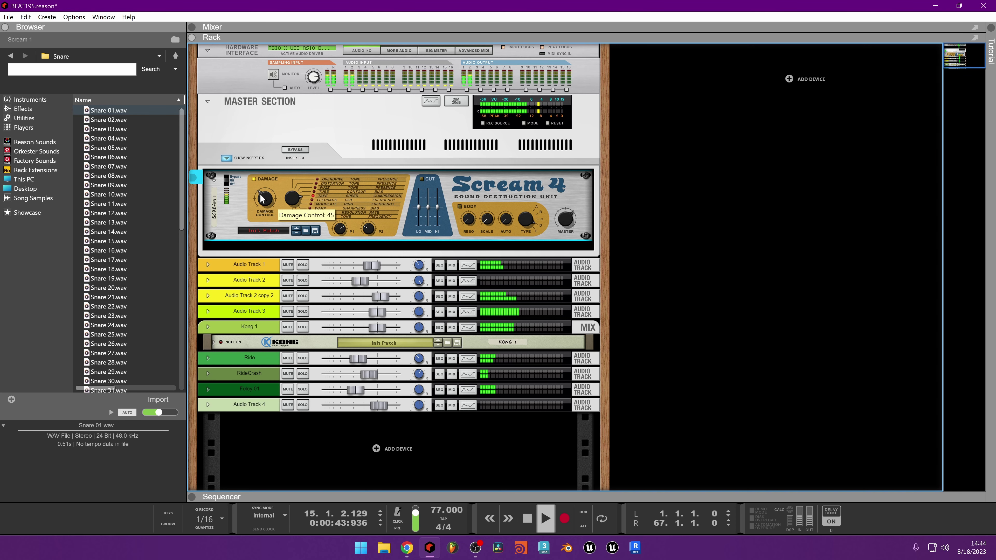
Compare the mix with the master insert effects bypassed and active, fine-tuning Scream 4's Parameter 1 in between
{"action": "left_click", "coordinate": [295, 149]}
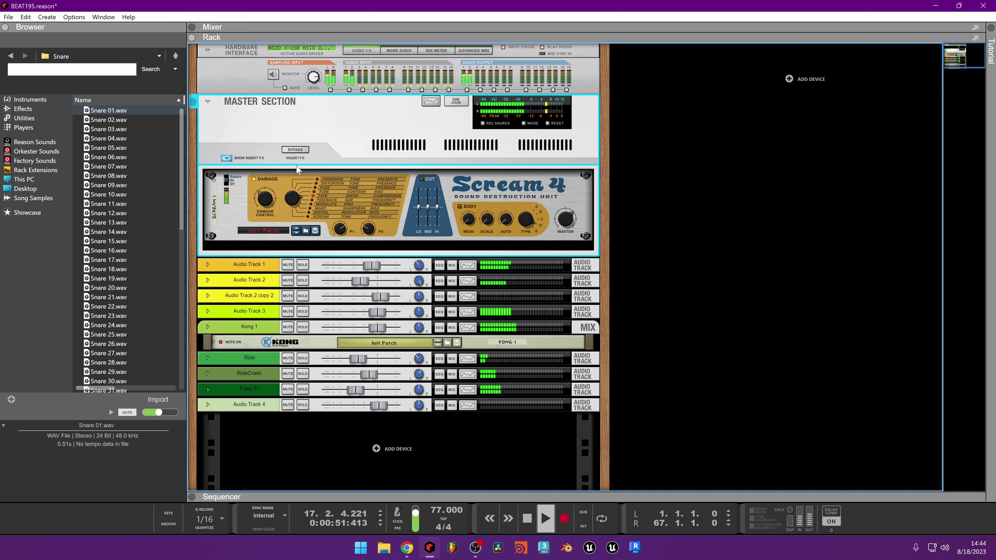
{"action": "left_click", "coordinate": [364, 228]}
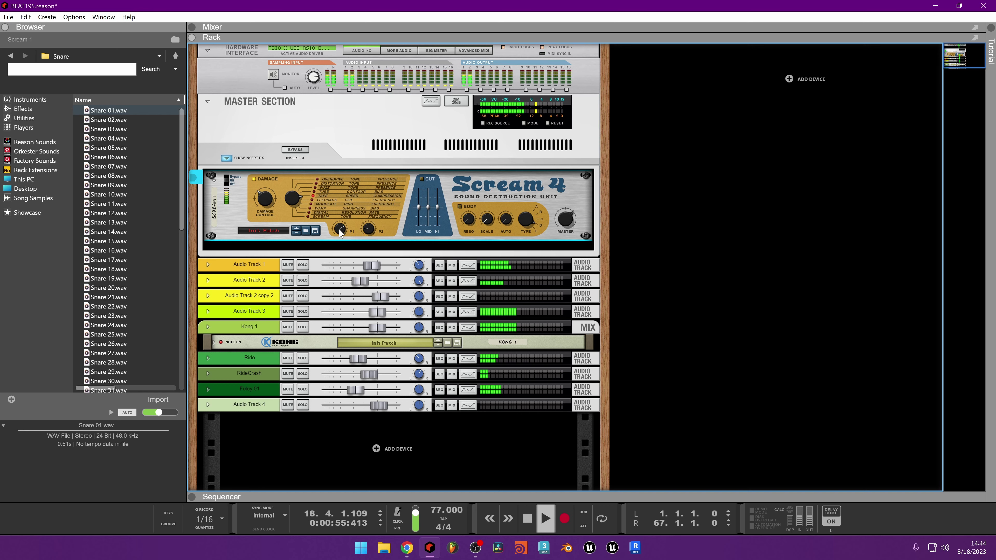
{"action": "mouse_move", "coordinate": [335, 232]}
{"action": "left_mouse_down"}
{"action": "mouse_move", "coordinate": [341, 222]}
{"action": "mouse_move", "coordinate": [336, 236]}
{"action": "left_mouse_up"}
{"action": "left_click", "coordinate": [295, 150]}
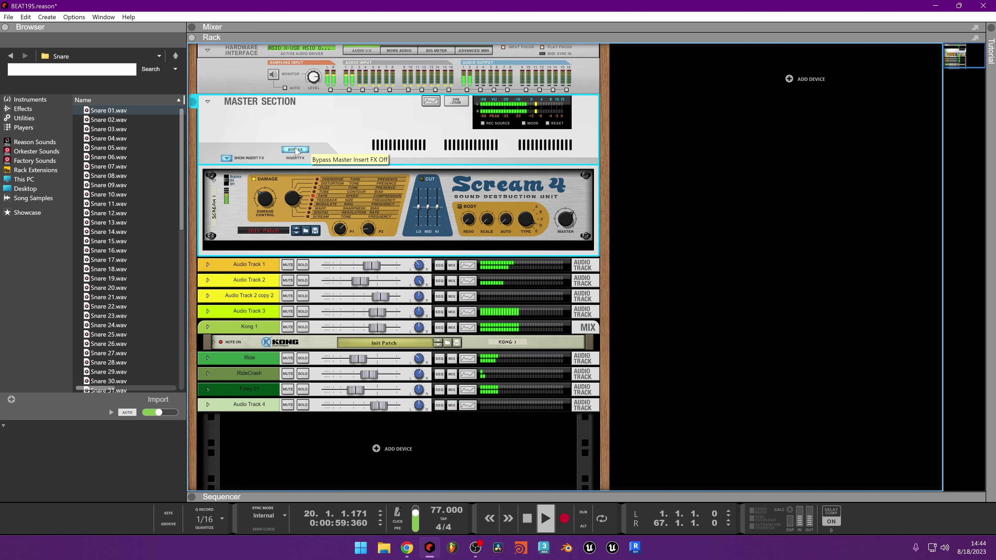
{"action": "left_click", "coordinate": [295, 149]}
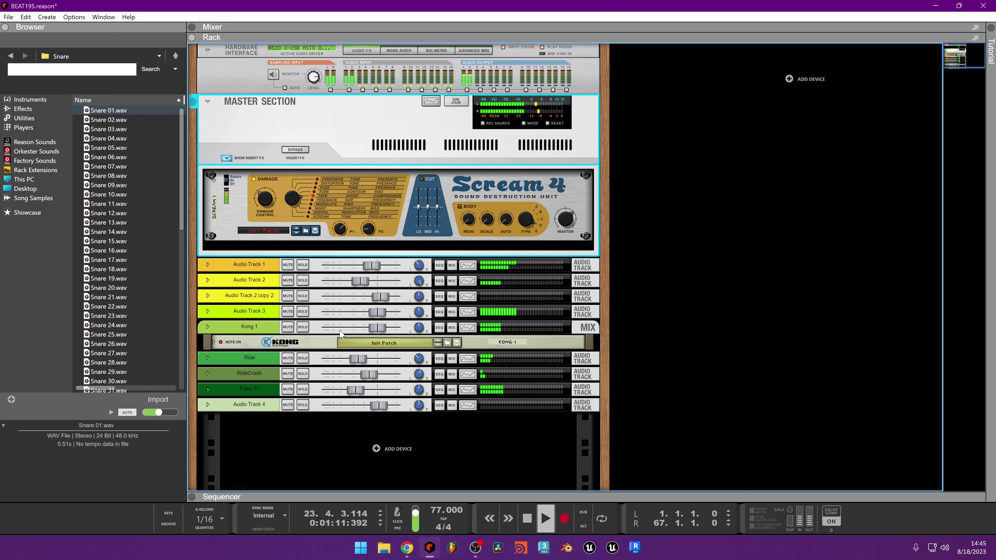
Expand the Kong 1 drum designer and set the level of Drum 3 (Hats 15) to 79
{"action": "left_click", "coordinate": [214, 342]}
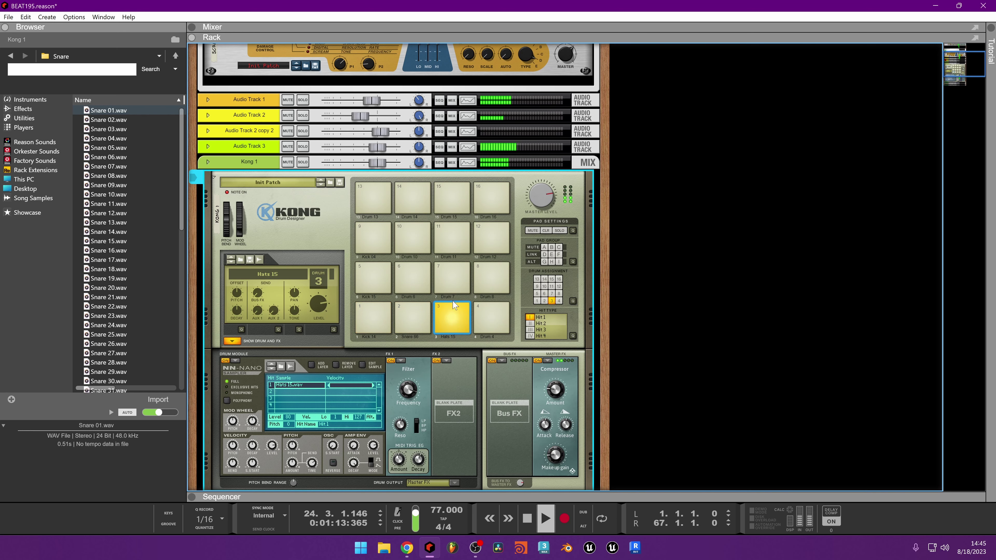
{"action": "scroll", "coordinate": [490, 358], "scroll_direction": "down", "scroll_amount": 2}
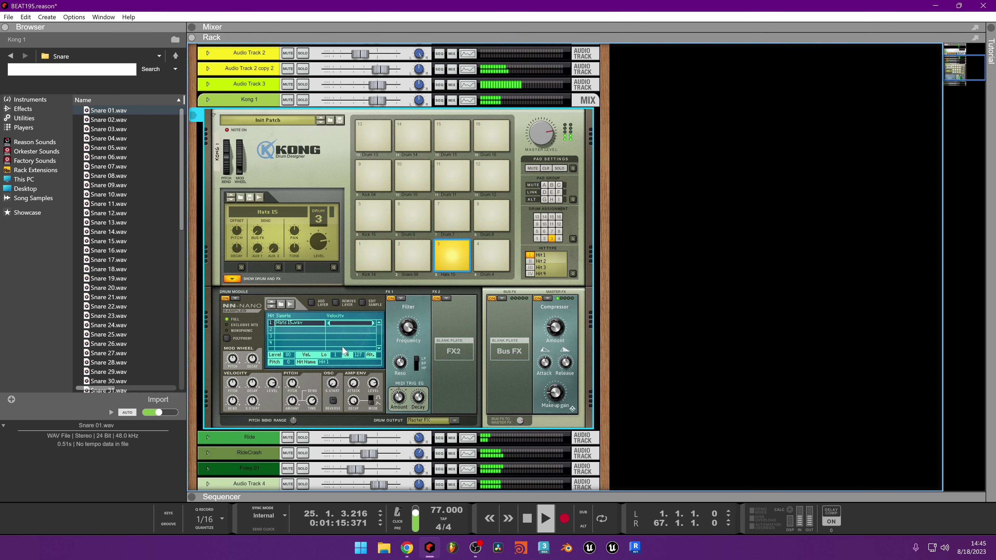
{"action": "mouse_move", "coordinate": [313, 264]}
{"action": "left_mouse_down"}
{"action": "mouse_move", "coordinate": [318, 253]}
{"action": "mouse_move", "coordinate": [296, 267]}
{"action": "left_mouse_up"}
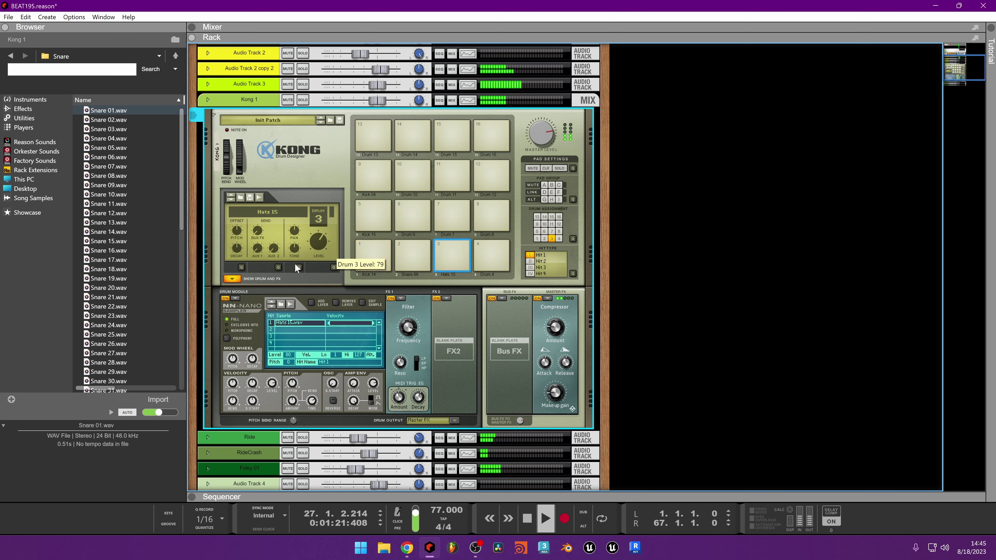
Bring up the settings of the Snare 66 and Kick 14 drums in Kong 1 while the beat plays
{"action": "left_click", "coordinate": [412, 255]}
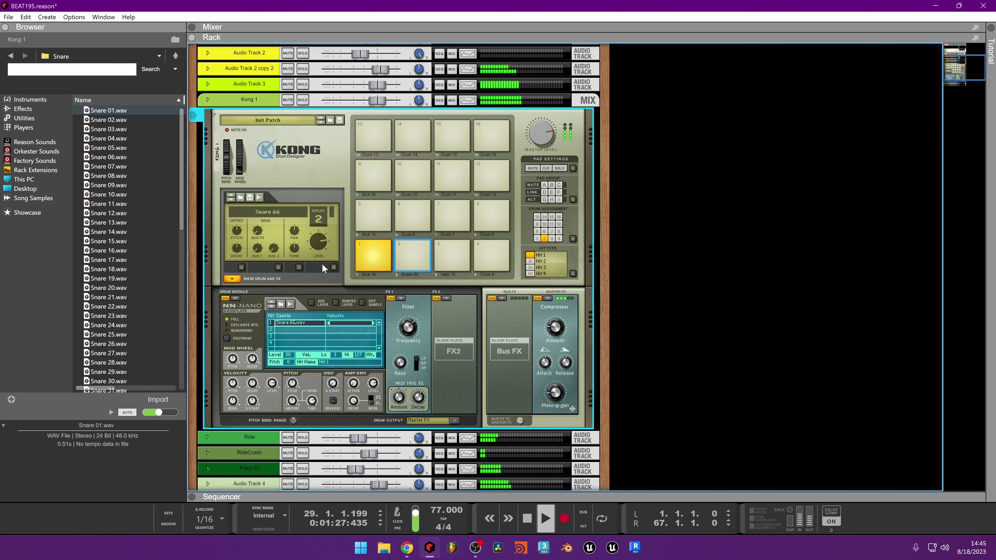
{"action": "left_click", "coordinate": [372, 255]}
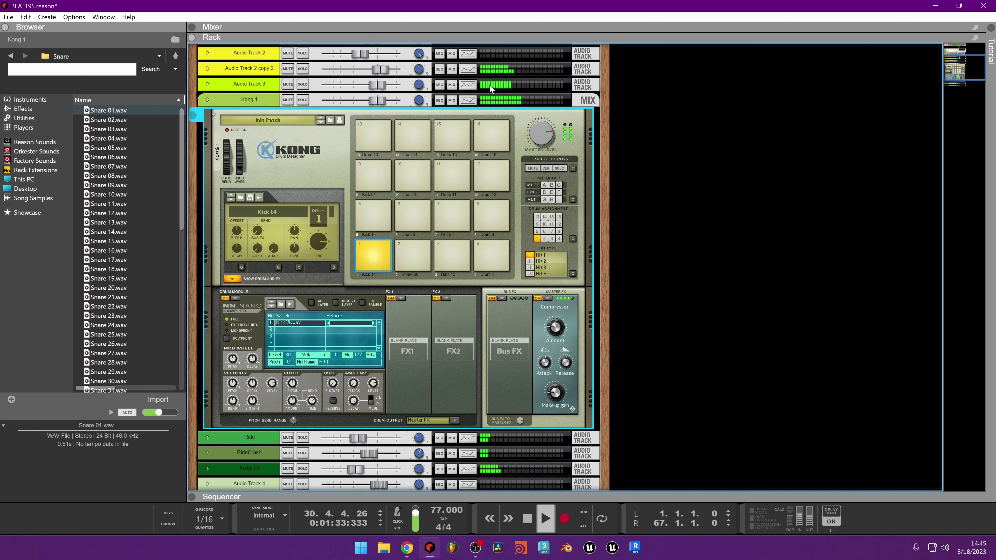
Set the master Scream 4's Parameter 2 to 16 and its Damage Control to 42 during playback
{"action": "scroll", "coordinate": [490, 88], "scroll_direction": "up", "scroll_amount": 5}
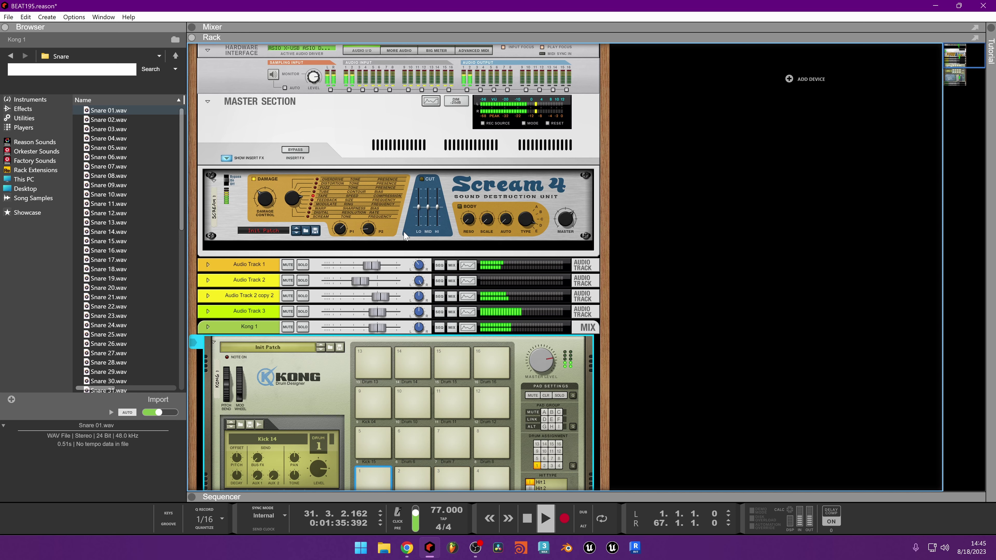
{"action": "left_click", "coordinate": [369, 234]}
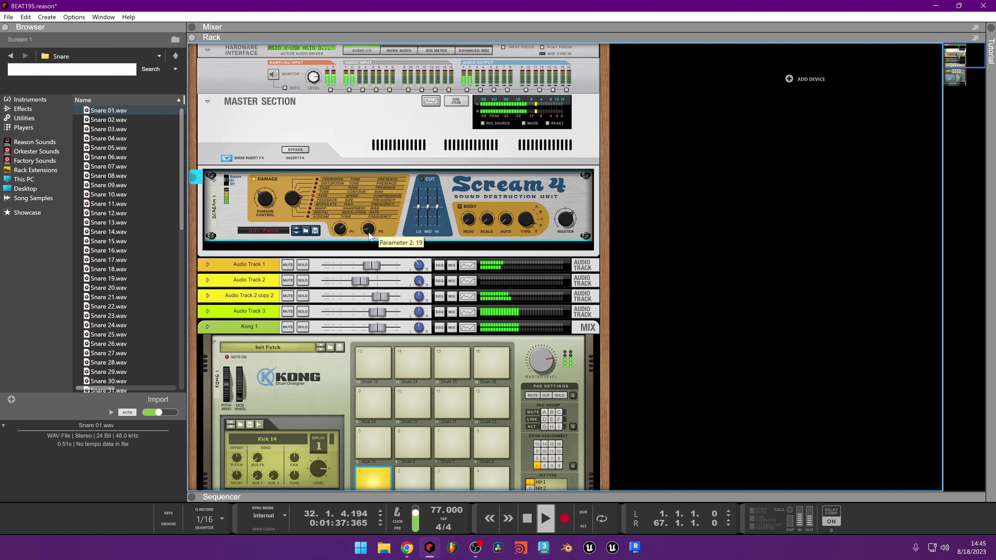
{"action": "left_click_drag", "start_coordinate": [368, 234], "coordinate": [361, 261]}
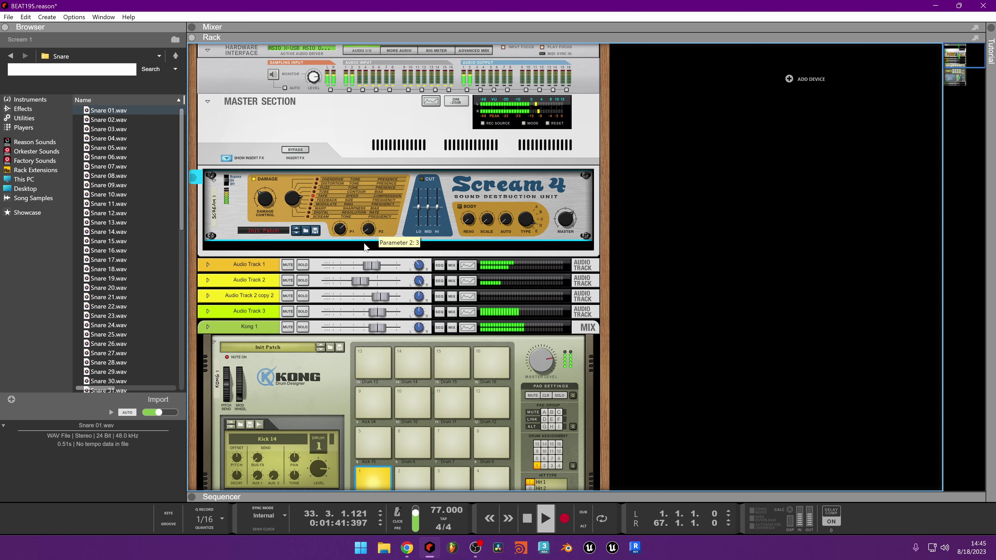
{"action": "scroll", "coordinate": [366, 238], "scroll_direction": "up", "scroll_amount": 4}
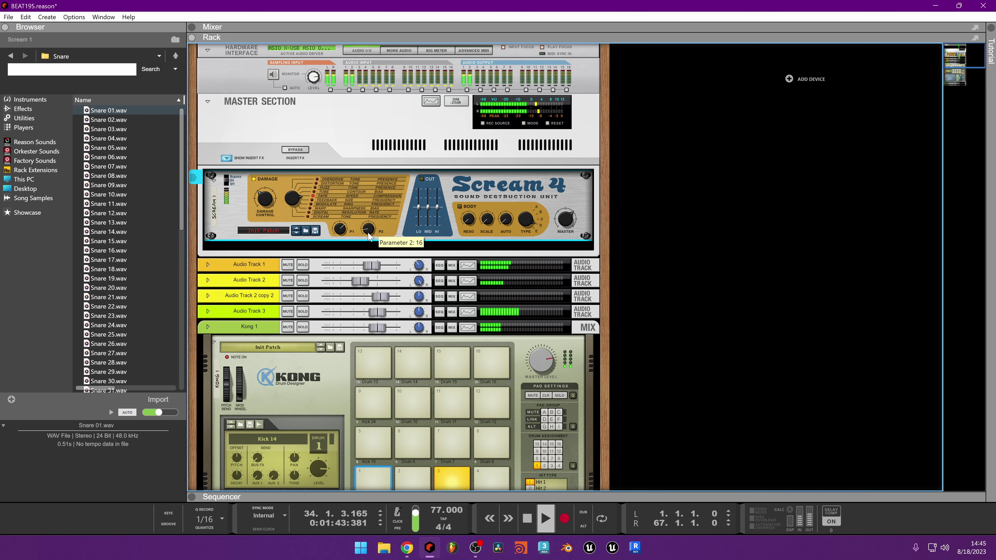
{"action": "right_click", "coordinate": [368, 236]}
{"action": "key", "text": "Escape"}
{"action": "scroll", "coordinate": [374, 230], "scroll_direction": "up", "scroll_amount": 1}
{"action": "mouse_move", "coordinate": [270, 208]}
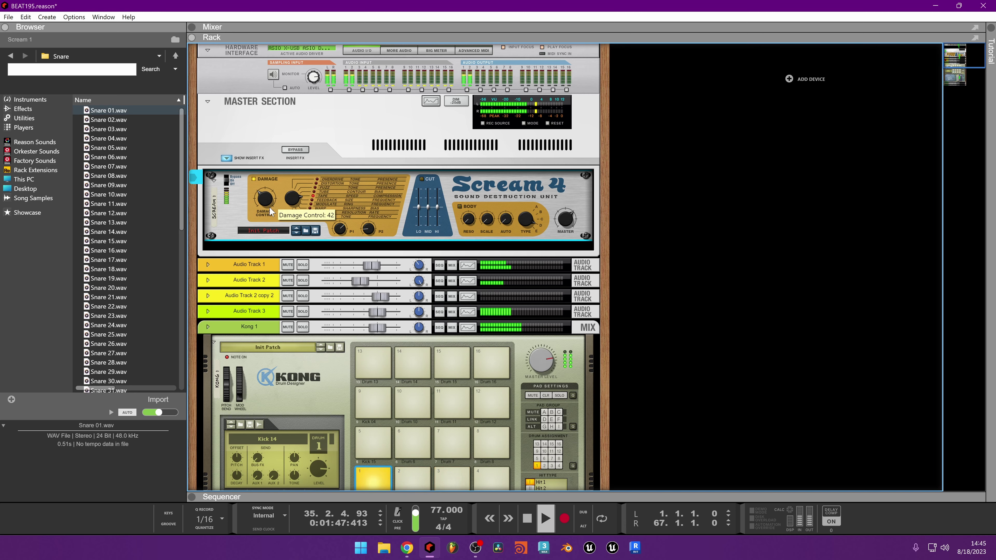
Lower the Foley 01 fader slightly and set its clip levels to -23.23 dB at bar 33 and -22.54 dB at bar 41
{"action": "scroll", "coordinate": [417, 354], "scroll_direction": "down", "scroll_amount": 10}
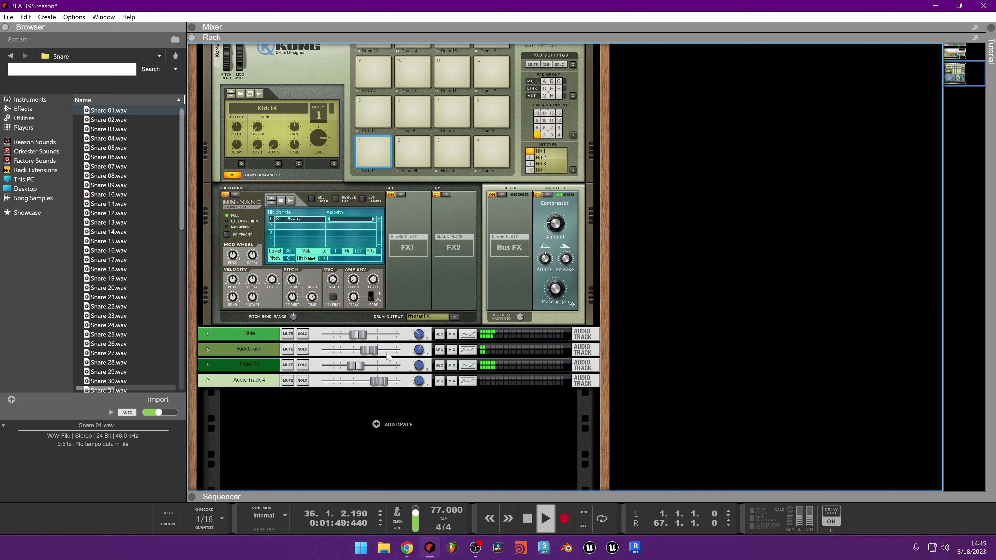
{"action": "left_click_drag", "start_coordinate": [354, 365], "coordinate": [352, 368]}
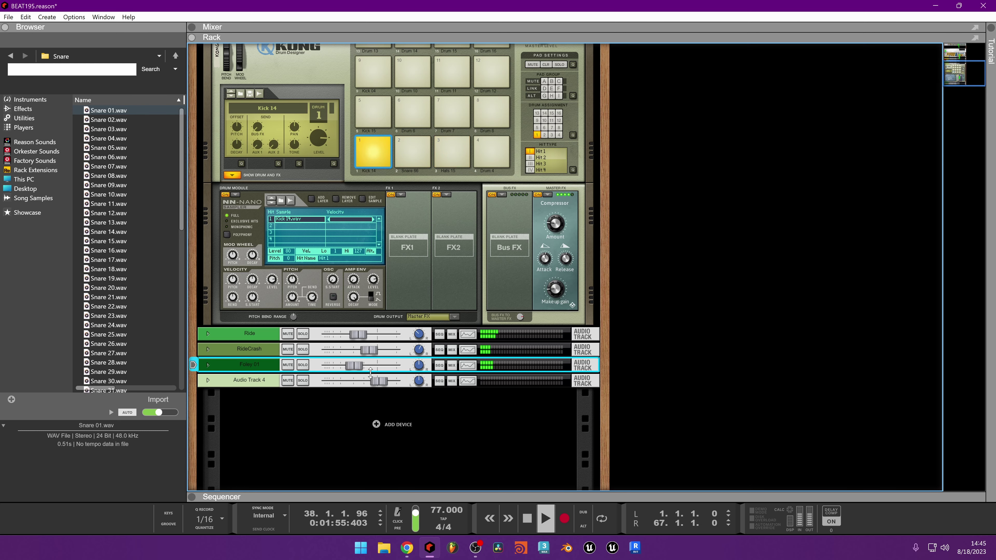
{"action": "key", "text": "F7"}
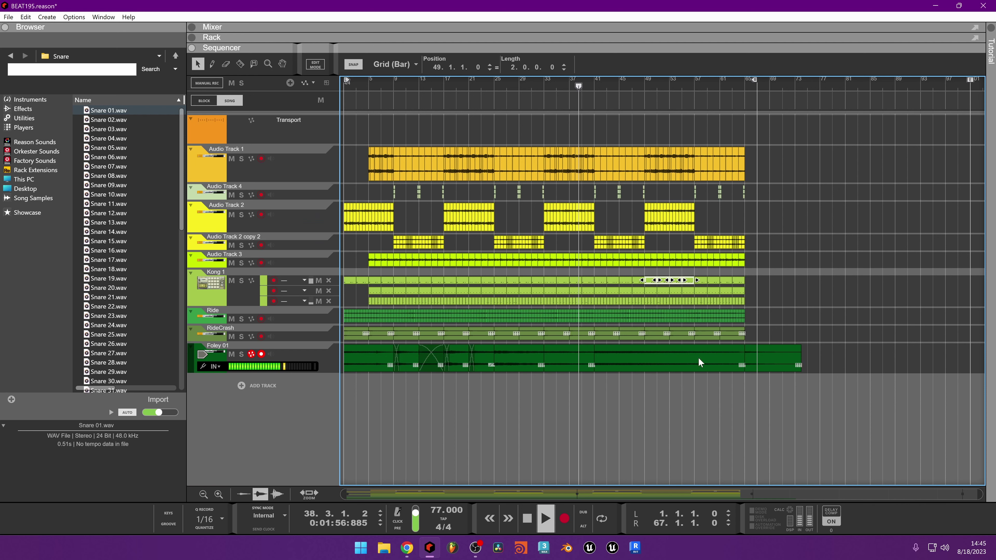
{"action": "left_click", "coordinate": [574, 362]}
{"action": "double_click", "coordinate": [716, 67]}
{"action": "key", "text": "Return"}
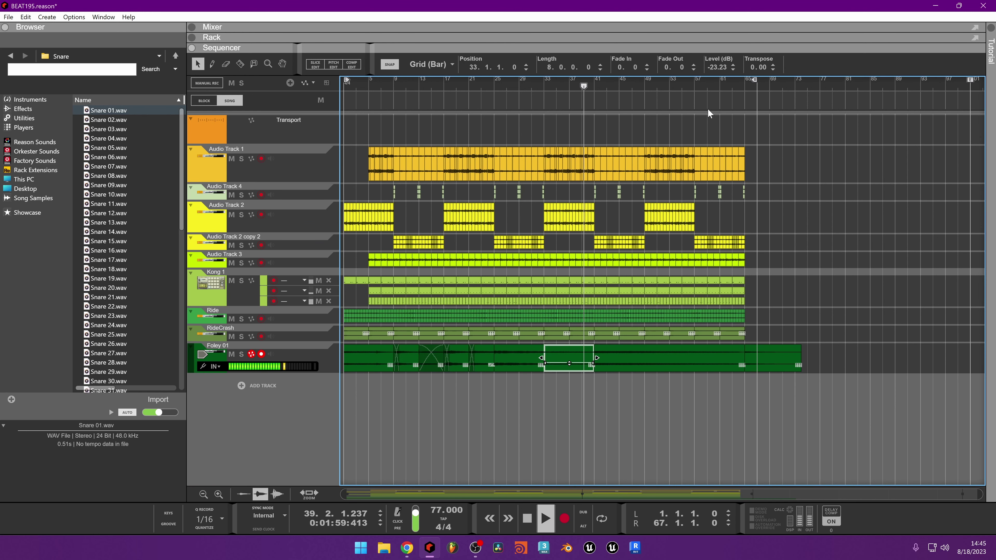
{"action": "left_click", "coordinate": [612, 364]}
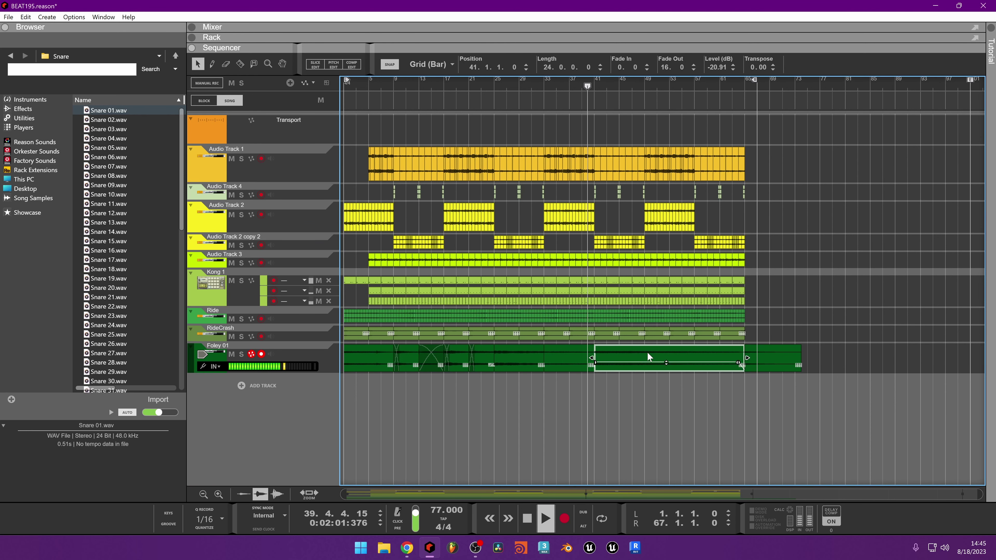
{"action": "double_click", "coordinate": [714, 67]}
{"action": "key", "text": "Return"}
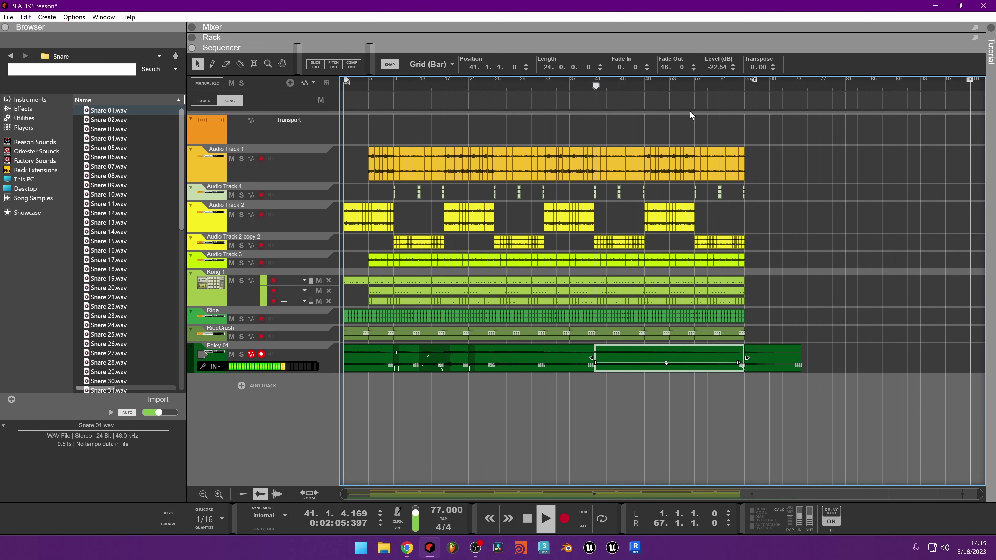
Return to the rack's master section, collapse the browser and stop playback
{"action": "key", "text": "F6"}
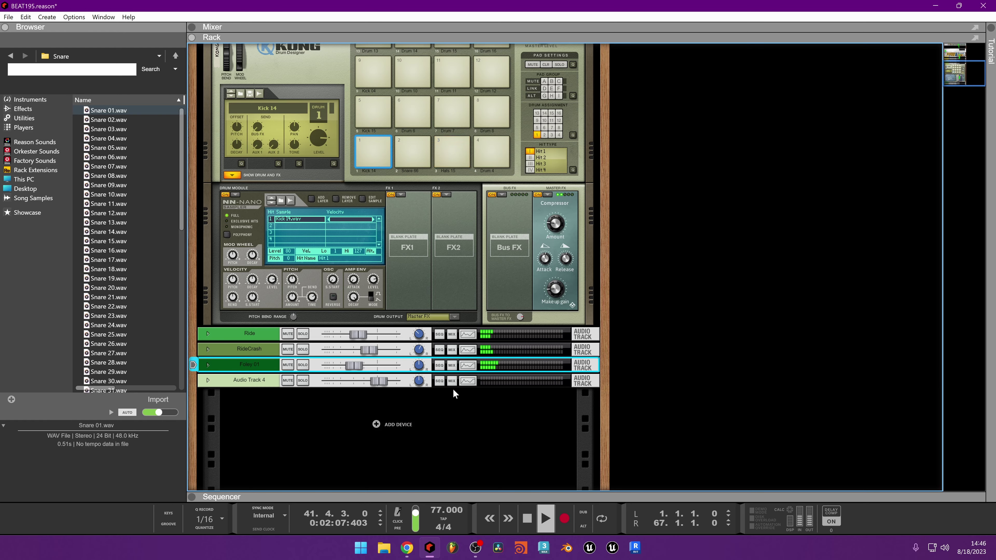
{"action": "scroll", "coordinate": [448, 375], "scroll_direction": "up", "scroll_amount": 6}
{"action": "scroll", "coordinate": [434, 242], "scroll_direction": "up", "scroll_amount": 3}
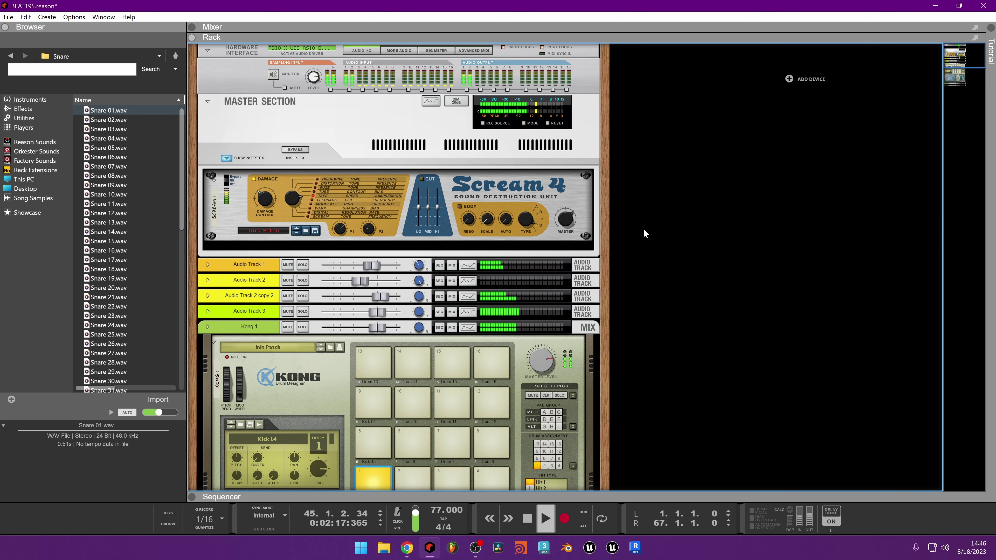
{"action": "left_click", "coordinate": [140, 31]}
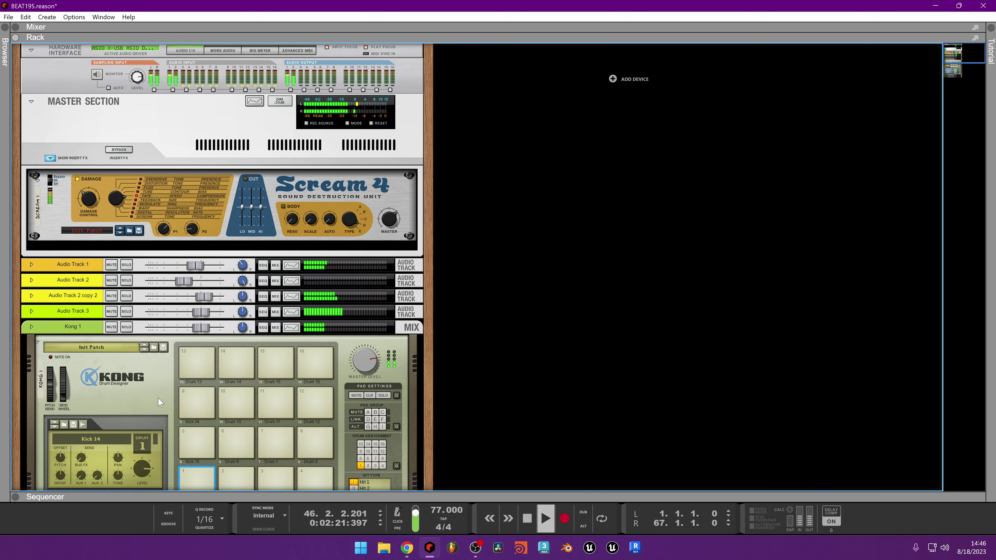
{"action": "scroll", "coordinate": [272, 251], "scroll_direction": "down", "scroll_amount": 4}
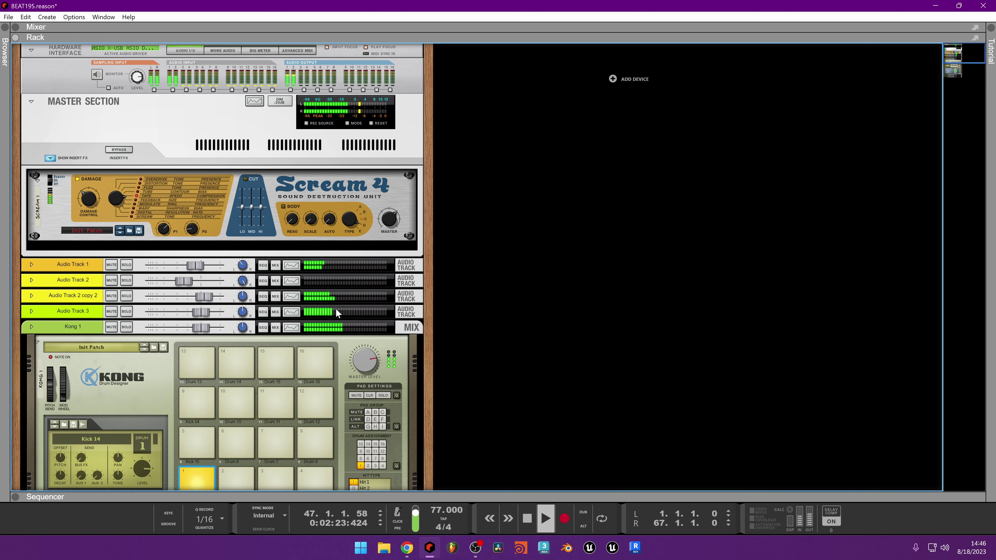
{"action": "key", "text": "space"}
{"action": "scroll", "coordinate": [255, 123], "scroll_direction": "up", "scroll_amount": 4}
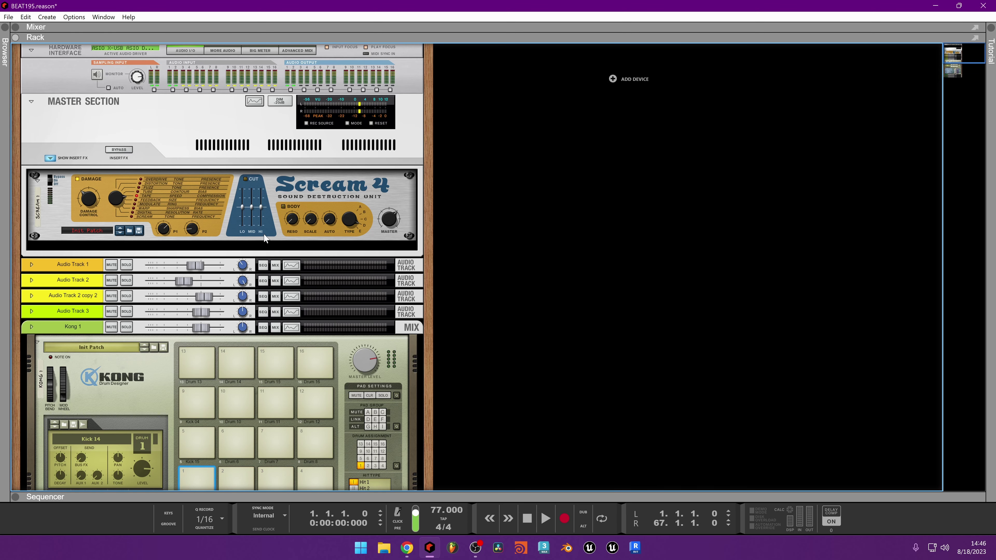
Add an Audiomatic Retro Transformer after Scream 4 in the master insert effects
{"action": "right_click", "coordinate": [230, 235]}
{"action": "mouse_move", "coordinate": [272, 356]}
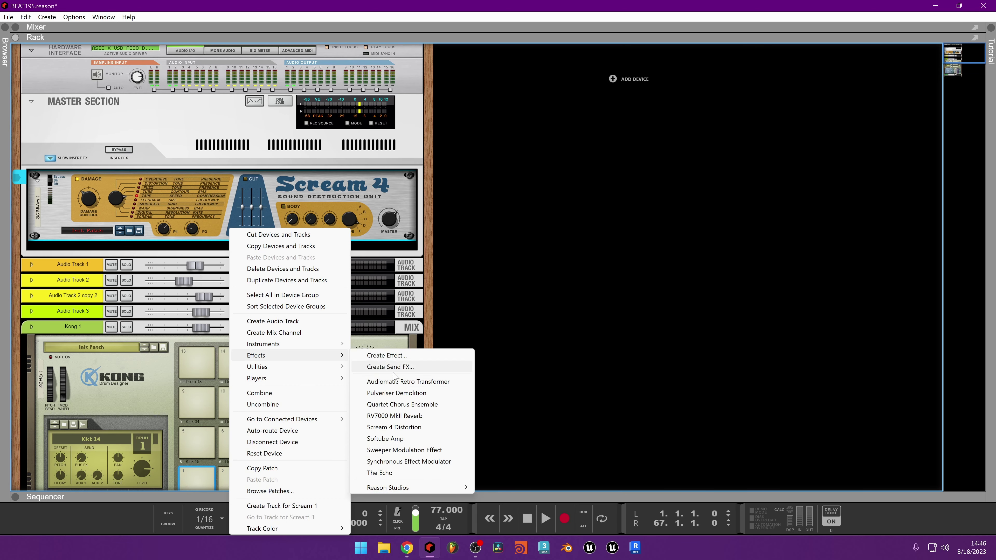
{"action": "mouse_move", "coordinate": [392, 487]}
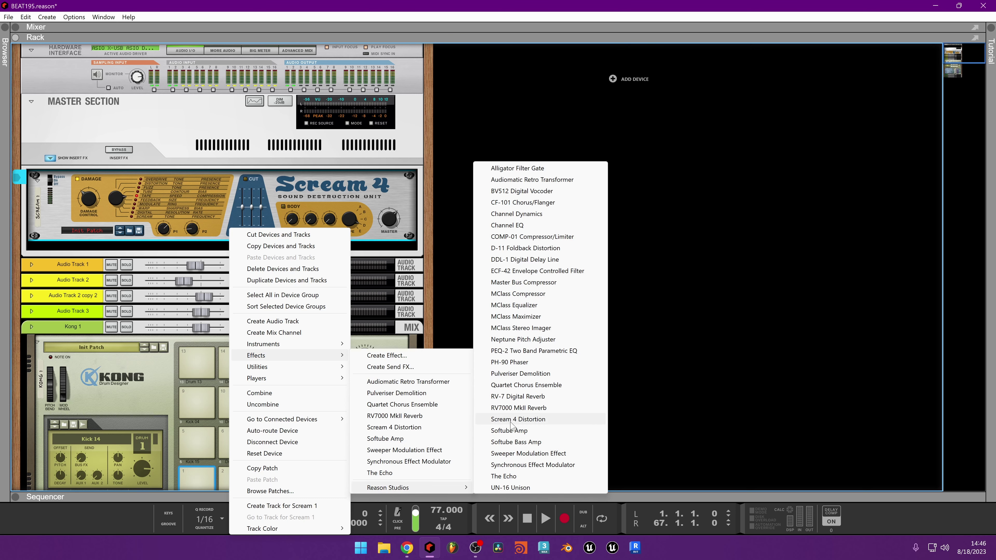
{"action": "left_click", "coordinate": [408, 381]}
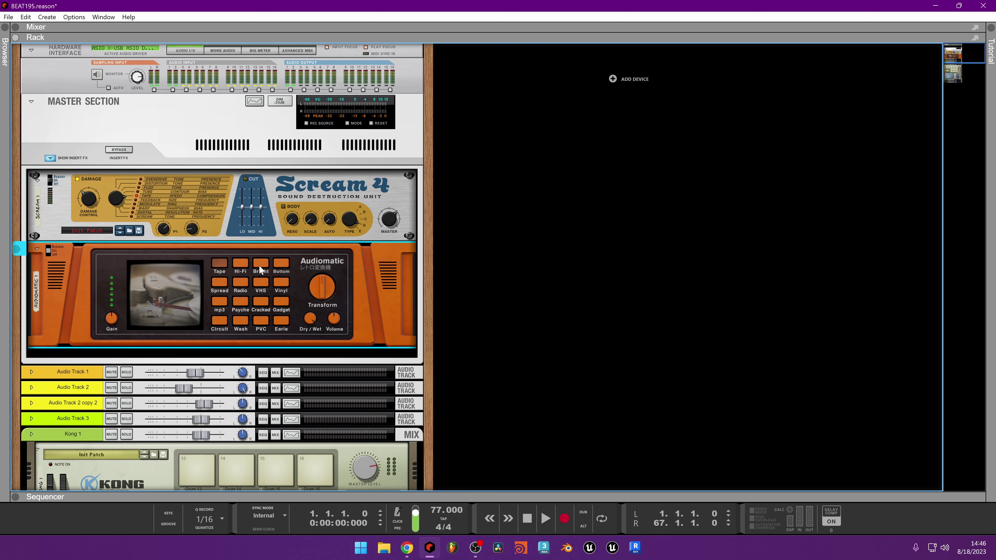
During playback, set Audiomatic to Vinyl with Dry/Wet at 4% and Transform at 100%, and reset the master meter
{"action": "left_click", "coordinate": [281, 280]}
{"action": "key", "text": "space"}
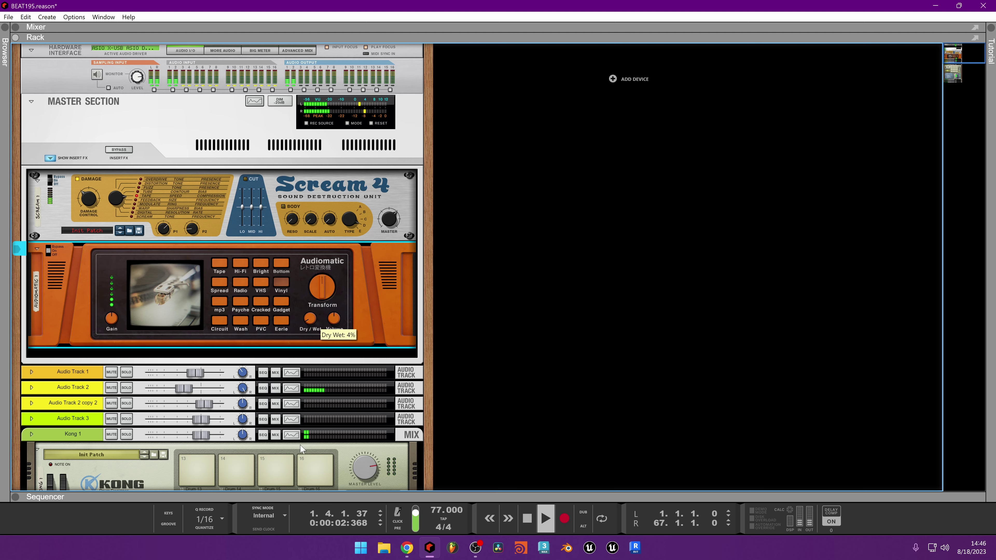
{"action": "left_click_drag", "start_coordinate": [321, 289], "coordinate": [321, 306]}
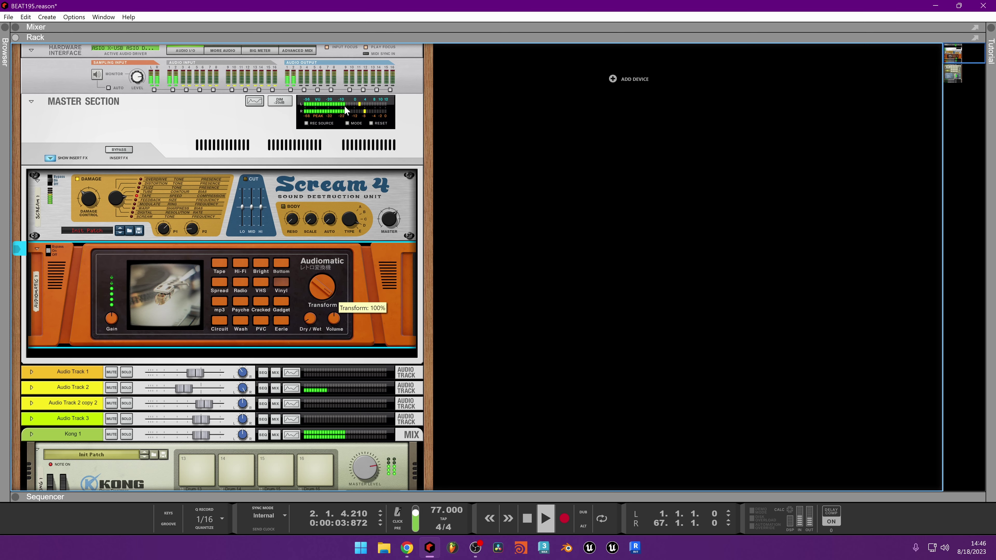
{"action": "left_click", "coordinate": [373, 125]}
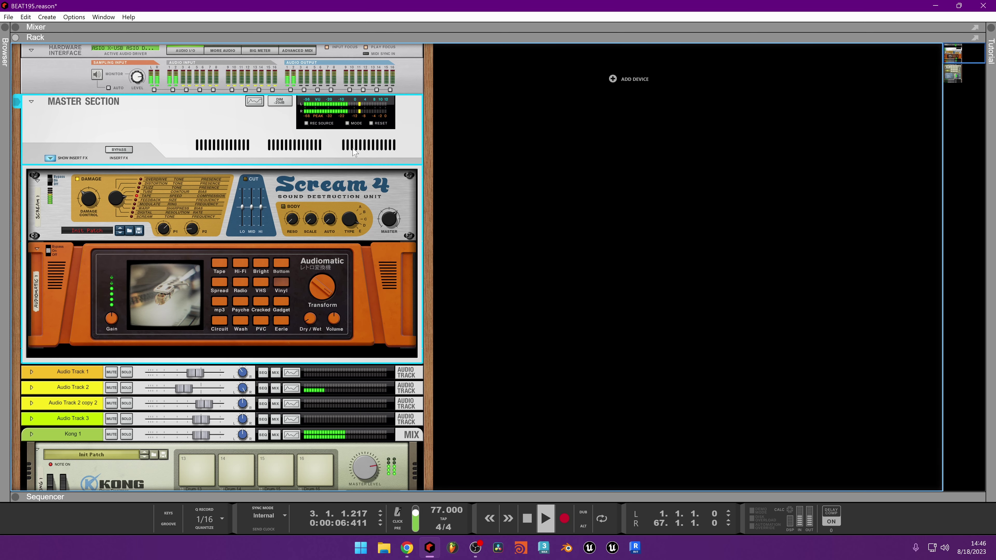
Add a COMP-01 Compressor/Limiter after Audiomatic in the master insert effects
{"action": "right_click", "coordinate": [218, 348]}
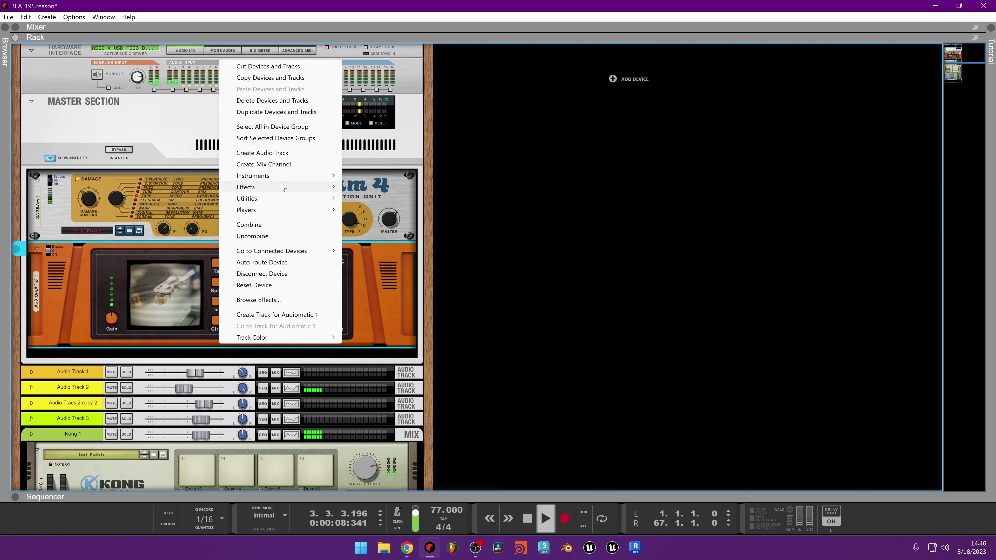
{"action": "mouse_move", "coordinate": [321, 188]}
{"action": "mouse_move", "coordinate": [388, 319]}
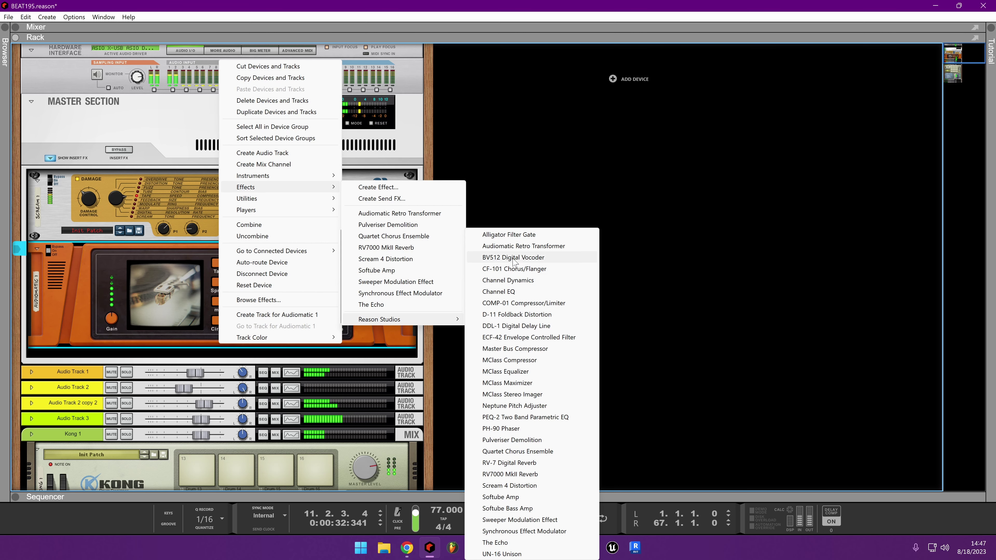
{"action": "left_click", "coordinate": [520, 303]}
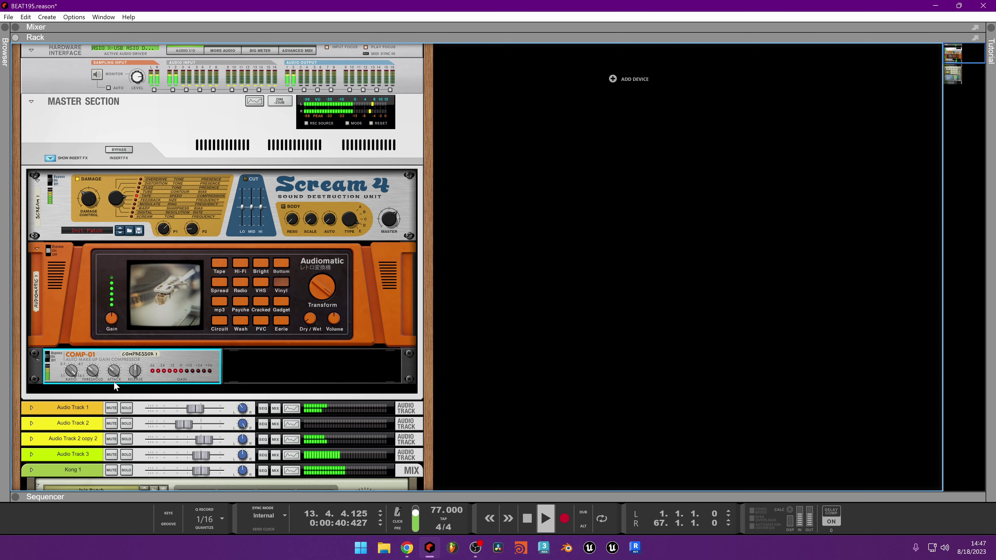
While the beat plays, try COMP-01 with Ratio at 99, Threshold at 88 and Attack at 0, fine-tuning Release and Threshold
{"action": "mouse_move", "coordinate": [131, 373]}
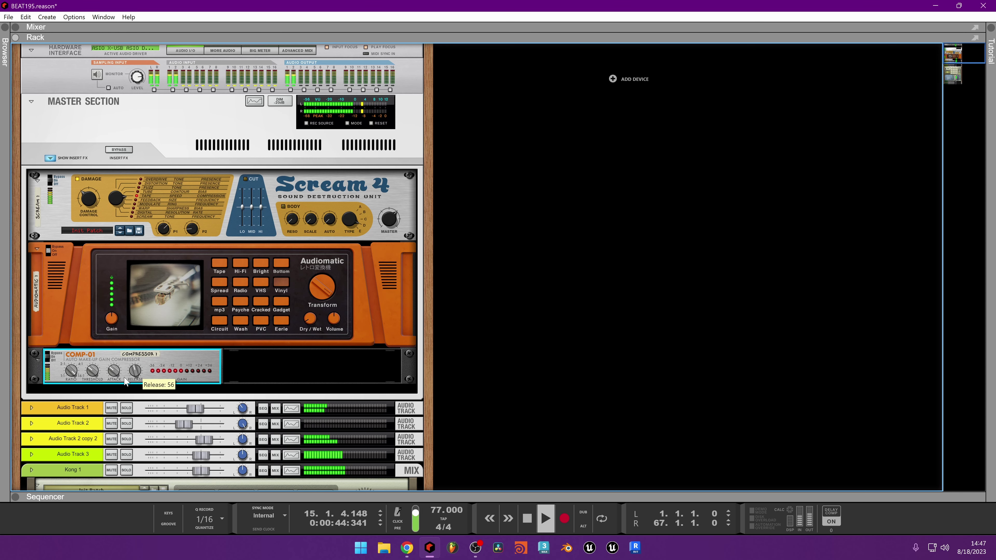
{"action": "mouse_move", "coordinate": [96, 370]}
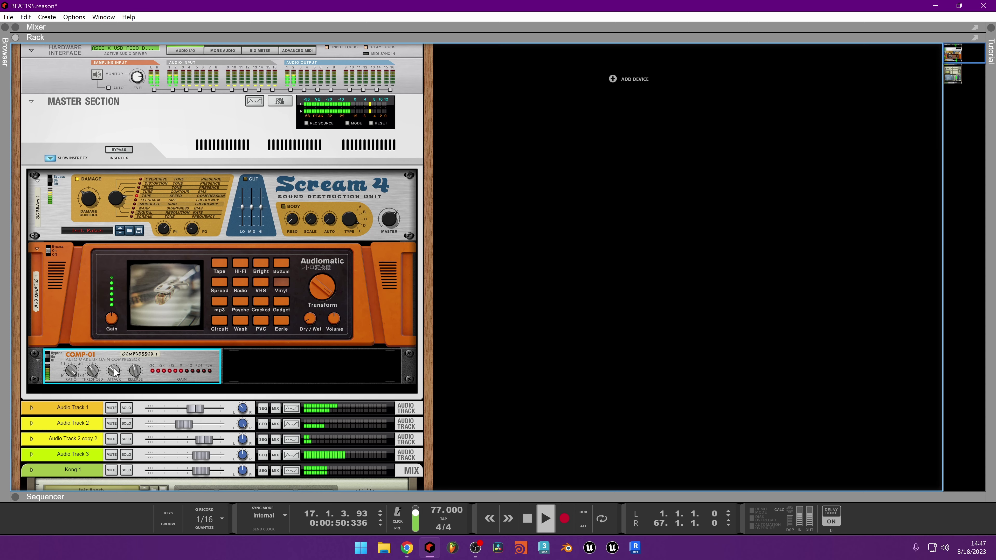
{"action": "mouse_move", "coordinate": [115, 372]}
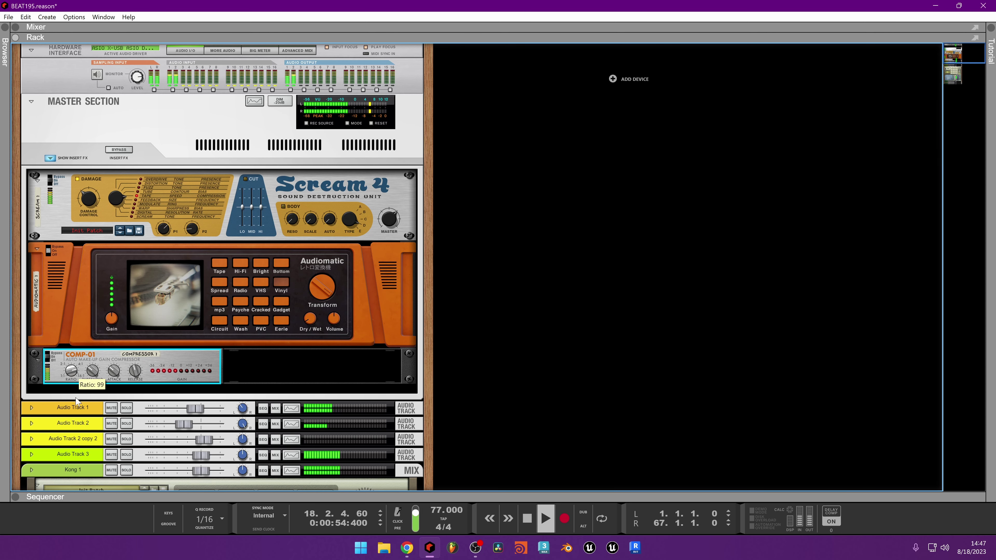
{"action": "left_click_drag", "start_coordinate": [76, 400], "coordinate": [137, 427]}
{"action": "left_click_drag", "start_coordinate": [114, 370], "coordinate": [100, 328]}
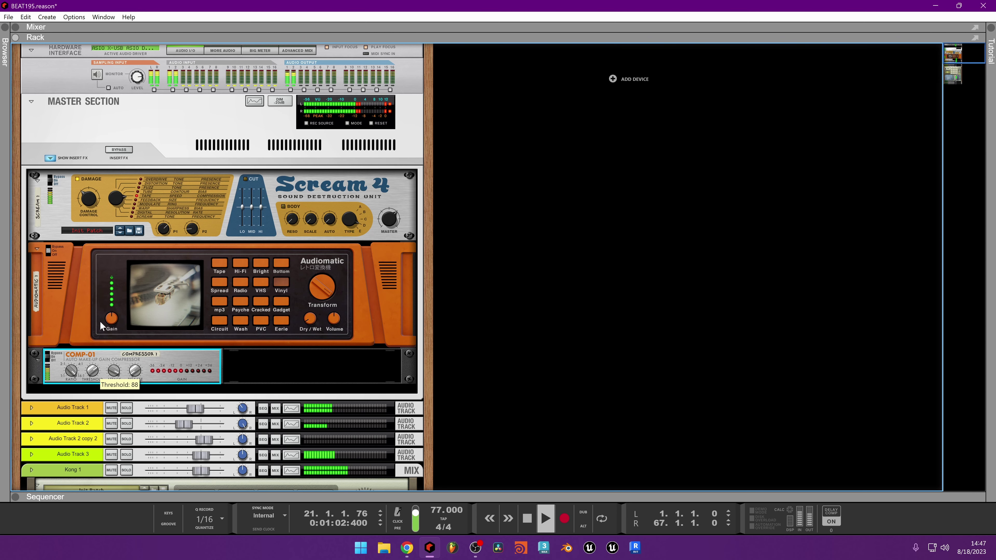
{"action": "left_click_drag", "start_coordinate": [114, 370], "coordinate": [141, 517]}
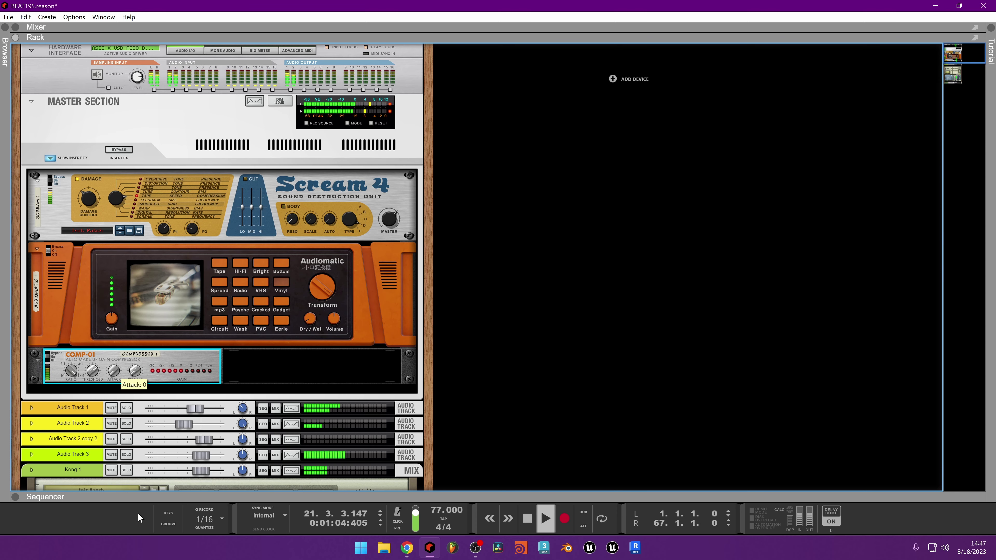
{"action": "left_click_drag", "start_coordinate": [134, 369], "coordinate": [144, 351]}
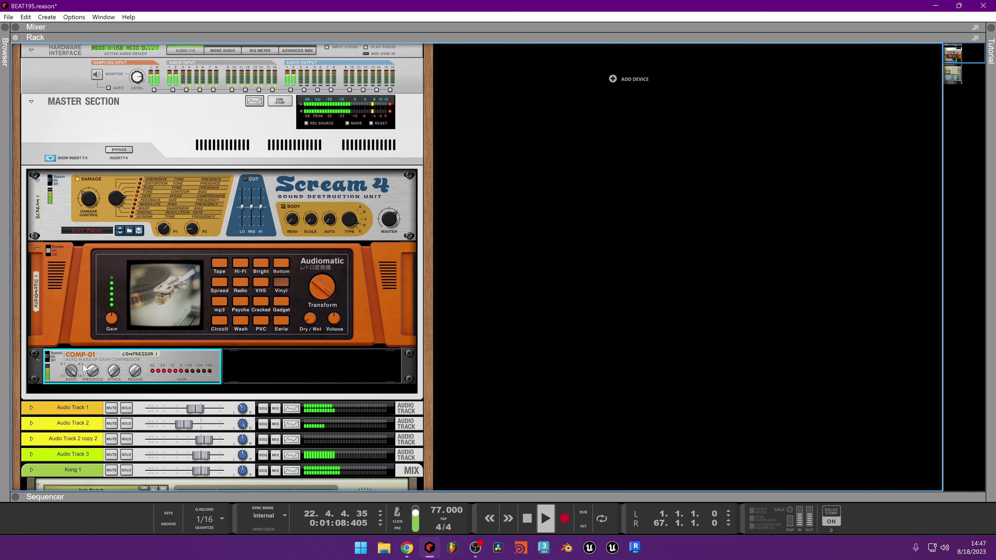
{"action": "left_click_drag", "start_coordinate": [92, 370], "coordinate": [90, 399]}
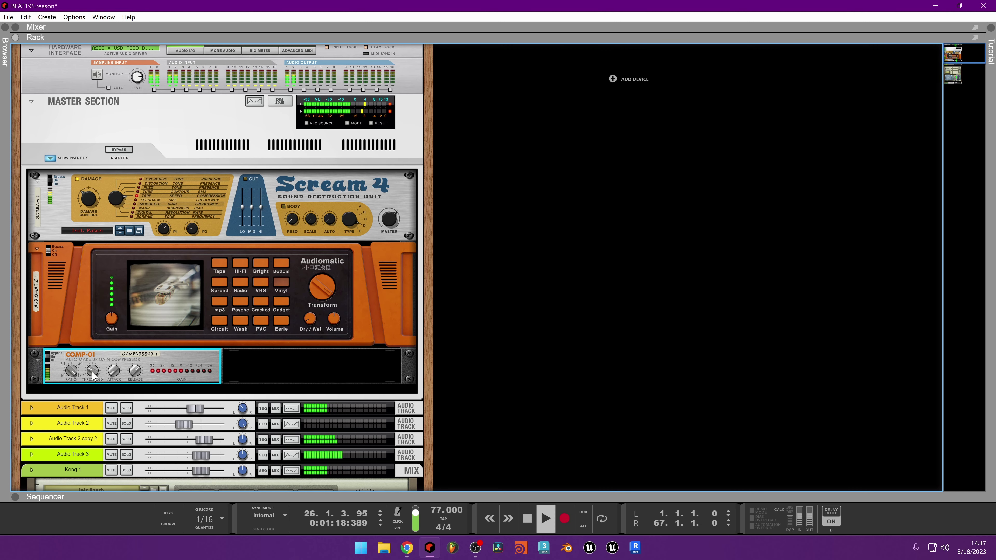
{"action": "mouse_move", "coordinate": [92, 379]}
{"action": "left_mouse_down"}
{"action": "mouse_move", "coordinate": [109, 321]}
{"action": "mouse_move", "coordinate": [91, 372]}
{"action": "left_mouse_up"}
Flip the rack to its rear to examine the cabling of the master insert effects
{"action": "key", "text": "Tab"}
{"action": "key", "text": "Tab"}
{"action": "key", "text": "Tab"}
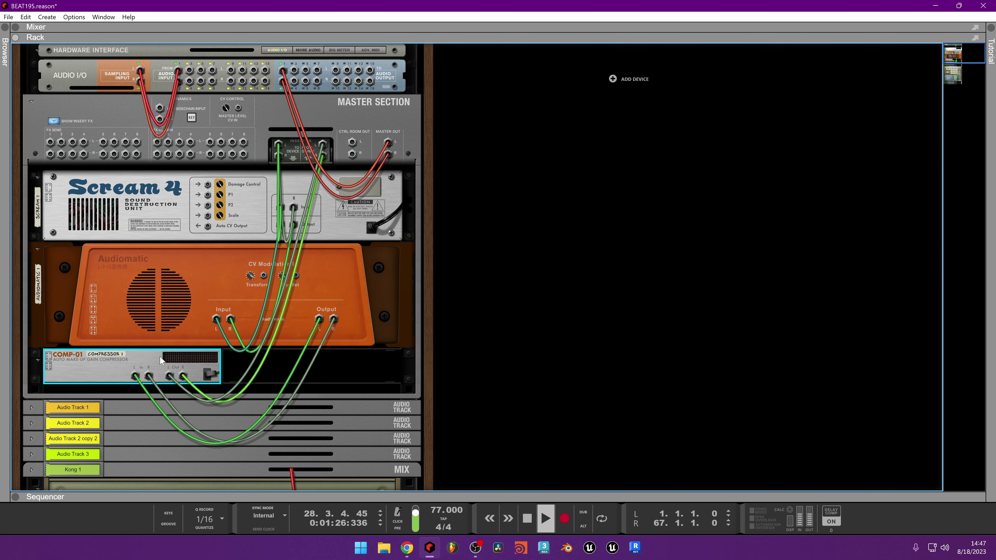
Flip the rack back to its front and compare the beat with COMP-01 and all master insert effects bypassed and active
{"action": "key", "text": "Tab"}
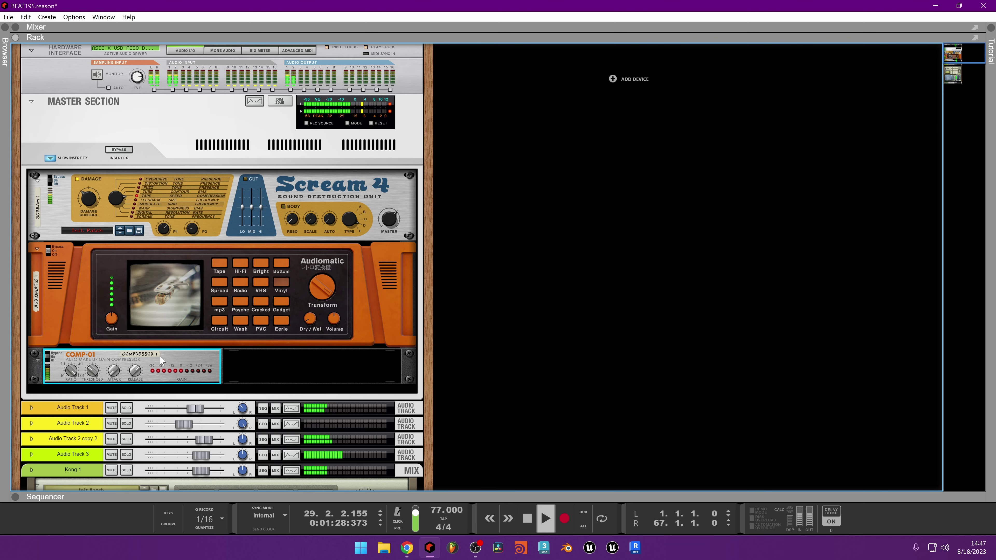
{"action": "right_click", "coordinate": [160, 360]}
{"action": "mouse_move", "coordinate": [196, 200]}
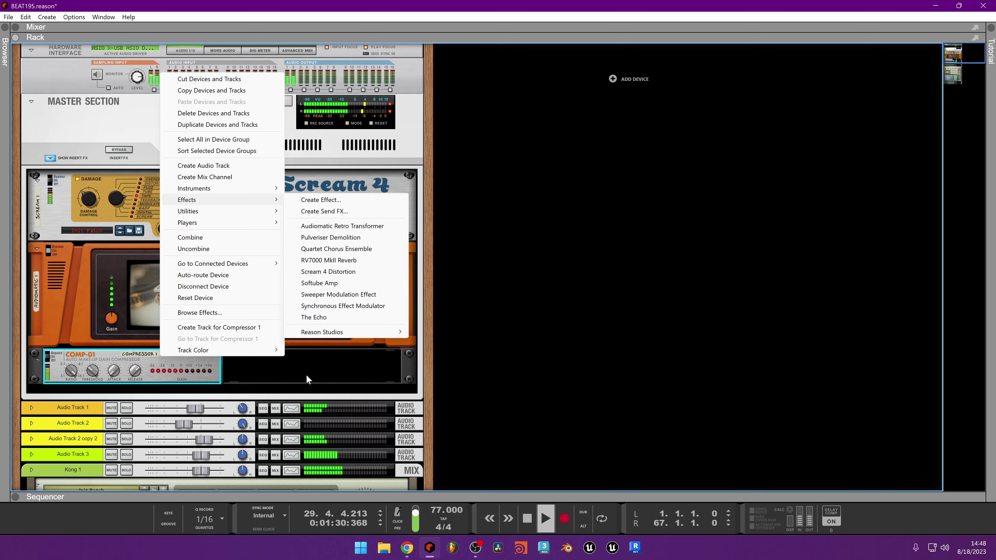
{"action": "left_click", "coordinate": [306, 378]}
{"action": "left_click", "coordinate": [46, 354]}
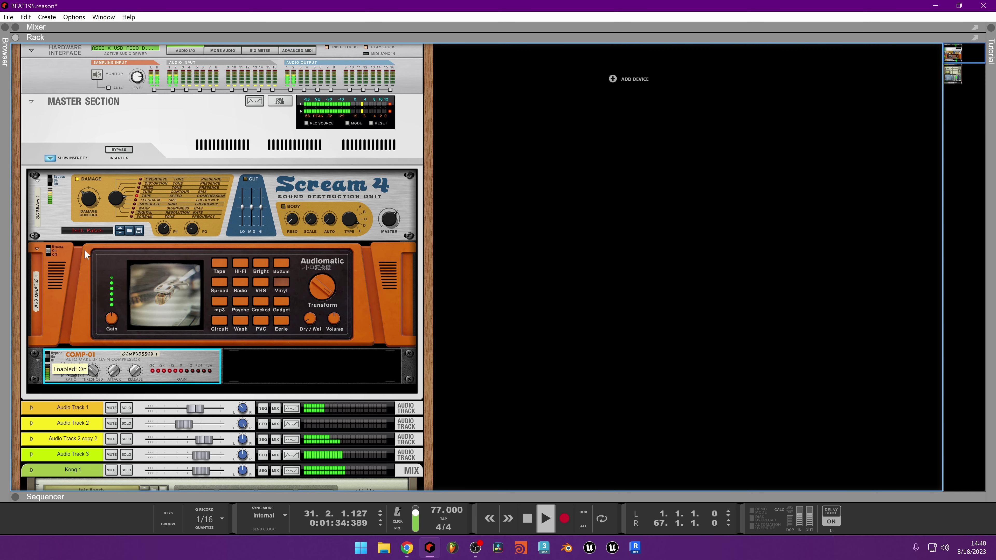
{"action": "left_click", "coordinate": [118, 152]}
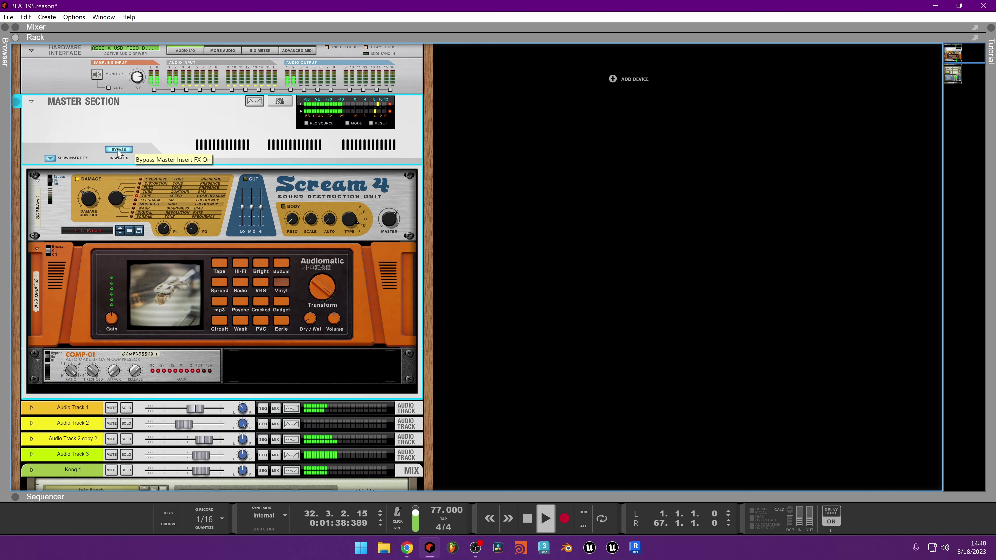
{"action": "left_click", "coordinate": [118, 151]}
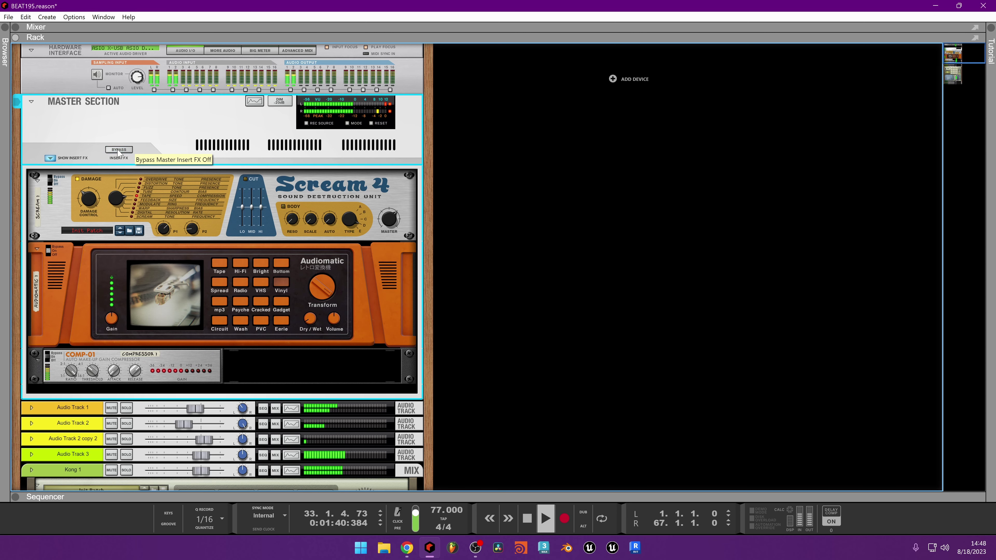
While the beat plays, test Audiomatic's Transform and compare the sound with COMP-01 and Scream 4 individually bypassed
{"action": "left_click", "coordinate": [310, 319]}
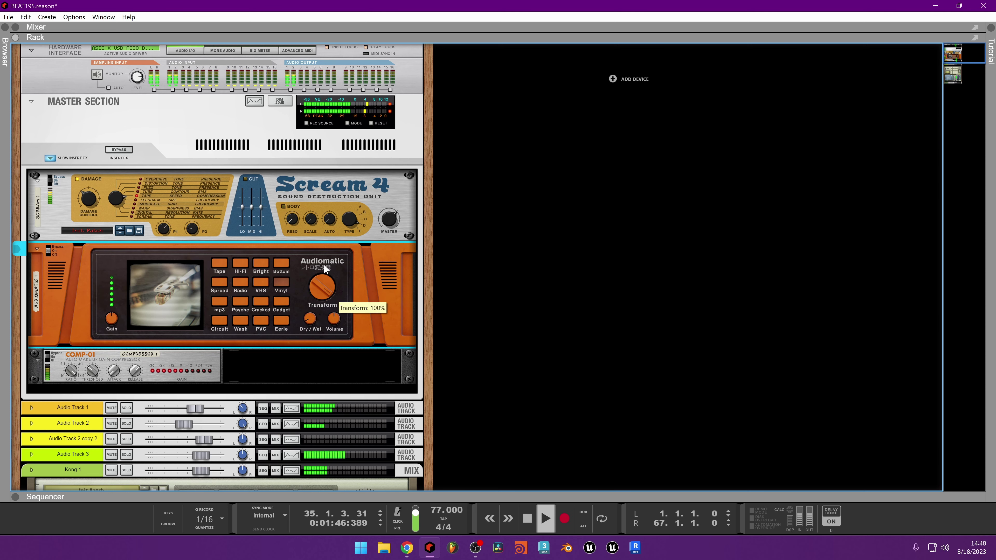
{"action": "left_click_drag", "start_coordinate": [319, 276], "coordinate": [321, 415]}
{"action": "left_click", "coordinate": [57, 354]}
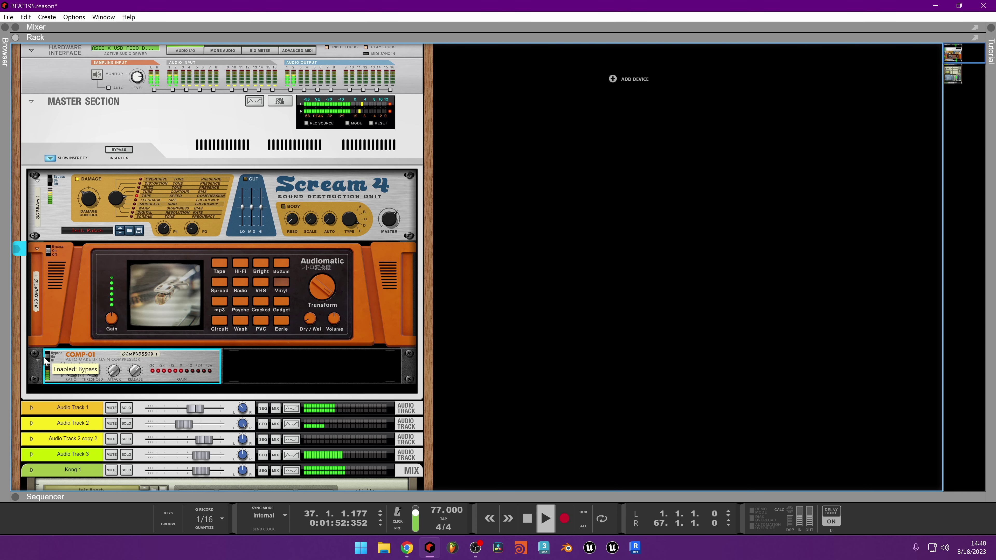
{"action": "left_click", "coordinate": [51, 179]}
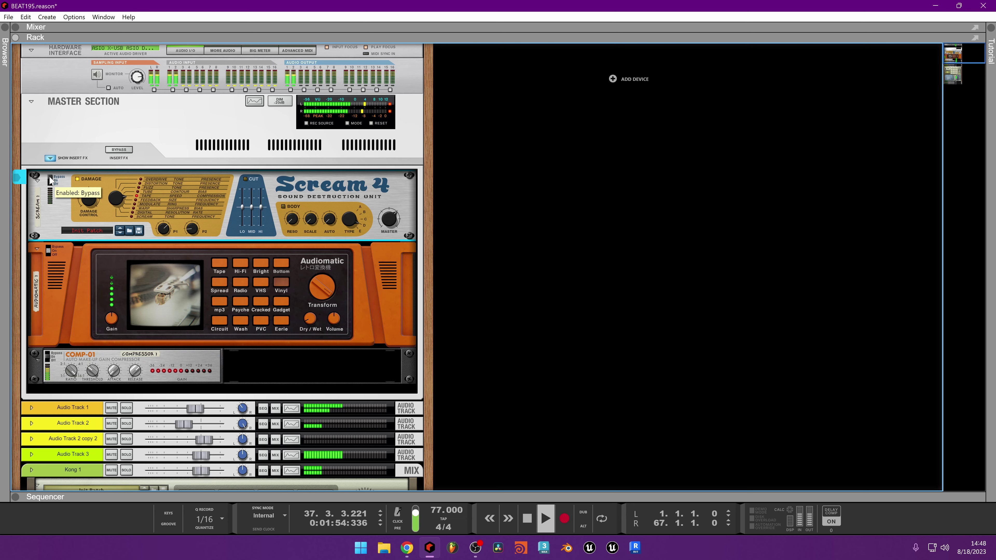
{"action": "left_click", "coordinate": [50, 180]}
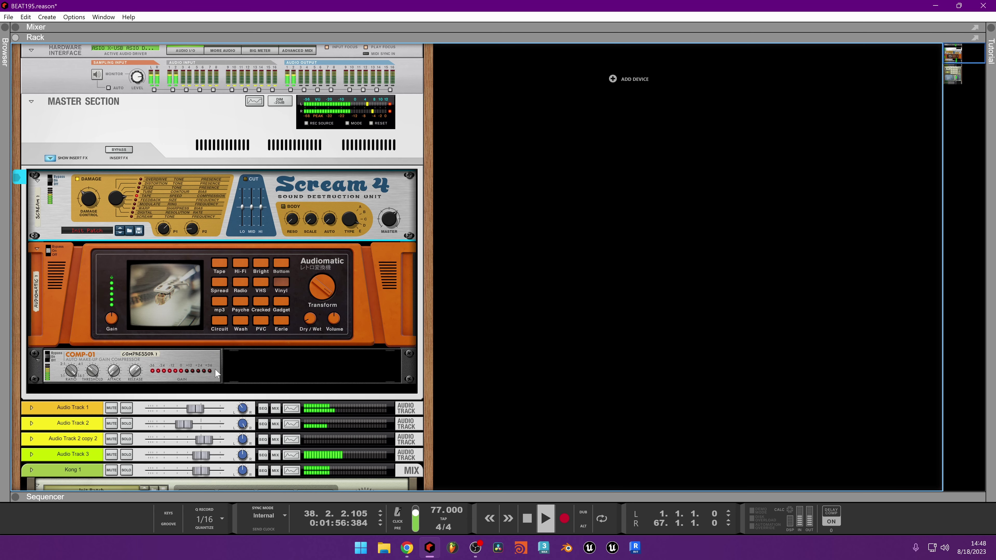
Add an MClass Maximizer after COMP-01 in the master insert effects
{"action": "right_click", "coordinate": [204, 360]}
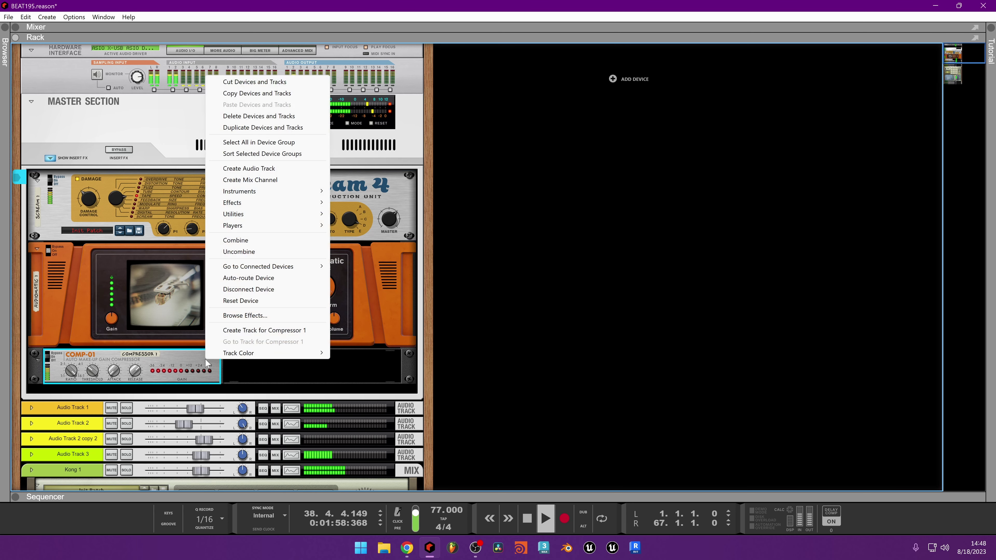
{"action": "mouse_move", "coordinate": [257, 207]}
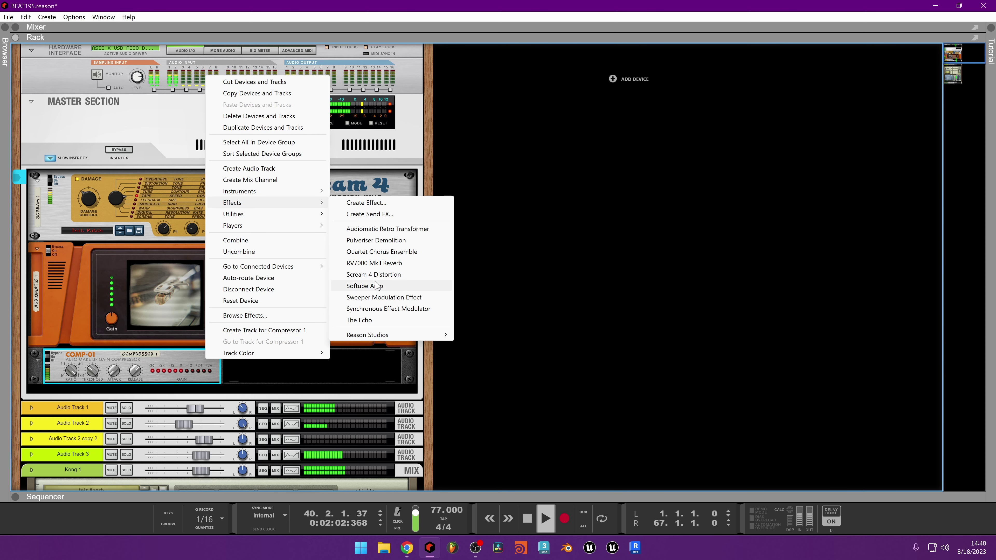
{"action": "mouse_move", "coordinate": [392, 334]}
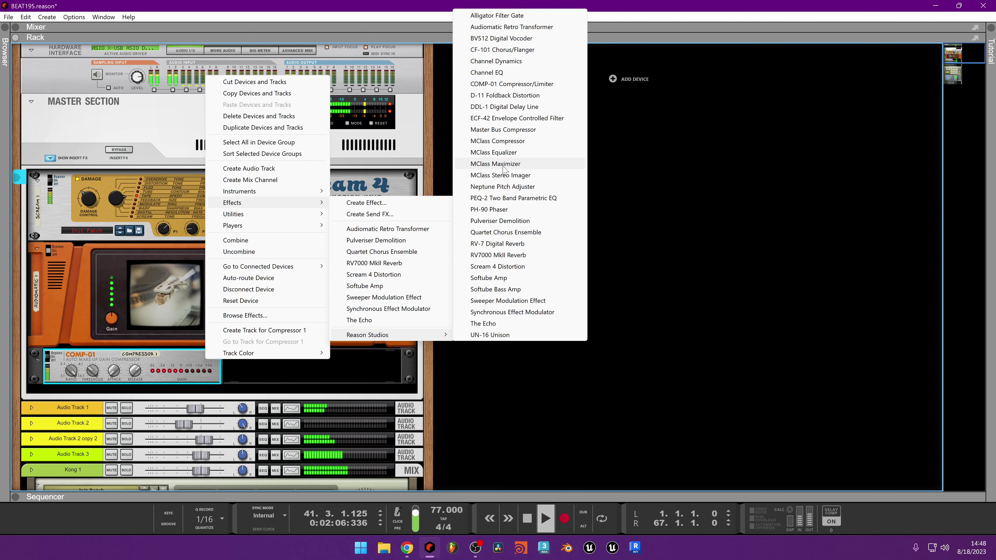
{"action": "left_click", "coordinate": [495, 164]}
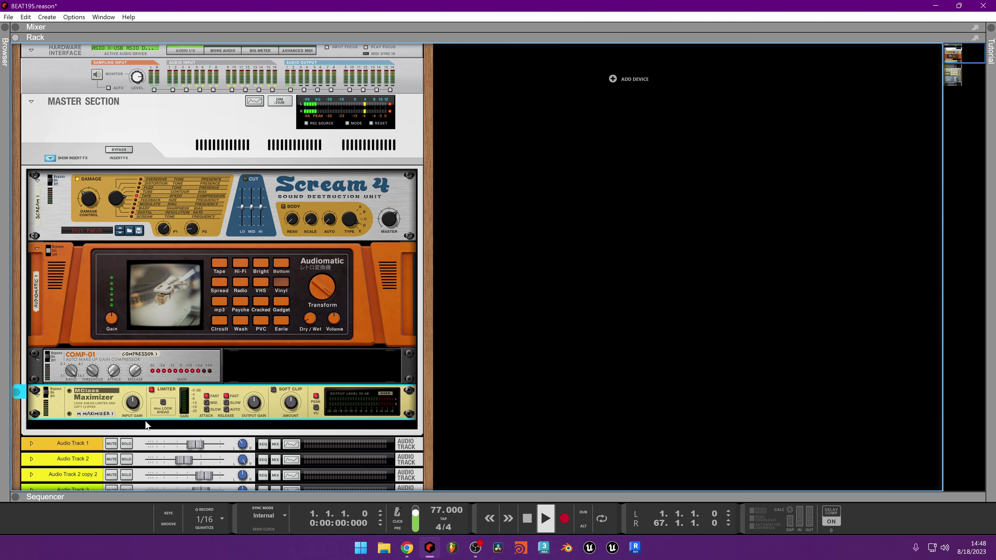
Play the song from bar 5 and return to the rack to hear the master chain
{"action": "key", "text": "space"}
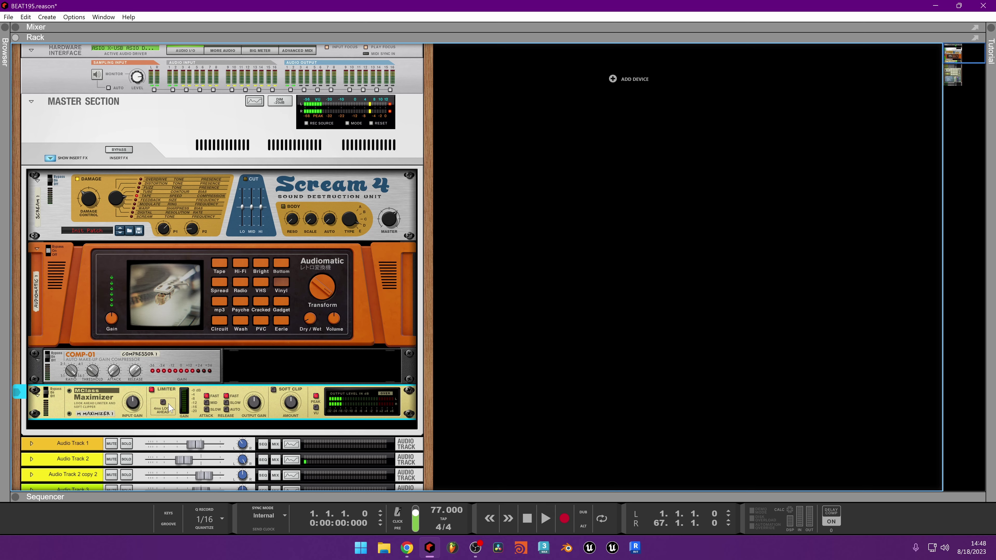
{"action": "key", "text": "space"}
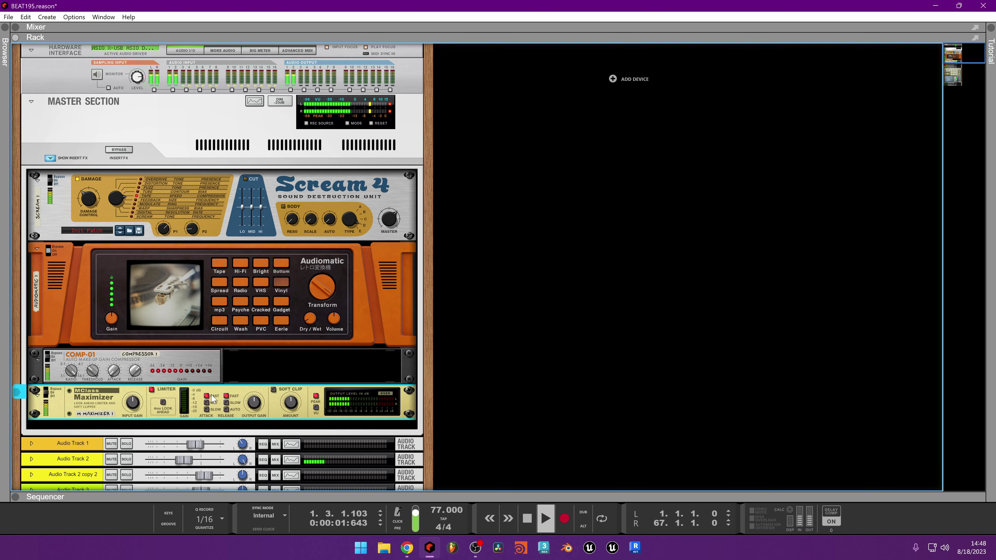
{"action": "key", "text": "space"}
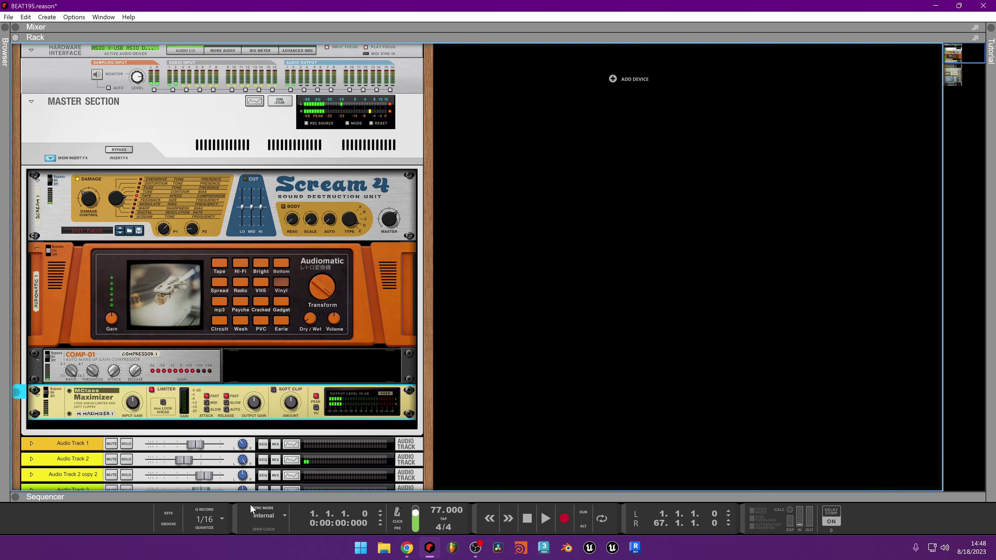
{"action": "left_click", "coordinate": [251, 497]}
{"action": "left_click", "coordinate": [196, 87]}
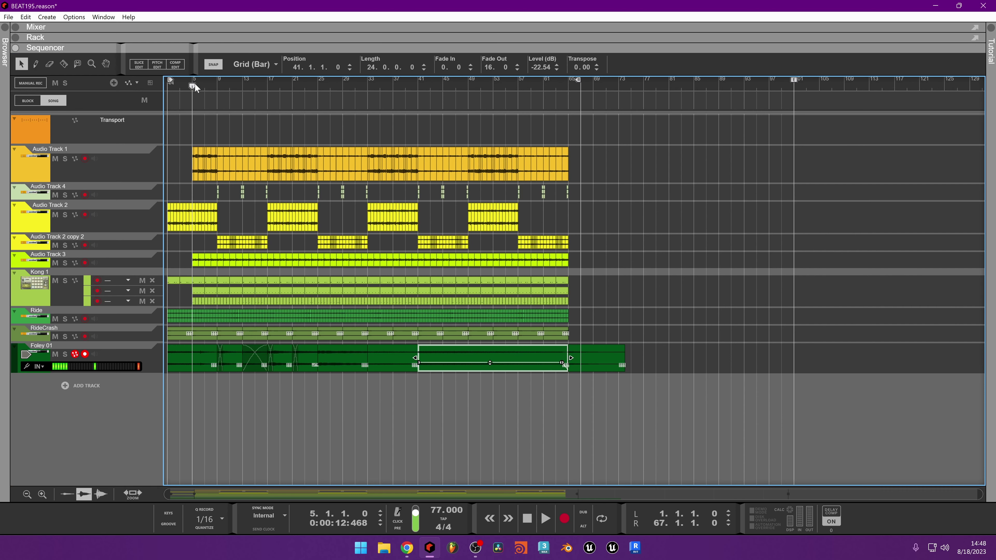
{"action": "key", "text": "space"}
{"action": "key", "text": "F6"}
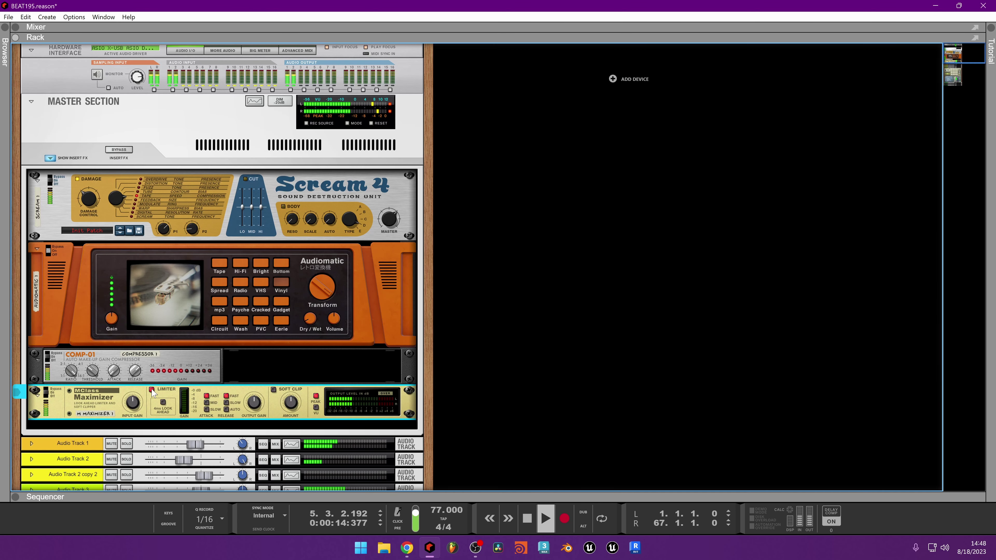
Enable 4 ms Look Ahead and Soft Clip on the MClass Maximizer, adjust its Output Gain and set Input Gain to about 4.3 dB
{"action": "left_click", "coordinate": [163, 401]}
{"action": "left_click", "coordinate": [274, 389]}
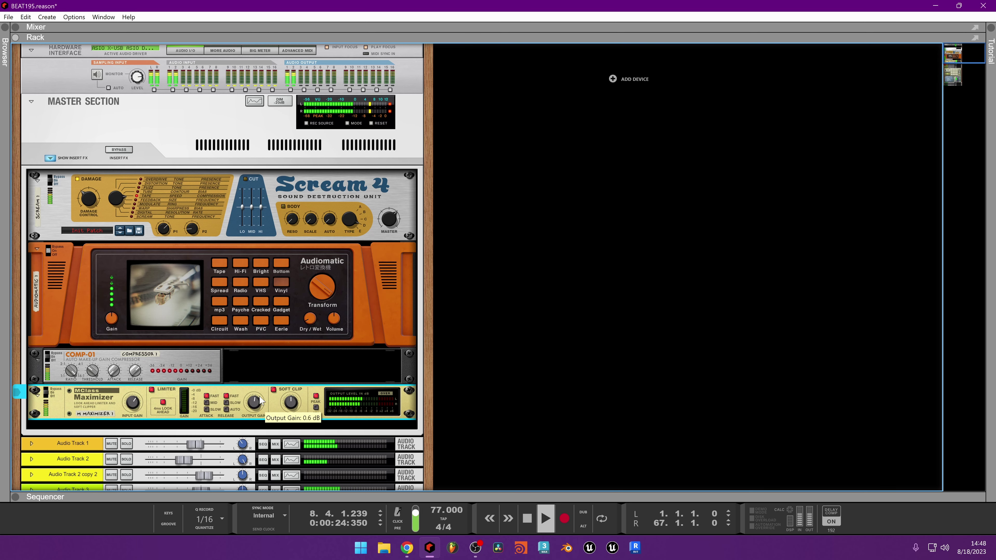
{"action": "left_click_drag", "start_coordinate": [261, 400], "coordinate": [256, 403]}
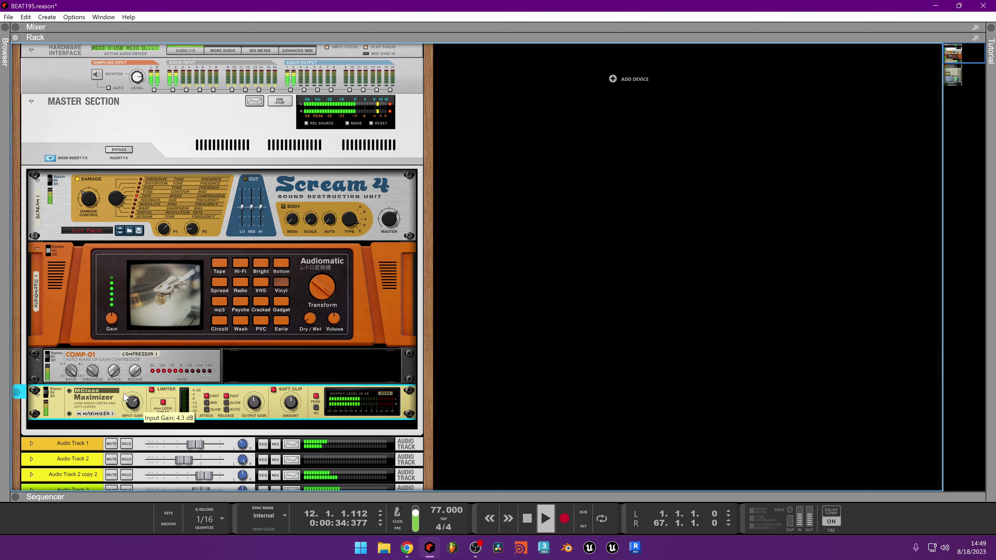
Lower Audio Track 3 to -5.38 dB, checking its balance in solo together with Kong 1
{"action": "scroll", "coordinate": [144, 391], "scroll_direction": "down", "scroll_amount": 3}
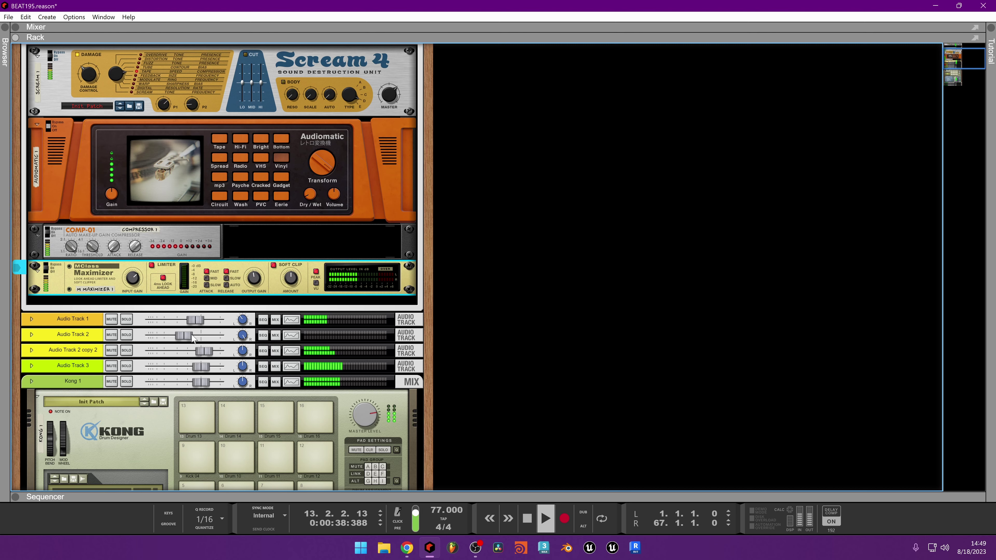
{"action": "left_click_drag", "start_coordinate": [198, 366], "coordinate": [192, 371]}
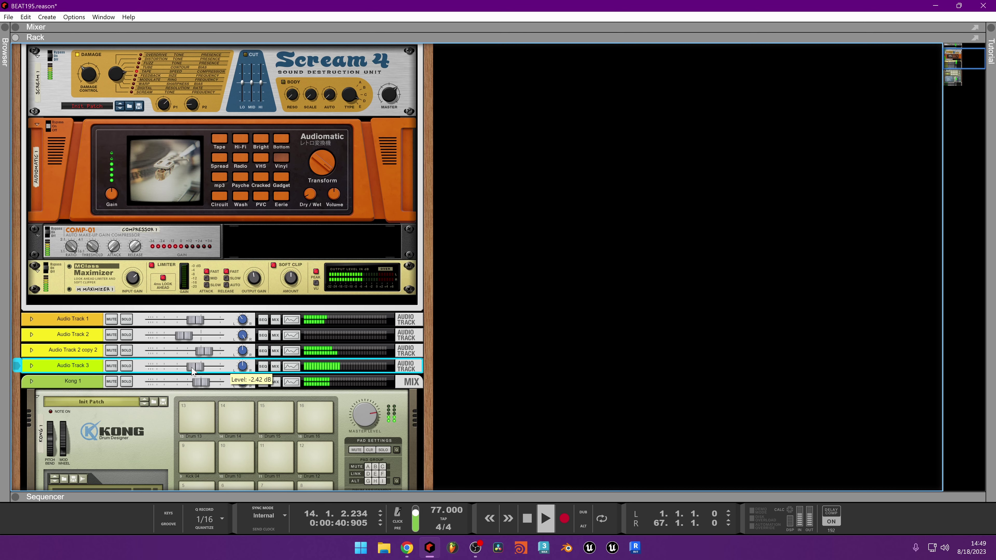
{"action": "left_click", "coordinate": [127, 366]}
{"action": "left_click", "coordinate": [126, 381]}
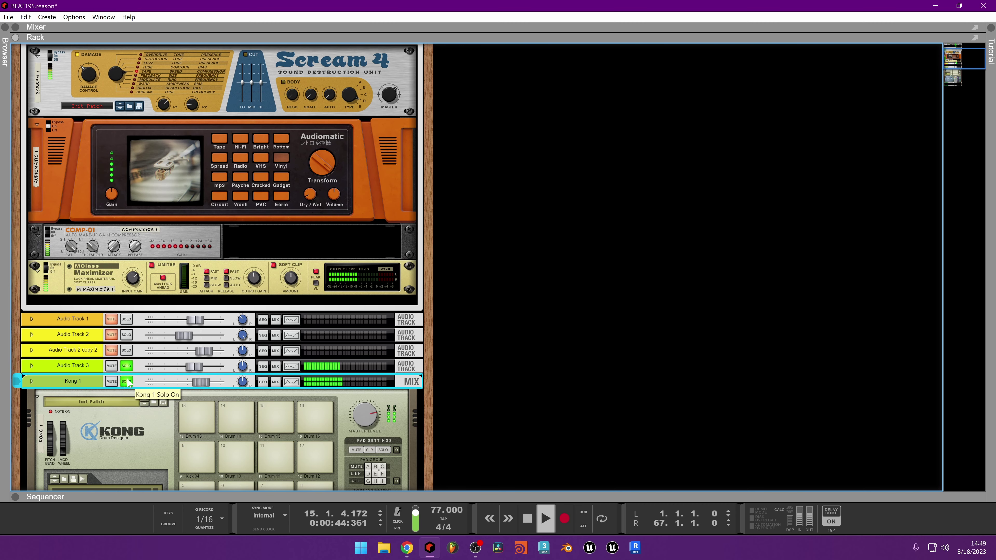
{"action": "left_click_drag", "start_coordinate": [193, 367], "coordinate": [189, 369]}
{"action": "left_click", "coordinate": [126, 366]}
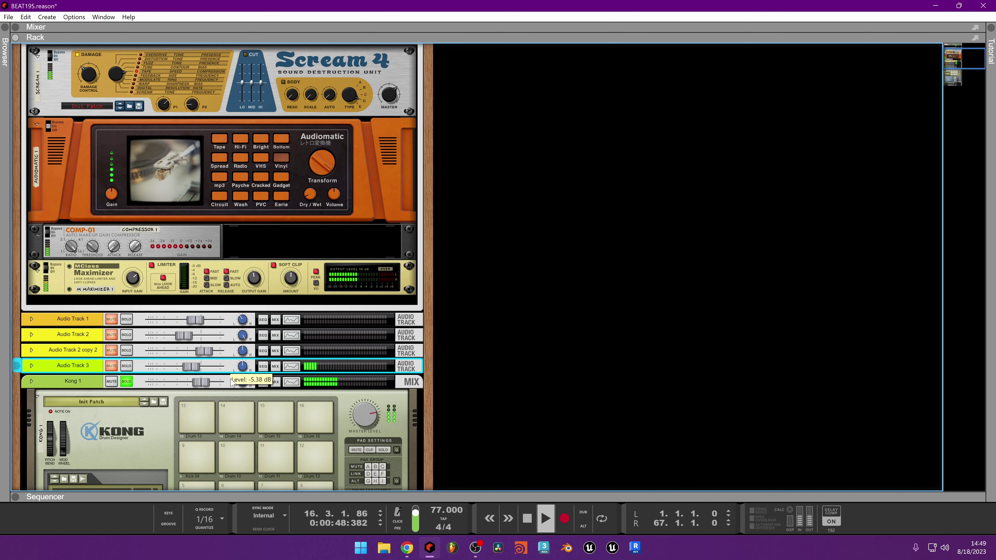
Open the Spectrum EQ for Audio Track 3 and compare the soloed audio tracks against Kong 1 with the analyzer
{"action": "left_click", "coordinate": [291, 366]}
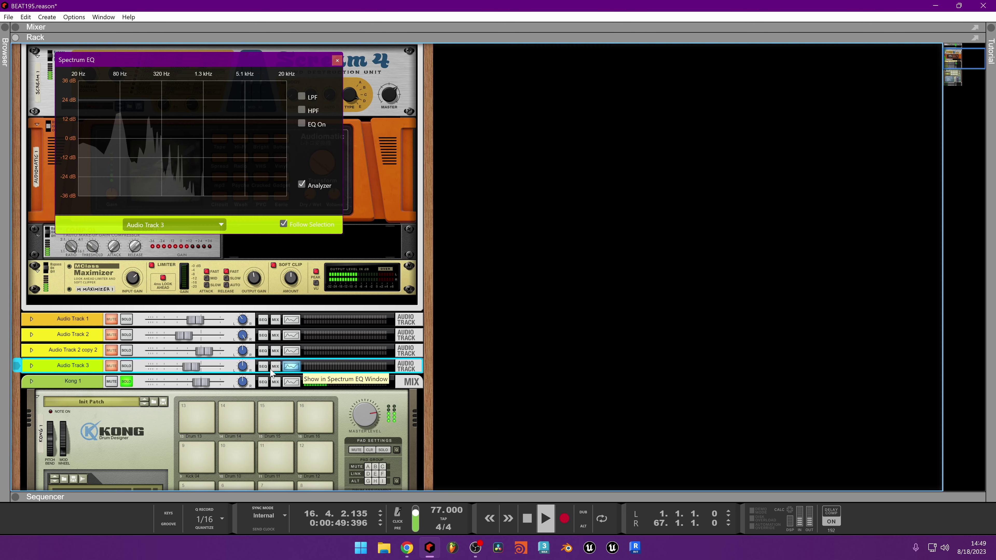
{"action": "left_click", "coordinate": [126, 365]}
{"action": "left_click", "coordinate": [126, 350]}
{"action": "left_click", "coordinate": [127, 350]}
{"action": "left_click", "coordinate": [126, 329]}
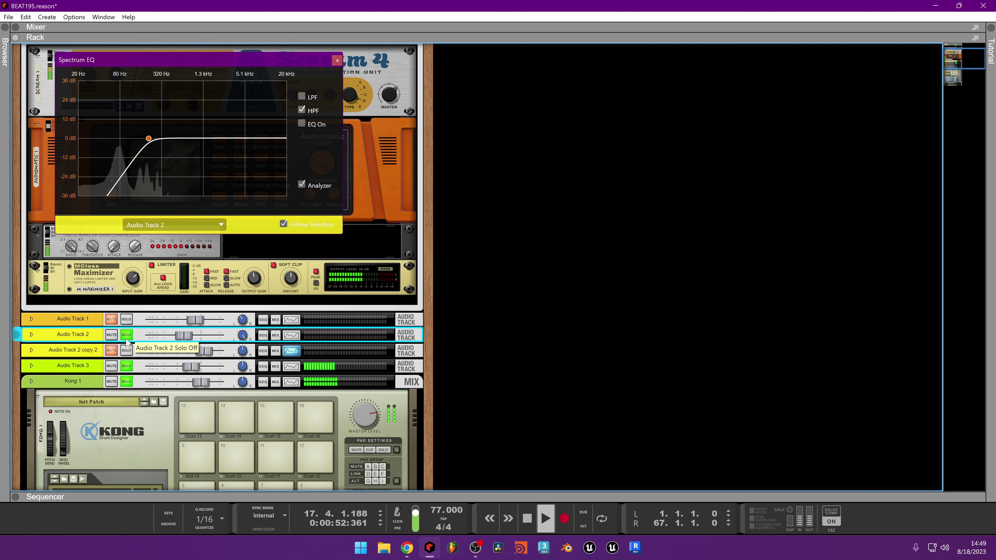
{"action": "left_click", "coordinate": [127, 319]}
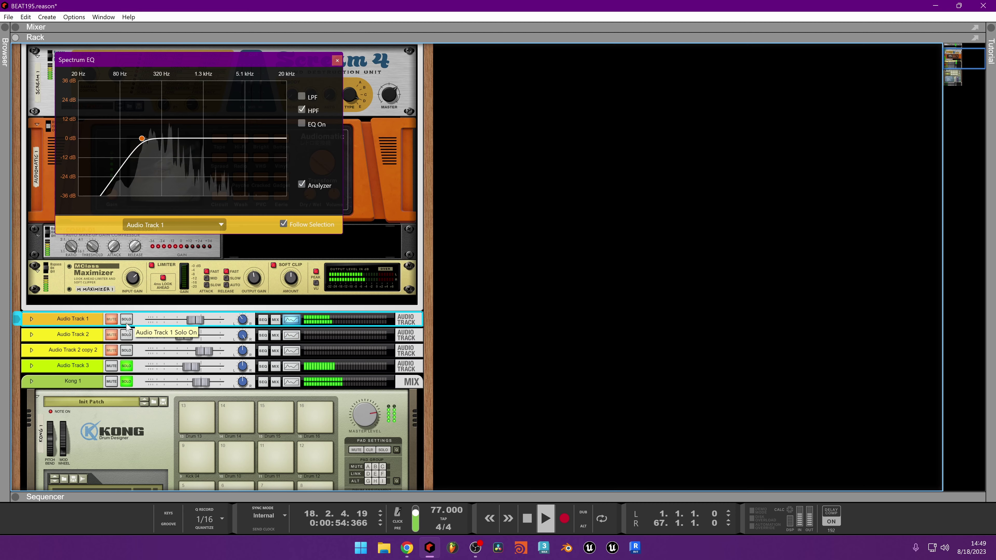
{"action": "scroll", "coordinate": [134, 368], "scroll_direction": "down", "scroll_amount": 3}
{"action": "scroll", "coordinate": [133, 368], "scroll_direction": "up", "scroll_amount": 1}
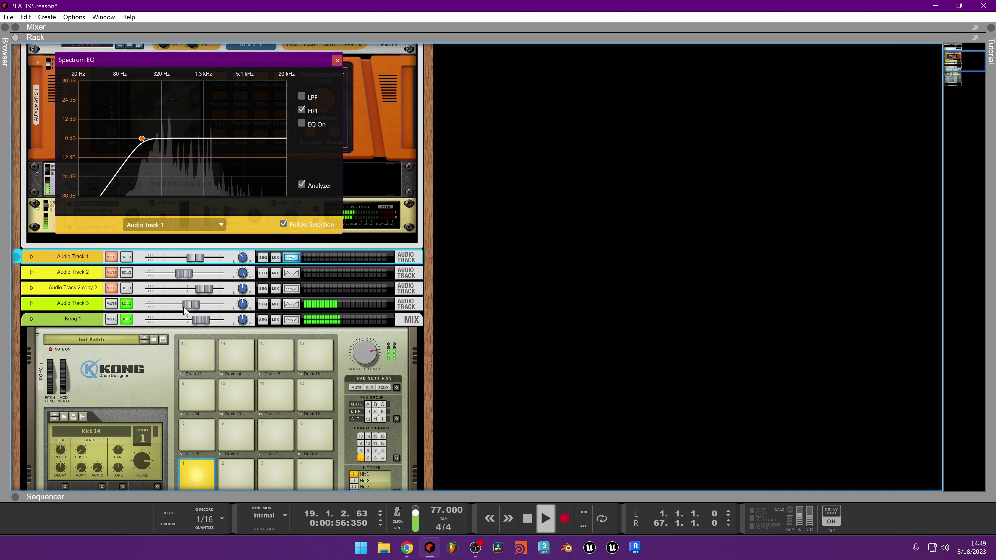
Apply a low-pass filter at about 291.6 Hz to Audio Track 3, close the Spectrum EQ and clear the Audio Track 3 and Kong 1 solos
{"action": "left_click", "coordinate": [291, 304]}
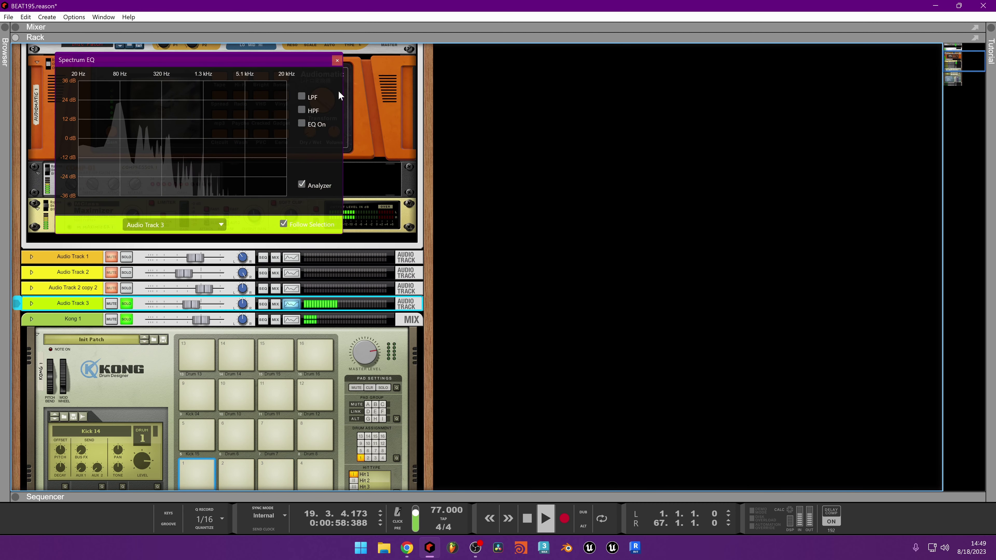
{"action": "left_click_drag", "start_coordinate": [233, 138], "coordinate": [159, 158]}
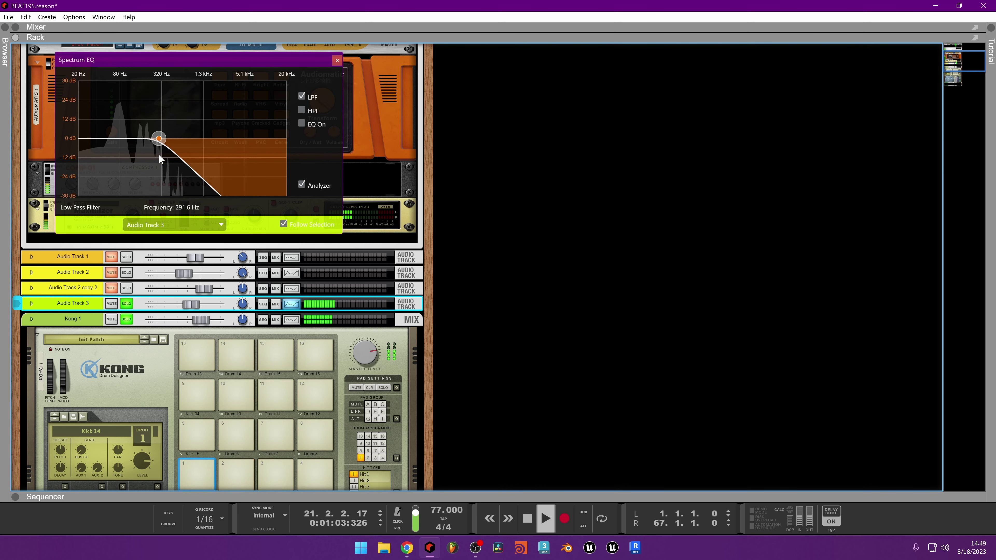
{"action": "left_click", "coordinate": [337, 60]}
{"action": "left_click", "coordinate": [126, 304]}
{"action": "left_click", "coordinate": [126, 319]}
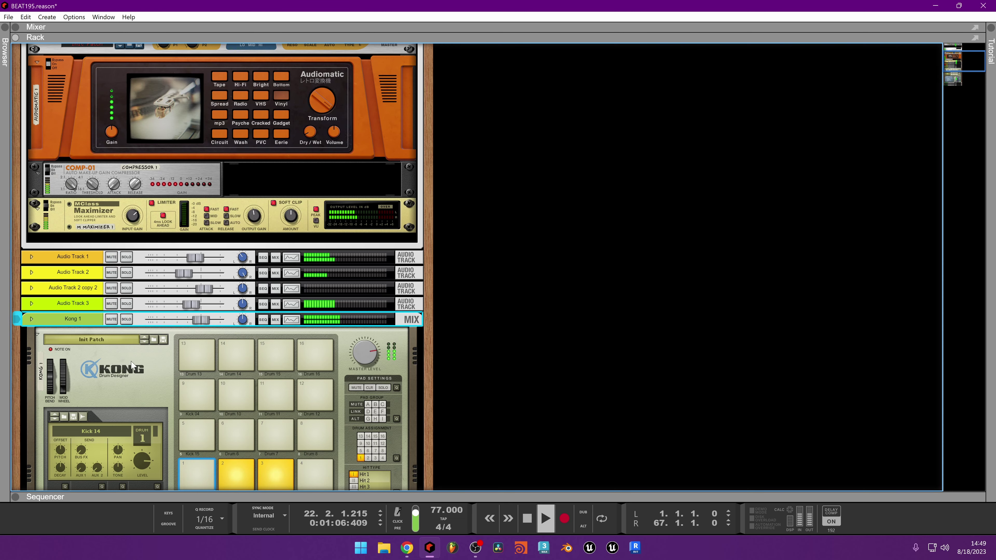
Lower the Ride track's level slightly during playback
{"action": "scroll", "coordinate": [294, 368], "scroll_direction": "up", "scroll_amount": 5}
{"action": "scroll", "coordinate": [294, 366], "scroll_direction": "down", "scroll_amount": 12}
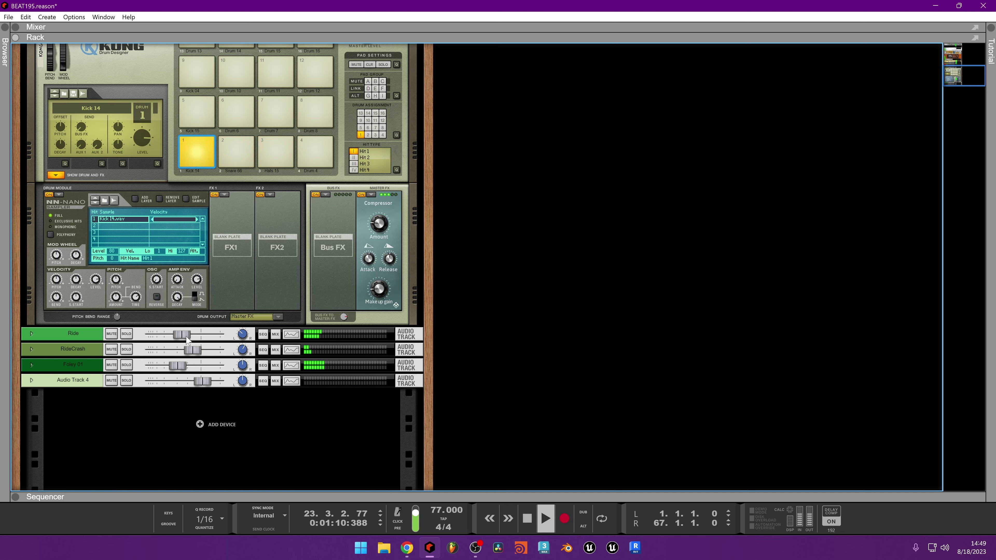
{"action": "left_click_drag", "start_coordinate": [186, 334], "coordinate": [182, 341]}
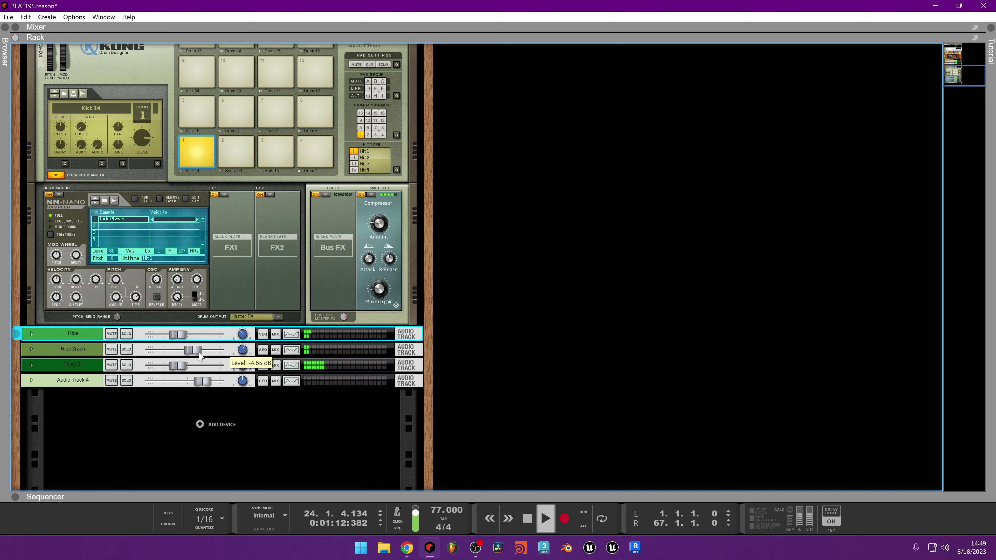
Select the Hats 15 drum in Kong 1 and adjust its level slightly during playback
{"action": "scroll", "coordinate": [183, 372], "scroll_direction": "up", "scroll_amount": 8}
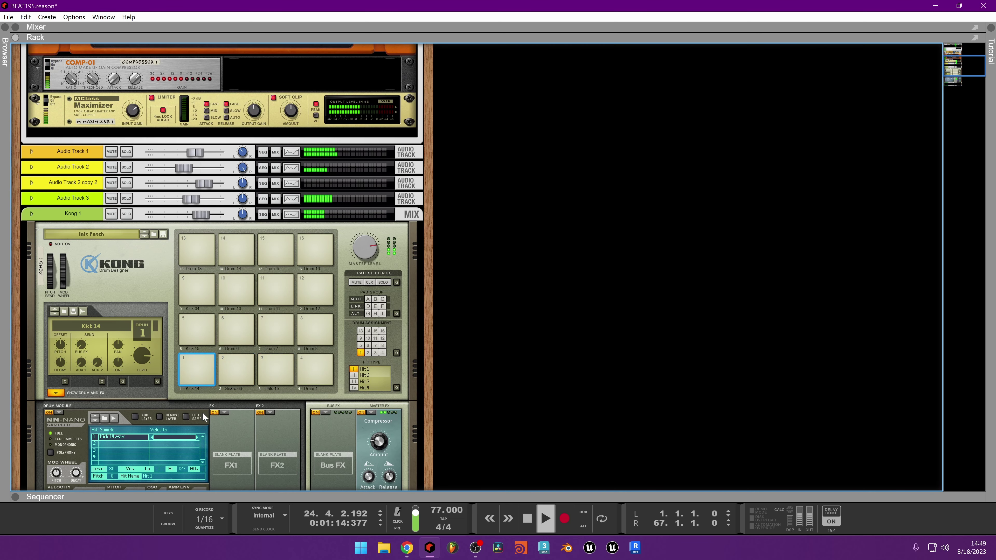
{"action": "left_click", "coordinate": [276, 307]}
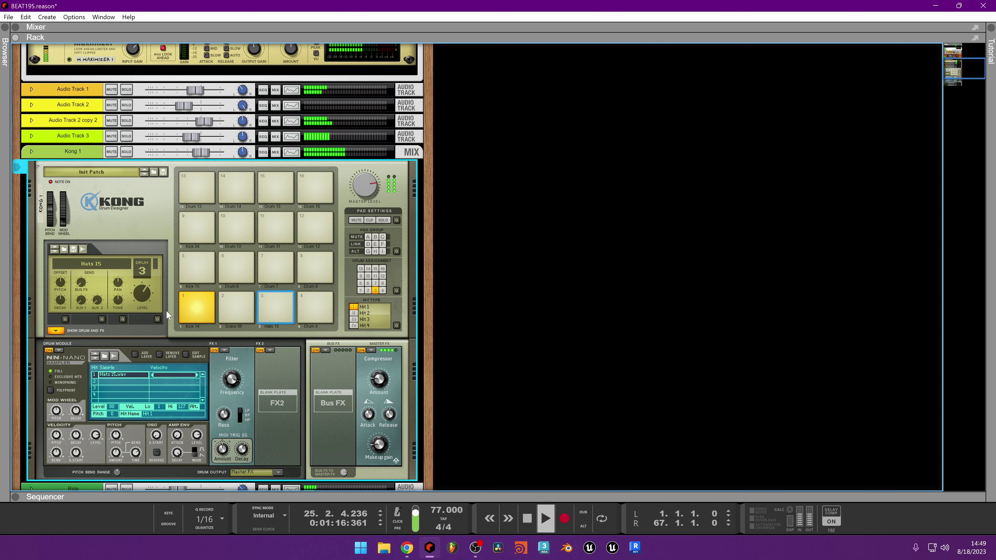
{"action": "left_click_drag", "start_coordinate": [140, 320], "coordinate": [147, 313]}
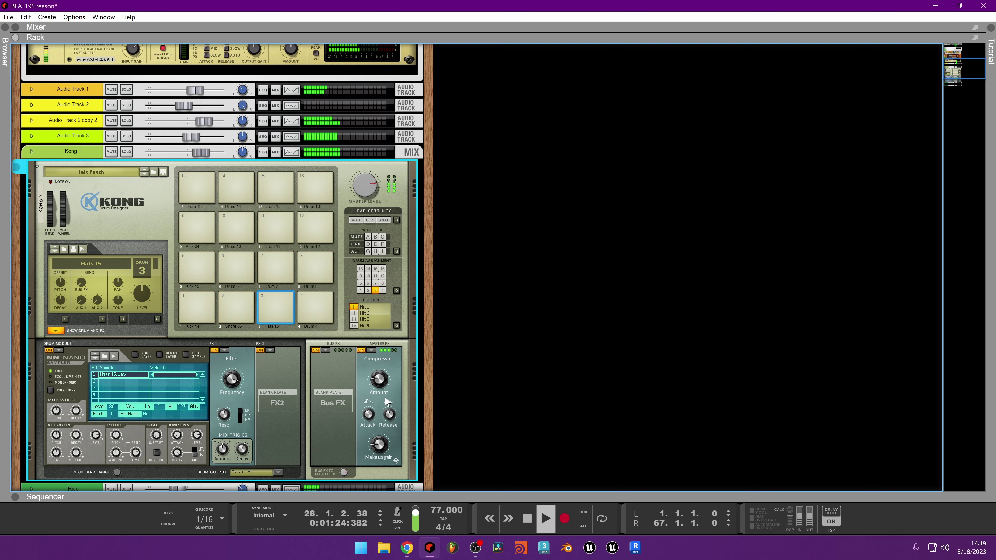
Lower the level of Audio Track 2 copy 2, solo it and restart playback
{"action": "scroll", "coordinate": [255, 327], "scroll_direction": "up", "scroll_amount": 5}
{"action": "left_click_drag", "start_coordinate": [204, 308], "coordinate": [191, 308]}
{"action": "left_click", "coordinate": [126, 307]}
{"action": "key", "text": "space"}
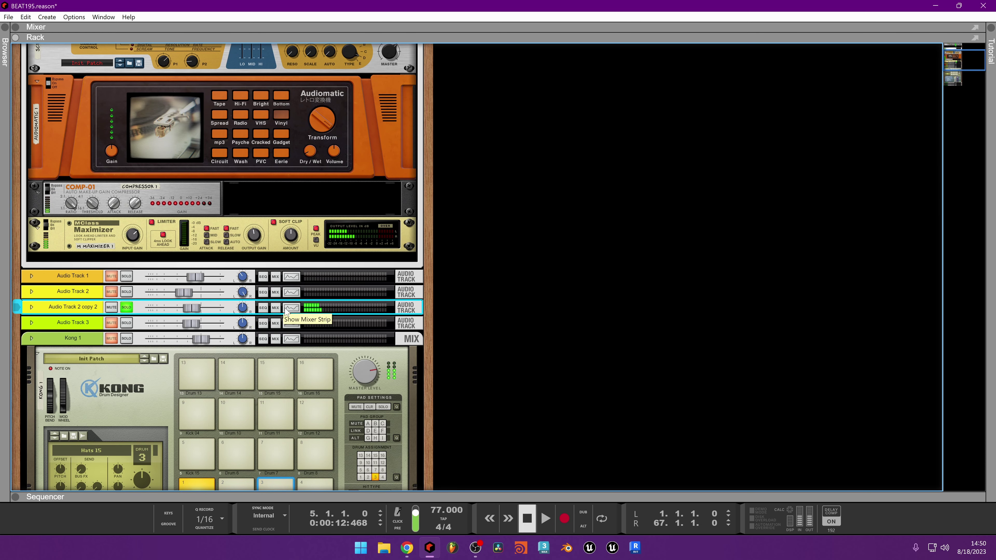
Open the Spectrum EQ for Audio Track 2 copy 2 and raise its high-pass filter to 418.6 Hz
{"action": "left_click", "coordinate": [291, 307]}
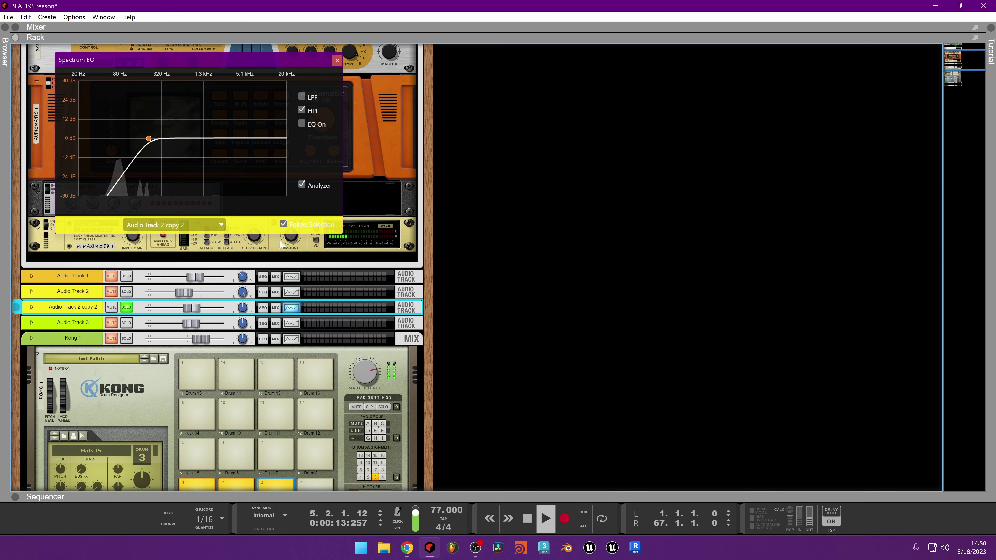
{"action": "mouse_move", "coordinate": [149, 143]}
{"action": "left_click_drag", "start_coordinate": [149, 143], "coordinate": [170, 143]}
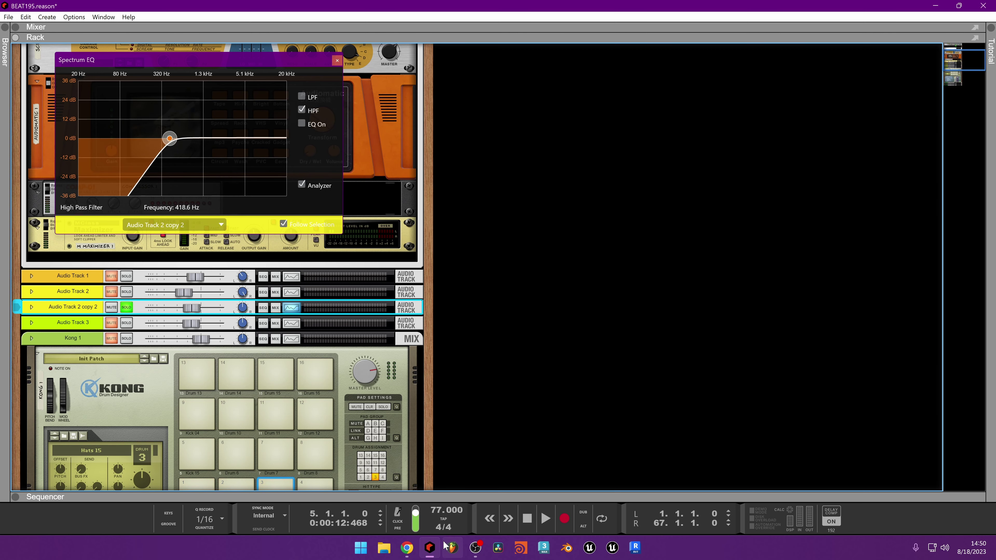
Loop bars 41 to 49 around the Audio Track 2 copy 2 clips in the sequencer and play that section
{"action": "left_click_drag", "start_coordinate": [445, 496], "coordinate": [479, 136]}
{"action": "left_click", "coordinate": [368, 178]}
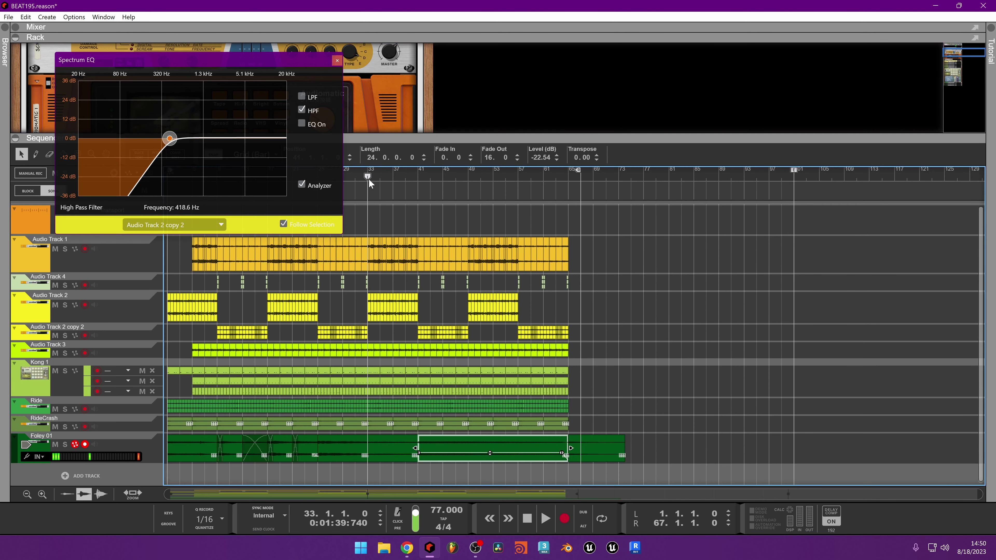
{"action": "key", "text": "space"}
{"action": "left_click", "coordinate": [415, 177]}
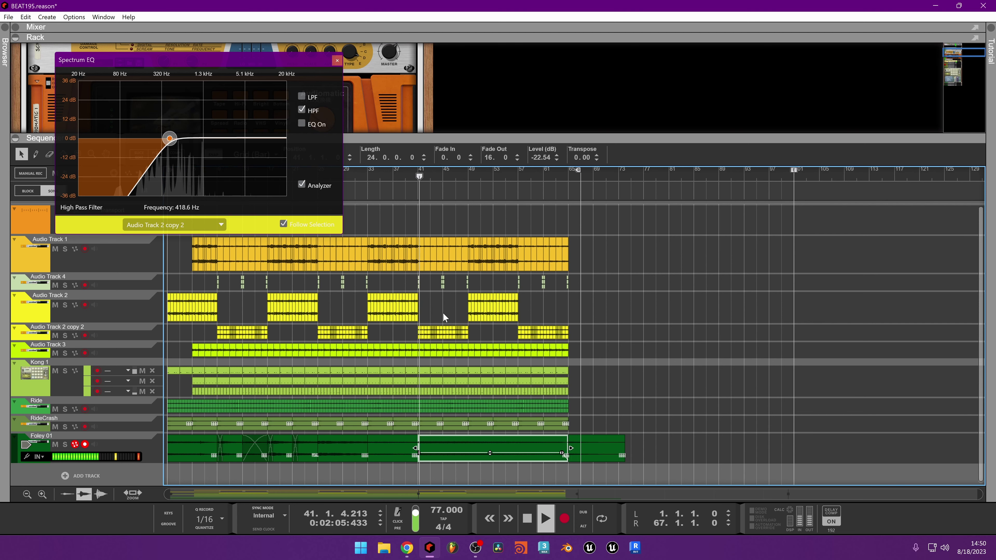
{"action": "left_click", "coordinate": [442, 332]}
{"action": "key", "text": "ctrl+p"}
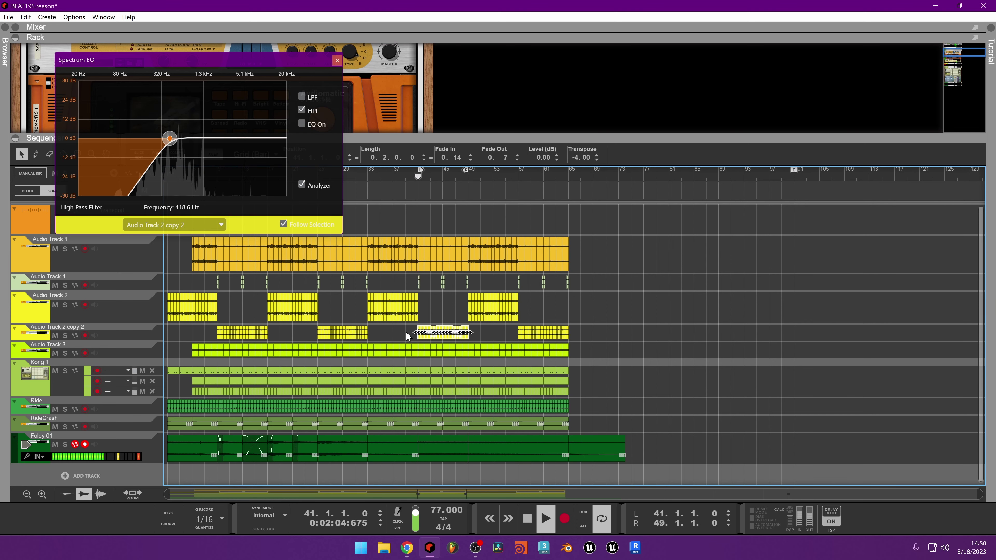
Fine-tune Audio Track 2 copy 2's high-pass filter to 401.2 Hz, close the Spectrum EQ and stop playback
{"action": "left_click_drag", "start_coordinate": [318, 65], "coordinate": [793, 223]}
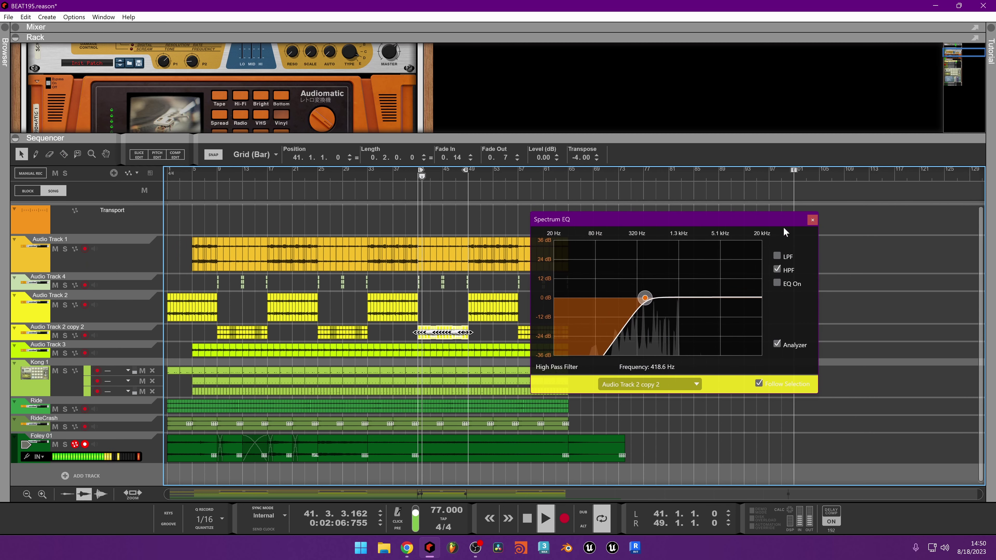
{"action": "mouse_move", "coordinate": [646, 298]}
{"action": "left_mouse_down"}
{"action": "mouse_move", "coordinate": [618, 300]}
{"action": "mouse_move", "coordinate": [647, 302]}
{"action": "mouse_move", "coordinate": [645, 311]}
{"action": "left_mouse_up"}
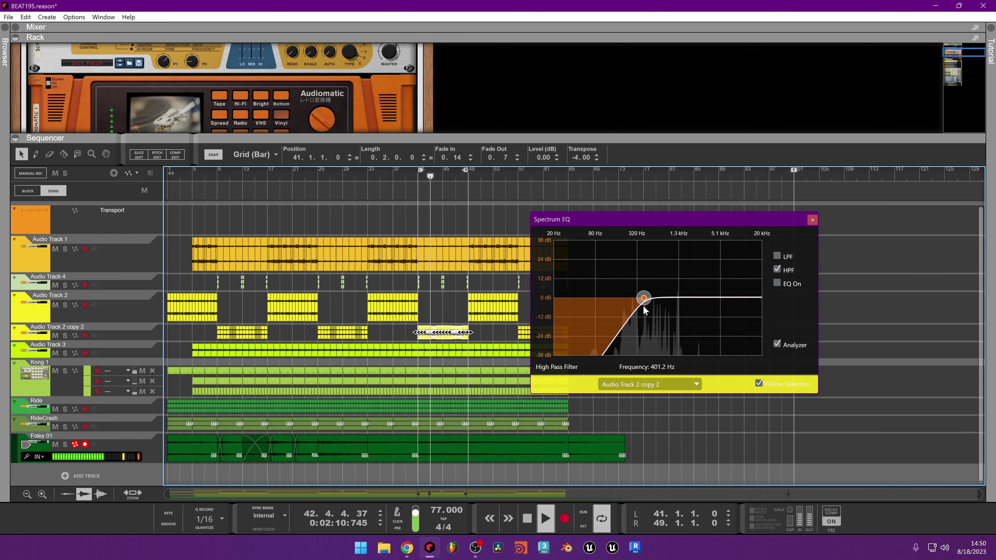
{"action": "left_click", "coordinate": [812, 220]}
{"action": "key", "text": "space"}
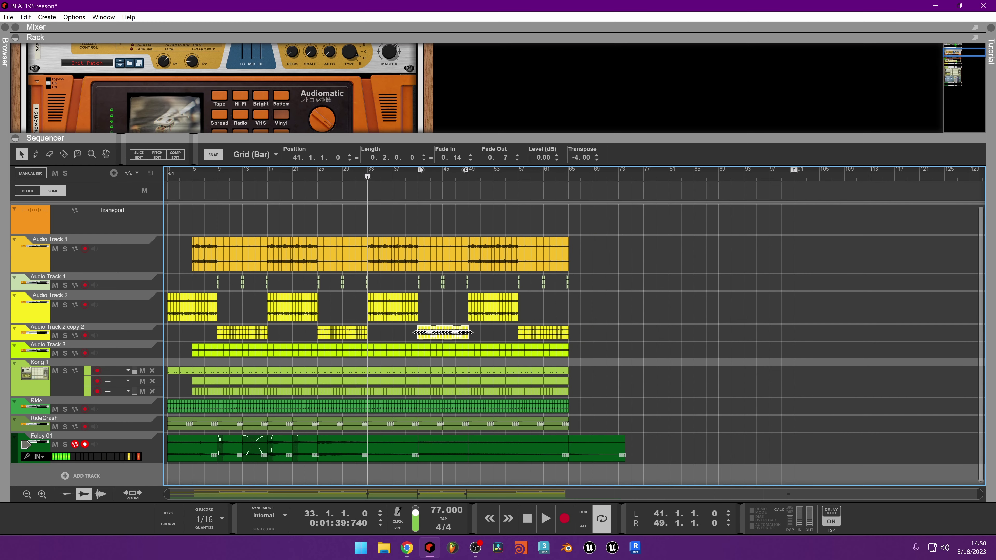
Play the full mix from bar 41 without the solo and set Audio Track 2 copy 2's level to -3.45 dB
{"action": "left_click", "coordinate": [417, 179]}
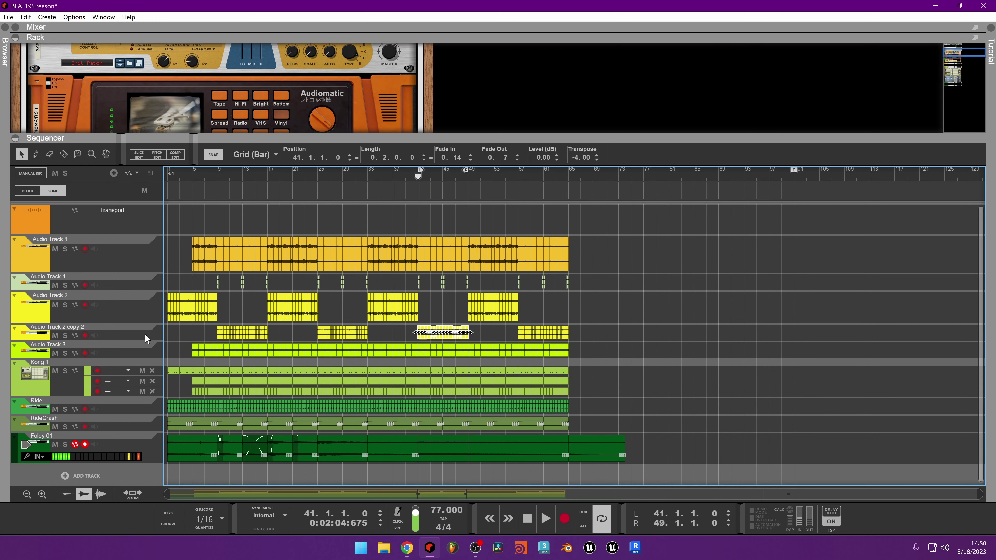
{"action": "left_click", "coordinate": [228, 142]}
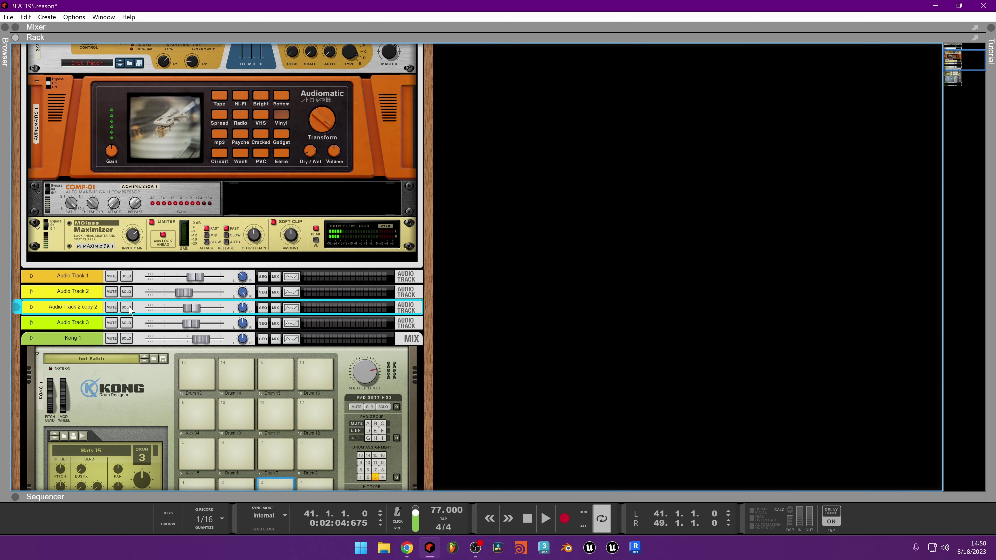
{"action": "key", "text": "space"}
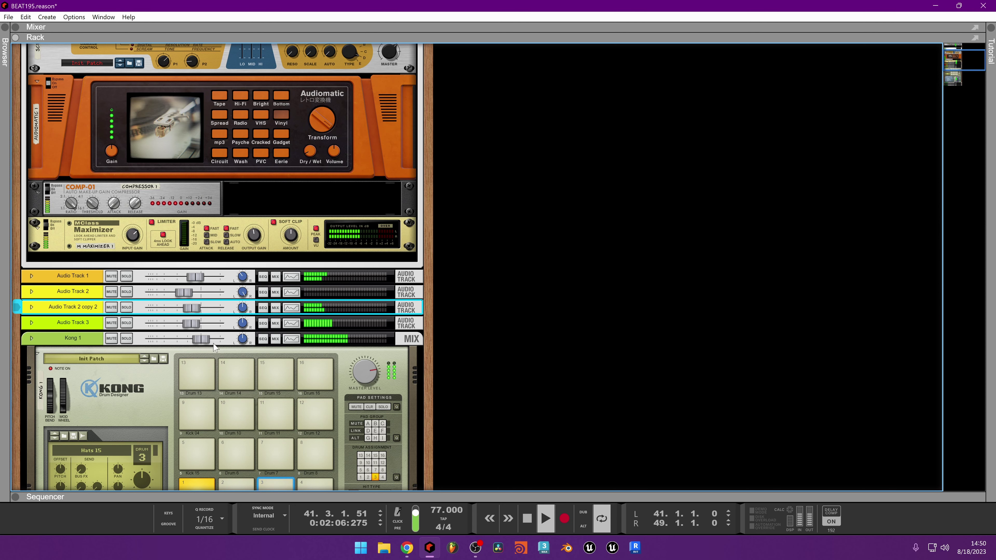
{"action": "left_click_drag", "start_coordinate": [199, 308], "coordinate": [203, 316]}
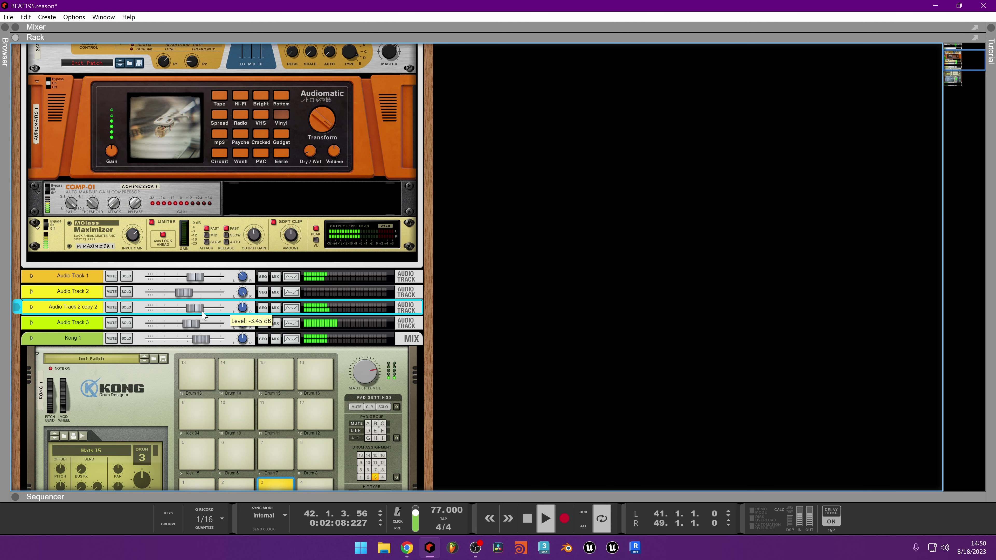
Lower Audio Track 1's level slightly and briefly check Audio Track 2 copy 2 in solo against the mix
{"action": "left_click_drag", "start_coordinate": [197, 276], "coordinate": [190, 299]}
{"action": "scroll", "coordinate": [260, 345], "scroll_direction": "up", "scroll_amount": 3}
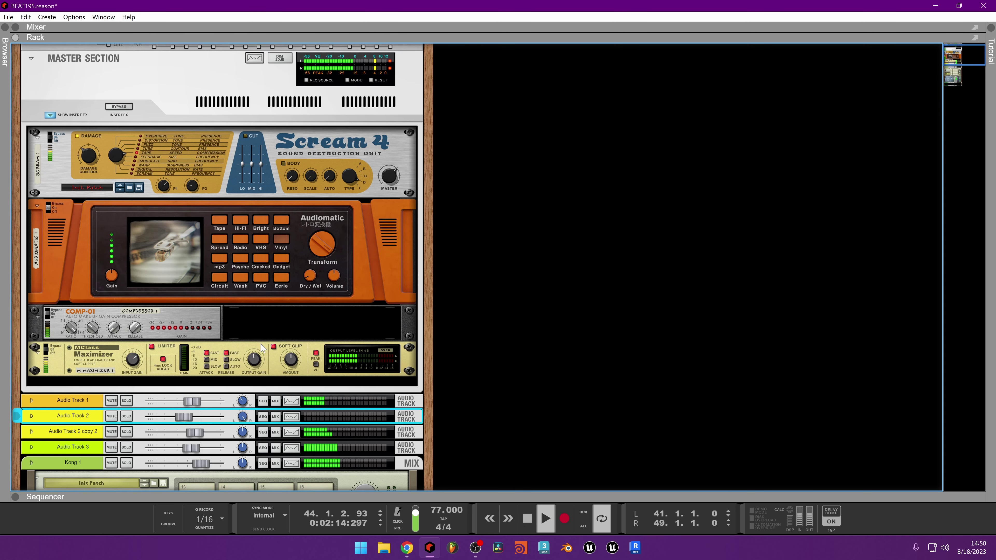
{"action": "scroll", "coordinate": [261, 347], "scroll_direction": "down", "scroll_amount": 4}
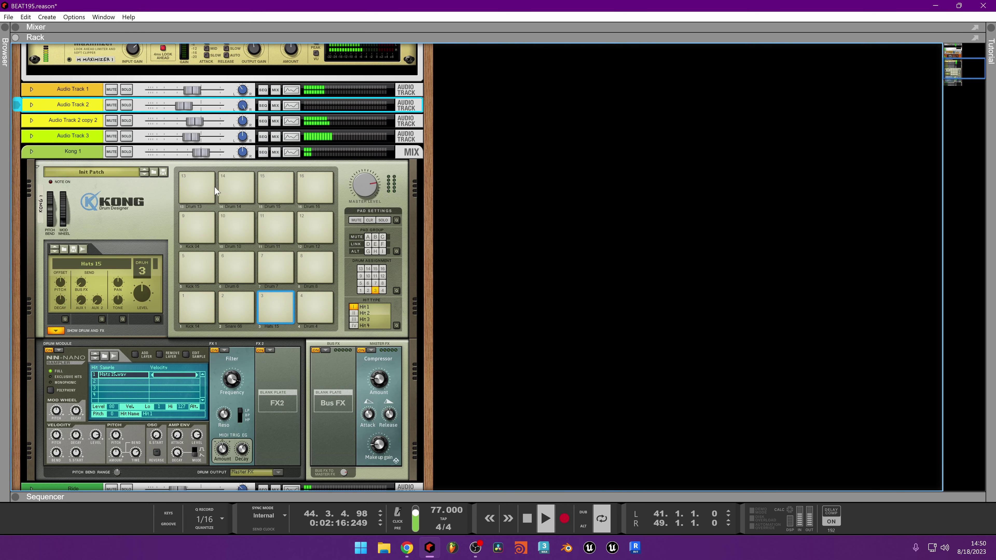
{"action": "left_click", "coordinate": [128, 120]}
{"action": "left_click", "coordinate": [126, 120]}
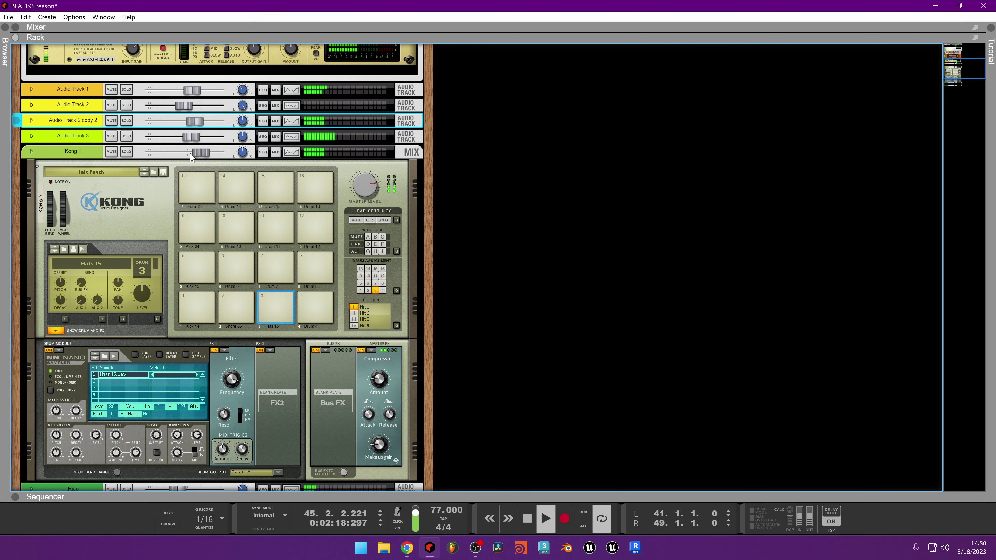
{"action": "scroll", "coordinate": [280, 319], "scroll_direction": "up", "scroll_amount": 1}
{"action": "scroll", "coordinate": [281, 320], "scroll_direction": "up", "scroll_amount": 1}
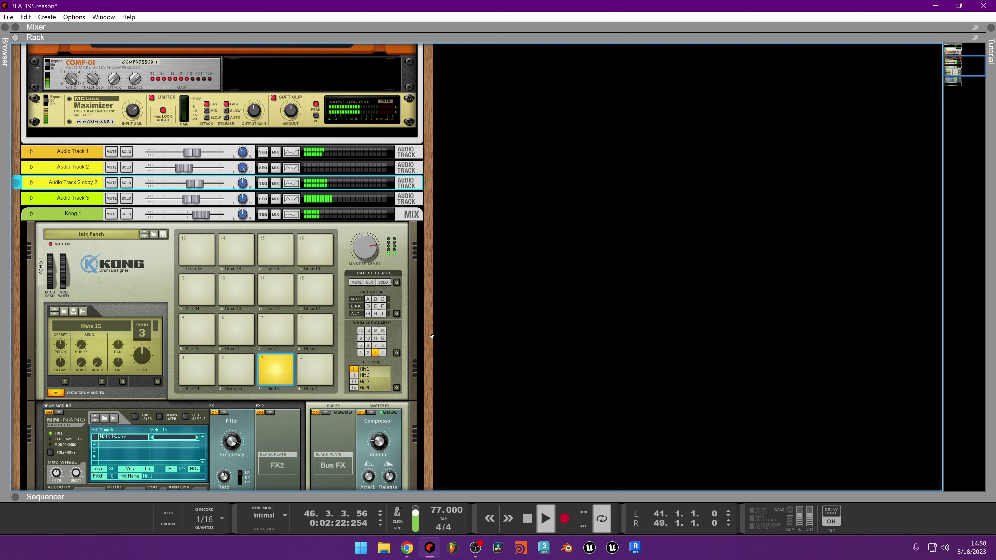
Lower the Foley 01 track to -19.67 dB and stop playback
{"action": "scroll", "coordinate": [436, 341], "scroll_direction": "down", "scroll_amount": 7}
{"action": "left_click_drag", "start_coordinate": [179, 366], "coordinate": [174, 367]}
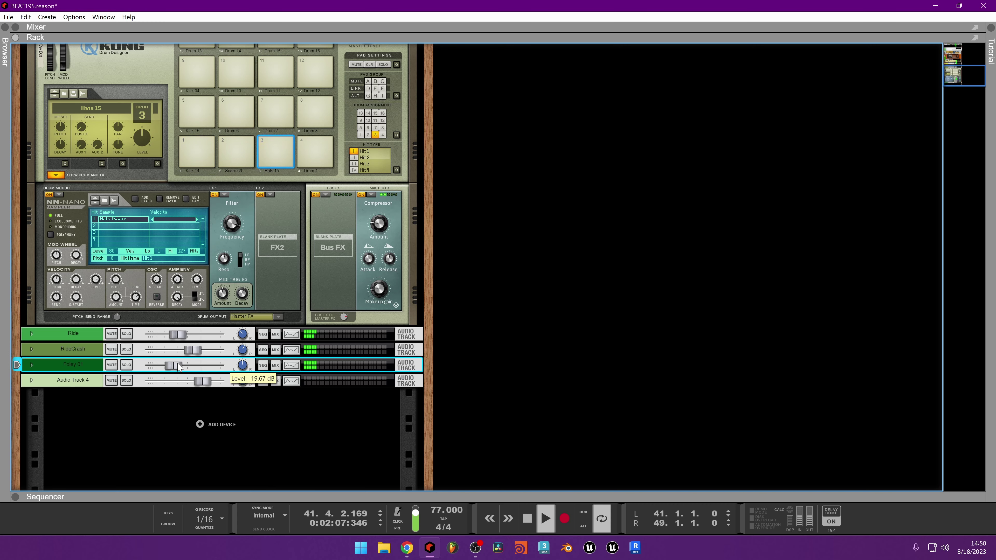
{"action": "key", "text": "space"}
Maximize the sequencer and stretch the loop from bar 1 to bar 80
{"action": "double_click", "coordinate": [298, 495]}
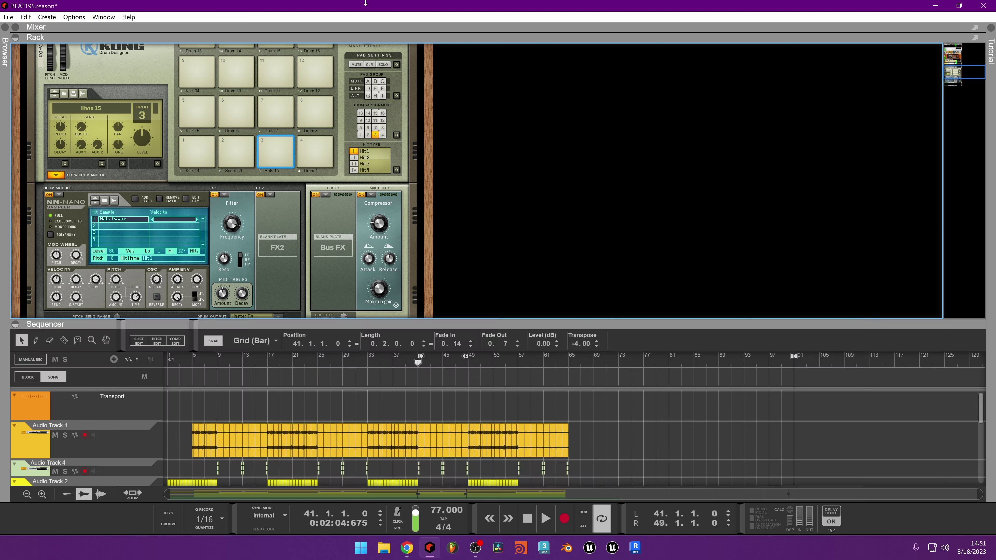
{"action": "left_click_drag", "start_coordinate": [421, 81], "coordinate": [170, 80]}
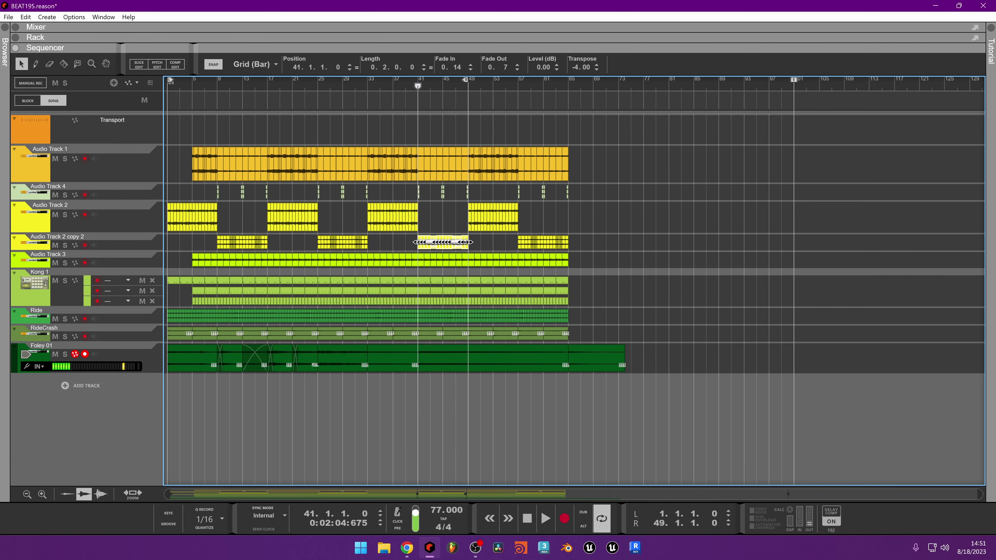
{"action": "left_click_drag", "start_coordinate": [465, 81], "coordinate": [655, 113]}
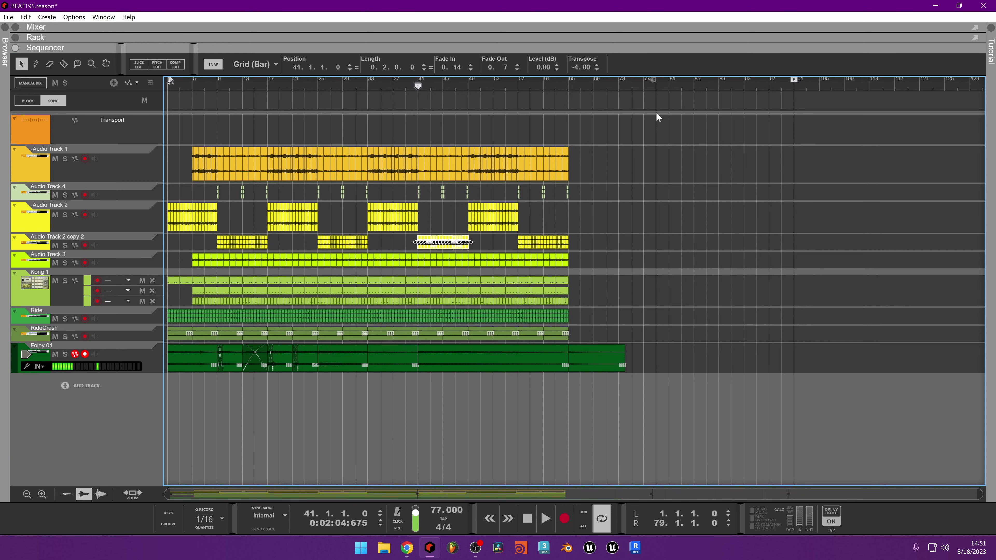
Add a new audio track below Foley 01, return to the song start and mute the new track
{"action": "left_click", "coordinate": [125, 386]}
{"action": "left_click", "coordinate": [163, 390]}
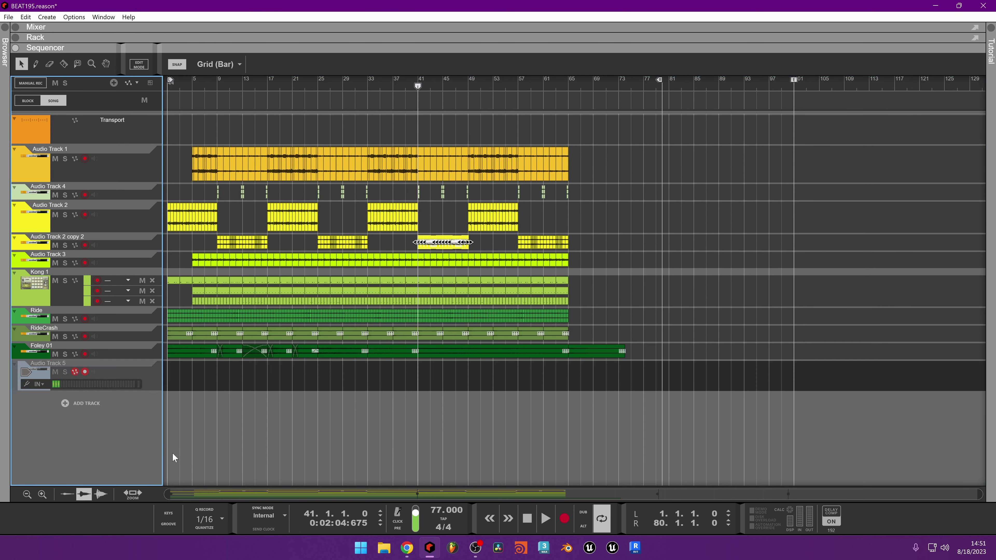
{"action": "left_click", "coordinate": [527, 518]}
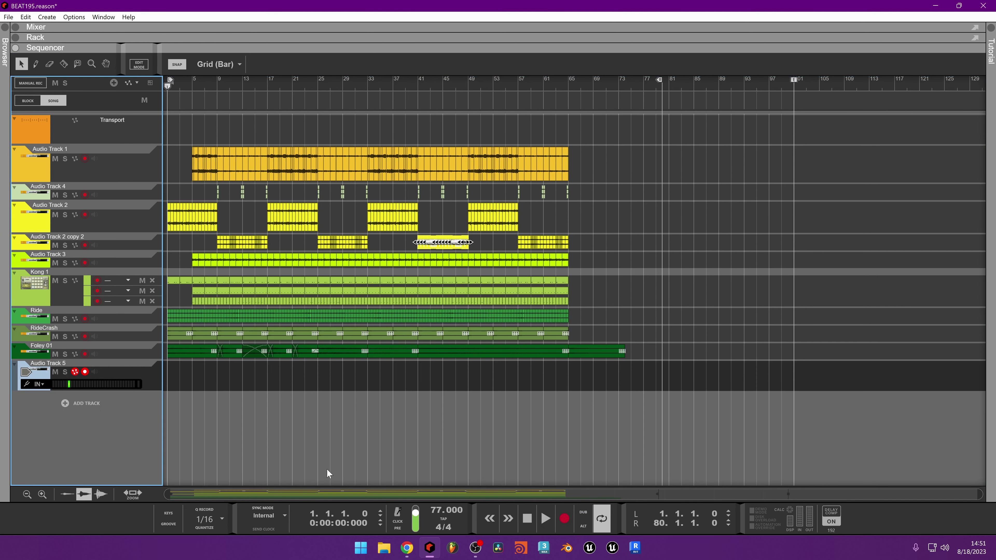
{"action": "left_click", "coordinate": [56, 372]}
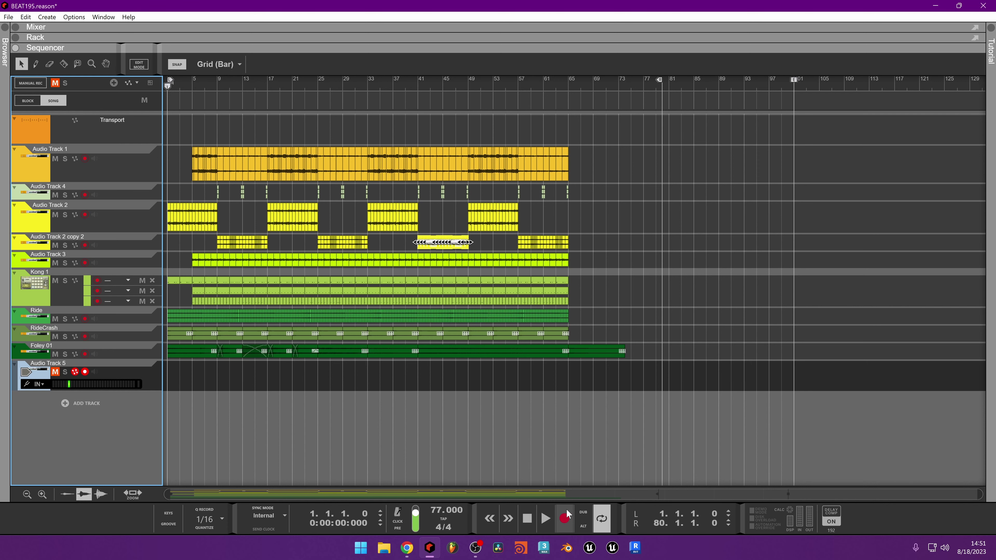
Check the input options of the muted Audio Track 5 and start recording onto it from bar 1
{"action": "left_click", "coordinate": [39, 384]}
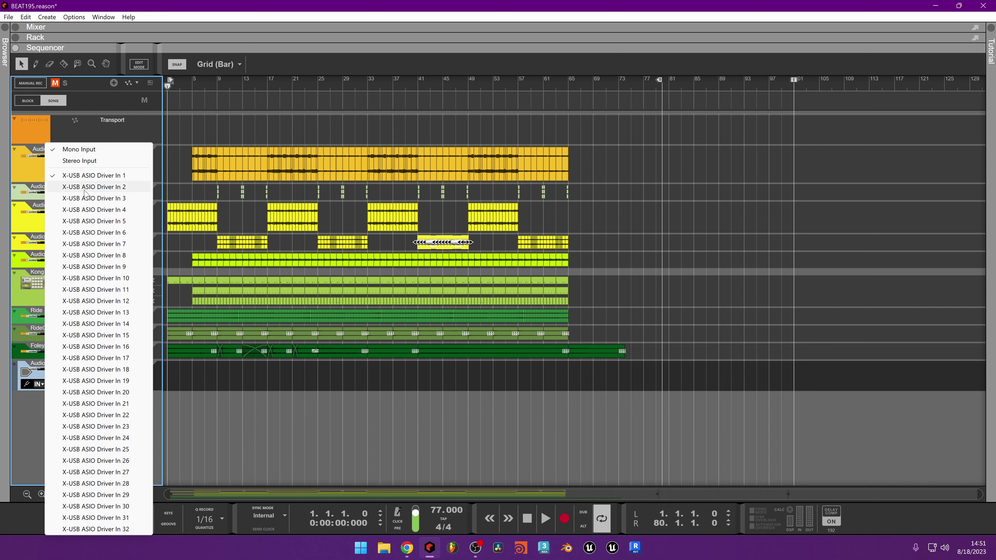
{"action": "left_click", "coordinate": [499, 432]}
{"action": "left_click", "coordinate": [565, 516]}
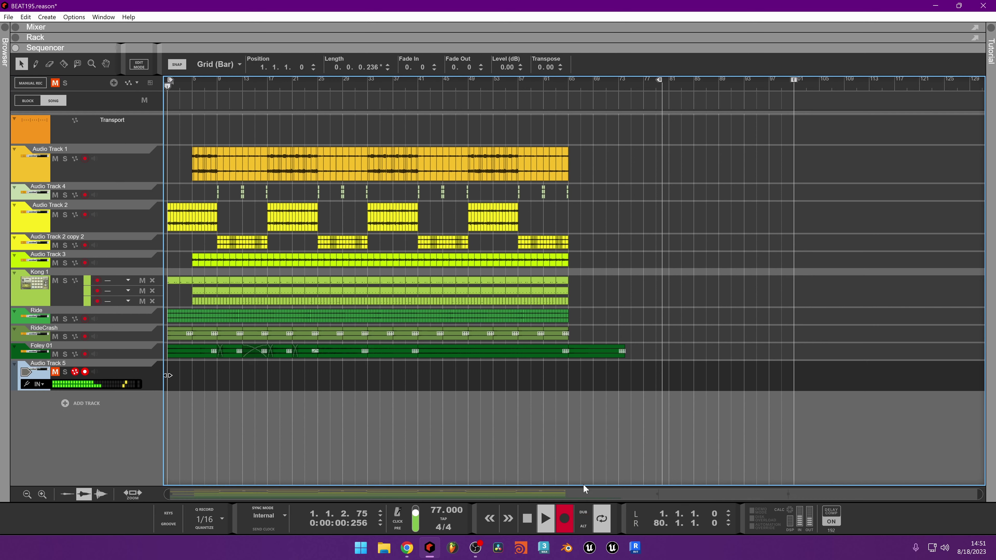